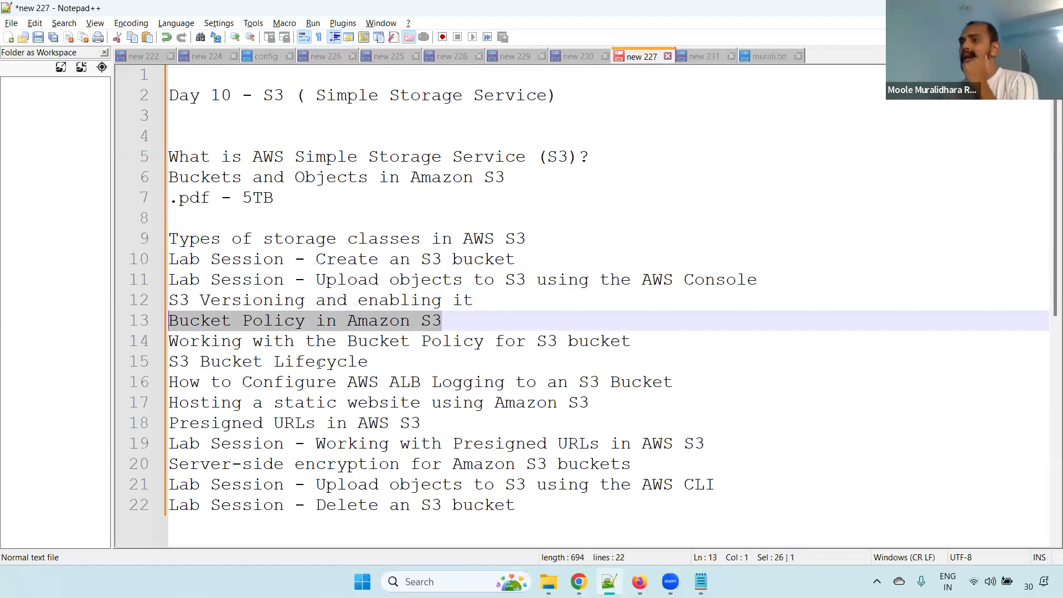
Switch to Chrome and open the IAM users list, leaving the unfinished S3 upload page without saving
{"action": "left_click", "coordinate": [453, 325]}
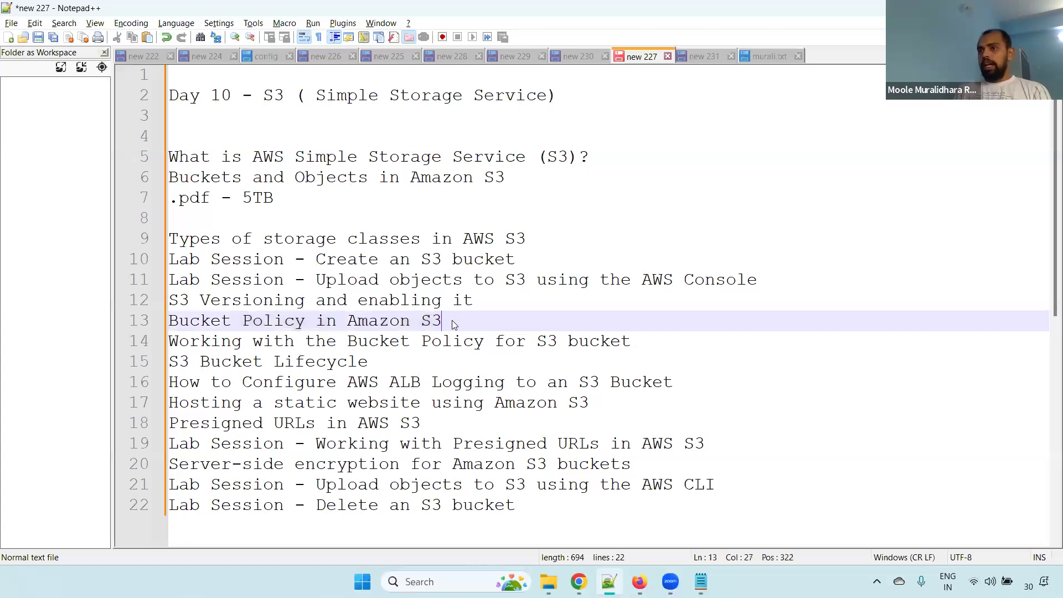
{"action": "left_click", "coordinate": [579, 581]}
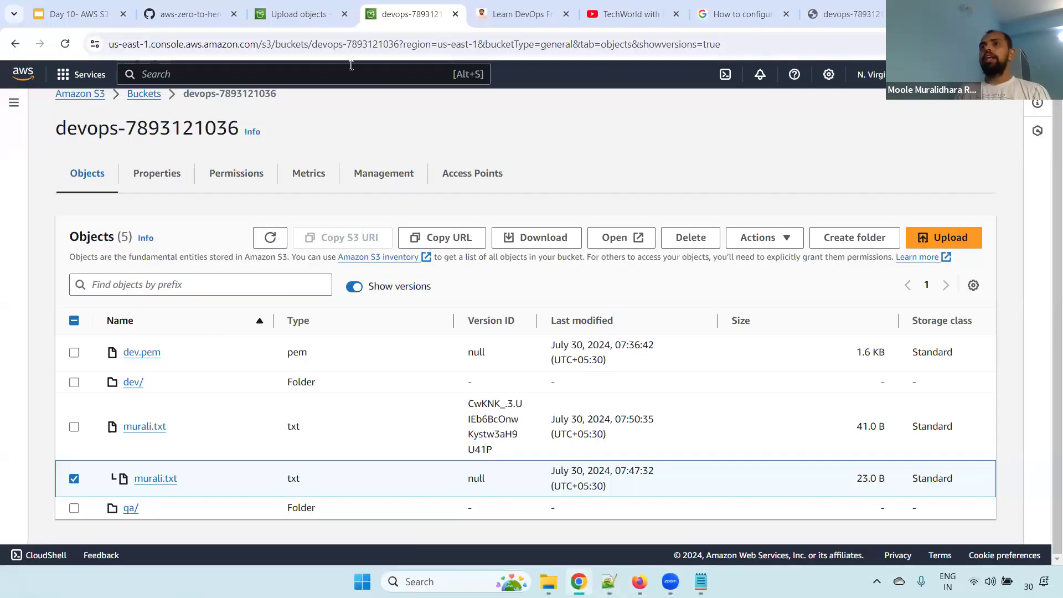
{"action": "left_click", "coordinate": [302, 14]}
{"action": "left_click_drag", "start_coordinate": [310, 11], "coordinate": [434, 11]}
{"action": "left_click", "coordinate": [158, 74]}
{"action": "type", "text": "iam"}
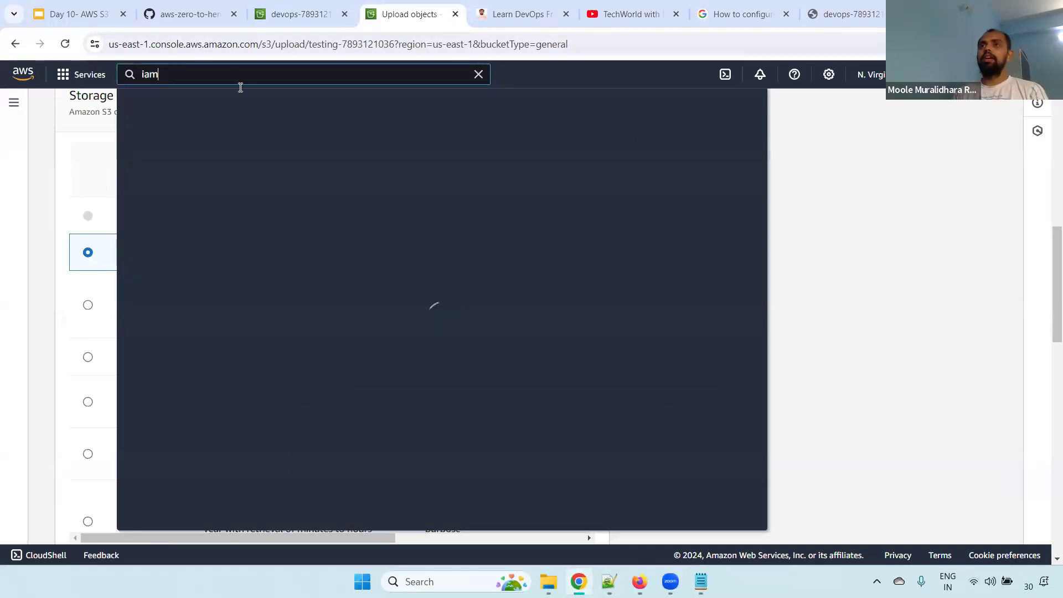
{"action": "left_click", "coordinate": [332, 182]}
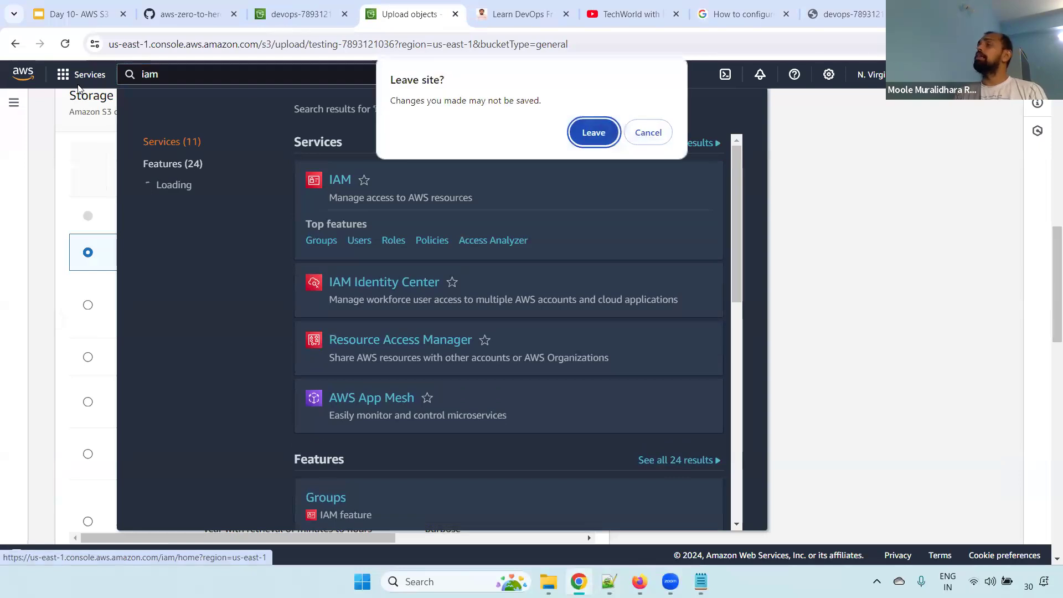
{"action": "left_click", "coordinate": [587, 131]}
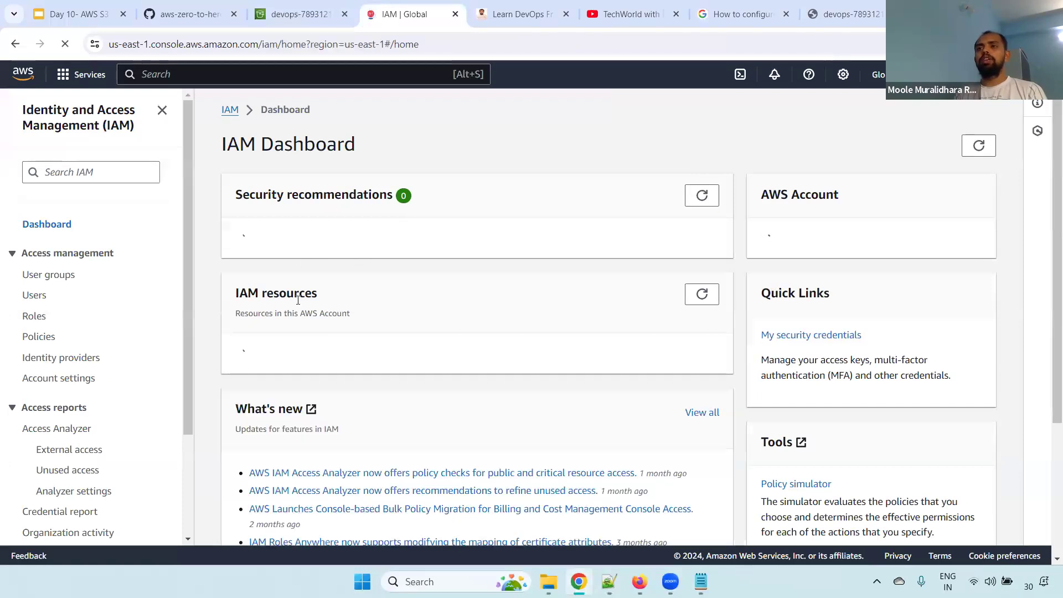
{"action": "left_click", "coordinate": [346, 475]}
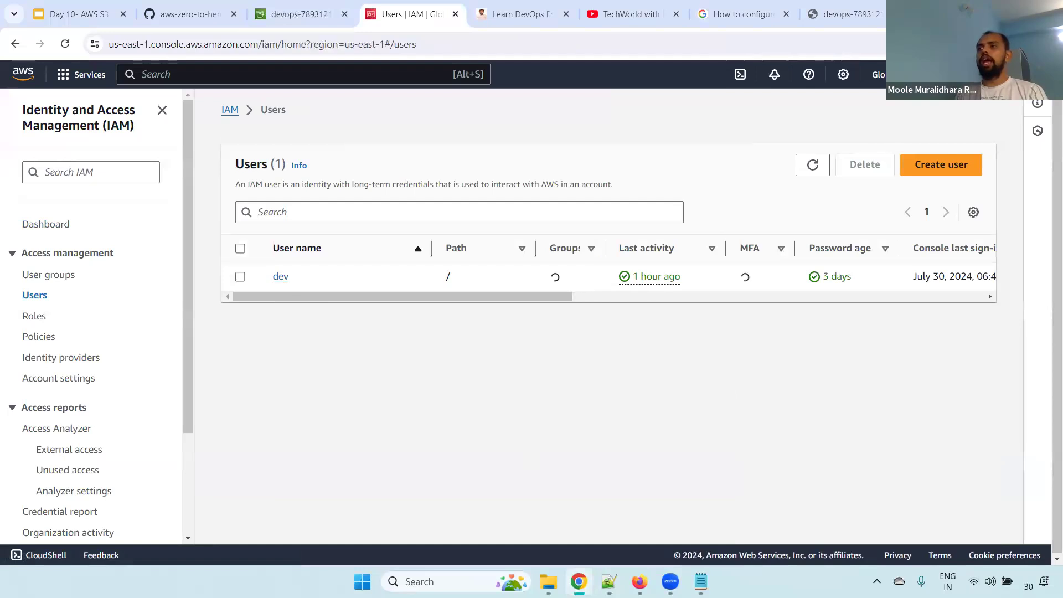
Switch to Firefox and view the S3 general purpose buckets list
{"action": "key", "text": "alt+Tab"}
{"action": "left_click", "coordinate": [119, 16]}
{"action": "left_click", "coordinate": [330, 15]}
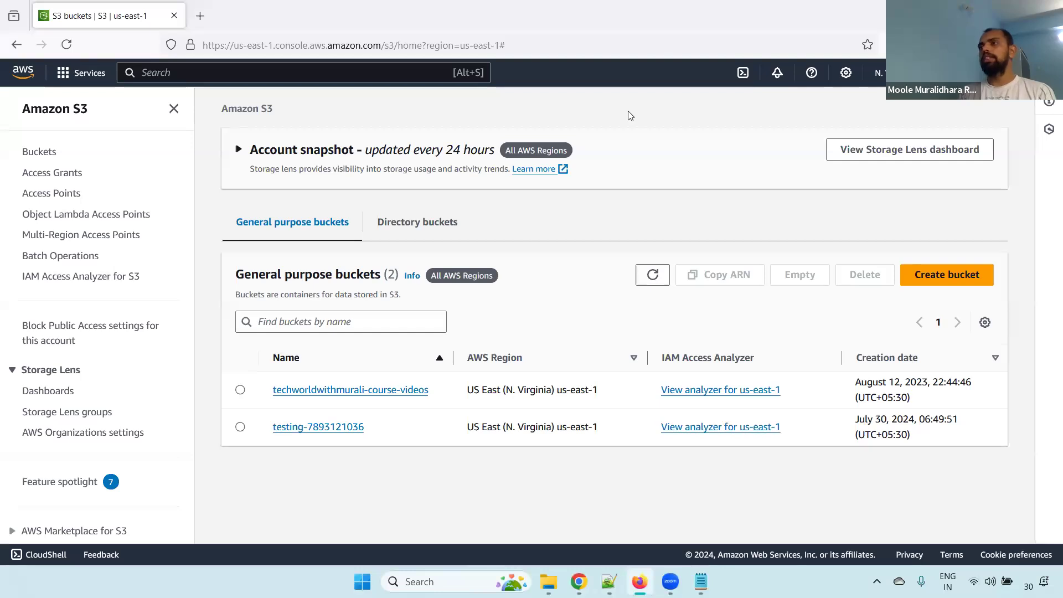
Switch to Notepad++ and review the sign-in URL, username, password and access keys in the new 231 note
{"action": "key", "text": "alt+Tab"}
{"action": "left_click", "coordinate": [706, 56]}
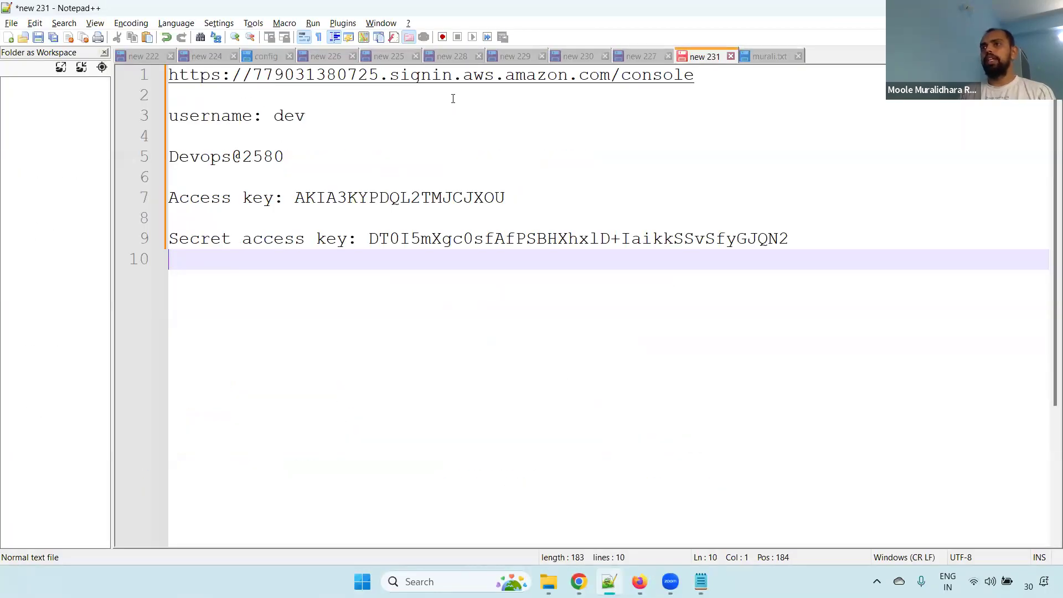
{"action": "left_click", "coordinate": [691, 78]}
{"action": "left_click_drag", "start_coordinate": [306, 117], "coordinate": [108, 117]}
{"action": "left_click_drag", "start_coordinate": [285, 158], "coordinate": [119, 157]}
{"action": "left_click_drag", "start_coordinate": [507, 198], "coordinate": [294, 200]}
{"action": "left_click_drag", "start_coordinate": [848, 240], "coordinate": [94, 204]}
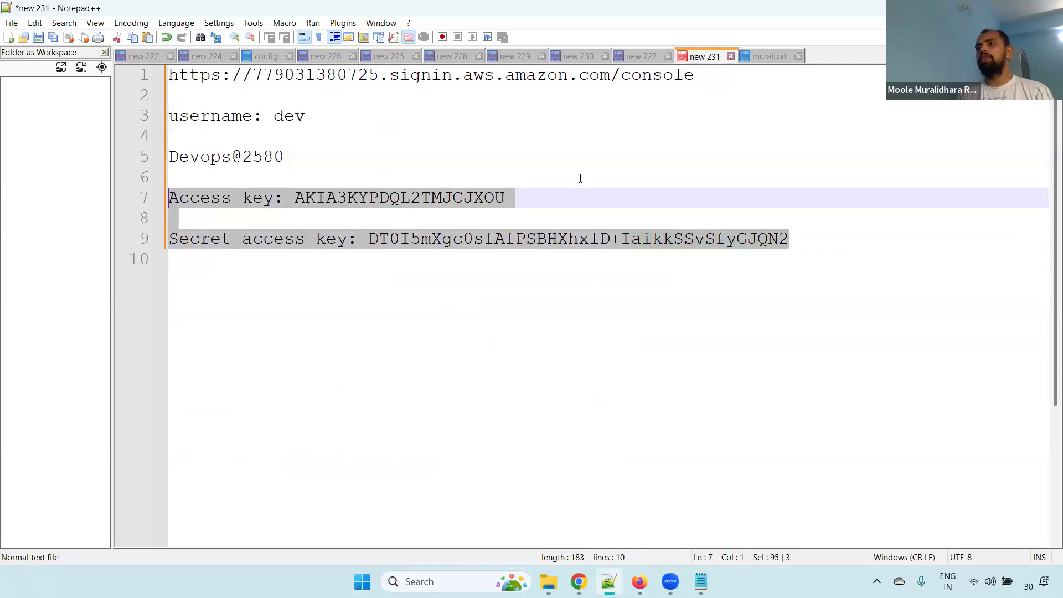
{"action": "left_click_drag", "start_coordinate": [824, 238], "coordinate": [86, 98]}
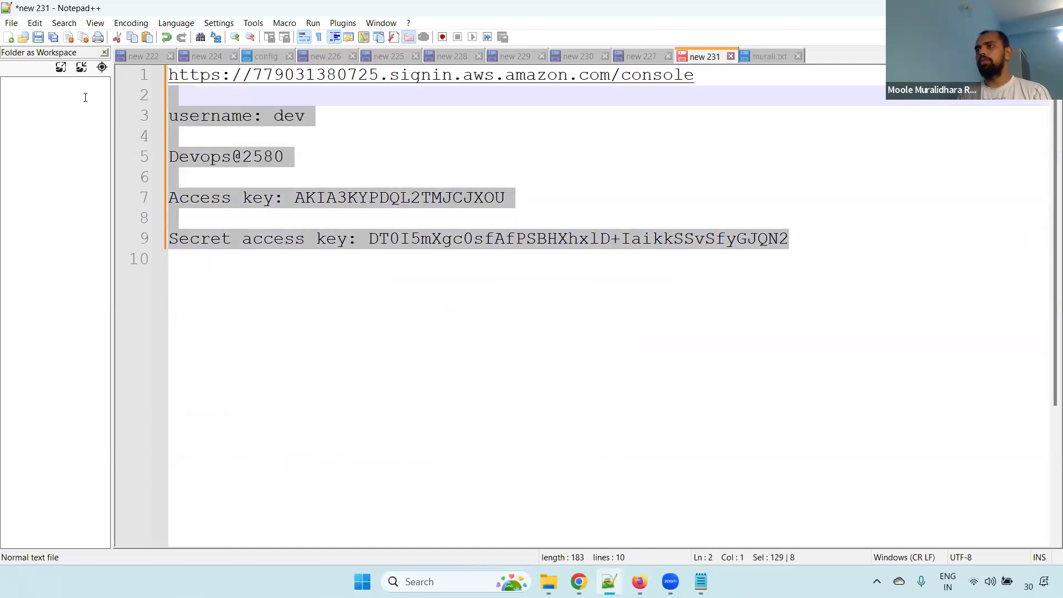
{"action": "left_click_drag", "start_coordinate": [86, 103], "coordinate": [97, 127]}
{"action": "left_click", "coordinate": [576, 168]}
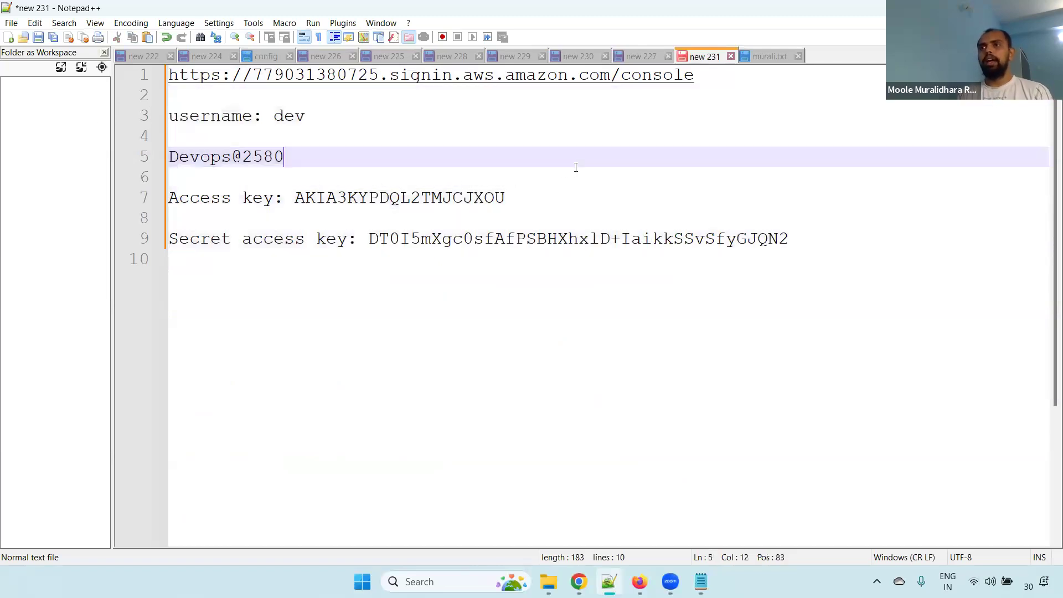
{"action": "left_click_drag", "start_coordinate": [874, 237], "coordinate": [71, 137]}
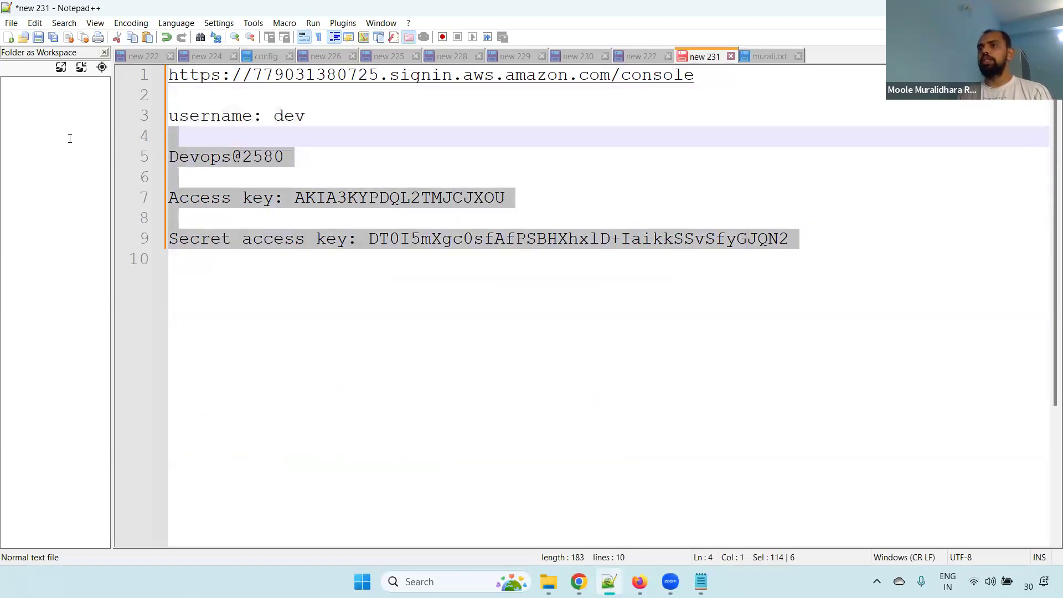
{"action": "left_click", "coordinate": [439, 178]}
Switch to Chrome and open the dev IAM user to examine its permissions policies
{"action": "key", "text": "alt+Tab"}
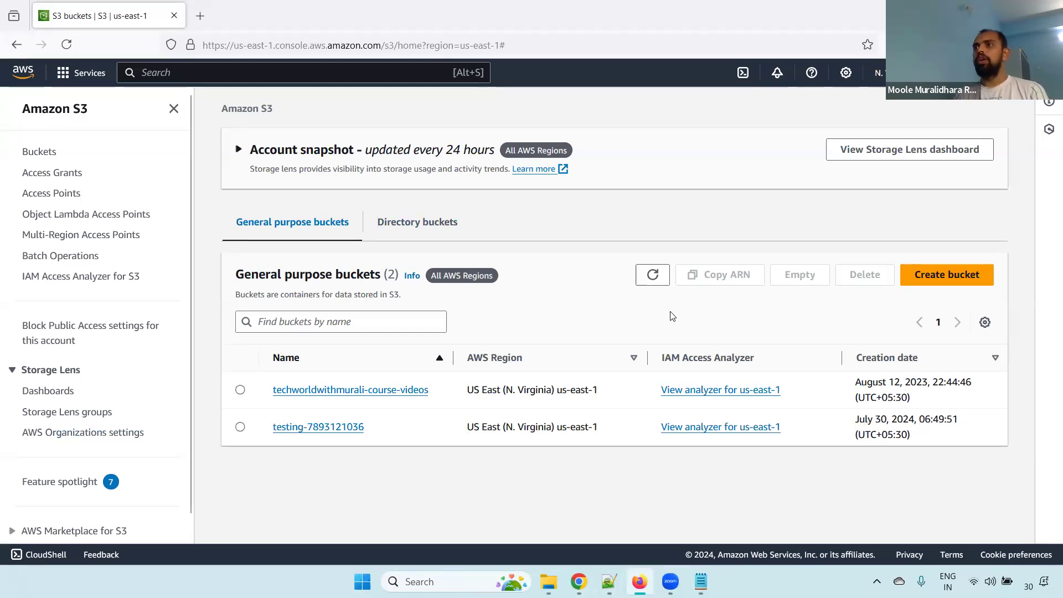
{"action": "left_click", "coordinate": [579, 581]}
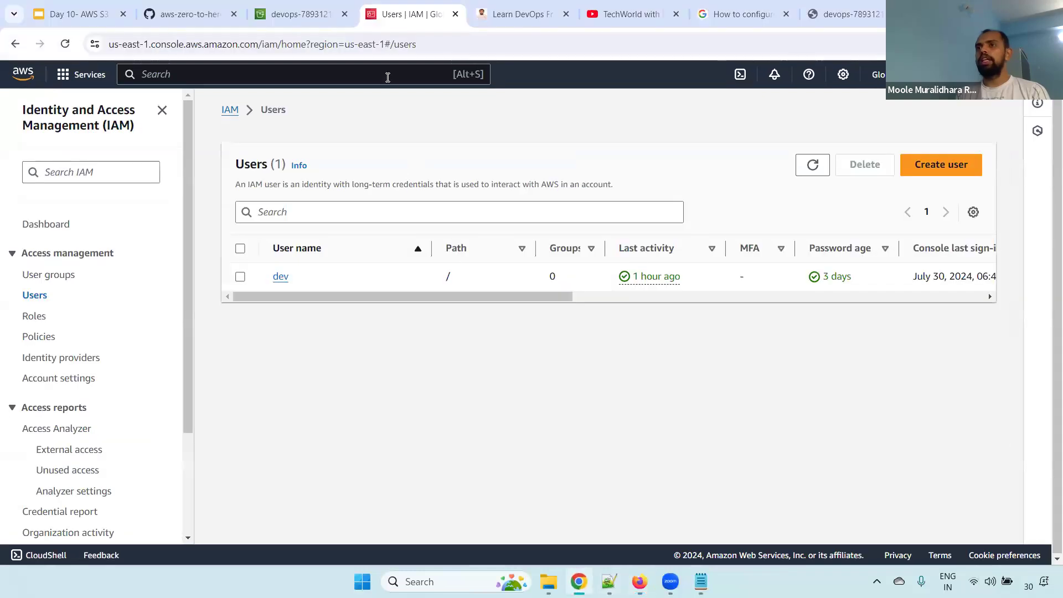
{"action": "left_click", "coordinate": [280, 277]}
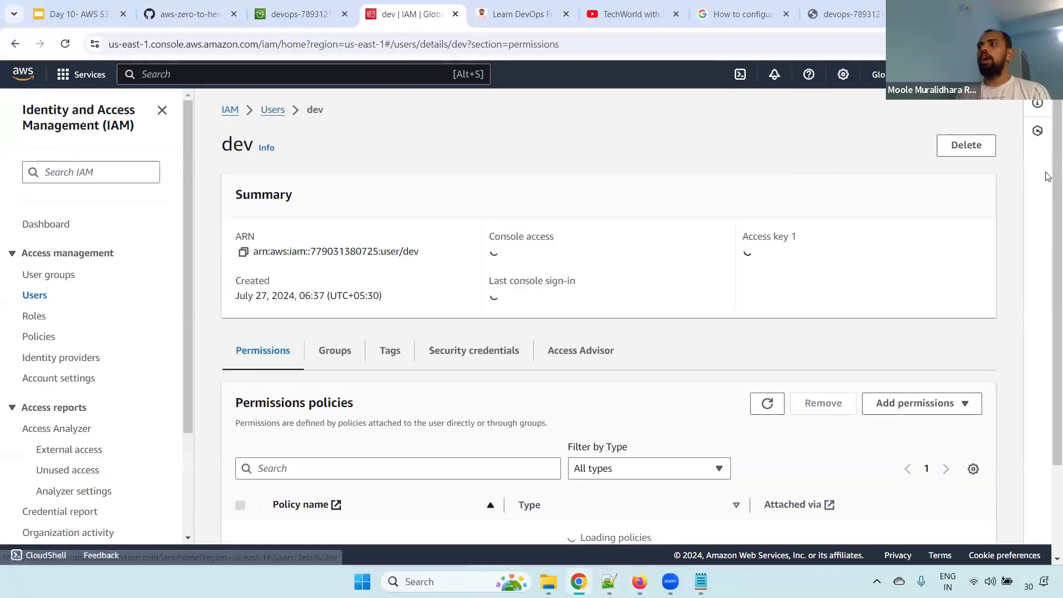
{"action": "scroll", "coordinate": [692, 232], "scroll_direction": "down", "scroll_amount": 2}
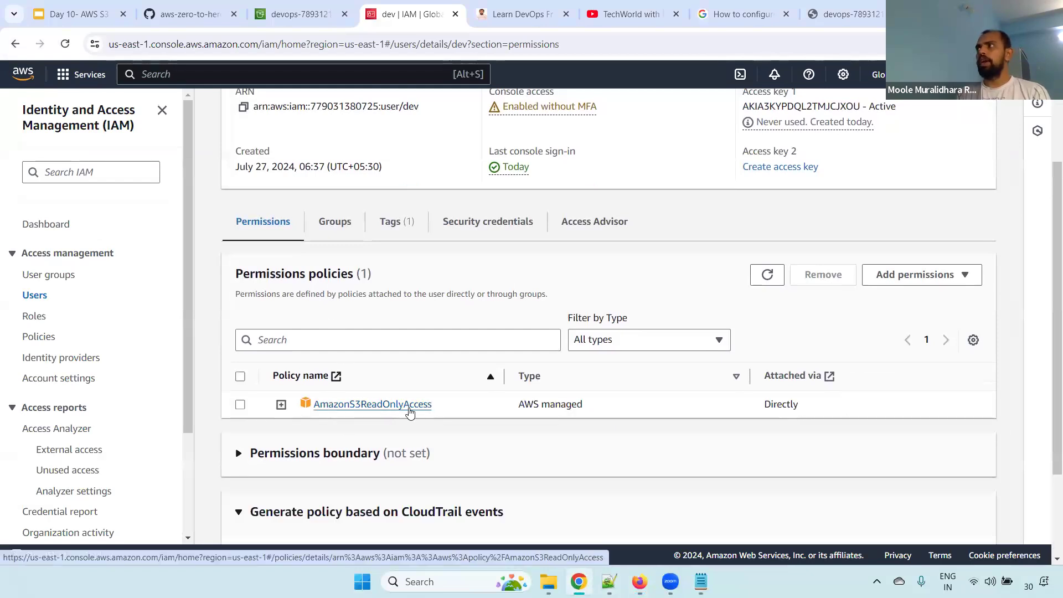
Switch to Firefox, refresh the S3 bucket list and open the devops bucket
{"action": "key", "text": "alt+Tab"}
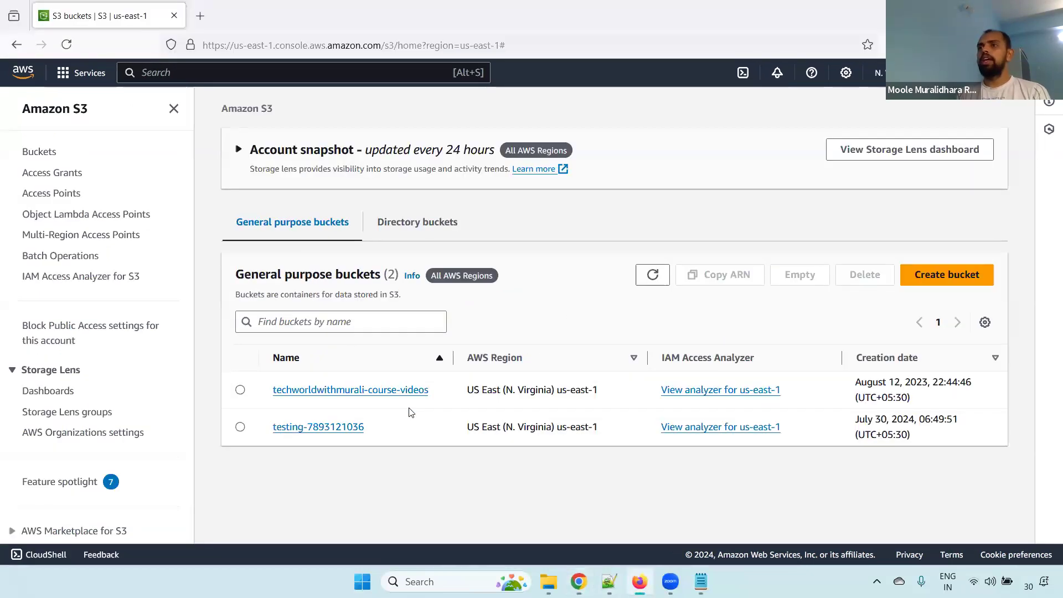
{"action": "left_click", "coordinate": [652, 275]}
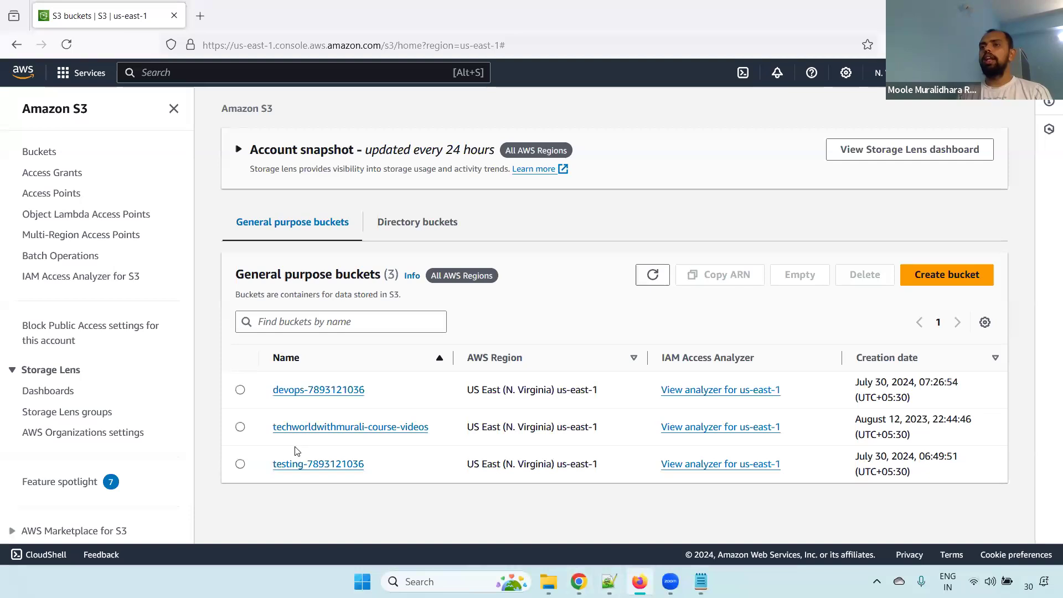
{"action": "left_click", "coordinate": [315, 391]}
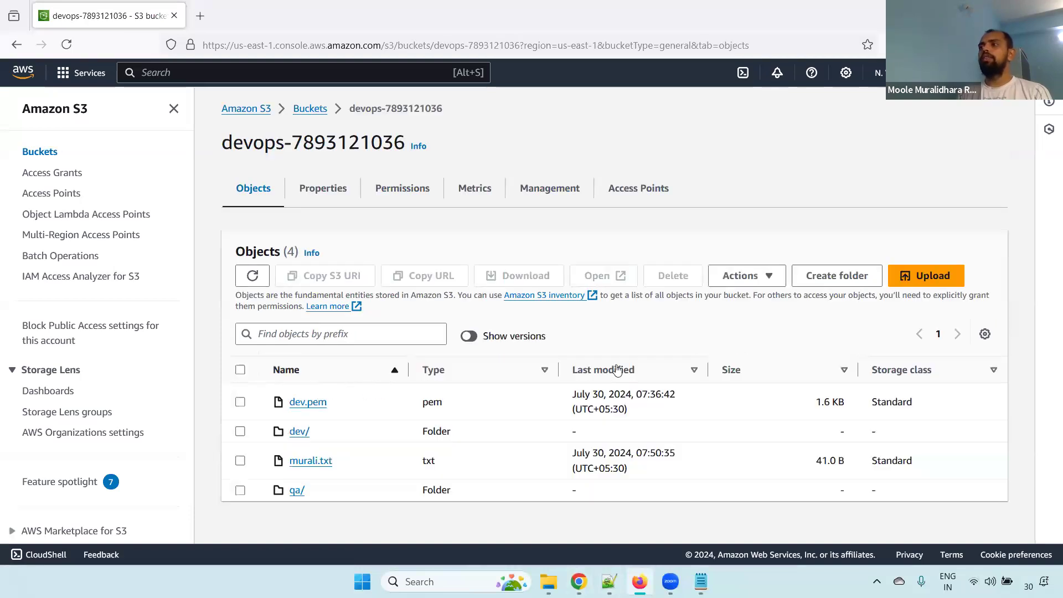
Try to upload the text file numbered (4) from the Downloads folder to the devops bucket
{"action": "left_click", "coordinate": [932, 280]}
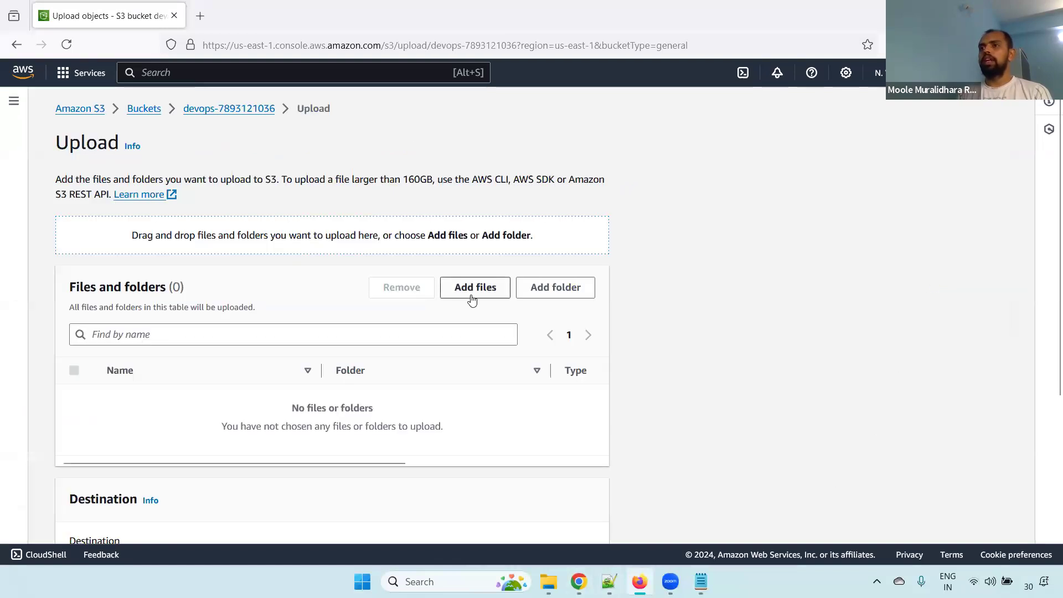
{"action": "left_click", "coordinate": [499, 289]}
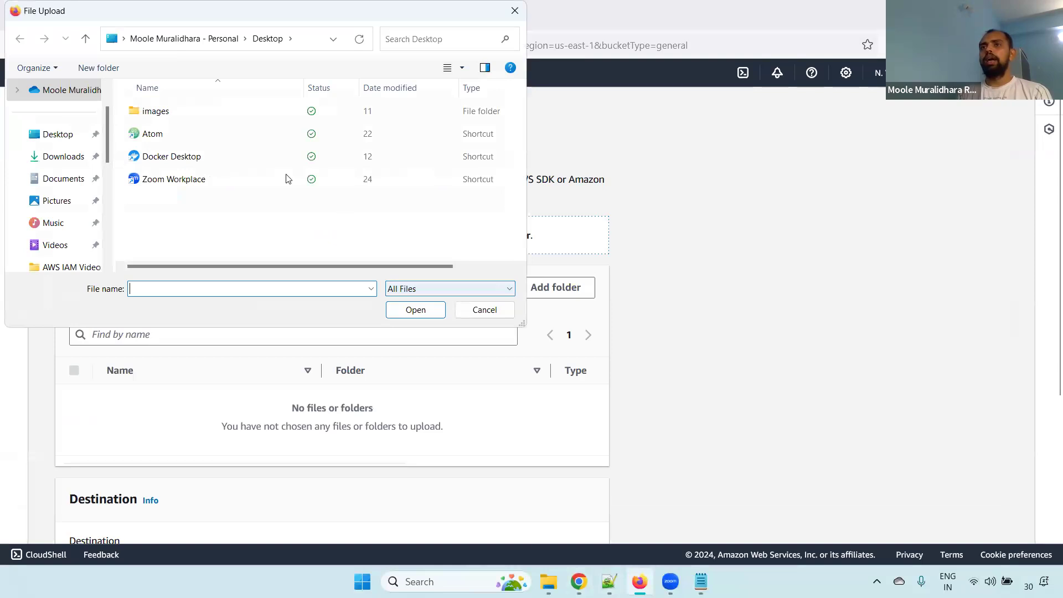
{"action": "left_click", "coordinate": [63, 158]}
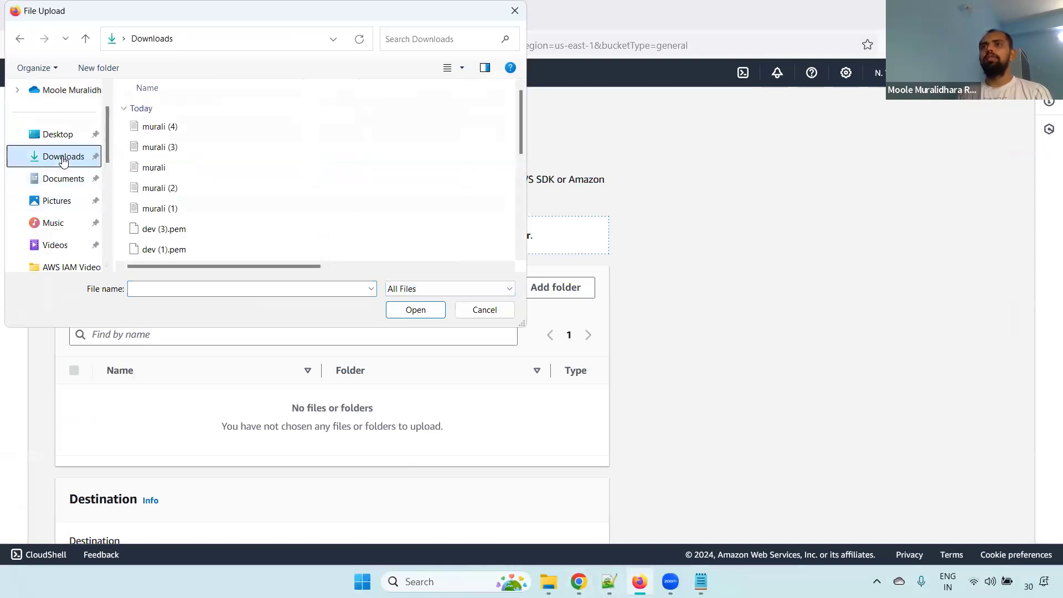
{"action": "left_click", "coordinate": [183, 133]}
{"action": "double_click", "coordinate": [183, 133]}
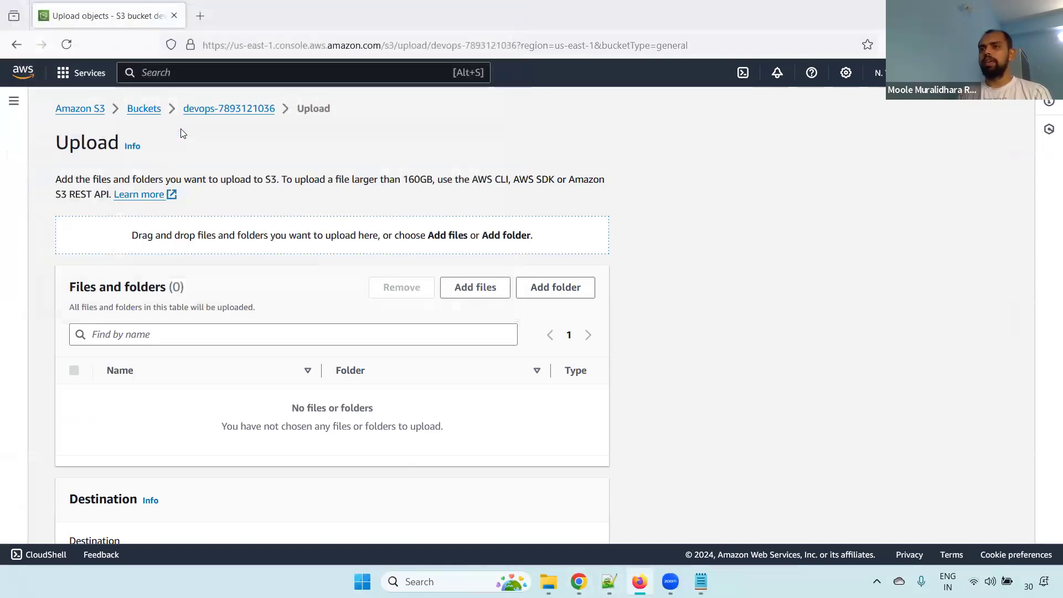
{"action": "scroll", "coordinate": [1049, 167], "scroll_direction": "down", "scroll_amount": 3}
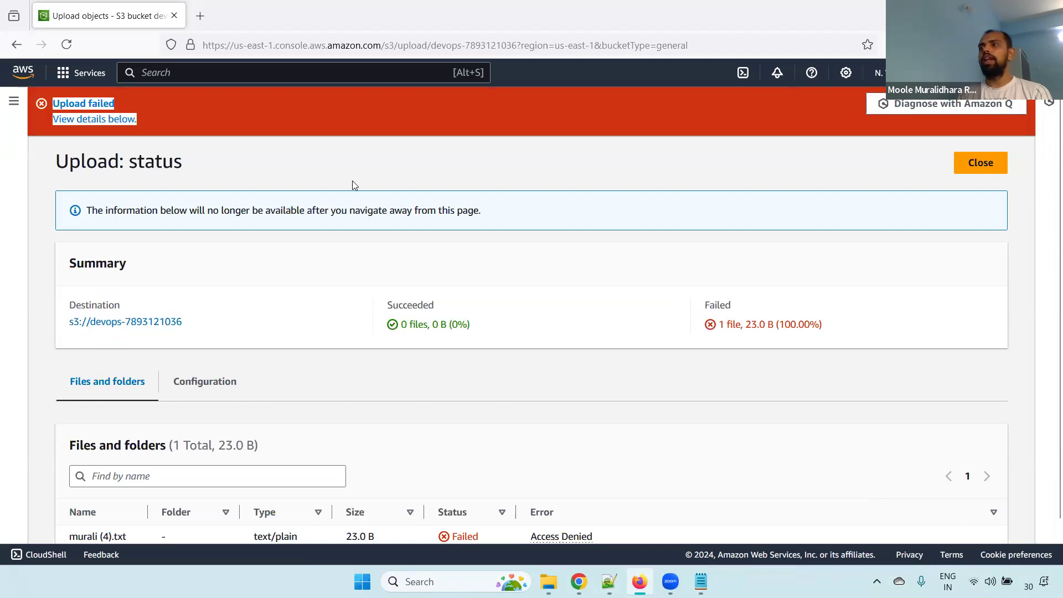
Examine the upload status summary and the file's error details, and close the upload status page
{"action": "left_click_drag", "start_coordinate": [727, 325], "coordinate": [822, 325]}
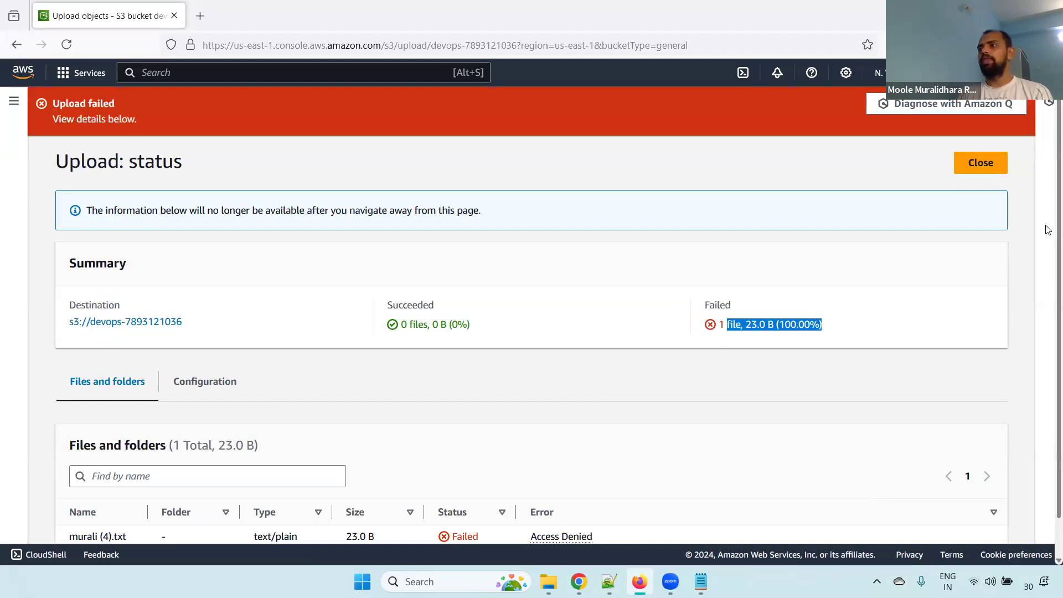
{"action": "scroll", "coordinate": [775, 388], "scroll_direction": "down", "scroll_amount": 2}
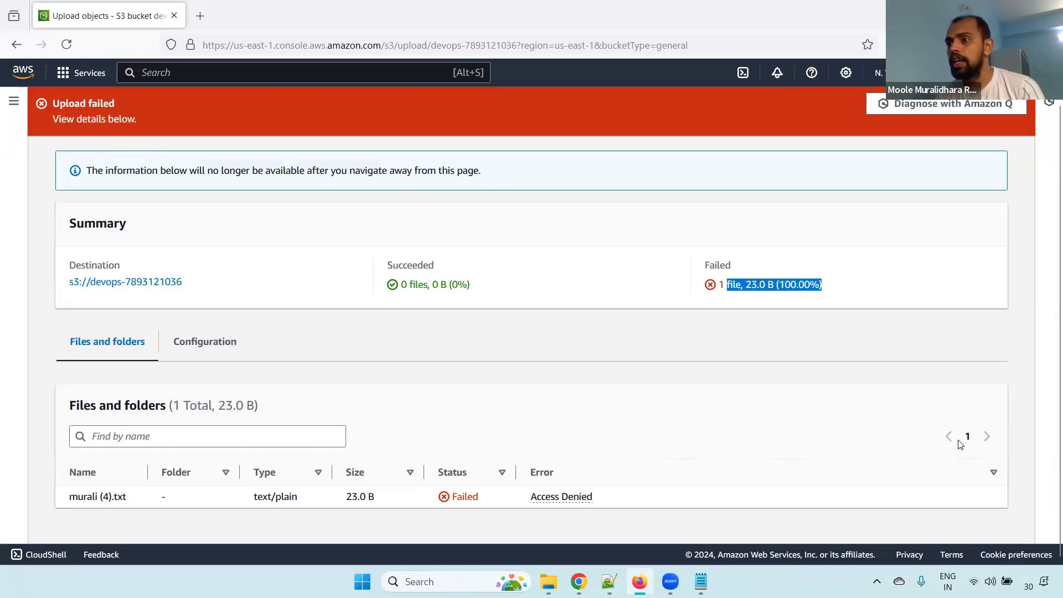
{"action": "left_click", "coordinate": [561, 496]}
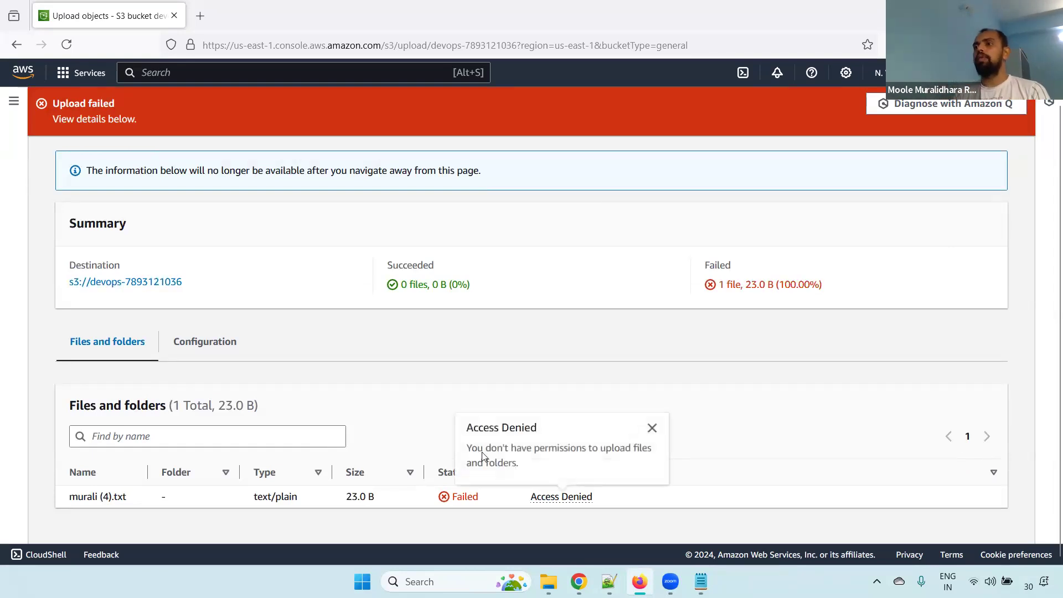
{"action": "left_click_drag", "start_coordinate": [472, 453], "coordinate": [587, 478]}
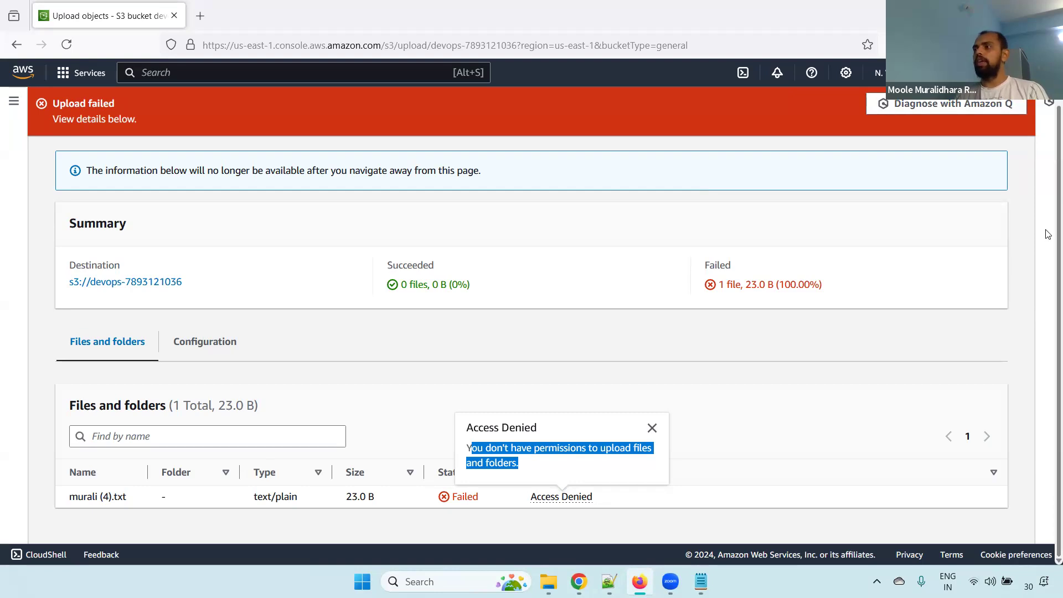
{"action": "scroll", "coordinate": [1049, 221], "scroll_direction": "up", "scroll_amount": 1}
{"action": "left_click", "coordinate": [998, 161]}
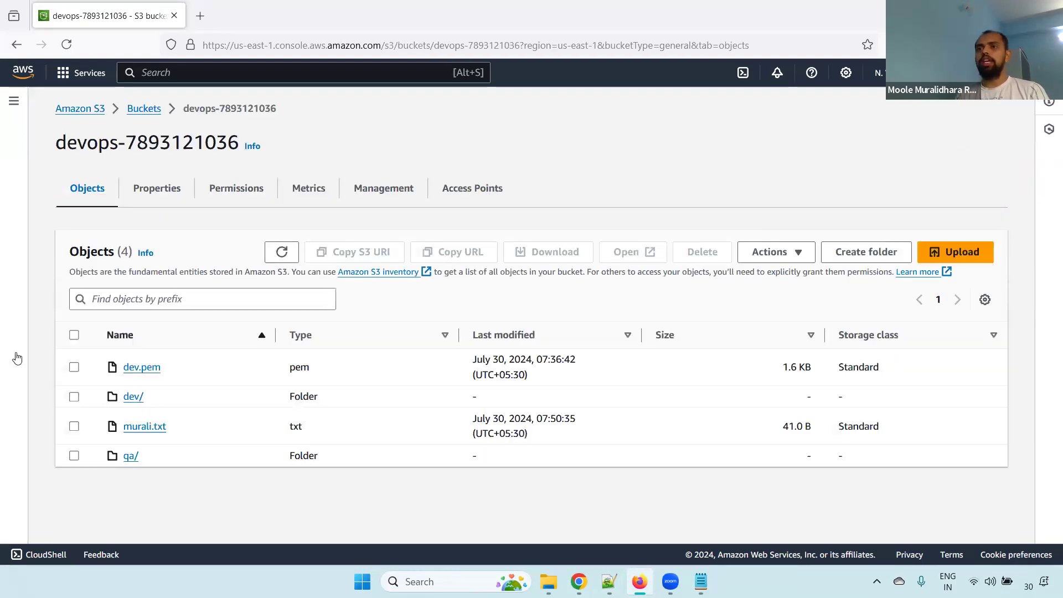
Try to delete dev.pem from the devops bucket, entering "delete" as the confirmation text
{"action": "left_click", "coordinate": [75, 367]}
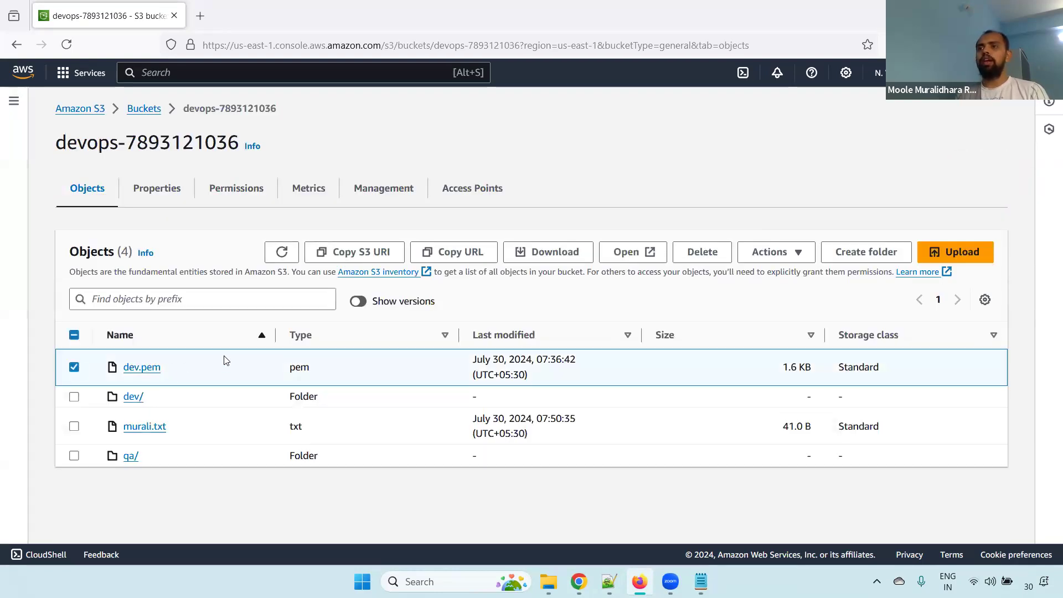
{"action": "left_click", "coordinate": [693, 249]}
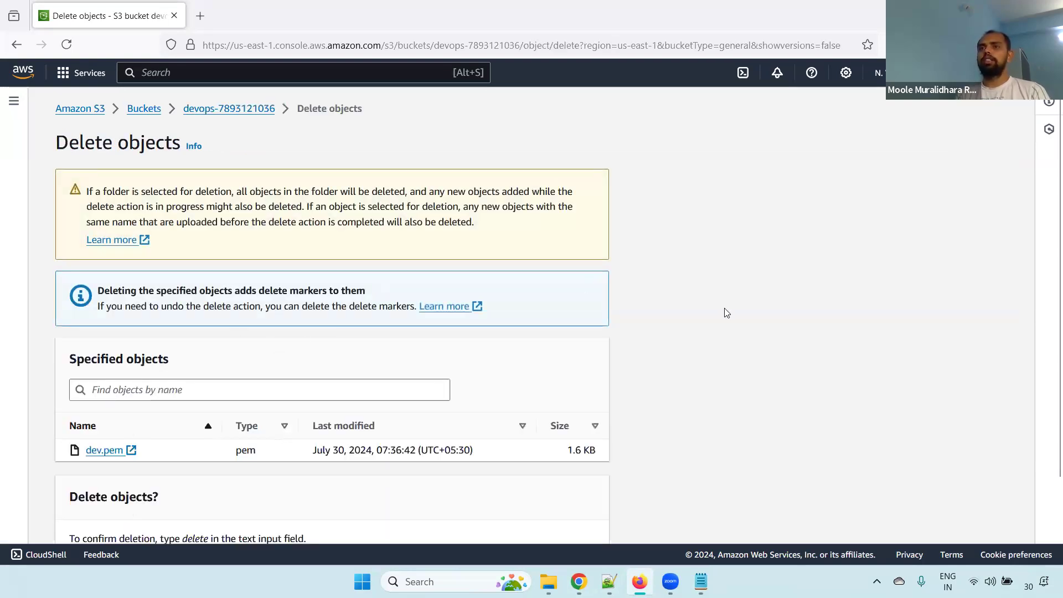
{"action": "left_click_drag", "start_coordinate": [84, 359], "coordinate": [246, 364]}
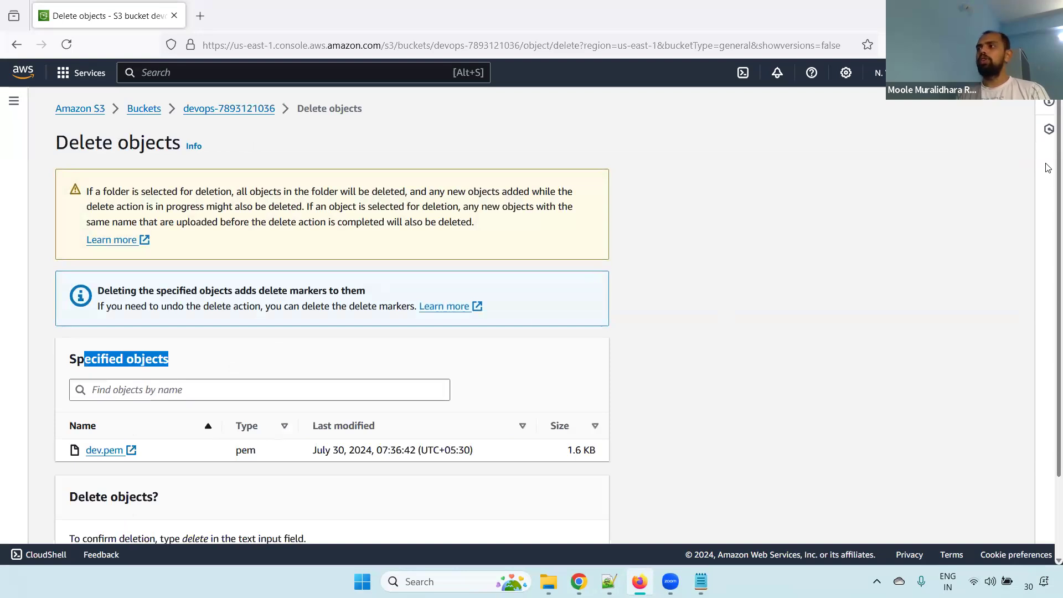
{"action": "scroll", "coordinate": [1049, 293], "scroll_direction": "down", "scroll_amount": 3}
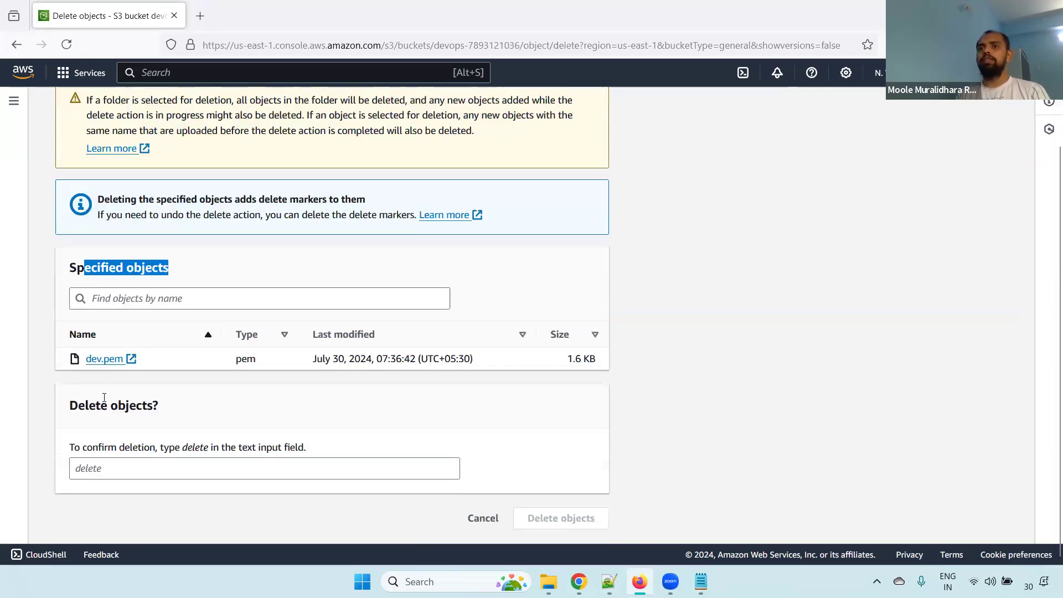
{"action": "left_click", "coordinate": [102, 468]}
{"action": "type", "text": "de"}
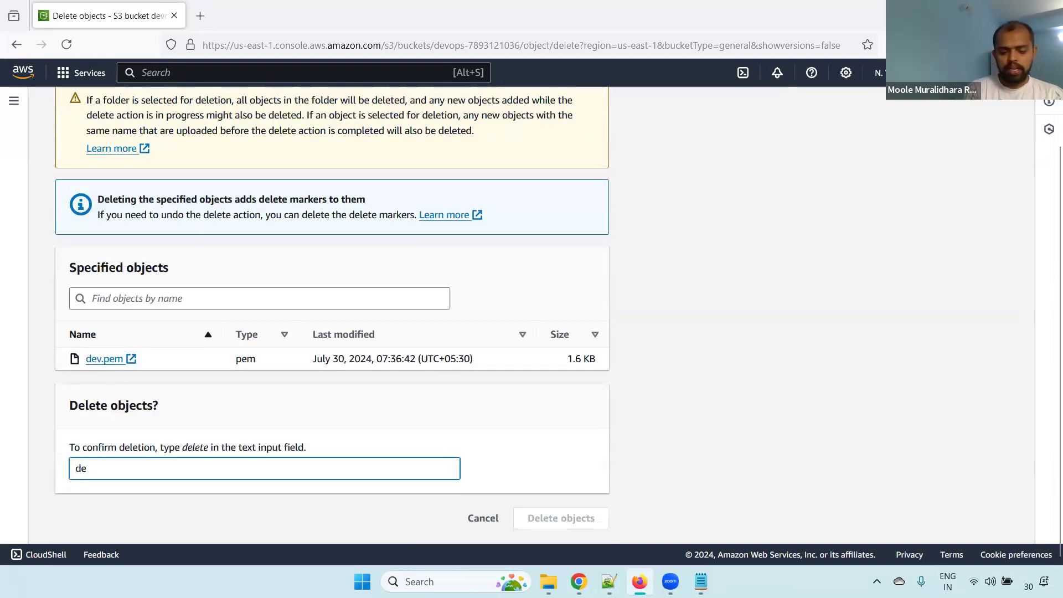
{"action": "type", "text": "lete"}
{"action": "left_click", "coordinate": [614, 469]}
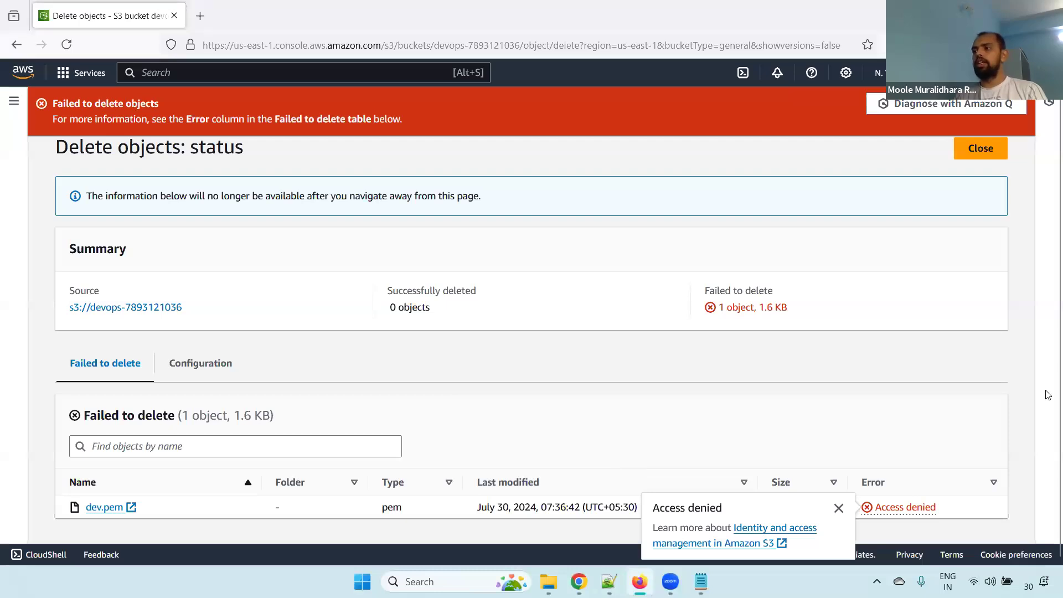
Examine the access denied error for dev.pem, and close the delete status page
{"action": "triple_click", "coordinate": [688, 508]}
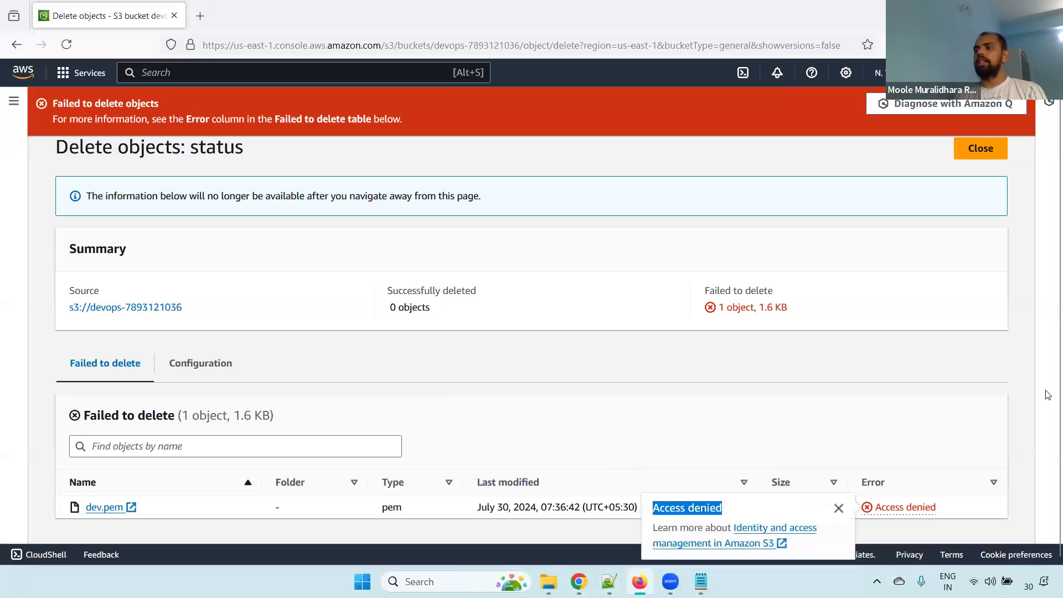
{"action": "left_click", "coordinate": [662, 450]}
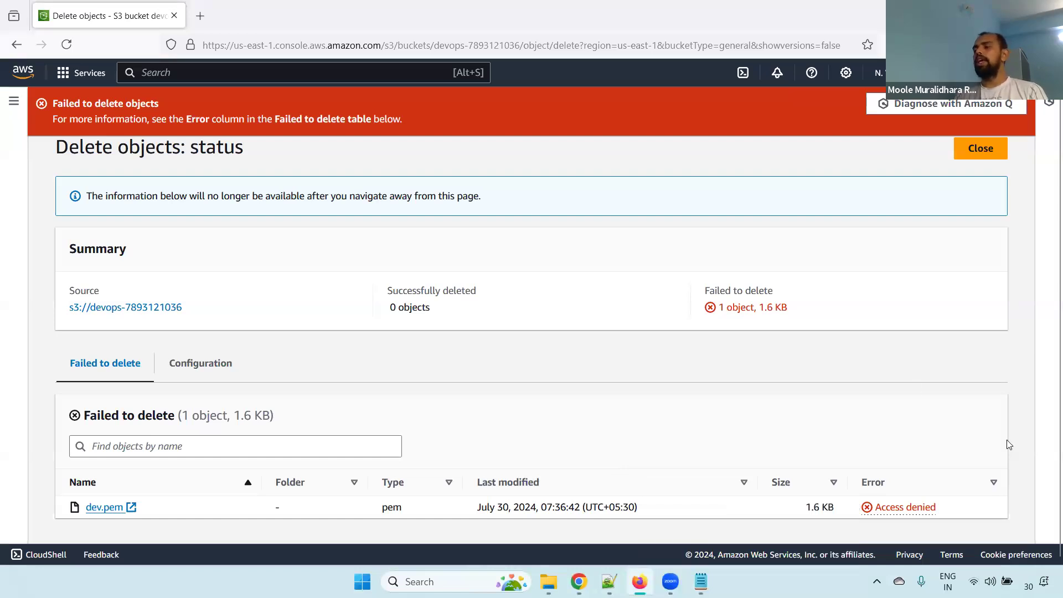
{"action": "left_click", "coordinate": [980, 162]}
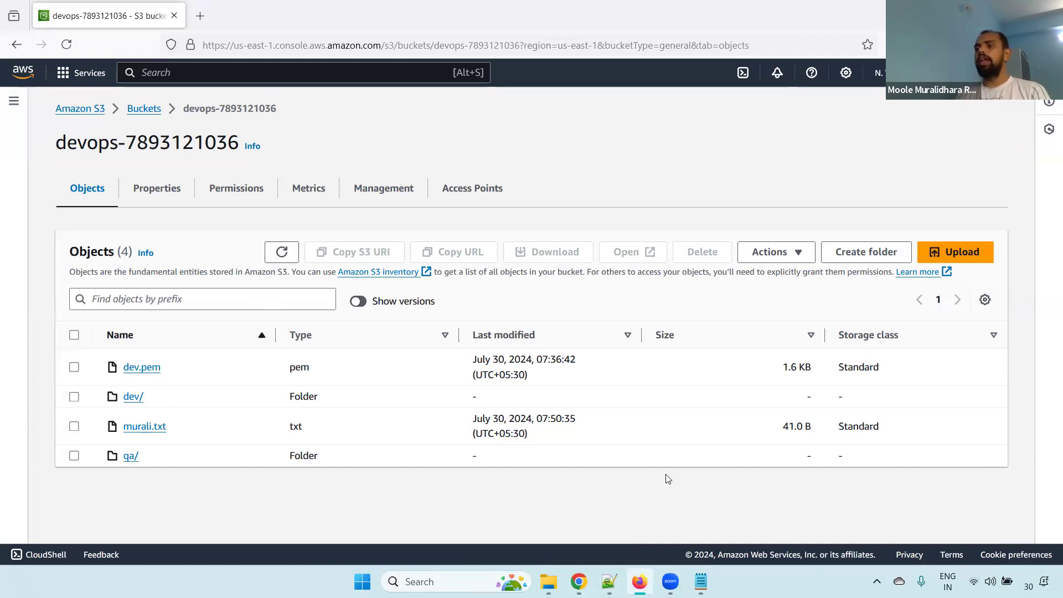
Switch to Chrome, open the devops bucket's policy for editing and launch the AWS Policy Generator
{"action": "key", "text": "alt+Tab"}
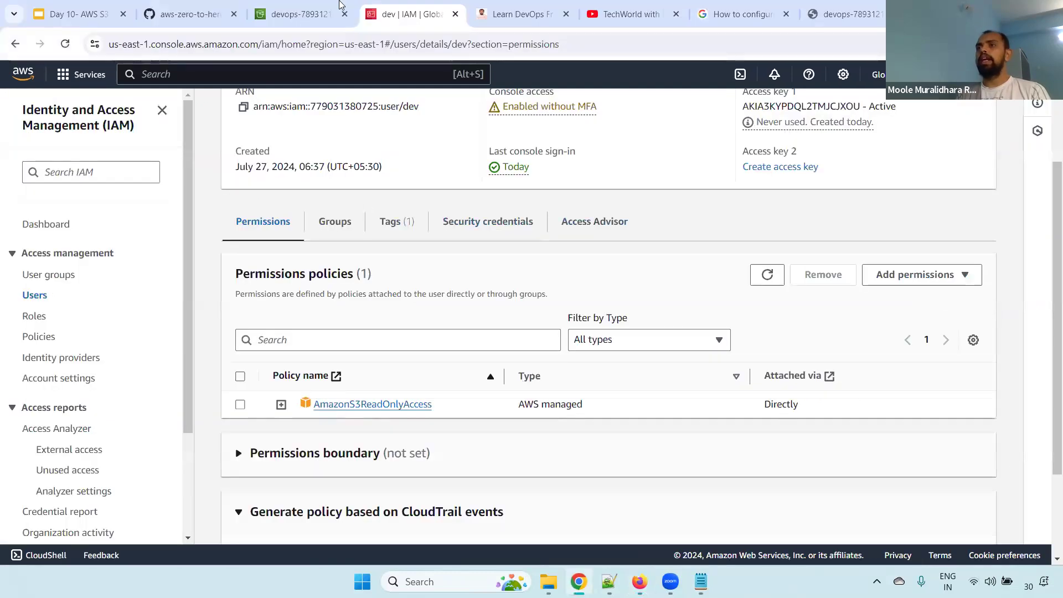
{"action": "left_click", "coordinate": [297, 5]}
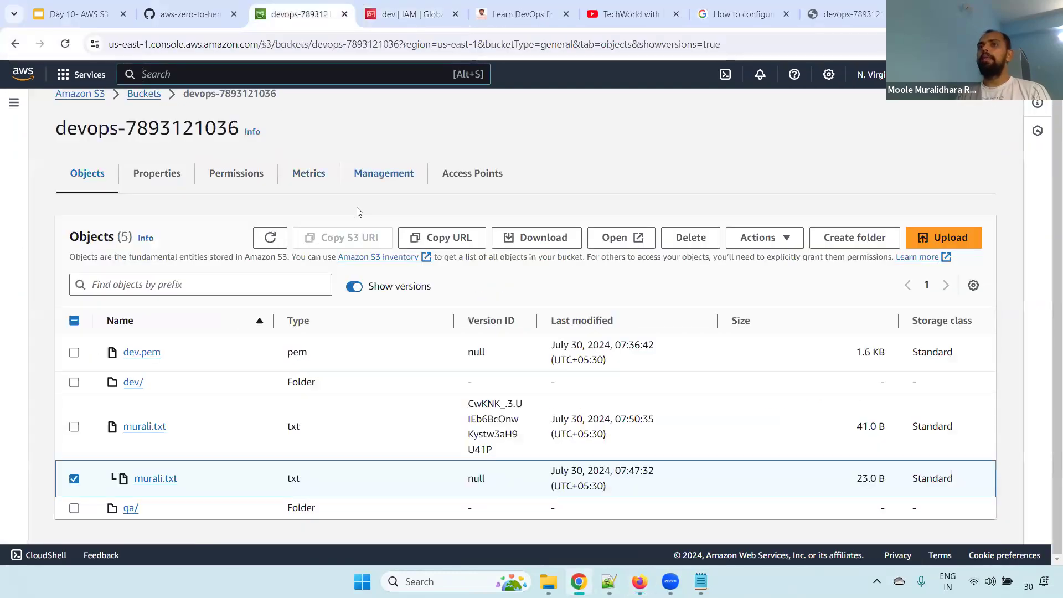
{"action": "left_click", "coordinate": [234, 174]}
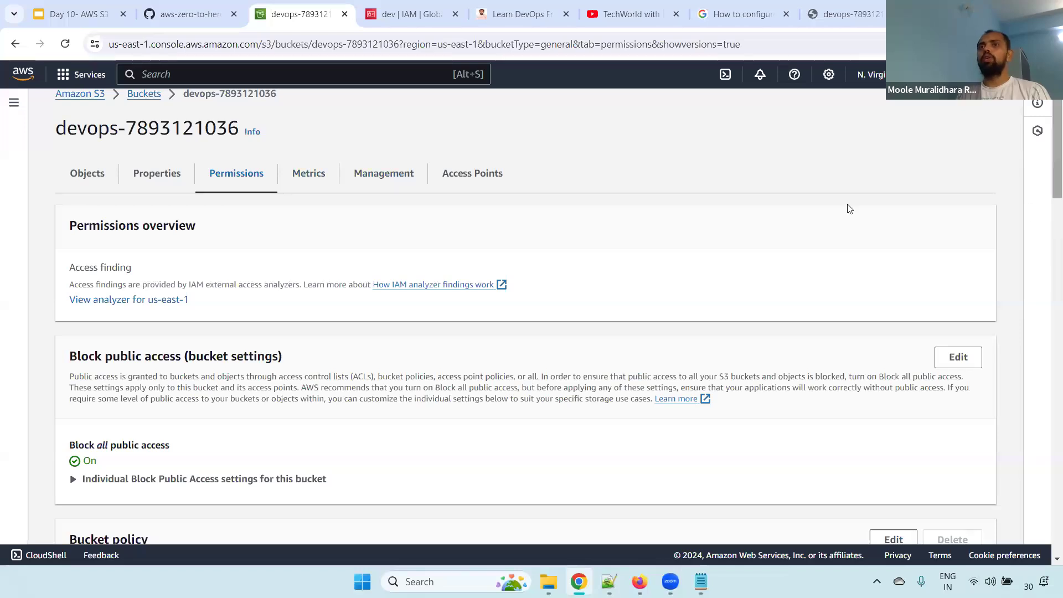
{"action": "scroll", "coordinate": [178, 208], "scroll_direction": "down", "scroll_amount": 6}
{"action": "left_click", "coordinate": [881, 197]}
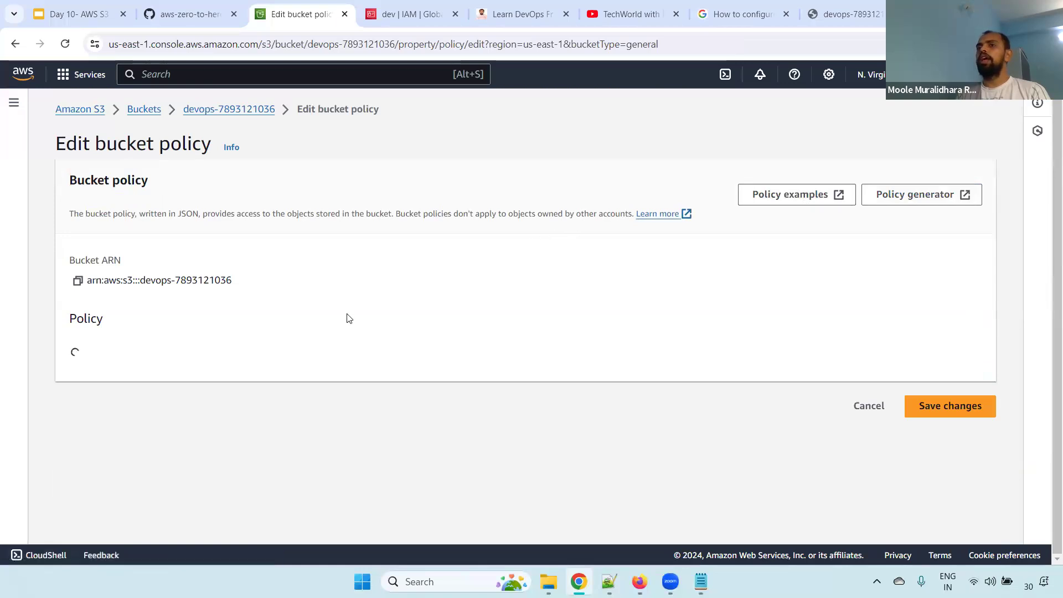
{"action": "left_click_drag", "start_coordinate": [1052, 279], "coordinate": [1050, 100]}
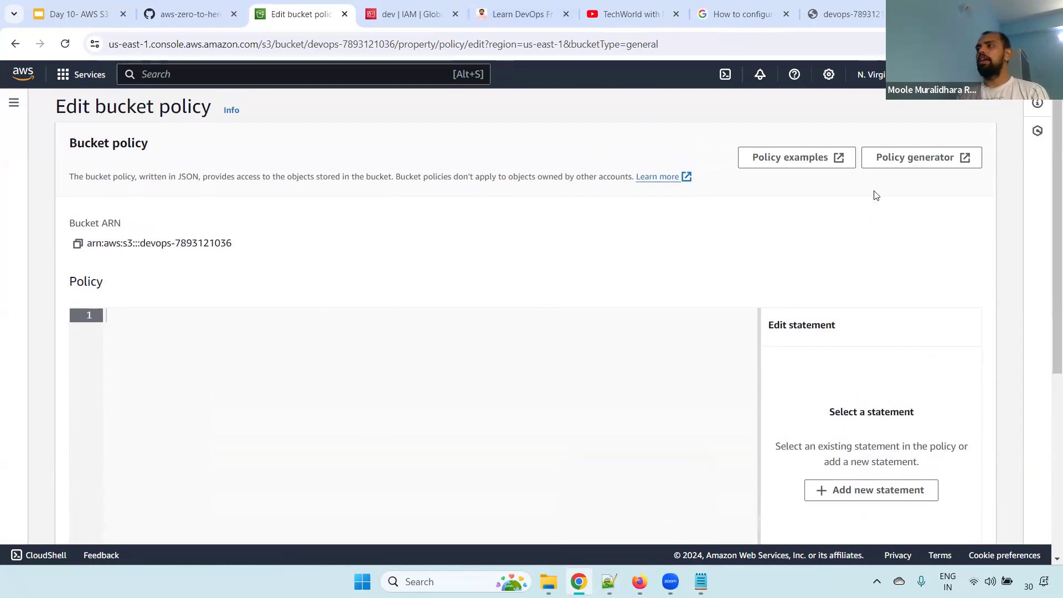
{"action": "left_click", "coordinate": [914, 159]}
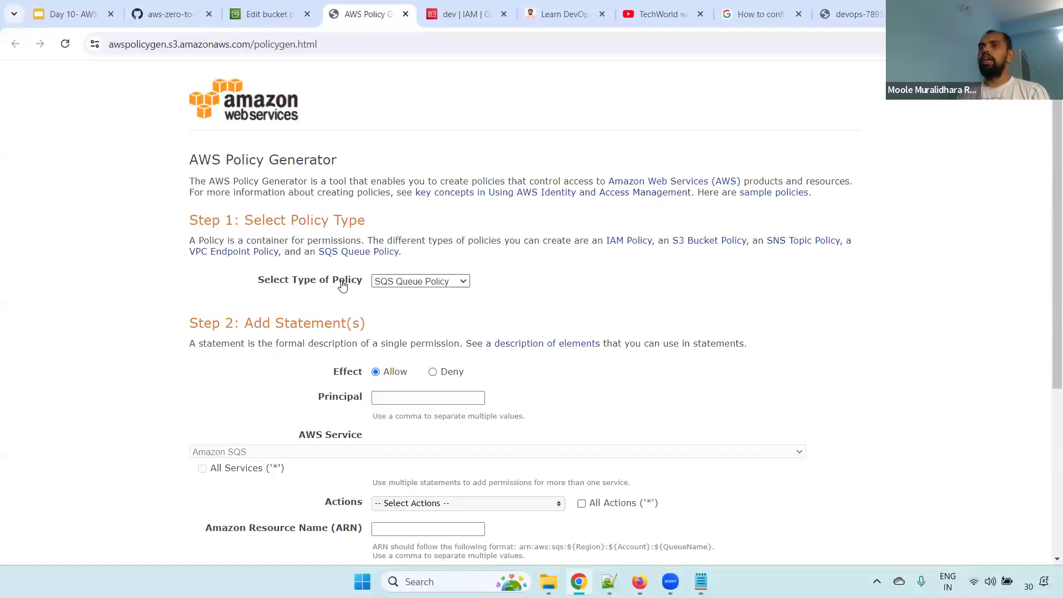
Set the policy type to S3 Bucket Policy, and review the Allow and Deny effect options
{"action": "left_click_drag", "start_coordinate": [270, 280], "coordinate": [490, 283]}
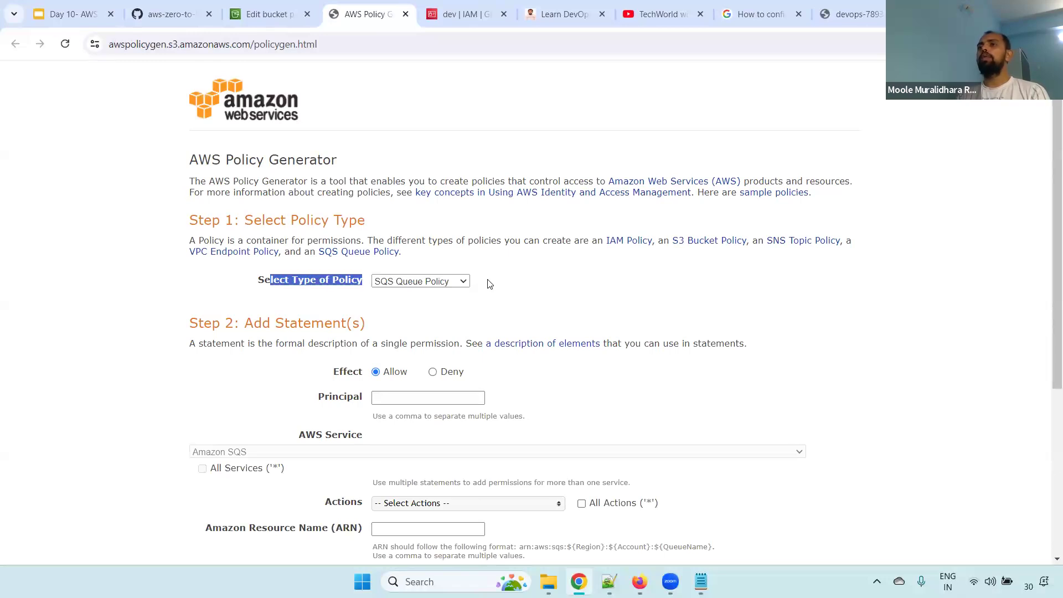
{"action": "left_click", "coordinate": [681, 288]}
{"action": "left_click", "coordinate": [428, 282]}
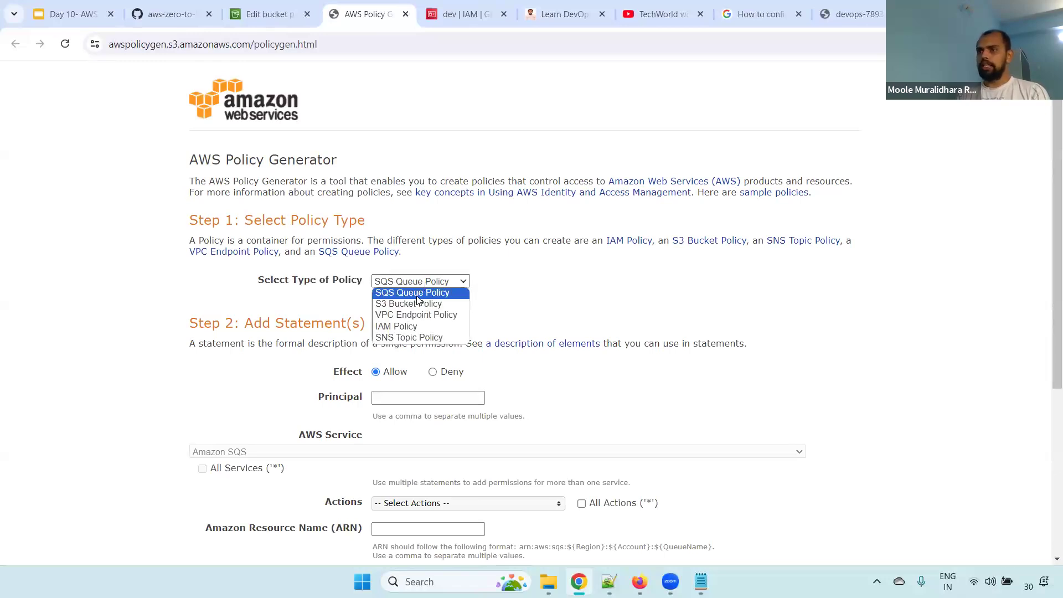
{"action": "left_click", "coordinate": [412, 304]}
{"action": "left_click_drag", "start_coordinate": [332, 374], "coordinate": [429, 376]}
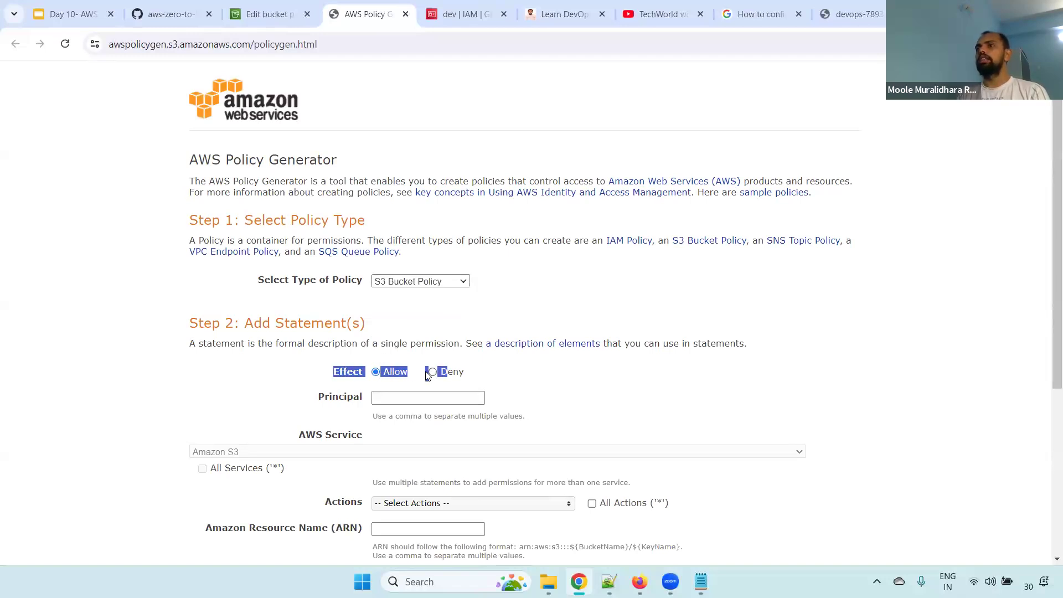
{"action": "left_click", "coordinate": [1029, 228]}
Try an asterisk as the statement's principal, and clear the field again
{"action": "scroll", "coordinate": [1047, 268], "scroll_direction": "down", "scroll_amount": 2}
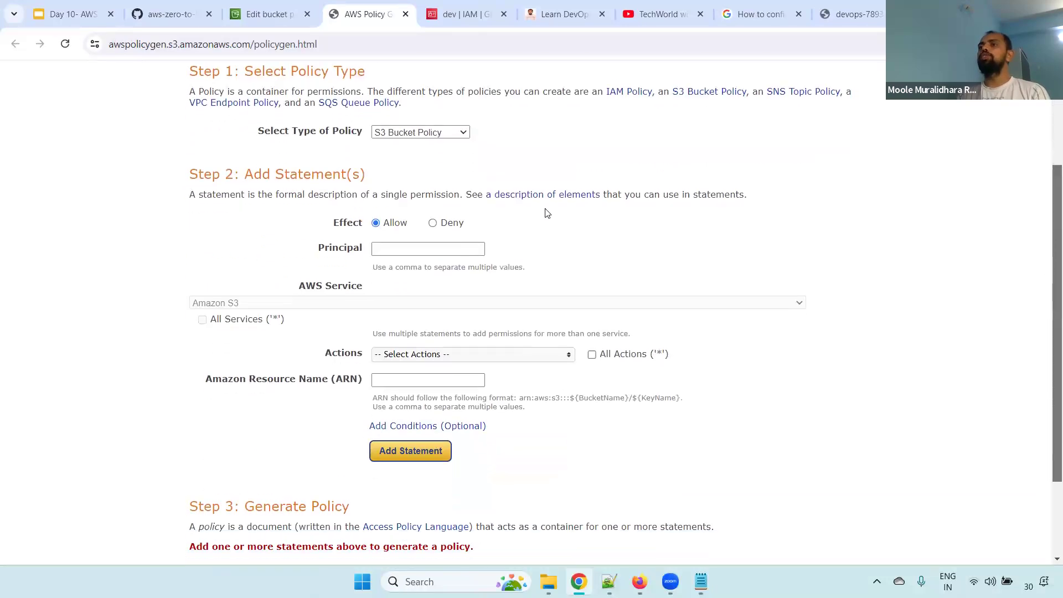
{"action": "left_click_drag", "start_coordinate": [308, 249], "coordinate": [372, 251]}
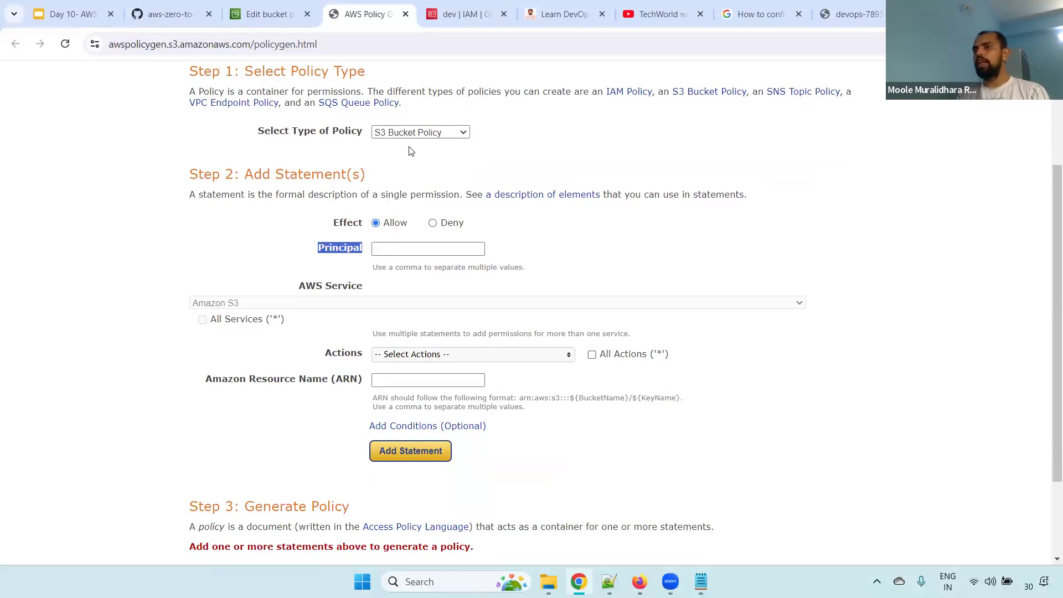
{"action": "left_click", "coordinate": [398, 249]}
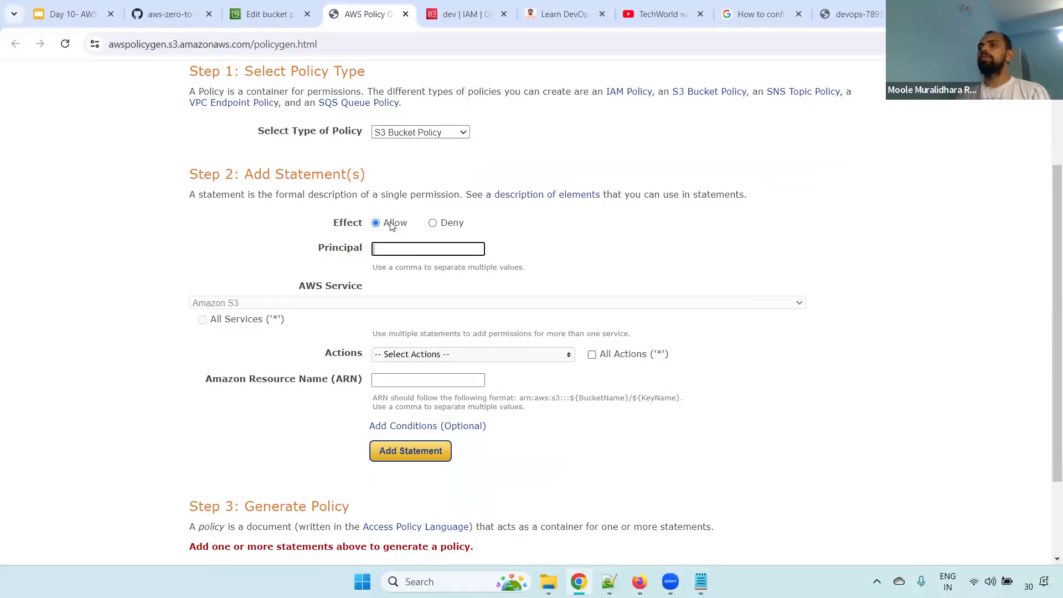
{"action": "type", "text": "*"}
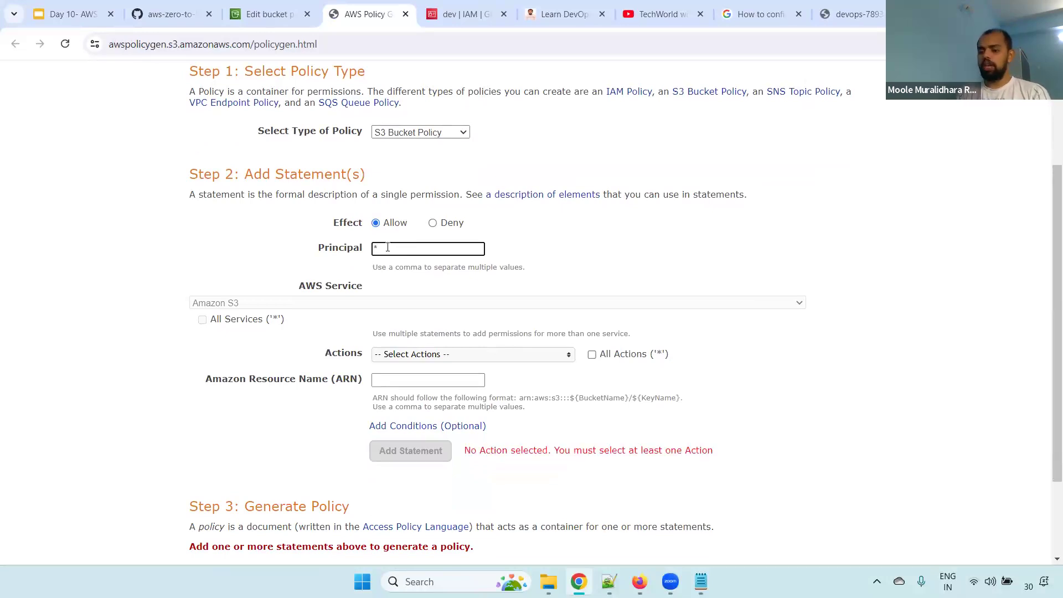
{"action": "key", "text": "BackSpace"}
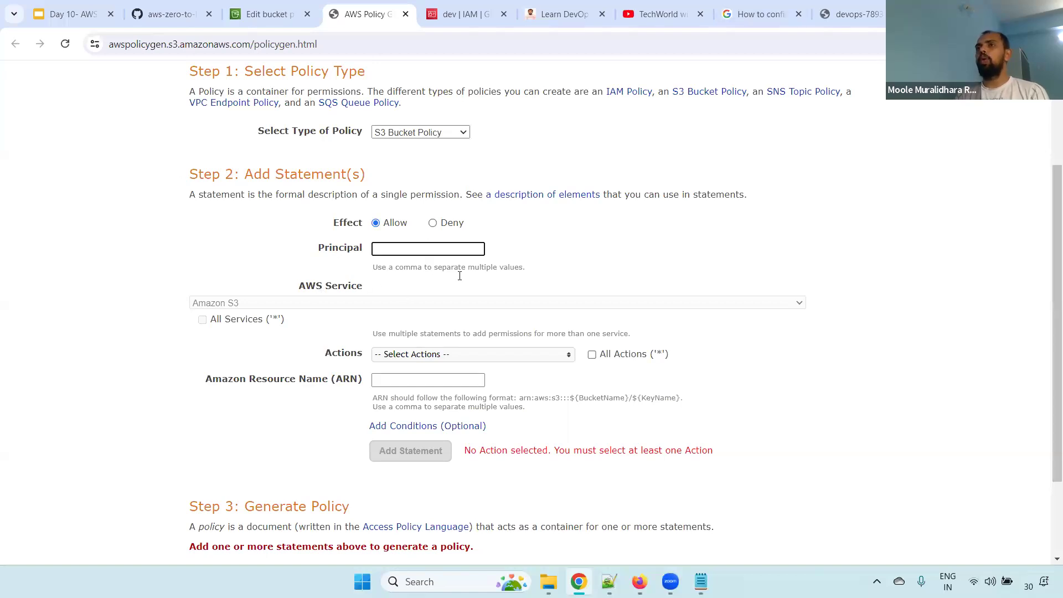
Copy the dev user's ARN from its IAM page and enter it as the statement's principal
{"action": "mouse_move", "coordinate": [640, 582]}
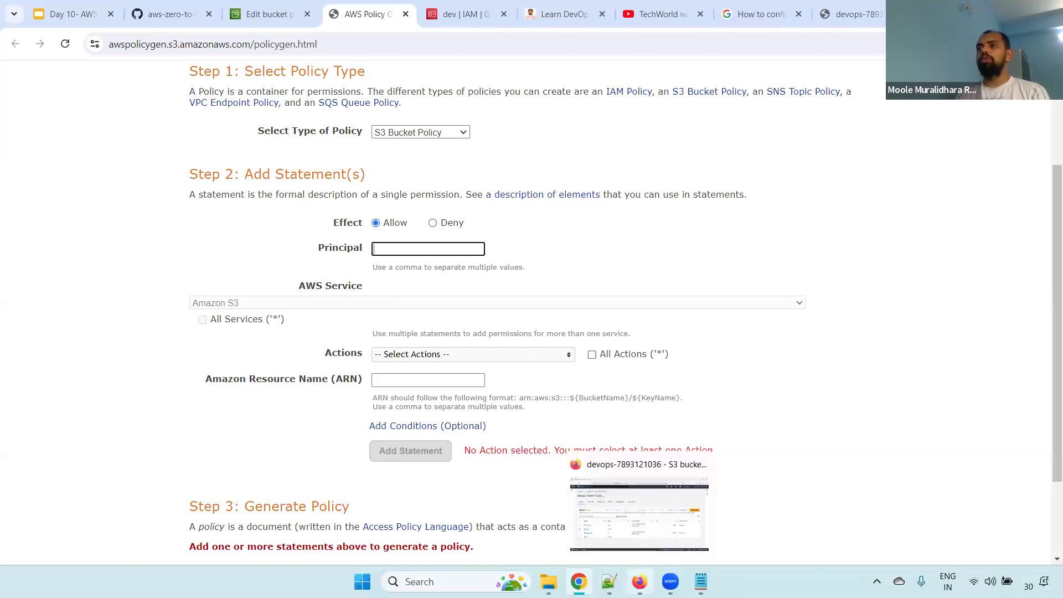
{"action": "left_click", "coordinate": [464, 13]}
{"action": "scroll", "coordinate": [227, 274], "scroll_direction": "up", "scroll_amount": 3}
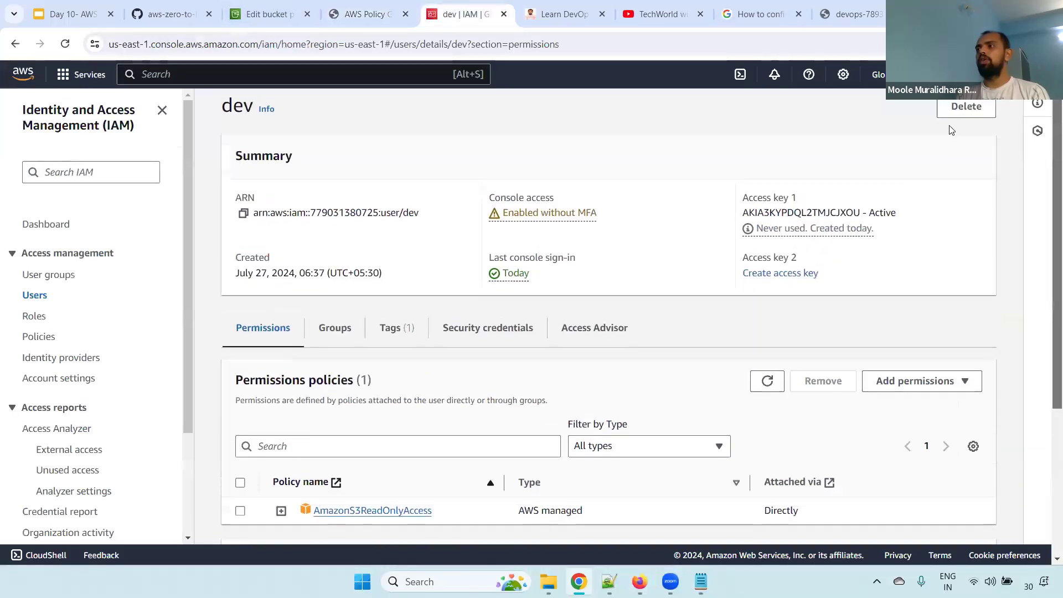
{"action": "left_click", "coordinate": [243, 224]}
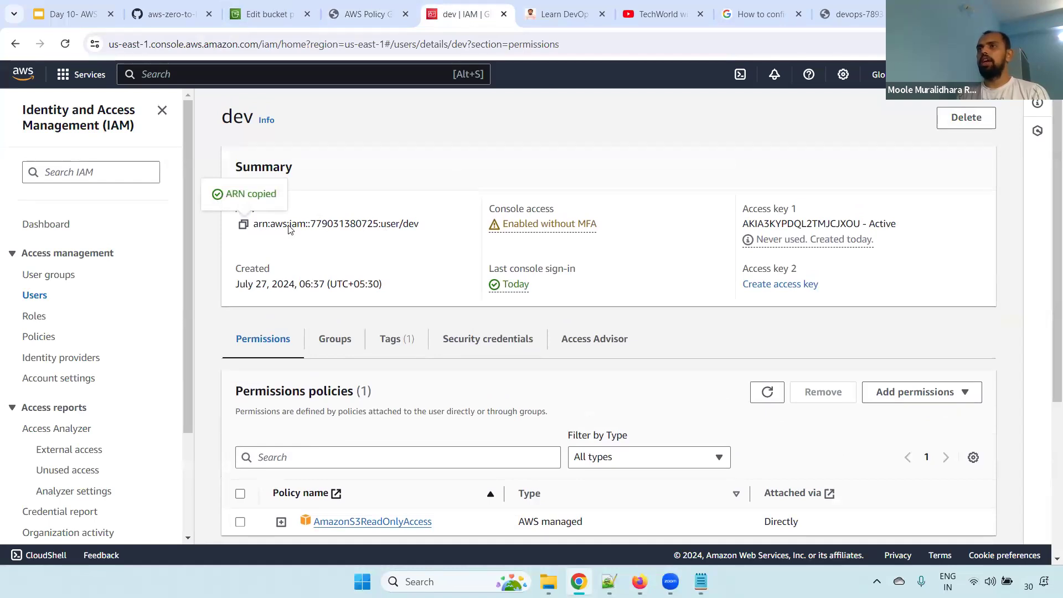
{"action": "left_click", "coordinate": [366, 14]}
{"action": "key", "text": "ctrl+v"}
{"action": "left_click", "coordinate": [596, 255]}
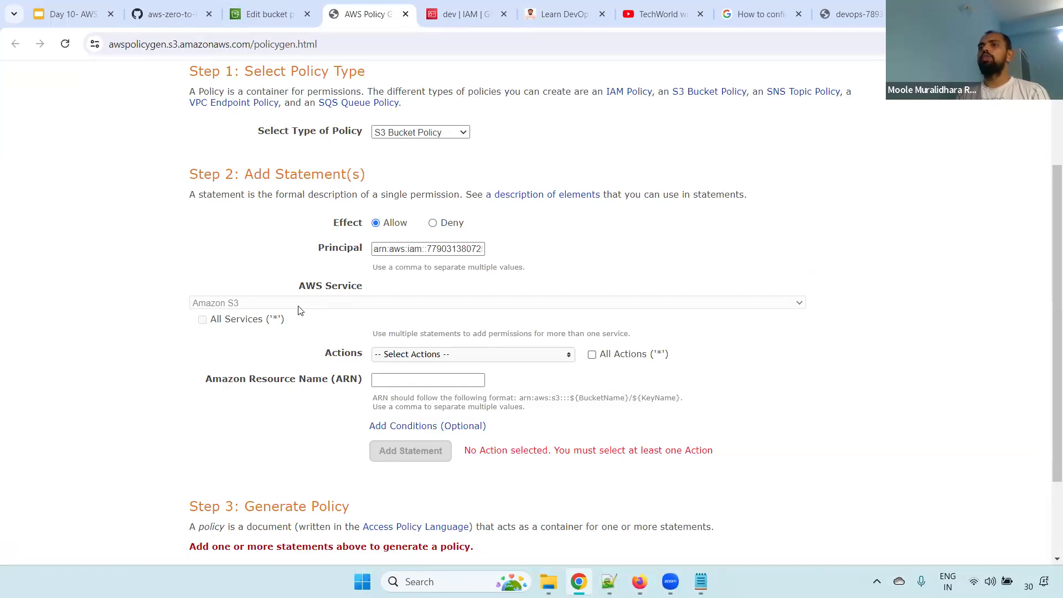
Choose PutObject as the action for the Amazon S3 statement
{"action": "left_click_drag", "start_coordinate": [298, 287], "coordinate": [247, 309]}
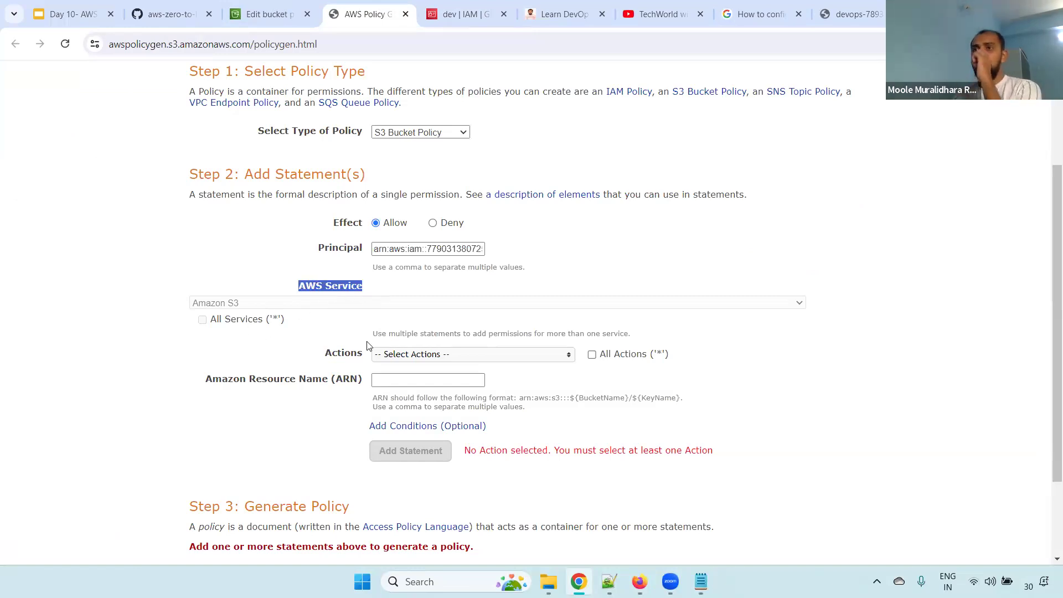
{"action": "left_click_drag", "start_coordinate": [332, 354], "coordinate": [368, 355]}
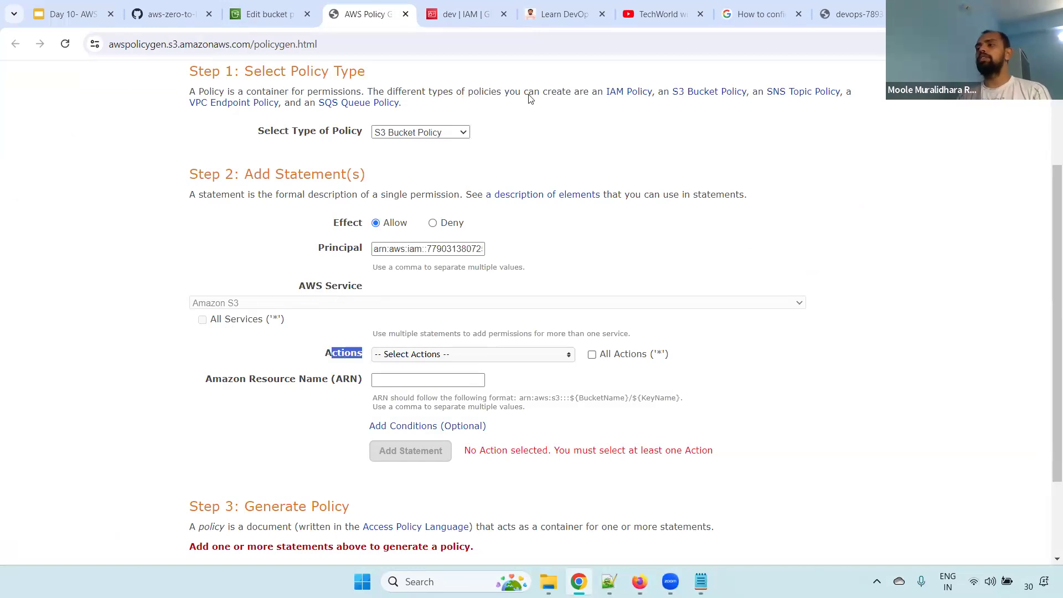
{"action": "left_click", "coordinate": [479, 360]}
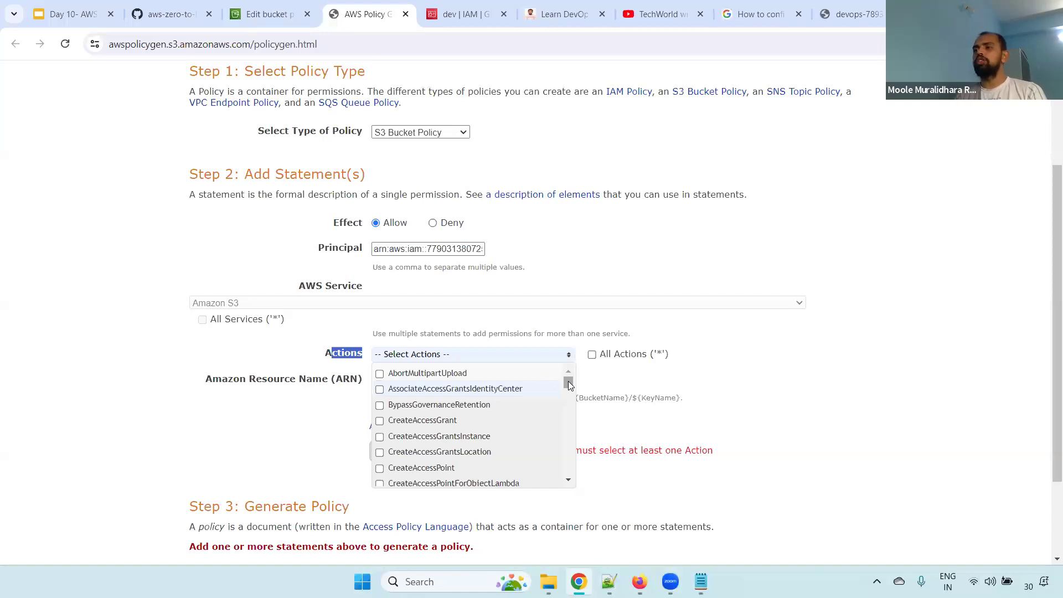
{"action": "left_click_drag", "start_coordinate": [569, 385], "coordinate": [582, 463]}
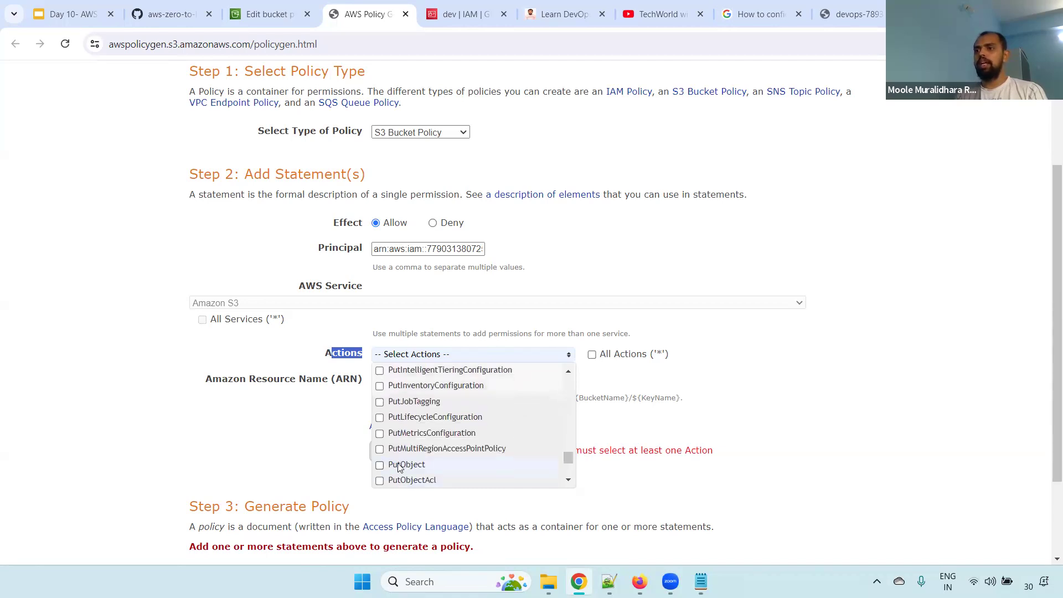
{"action": "left_click", "coordinate": [380, 465]}
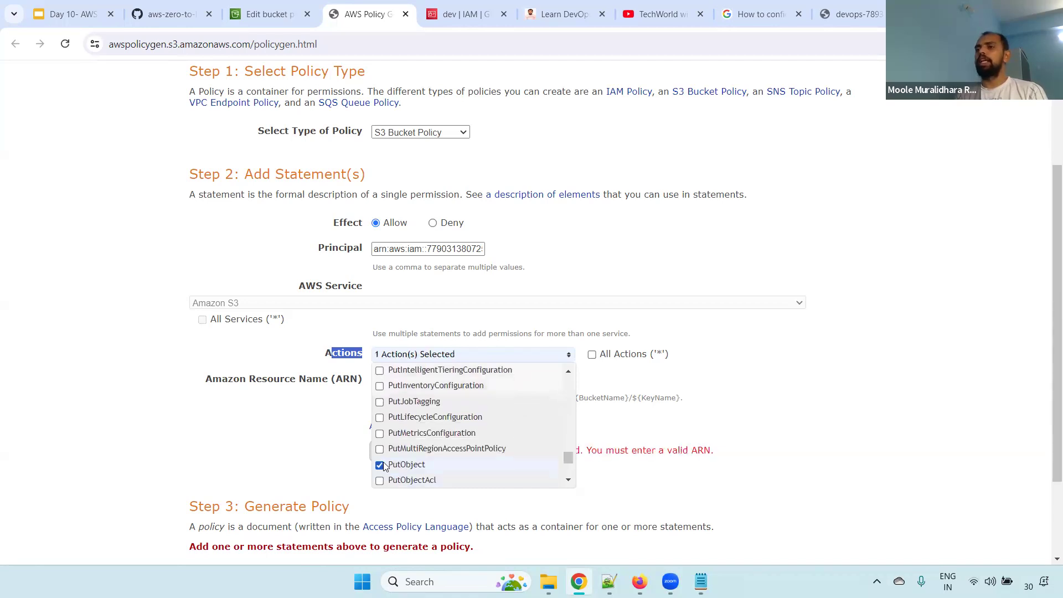
{"action": "left_click", "coordinate": [775, 374]}
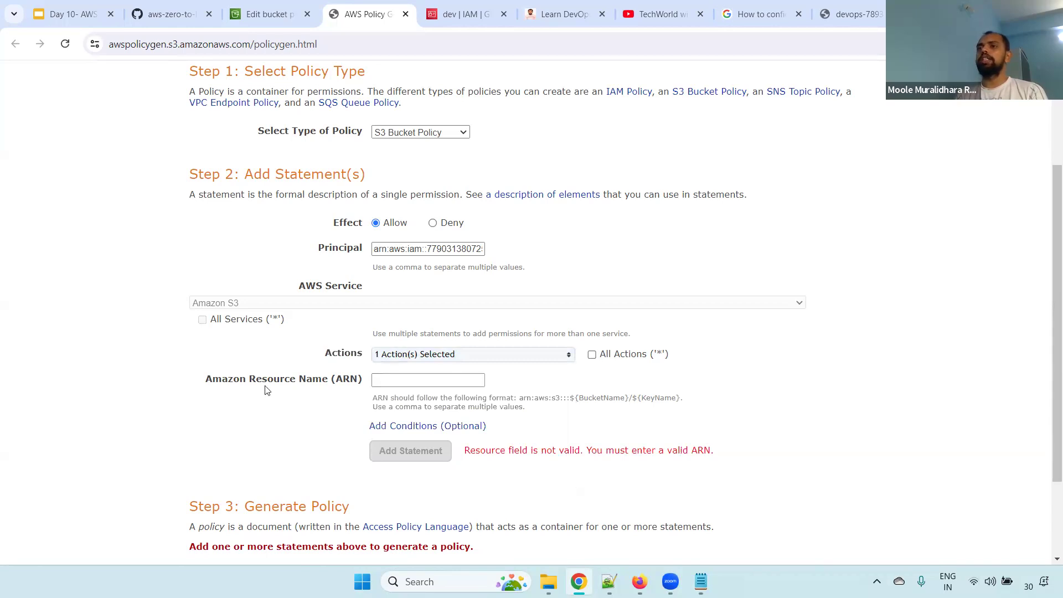
Copy the devops bucket's ARN from its policy editor and enter it as the statement's Amazon Resource Name
{"action": "left_click_drag", "start_coordinate": [204, 382], "coordinate": [370, 386]}
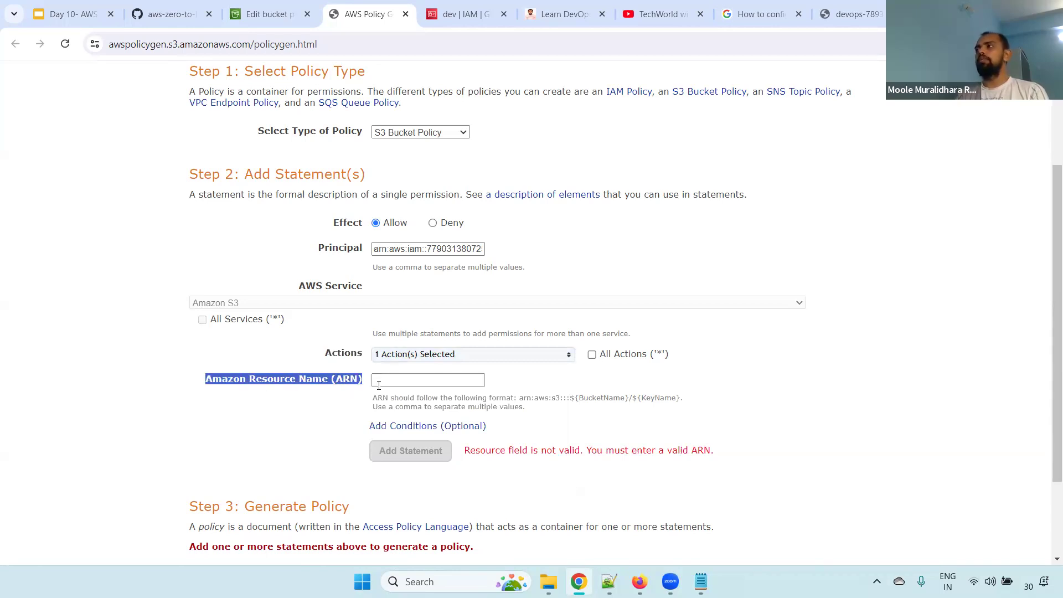
{"action": "left_click", "coordinate": [451, 378]}
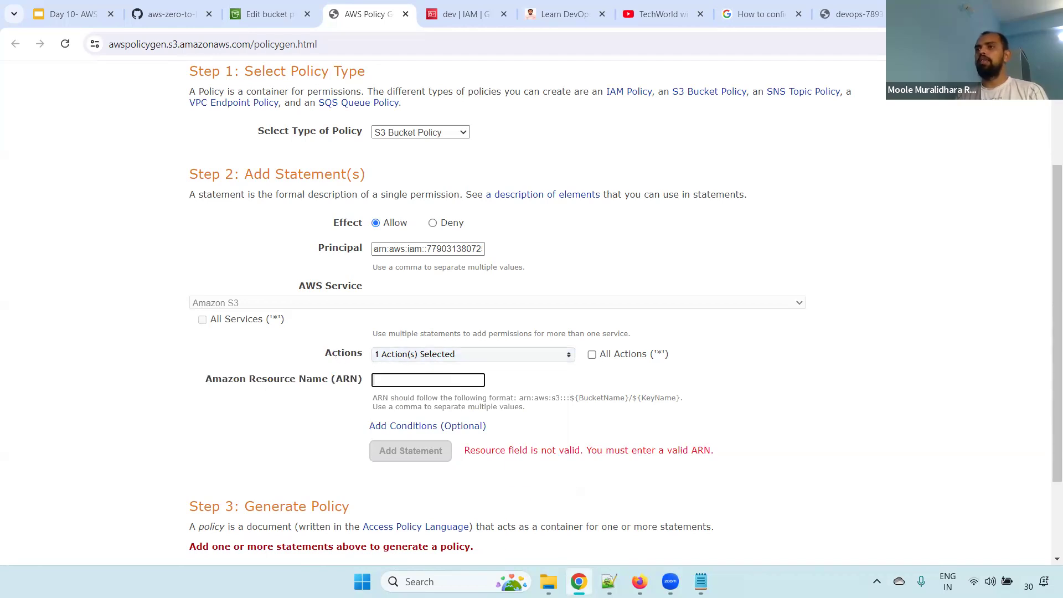
{"action": "left_click", "coordinate": [271, 14]}
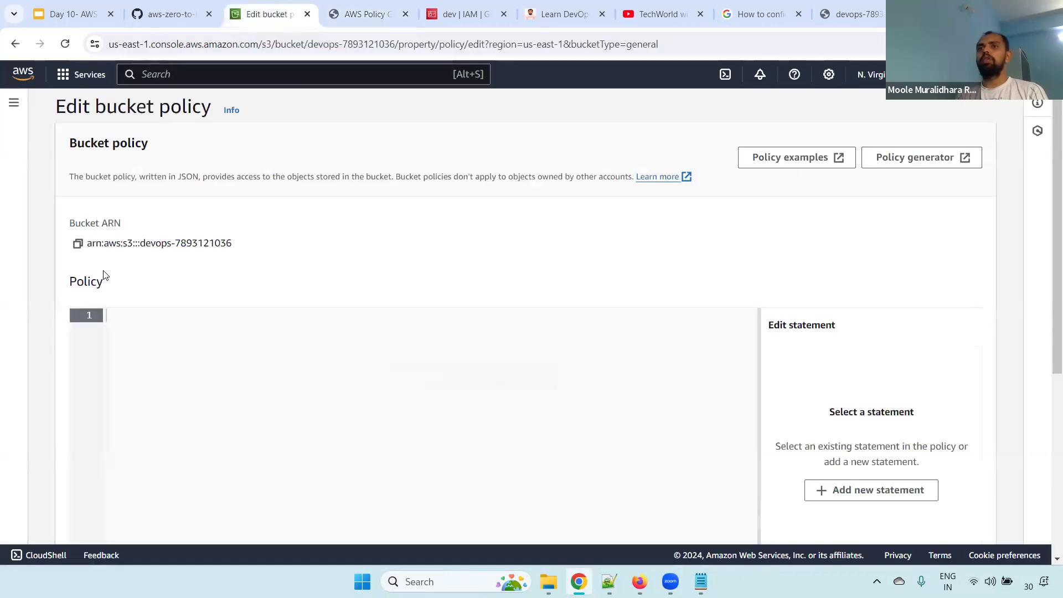
{"action": "left_click_drag", "start_coordinate": [71, 223], "coordinate": [171, 231]}
{"action": "left_click", "coordinate": [78, 243]}
{"action": "left_click", "coordinate": [465, 14]}
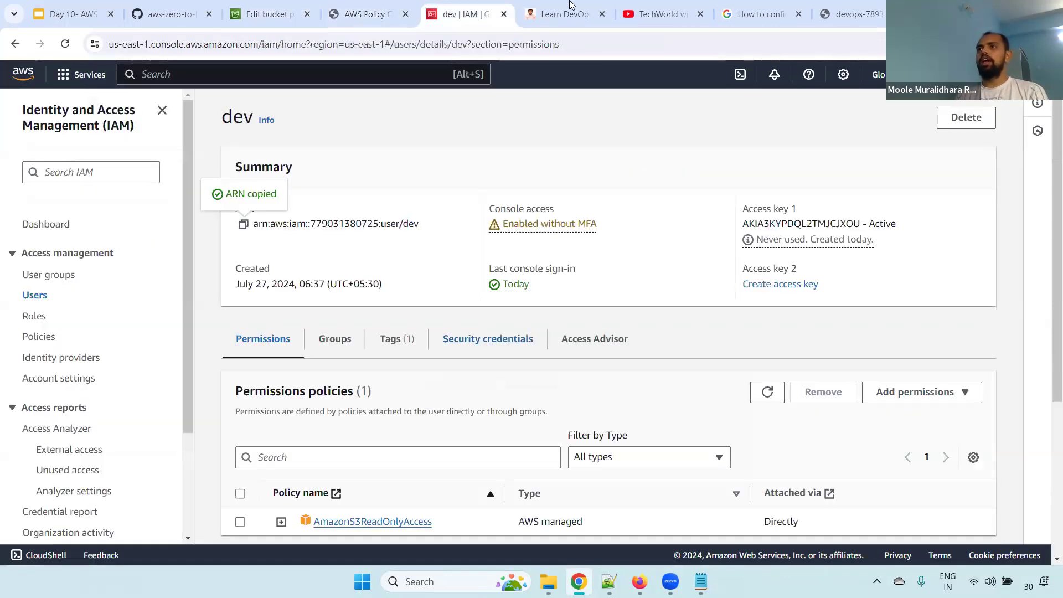
{"action": "left_click", "coordinate": [570, 9]}
{"action": "left_click", "coordinate": [366, 14]}
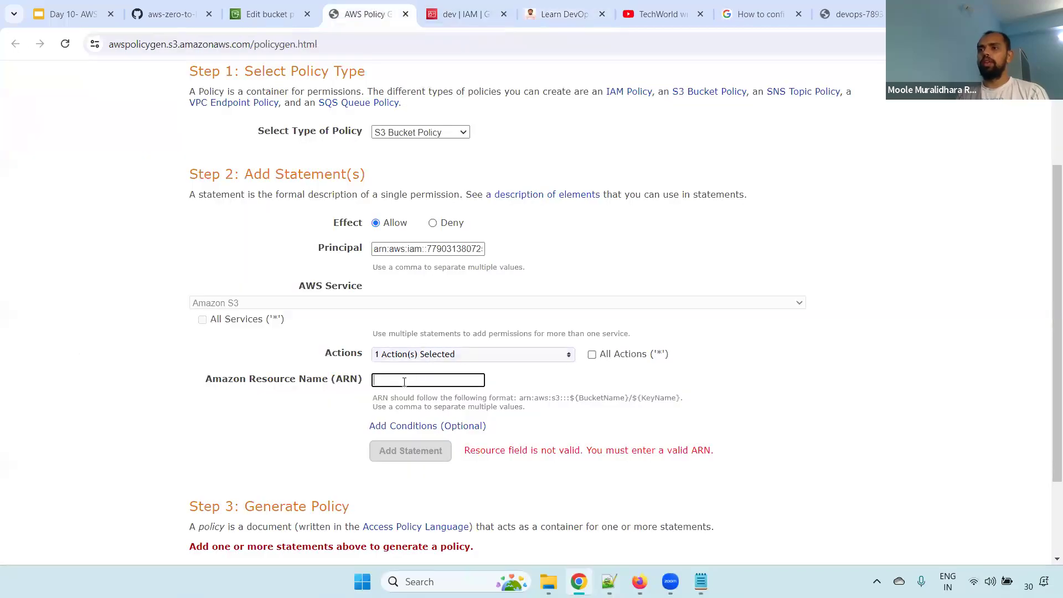
{"action": "key", "text": "ctrl+v"}
{"action": "left_click", "coordinate": [837, 363]}
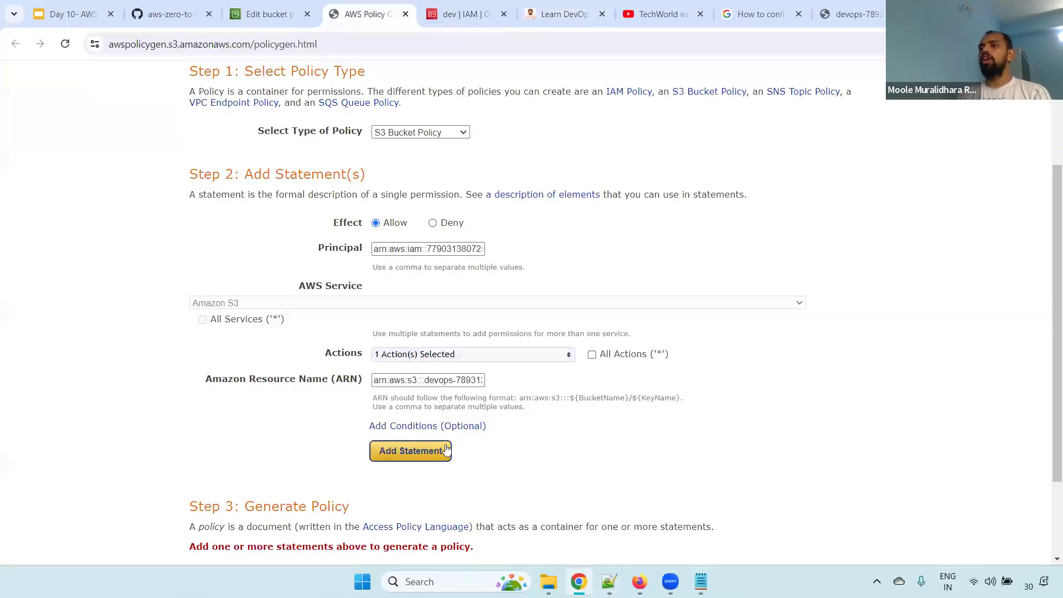
Add the PutObject statement for the dev user and generate the policy JSON document
{"action": "left_click", "coordinate": [410, 450]}
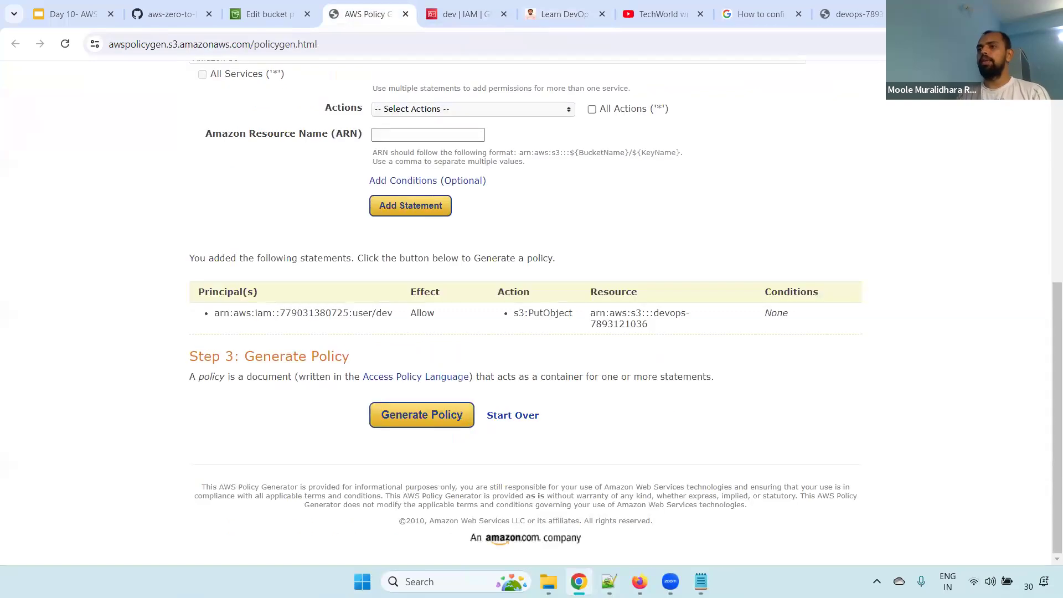
{"action": "left_click", "coordinate": [418, 416]}
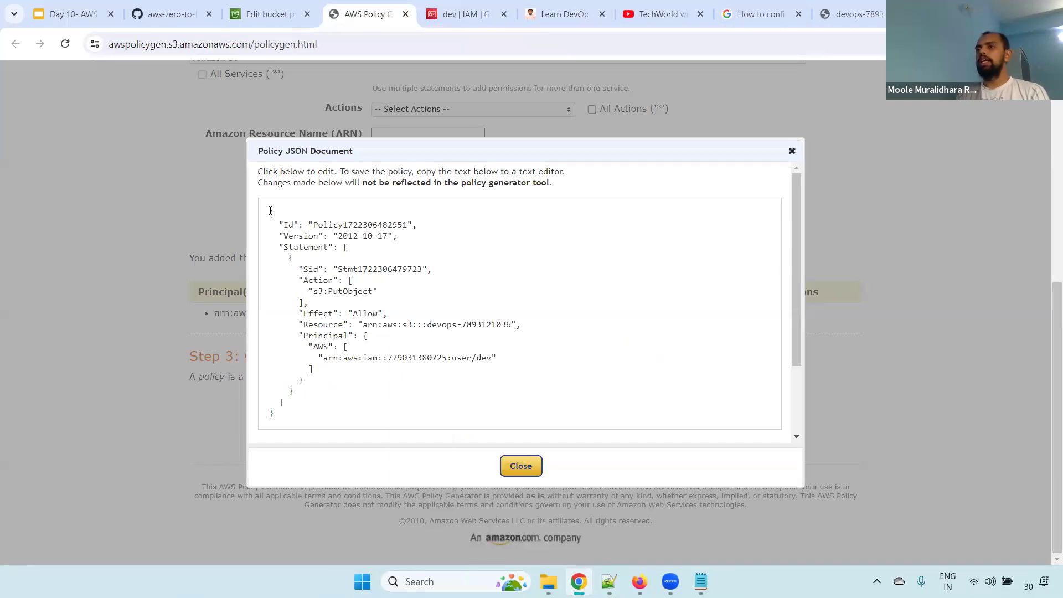
Examine the Id, Version, Statement, Action, Effect, Resource and Principal elements of the generated policy JSON
{"action": "left_click_drag", "start_coordinate": [280, 224], "coordinate": [424, 223]}
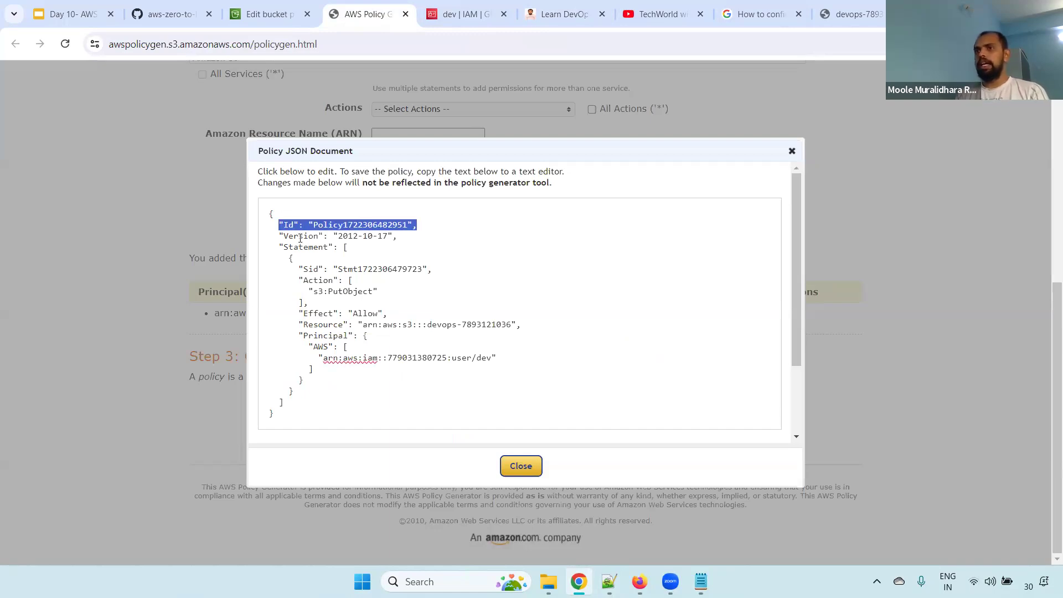
{"action": "left_click_drag", "start_coordinate": [275, 234], "coordinate": [404, 233]}
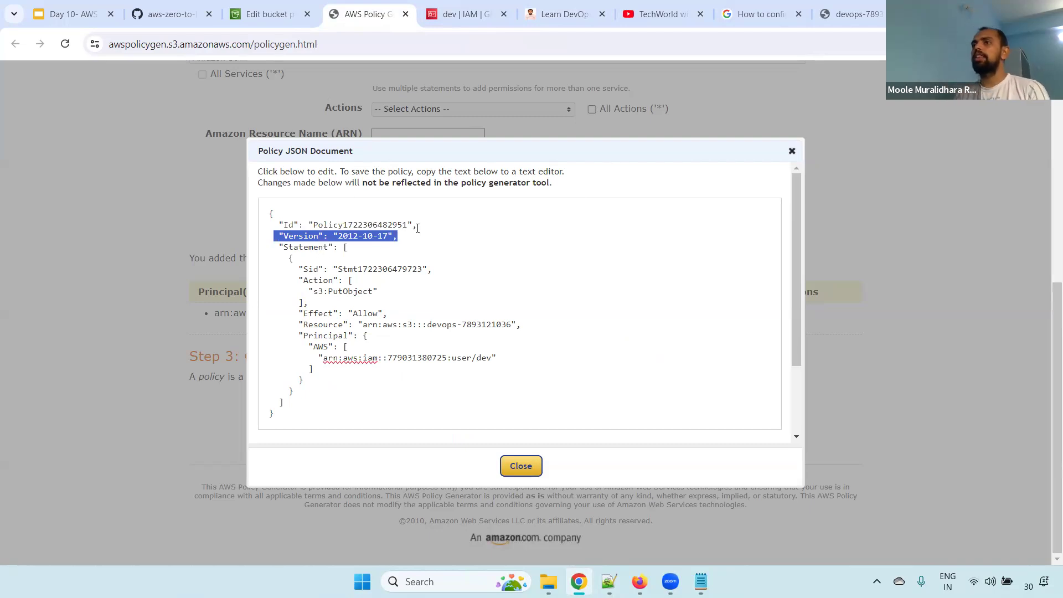
{"action": "double_click", "coordinate": [347, 236]}
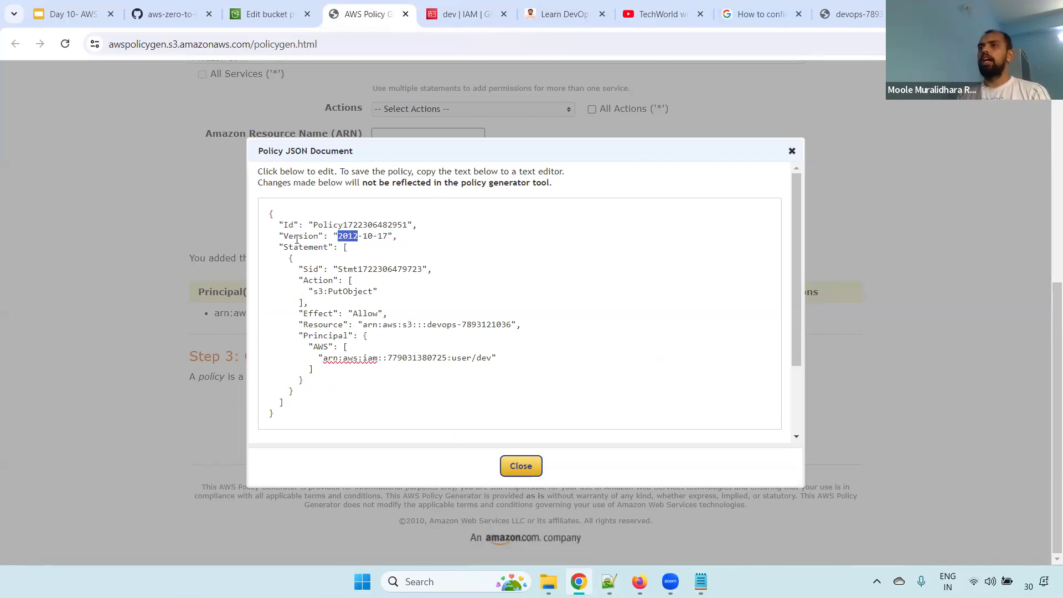
{"action": "left_click_drag", "start_coordinate": [282, 248], "coordinate": [432, 270]}
{"action": "left_click_drag", "start_coordinate": [308, 280], "coordinate": [389, 290]}
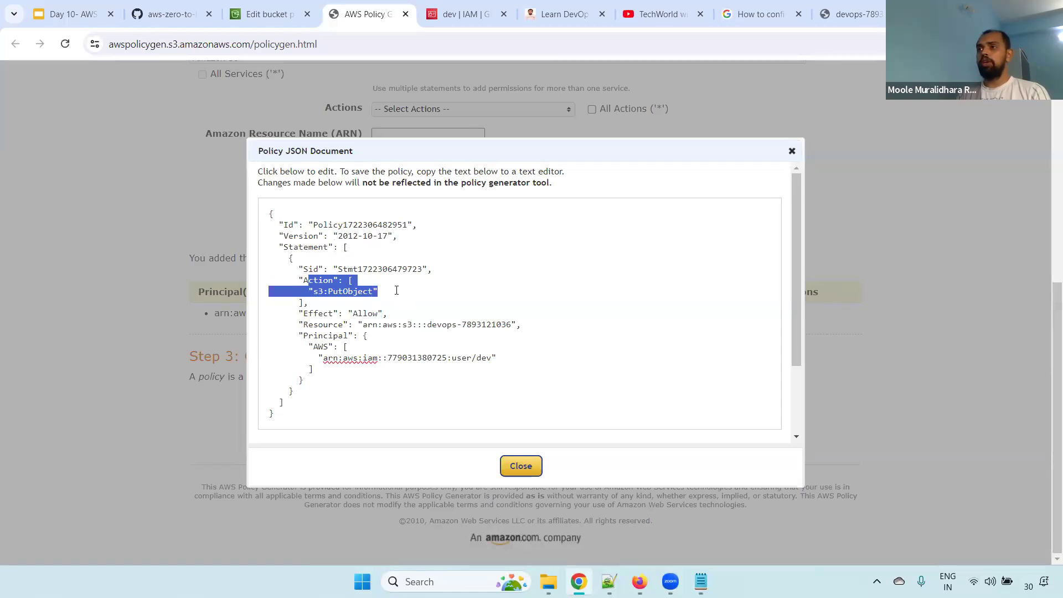
{"action": "left_click_drag", "start_coordinate": [308, 314], "coordinate": [383, 314]}
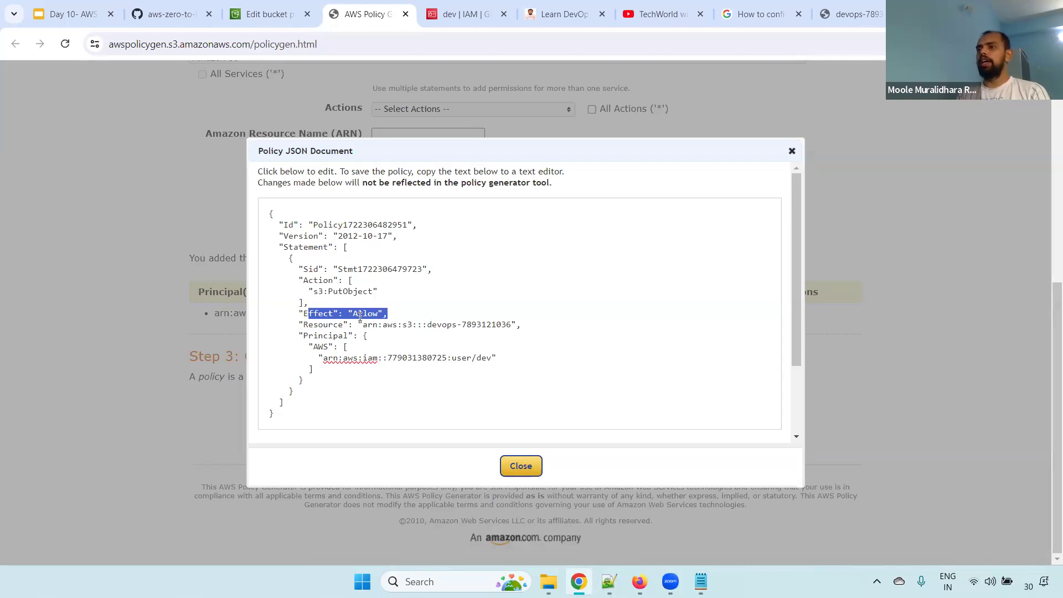
{"action": "left_click_drag", "start_coordinate": [298, 326], "coordinate": [531, 331]}
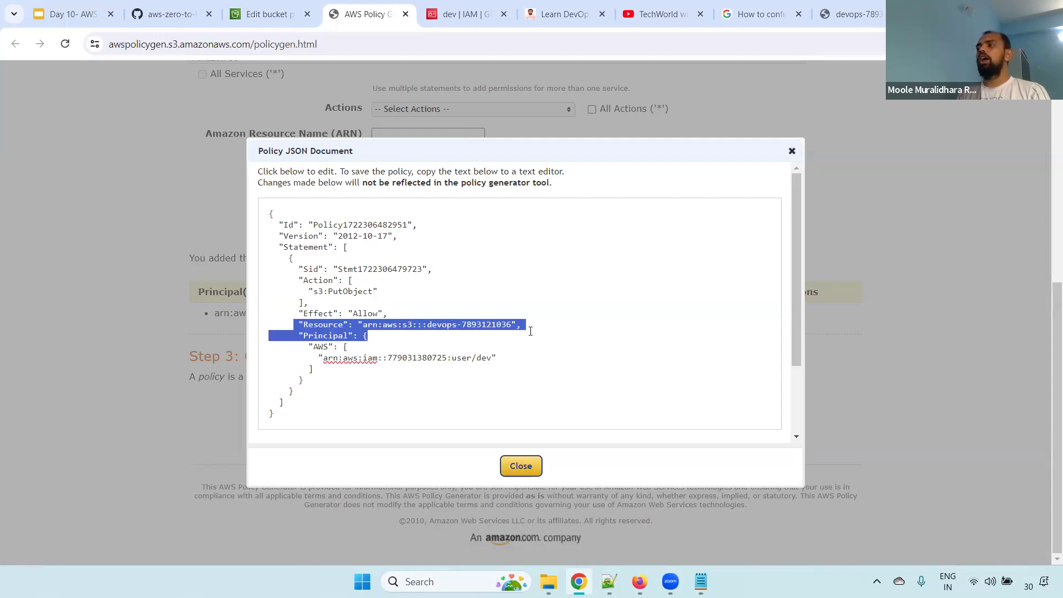
{"action": "triple_click", "coordinate": [458, 325]}
{"action": "left_click", "coordinate": [458, 326]}
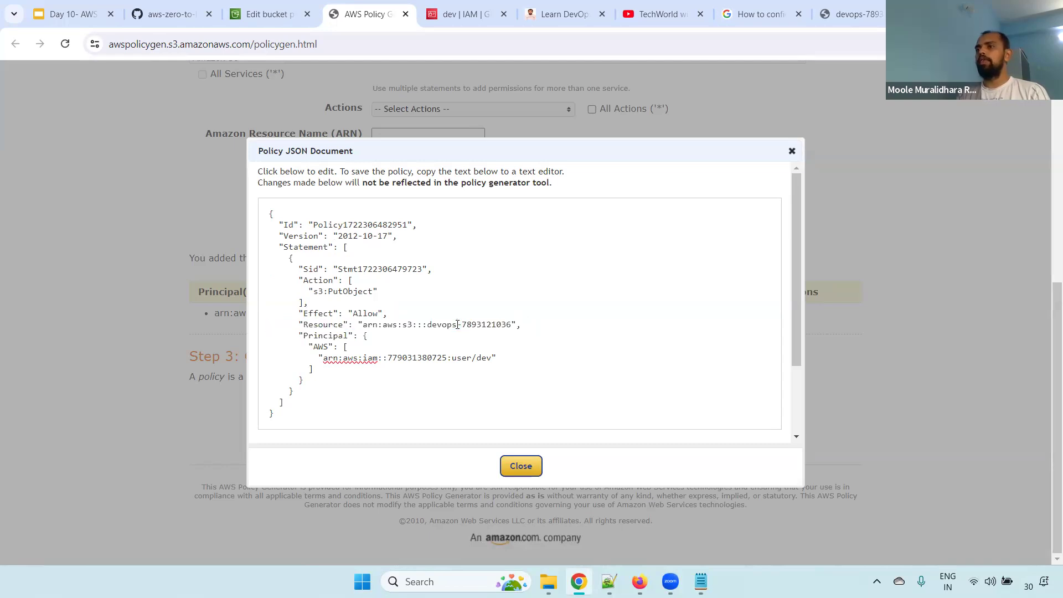
{"action": "left_click_drag", "start_coordinate": [294, 335], "coordinate": [329, 360]}
{"action": "double_click", "coordinate": [381, 363]}
{"action": "left_click_drag", "start_coordinate": [510, 355], "coordinate": [316, 356]}
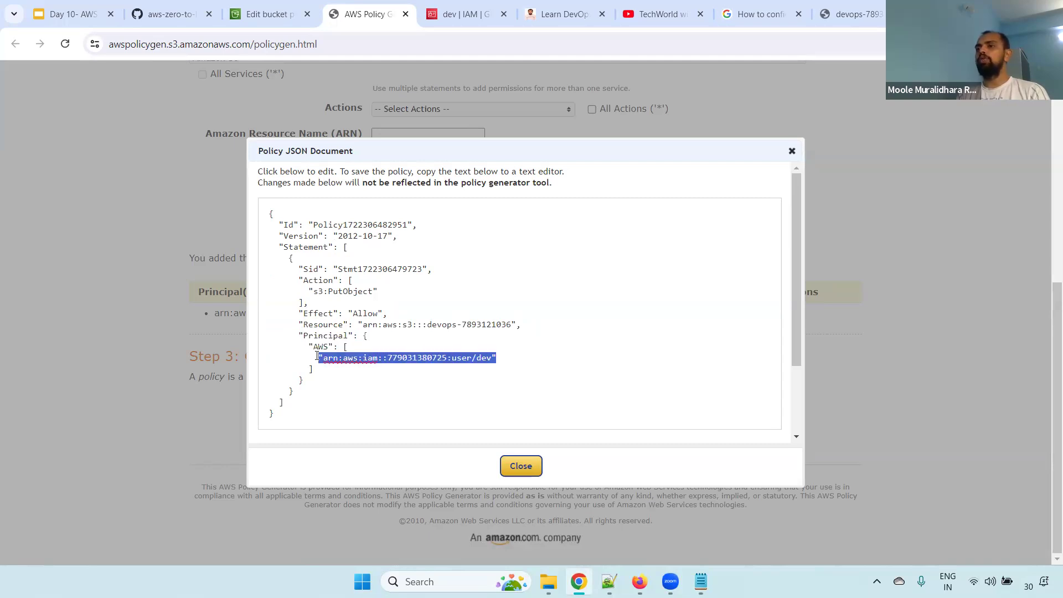
{"action": "left_click_drag", "start_coordinate": [522, 325], "coordinate": [308, 326]}
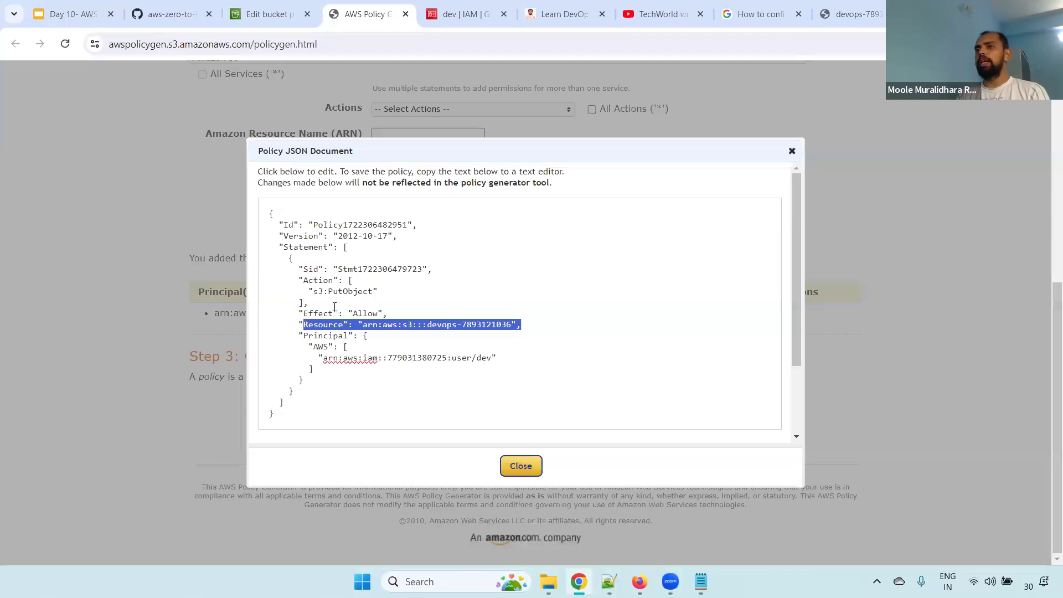
{"action": "left_click_drag", "start_coordinate": [392, 290], "coordinate": [309, 292]}
Copy the entire generated policy JSON into the devops bucket's policy editor
{"action": "left_click", "coordinate": [343, 250]}
{"action": "key", "text": "ctrl+a"}
{"action": "key", "text": "ctrl+c"}
{"action": "left_click", "coordinate": [266, 14]}
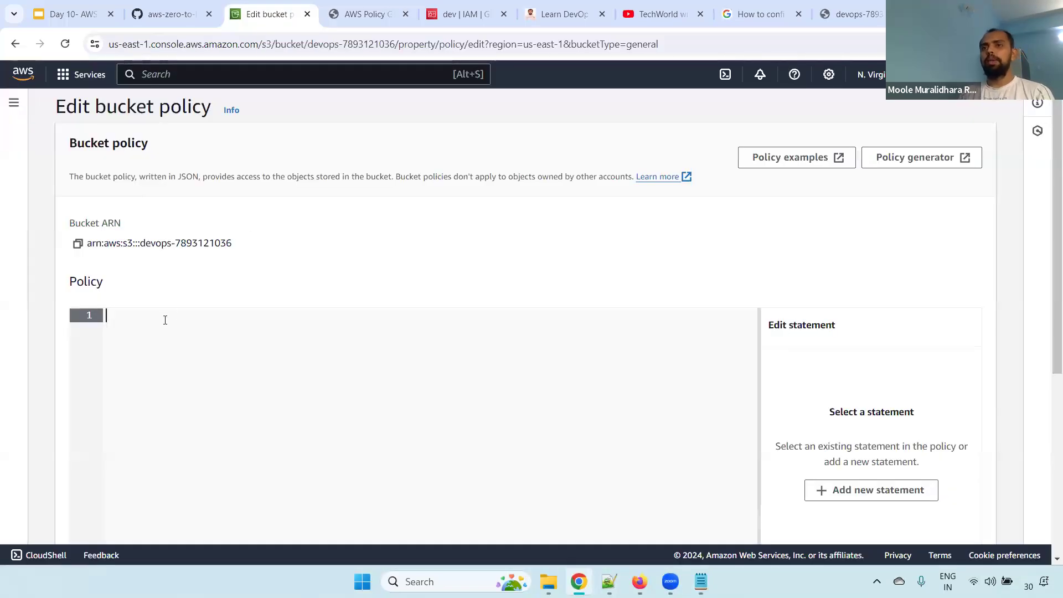
{"action": "key", "text": "ctrl+v"}
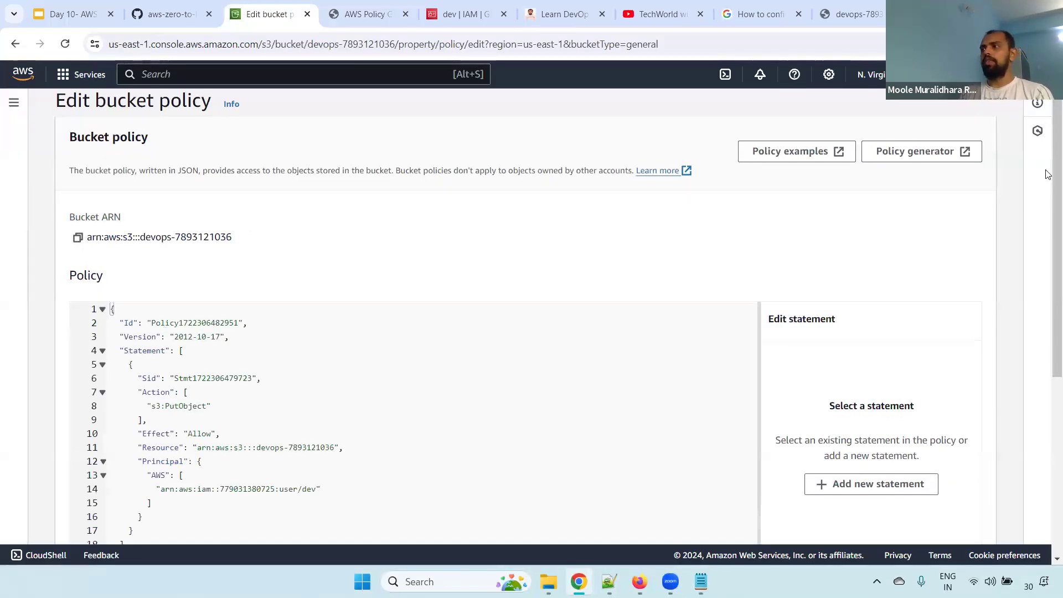
Try to save the bucket policy and read the API response details
{"action": "left_click_drag", "start_coordinate": [1048, 176], "coordinate": [1048, 354]}
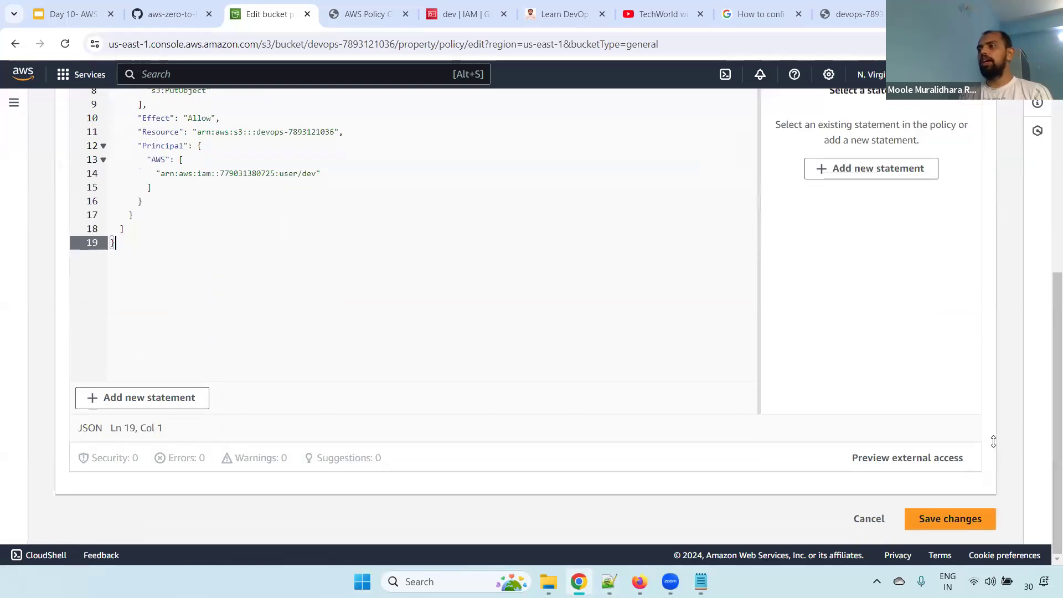
{"action": "left_click", "coordinate": [950, 519]}
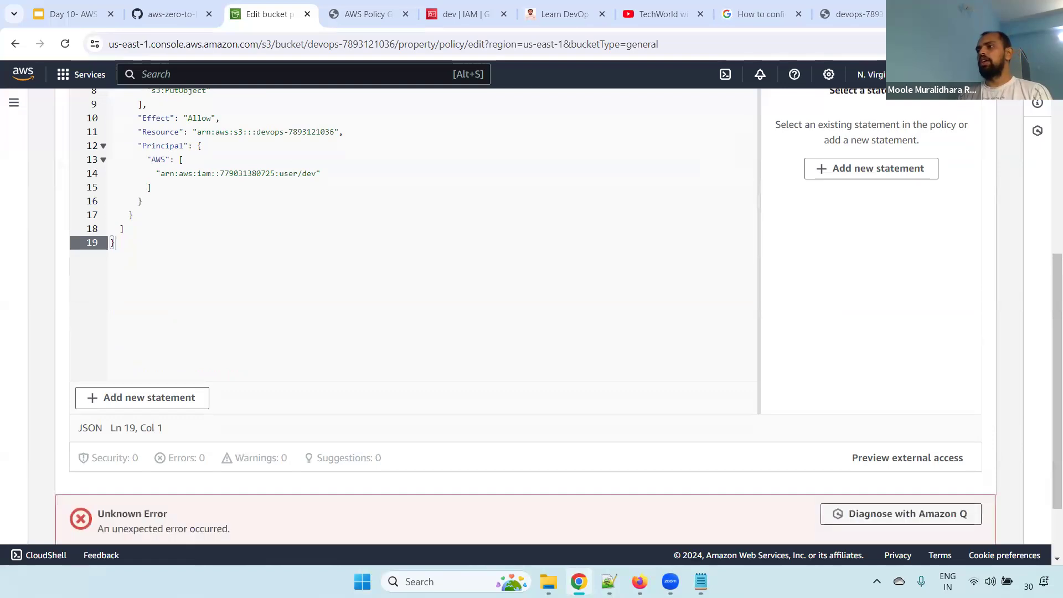
{"action": "scroll", "coordinate": [1050, 371], "scroll_direction": "down", "scroll_amount": 1}
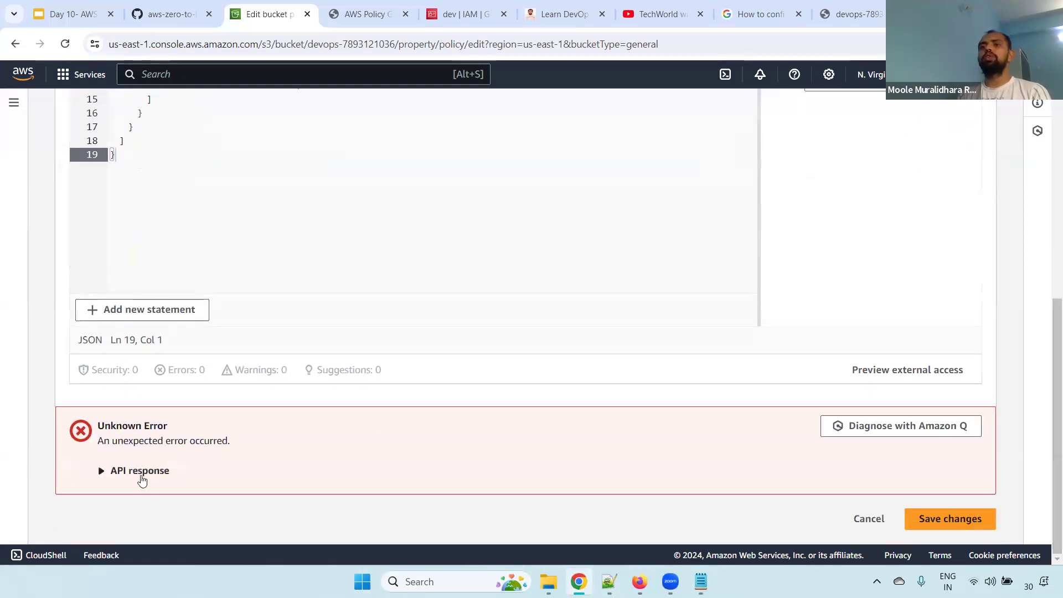
{"action": "left_click", "coordinate": [139, 474]}
{"action": "left_click_drag", "start_coordinate": [90, 495], "coordinate": [372, 507]}
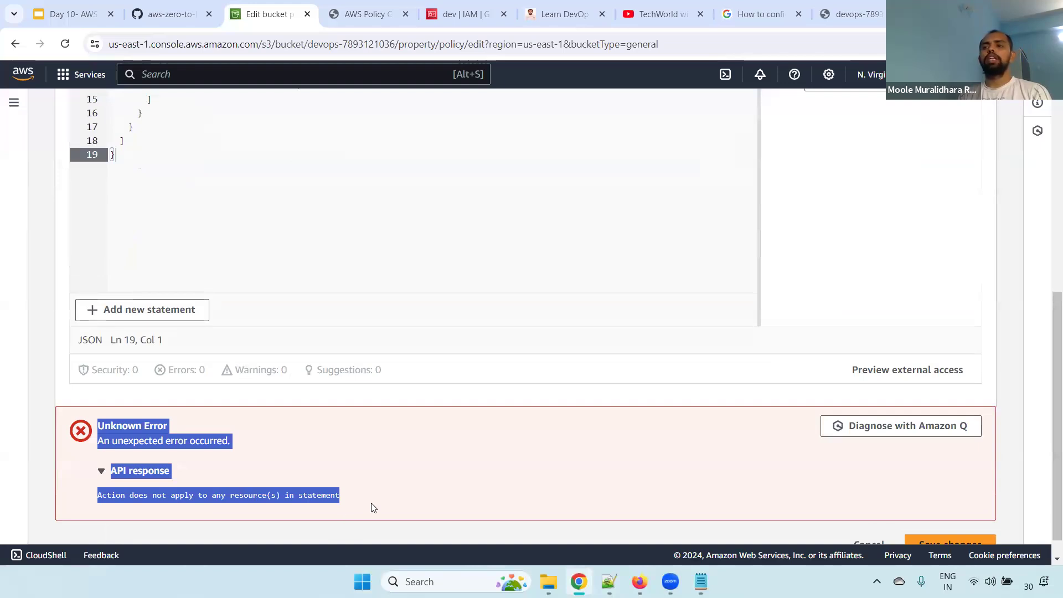
Append /* to the bucket ARN in the statement's Resource element and save the bucket policy
{"action": "scroll", "coordinate": [1048, 347], "scroll_direction": "up", "scroll_amount": 6}
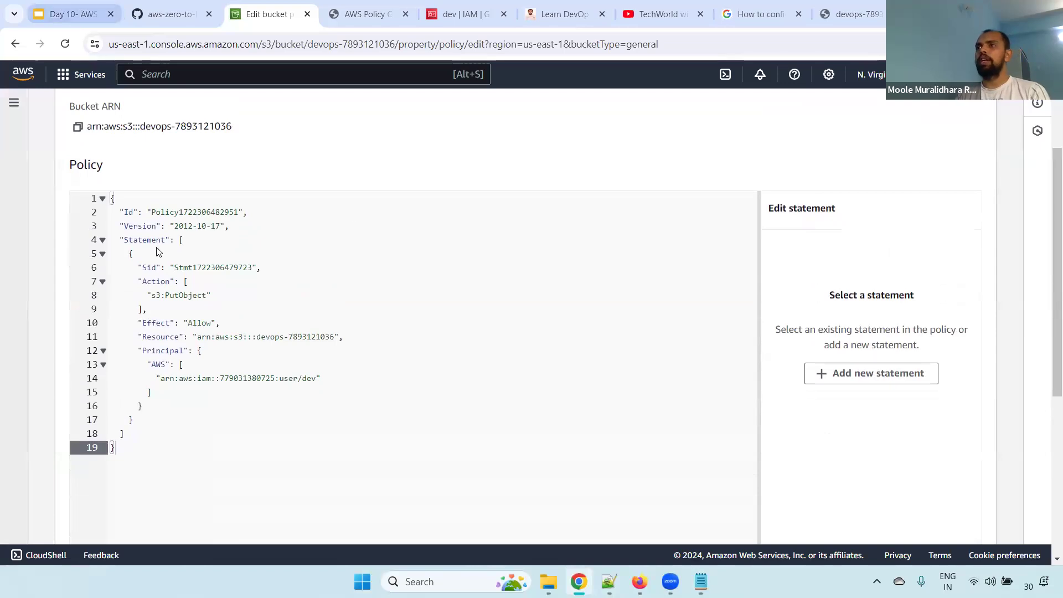
{"action": "left_click", "coordinate": [181, 297]}
{"action": "left_click", "coordinate": [338, 338]}
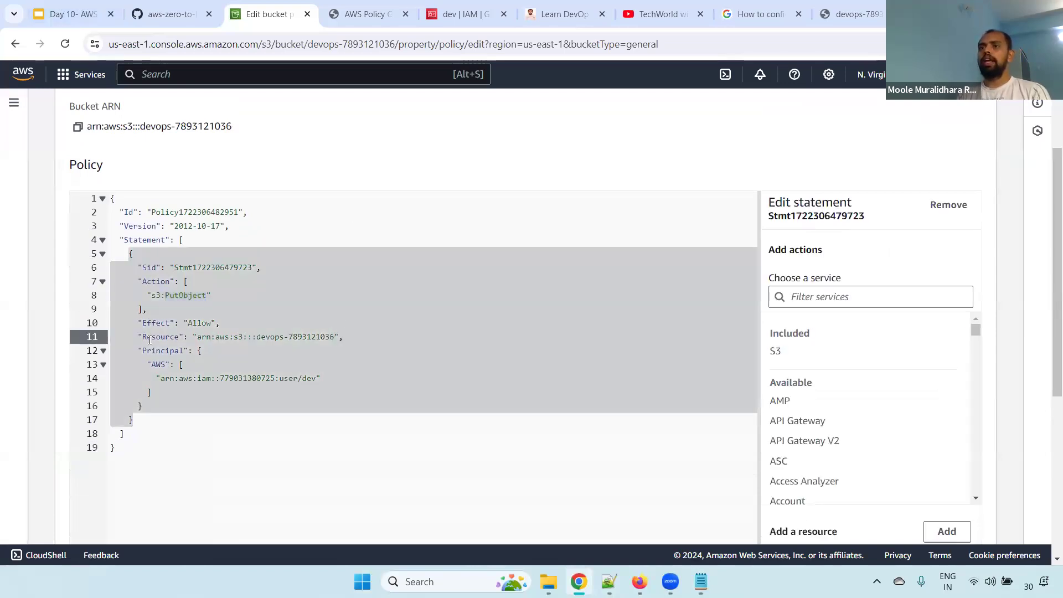
{"action": "left_click_drag", "start_coordinate": [138, 337], "coordinate": [196, 338]}
{"action": "left_click", "coordinate": [336, 336]}
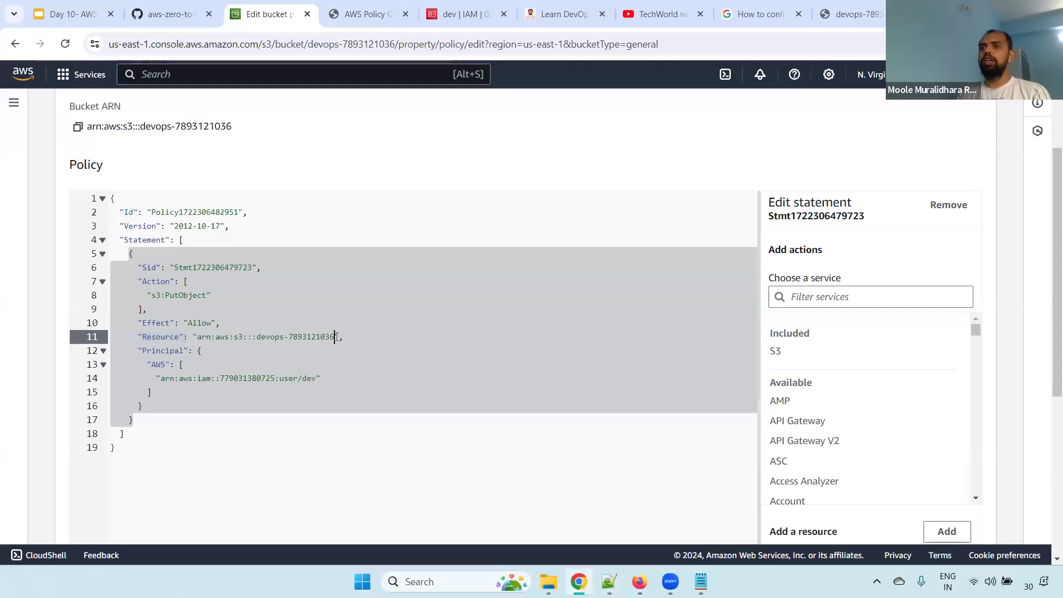
{"action": "type", "text": "/*"}
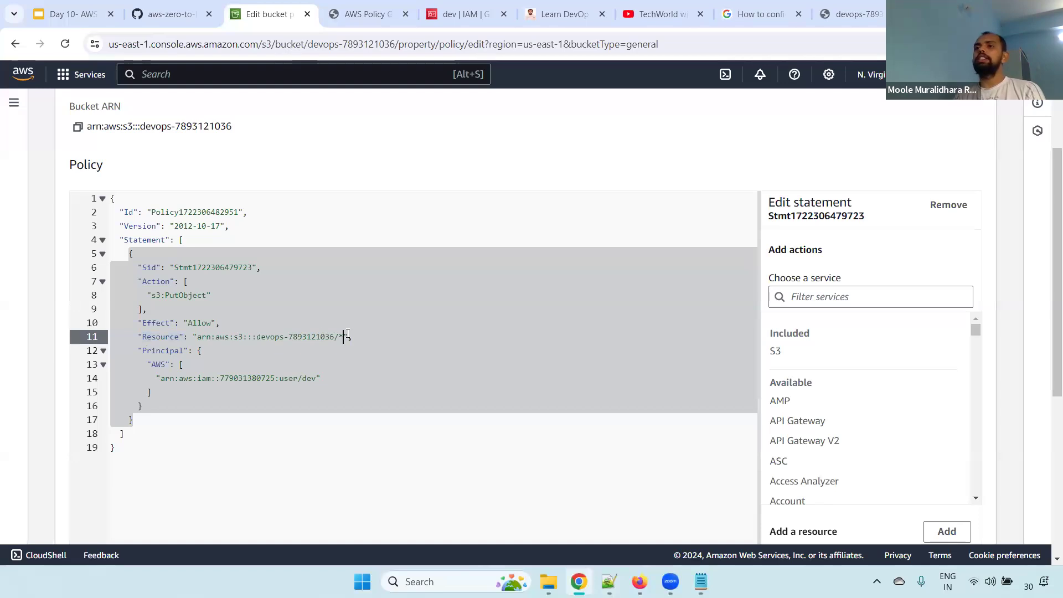
{"action": "left_click_drag", "start_coordinate": [335, 337], "coordinate": [280, 337]}
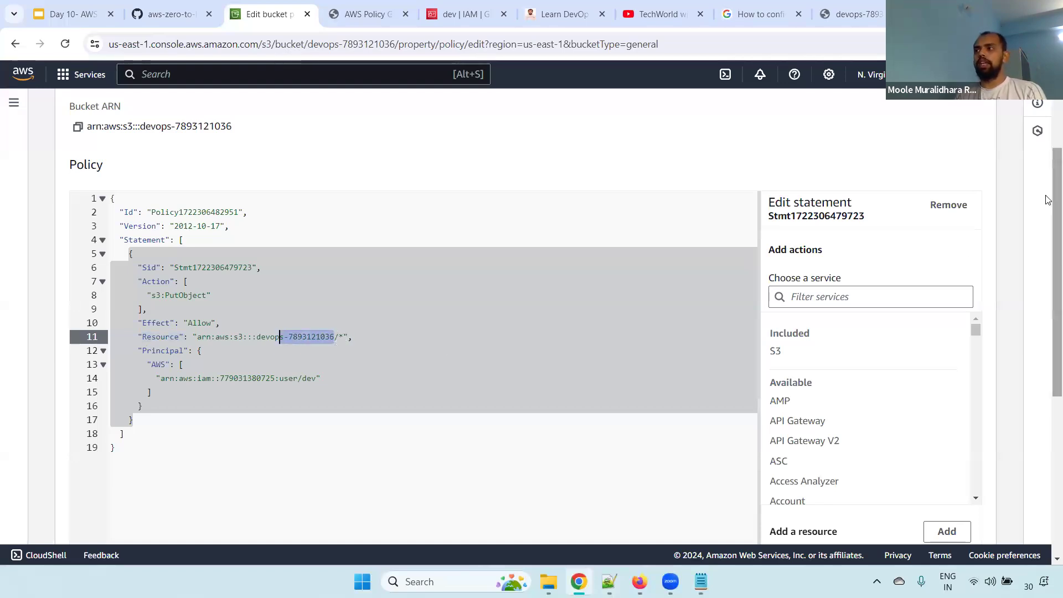
{"action": "scroll", "coordinate": [1047, 368], "scroll_direction": "down", "scroll_amount": 4}
{"action": "scroll", "coordinate": [1047, 368], "scroll_direction": "down", "scroll_amount": 2}
{"action": "left_click", "coordinate": [950, 517]}
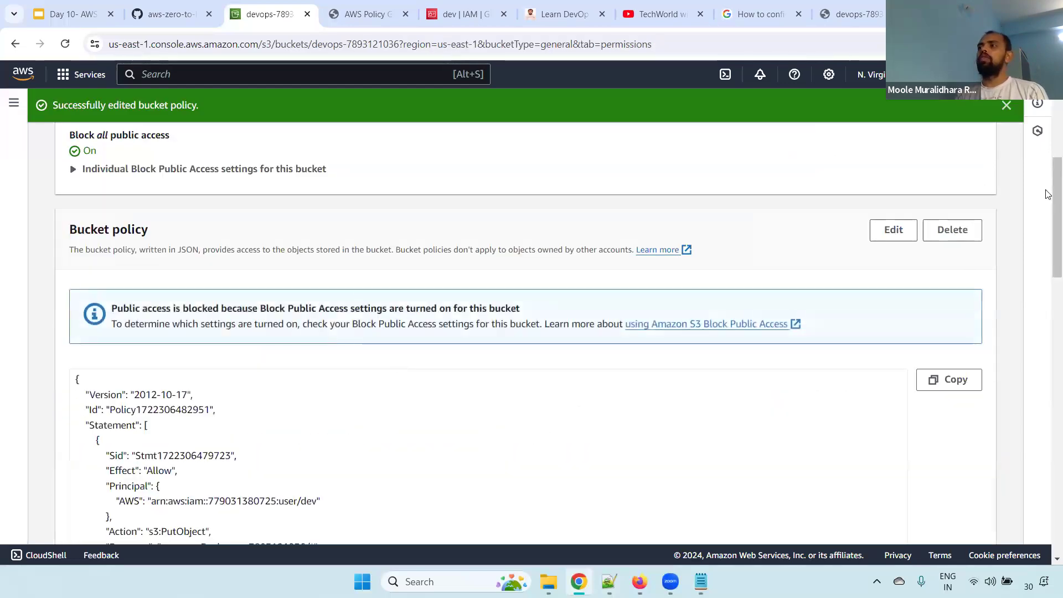
Review the version, principal and resource elements of the saved bucket policy
{"action": "scroll", "coordinate": [1048, 221], "scroll_direction": "down", "scroll_amount": 2}
{"action": "scroll", "coordinate": [1048, 224], "scroll_direction": "down", "scroll_amount": 1}
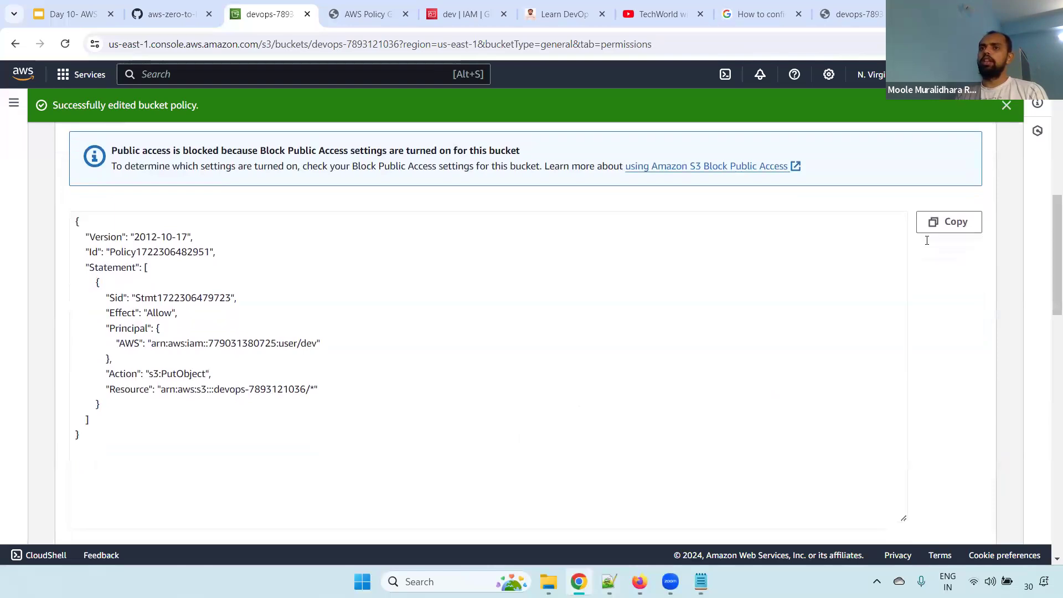
{"action": "left_click_drag", "start_coordinate": [90, 233], "coordinate": [120, 255]}
{"action": "left_click_drag", "start_coordinate": [108, 329], "coordinate": [209, 320]}
{"action": "left_click_drag", "start_coordinate": [359, 347], "coordinate": [131, 347]}
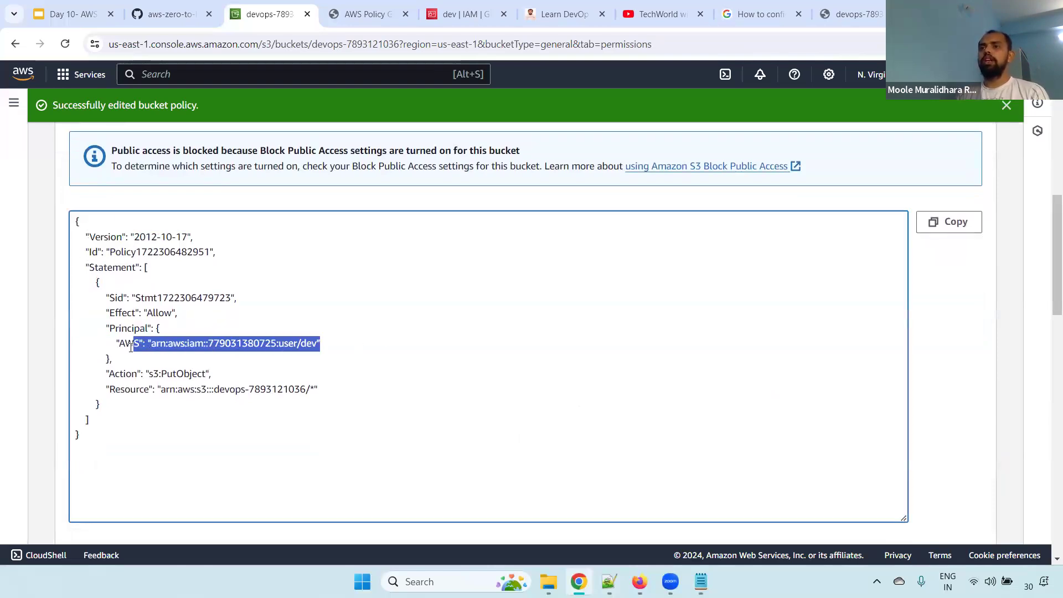
{"action": "left_click_drag", "start_coordinate": [324, 390], "coordinate": [110, 389]}
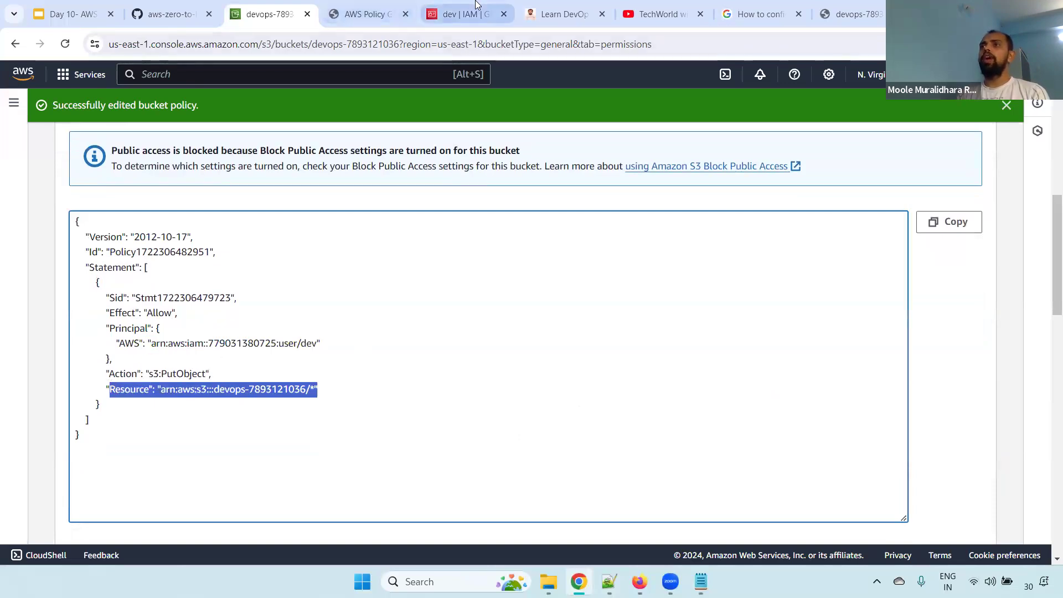
Check the permissions policy attached to the dev user in IAM against the Effect element of the bucket policy
{"action": "left_click", "coordinate": [465, 14]}
{"action": "scroll", "coordinate": [1048, 212], "scroll_direction": "down", "scroll_amount": 3}
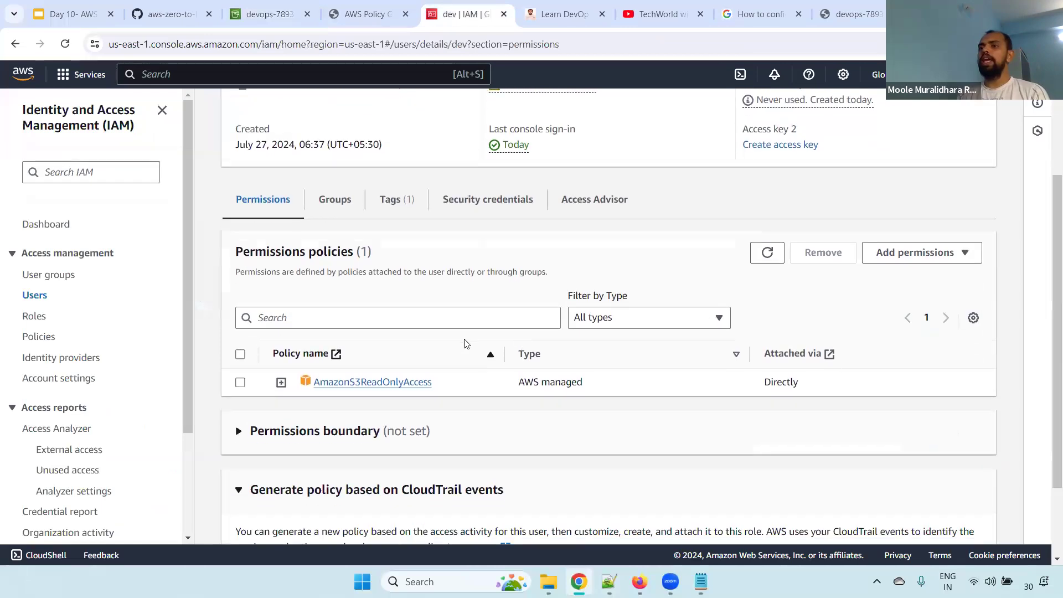
{"action": "left_click_drag", "start_coordinate": [490, 385], "coordinate": [320, 386]}
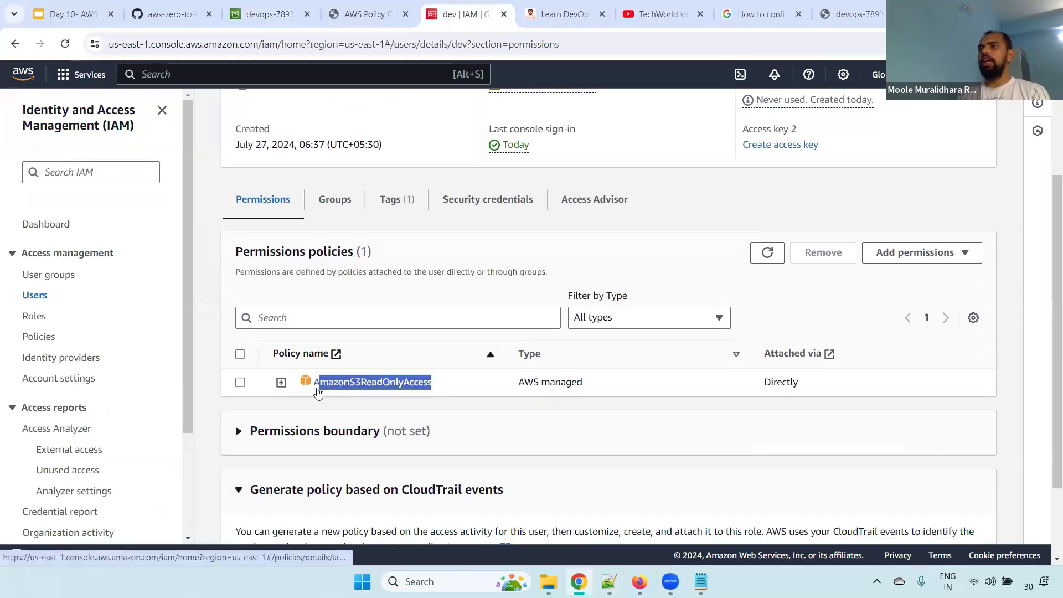
{"action": "left_click", "coordinate": [269, 14]}
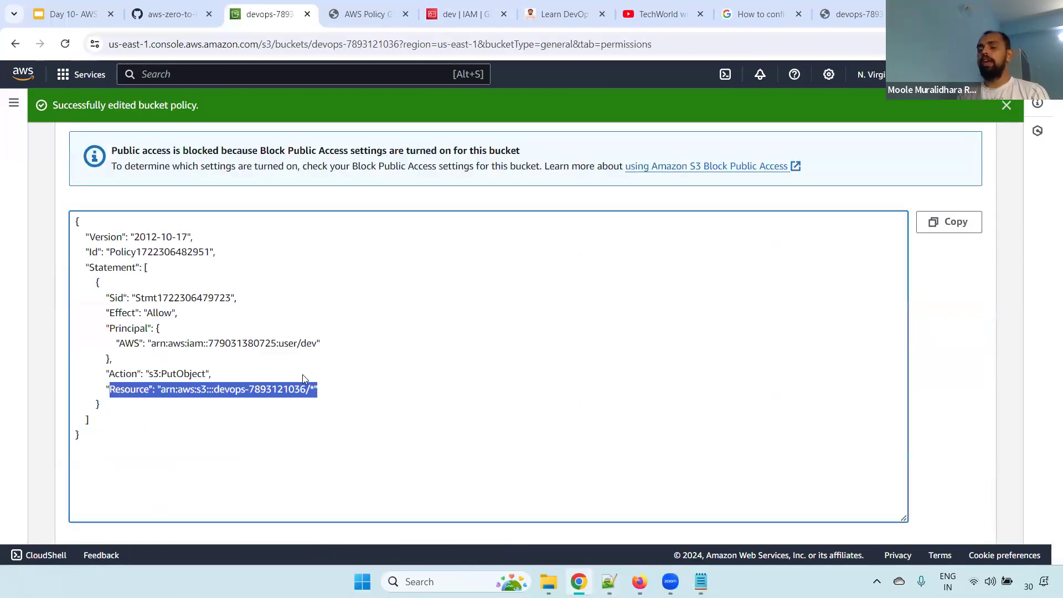
{"action": "left_click_drag", "start_coordinate": [121, 313], "coordinate": [225, 319]}
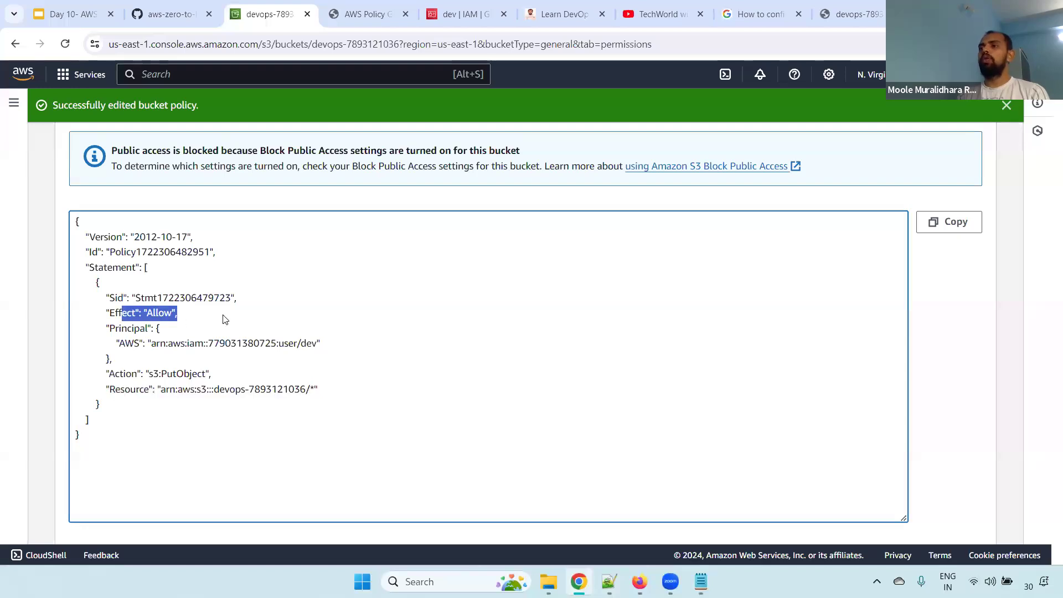
Switch to the Firefox session with the devops bucket open and add a text file from Downloads for upload
{"action": "key", "text": "alt+Tab"}
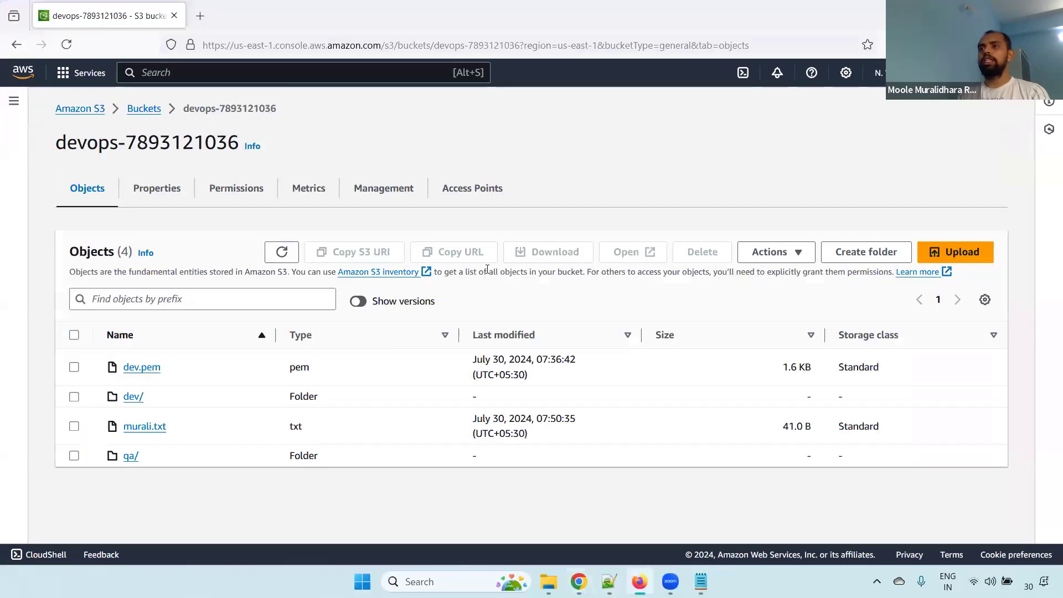
{"action": "left_click", "coordinate": [956, 254]}
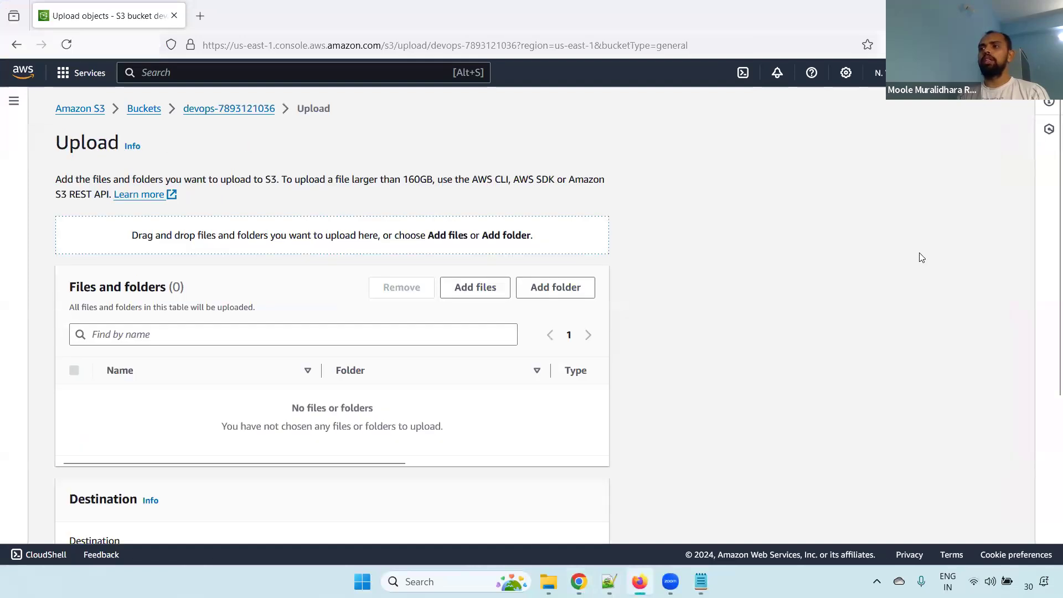
{"action": "left_click", "coordinate": [490, 295]}
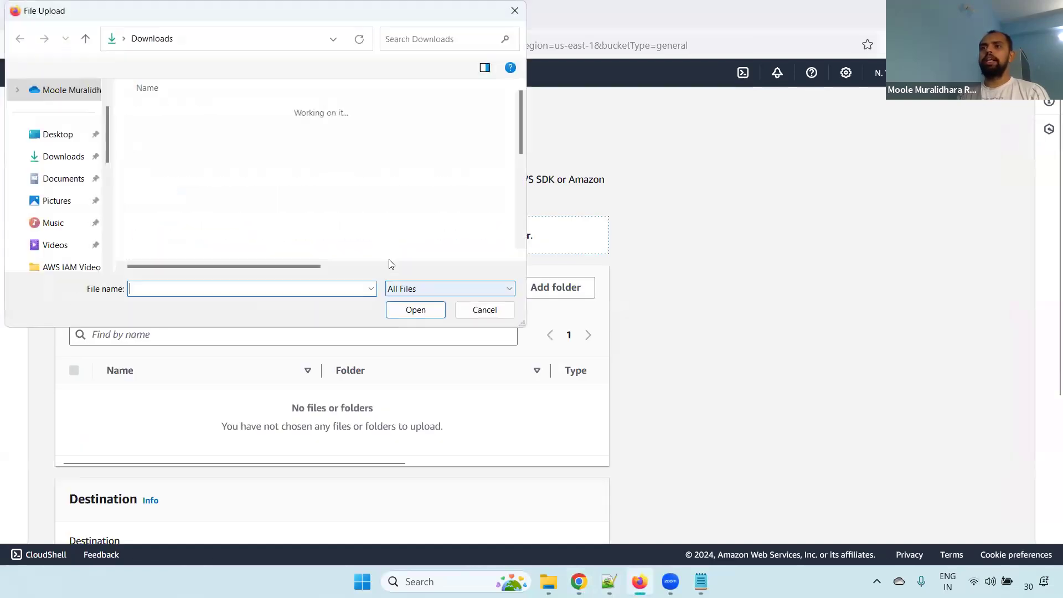
{"action": "left_click", "coordinate": [171, 129]}
{"action": "double_click", "coordinate": [170, 130]}
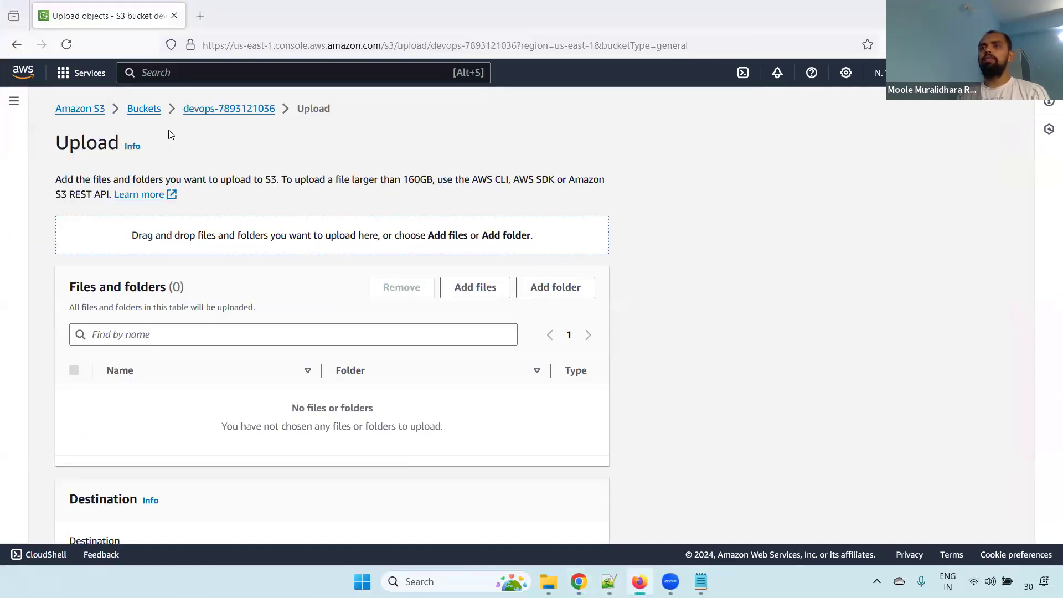
Upload the selected text file to the devops bucket and check its status in the upload results
{"action": "scroll", "coordinate": [1048, 295], "scroll_direction": "down", "scroll_amount": 1}
{"action": "scroll", "coordinate": [1049, 295], "scroll_direction": "down", "scroll_amount": 3}
{"action": "left_click", "coordinate": [599, 518]}
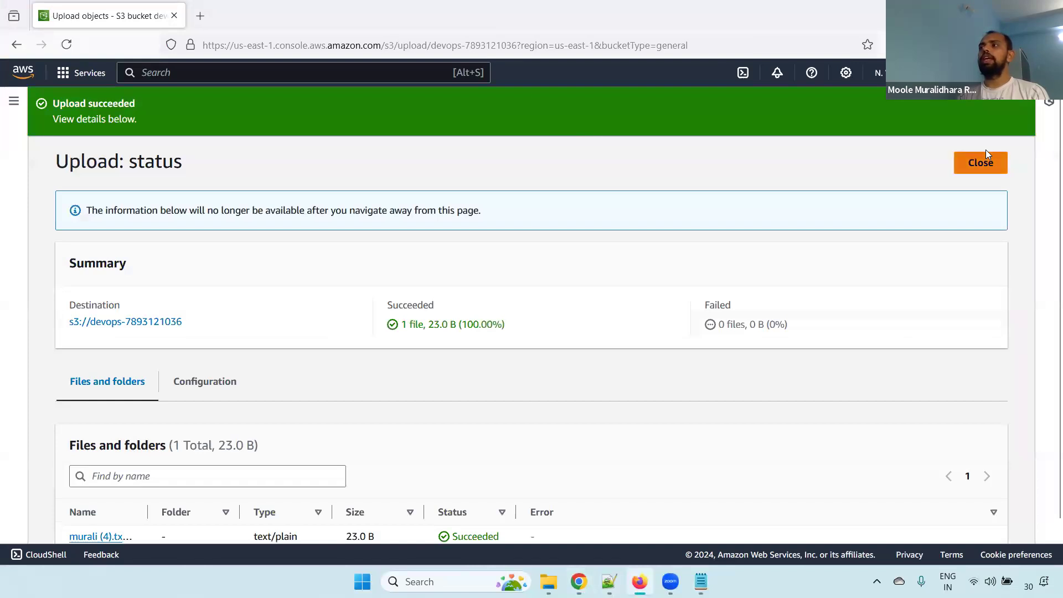
{"action": "scroll", "coordinate": [1049, 117], "scroll_direction": "down", "scroll_amount": 1}
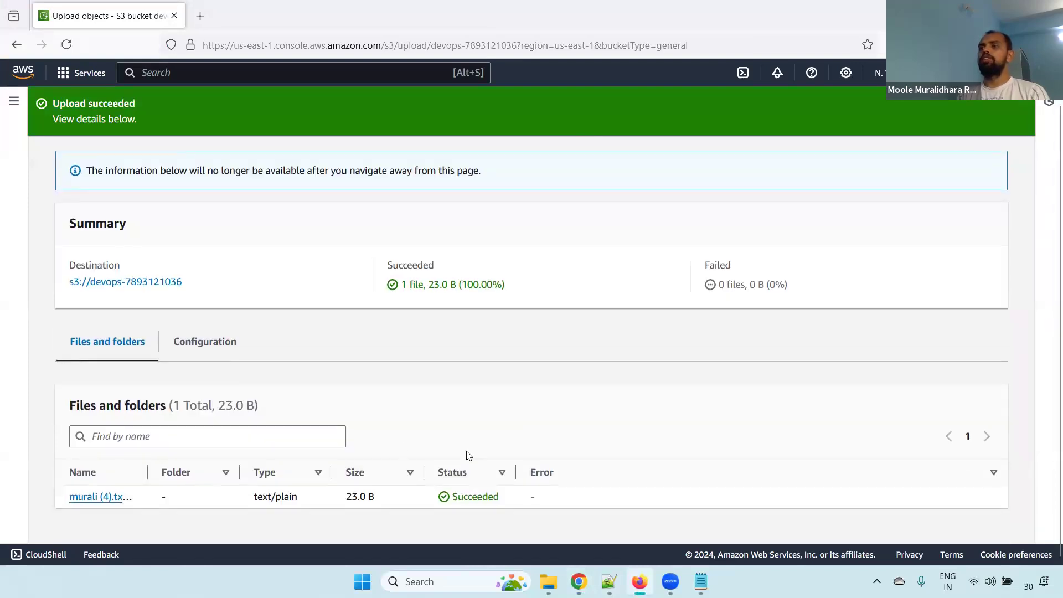
{"action": "double_click", "coordinate": [482, 495]}
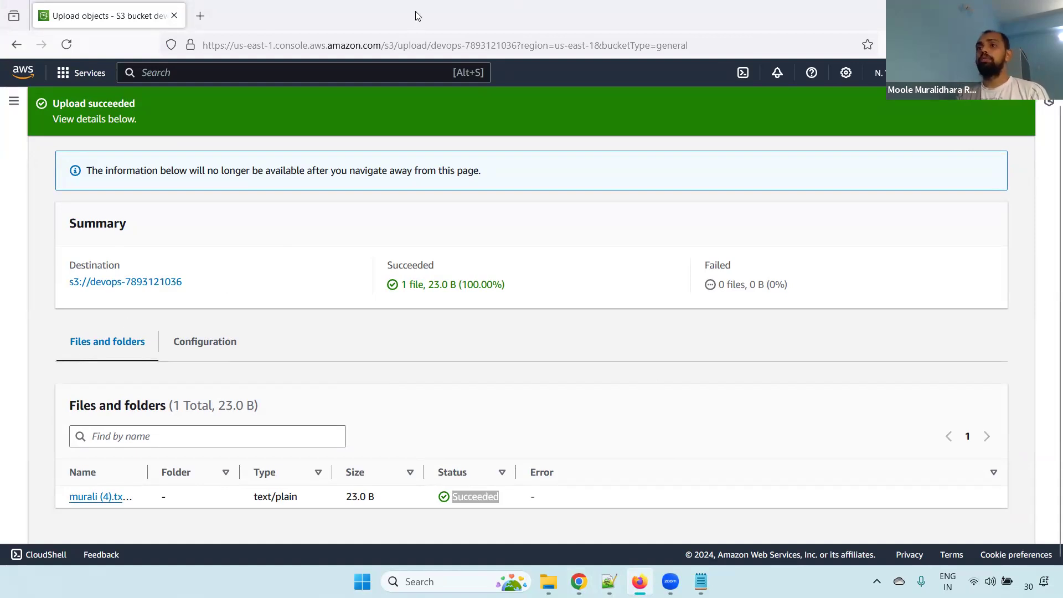
Switch to Chrome and review the dev user's IAM page, including its attached permissions policy
{"action": "key", "text": "alt+Tab"}
{"action": "left_click", "coordinate": [466, 14]}
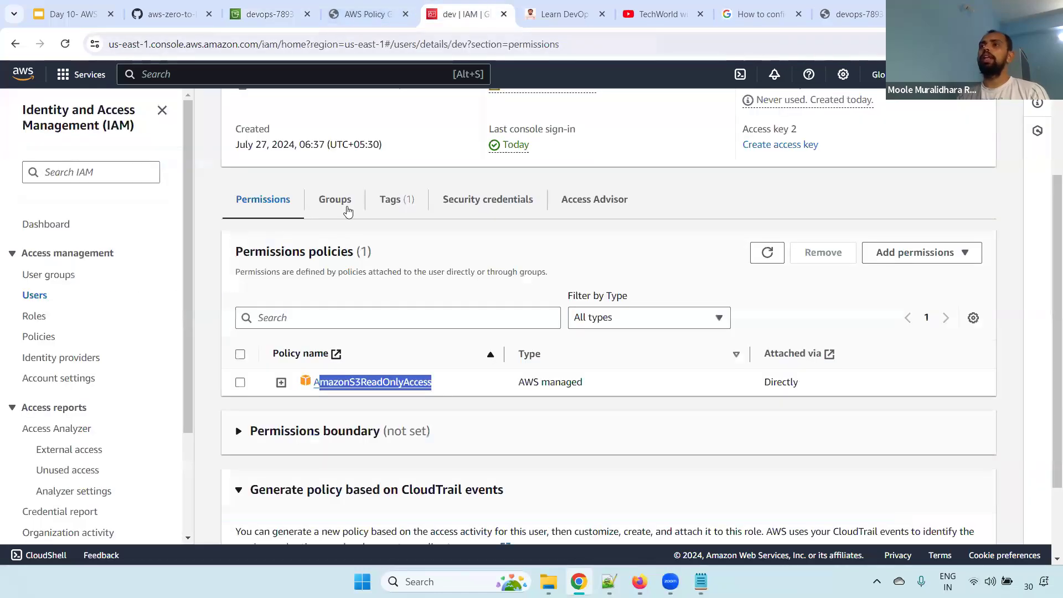
{"action": "scroll", "coordinate": [1048, 247], "scroll_direction": "up", "scroll_amount": 3}
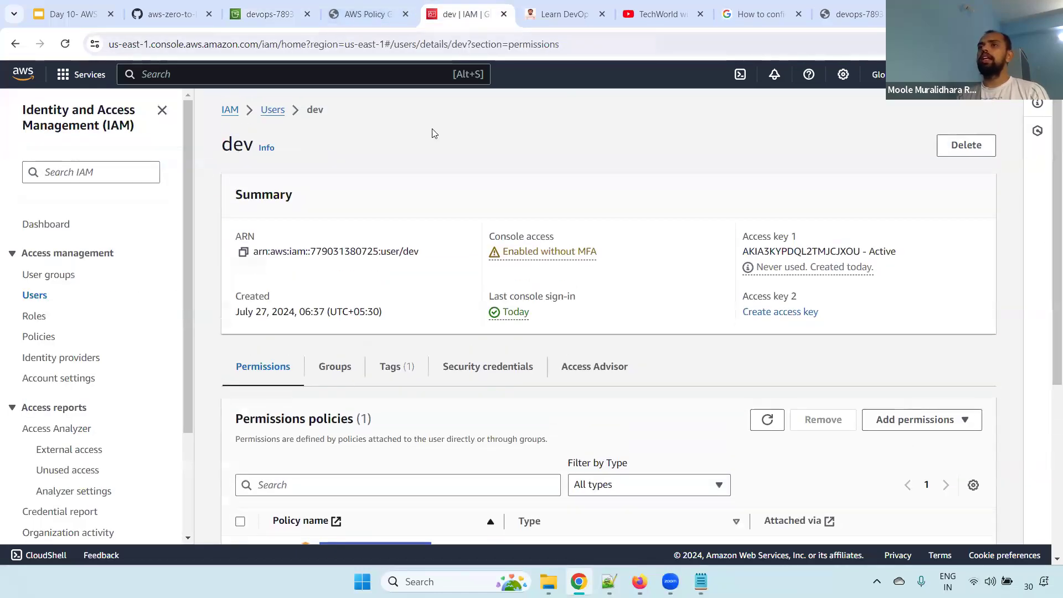
{"action": "left_click_drag", "start_coordinate": [307, 109], "coordinate": [334, 115]}
{"action": "scroll", "coordinate": [987, 292], "scroll_direction": "down", "scroll_amount": 4}
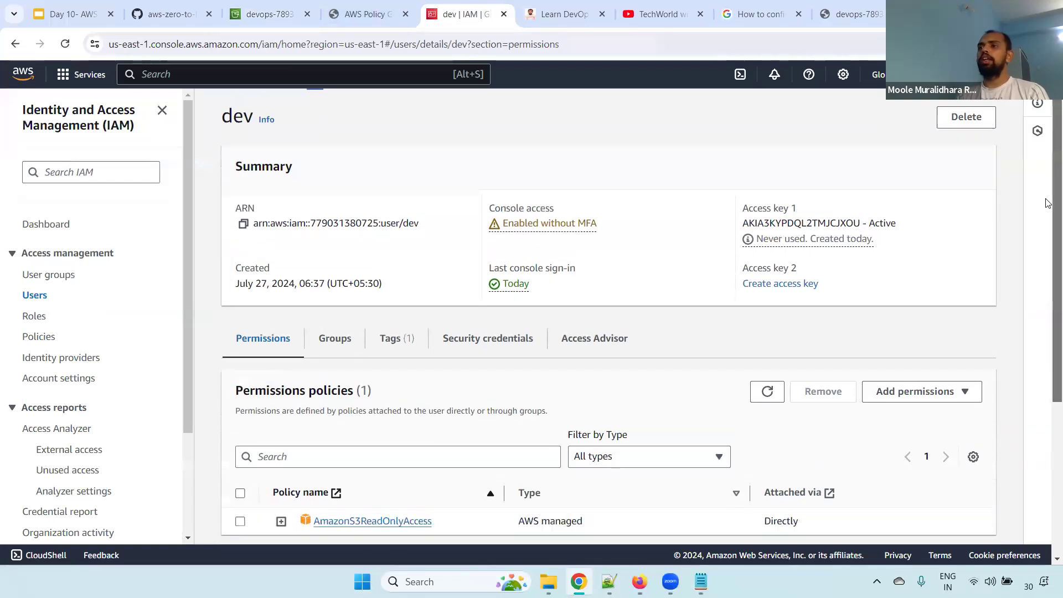
{"action": "left_click_drag", "start_coordinate": [437, 352], "coordinate": [302, 361]}
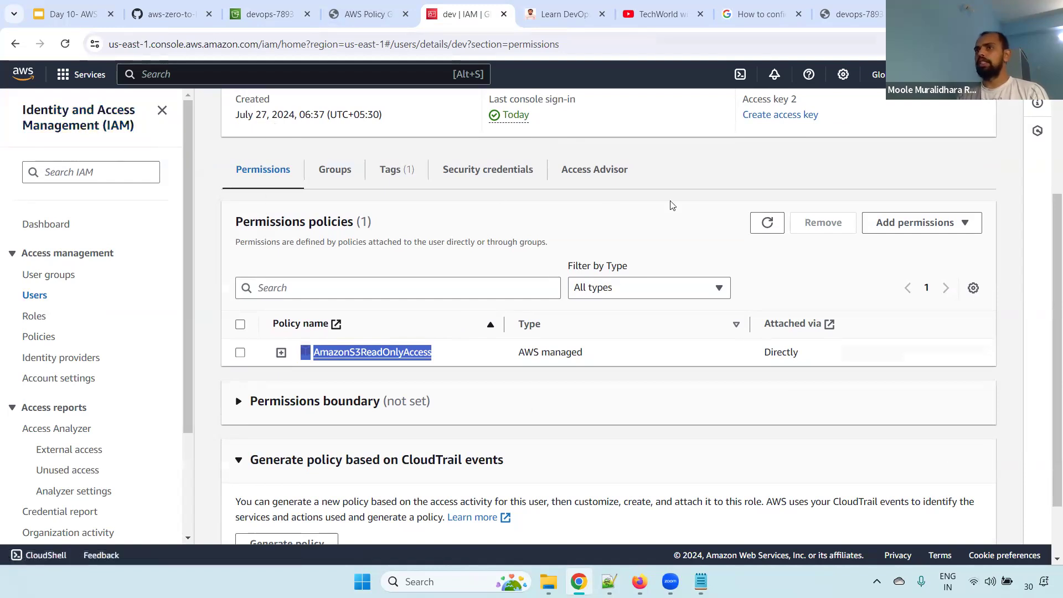
Compare the devops bucket's policy with the permissions policy attached to the dev user in IAM
{"action": "left_click", "coordinate": [268, 12]}
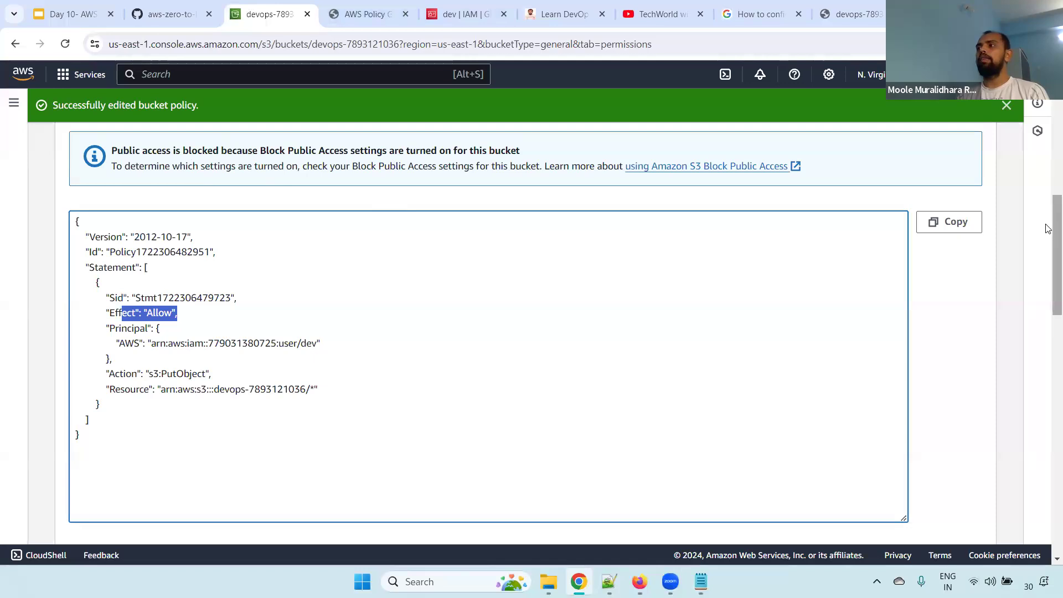
{"action": "scroll", "coordinate": [1049, 229], "scroll_direction": "up", "scroll_amount": 10}
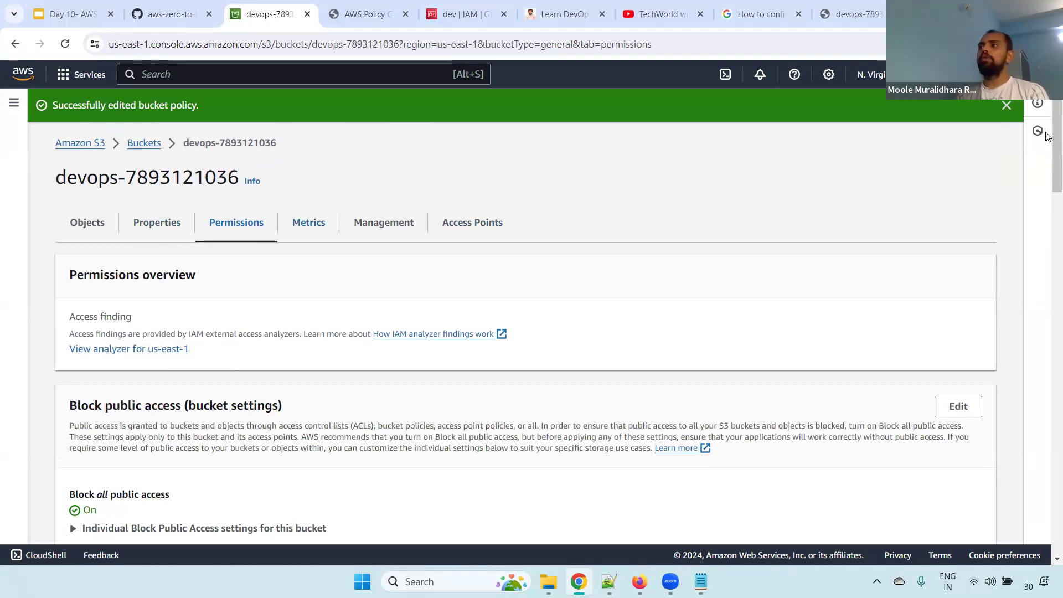
{"action": "left_click_drag", "start_coordinate": [1048, 178], "coordinate": [1048, 285]}
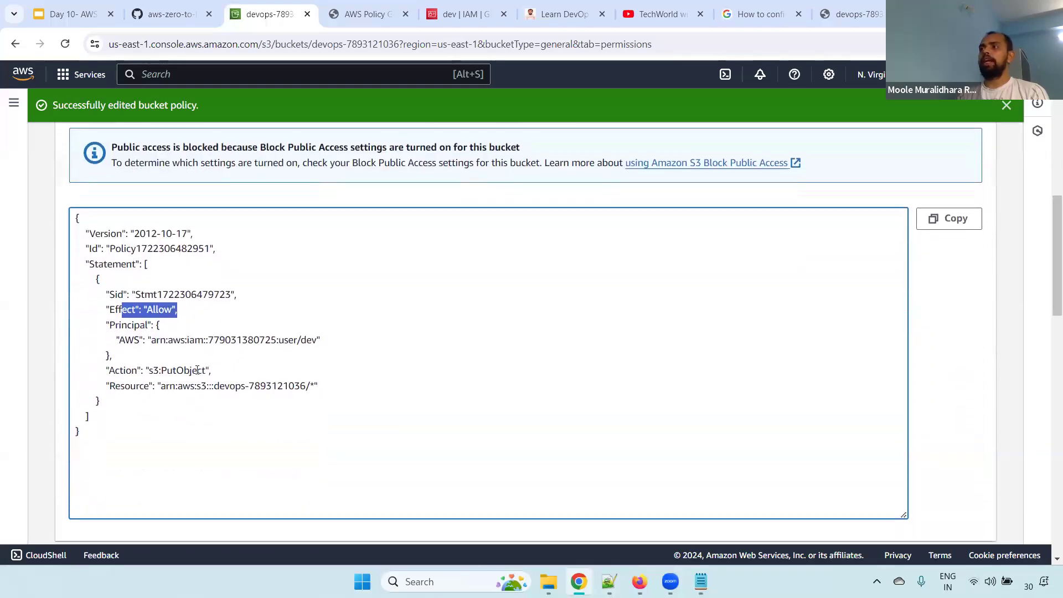
{"action": "left_click", "coordinate": [197, 370]}
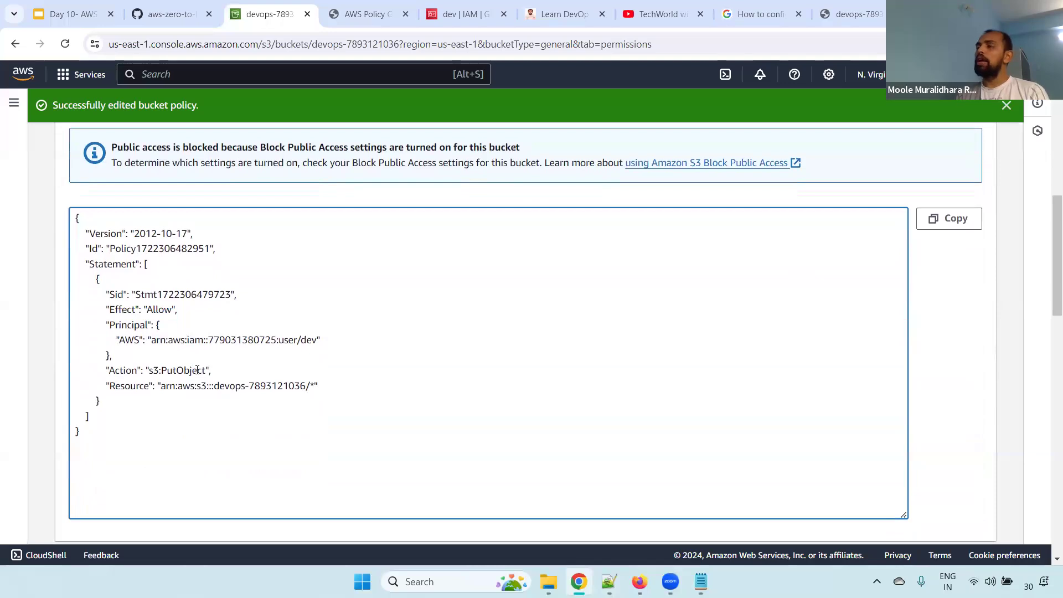
{"action": "left_click", "coordinate": [460, 14]}
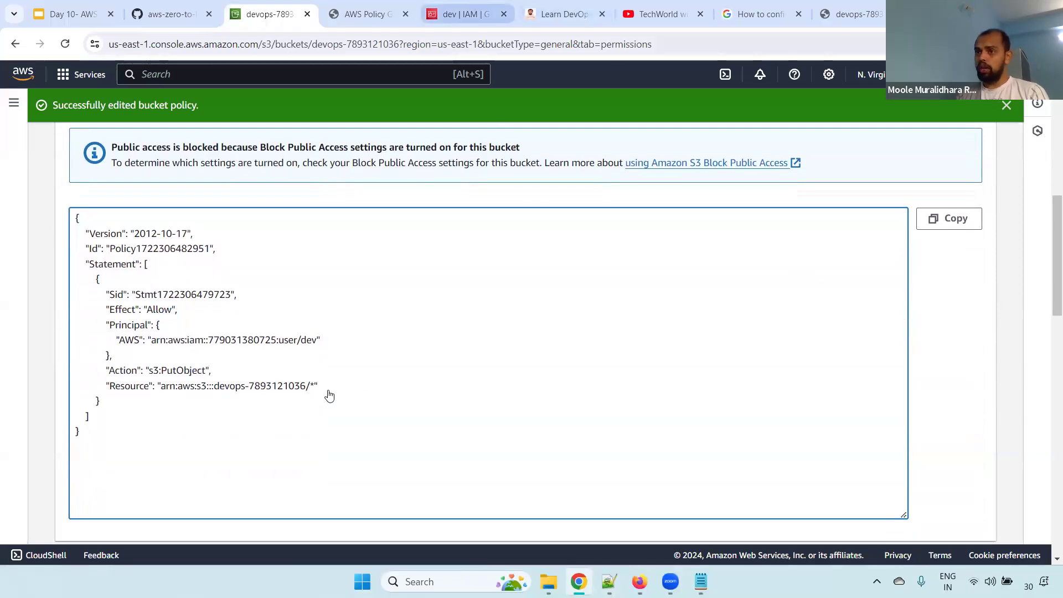
{"action": "left_click", "coordinate": [270, 12]}
Examine the statement block and Action element of the devops bucket policy
{"action": "left_click_drag", "start_coordinate": [159, 441], "coordinate": [73, 277]}
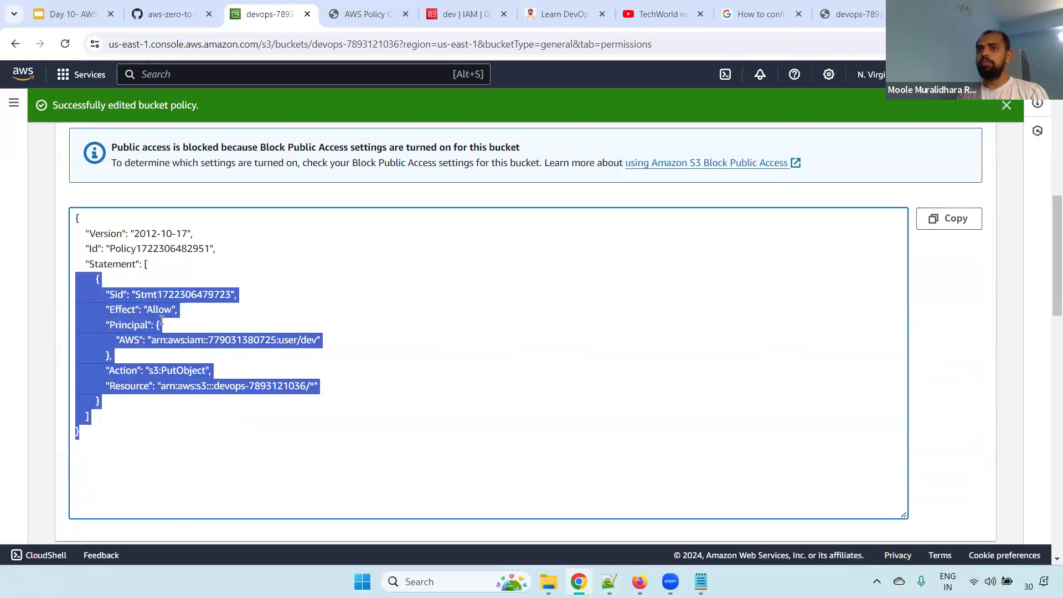
{"action": "left_click", "coordinate": [148, 287]}
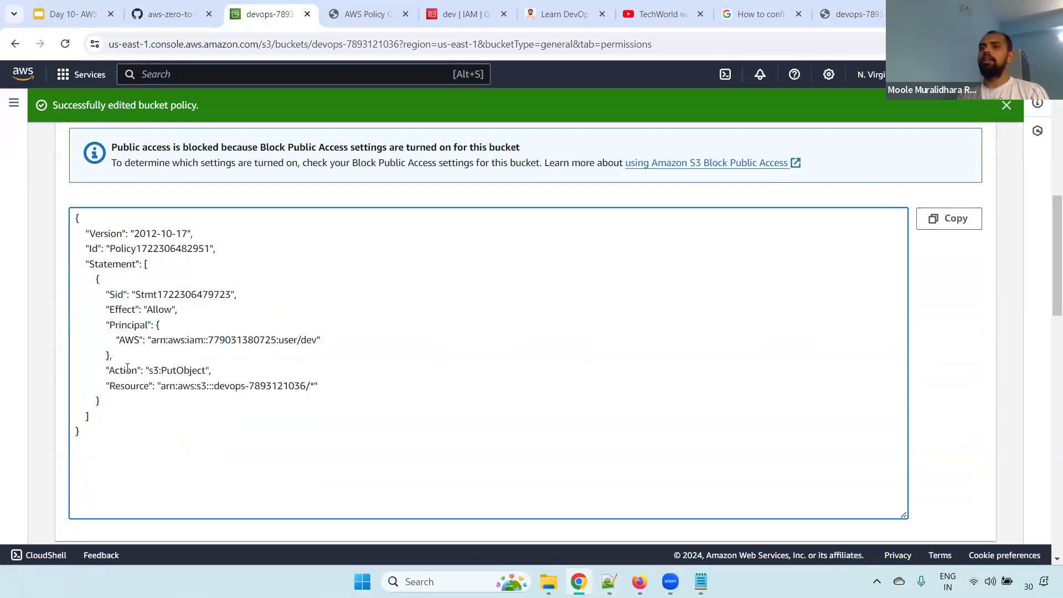
{"action": "left_click_drag", "start_coordinate": [115, 370], "coordinate": [237, 369]}
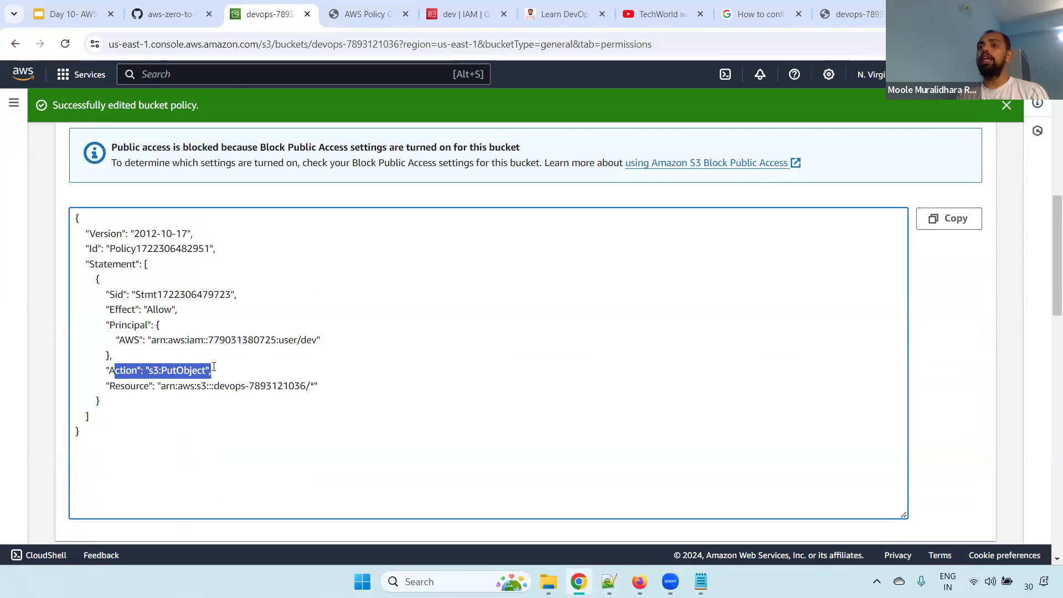
{"action": "left_click_drag", "start_coordinate": [214, 366], "coordinate": [82, 361]}
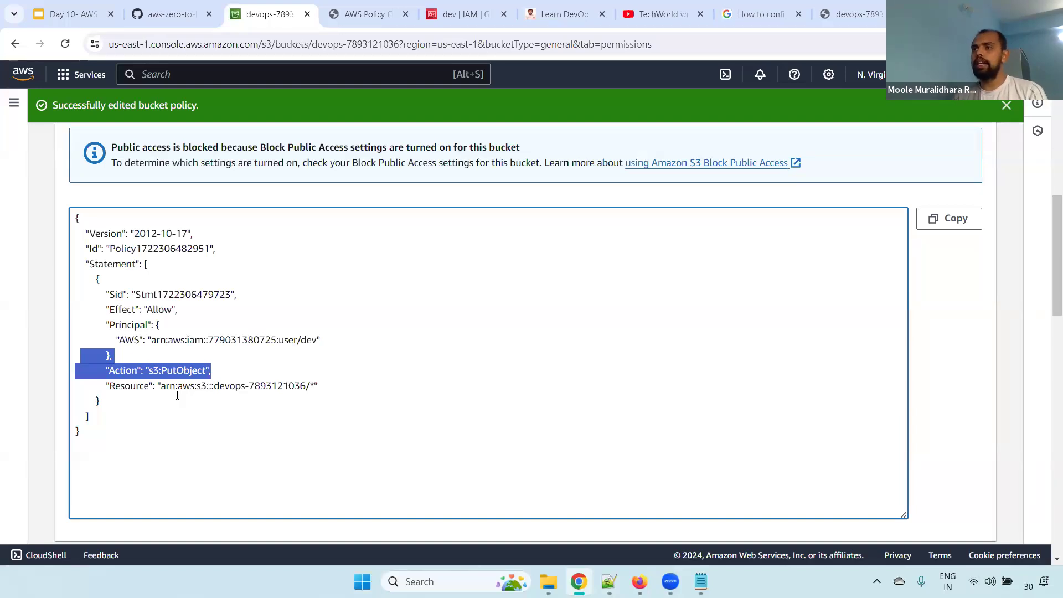
{"action": "left_click_drag", "start_coordinate": [1048, 232], "coordinate": [1049, 163]}
{"action": "scroll", "coordinate": [739, 273], "scroll_direction": "down", "scroll_amount": 3}
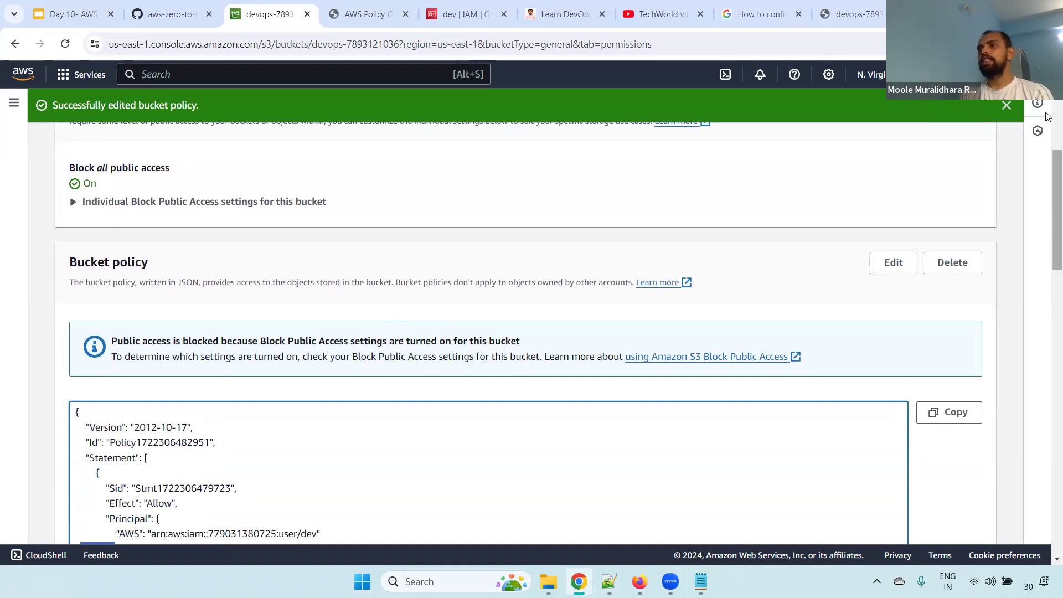
Go back to the list of S3 buckets and look over the buckets other than devops
{"action": "scroll", "coordinate": [1049, 116], "scroll_direction": "up", "scroll_amount": 2}
{"action": "scroll", "coordinate": [151, 143], "scroll_direction": "up", "scroll_amount": 4}
{"action": "left_click", "coordinate": [151, 143]}
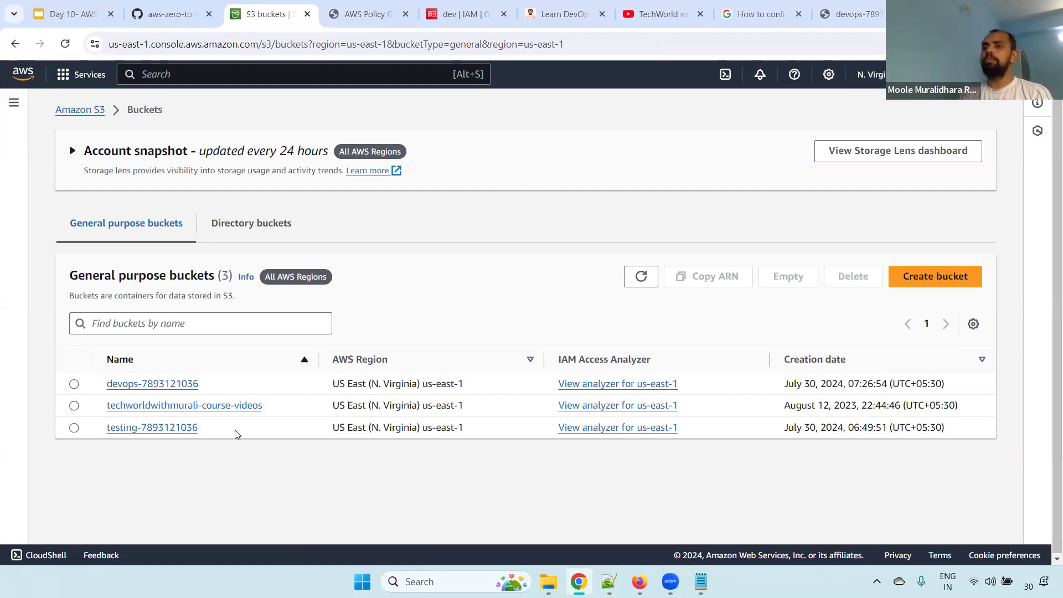
{"action": "left_click_drag", "start_coordinate": [235, 434], "coordinate": [164, 426]}
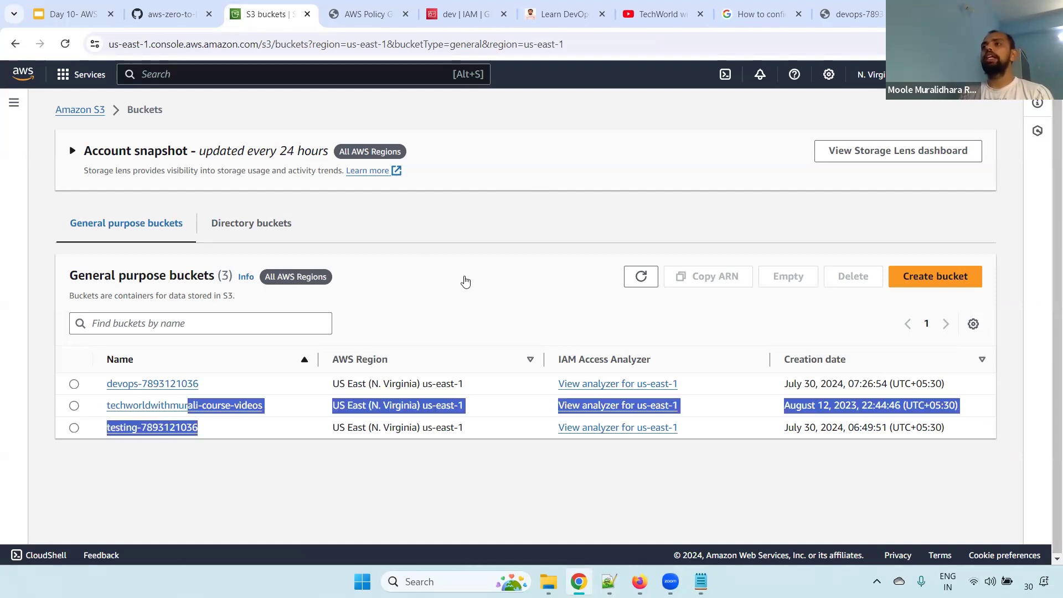
{"action": "left_click", "coordinate": [465, 282]}
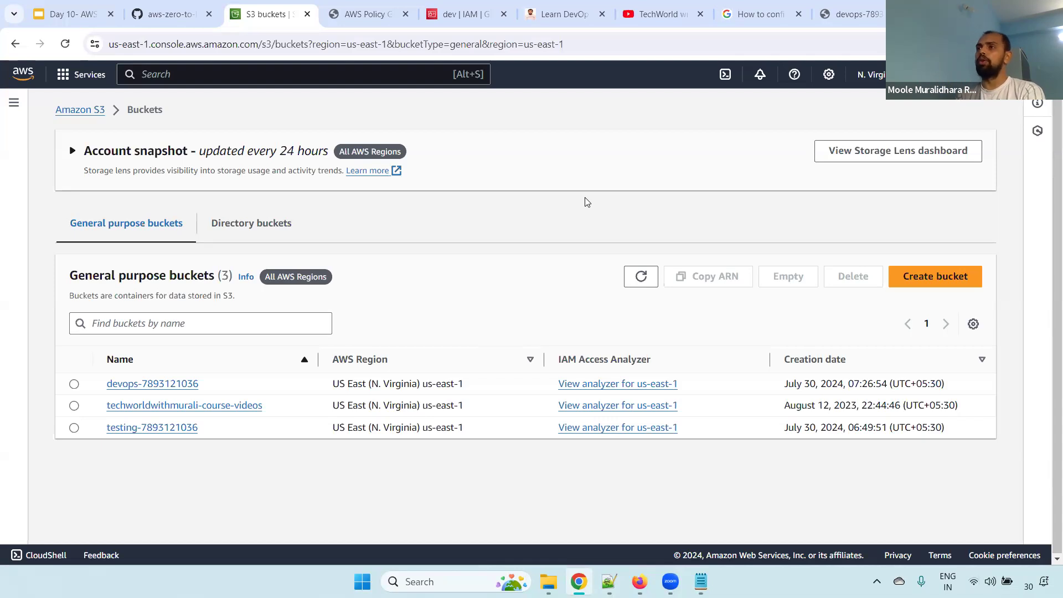
Close the generated policy document in AWS Policy Generator and set the new statement's effect to Deny
{"action": "left_click", "coordinate": [365, 14]}
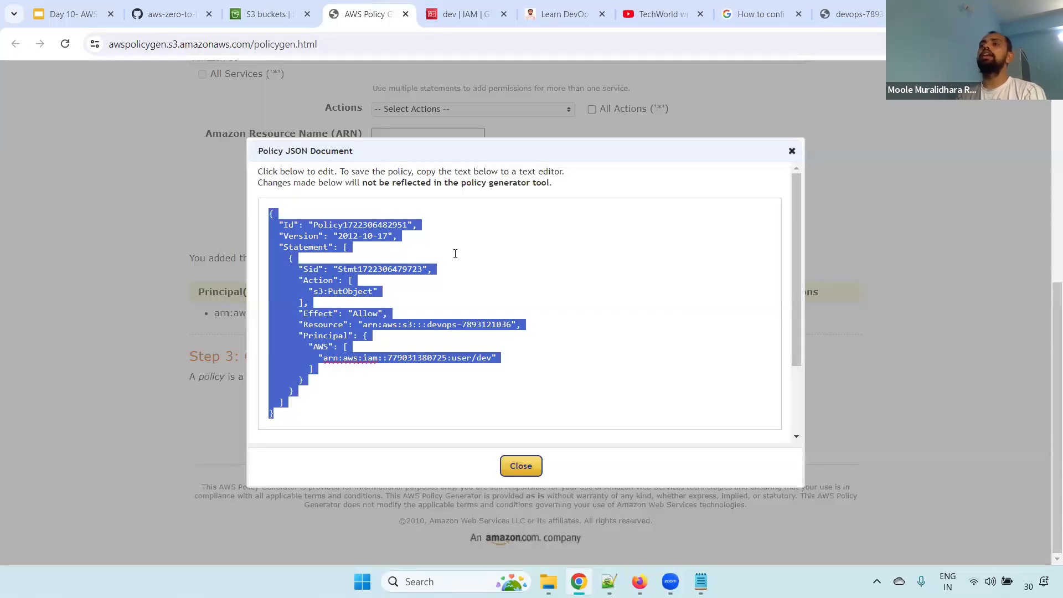
{"action": "left_click", "coordinate": [792, 151]}
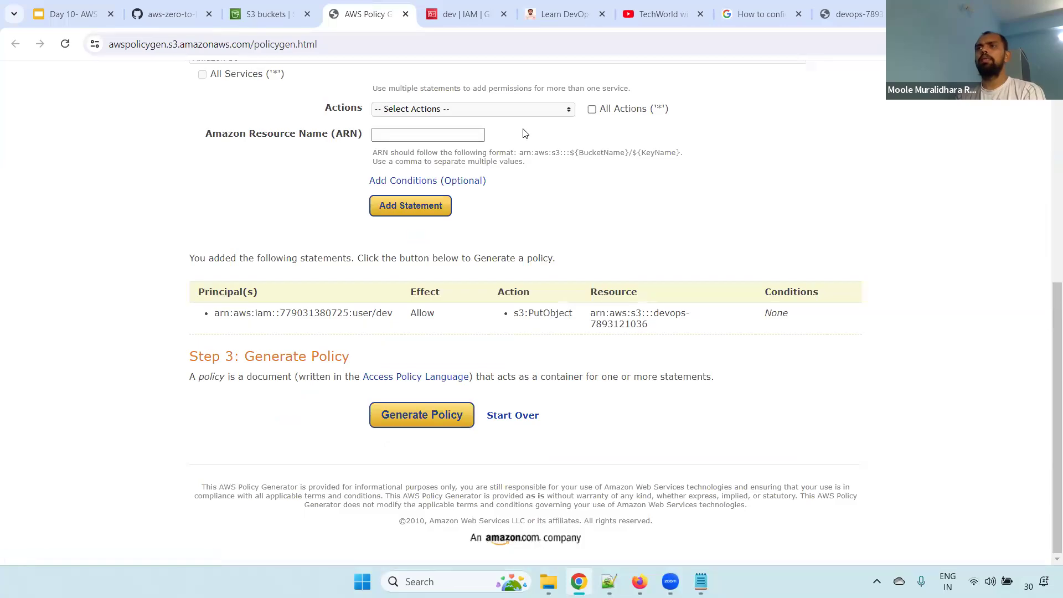
{"action": "left_click_drag", "start_coordinate": [1048, 321], "coordinate": [1048, 204]}
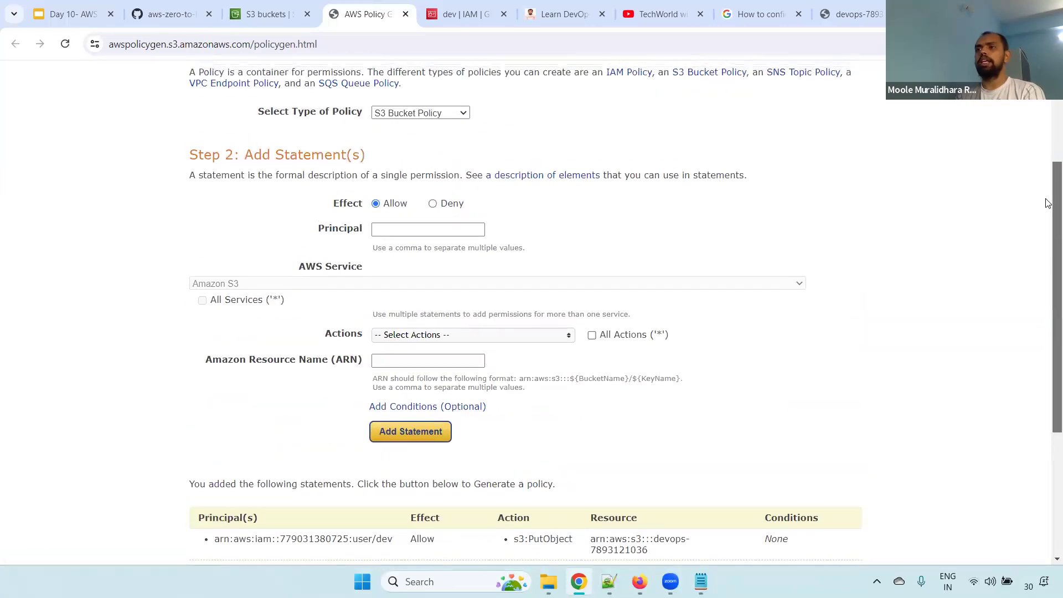
{"action": "left_click", "coordinate": [434, 204]}
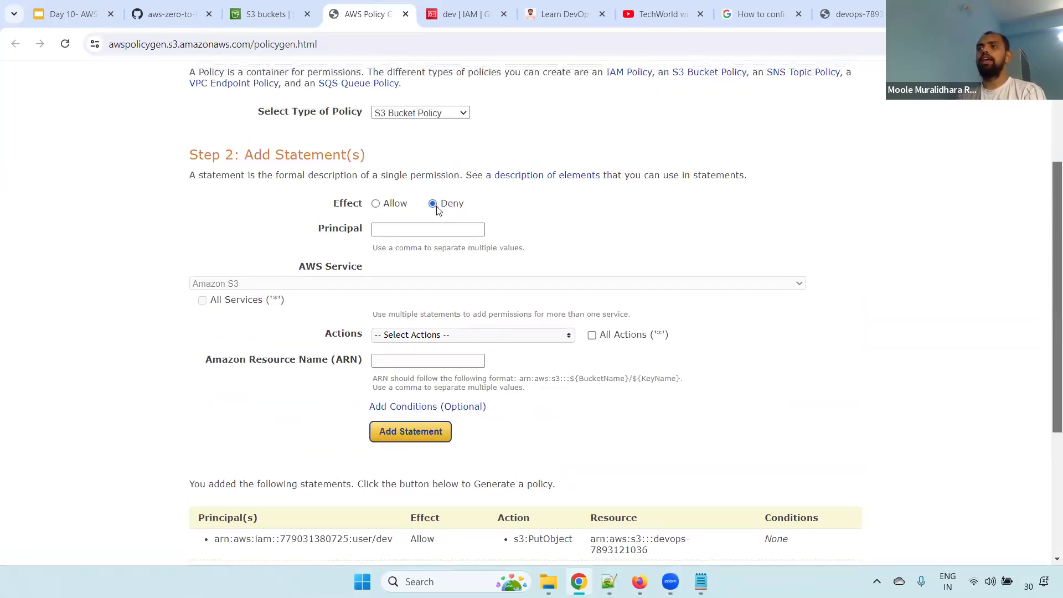
Copy the dev user's ARN from IAM into the statement's principal and open the choice of actions
{"action": "left_click", "coordinate": [382, 229]}
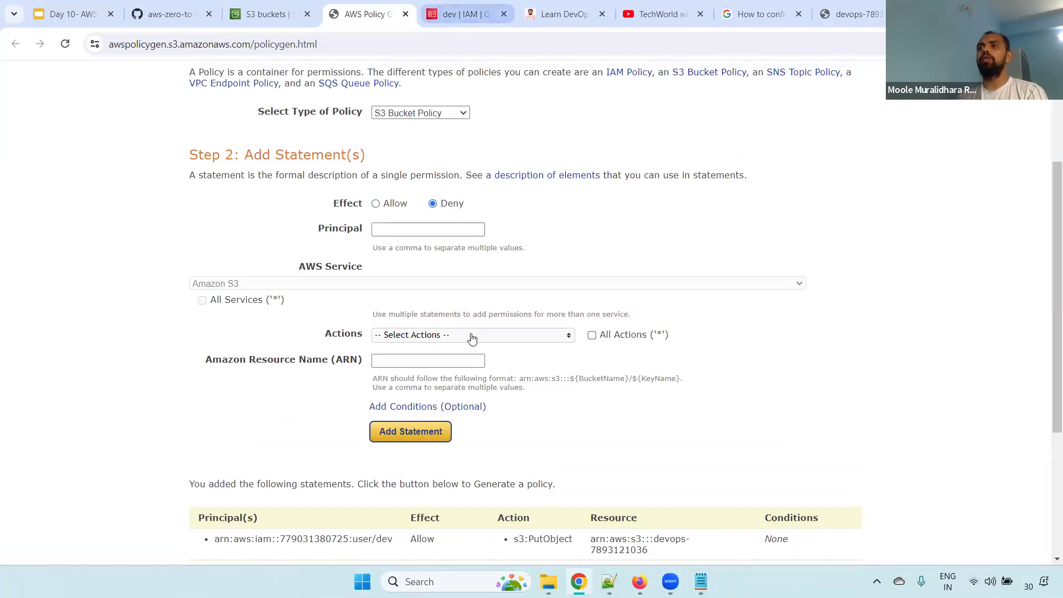
{"action": "key", "text": "ctrl+Tab"}
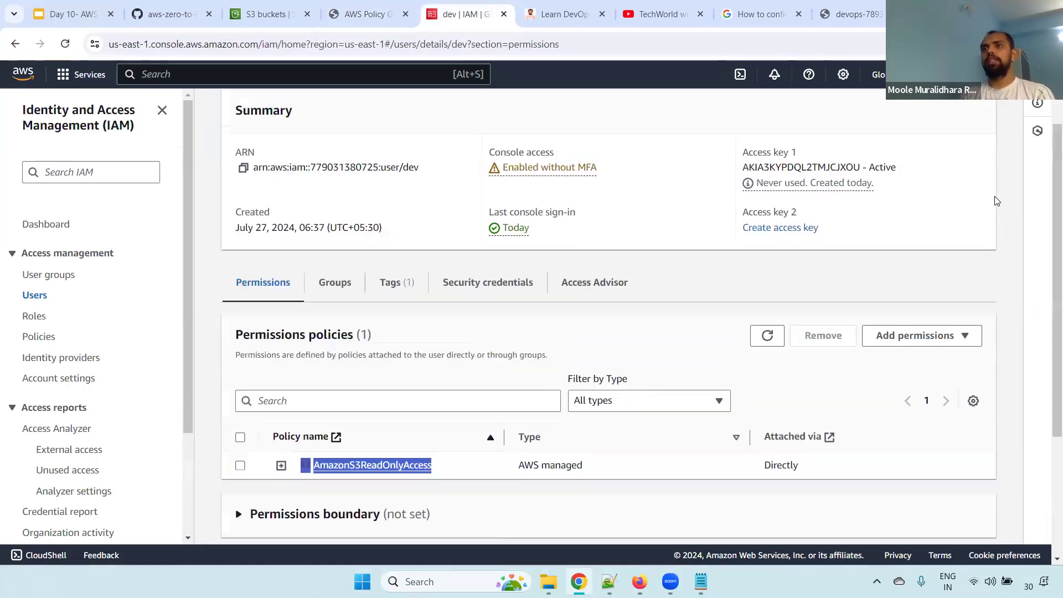
{"action": "left_click", "coordinate": [243, 167]}
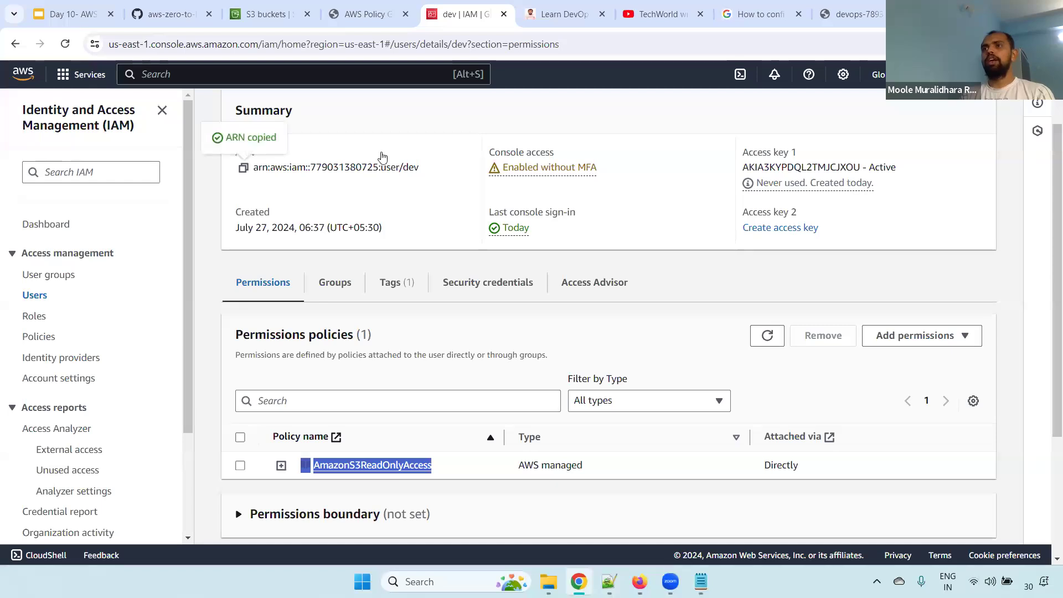
{"action": "key", "text": "ctrl+shift+Tab"}
{"action": "key", "text": "ctrl+v"}
{"action": "key", "text": "Return"}
{"action": "left_click", "coordinate": [436, 335]}
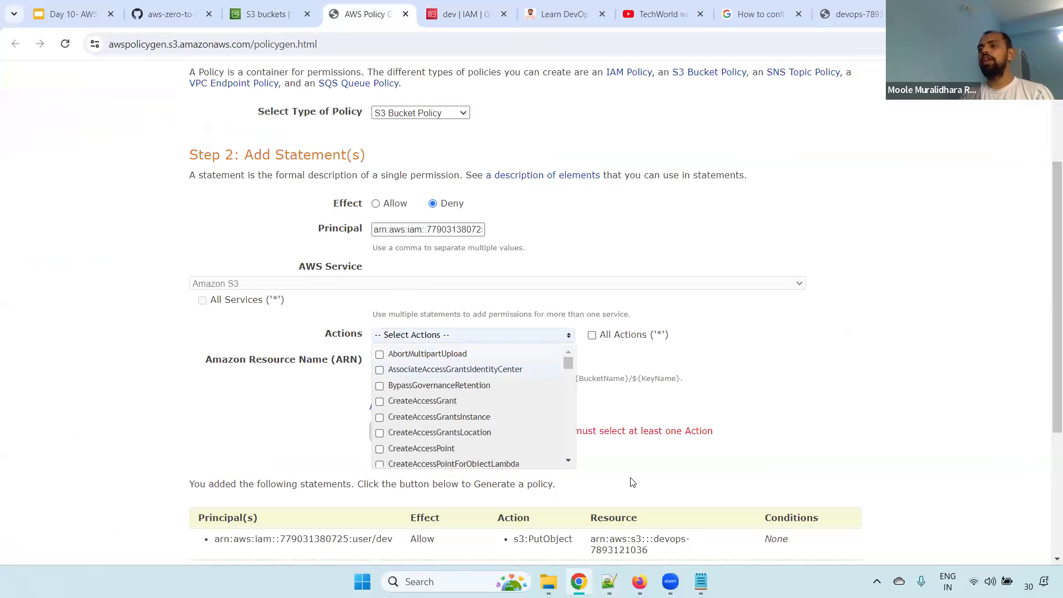
Switch to the dev user's Firefox session, view its S3 buckets list, and return to the policy generator in Chrome
{"action": "key", "text": "alt+Tab"}
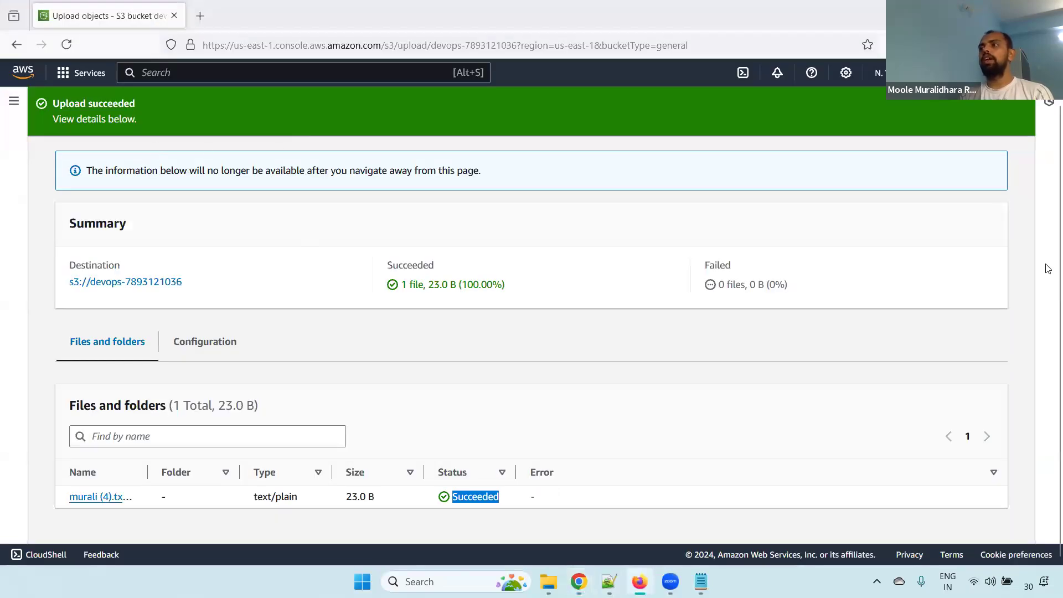
{"action": "left_click_drag", "start_coordinate": [1059, 271], "coordinate": [1047, 178]}
{"action": "left_click", "coordinate": [981, 164]}
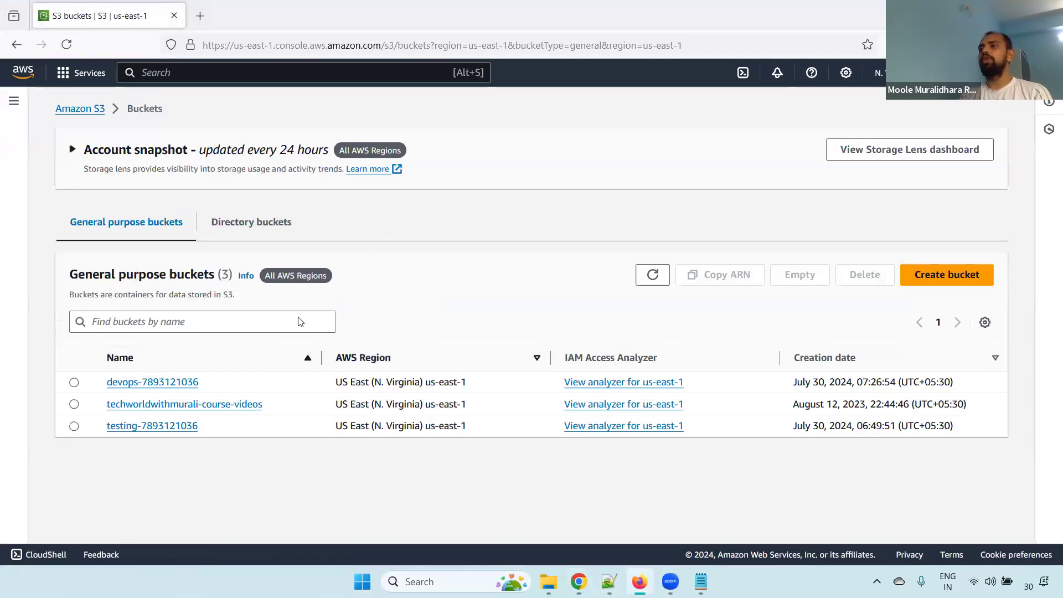
{"action": "key", "text": "alt"}
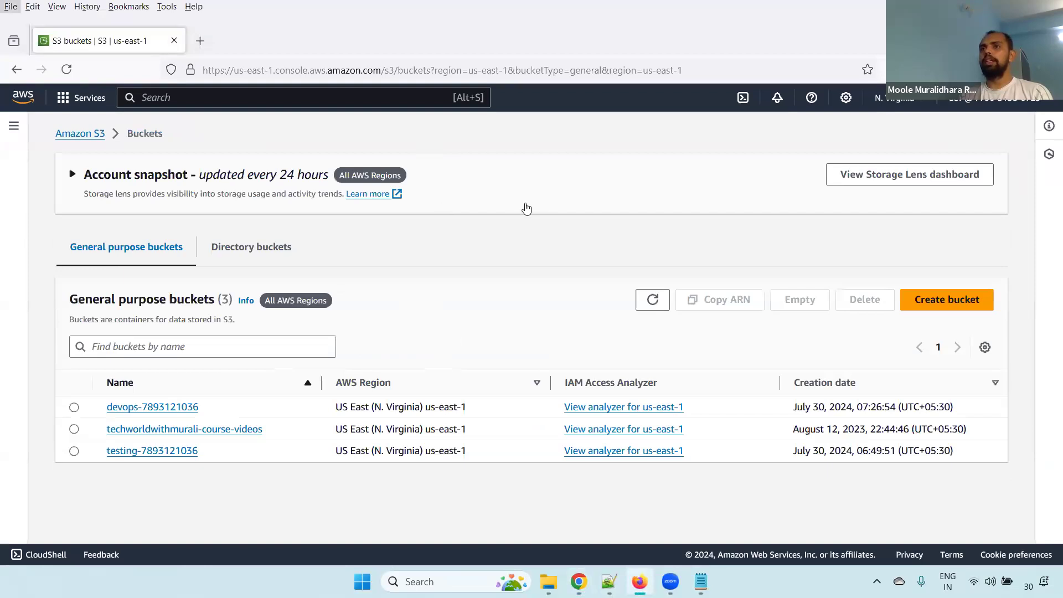
{"action": "left_click", "coordinate": [528, 180]}
{"action": "key", "text": "alt+Tab"}
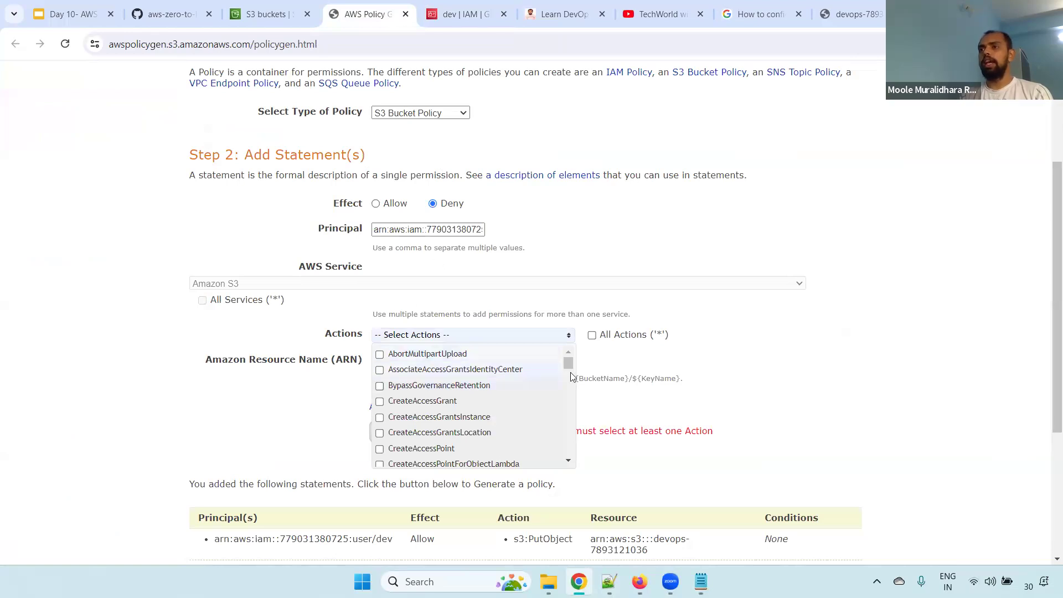
Select ListBucket as the action for the Deny statement
{"action": "left_click_drag", "start_coordinate": [569, 363], "coordinate": [574, 421]}
{"action": "scroll", "coordinate": [442, 411], "scroll_direction": "down", "scroll_amount": 1}
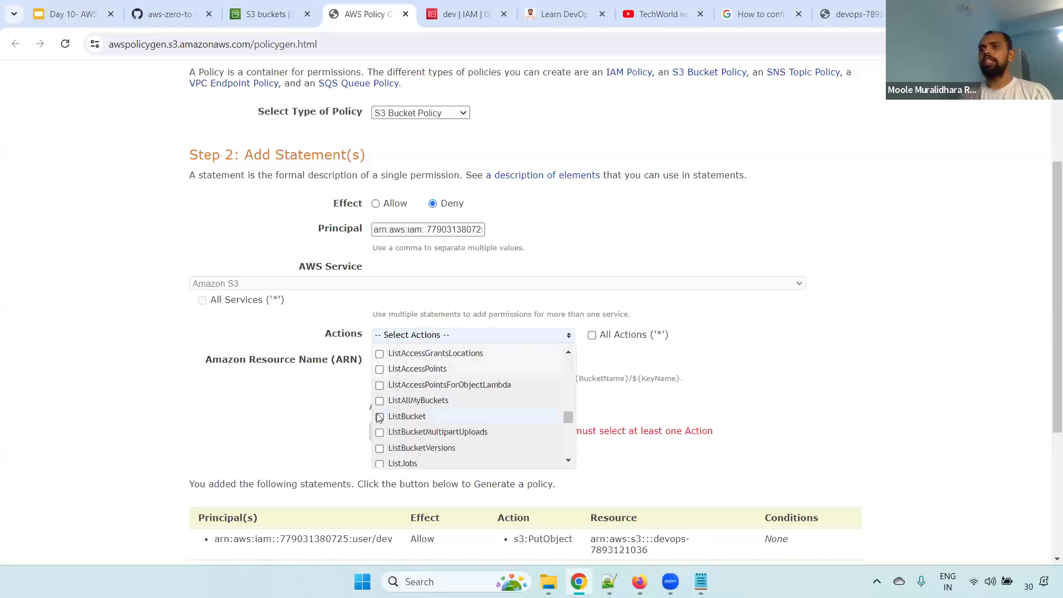
{"action": "left_click", "coordinate": [380, 417]}
{"action": "left_click", "coordinate": [750, 380]}
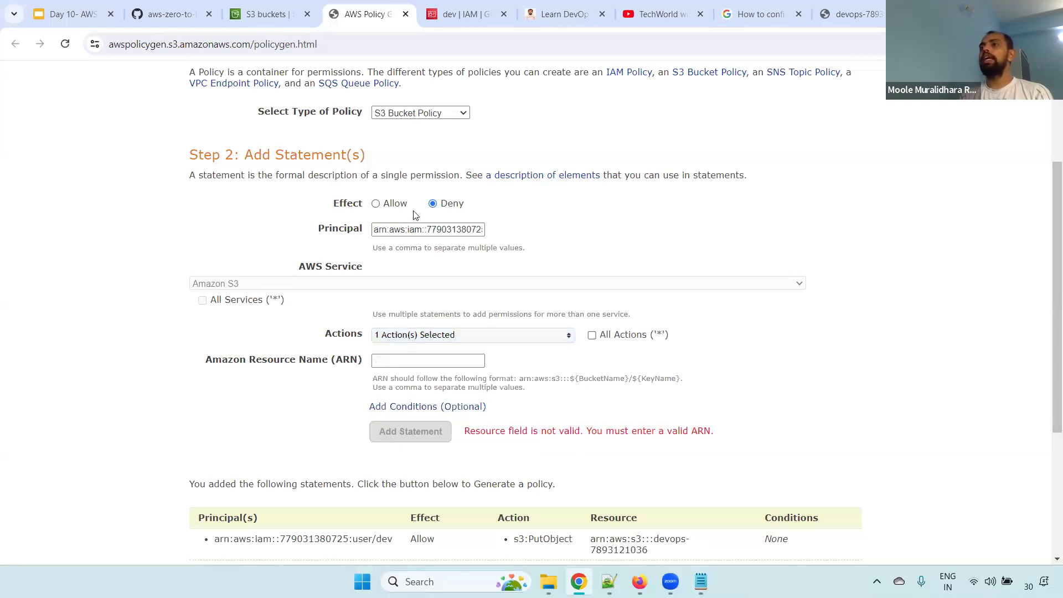
Check the statement's principal and resource name fields, and open the devops bucket in S3 and refresh its objects
{"action": "left_click_drag", "start_coordinate": [390, 230], "coordinate": [477, 209]}
{"action": "left_click_drag", "start_coordinate": [204, 360], "coordinate": [364, 366]}
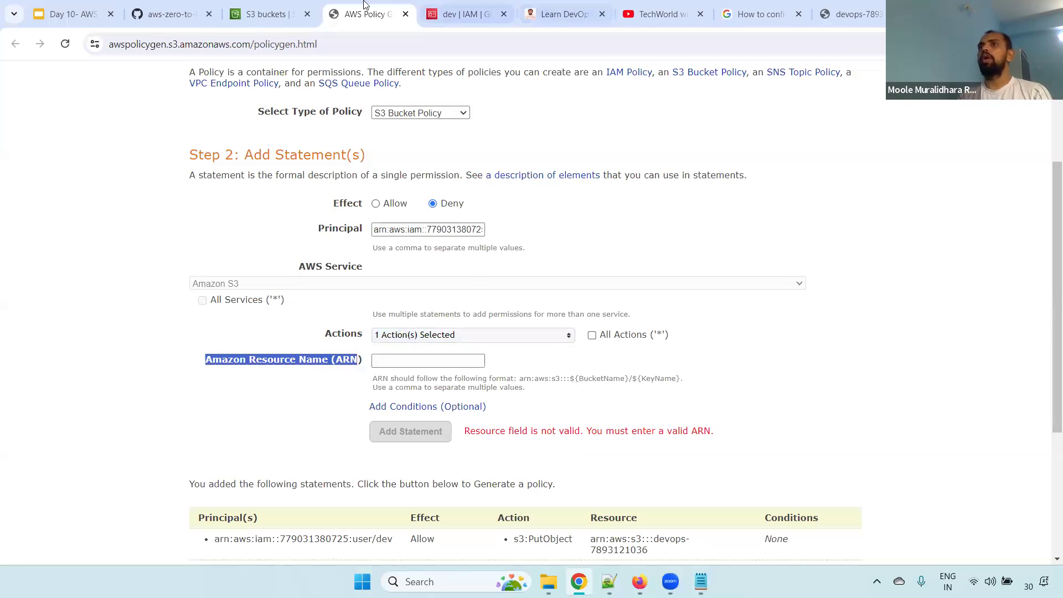
{"action": "left_click", "coordinate": [277, 14]}
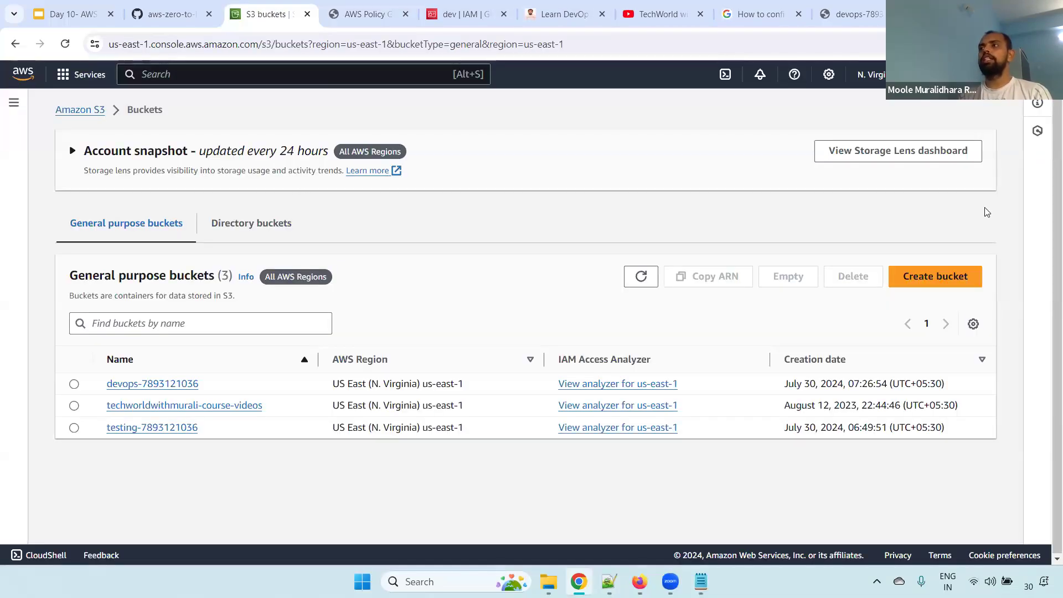
{"action": "left_click", "coordinate": [146, 386]}
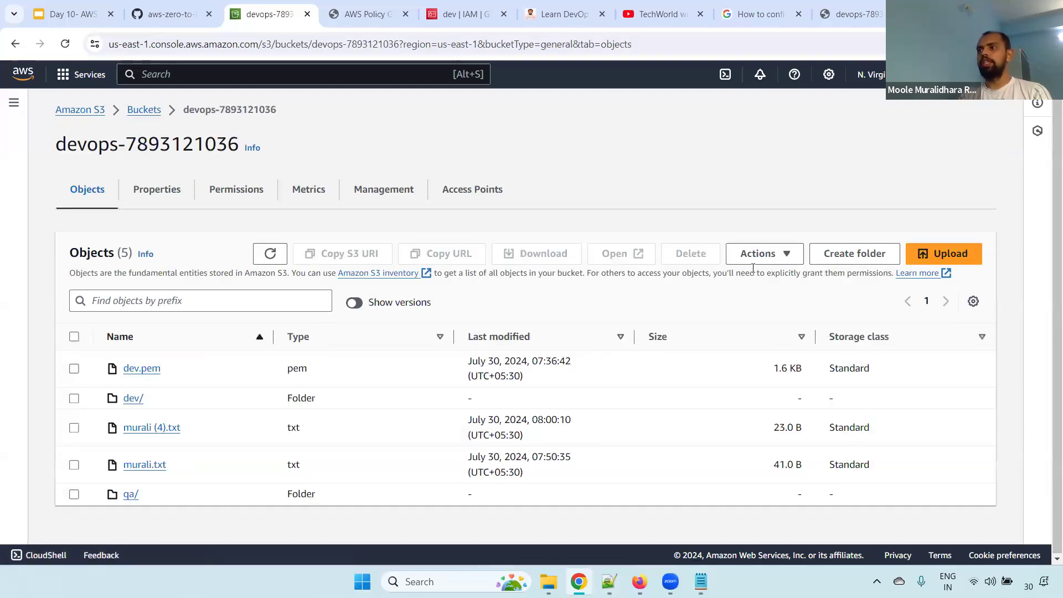
{"action": "left_click", "coordinate": [270, 253]}
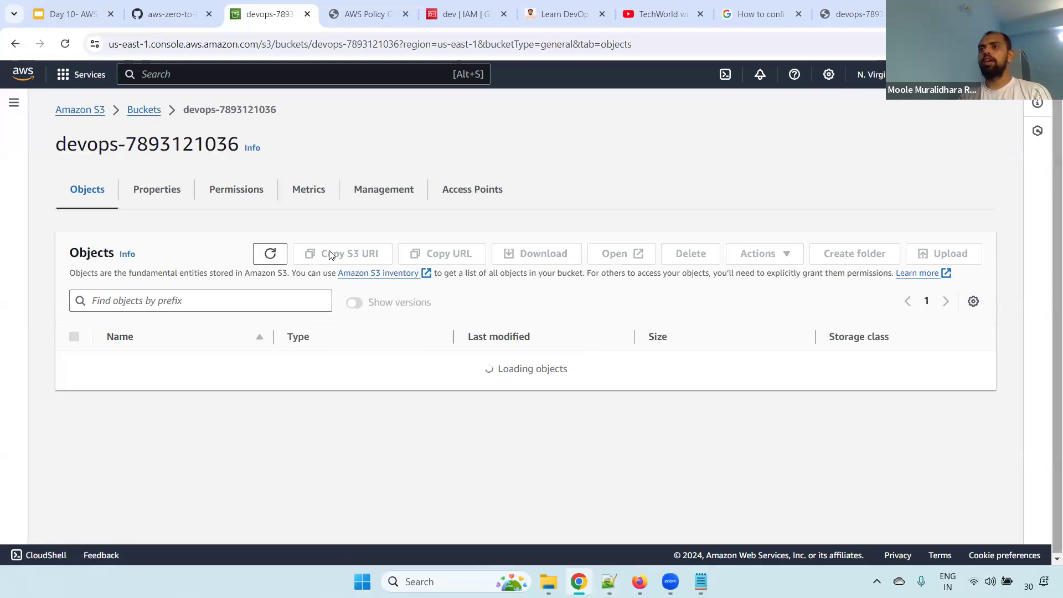
{"action": "key", "text": "alt+Tab"}
{"action": "key", "text": "alt+Tab"}
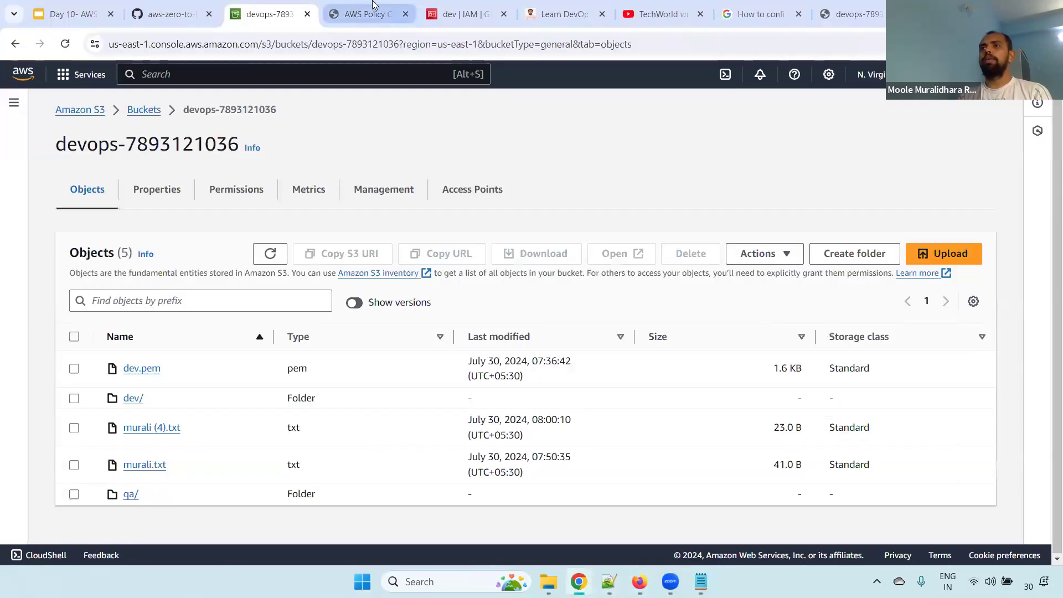
{"action": "left_click", "coordinate": [373, 12]}
{"action": "left_click", "coordinate": [410, 360]}
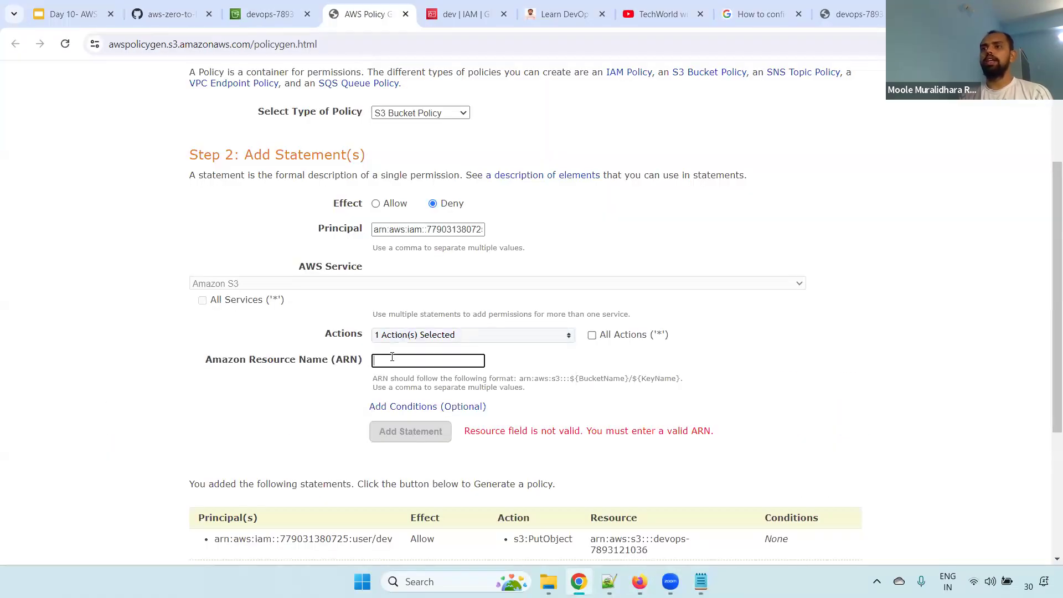
{"action": "key", "text": "ctrl+v"}
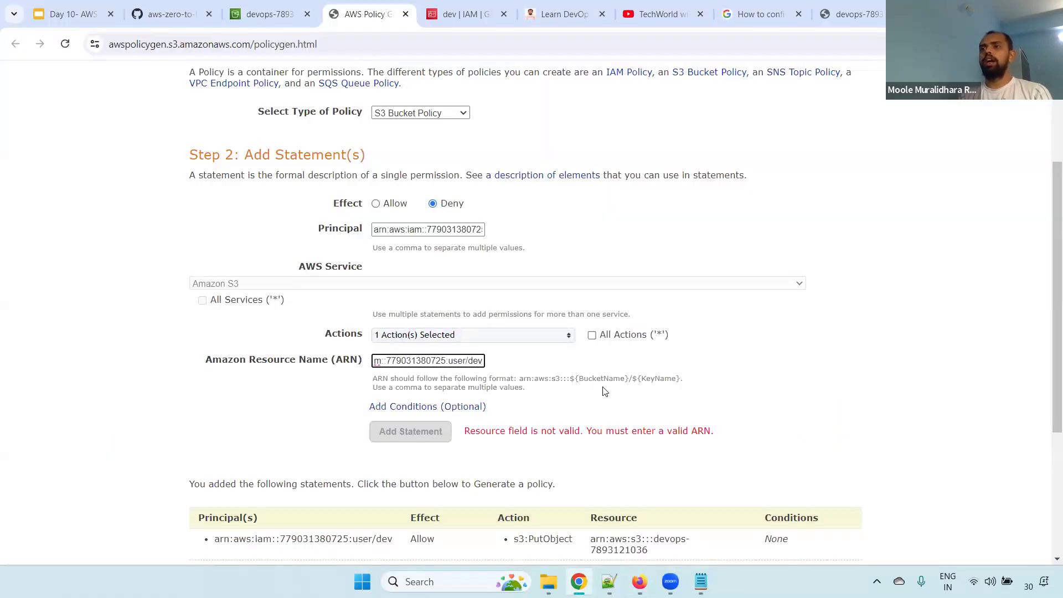
Copy the devops bucket's ARN from its properties into the Deny statement's resource name and add the statement
{"action": "left_click", "coordinate": [260, 13]}
{"action": "left_click", "coordinate": [153, 191]}
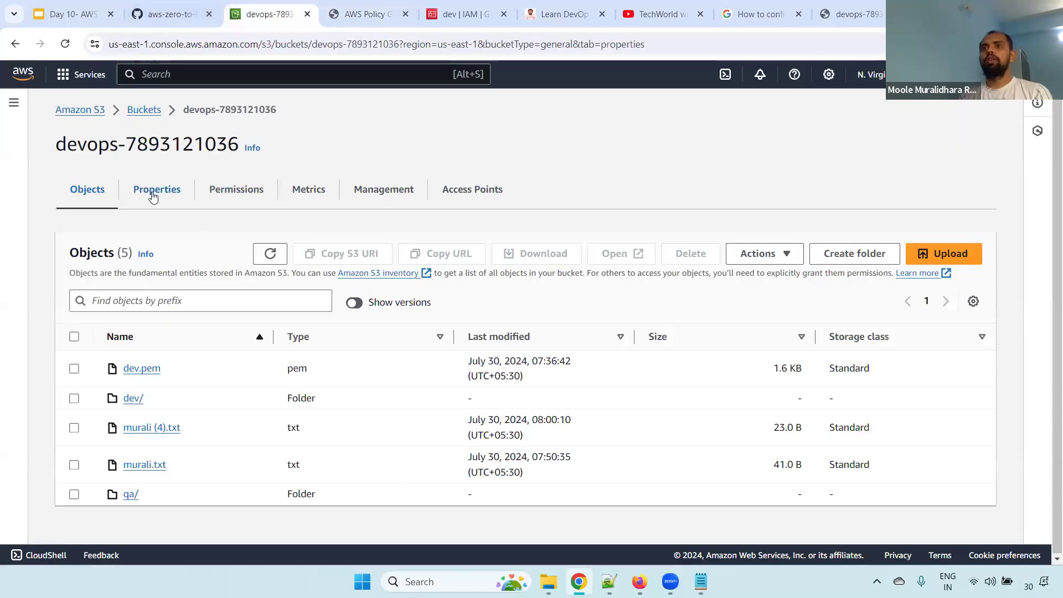
{"action": "left_click", "coordinate": [386, 304]}
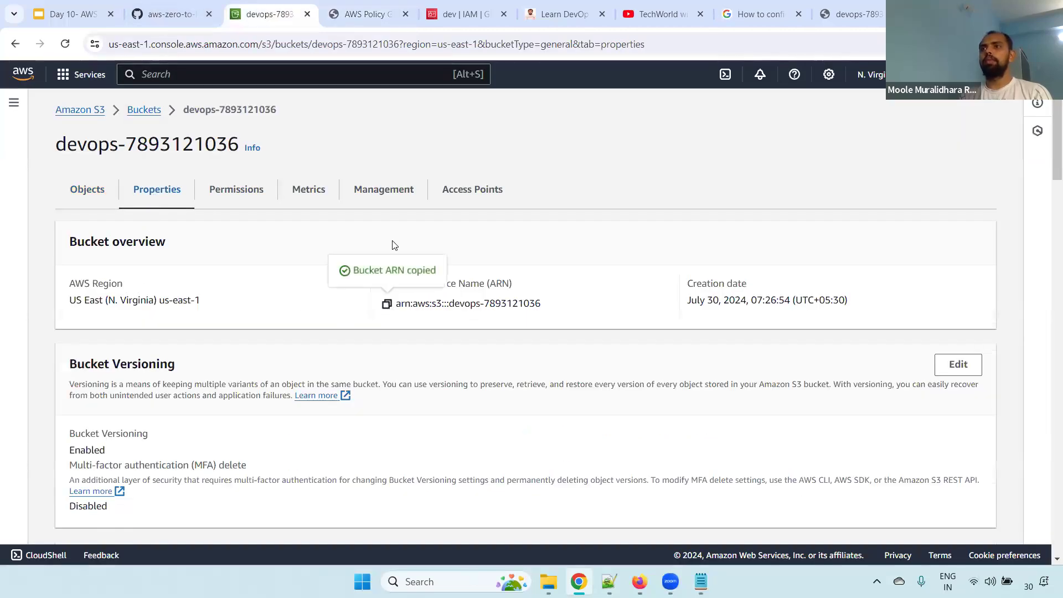
{"action": "left_click", "coordinate": [363, 14]}
{"action": "key", "text": "ctrl+a"}
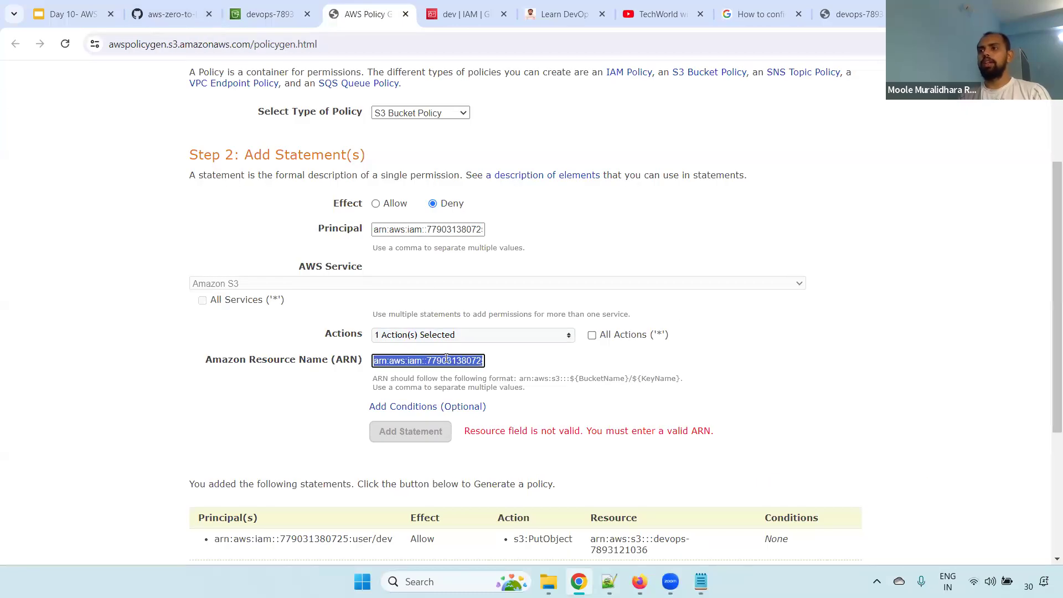
{"action": "key", "text": "ctrl+v"}
{"action": "left_click", "coordinate": [413, 433]}
{"action": "scroll", "coordinate": [417, 432], "scroll_direction": "down", "scroll_amount": 5}
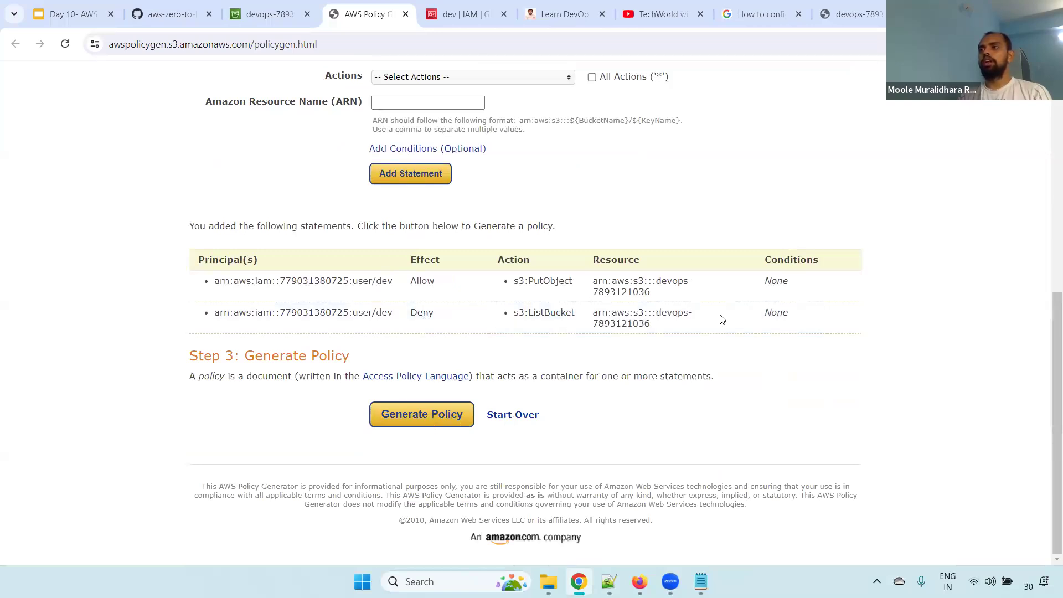
Remove the Allow PutObject statement and generate the policy with only the ListBucket Deny statement
{"action": "mouse_move", "coordinate": [791, 281]}
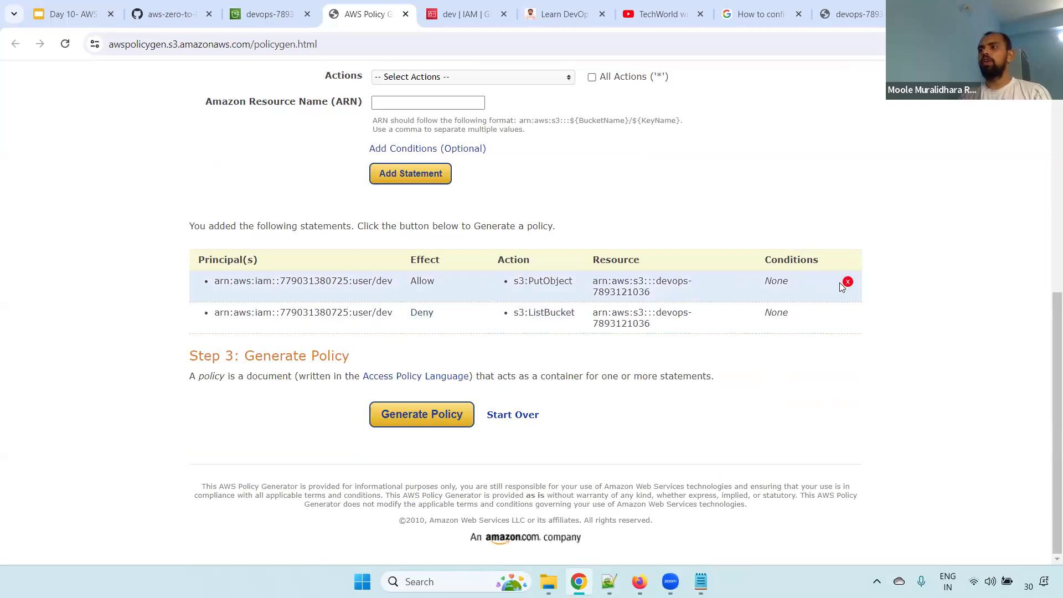
{"action": "left_click", "coordinate": [848, 282]}
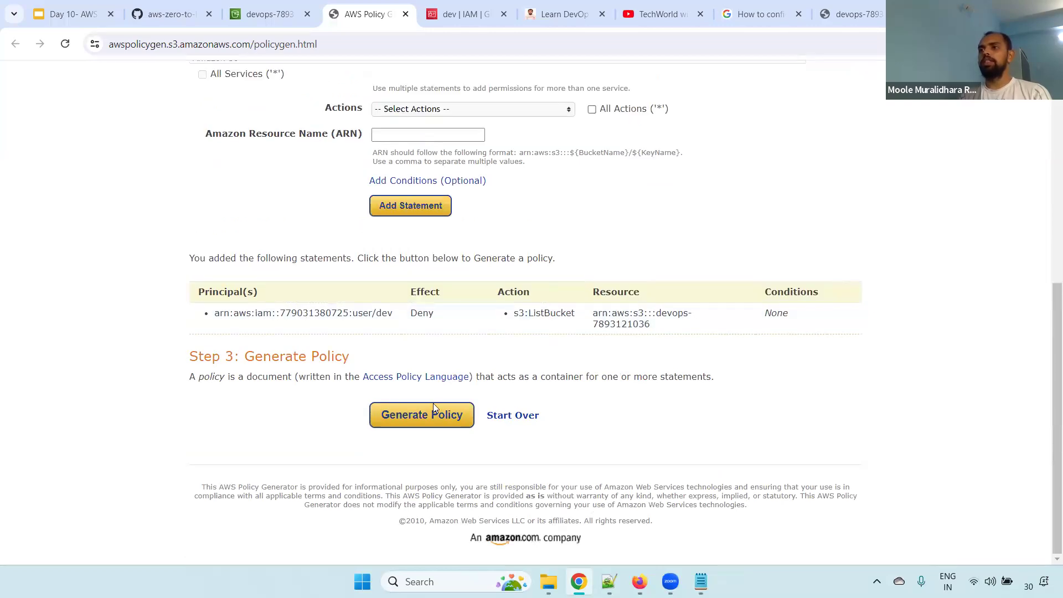
{"action": "double_click", "coordinate": [437, 313]}
{"action": "left_click", "coordinate": [436, 414]}
Check the action, effect, principal and resource in the generated policy JSON, and copy the whole document
{"action": "left_click_drag", "start_coordinate": [402, 294], "coordinate": [299, 293]}
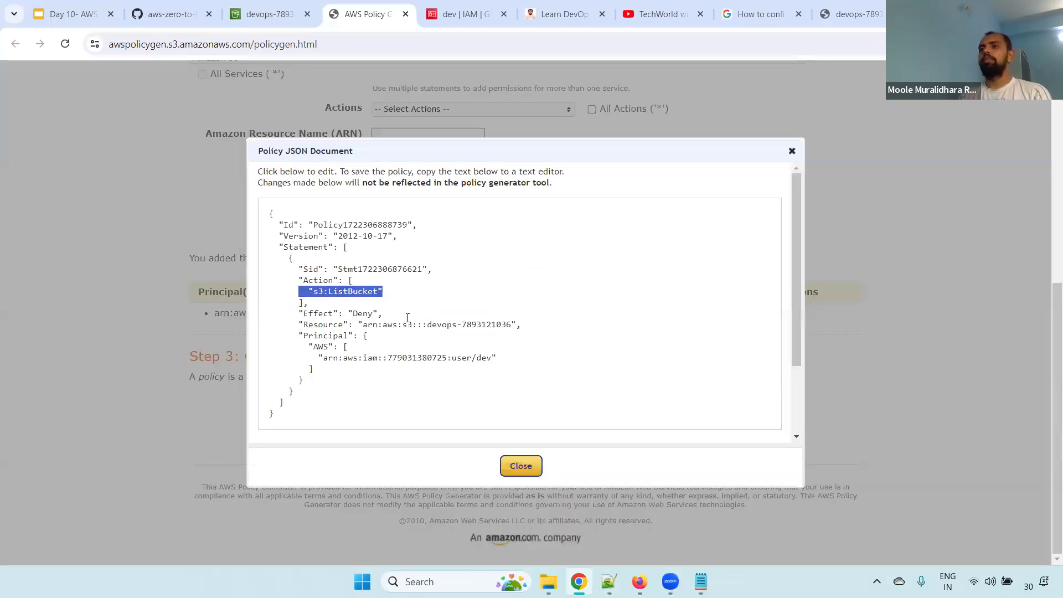
{"action": "left_click_drag", "start_coordinate": [408, 318], "coordinate": [326, 316]}
{"action": "left_click_drag", "start_coordinate": [314, 370], "coordinate": [309, 351]}
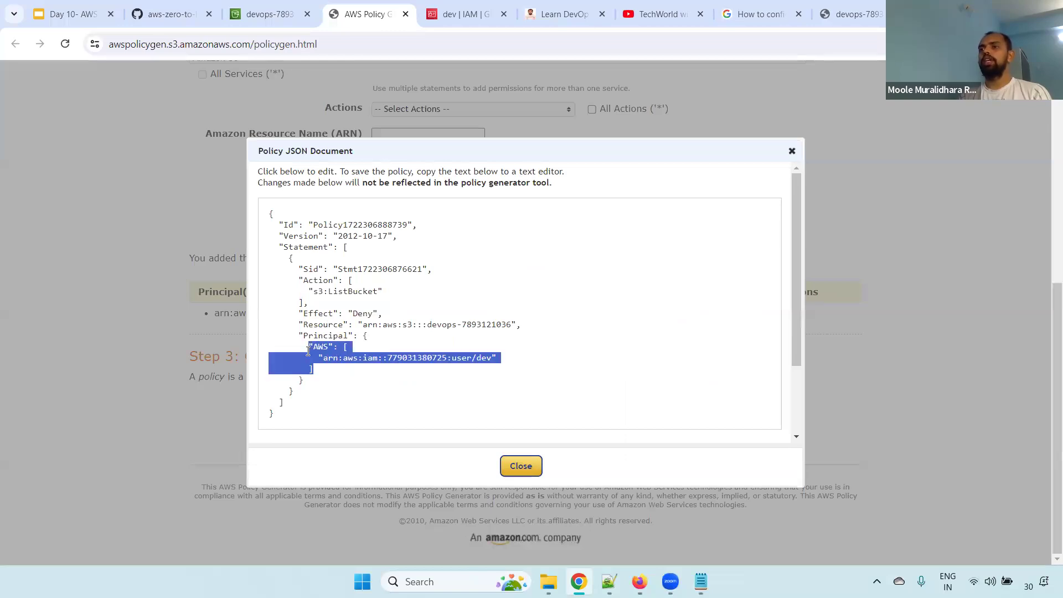
{"action": "left_click_drag", "start_coordinate": [539, 328], "coordinate": [298, 323]}
{"action": "left_click", "coordinate": [469, 349]}
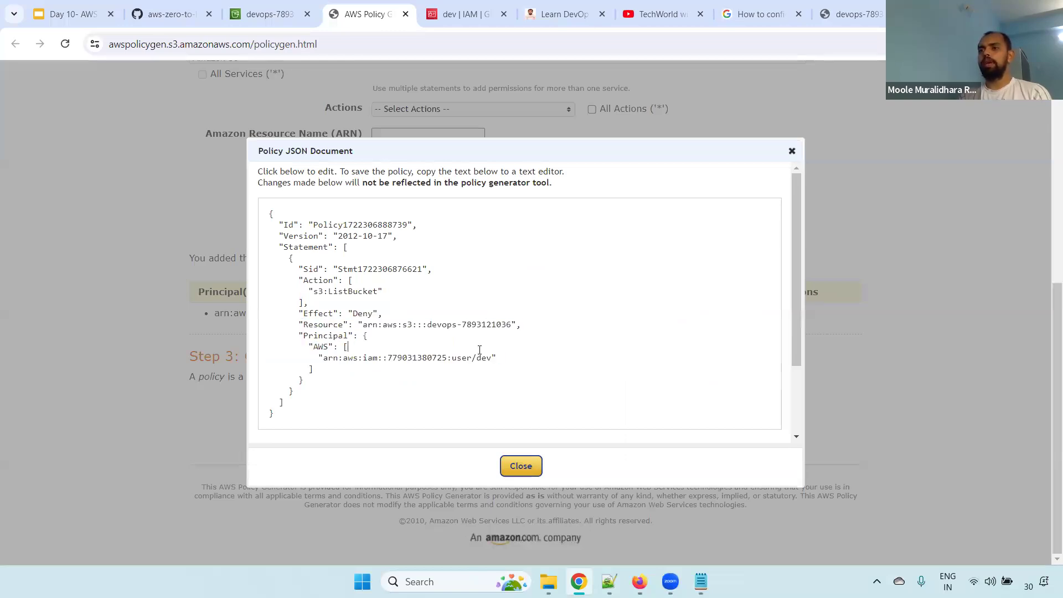
{"action": "key", "text": "ctrl+a"}
Replace the devops bucket's policy in its permissions with the copied ListBucket Deny policy and save the changes
{"action": "left_click", "coordinate": [270, 14]}
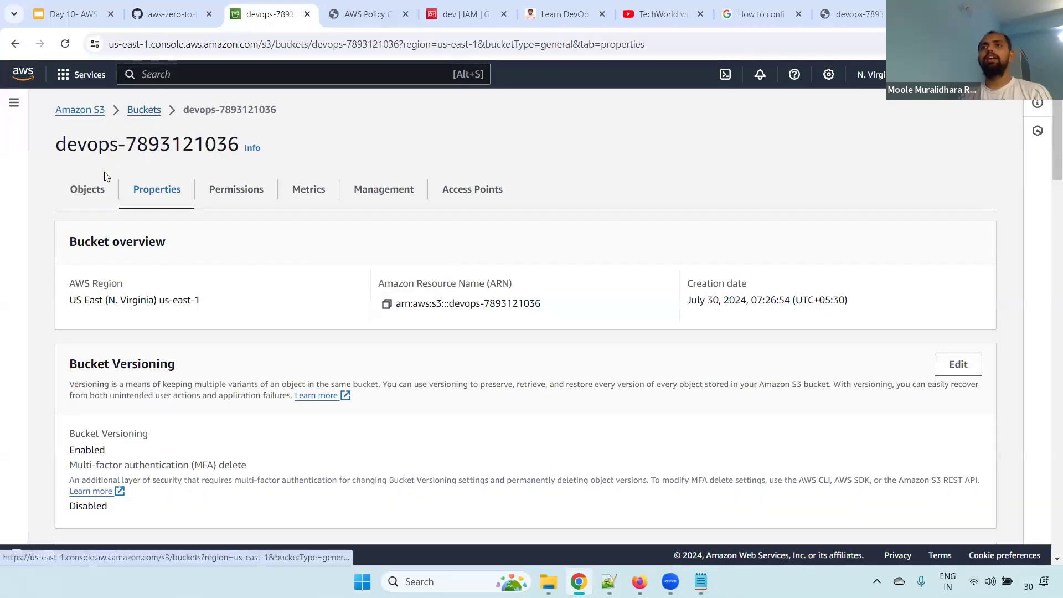
{"action": "left_click", "coordinate": [228, 199]}
{"action": "scroll", "coordinate": [1042, 194], "scroll_direction": "down", "scroll_amount": 6}
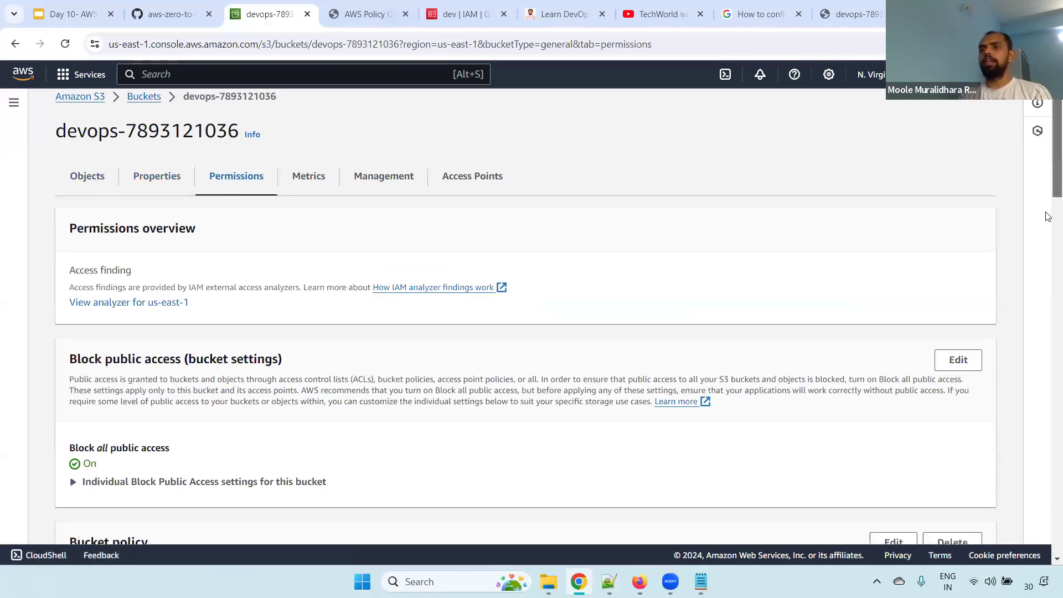
{"action": "left_click", "coordinate": [893, 183]}
{"action": "key", "text": "ctrl+a"}
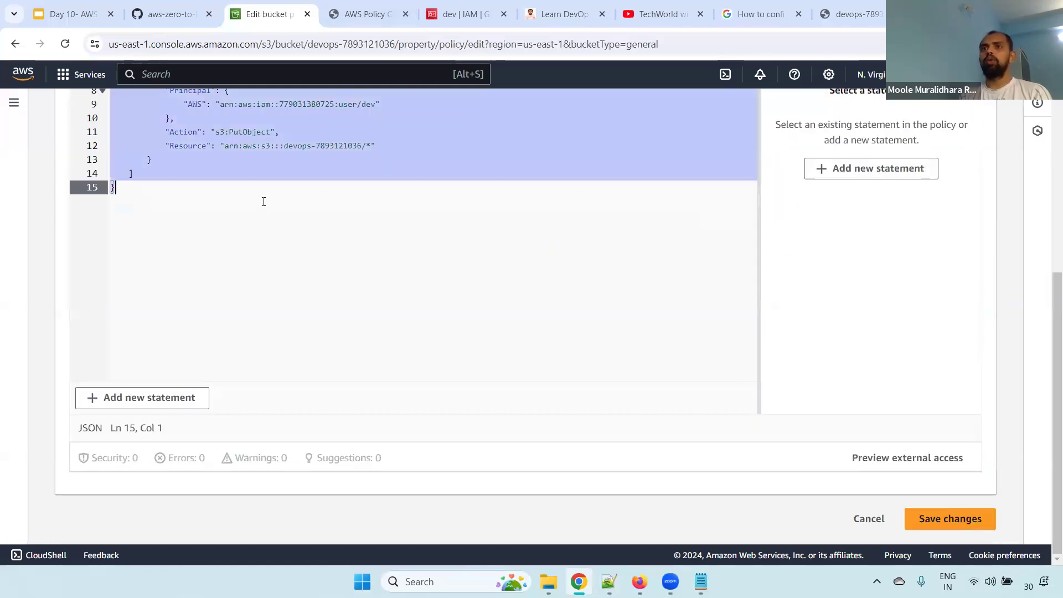
{"action": "key", "text": "ctrl+v"}
{"action": "scroll", "coordinate": [1048, 318], "scroll_direction": "up", "scroll_amount": 2}
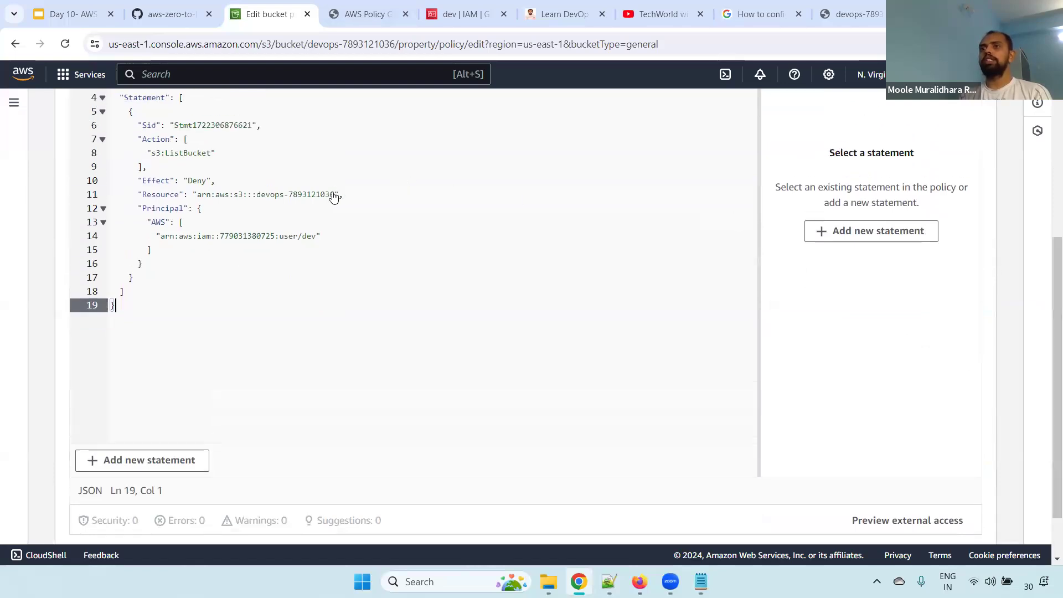
{"action": "left_click", "coordinate": [335, 193]}
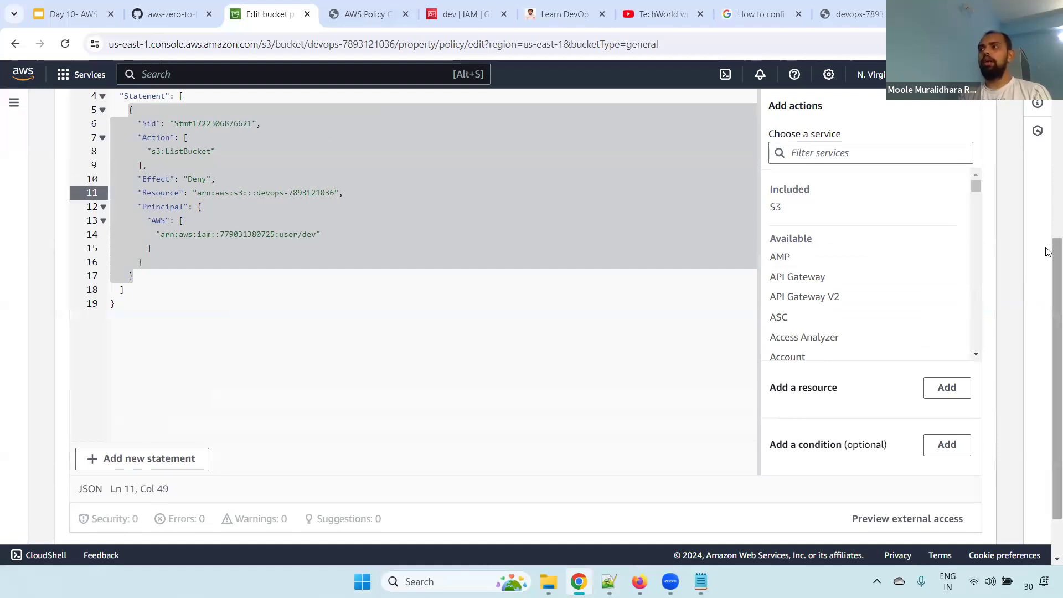
{"action": "scroll", "coordinate": [1048, 360], "scroll_direction": "down", "scroll_amount": 2}
{"action": "left_click", "coordinate": [951, 519]}
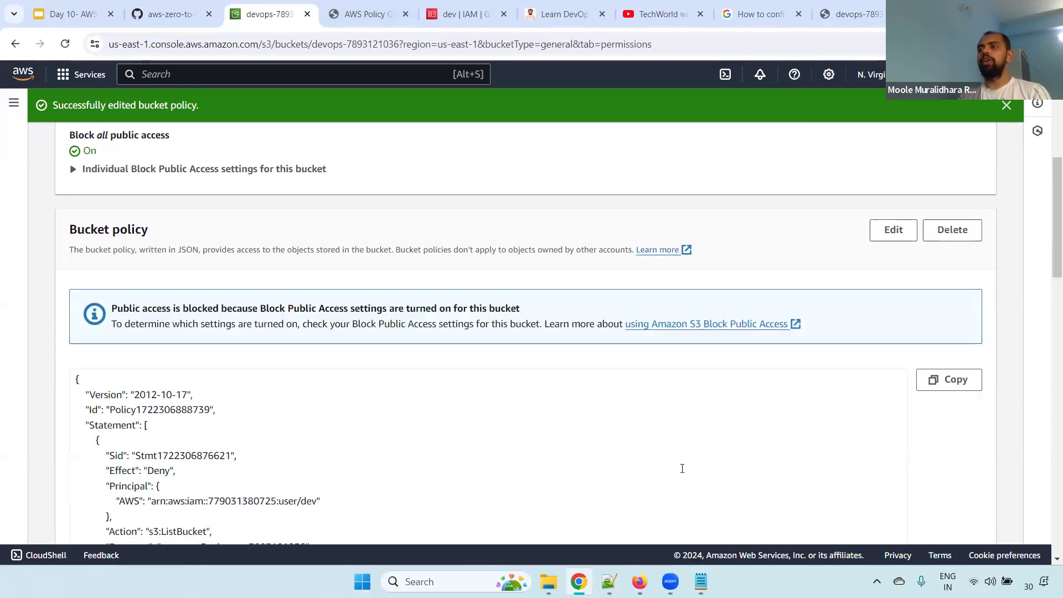
In the dev user's Firefox session, reload S3, test listing the devops bucket's objects, and return to the buckets list
{"action": "left_click", "coordinate": [640, 581]}
{"action": "left_click_drag", "start_coordinate": [200, 382], "coordinate": [86, 374]}
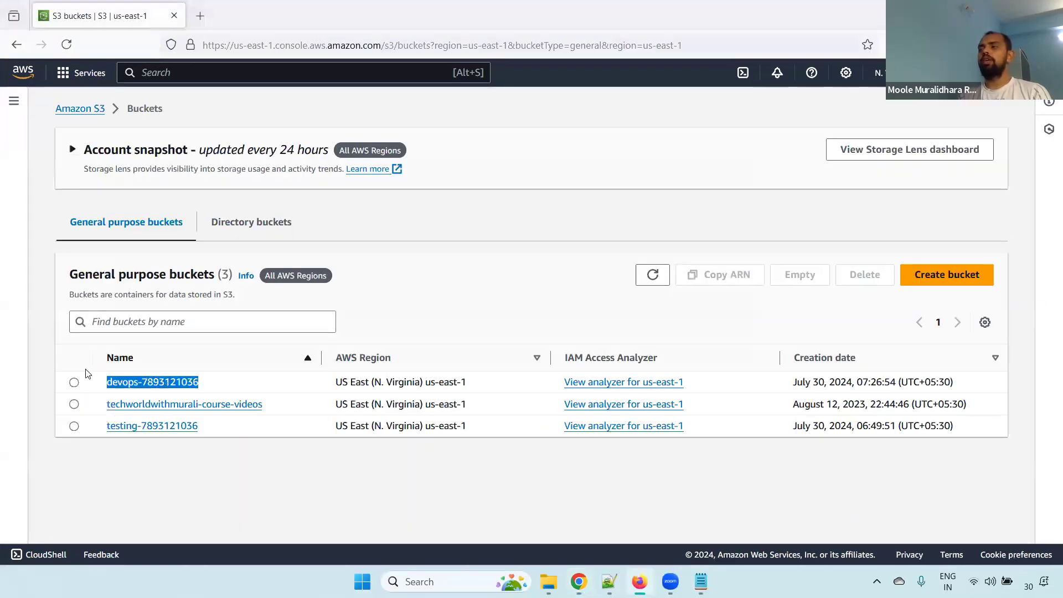
{"action": "left_click", "coordinate": [74, 49]}
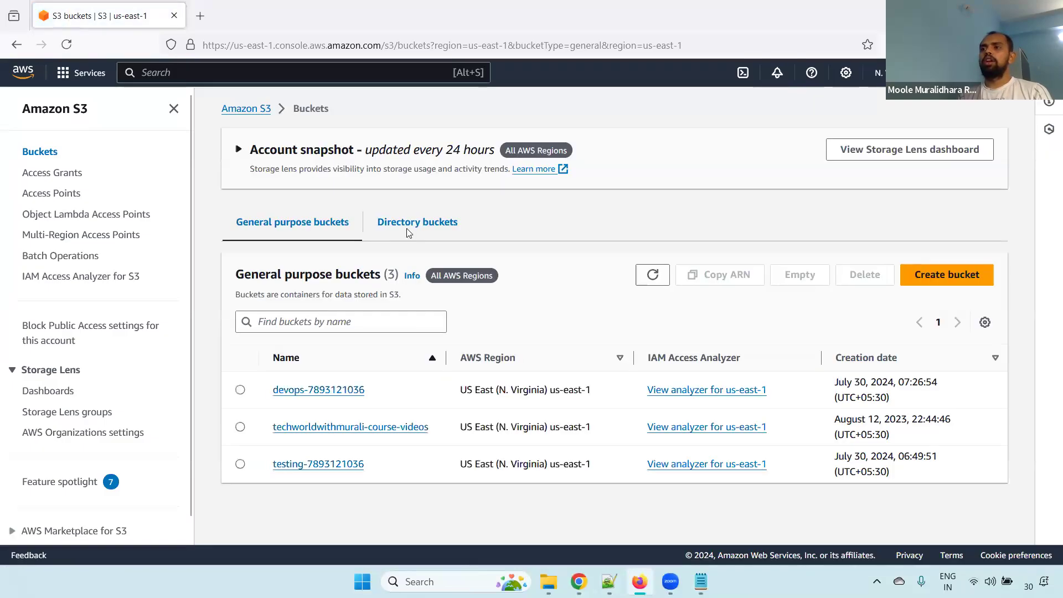
{"action": "left_click", "coordinate": [306, 392]}
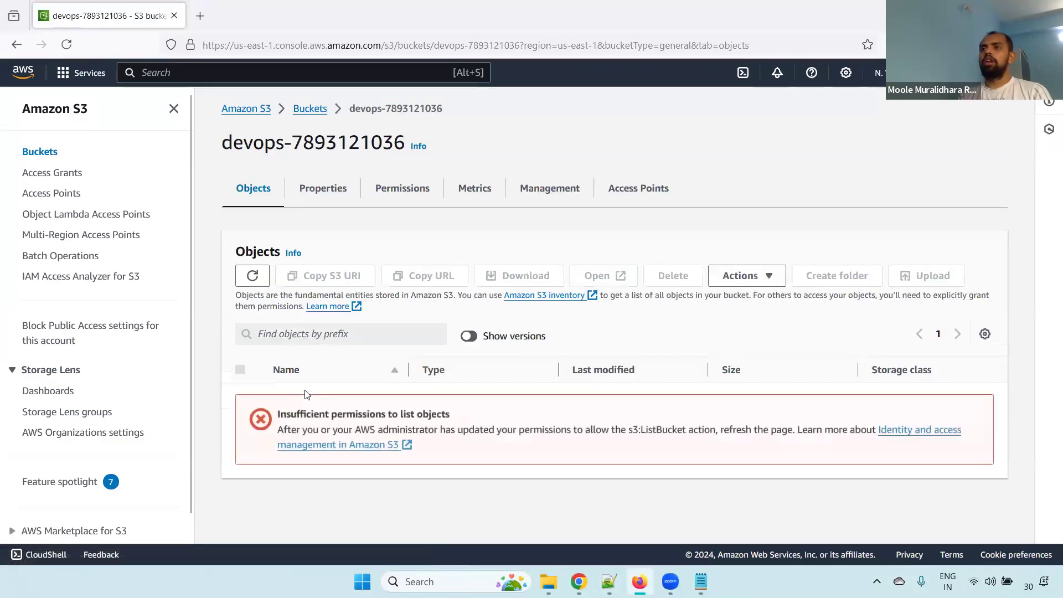
{"action": "left_click_drag", "start_coordinate": [222, 145], "coordinate": [394, 145]}
{"action": "left_click_drag", "start_coordinate": [280, 414], "coordinate": [469, 415]}
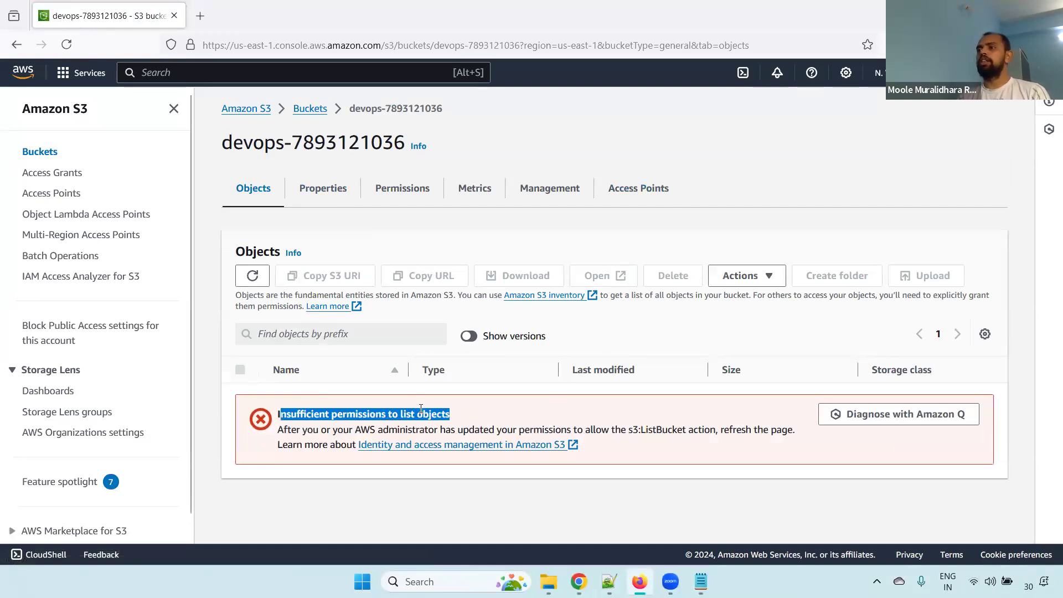
{"action": "left_click", "coordinate": [308, 109]}
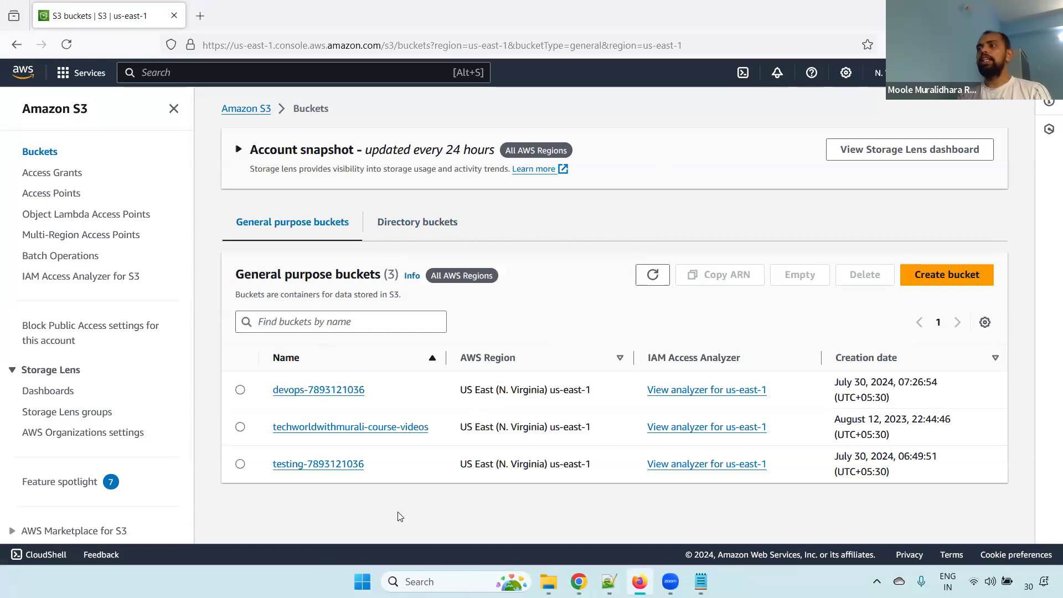
Switch back to Chrome, close the generated policy JSON, and view the bucket policy saved on the devops bucket
{"action": "key", "text": "alt+Tab"}
{"action": "left_click", "coordinate": [364, 5]}
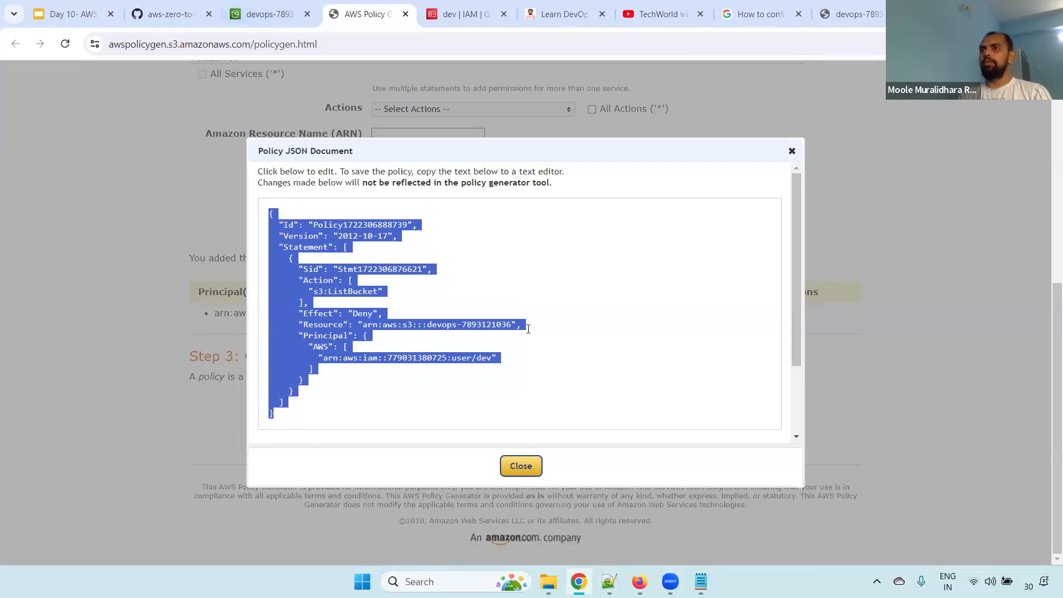
{"action": "left_click", "coordinate": [514, 468]}
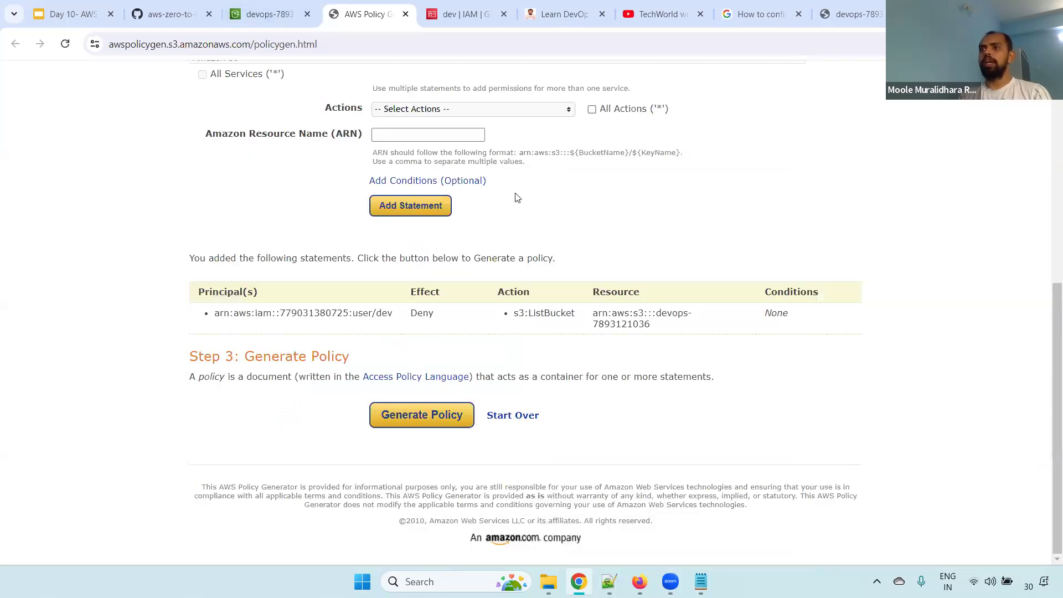
{"action": "left_click", "coordinate": [268, 12]}
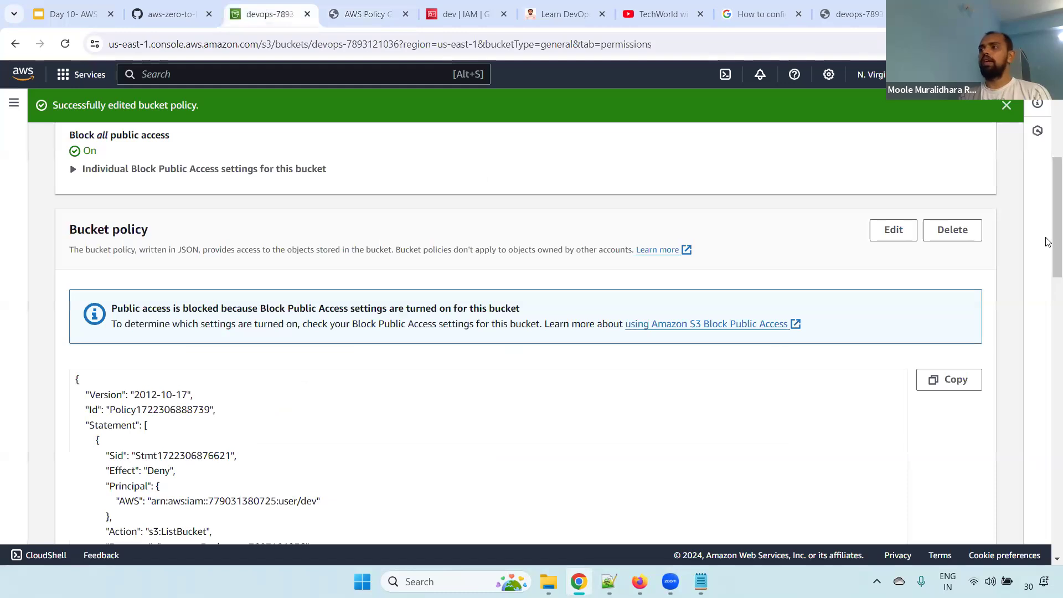
{"action": "scroll", "coordinate": [760, 440], "scroll_direction": "down", "scroll_amount": 3}
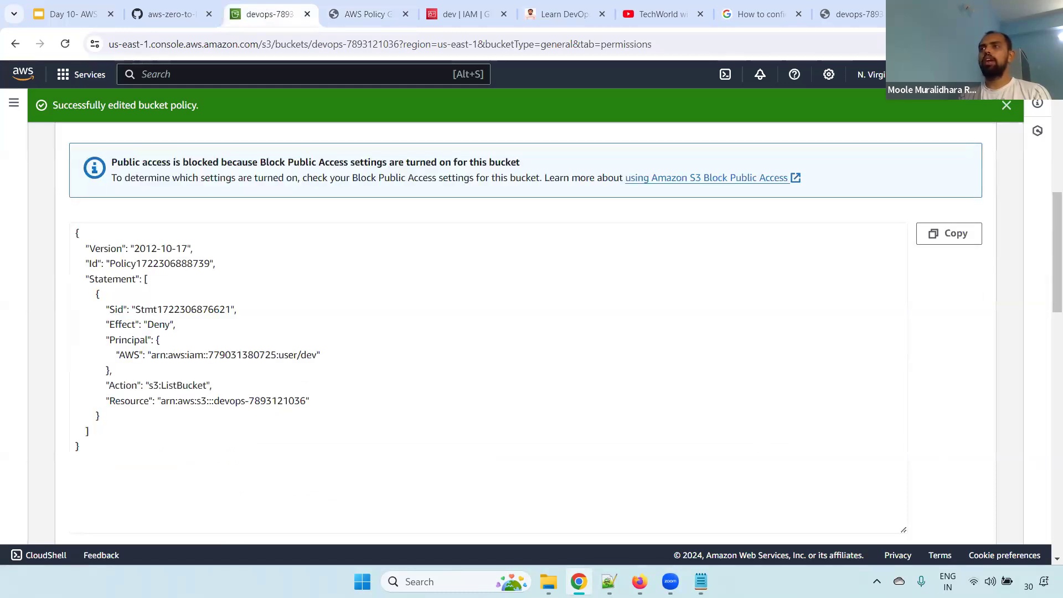
Switch to Notepad++ and find the S3 Bucket Lifecycle topic in the Day 10 S3 notes
{"action": "key", "text": "alt+Tab"}
{"action": "left_click", "coordinate": [642, 57]}
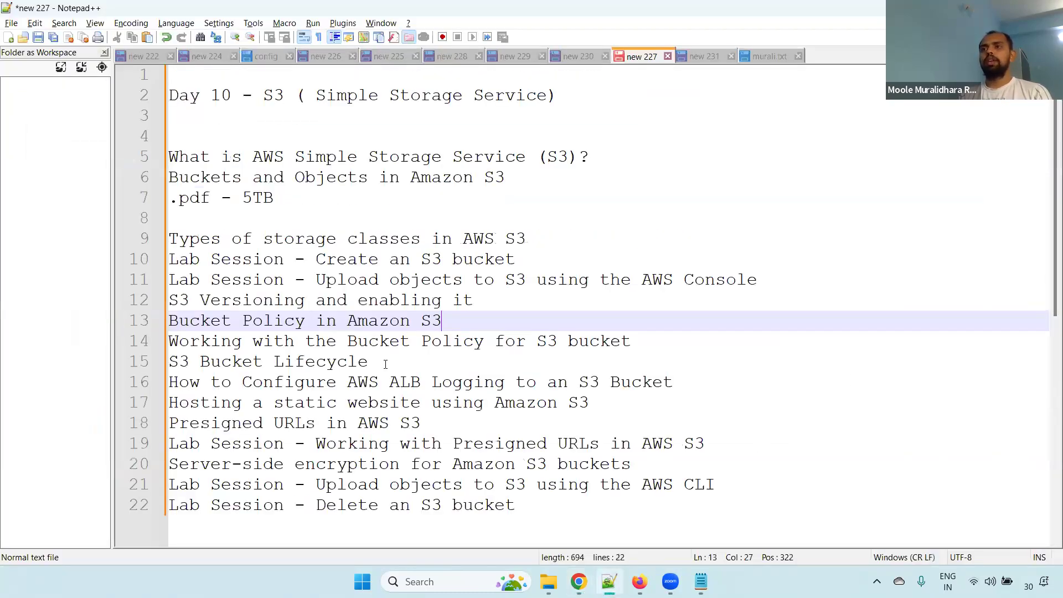
{"action": "left_click_drag", "start_coordinate": [405, 370], "coordinate": [153, 364]}
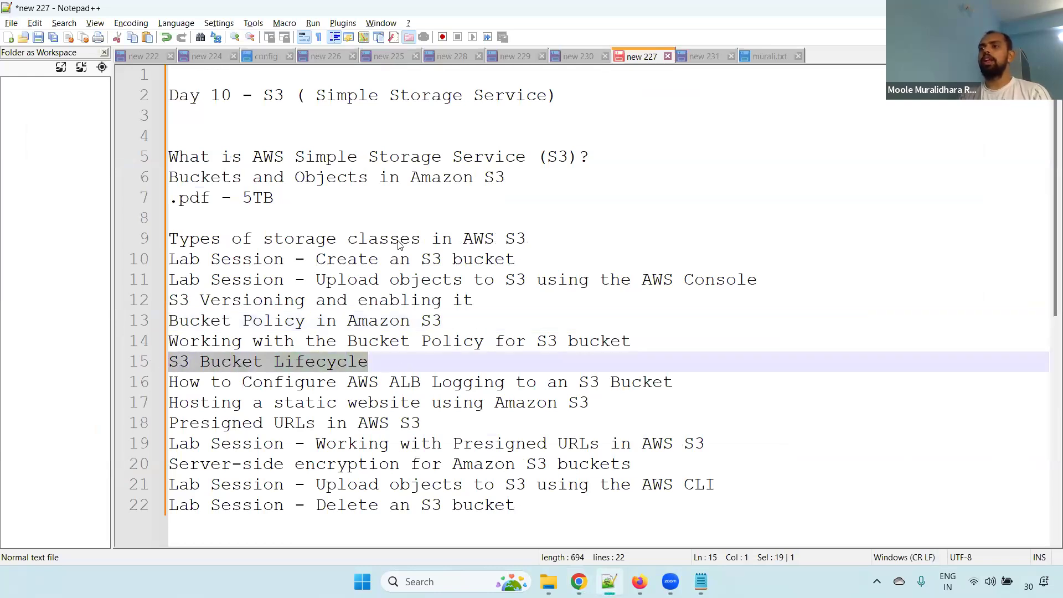
{"action": "left_click", "coordinate": [399, 365]}
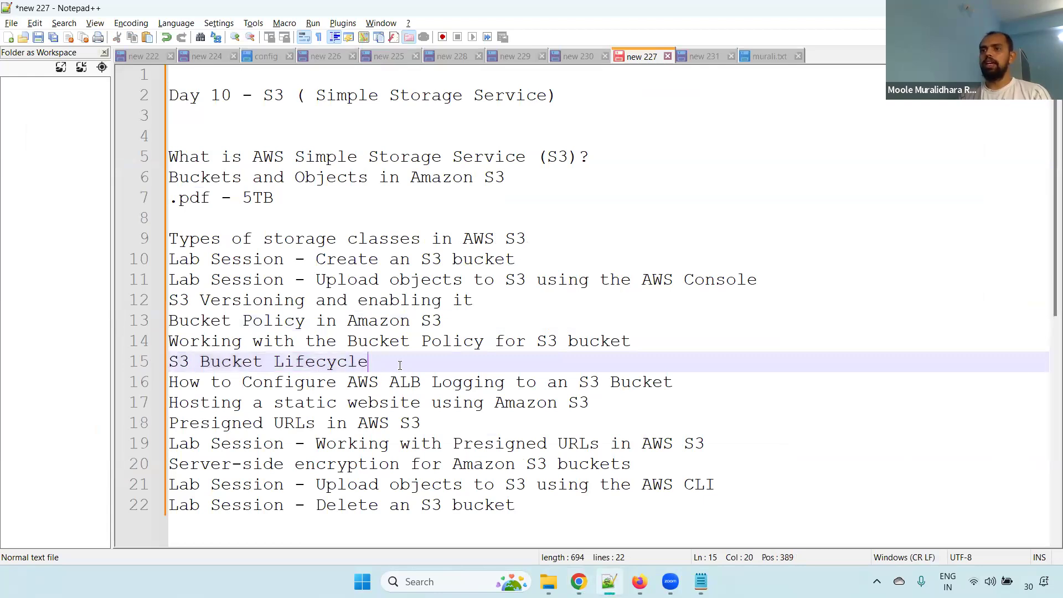
Back in Chrome, open the devops bucket's lifecycle rules and start creating a lifecycle rule
{"action": "key", "text": "alt+Tab"}
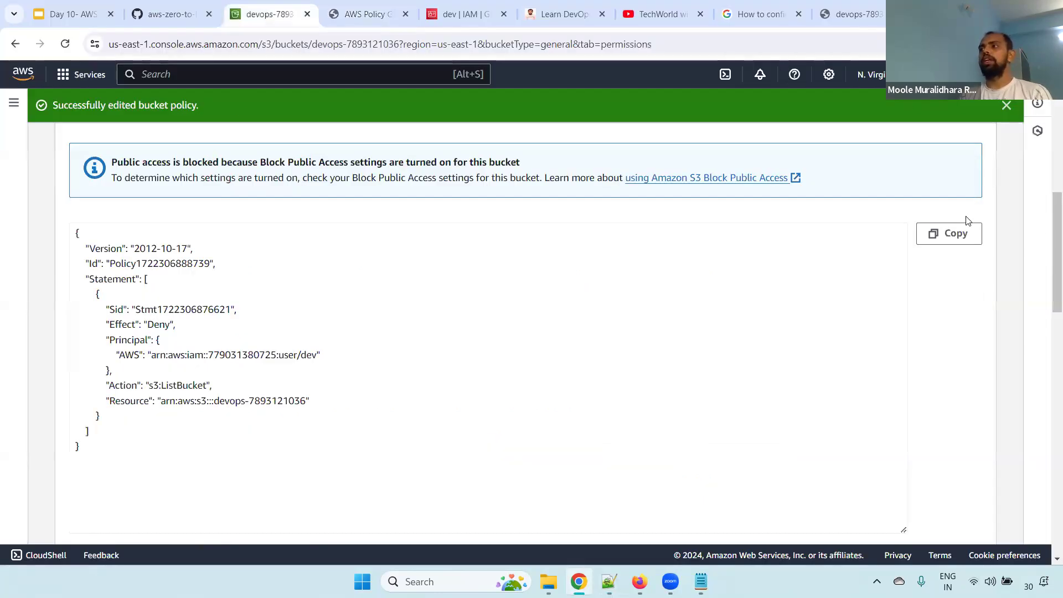
{"action": "scroll", "coordinate": [1055, 249], "scroll_direction": "up", "scroll_amount": 8}
{"action": "left_click", "coordinate": [79, 183]}
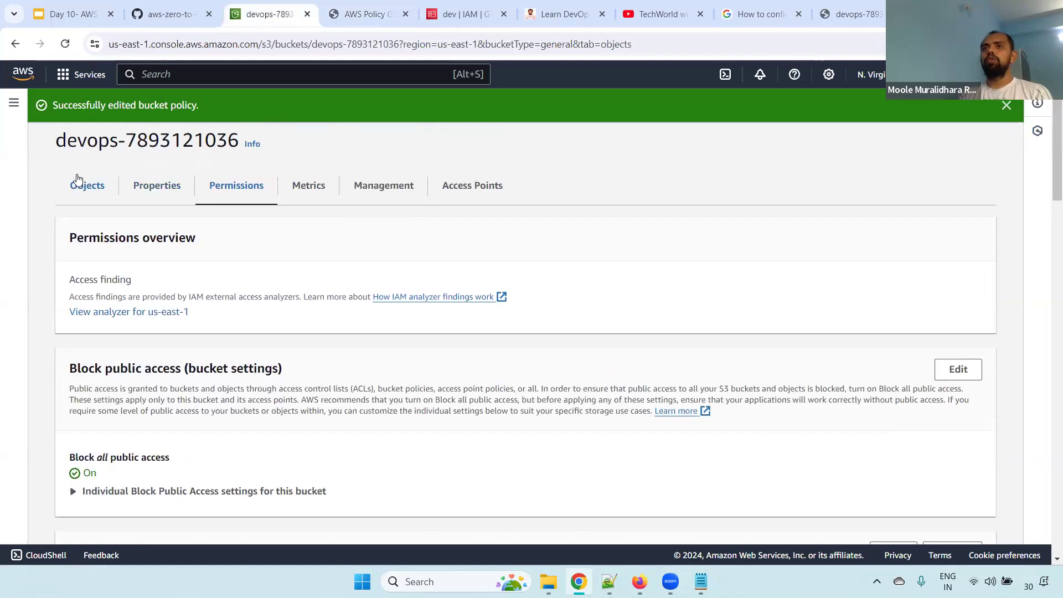
{"action": "left_click", "coordinate": [390, 190]}
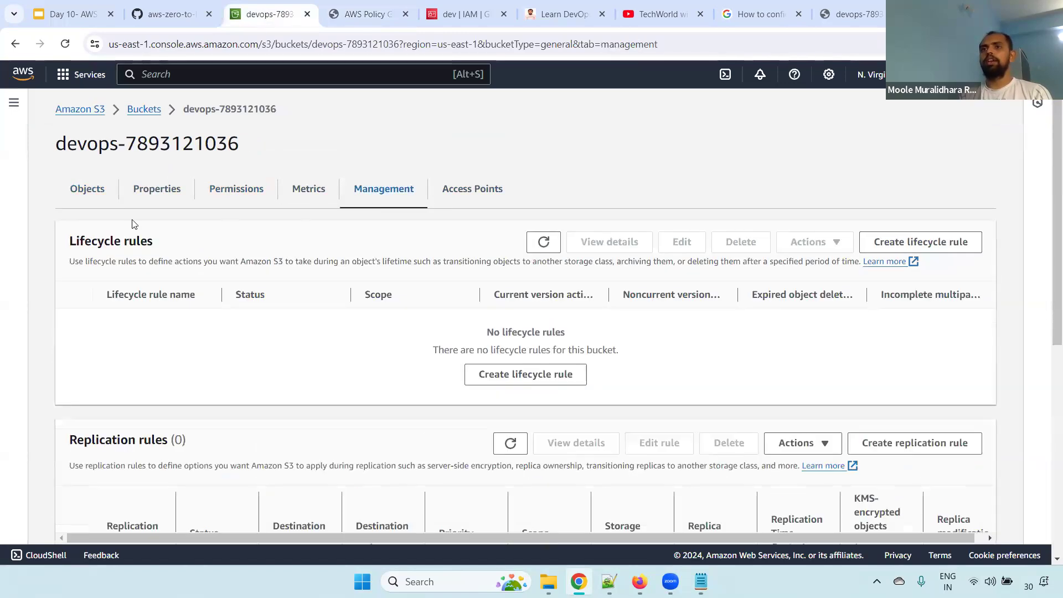
{"action": "left_click_drag", "start_coordinate": [69, 240], "coordinate": [183, 245]}
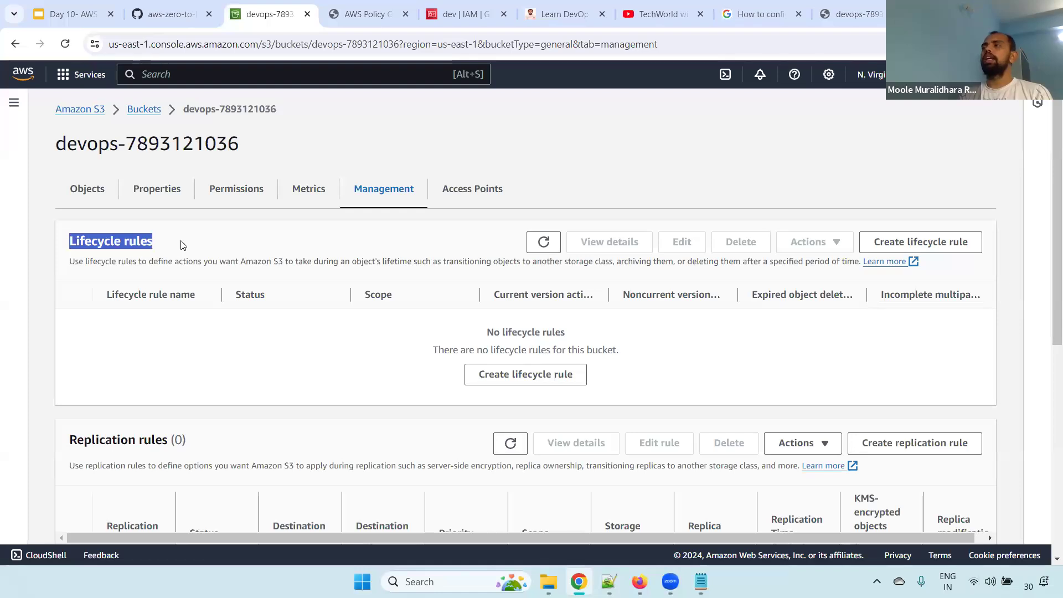
{"action": "left_click", "coordinate": [533, 380]}
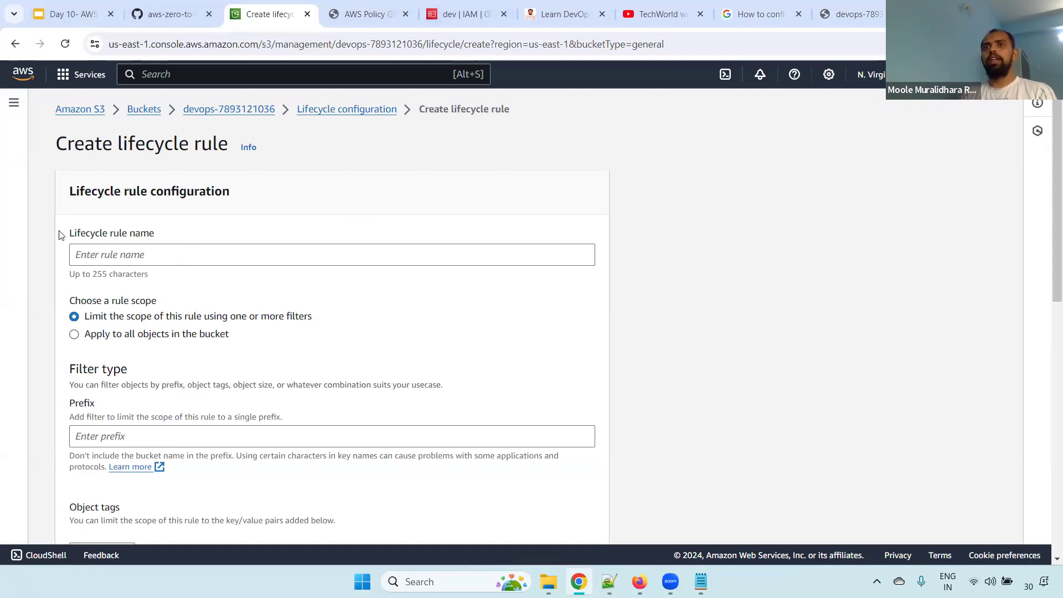
Name the devops bucket's new lifecycle rule move-to-ia-after-30-days
{"action": "left_click_drag", "start_coordinate": [68, 236], "coordinate": [160, 242]}
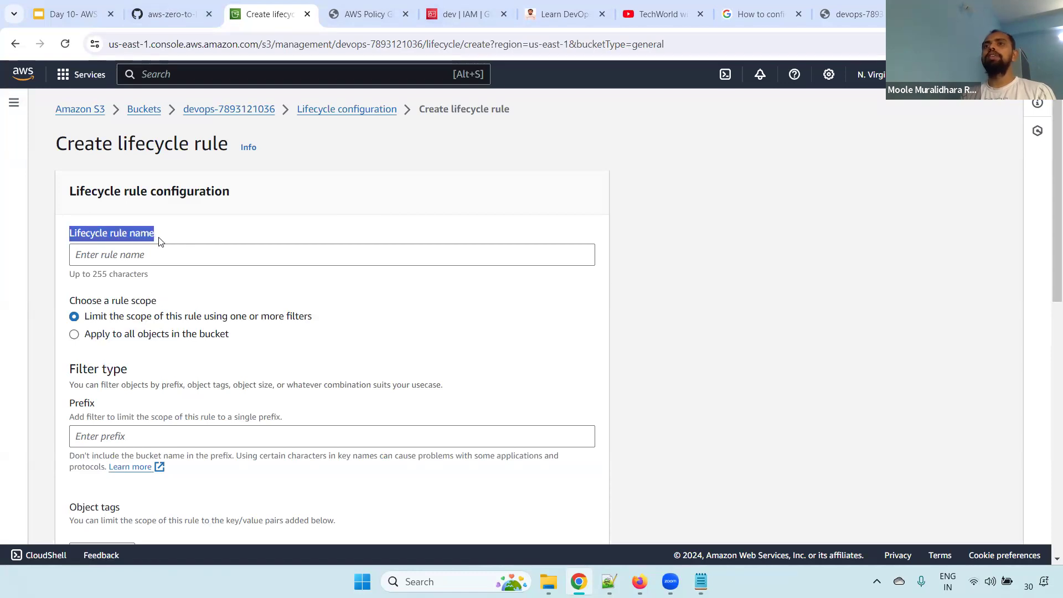
{"action": "left_click", "coordinate": [126, 255]}
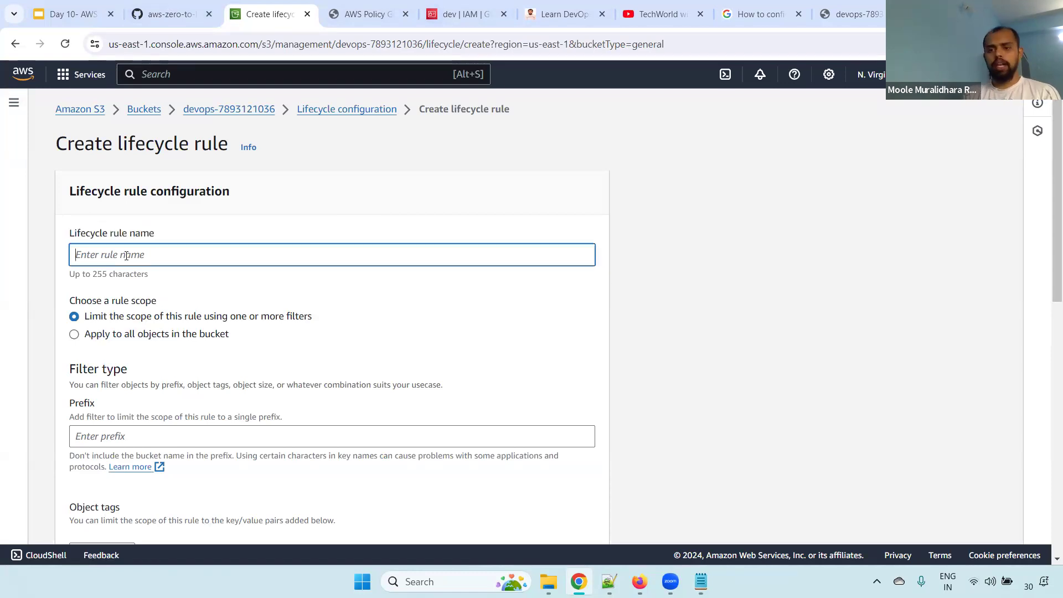
{"action": "type", "text": "move-to"}
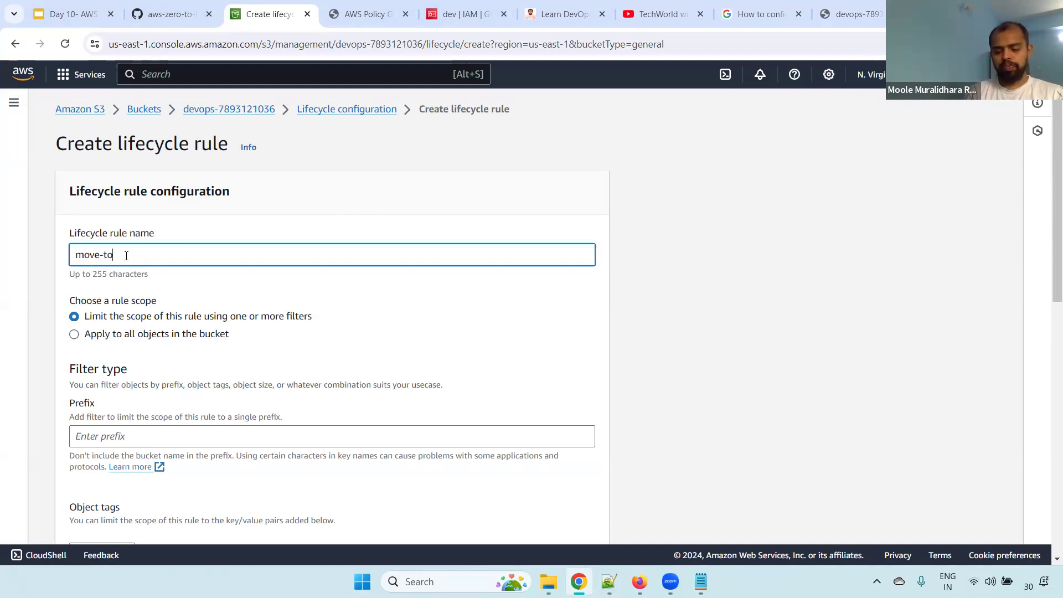
{"action": "type", "text": "-ia-after-3"}
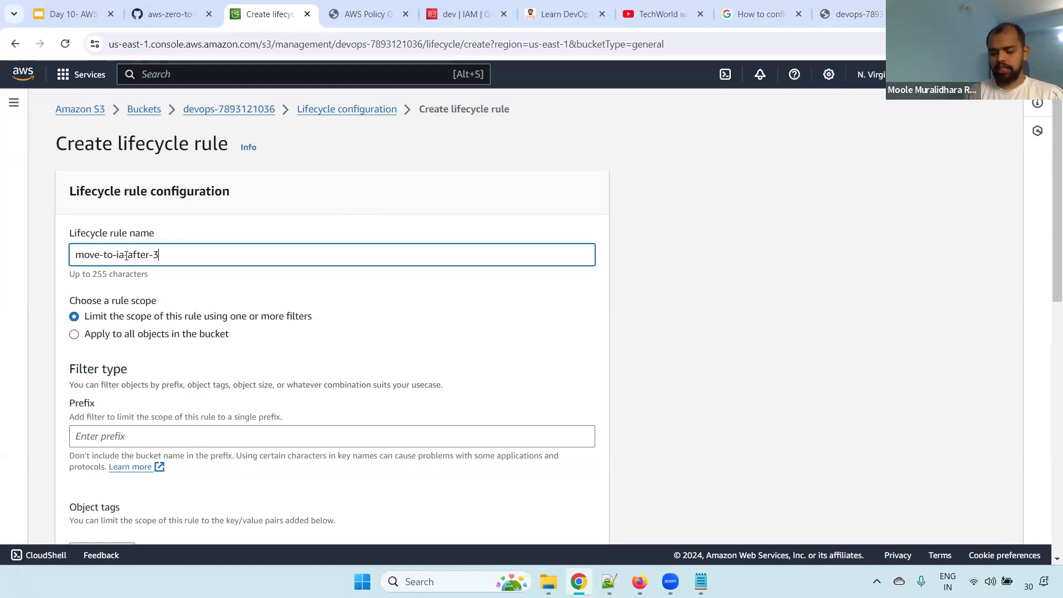
{"action": "type", "text": "0-days"}
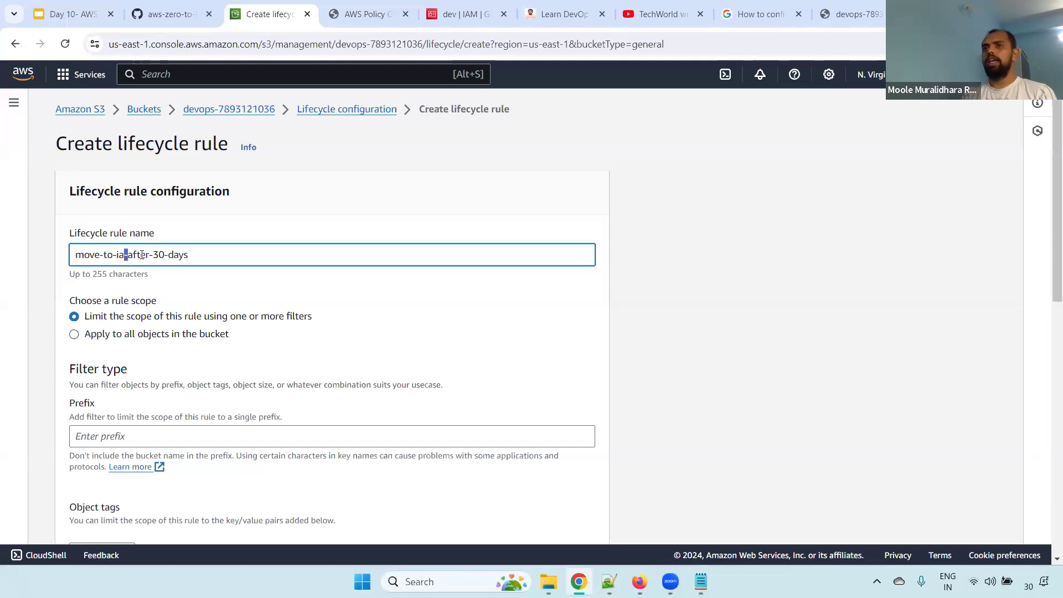
{"action": "double_click", "coordinate": [120, 255]}
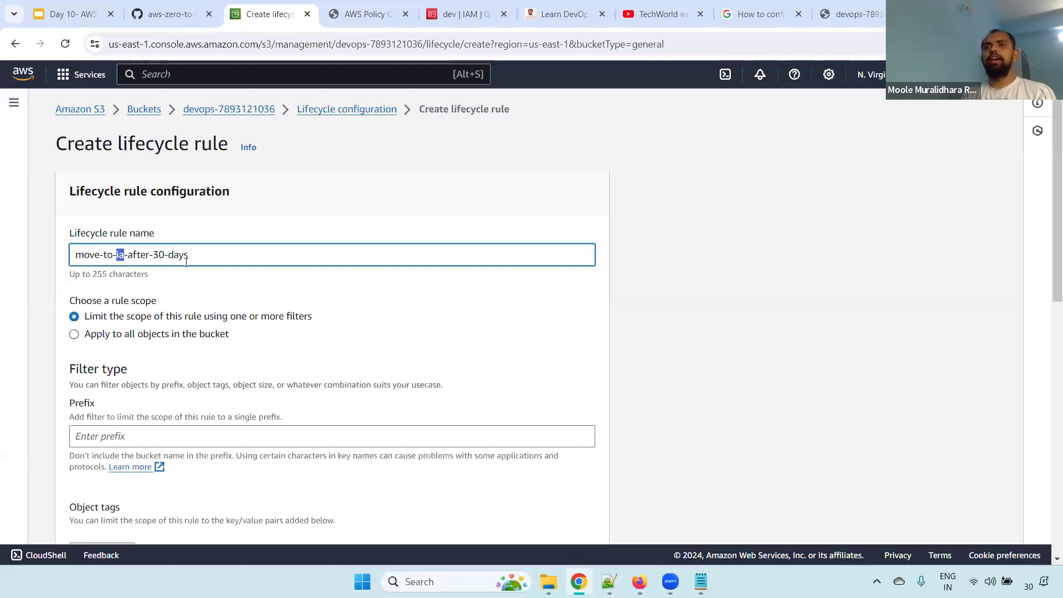
{"action": "left_click_drag", "start_coordinate": [218, 260], "coordinate": [67, 260]}
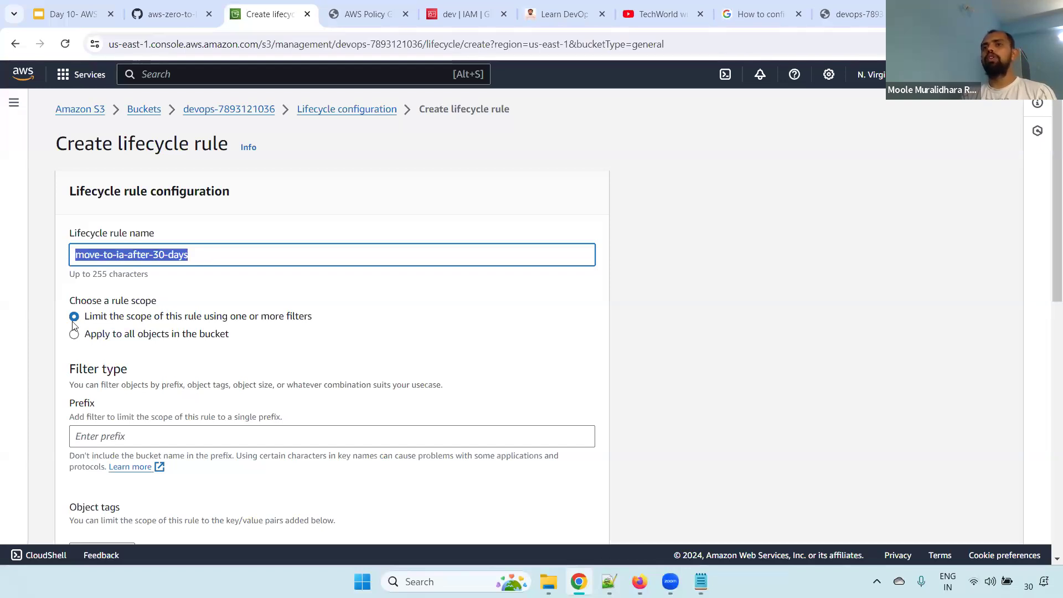
Try the devops rule scope that covers all objects, restore the filter-limited scope, and review the filter type section
{"action": "left_click_drag", "start_coordinate": [71, 305], "coordinate": [186, 299]}
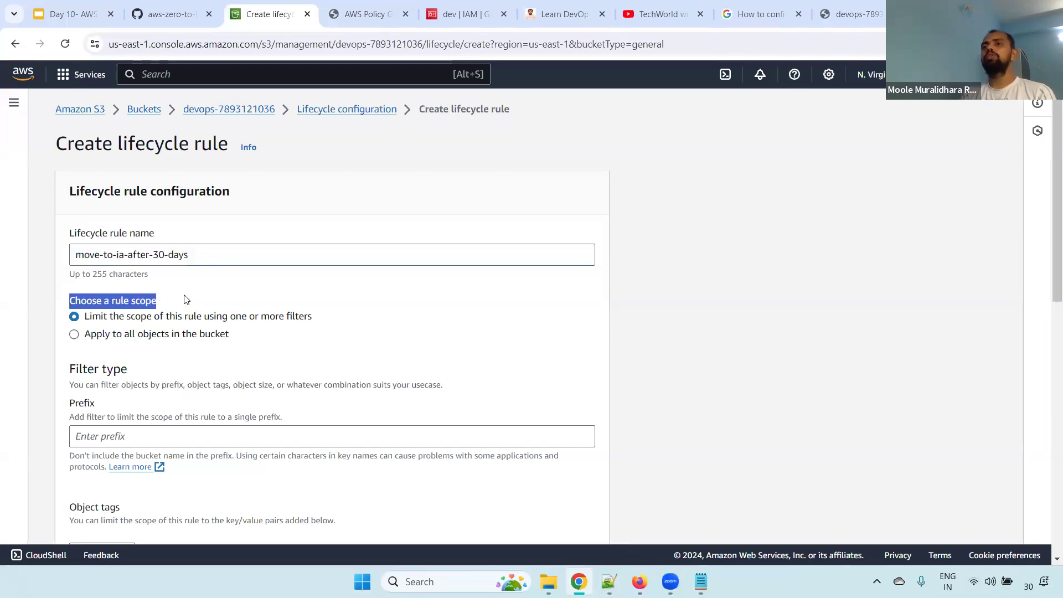
{"action": "left_click", "coordinate": [106, 335]}
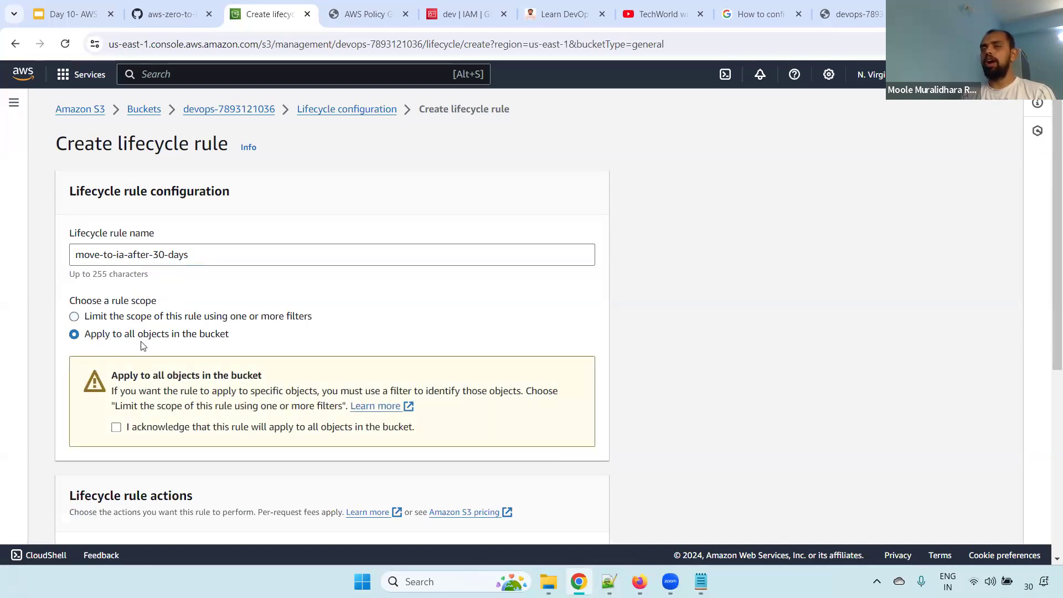
{"action": "left_click", "coordinate": [129, 318]}
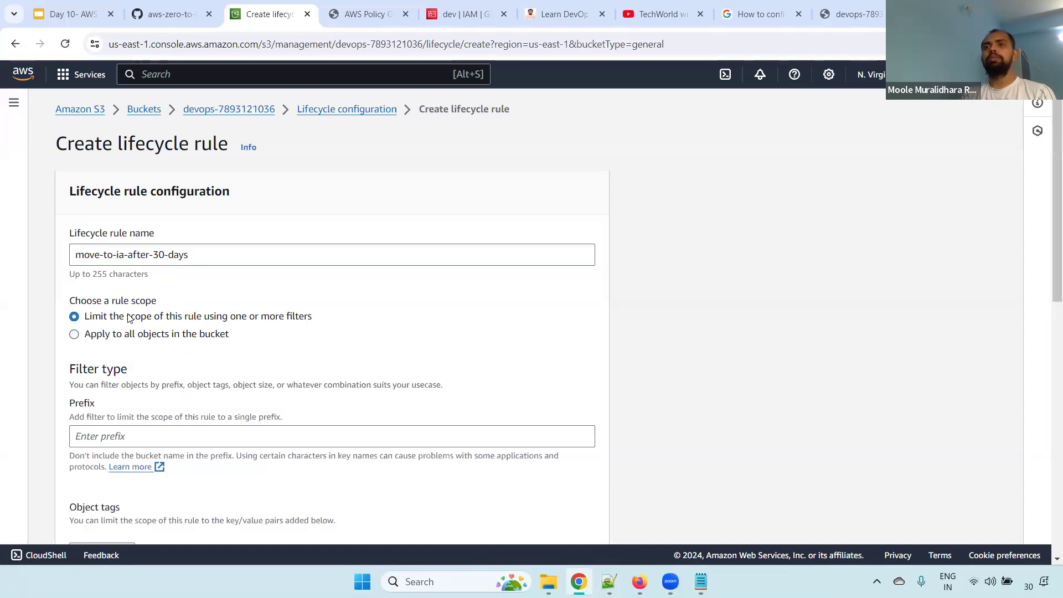
{"action": "scroll", "coordinate": [1049, 238], "scroll_direction": "down", "scroll_amount": 3}
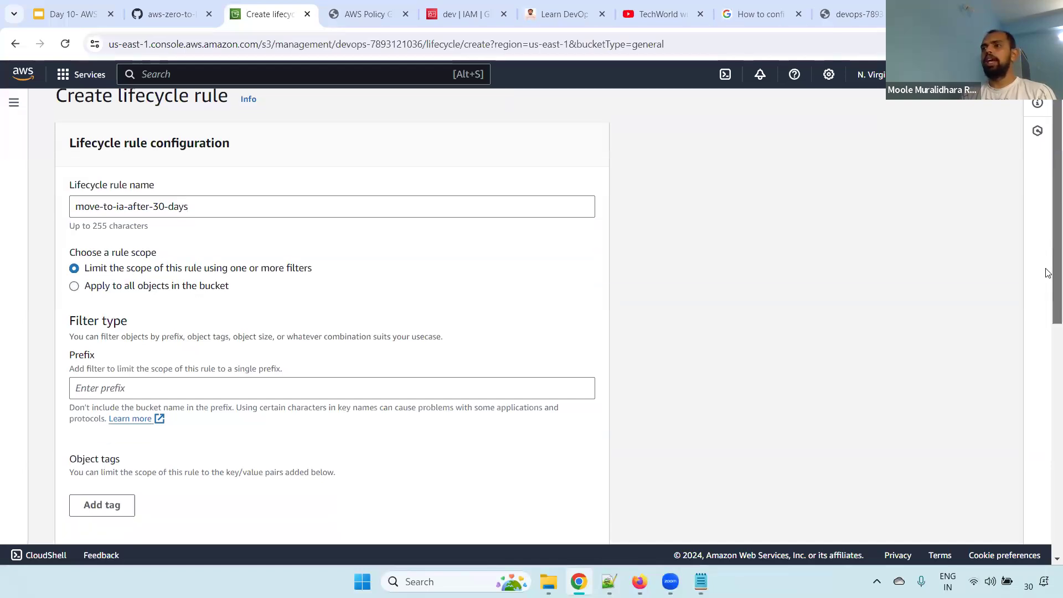
{"action": "left_click", "coordinate": [152, 300]}
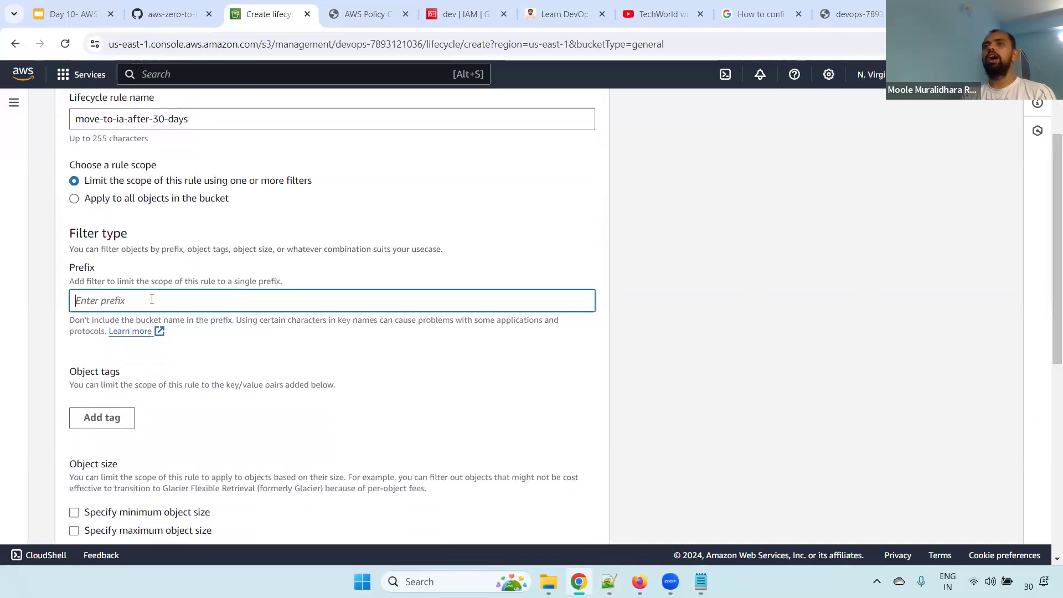
{"action": "left_click_drag", "start_coordinate": [69, 235], "coordinate": [175, 244]}
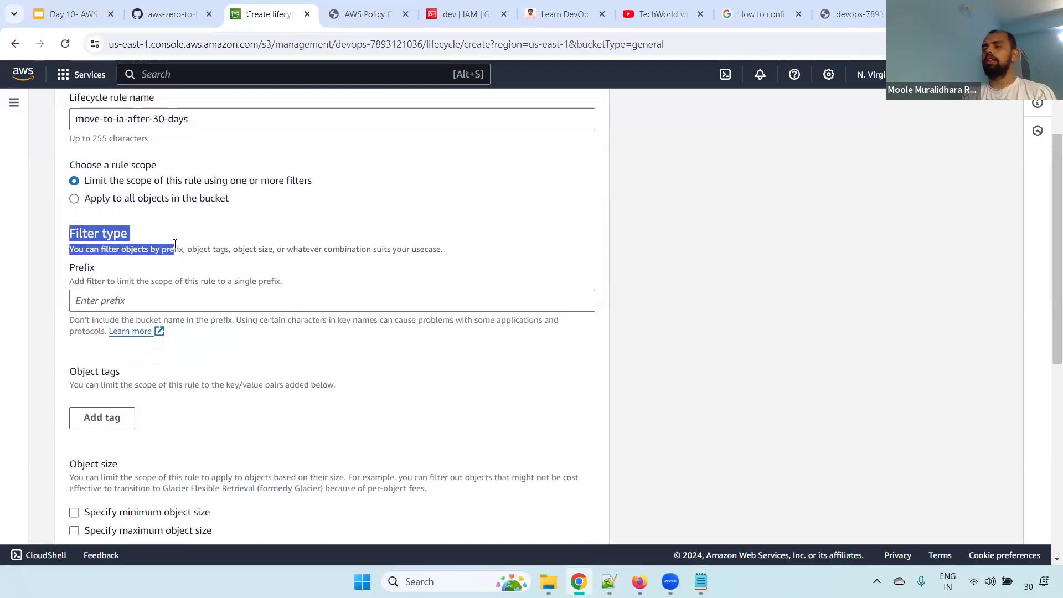
{"action": "left_click", "coordinate": [669, 470]}
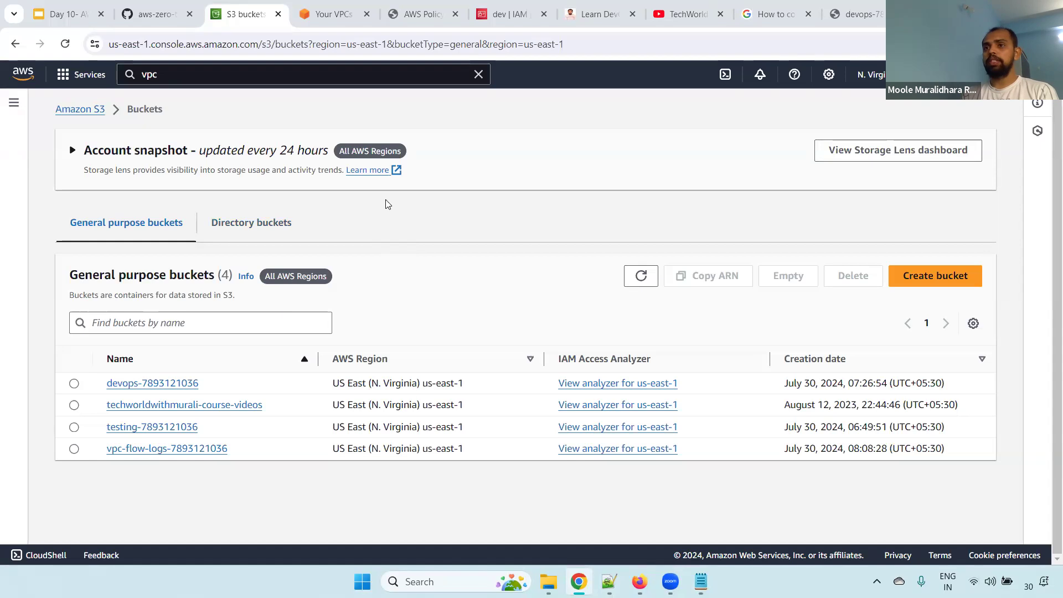
Open the vpc-flow-logs bucket, browse through AWSLogs into the account folder, and refresh its object list
{"action": "left_click_drag", "start_coordinate": [260, 452], "coordinate": [99, 451]}
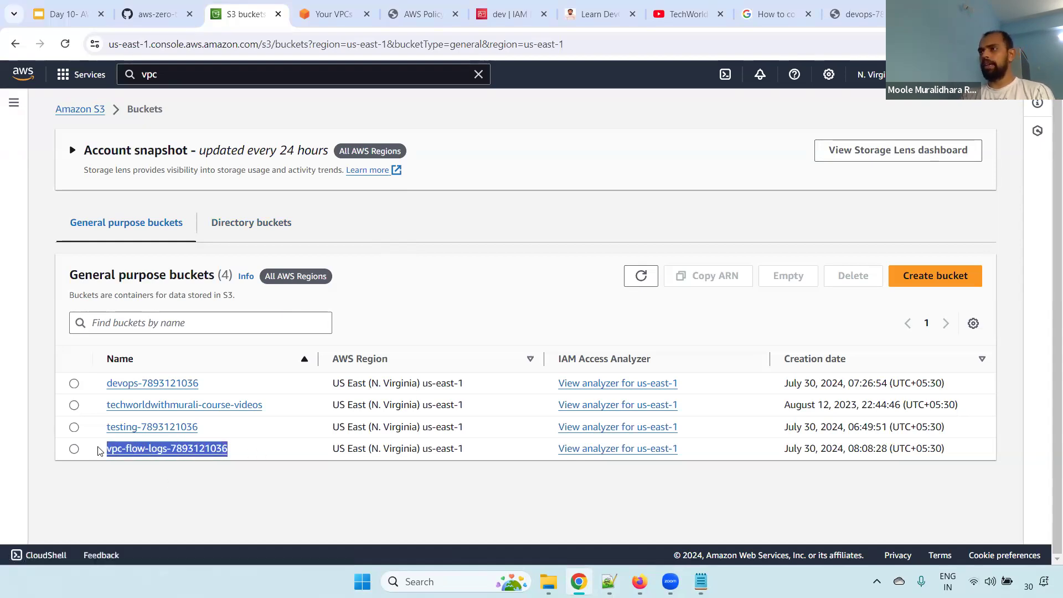
{"action": "left_click", "coordinate": [193, 452]}
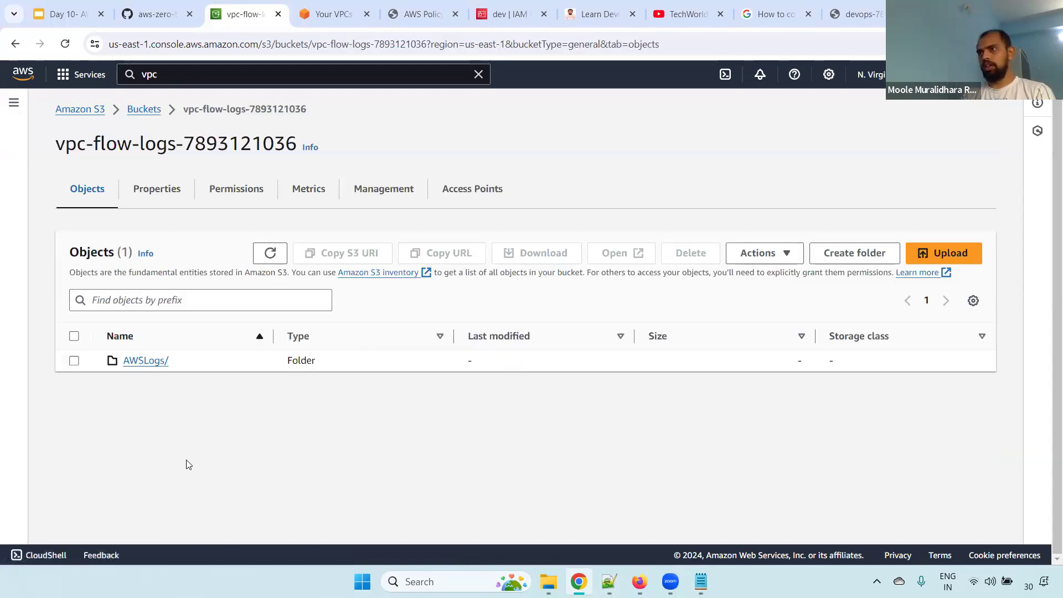
{"action": "left_click", "coordinate": [150, 362]}
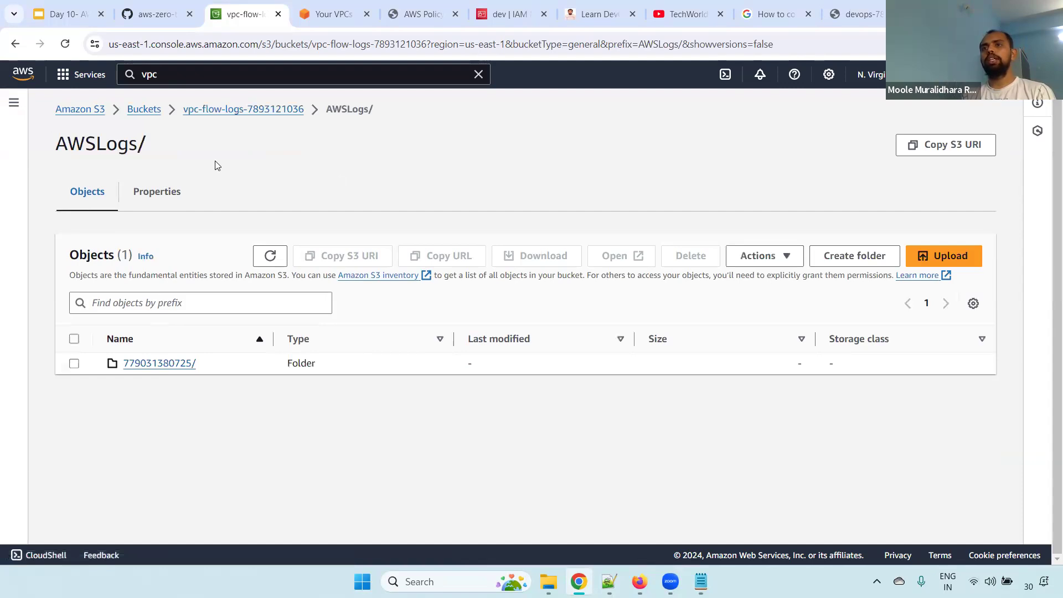
{"action": "left_click", "coordinate": [148, 370]}
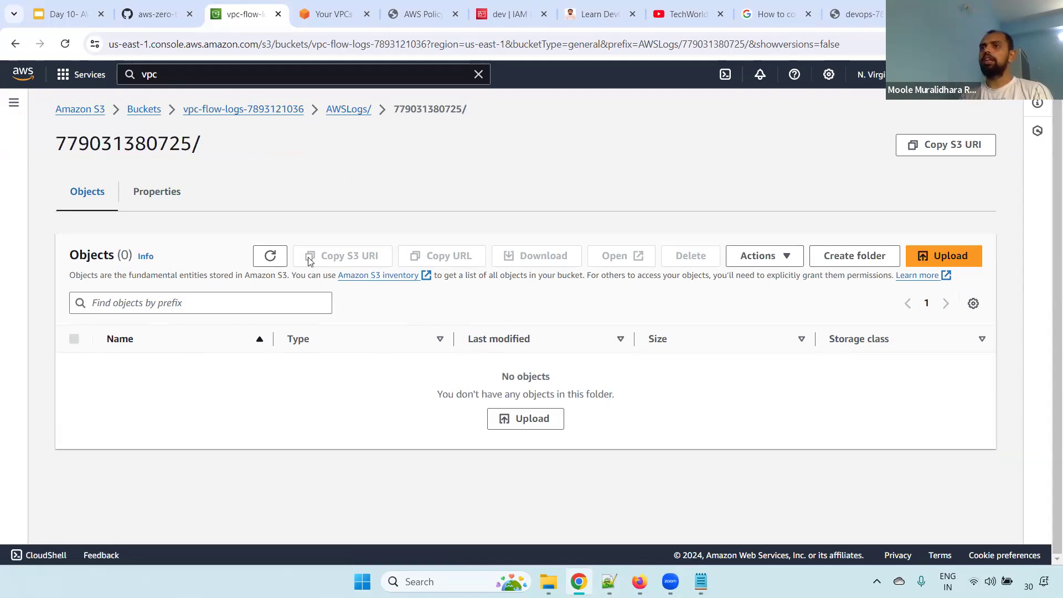
{"action": "left_click", "coordinate": [270, 256]}
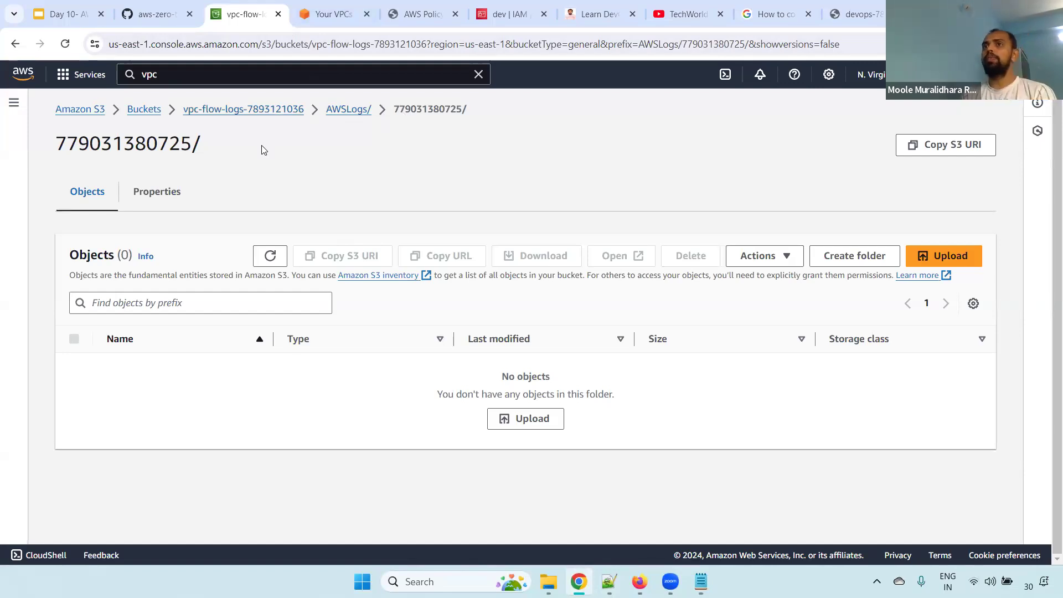
Return to the vpc-flow-logs bucket, open its lifecycle rules, and start creating a lifecycle rule
{"action": "left_click", "coordinate": [256, 120]}
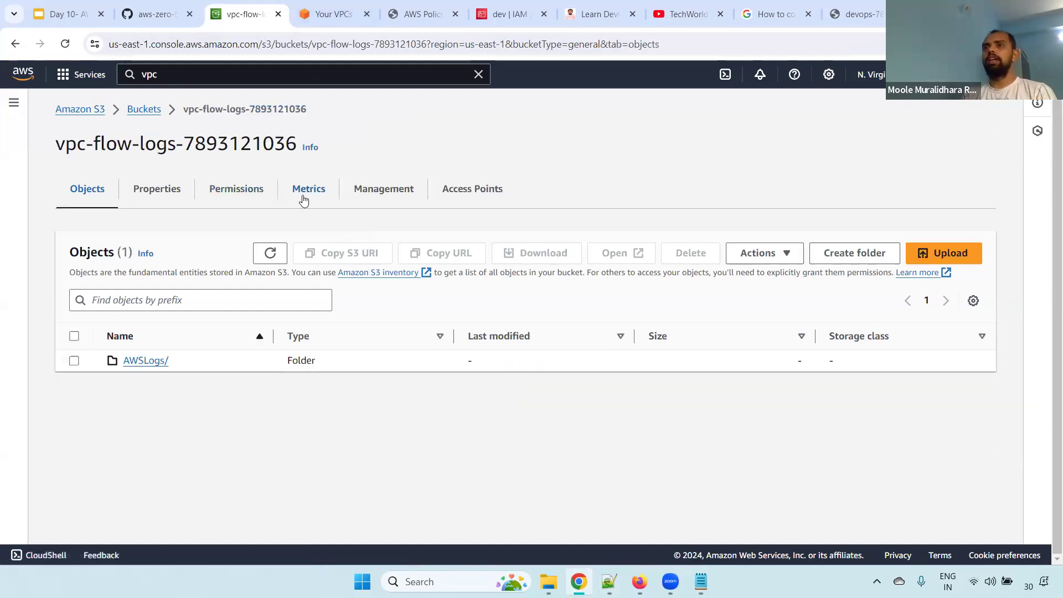
{"action": "left_click", "coordinate": [171, 191]}
{"action": "left_click", "coordinate": [385, 189]}
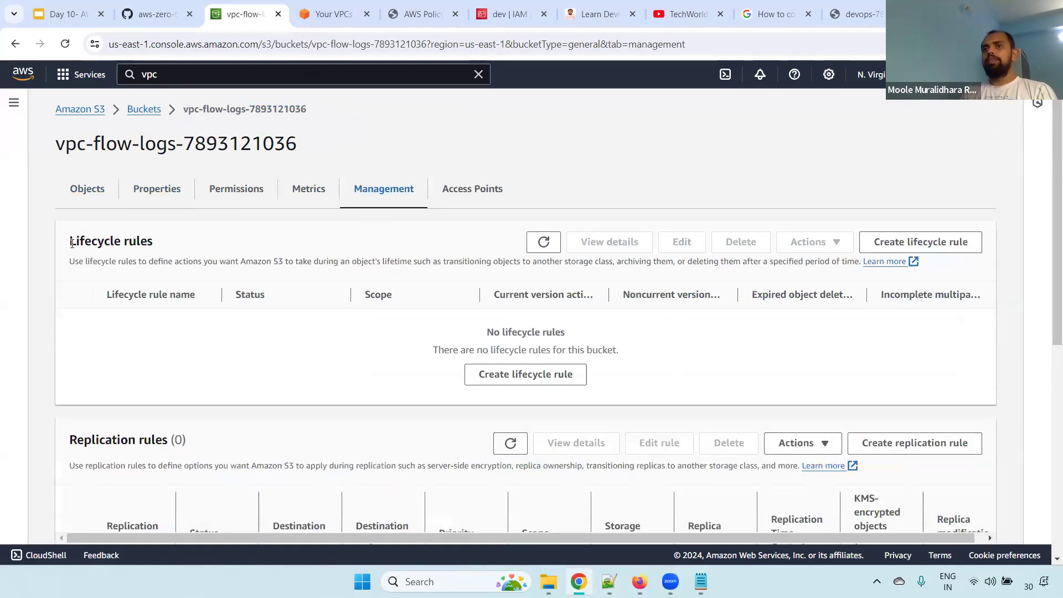
{"action": "left_click_drag", "start_coordinate": [71, 241], "coordinate": [153, 242]}
{"action": "left_click", "coordinate": [527, 375]}
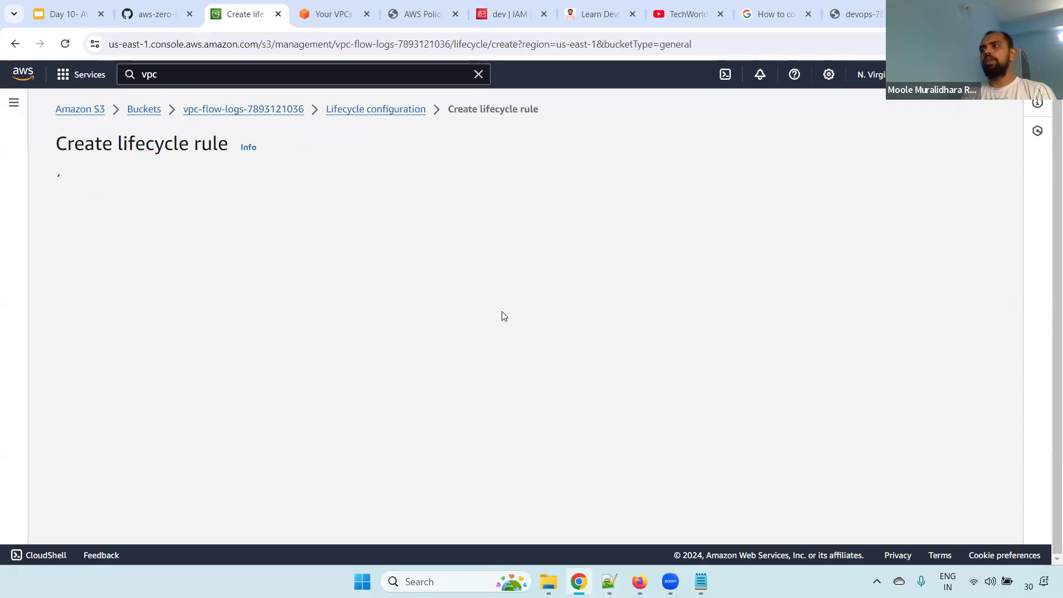
Name the vpc-flow-logs bucket's lifecycle rule move-to-ia-after-30-days
{"action": "left_click", "coordinate": [143, 250]}
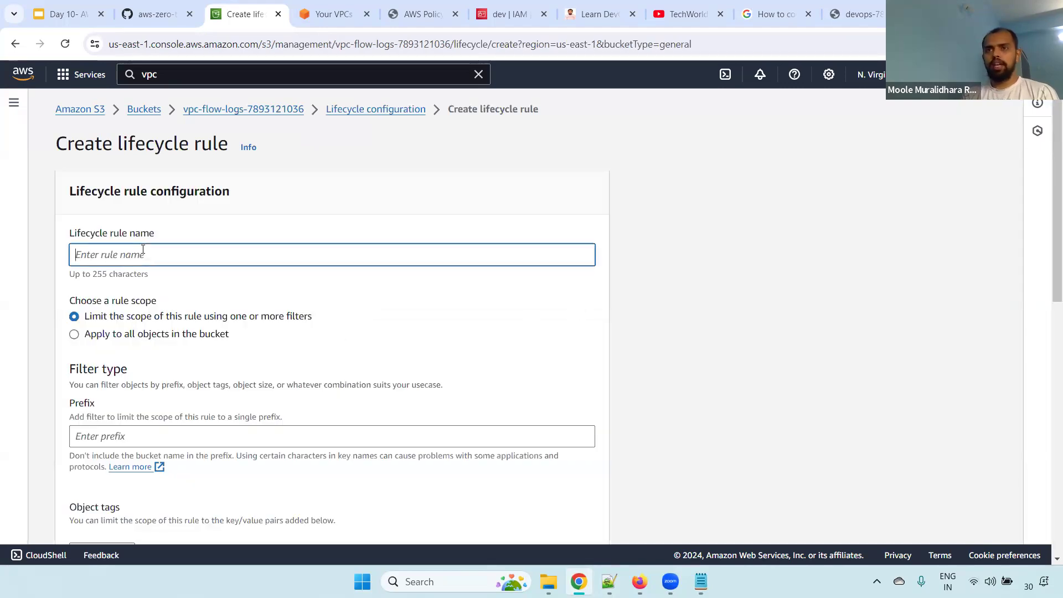
{"action": "type", "text": "move"}
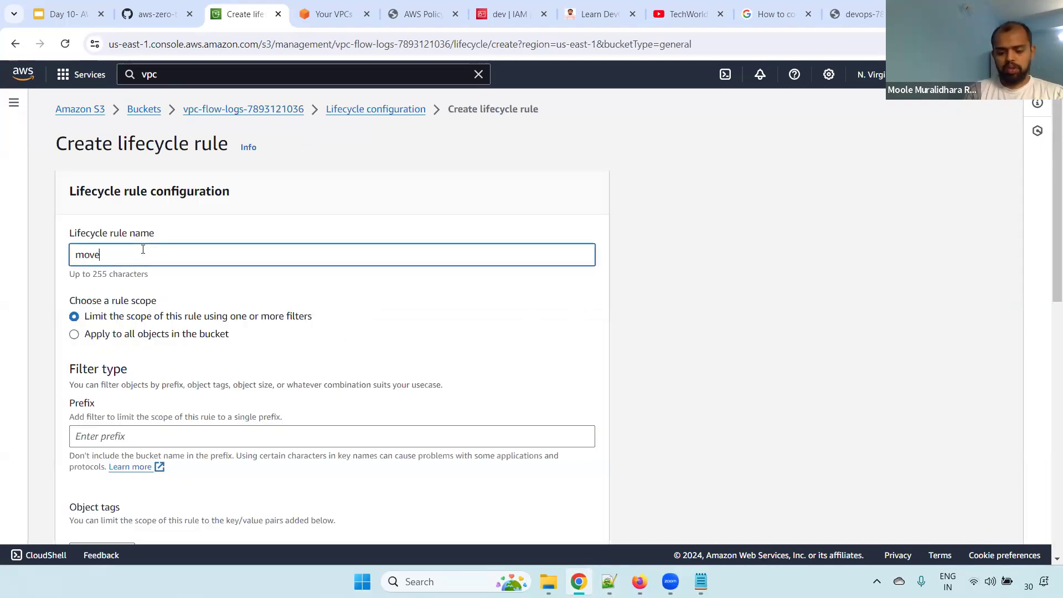
{"action": "type", "text": "-to-ia"}
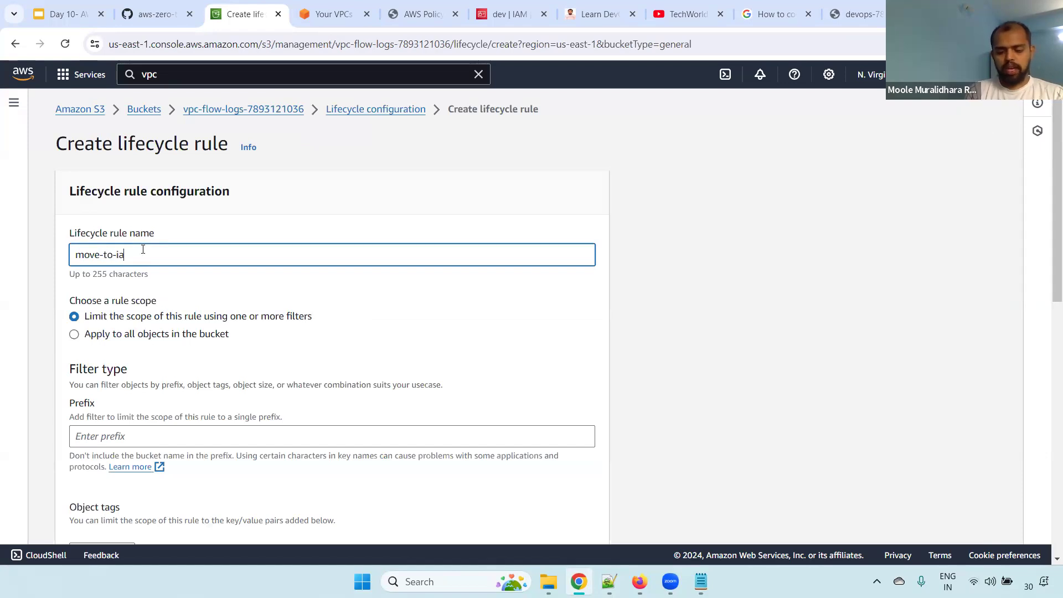
{"action": "type", "text": "-after-30-days"}
{"action": "key", "text": "ctrl+a"}
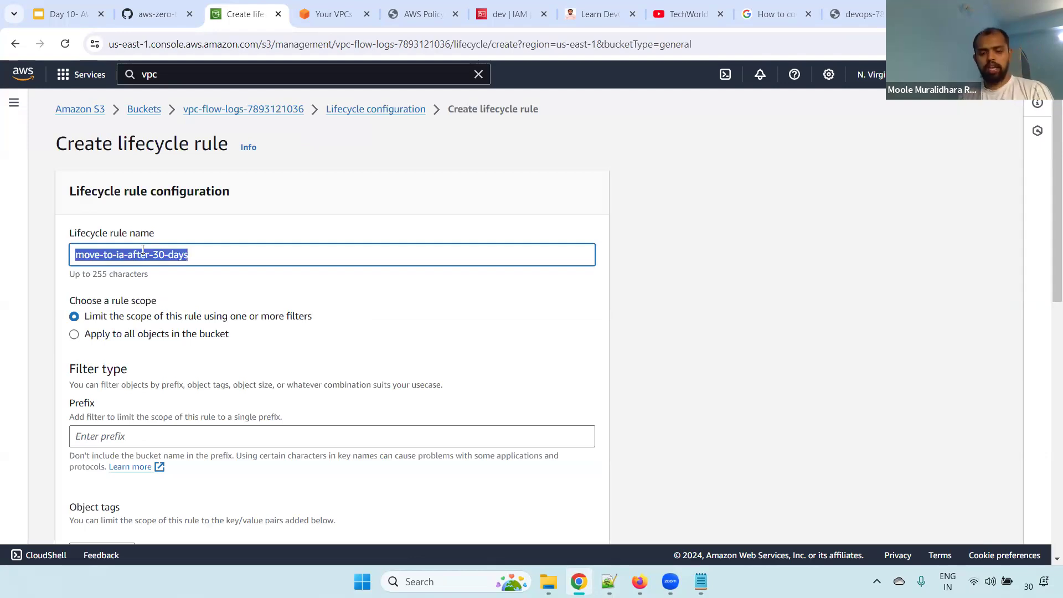
Try applying the rule to all objects, restore the filter-limited scope, and review the prefix filter
{"action": "left_click", "coordinate": [84, 340]}
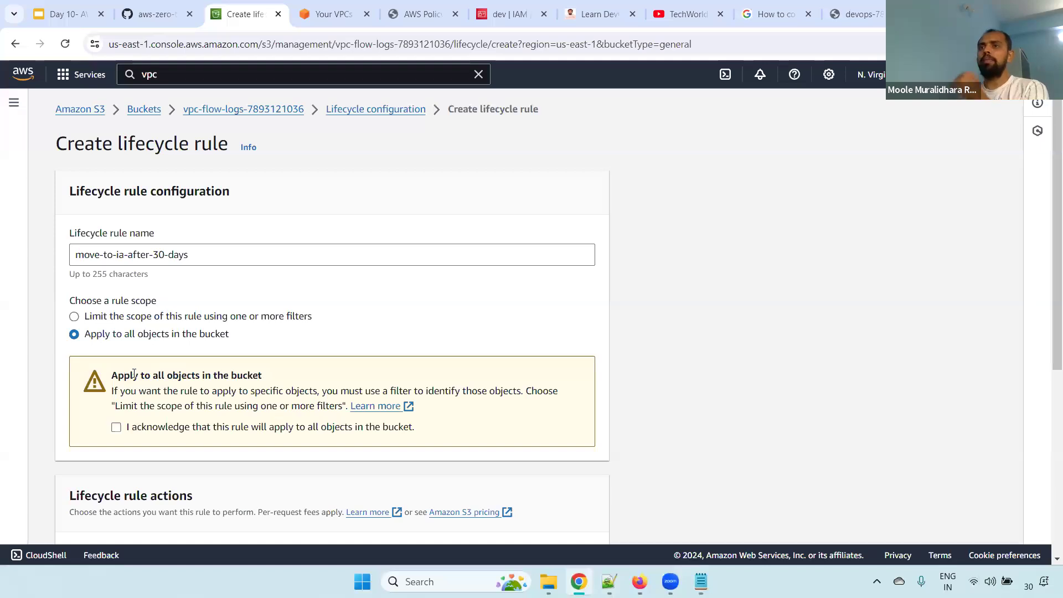
{"action": "left_click", "coordinate": [95, 320]}
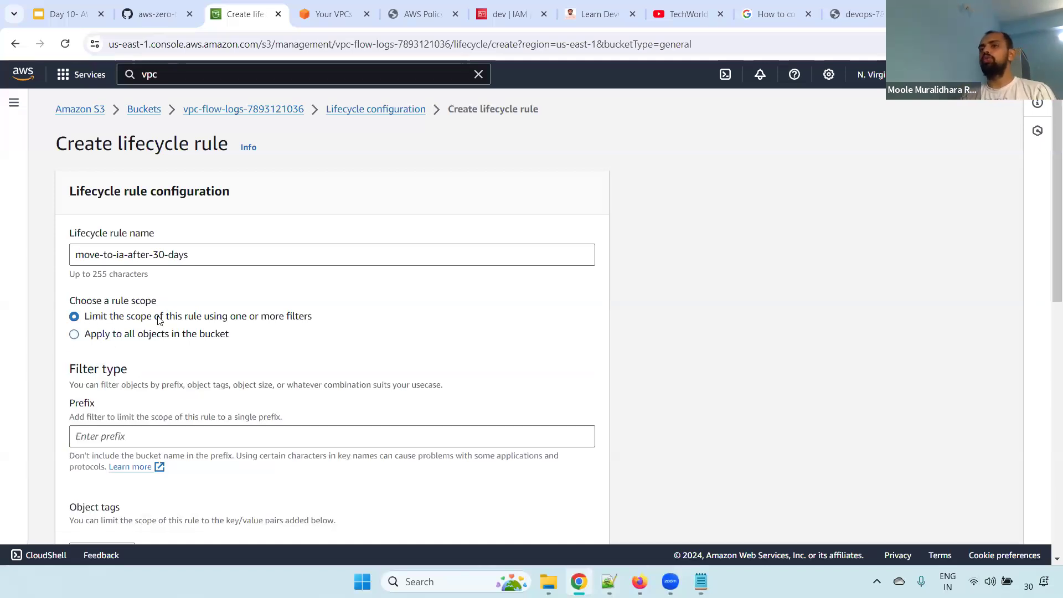
{"action": "scroll", "coordinate": [897, 283], "scroll_direction": "down", "scroll_amount": 3}
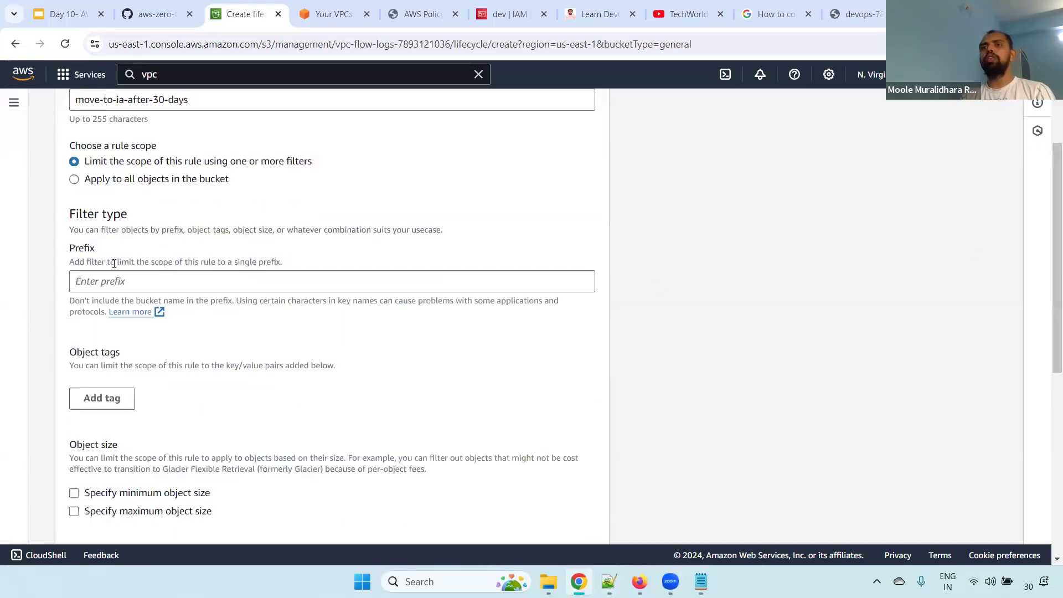
{"action": "left_click_drag", "start_coordinate": [69, 248], "coordinate": [140, 259]}
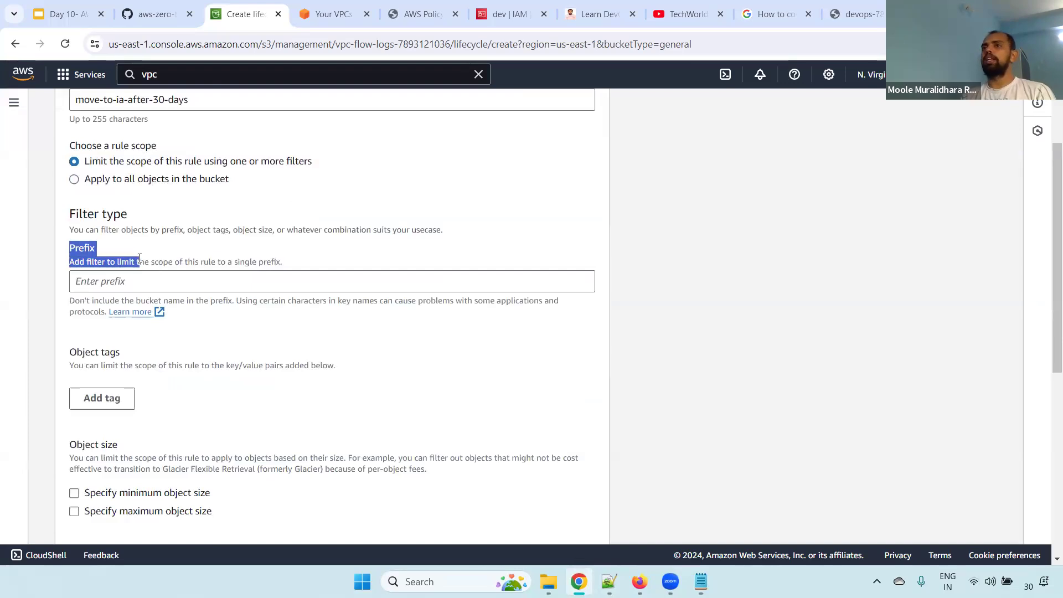
Duplicate the rule's browser tab and, in the copy, open the account folder under AWSLogs in the vpc-flow-logs bucket
{"action": "right_click", "coordinate": [231, 15]}
{"action": "left_click", "coordinate": [296, 131]}
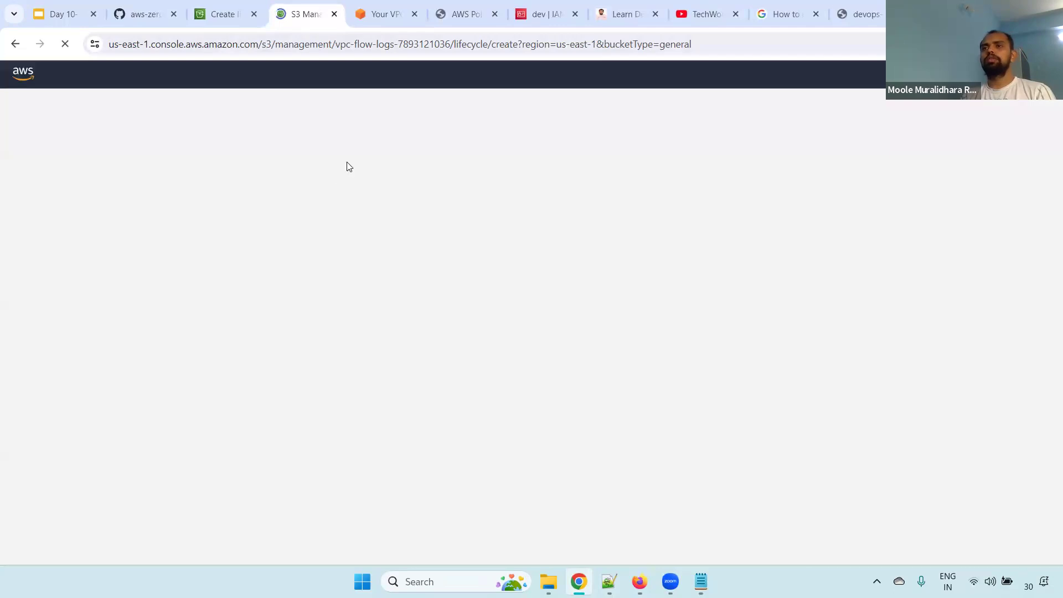
{"action": "left_click", "coordinate": [260, 111]}
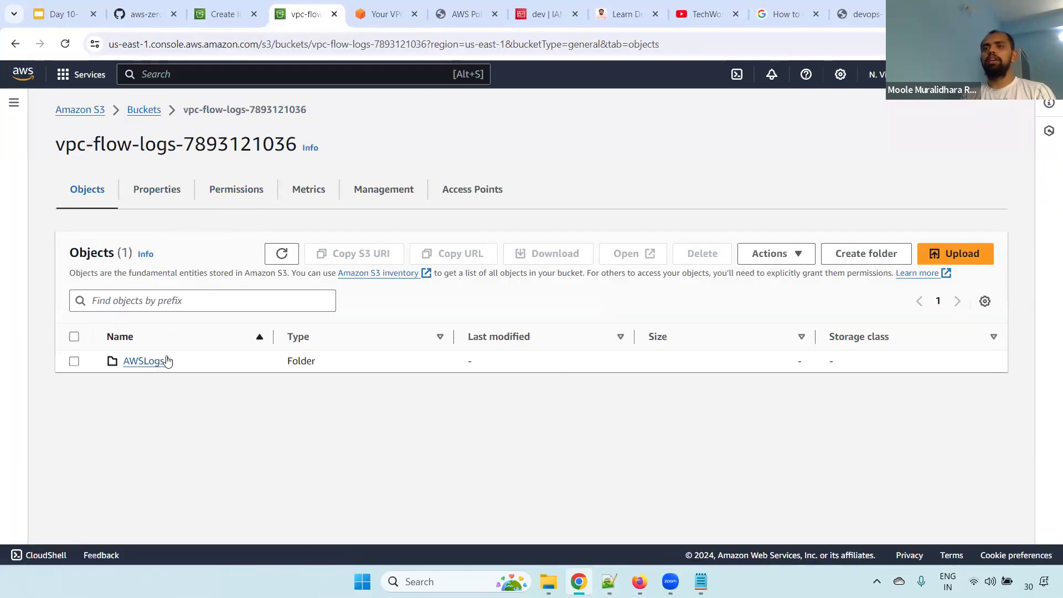
{"action": "left_click", "coordinate": [155, 363]}
{"action": "left_click", "coordinate": [150, 370]}
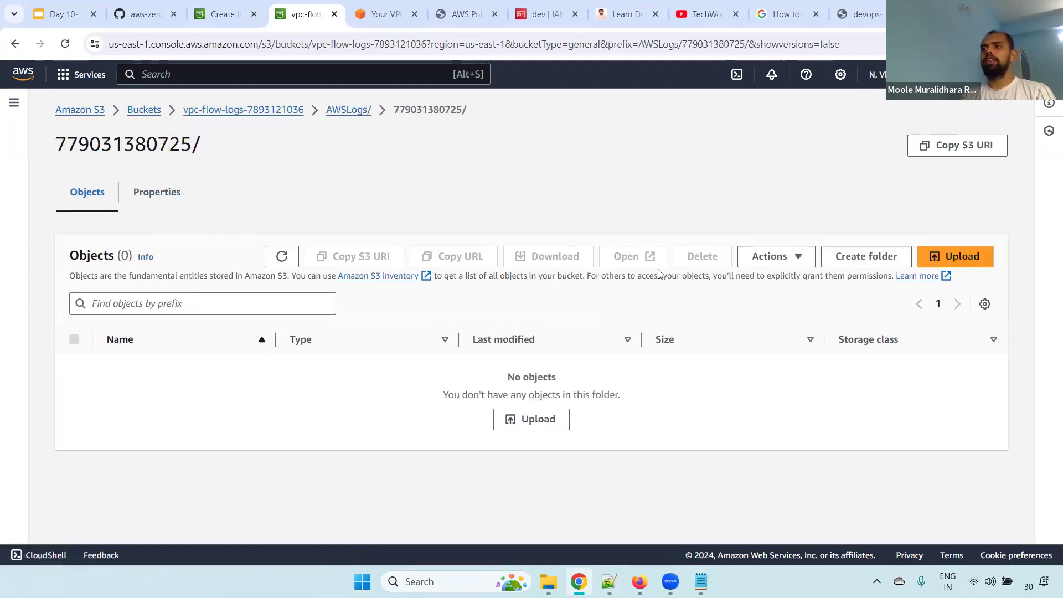
Refresh the account folder's object list, open its properties, and copy the S3 URI part that follows the bucket name
{"action": "left_click", "coordinate": [282, 256]}
{"action": "left_click", "coordinate": [177, 200]}
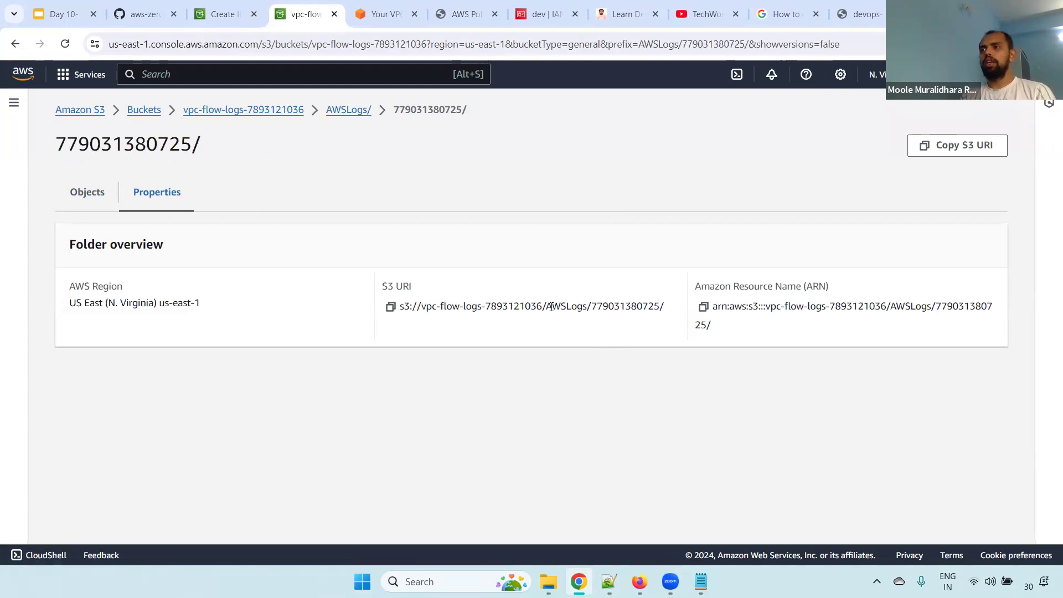
{"action": "left_click_drag", "start_coordinate": [545, 306], "coordinate": [672, 315]}
{"action": "key", "text": "ctrl+c"}
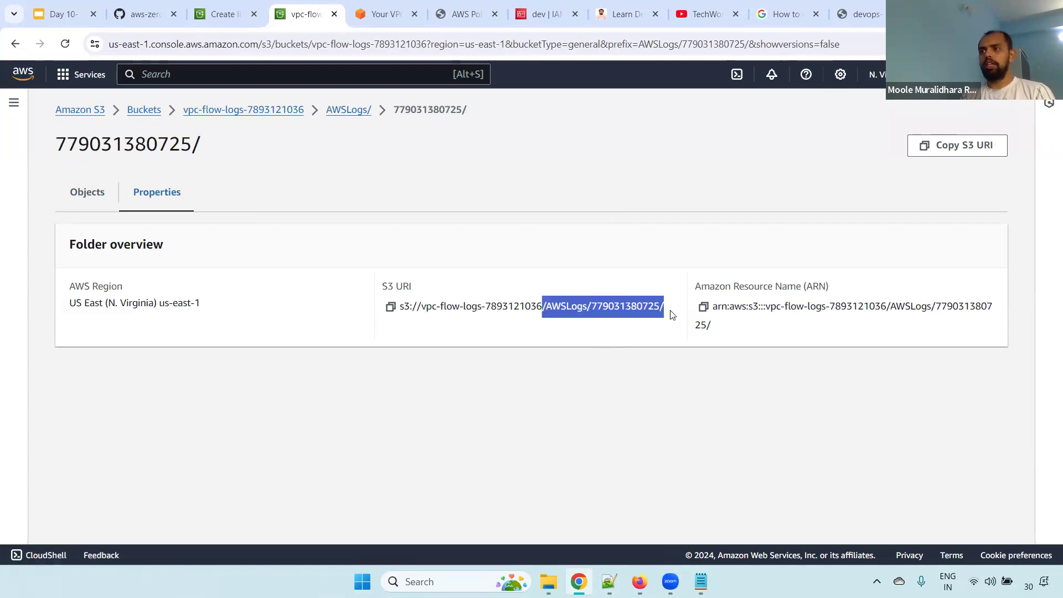
In the lifecycle rule, set the prefix filter to the copied AWSLogs account path followed by us-east-1/*
{"action": "left_click", "coordinate": [222, 14]}
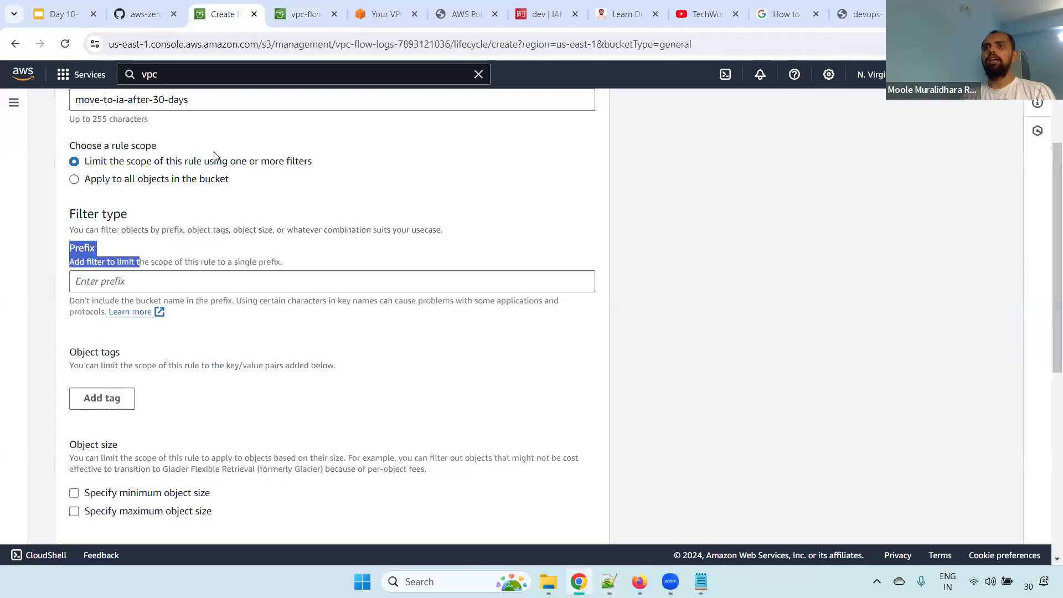
{"action": "left_click", "coordinate": [165, 288]}
{"action": "key", "text": "ctrl+v"}
{"action": "type", "text": "us-wes"}
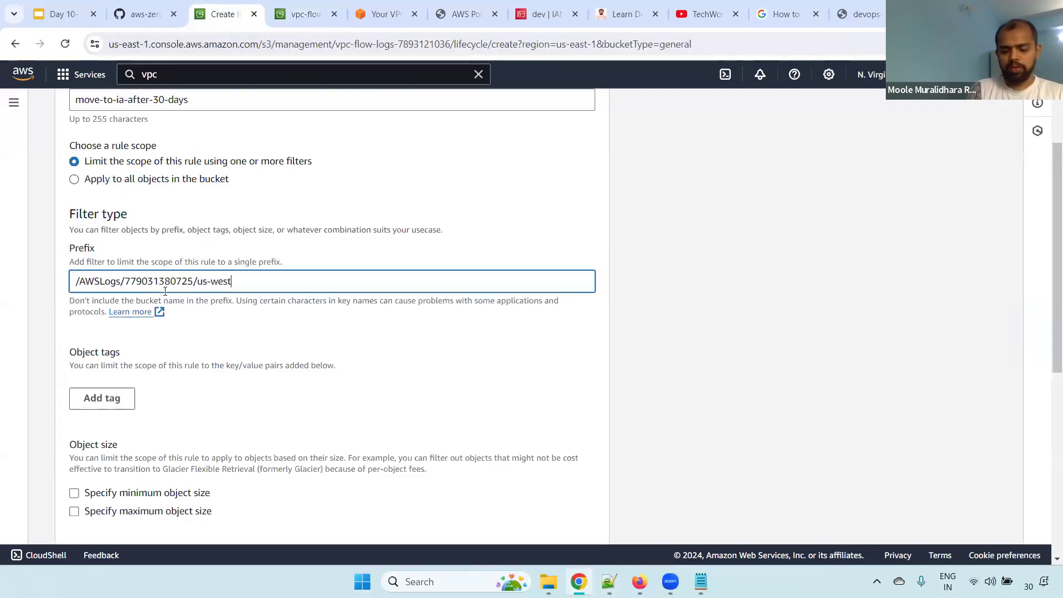
{"action": "key", "text": "BackSpace"}
{"action": "key", "text": "BackSpace"}
{"action": "key", "text": "BackSpace"}
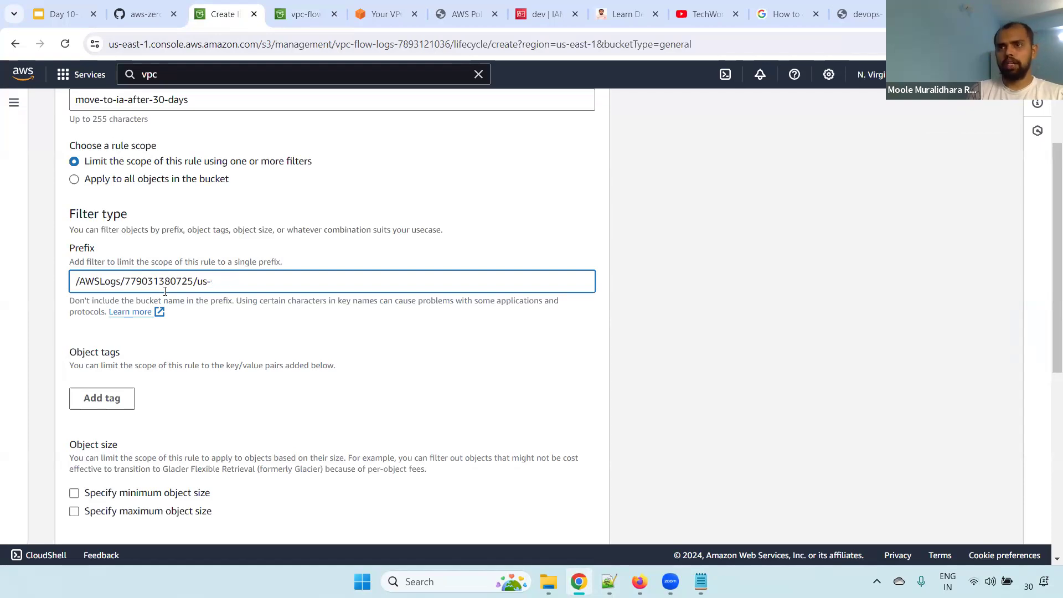
{"action": "type", "text": "east-1/*"}
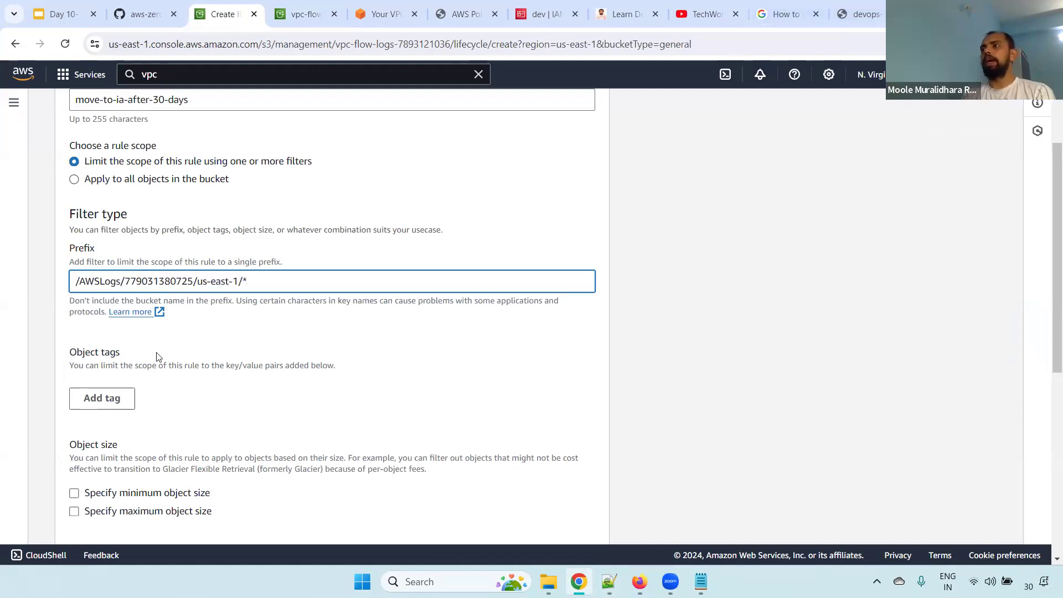
Review the lifecycle rule's prefix path, its us-east-1/* ending, and the rule name
{"action": "left_click_drag", "start_coordinate": [245, 281], "coordinate": [53, 283]}
{"action": "left_click", "coordinate": [241, 281]}
{"action": "left_click_drag", "start_coordinate": [197, 281], "coordinate": [286, 286]}
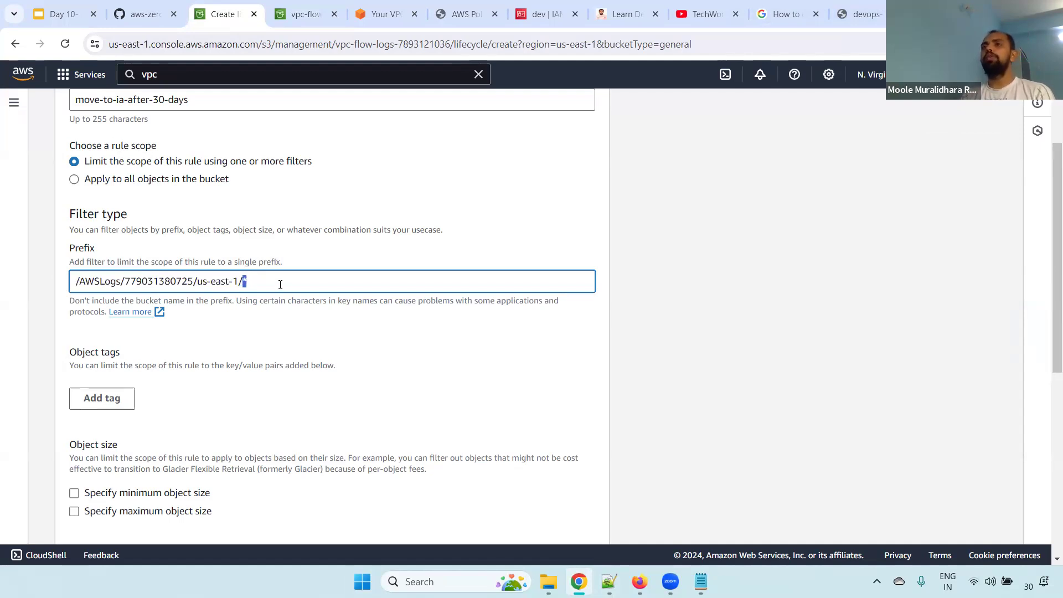
{"action": "left_click_drag", "start_coordinate": [117, 101], "coordinate": [132, 111]}
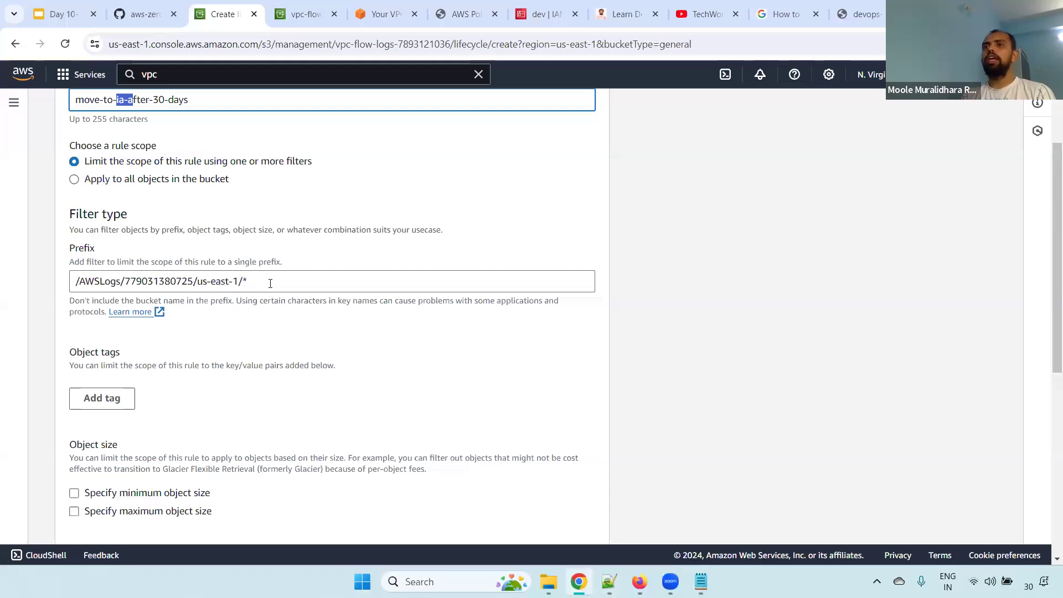
{"action": "left_click_drag", "start_coordinate": [252, 283], "coordinate": [44, 288]}
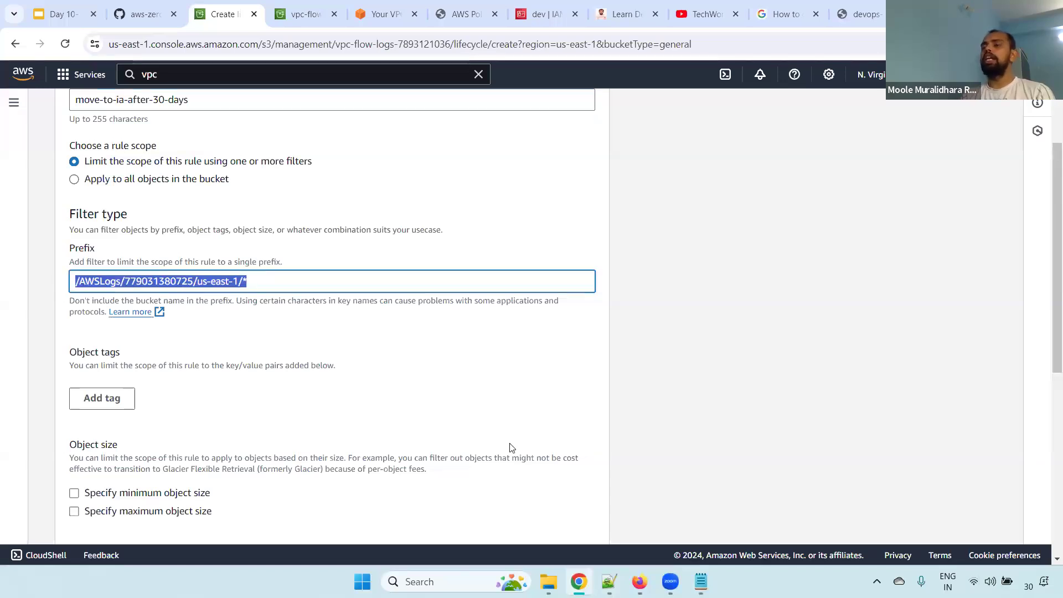
Check the VPC's flow logs, and review the account folder's S3 URI and refreshed object list in the vpc-flow-logs bucket
{"action": "left_click", "coordinate": [294, 9]}
{"action": "left_click", "coordinate": [372, 4]}
{"action": "left_click", "coordinate": [431, 420]}
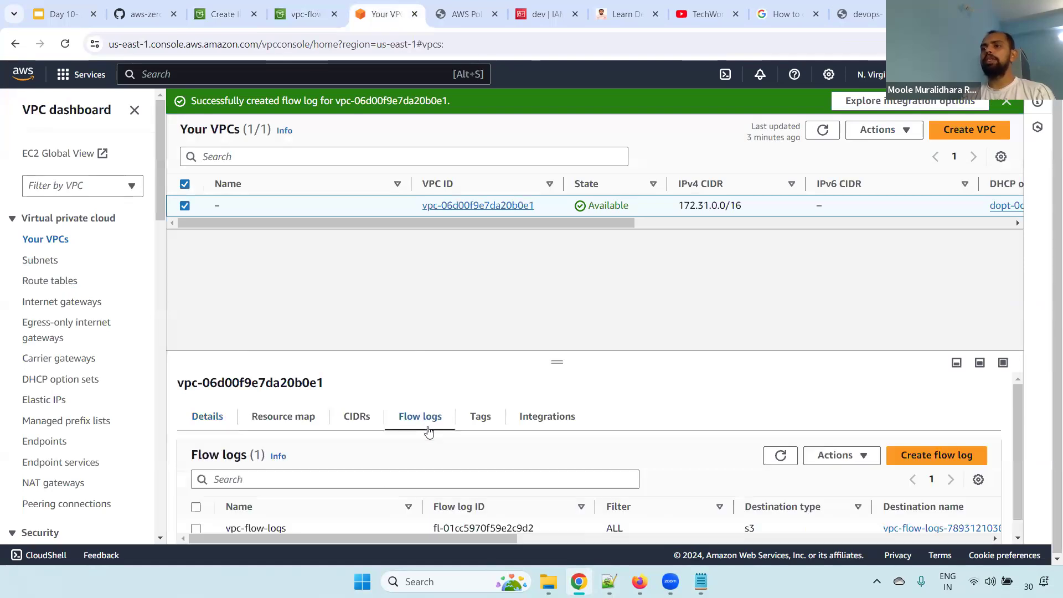
{"action": "left_click", "coordinate": [230, 12]}
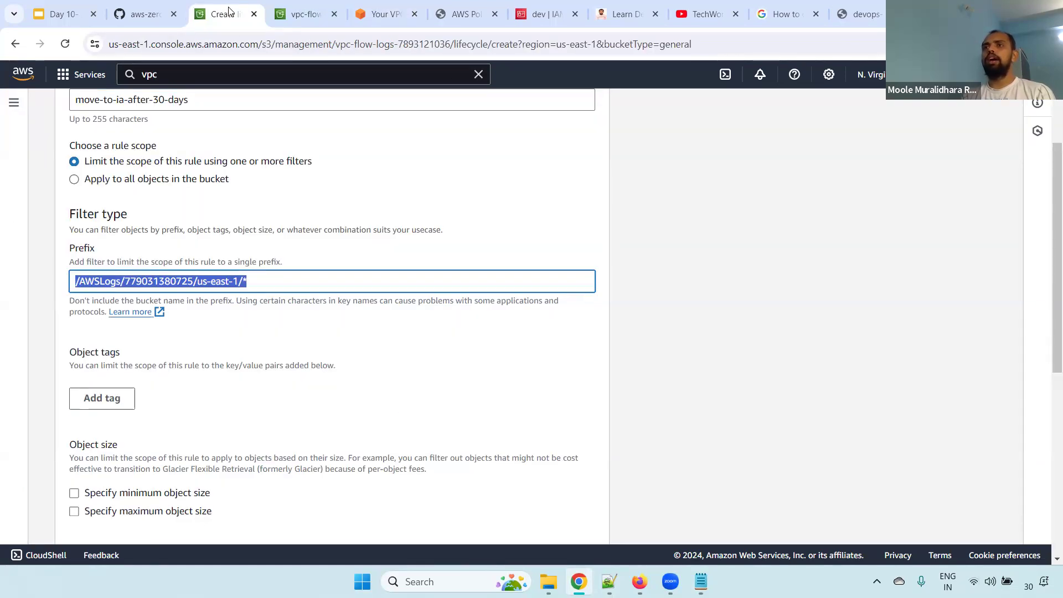
{"action": "left_click", "coordinate": [302, 4]}
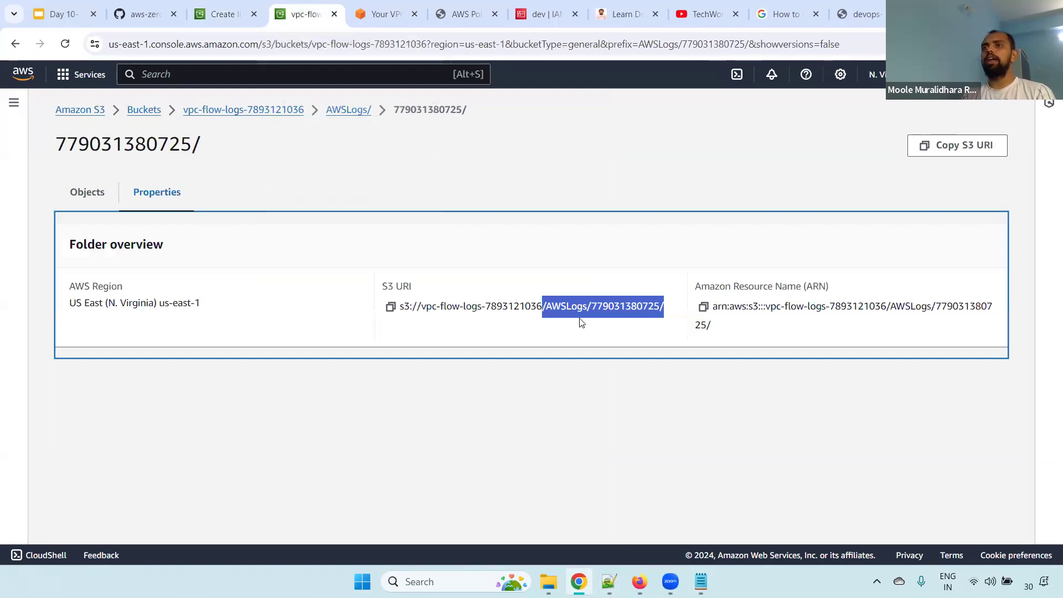
{"action": "left_click", "coordinate": [552, 308]}
{"action": "left_click_drag", "start_coordinate": [497, 308], "coordinate": [632, 307]}
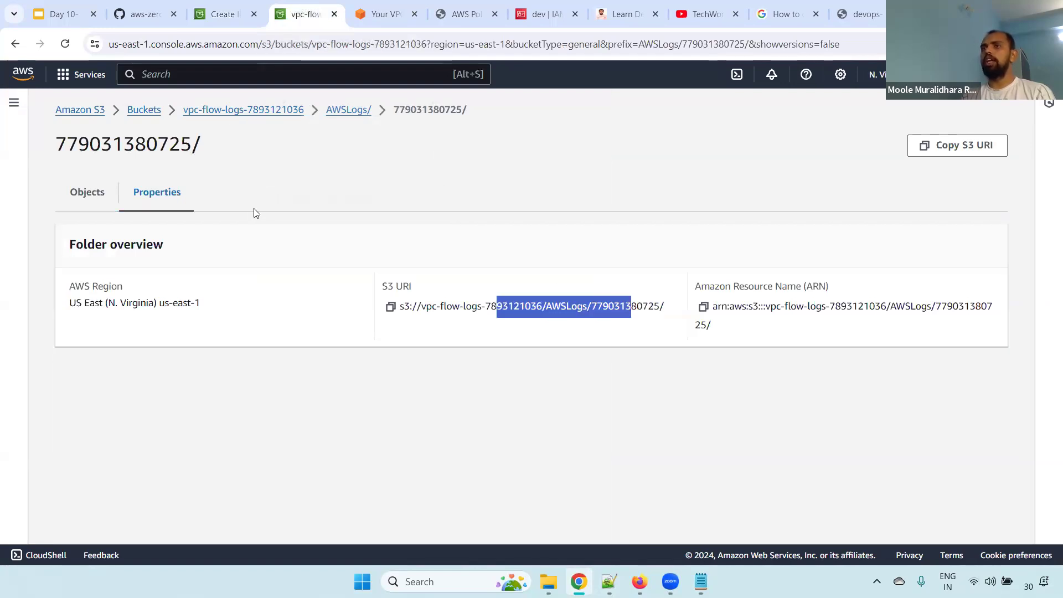
{"action": "left_click", "coordinate": [87, 194]}
{"action": "left_click", "coordinate": [282, 256]}
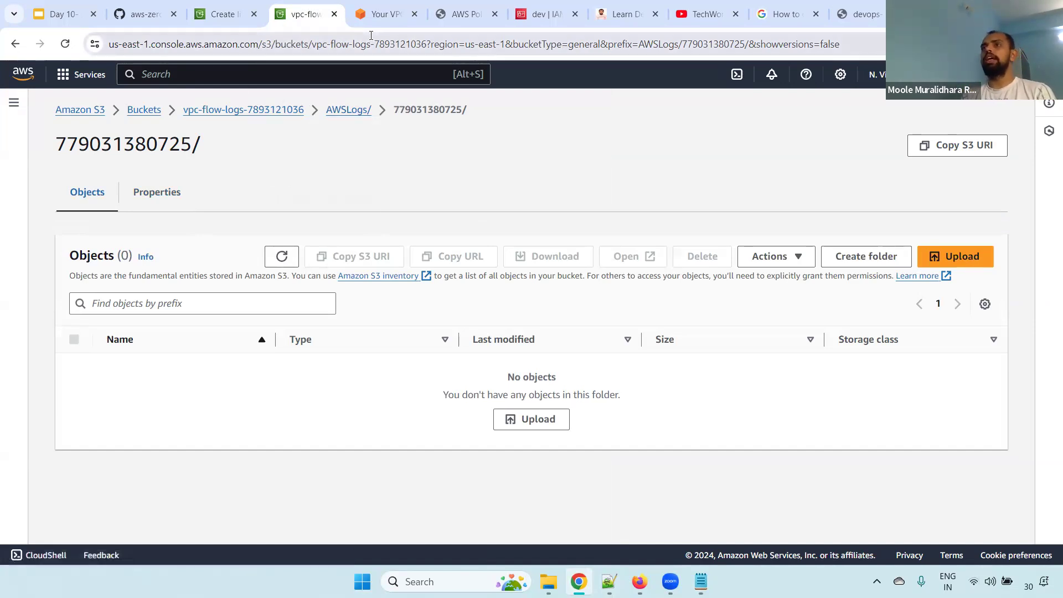
Return to the lifecycle rule and examine the region and wildcard parts of its prefix filter
{"action": "left_click", "coordinate": [218, 14]}
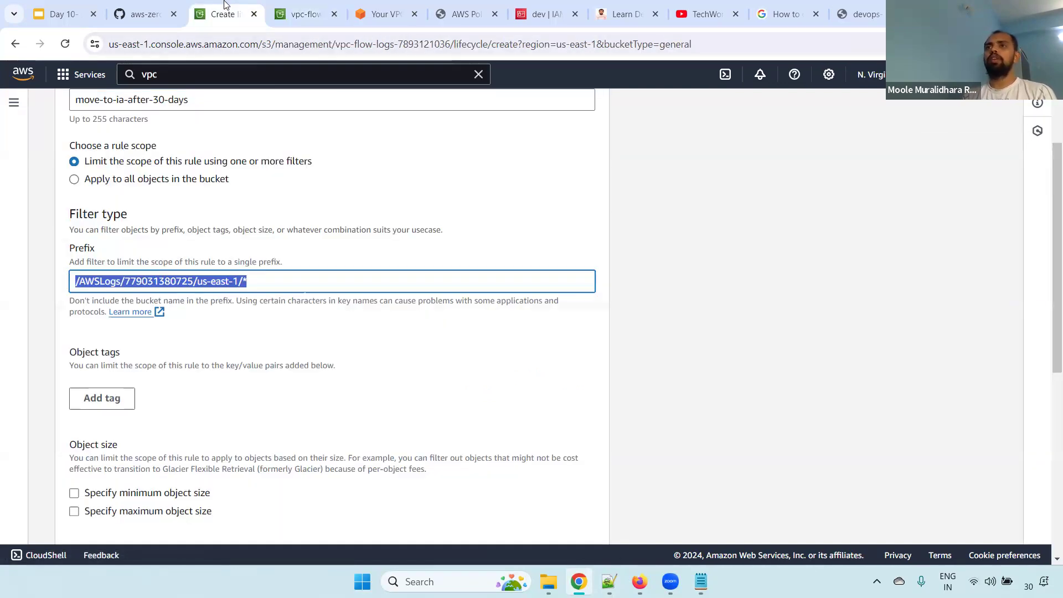
{"action": "left_click", "coordinate": [284, 284]}
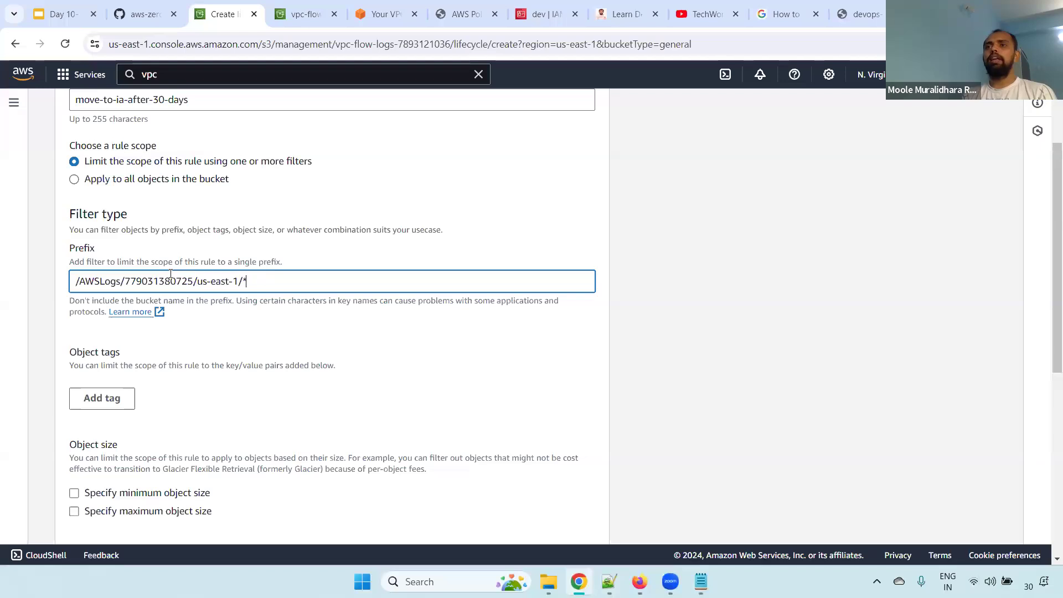
{"action": "left_click_drag", "start_coordinate": [249, 281], "coordinate": [61, 273]}
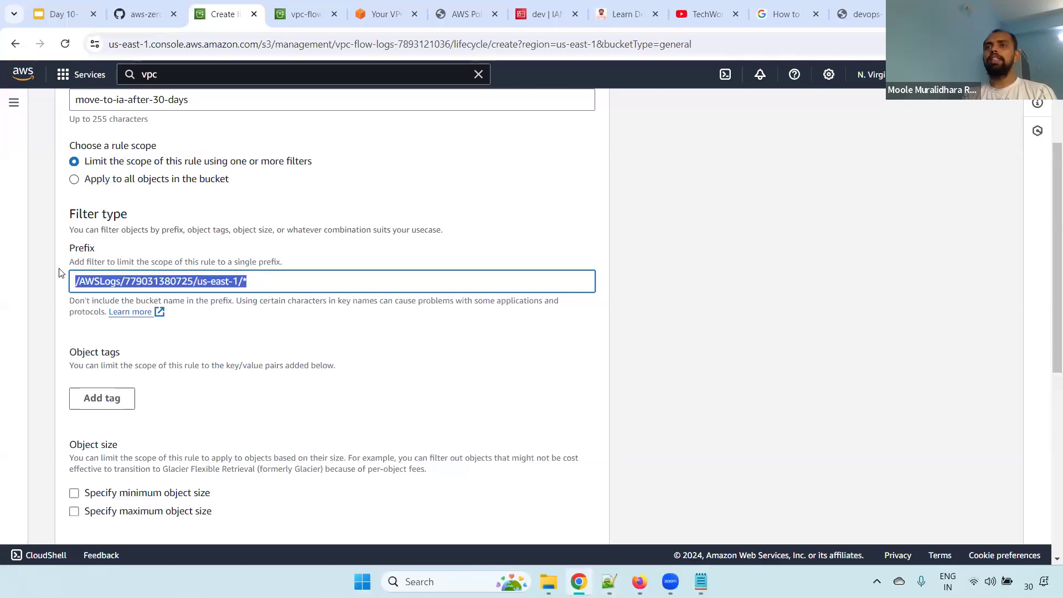
{"action": "left_click", "coordinate": [246, 281]}
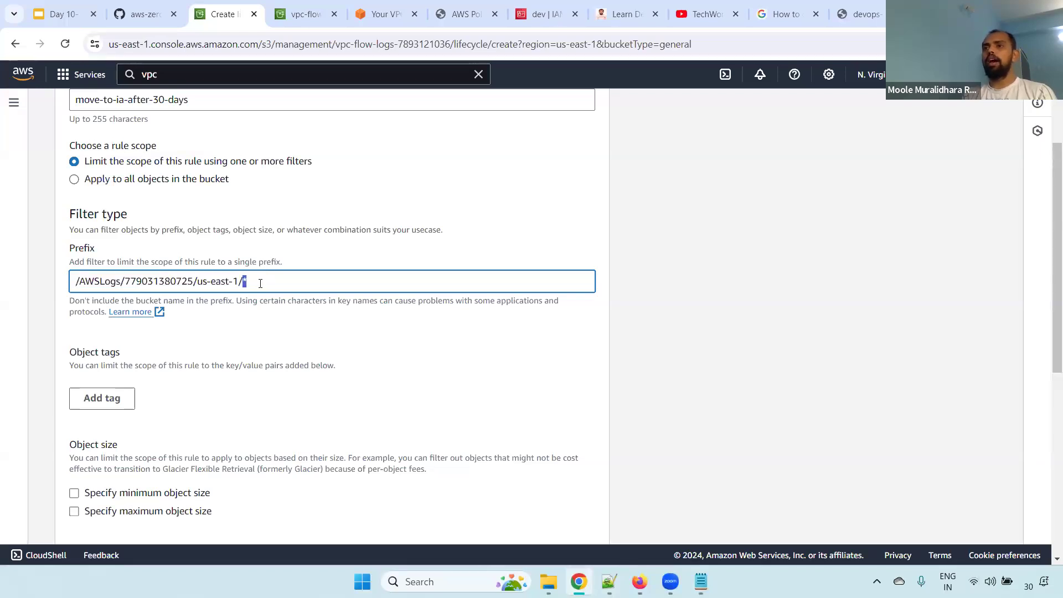
{"action": "double_click", "coordinate": [221, 282]}
{"action": "left_click", "coordinate": [247, 282]}
{"action": "key", "text": "BackSpace"}
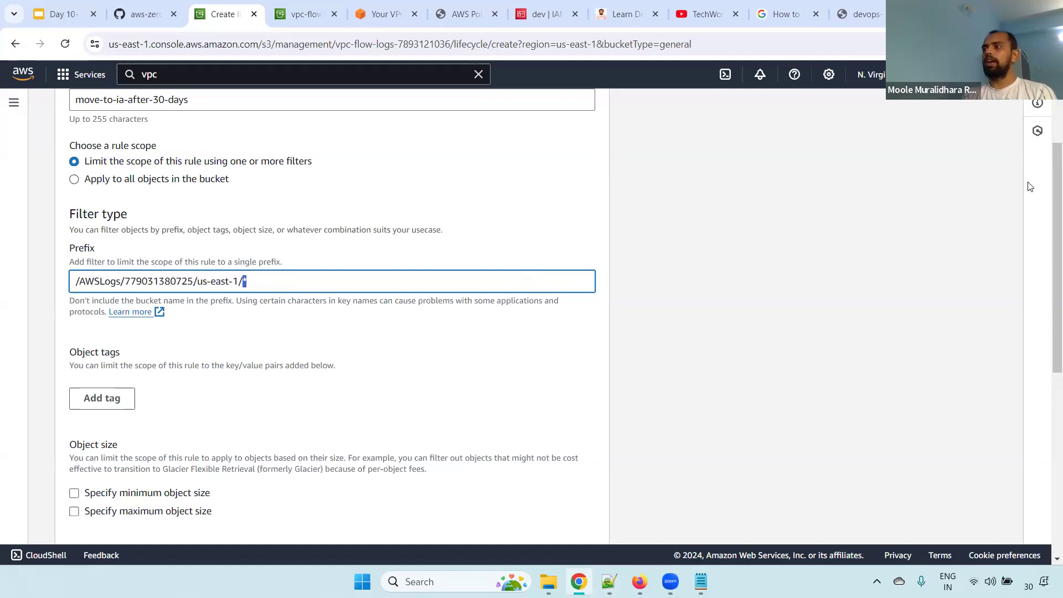
Look over the object size filter and enable the lifecycle action that moves current object versions between storage classes
{"action": "left_click_drag", "start_coordinate": [1055, 189], "coordinate": [973, 304]}
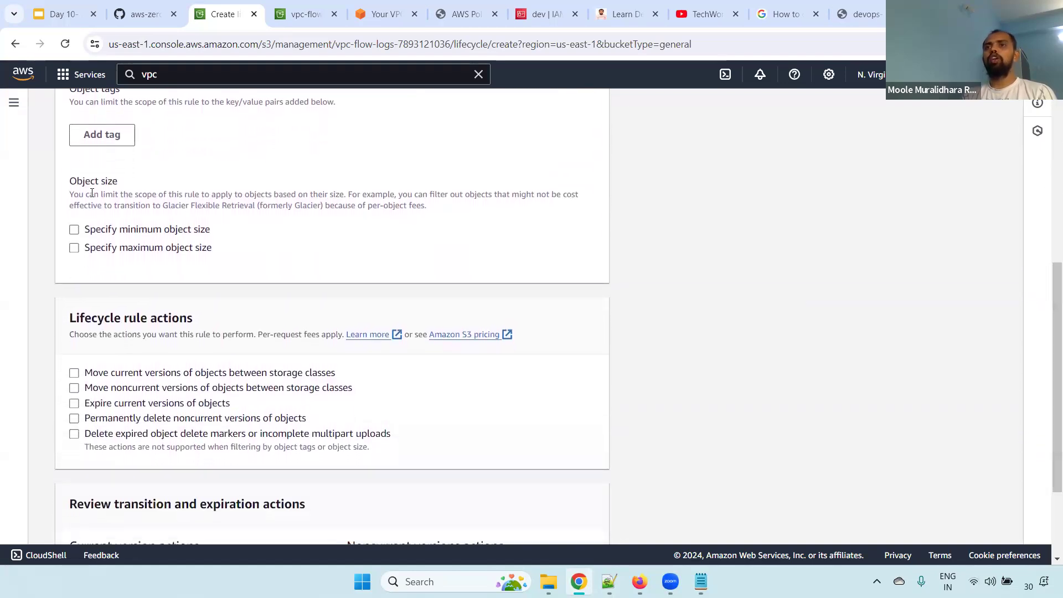
{"action": "left_click_drag", "start_coordinate": [65, 186], "coordinate": [132, 187]}
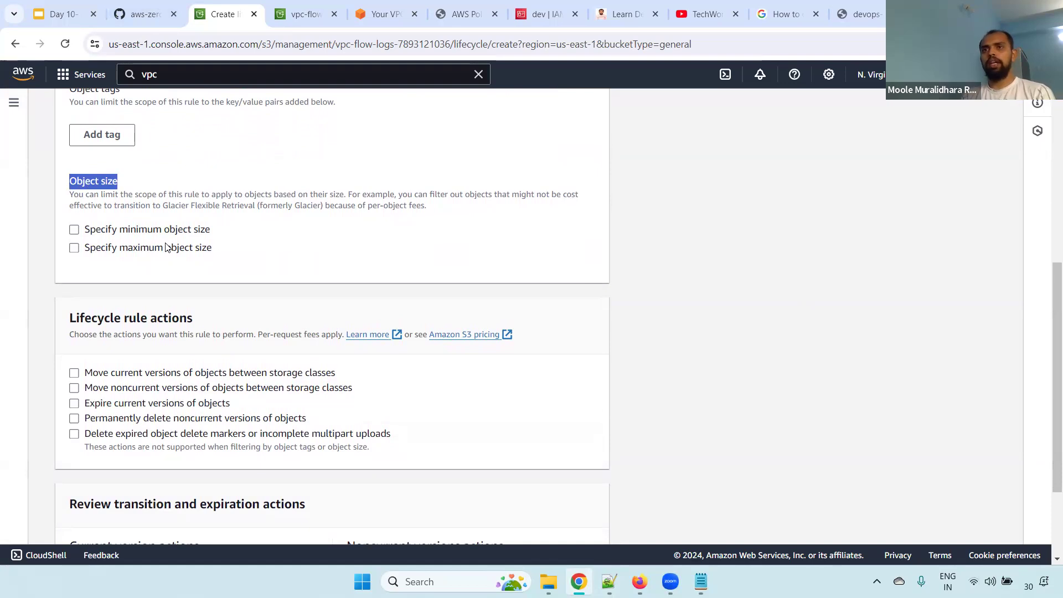
{"action": "left_click_drag", "start_coordinate": [1048, 299], "coordinate": [1030, 343]}
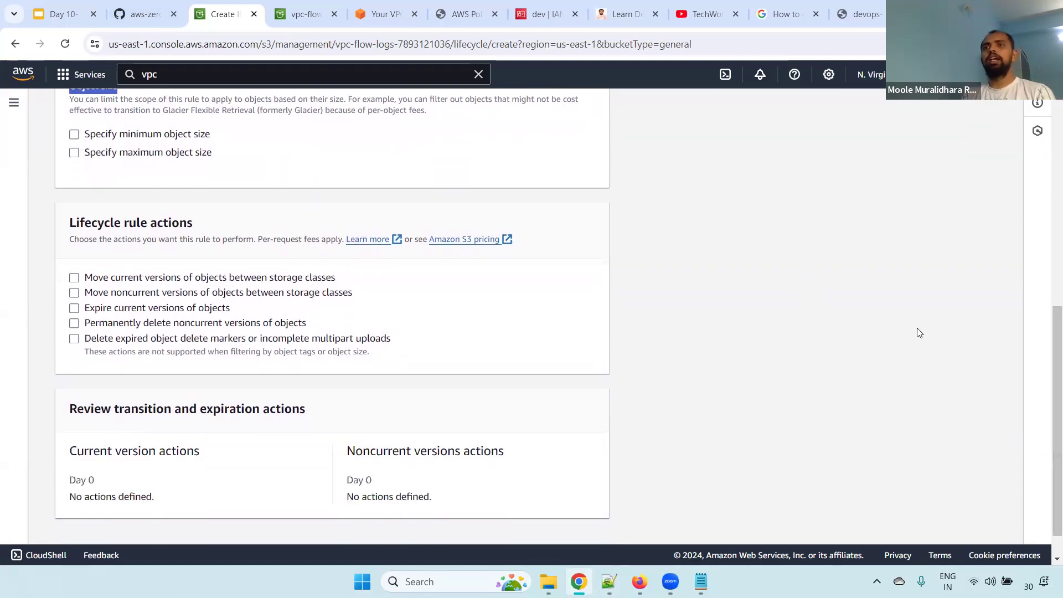
{"action": "left_click_drag", "start_coordinate": [73, 216], "coordinate": [225, 230]}
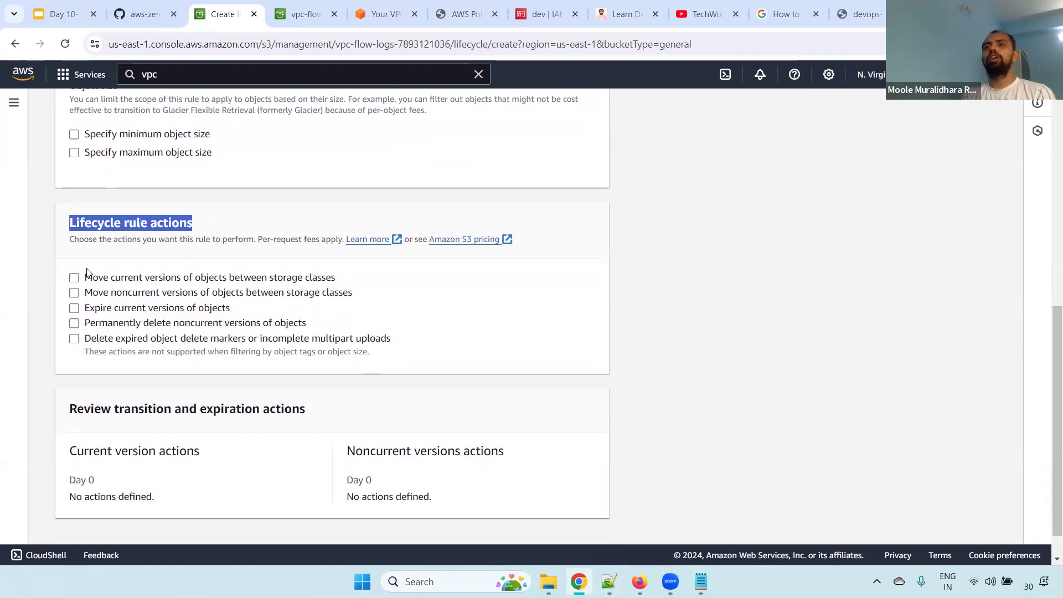
{"action": "left_click", "coordinate": [76, 280]}
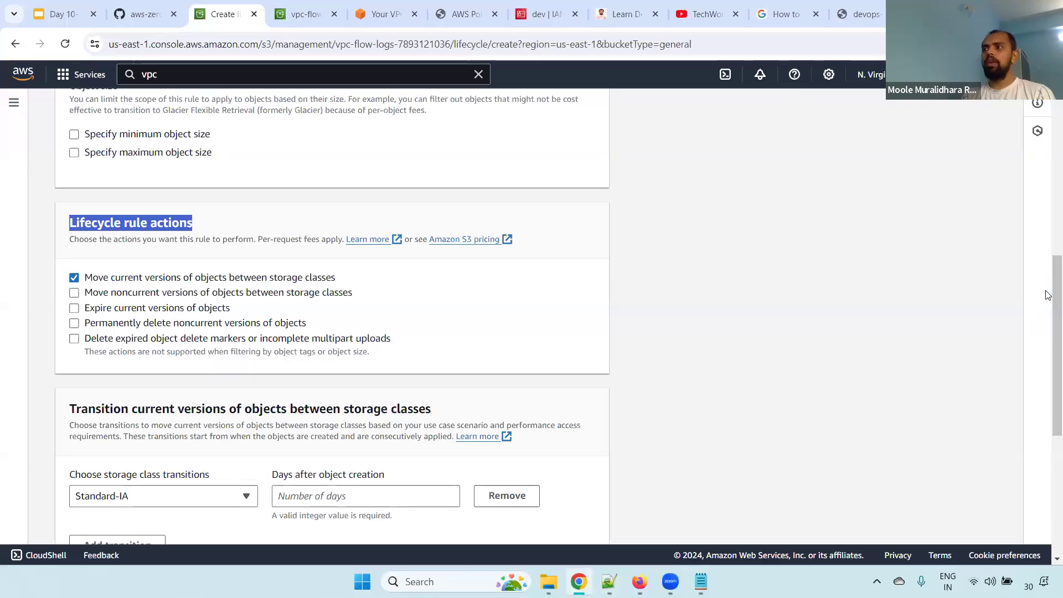
Set the current-version transition to Standard-IA 30 days after object creation
{"action": "scroll", "coordinate": [1049, 305], "scroll_direction": "down", "scroll_amount": 2}
{"action": "scroll", "coordinate": [1049, 306], "scroll_direction": "down", "scroll_amount": 2}
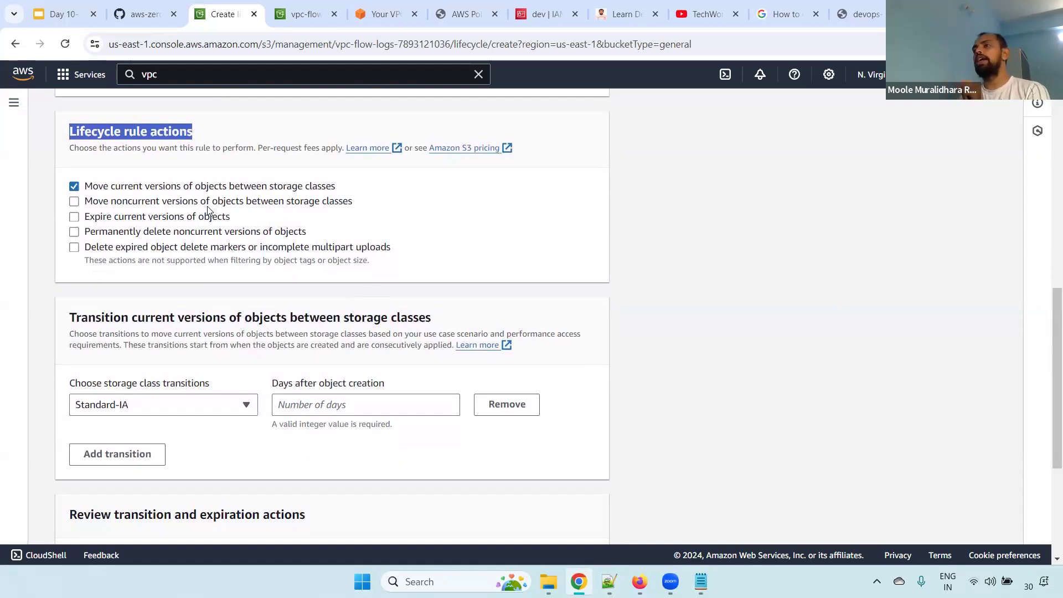
{"action": "left_click", "coordinate": [161, 404]}
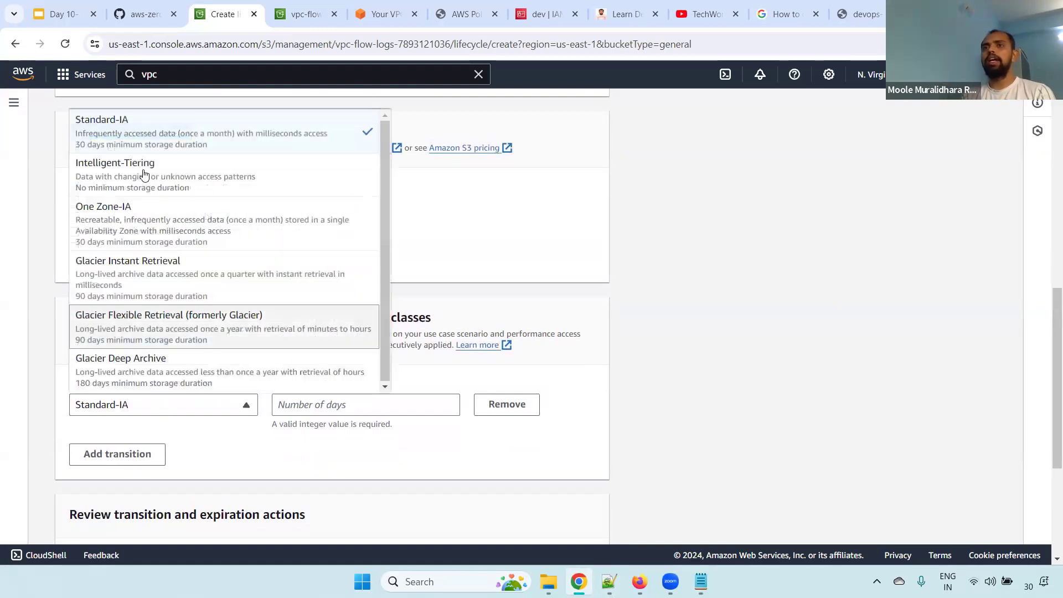
{"action": "left_click", "coordinate": [194, 136]}
{"action": "left_click", "coordinate": [163, 414]}
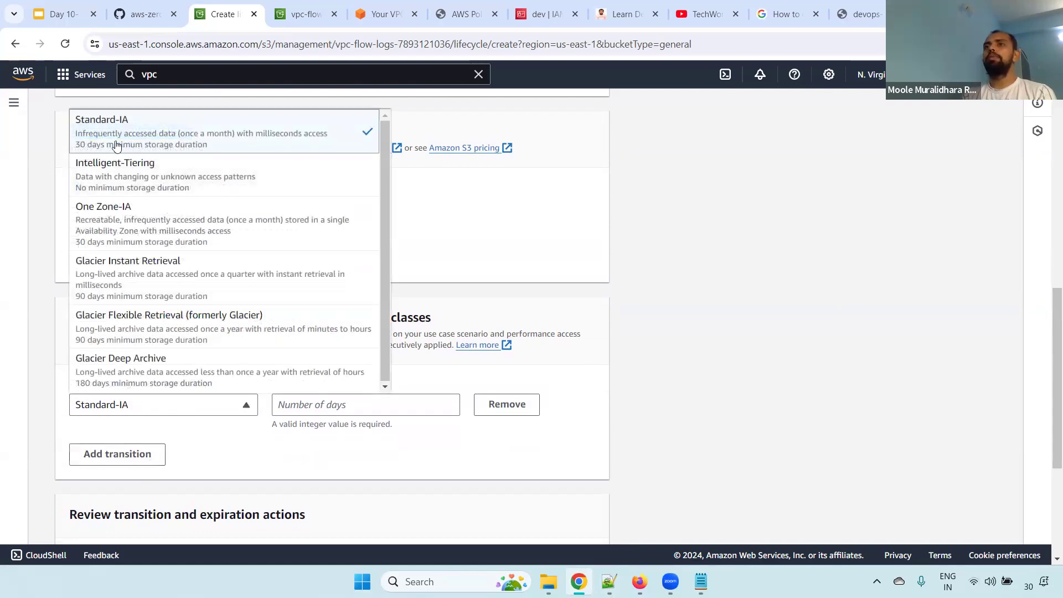
{"action": "left_click", "coordinate": [570, 233]}
{"action": "left_click", "coordinate": [348, 405]}
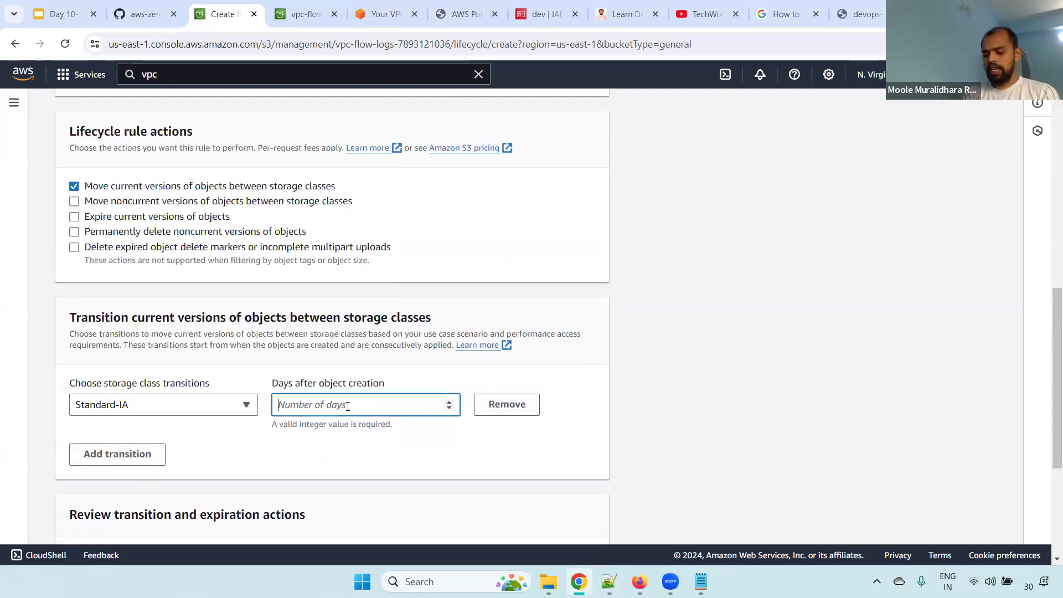
{"action": "type", "text": "30"}
{"action": "left_click", "coordinate": [714, 246]}
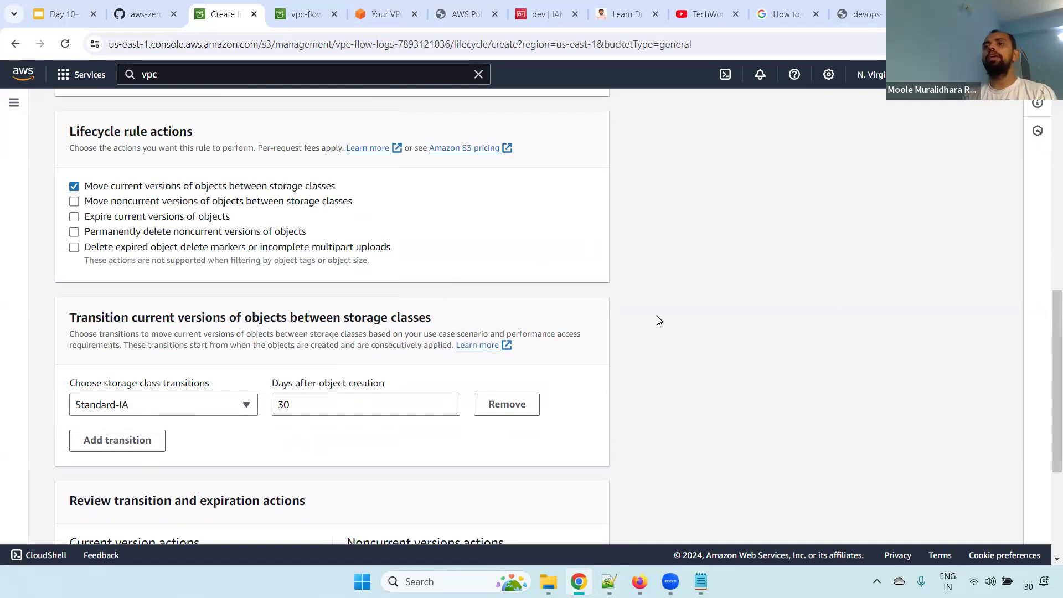
Review the current version actions in the rule's transition and expiration summary
{"action": "left_click_drag", "start_coordinate": [1049, 346], "coordinate": [1041, 419]}
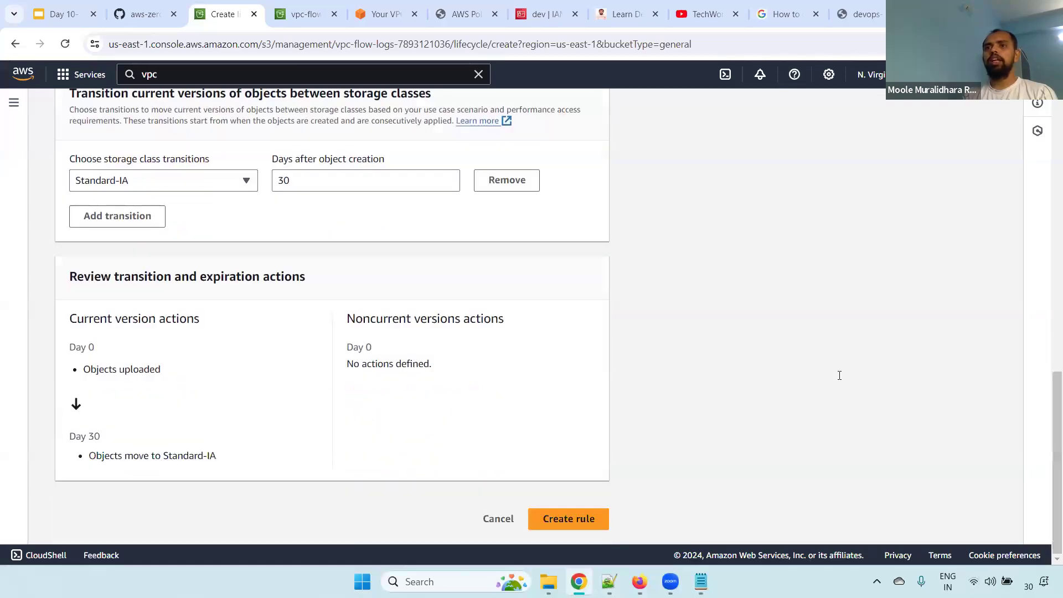
{"action": "left_click_drag", "start_coordinate": [63, 314], "coordinate": [232, 347]}
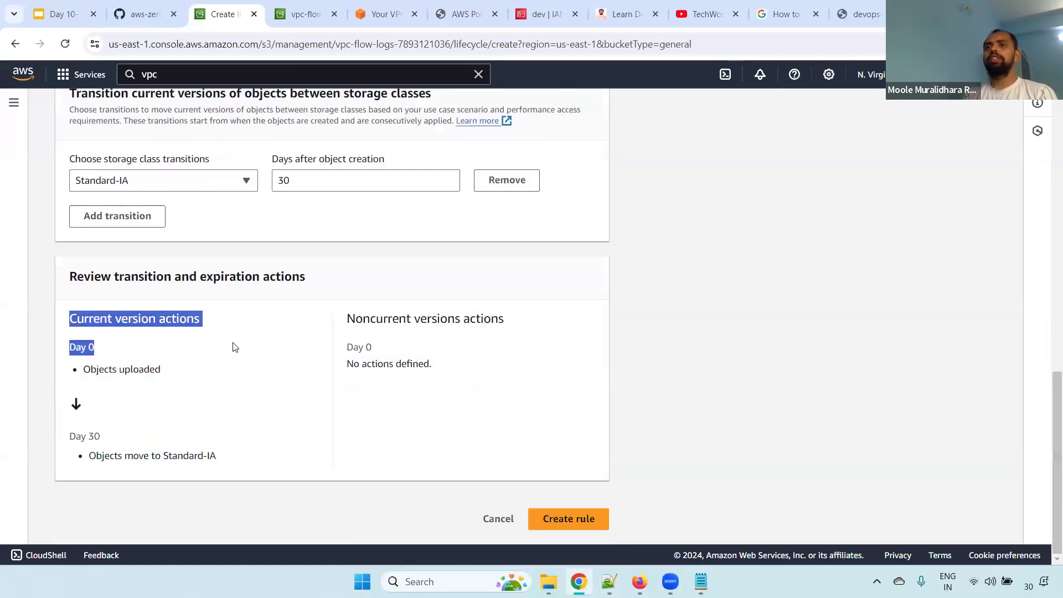
{"action": "double_click", "coordinate": [138, 373]}
{"action": "left_click_drag", "start_coordinate": [82, 436], "coordinate": [256, 465]}
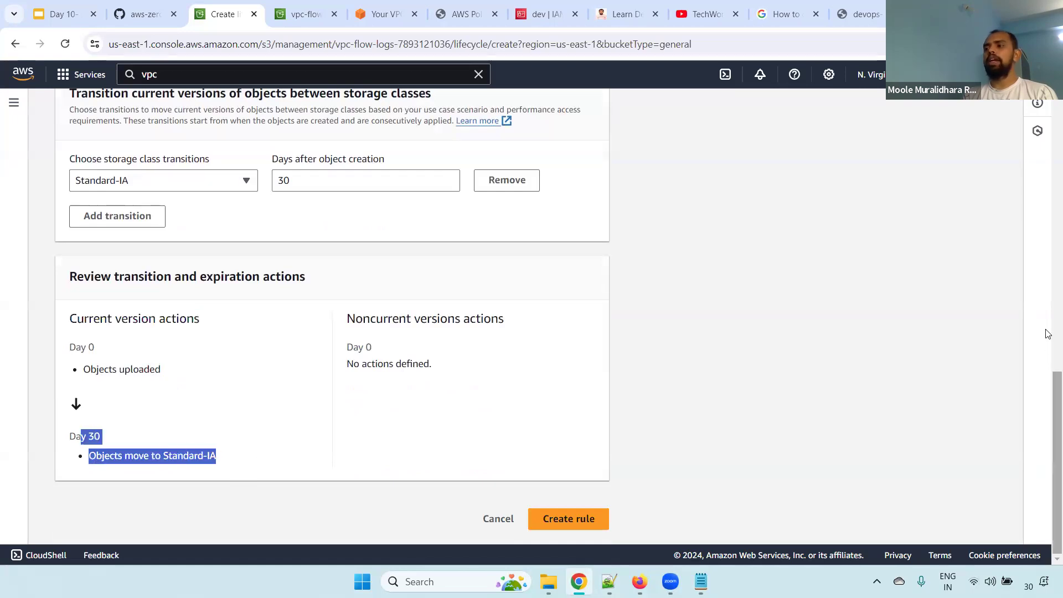
Enable the lifecycle action that moves noncurrent object versions between storage classes
{"action": "left_click_drag", "start_coordinate": [1049, 388], "coordinate": [1048, 281]}
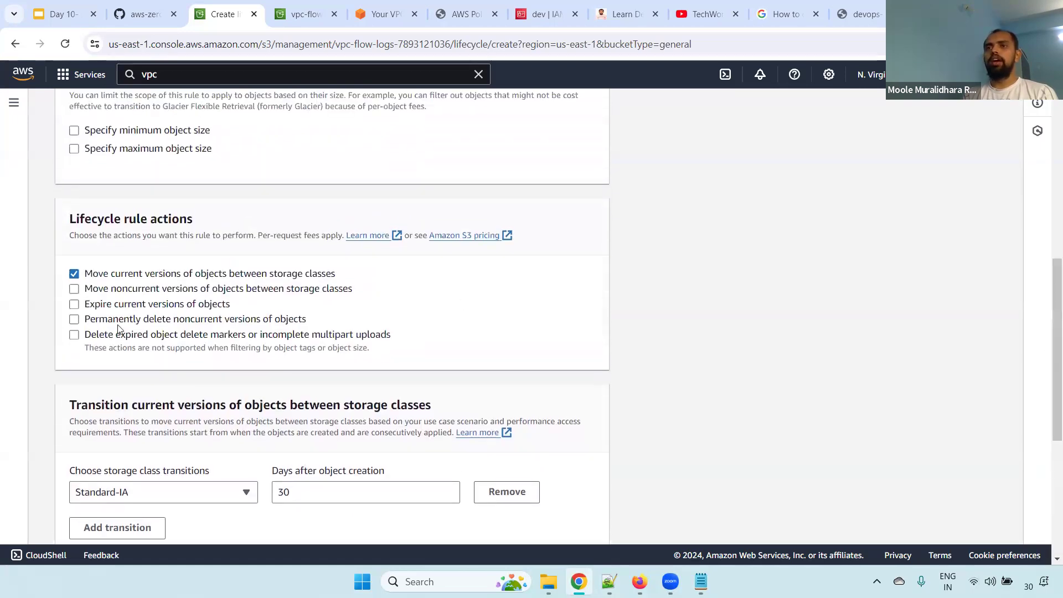
{"action": "left_click", "coordinate": [74, 289]}
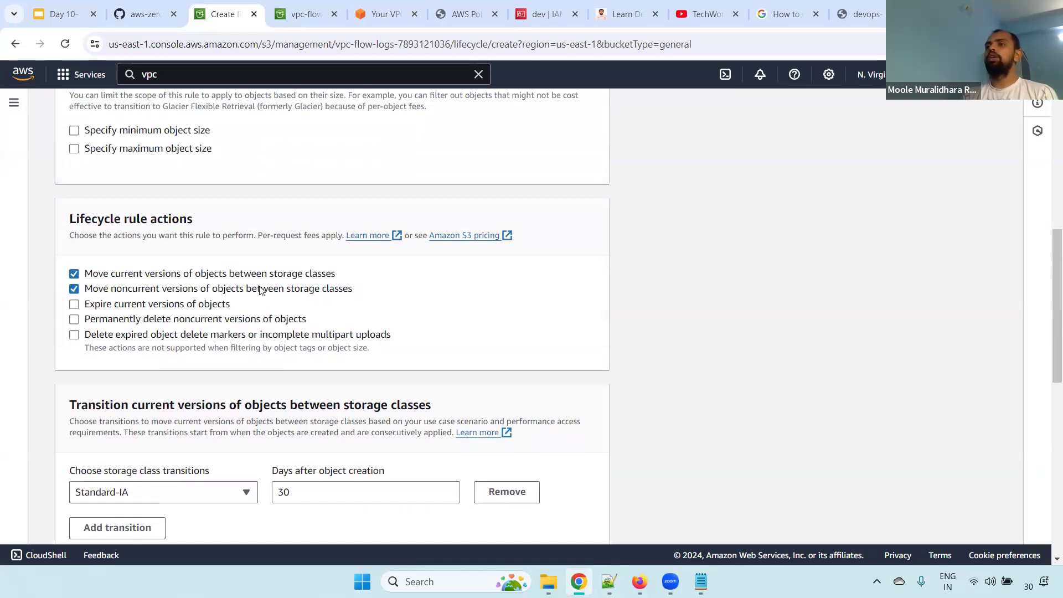
{"action": "scroll", "coordinate": [1049, 309], "scroll_direction": "down", "scroll_amount": 1}
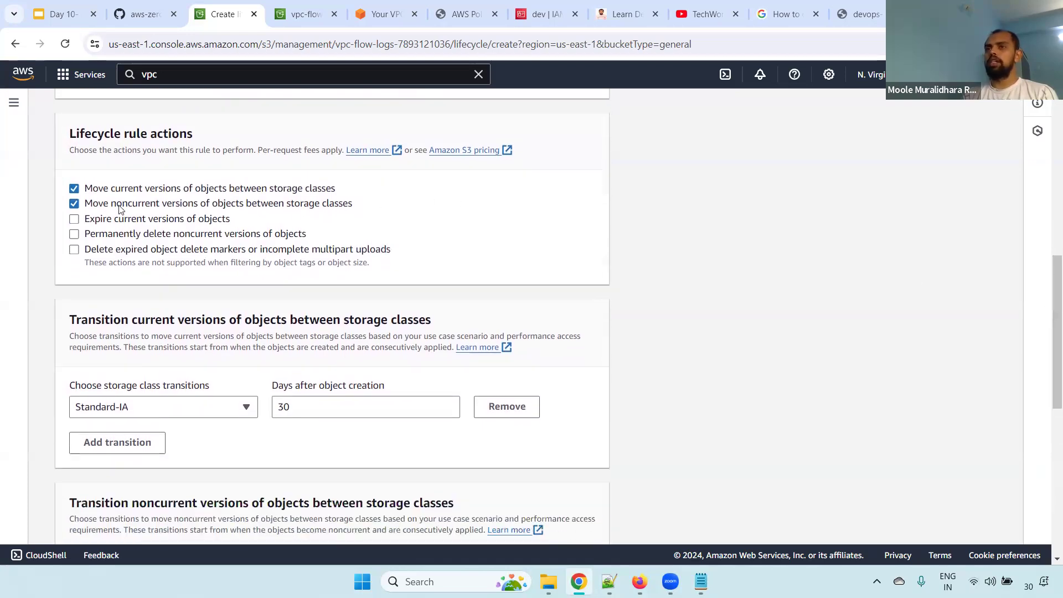
Set the noncurrent-version transition to Standard-IA 30 days after objects become noncurrent
{"action": "scroll", "coordinate": [1049, 292], "scroll_direction": "down", "scroll_amount": 4}
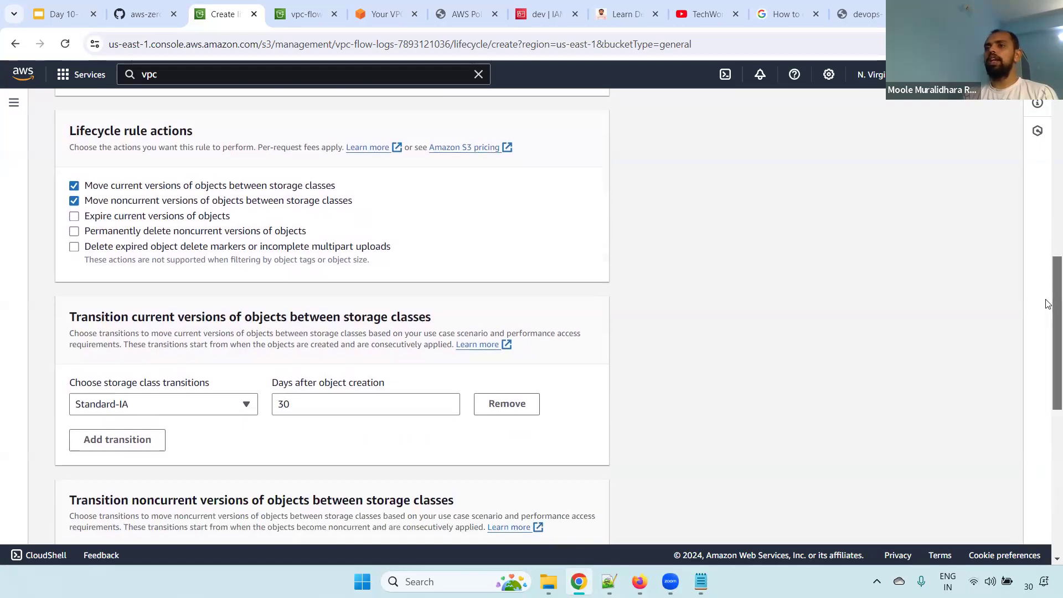
{"action": "left_click", "coordinate": [136, 383]}
{"action": "left_click", "coordinate": [242, 378]}
{"action": "type", "text": "30"}
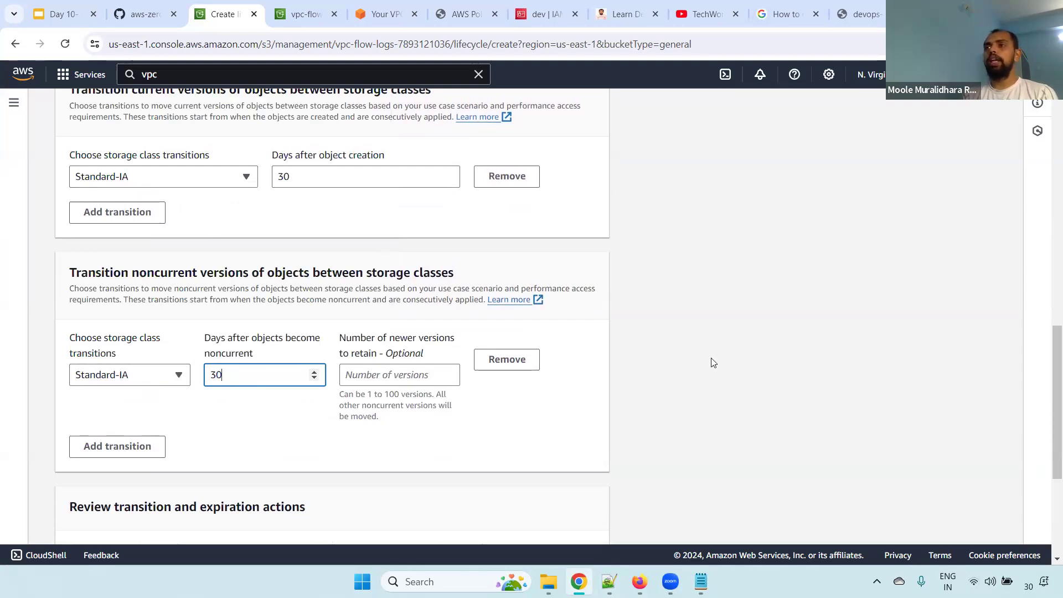
Disable the lifecycle actions that move current and noncurrent object versions between storage classes
{"action": "left_click_drag", "start_coordinate": [1054, 360], "coordinate": [1047, 280]}
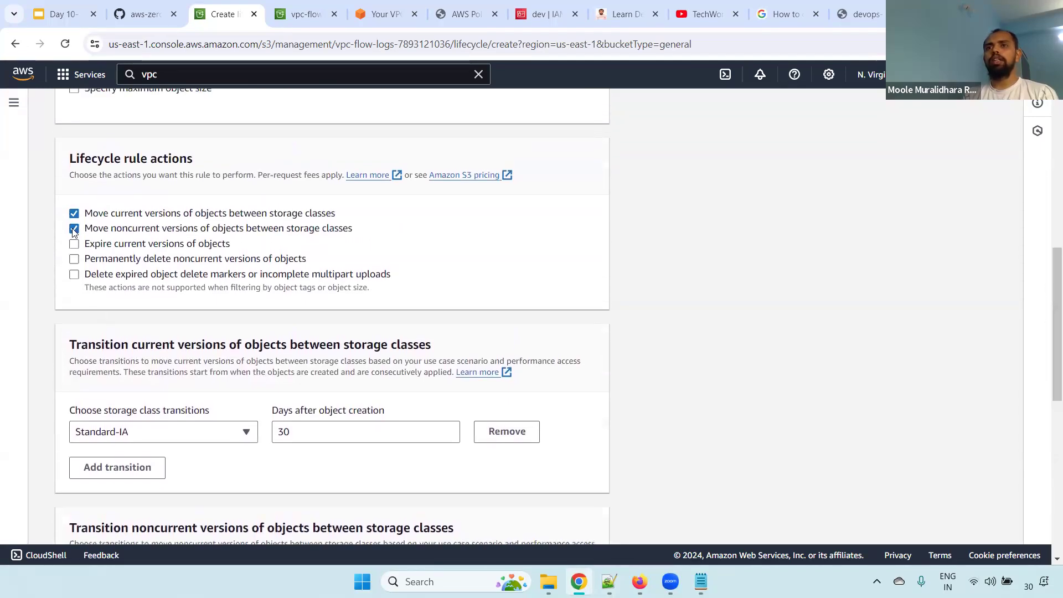
{"action": "left_click", "coordinate": [74, 229]}
{"action": "left_click", "coordinate": [74, 214]}
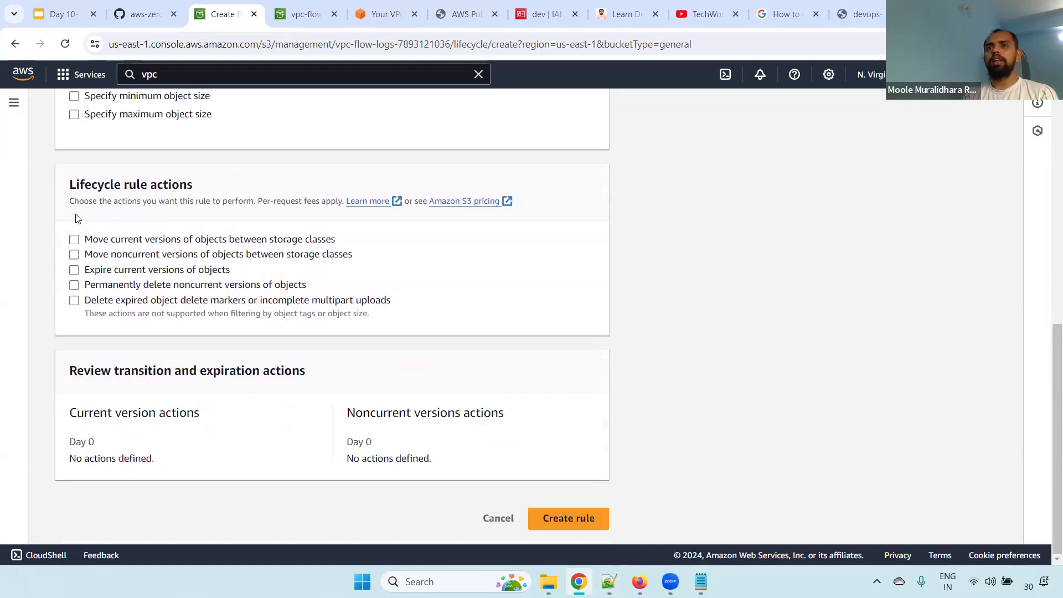
Enable expiration of current object versions and set it to 30 days after object creation
{"action": "left_click", "coordinate": [75, 270]}
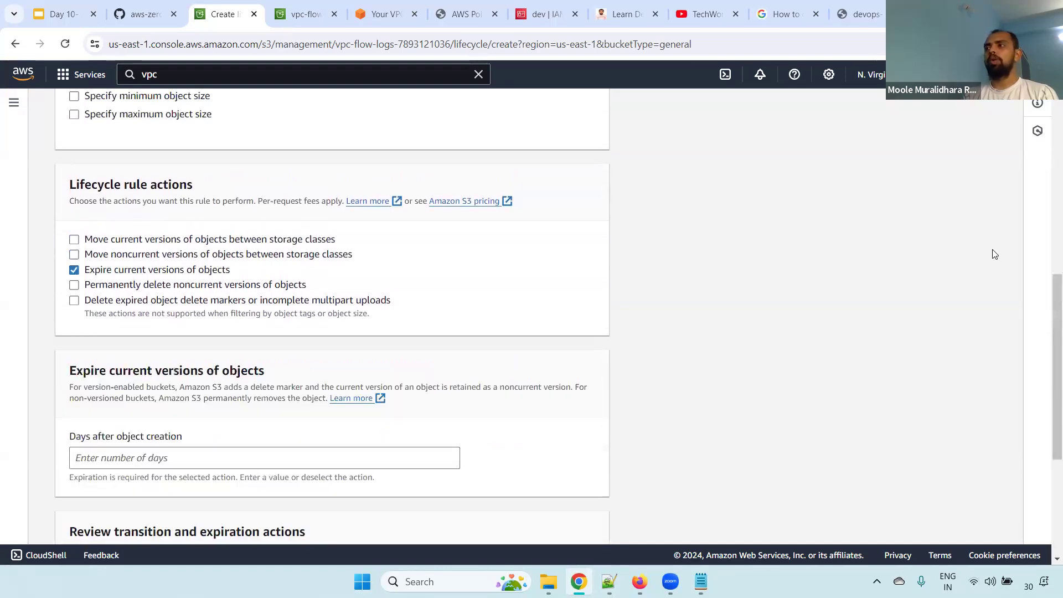
{"action": "scroll", "coordinate": [1046, 332], "scroll_direction": "down", "scroll_amount": 2}
{"action": "left_click", "coordinate": [140, 346]}
{"action": "type", "text": "3"}
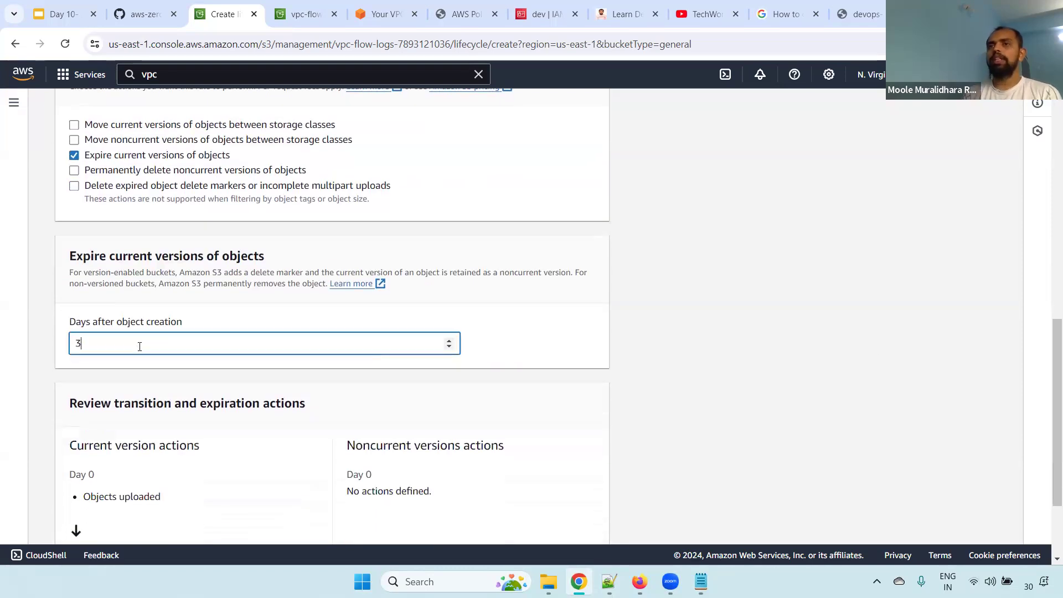
{"action": "type", "text": "0"}
Review the current version expiration timeline in the rule's transition and expiration summary
{"action": "scroll", "coordinate": [139, 347], "scroll_direction": "up", "scroll_amount": 5}
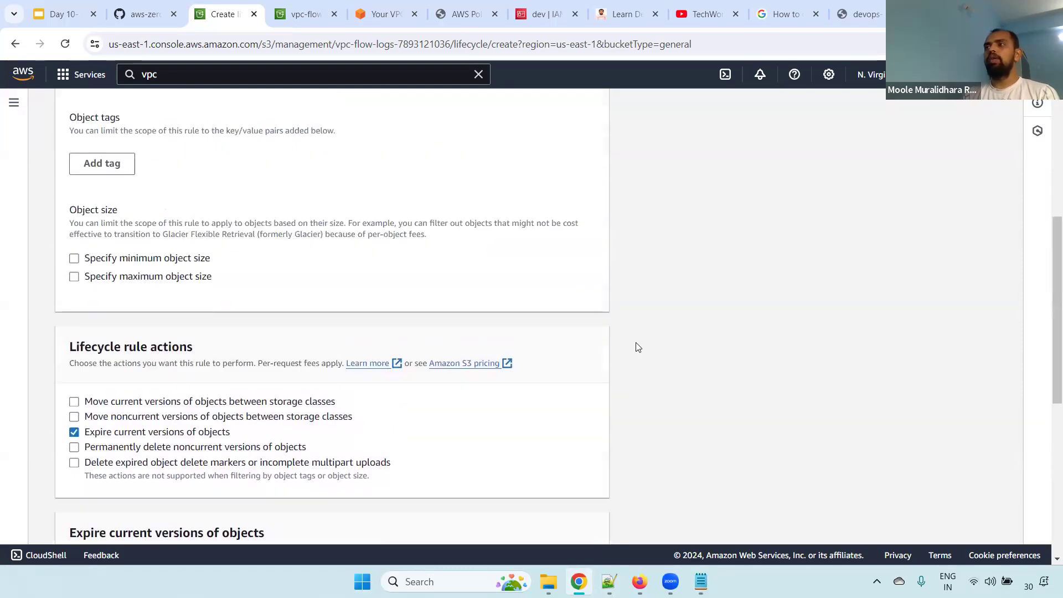
{"action": "scroll", "coordinate": [1049, 311], "scroll_direction": "down", "scroll_amount": 3}
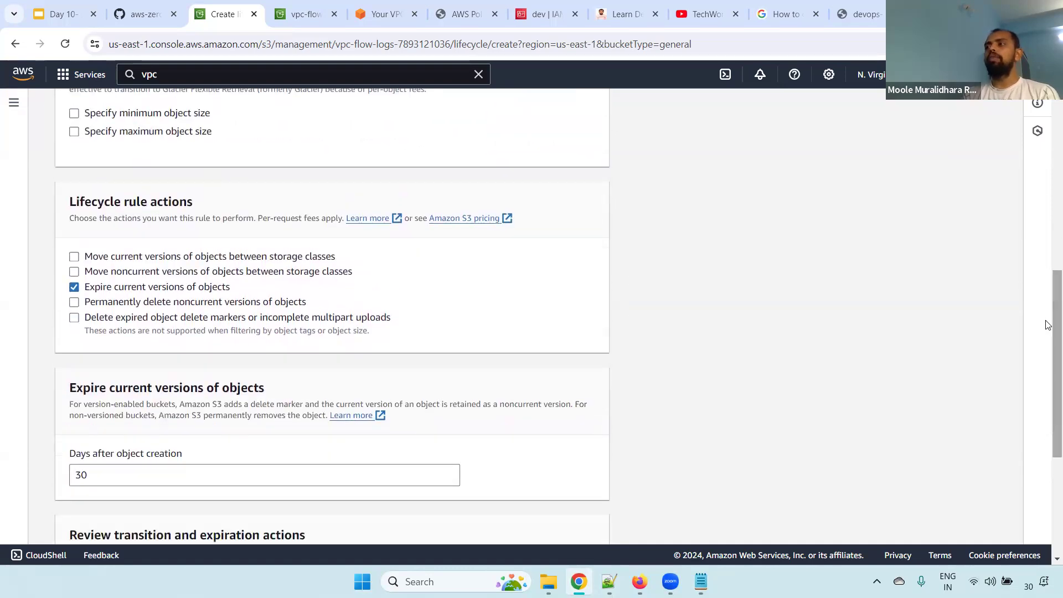
{"action": "left_click_drag", "start_coordinate": [1053, 289], "coordinate": [1047, 440]}
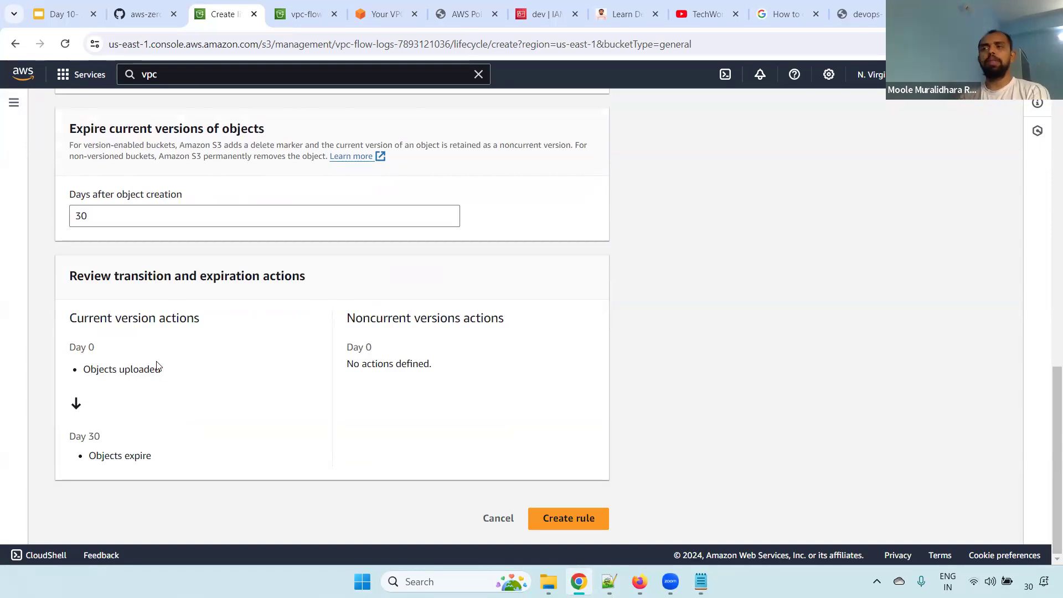
{"action": "left_click_drag", "start_coordinate": [73, 315], "coordinate": [169, 457]}
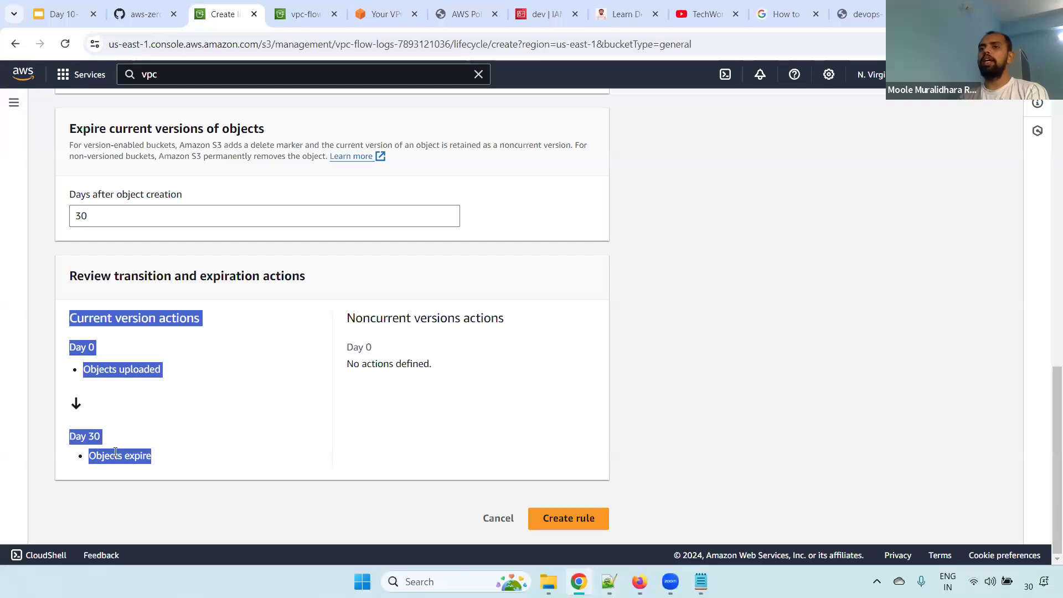
{"action": "triple_click", "coordinate": [133, 456]}
Replace current-version expiration with permanent deletion of noncurrent object versions 30 days after they become noncurrent
{"action": "left_click_drag", "start_coordinate": [1047, 425], "coordinate": [1047, 353]}
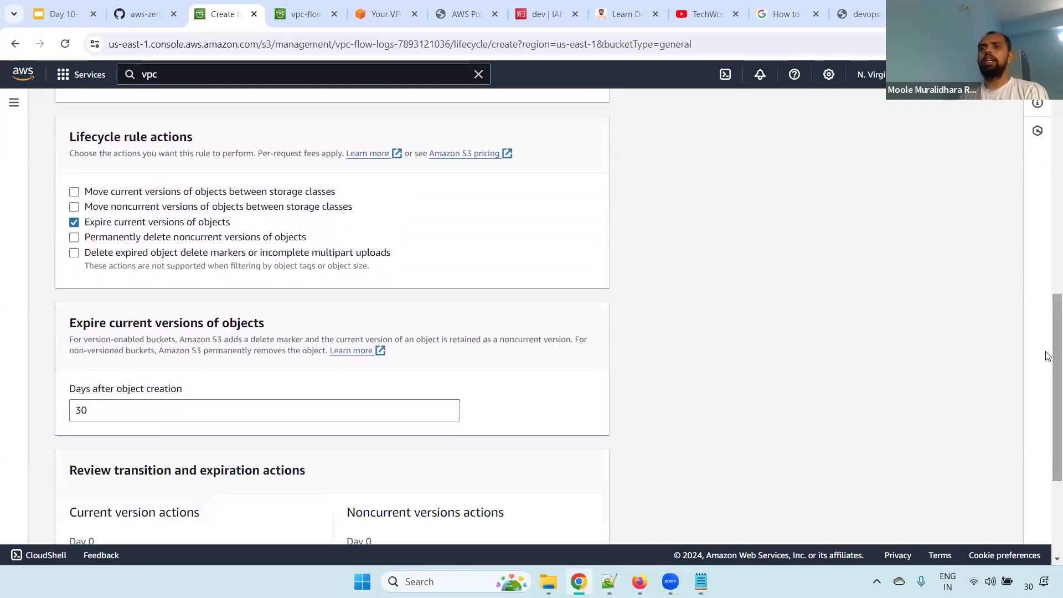
{"action": "left_click", "coordinate": [75, 237]}
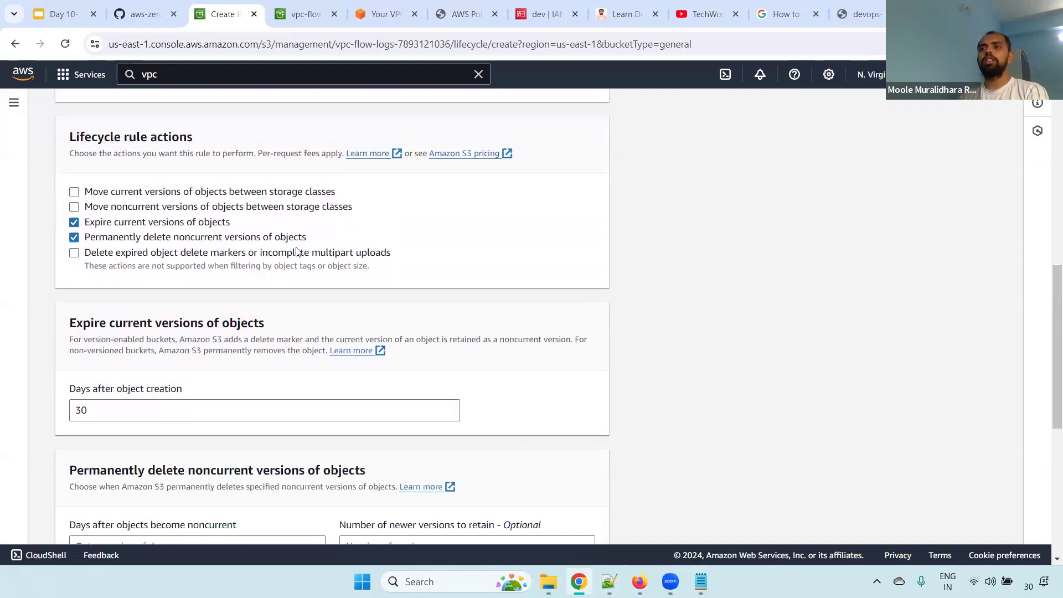
{"action": "left_click", "coordinate": [77, 223]}
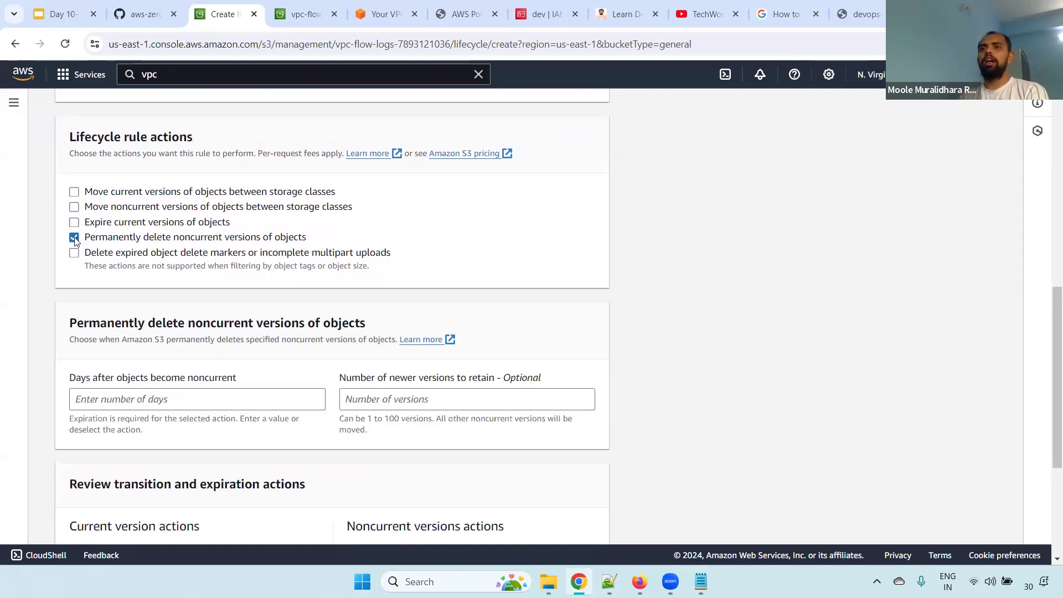
{"action": "scroll", "coordinate": [1049, 328], "scroll_direction": "down", "scroll_amount": 3}
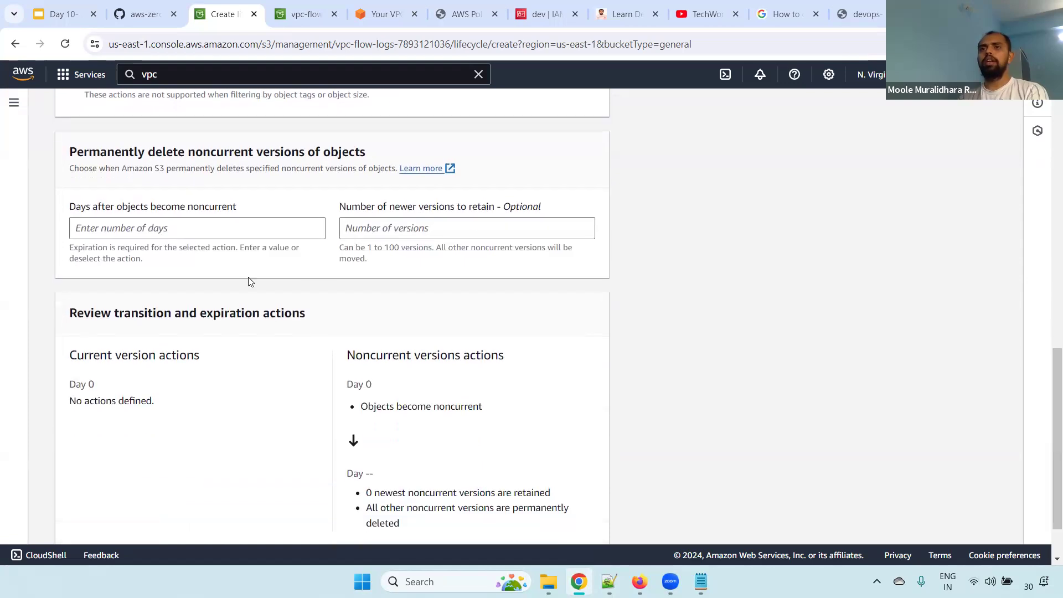
{"action": "left_click", "coordinate": [144, 228]}
{"action": "type", "text": "30"}
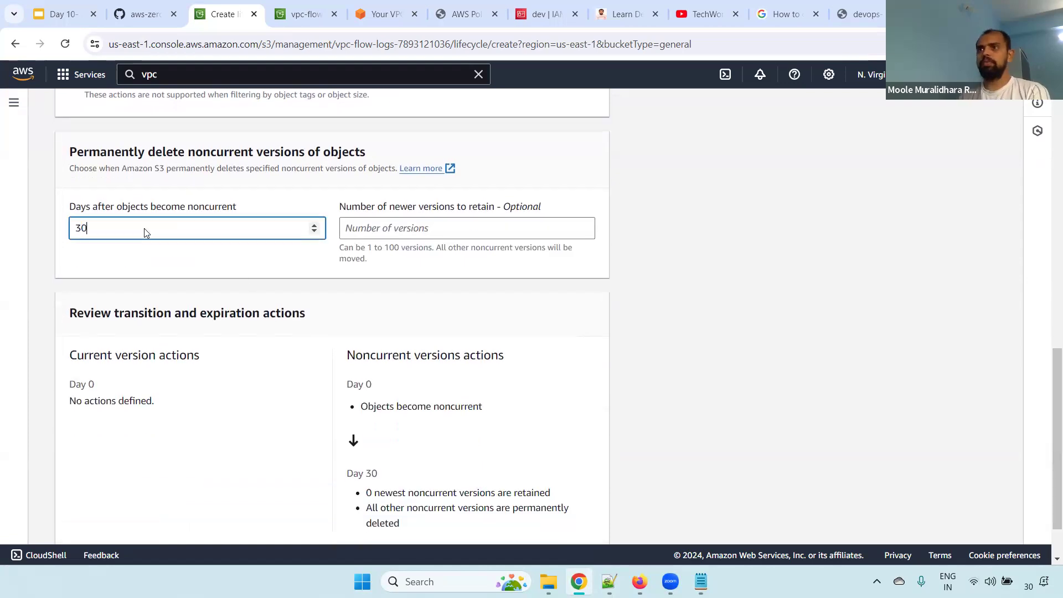
{"action": "left_click", "coordinate": [464, 220]}
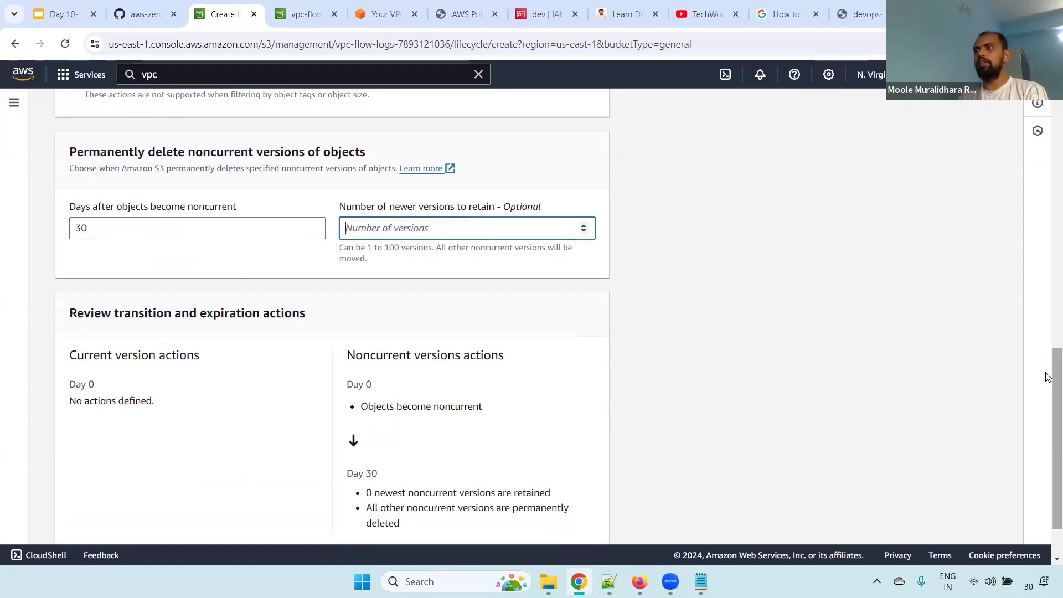
Review the noncurrent version actions from day 0 to day 30 in the transition and expiration summary
{"action": "scroll", "coordinate": [913, 380], "scroll_direction": "down", "scroll_amount": 2}
{"action": "left_click_drag", "start_coordinate": [364, 288], "coordinate": [460, 304]}
{"action": "left_click_drag", "start_coordinate": [353, 316], "coordinate": [546, 349]}
{"action": "left_click_drag", "start_coordinate": [353, 406], "coordinate": [439, 470]}
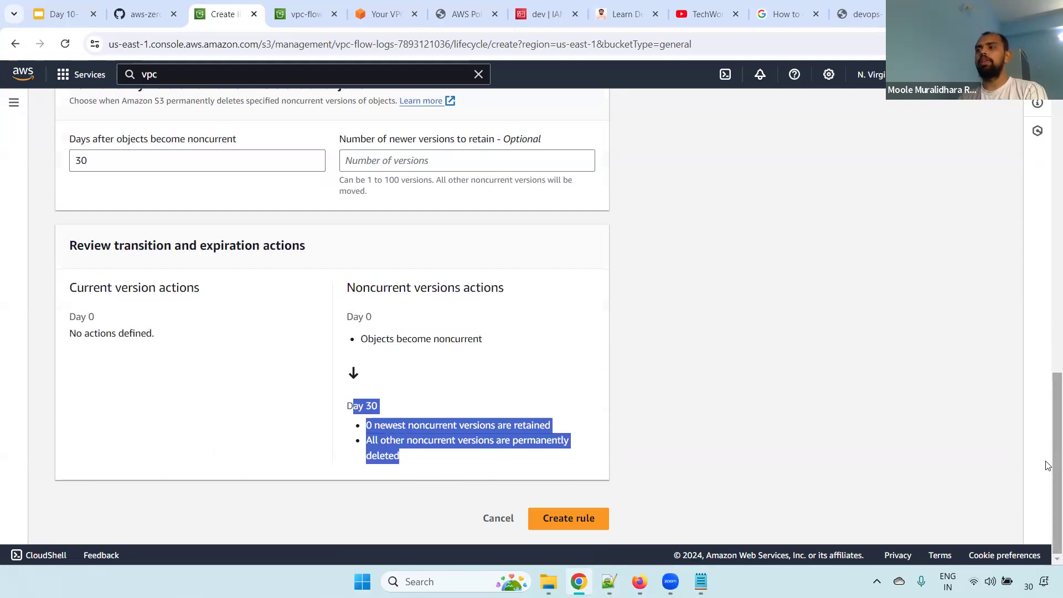
Replace noncurrent-version deletion with the cleanup action, enabling deletion of both expired object delete markers and incomplete multipart uploads
{"action": "scroll", "coordinate": [1049, 467], "scroll_direction": "up", "scroll_amount": 7}
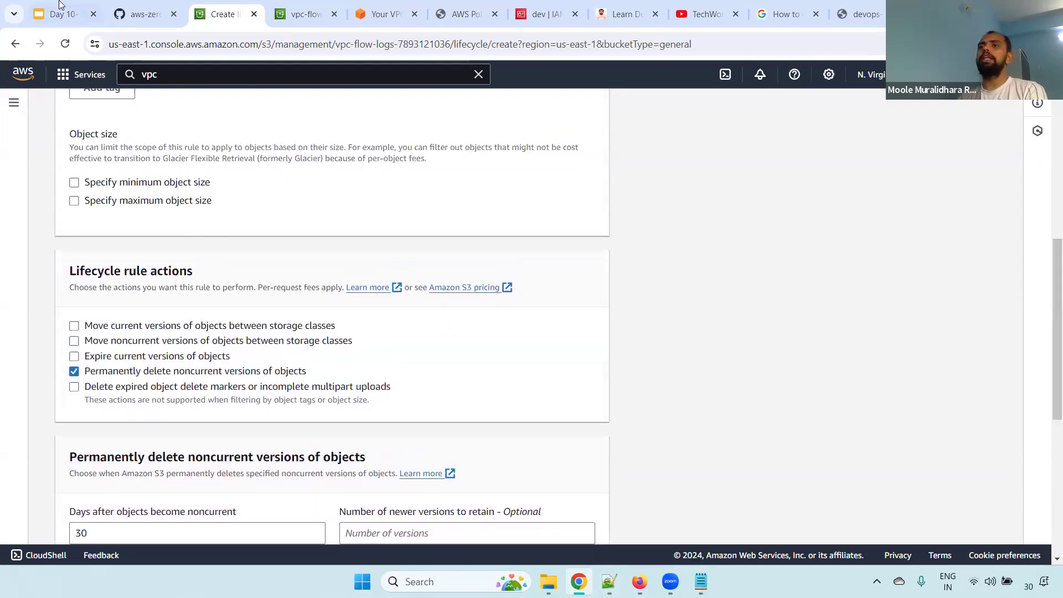
{"action": "left_click", "coordinate": [74, 387]}
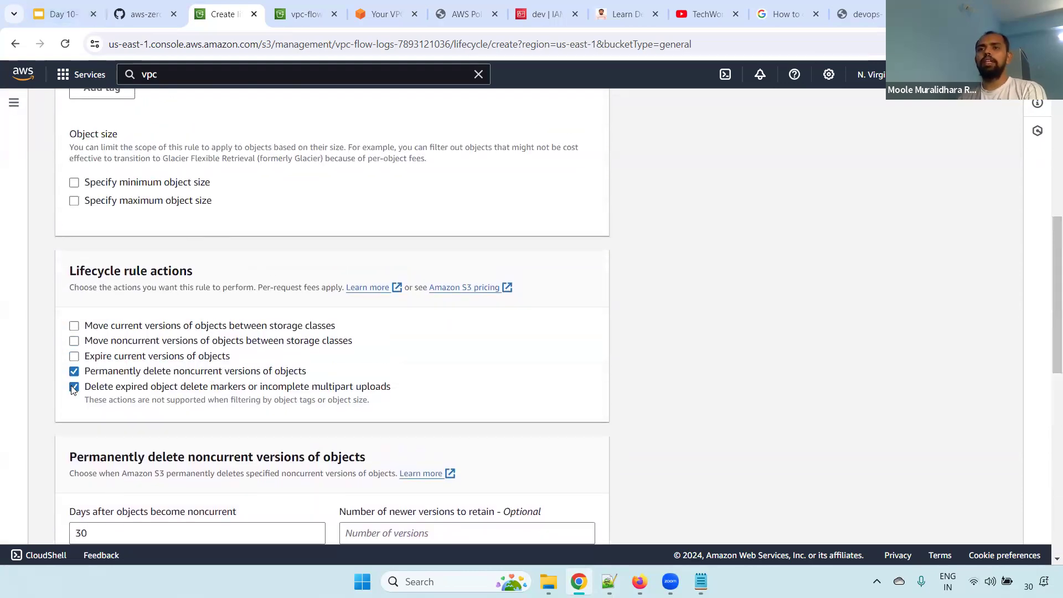
{"action": "left_click", "coordinate": [74, 372]}
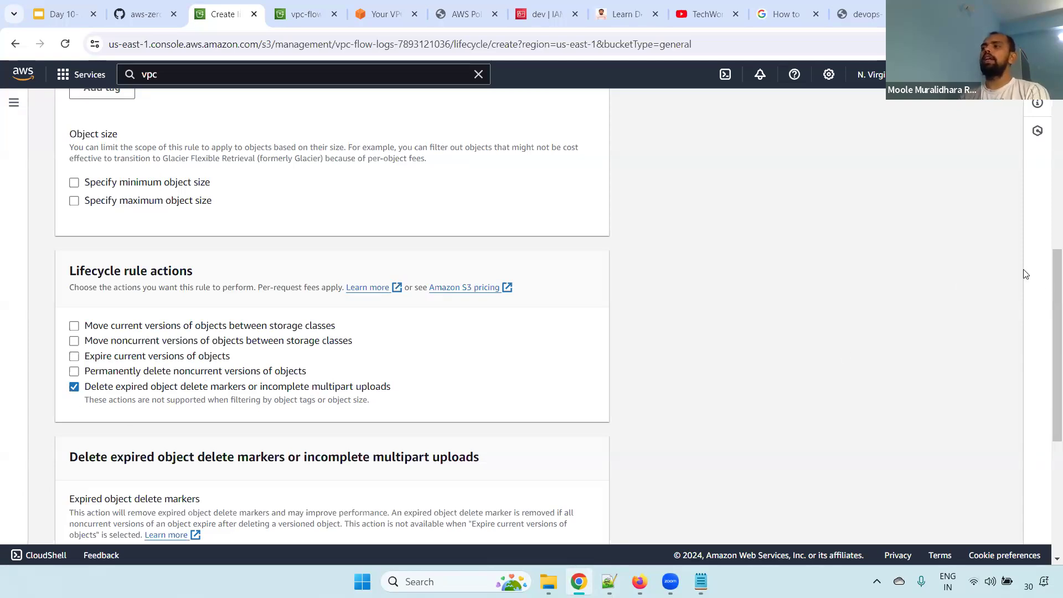
{"action": "scroll", "coordinate": [287, 368], "scroll_direction": "down", "scroll_amount": 5}
{"action": "left_click", "coordinate": [74, 283]}
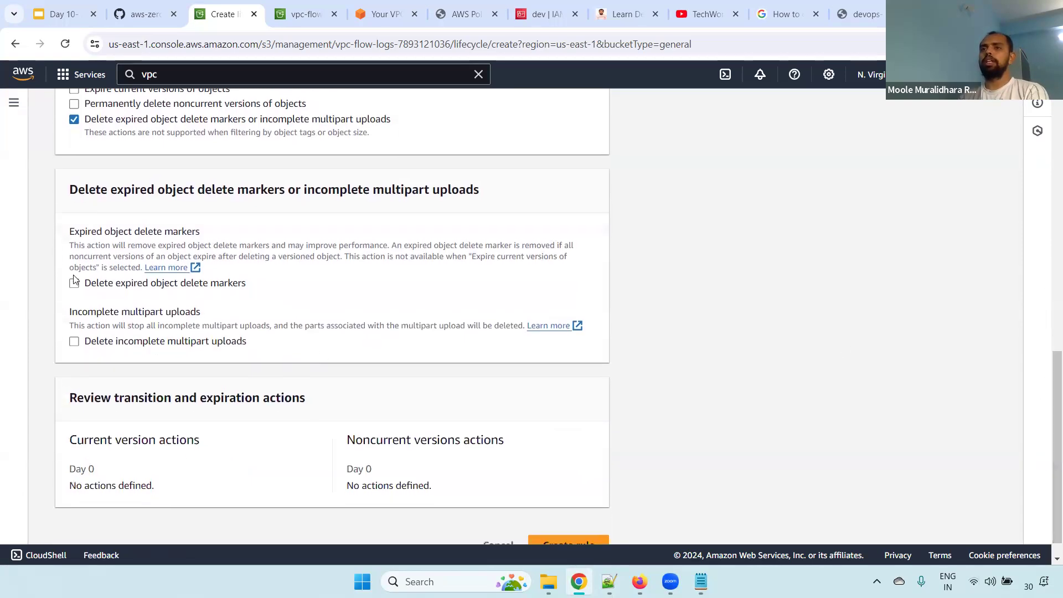
{"action": "left_click", "coordinate": [74, 342]}
{"action": "left_click", "coordinate": [132, 382]}
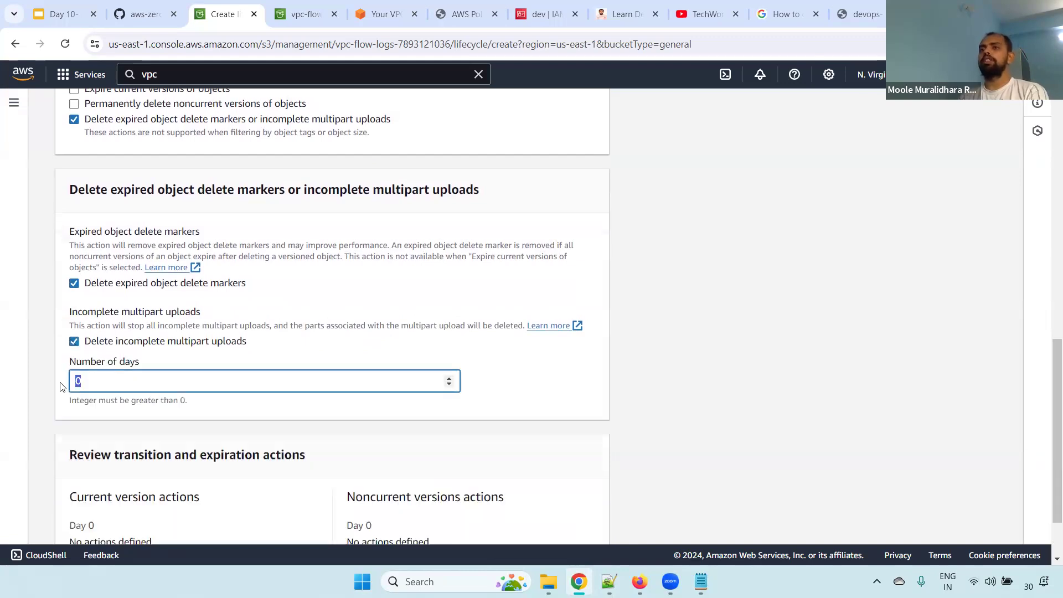
Disable the delete-marker and multipart cleanup, and enable moving current versions between storage classes plus expiring current versions
{"action": "left_click_drag", "start_coordinate": [1047, 382], "coordinate": [1045, 283]}
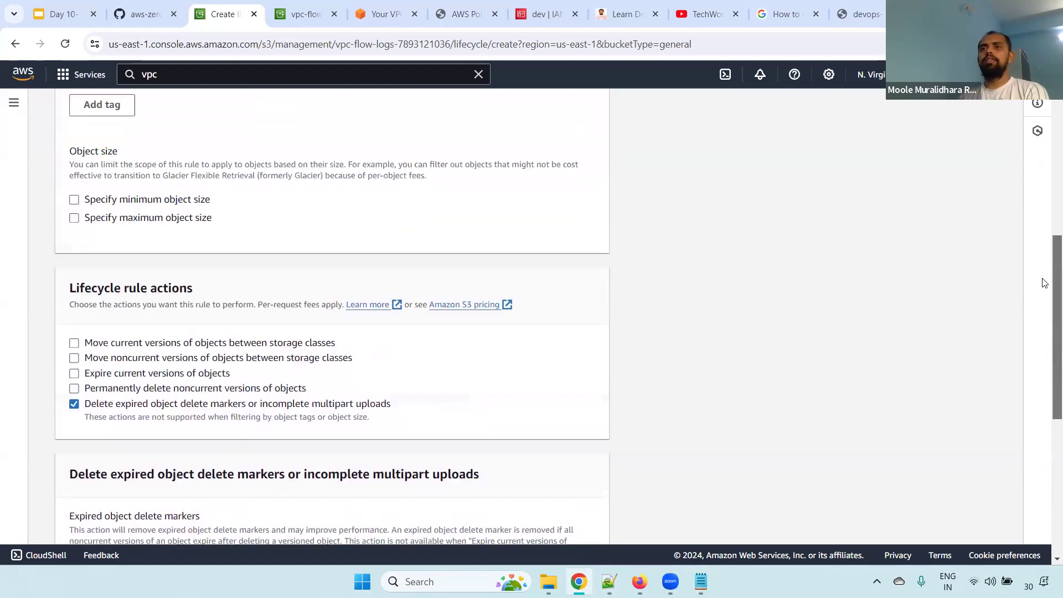
{"action": "left_click", "coordinate": [74, 404]}
{"action": "left_click", "coordinate": [74, 344]}
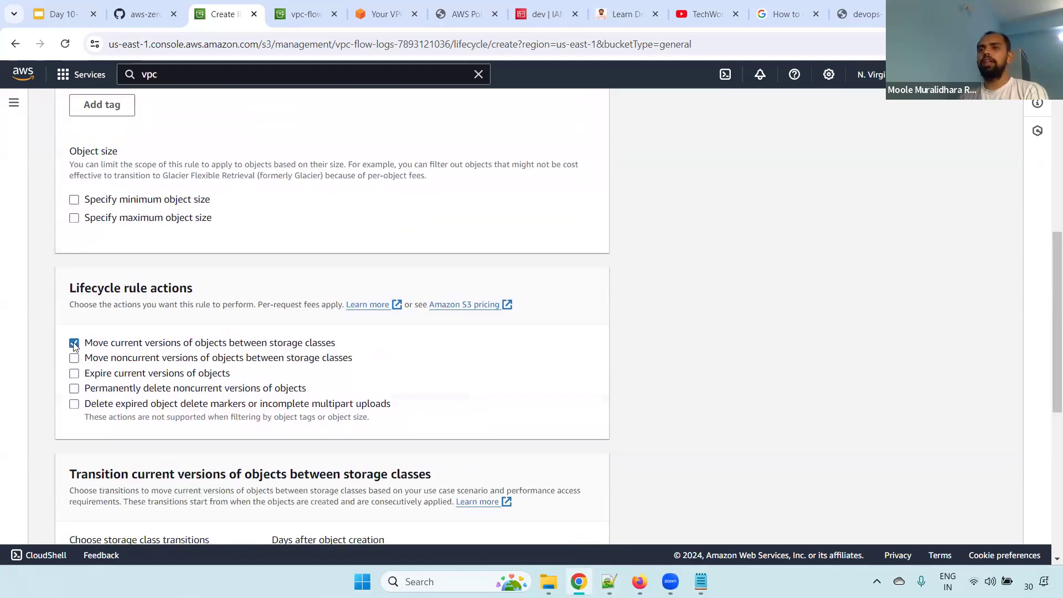
{"action": "left_click", "coordinate": [75, 374]}
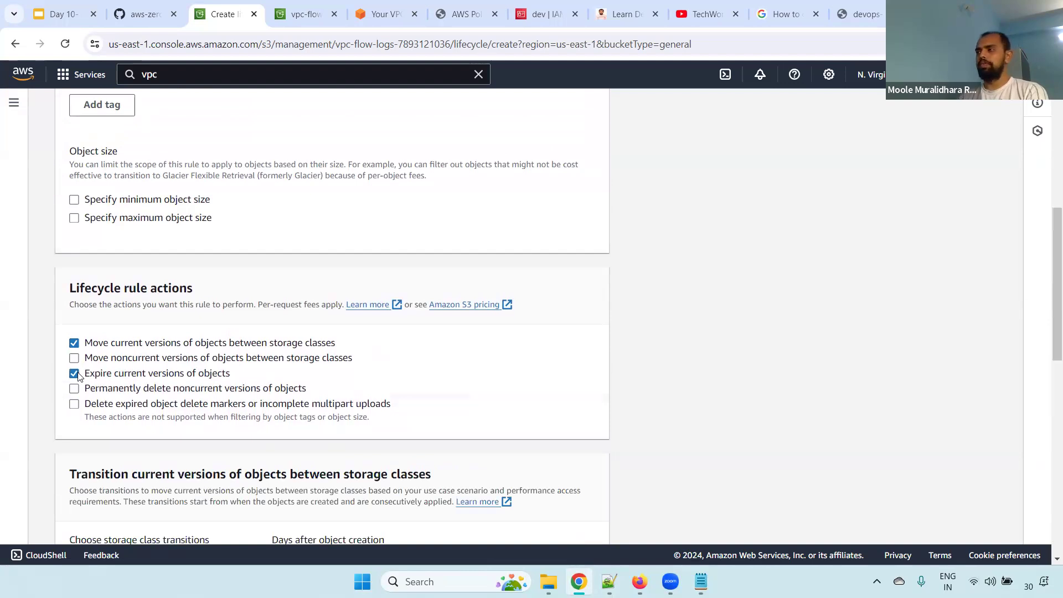
{"action": "left_click", "coordinate": [74, 359]}
{"action": "left_click", "coordinate": [74, 359]}
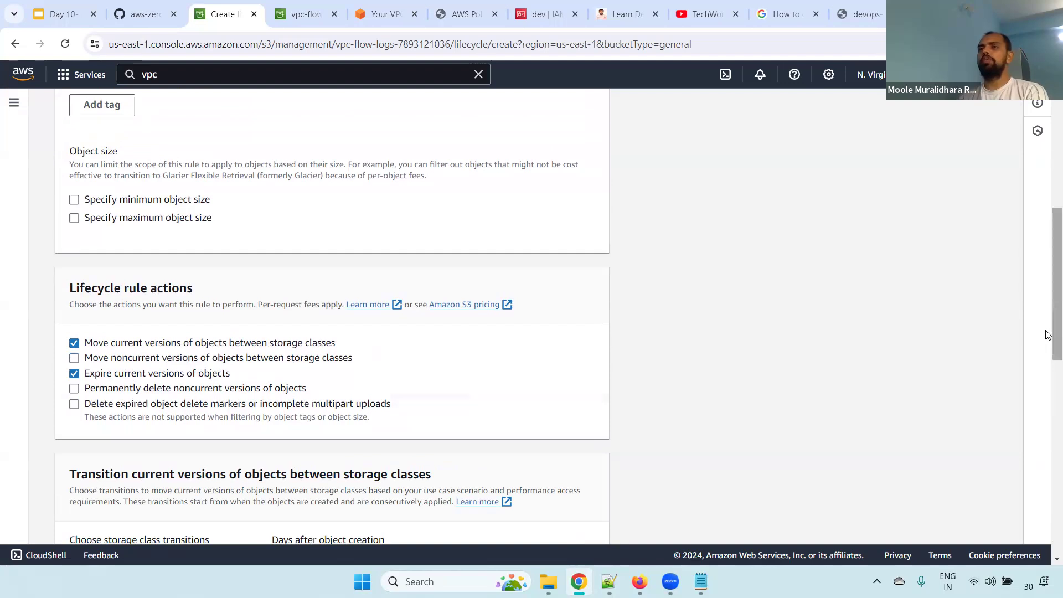
Look over the storage classes available for the current-version transition, from Standard-IA to Glacier Deep Archive
{"action": "scroll", "coordinate": [1049, 371], "scroll_direction": "down", "scroll_amount": 5}
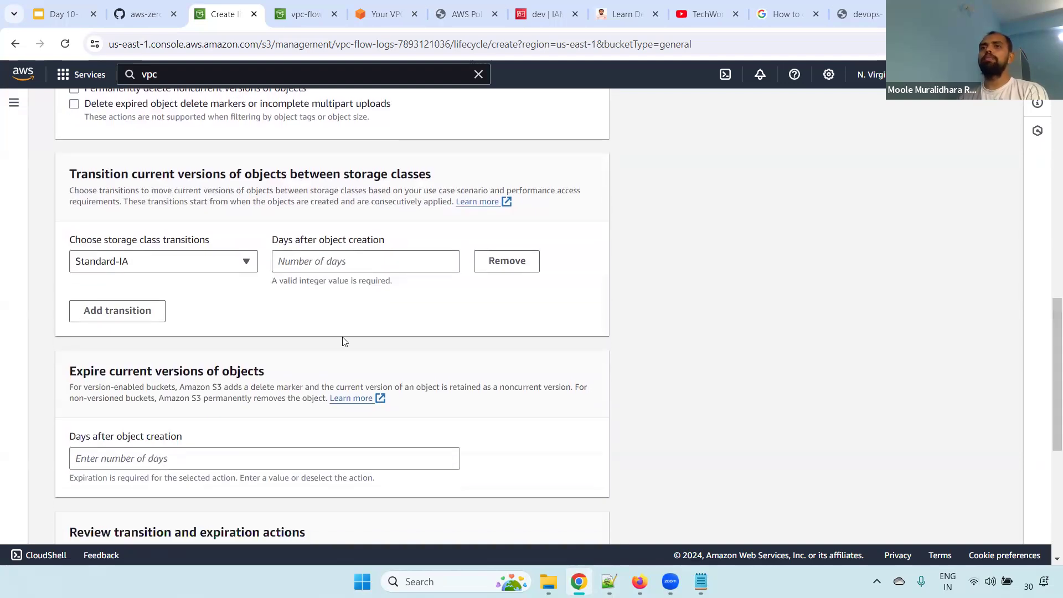
{"action": "left_click", "coordinate": [173, 261]}
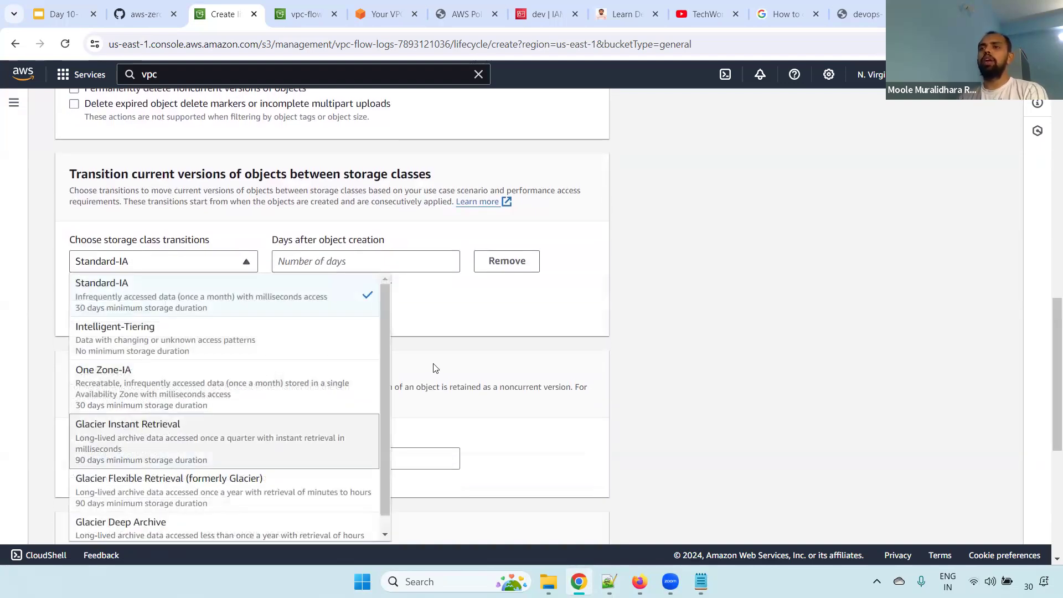
{"action": "left_click_drag", "start_coordinate": [386, 309], "coordinate": [381, 400]}
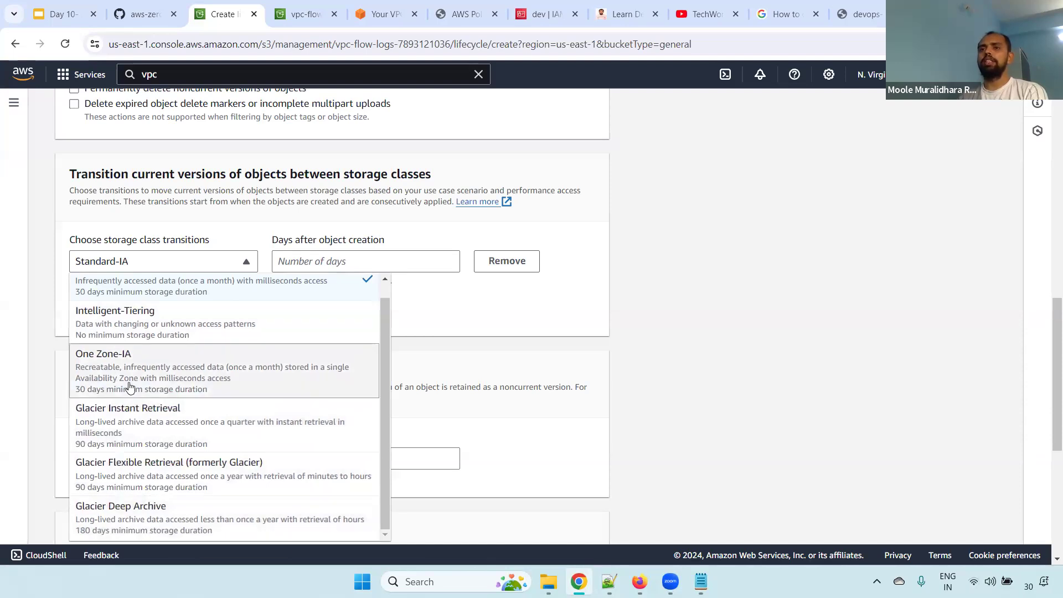
{"action": "scroll", "coordinate": [383, 345], "scroll_direction": "up", "scroll_amount": 1}
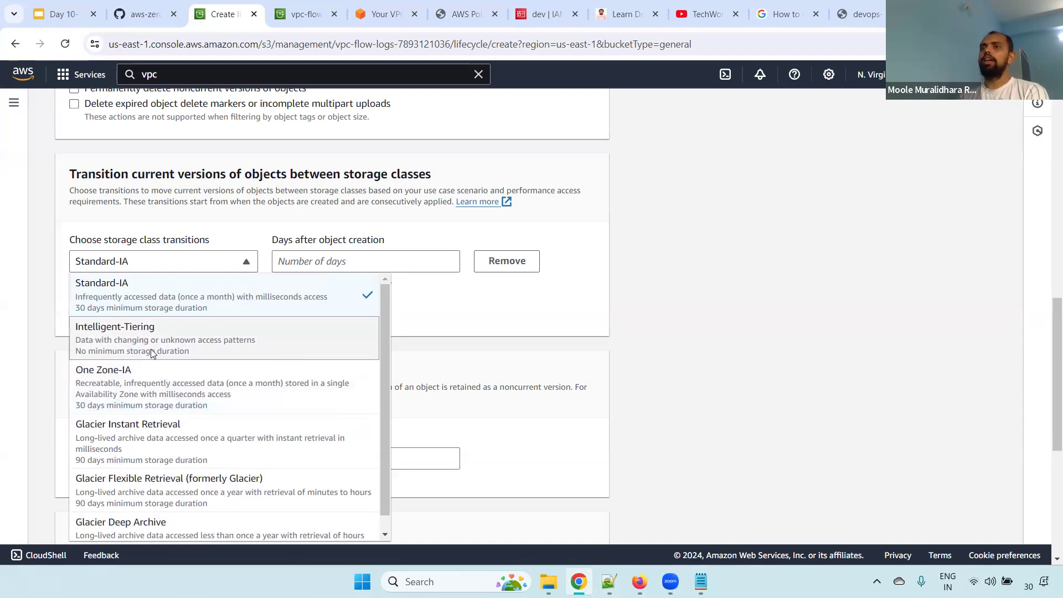
{"action": "left_click", "coordinate": [670, 306]}
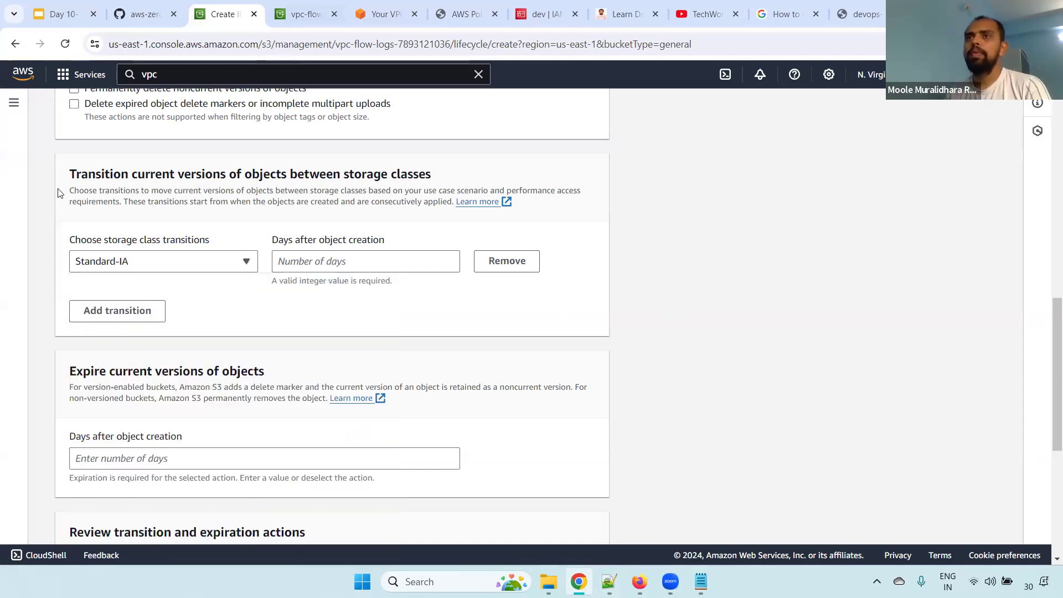
Set the current-version transition to Standard-IA with 30 days after object creation
{"action": "left_click", "coordinate": [141, 260]}
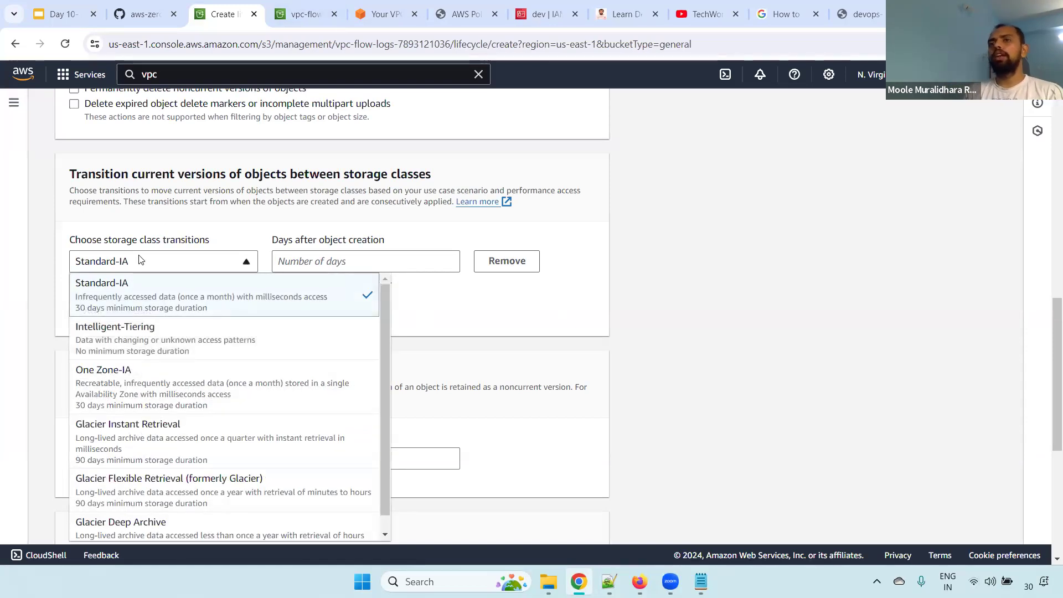
{"action": "left_click", "coordinate": [135, 299]}
{"action": "left_click", "coordinate": [303, 265]}
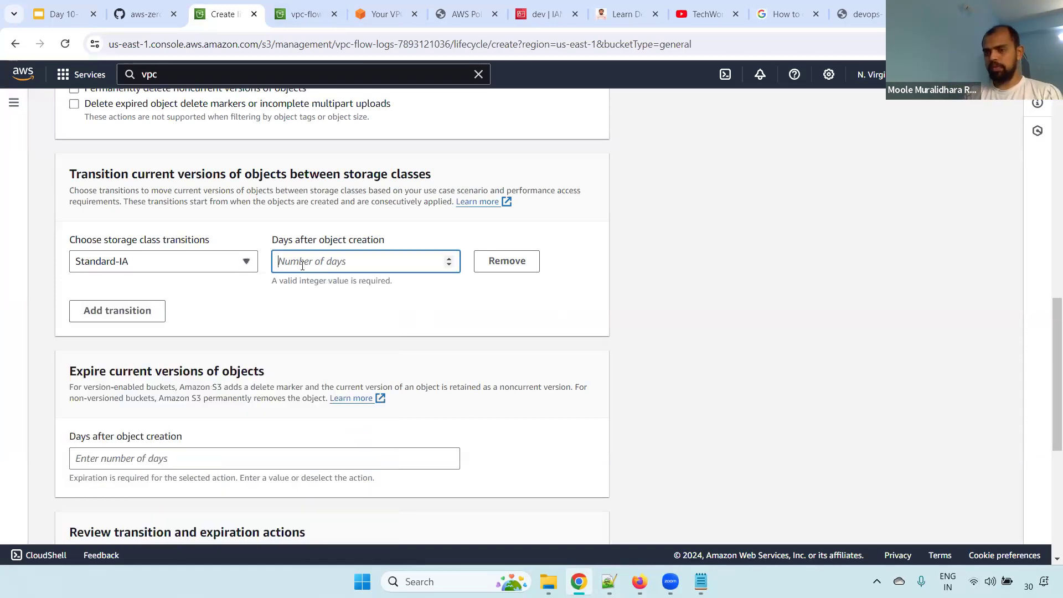
{"action": "type", "text": "30"}
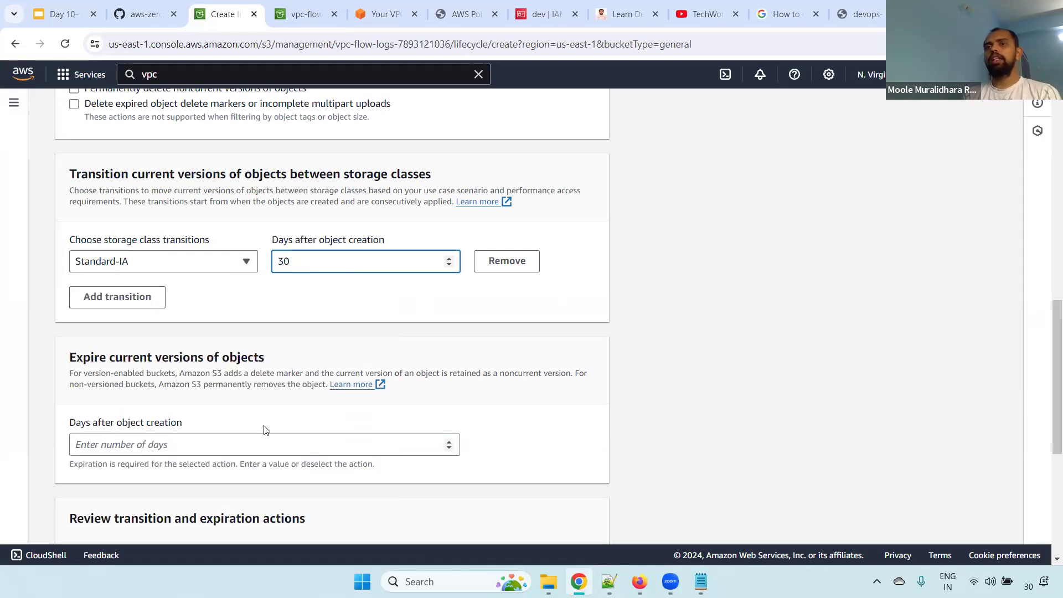
Set current object versions to expire 365 days after object creation
{"action": "left_click_drag", "start_coordinate": [67, 423], "coordinate": [191, 428]}
{"action": "left_click", "coordinate": [157, 447]}
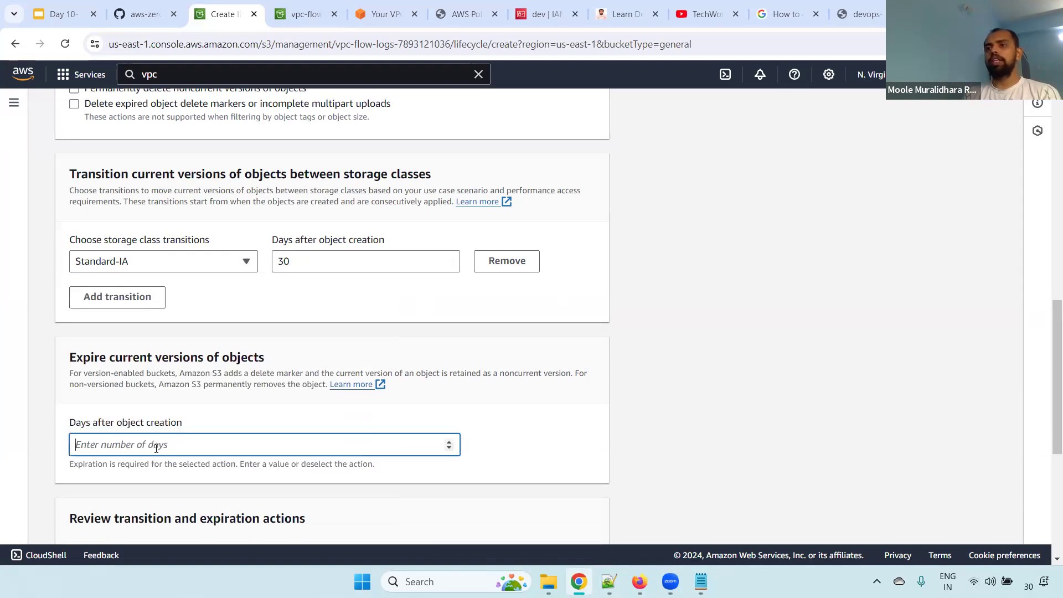
{"action": "type", "text": "65"}
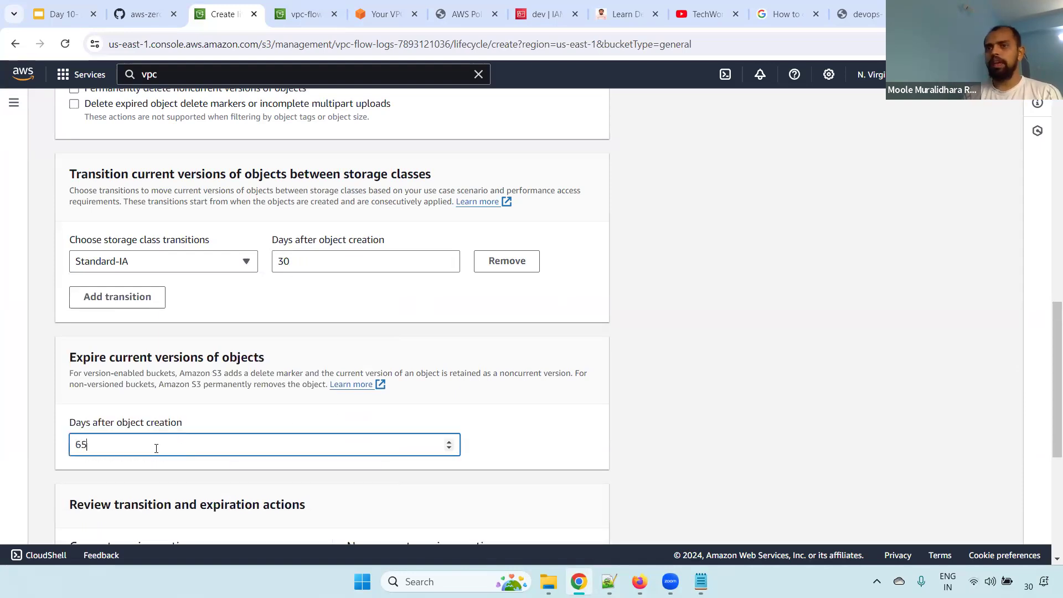
{"action": "key", "text": "ctrl+a"}
{"action": "type", "text": "365"}
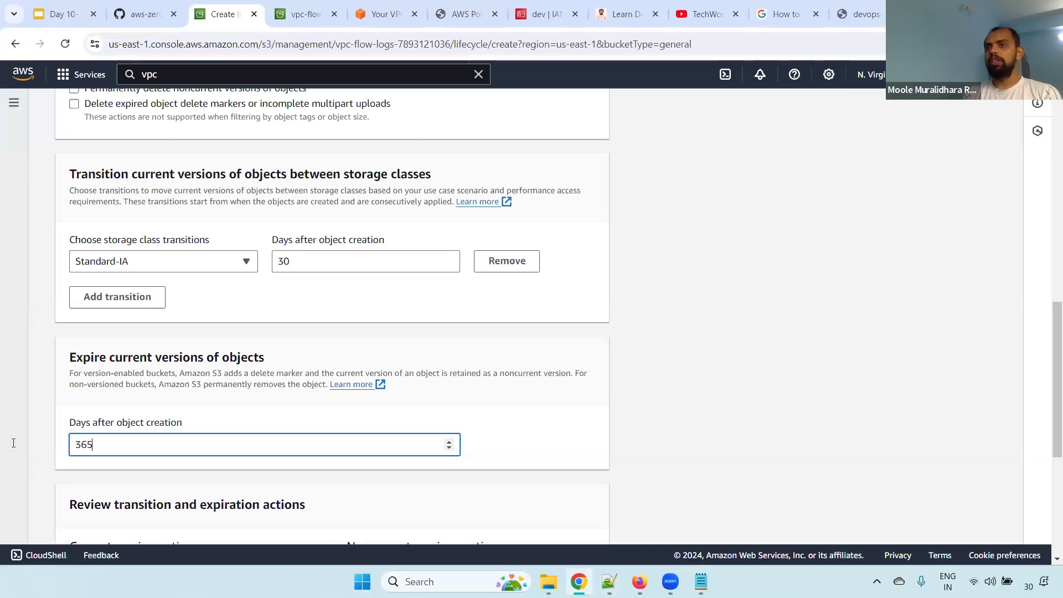
Review the current-version transition and expiration timeline, along with the lifecycle rule's name, scope and prefix filter
{"action": "left_click_drag", "start_coordinate": [1056, 435], "coordinate": [1052, 535]}
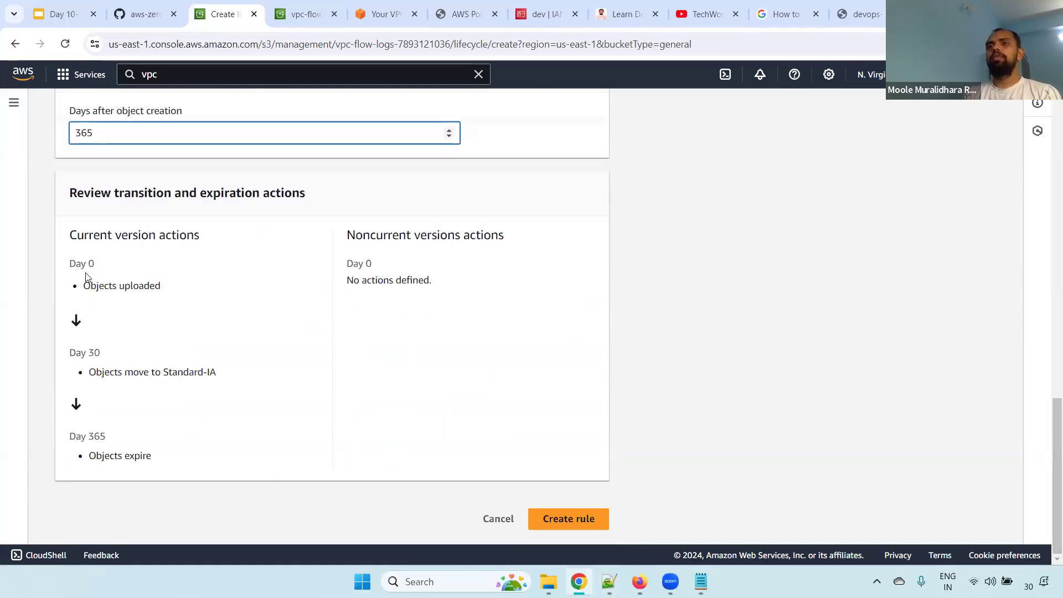
{"action": "left_click_drag", "start_coordinate": [100, 272], "coordinate": [188, 297]}
{"action": "left_click_drag", "start_coordinate": [89, 359], "coordinate": [253, 392]}
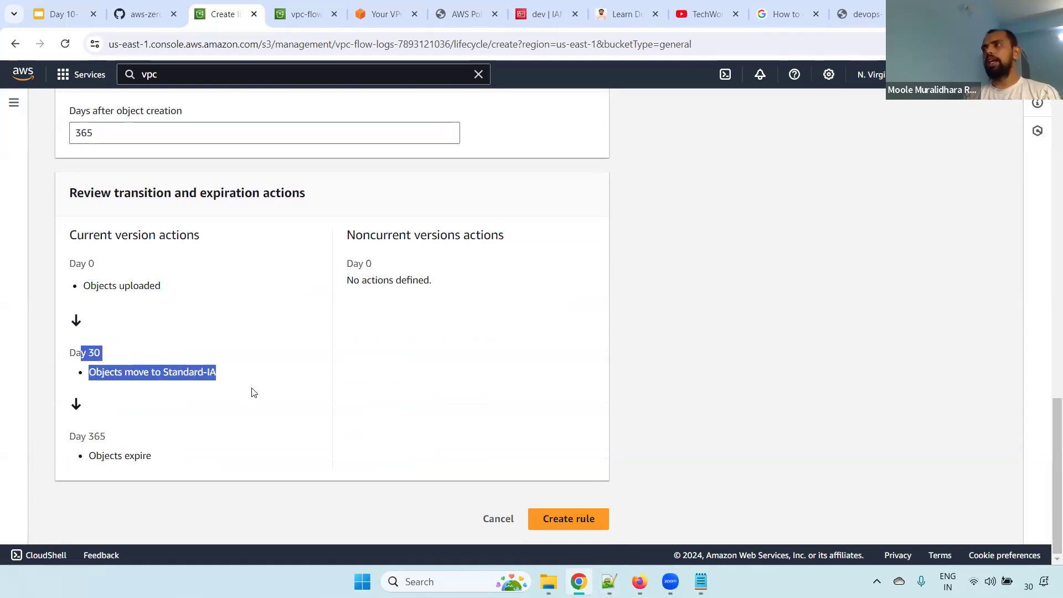
{"action": "left_click_drag", "start_coordinate": [68, 443], "coordinate": [175, 461]}
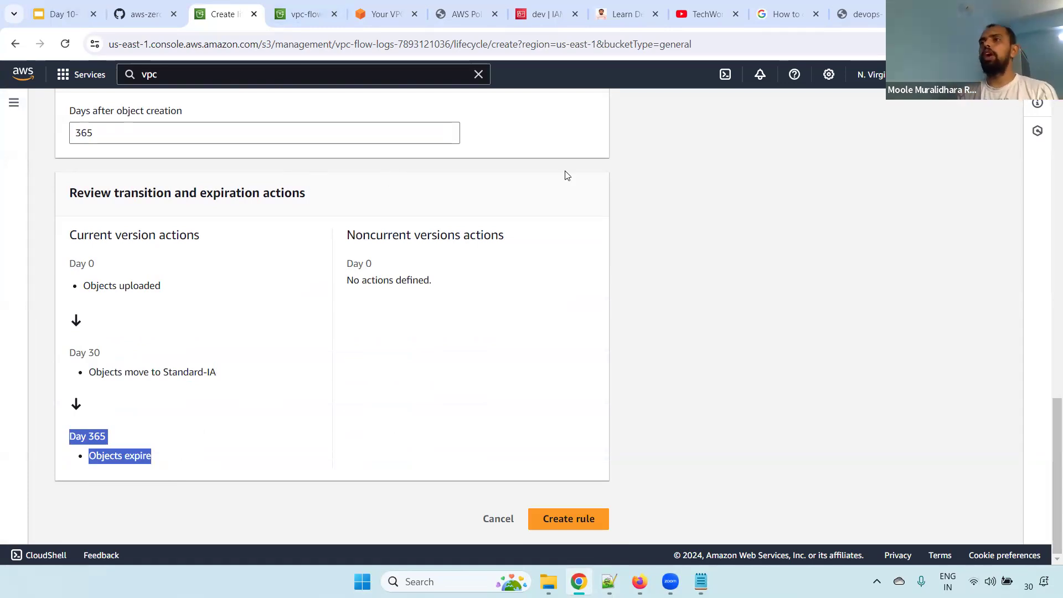
{"action": "left_click_drag", "start_coordinate": [1047, 421], "coordinate": [1047, 127]}
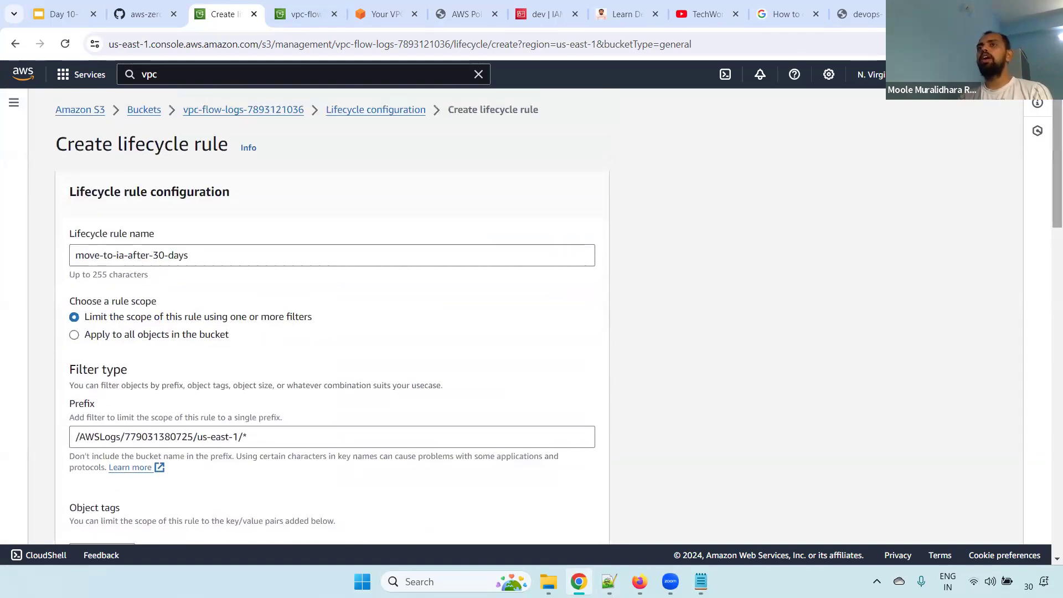
{"action": "left_click_drag", "start_coordinate": [118, 145], "coordinate": [226, 147]}
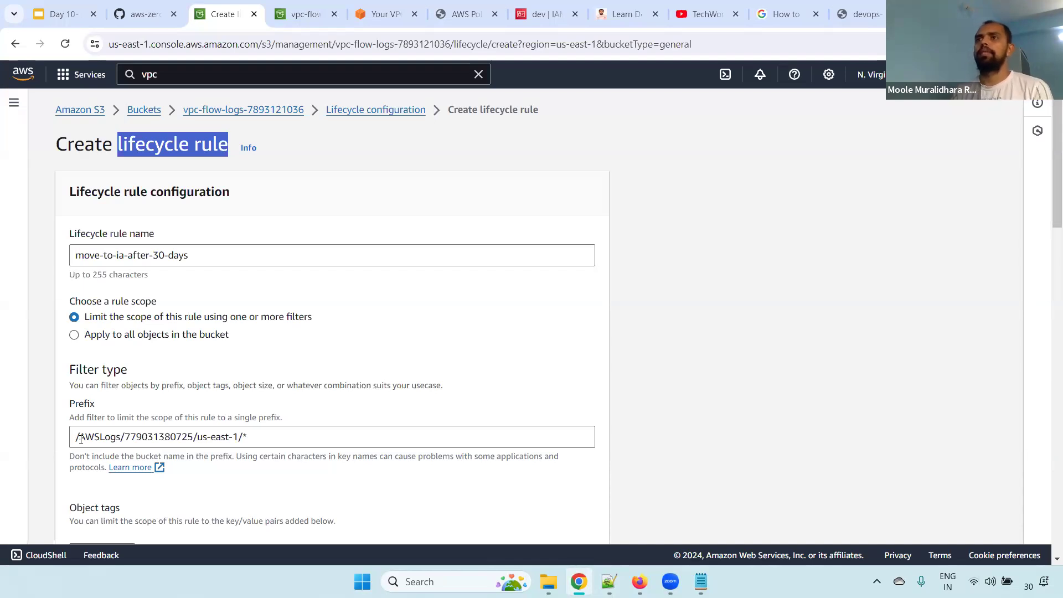
Recheck the rule's expiration action and create the move-to-ia-after-30-days lifecycle rule
{"action": "scroll", "coordinate": [1047, 380], "scroll_direction": "down", "scroll_amount": 20}
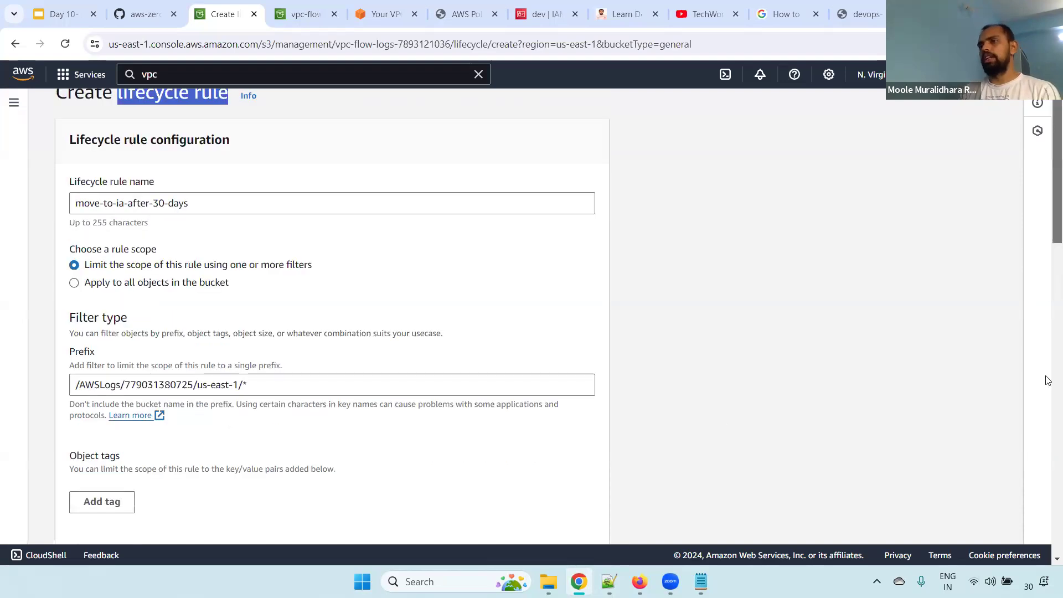
{"action": "left_click_drag", "start_coordinate": [1048, 490], "coordinate": [1049, 496]}
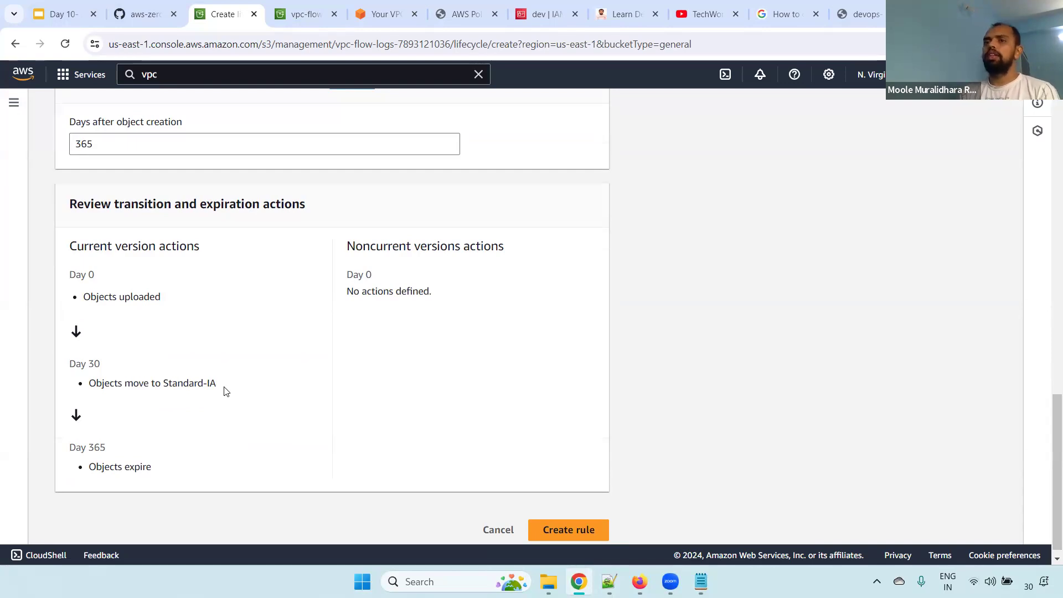
{"action": "left_click_drag", "start_coordinate": [68, 446], "coordinate": [186, 468]}
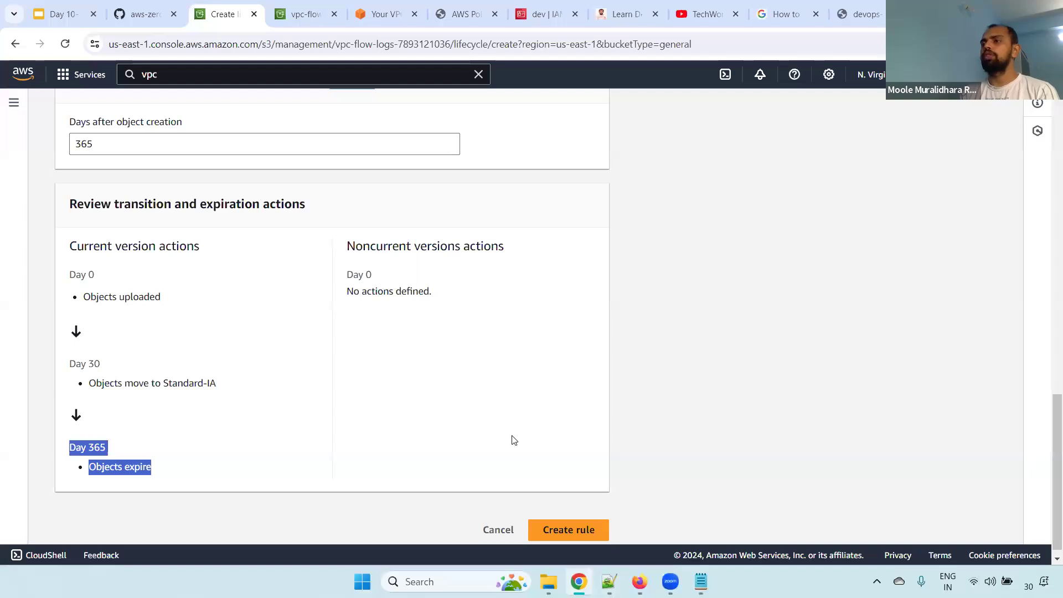
{"action": "left_click", "coordinate": [569, 530]}
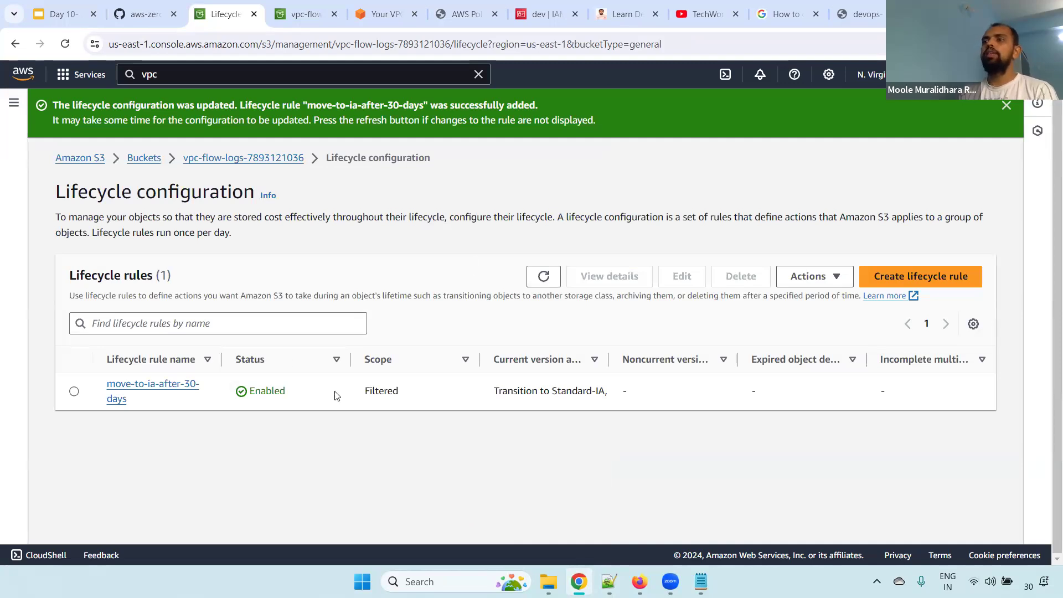
Widen the Current version actions column to read the full action, and select the move-to-ia-after-30-days rule
{"action": "left_click_drag", "start_coordinate": [604, 356], "coordinate": [763, 366]}
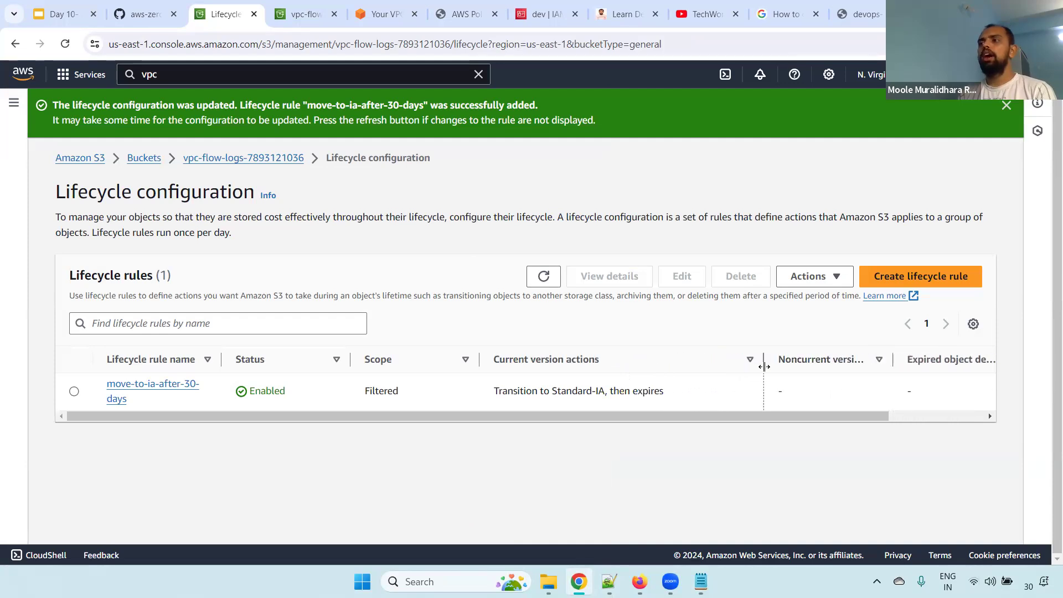
{"action": "left_click_drag", "start_coordinate": [605, 390], "coordinate": [687, 391]}
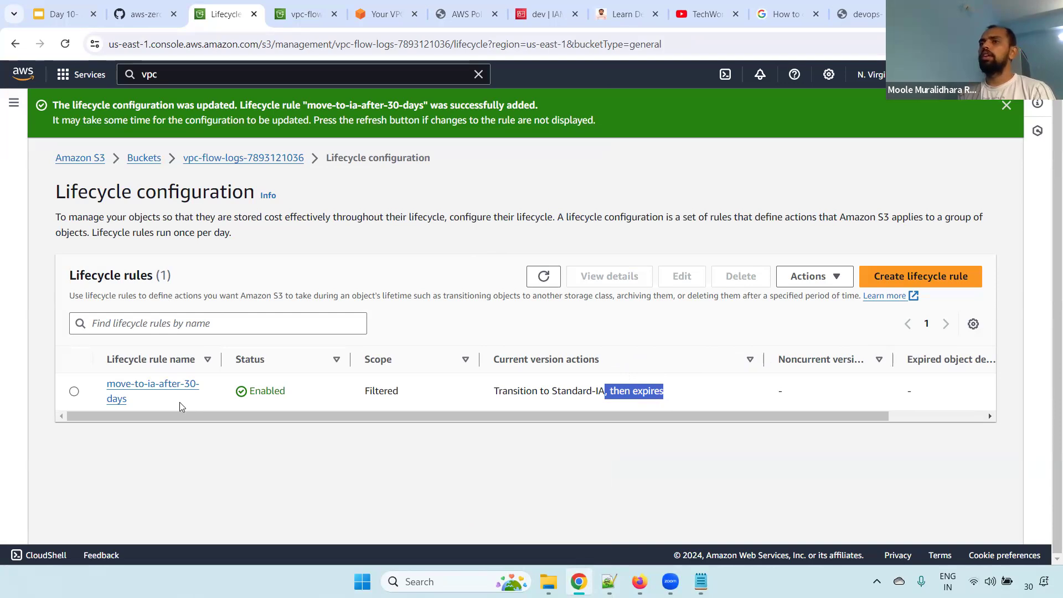
{"action": "left_click", "coordinate": [73, 391]}
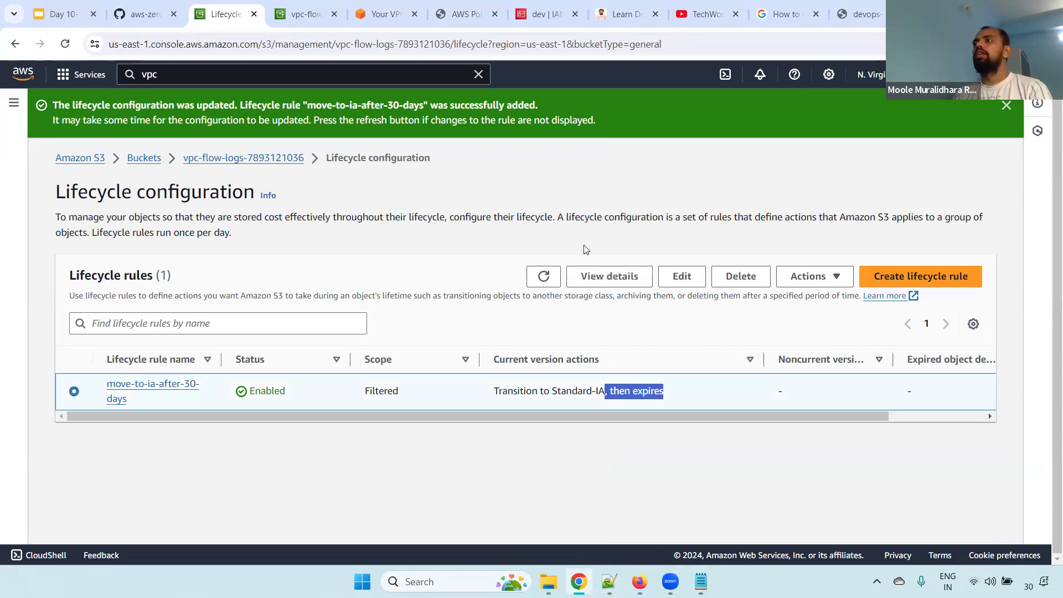
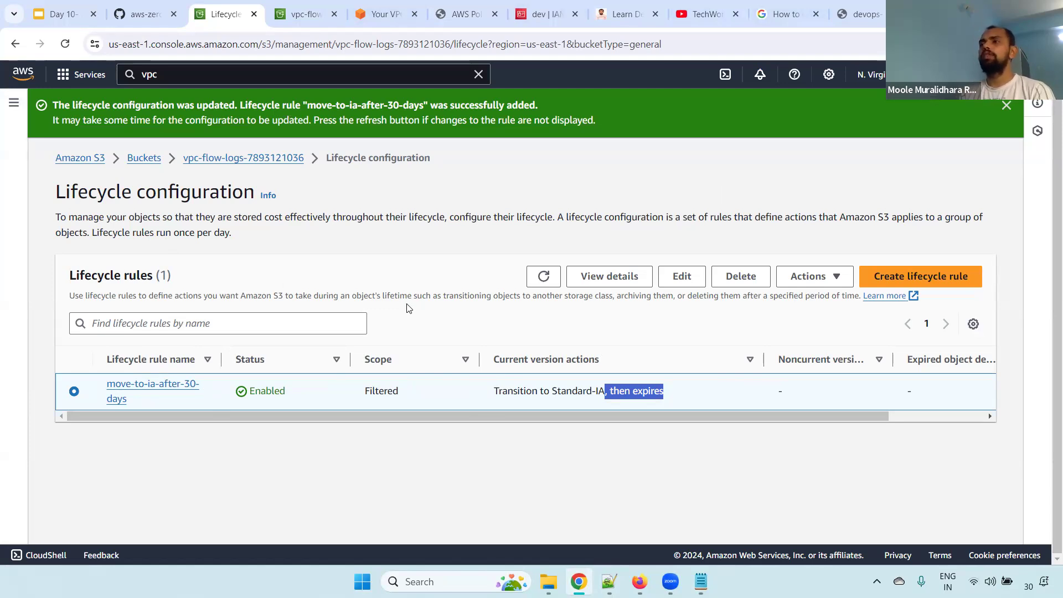
Dismiss the success banner and check which actions are available for the move-to-ia-after-30-days rule
{"action": "left_click_drag", "start_coordinate": [711, 399], "coordinate": [118, 400]}
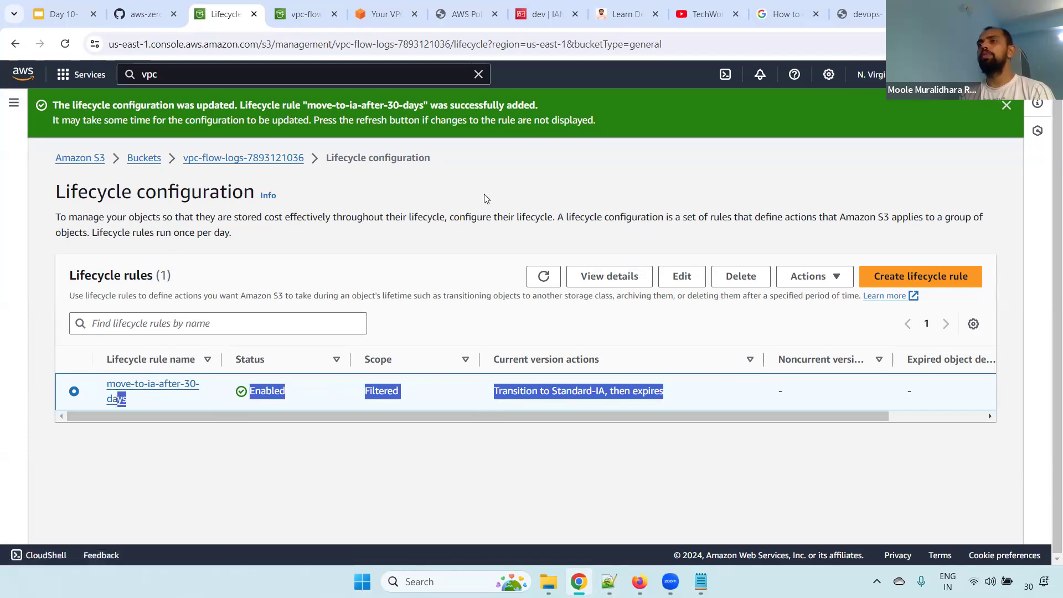
{"action": "left_click", "coordinate": [1006, 106]}
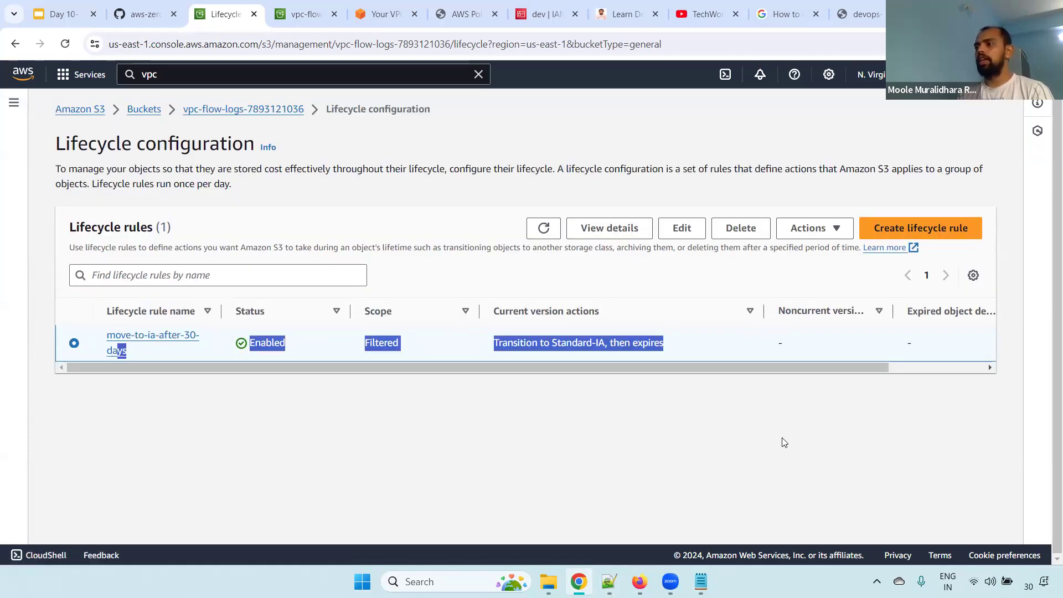
{"action": "left_click", "coordinate": [923, 369]}
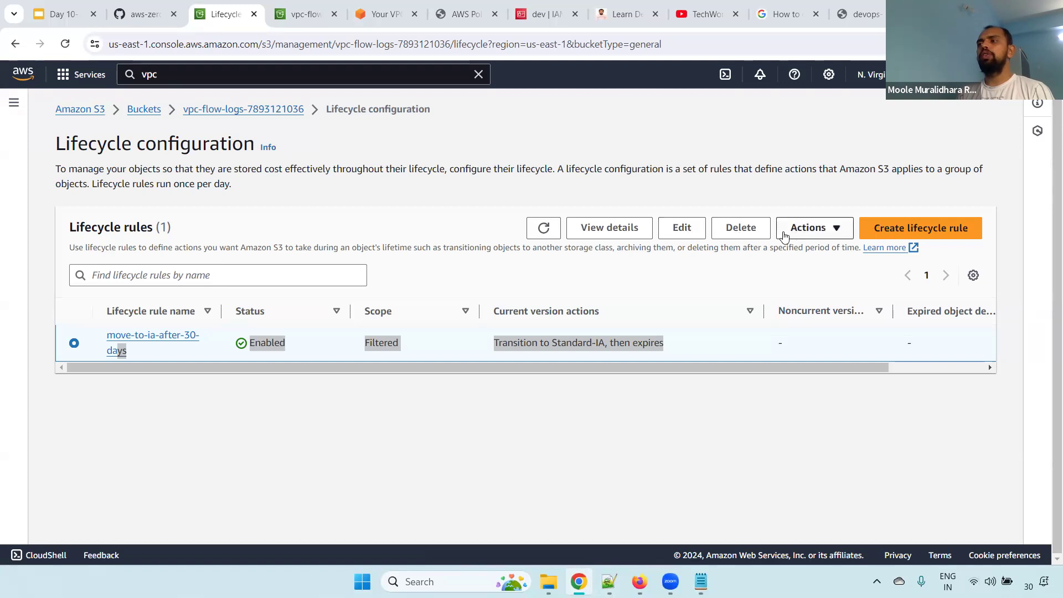
{"action": "left_click", "coordinate": [828, 229]}
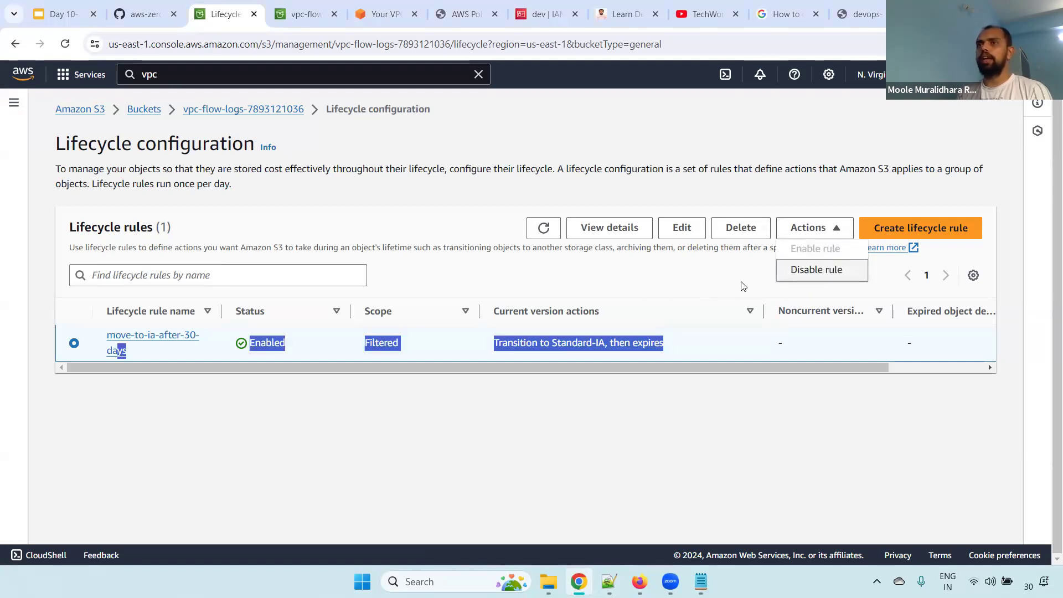
Return to the vpc-flow-logs bucket's management settings and review its lifecycle rules
{"action": "left_click", "coordinate": [267, 110]}
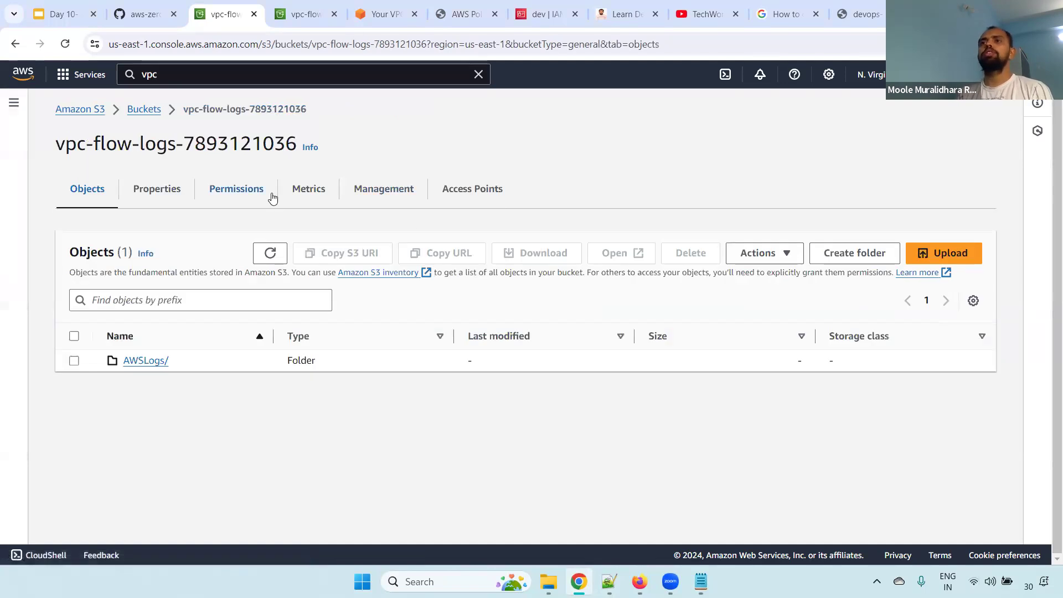
{"action": "left_click", "coordinate": [389, 190]}
{"action": "left_click_drag", "start_coordinate": [62, 244], "coordinate": [601, 366]}
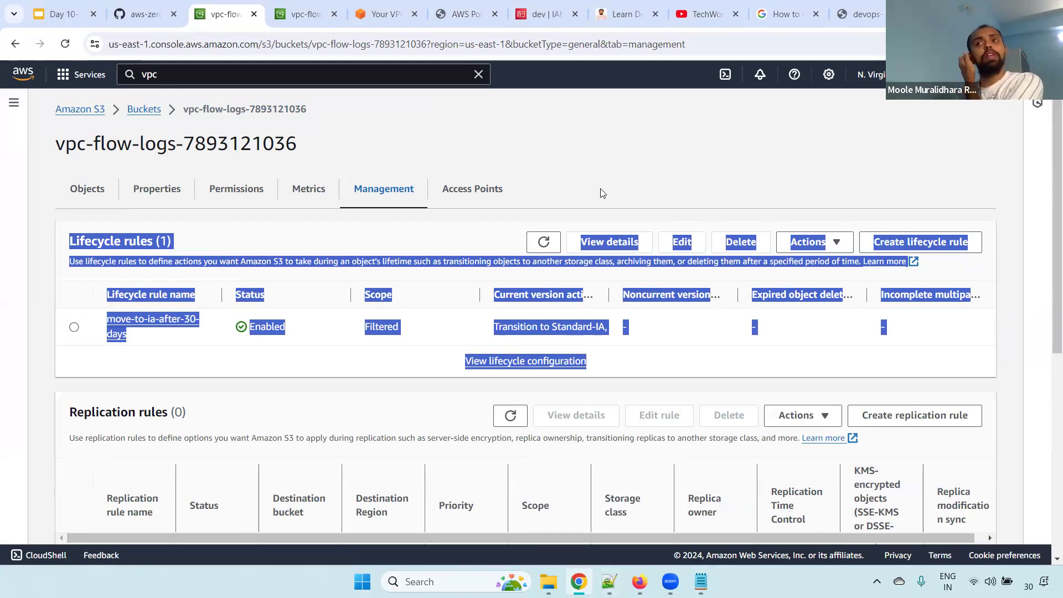
{"action": "left_click", "coordinate": [687, 176]}
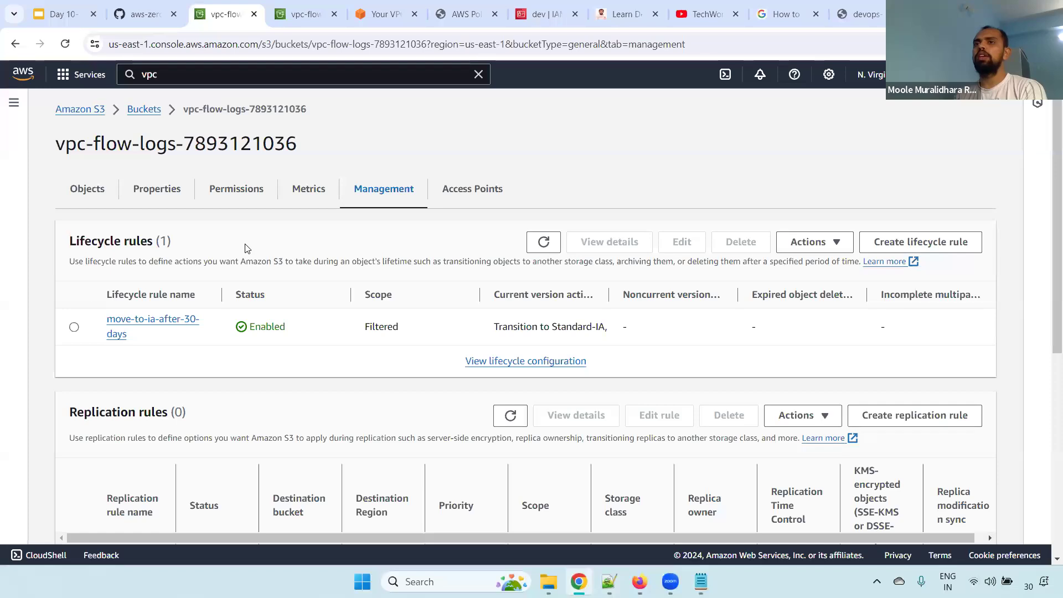
{"action": "left_click_drag", "start_coordinate": [69, 242], "coordinate": [173, 242]}
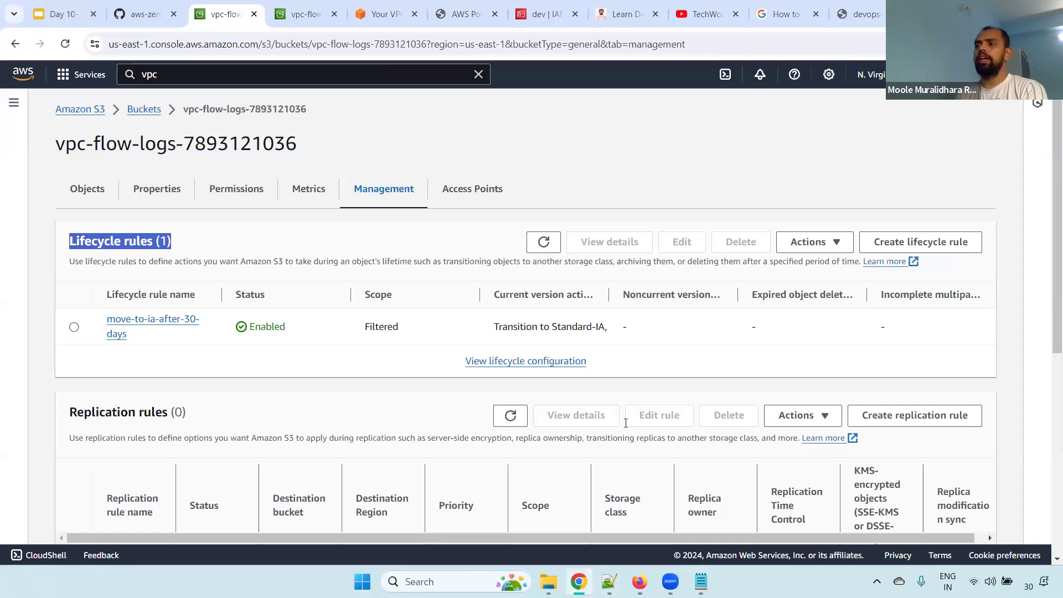
Switch to Notepad++ and find the topic on configuring AWS ALB logging to an S3 bucket in the Day 10 outline
{"action": "left_click", "coordinate": [610, 582]}
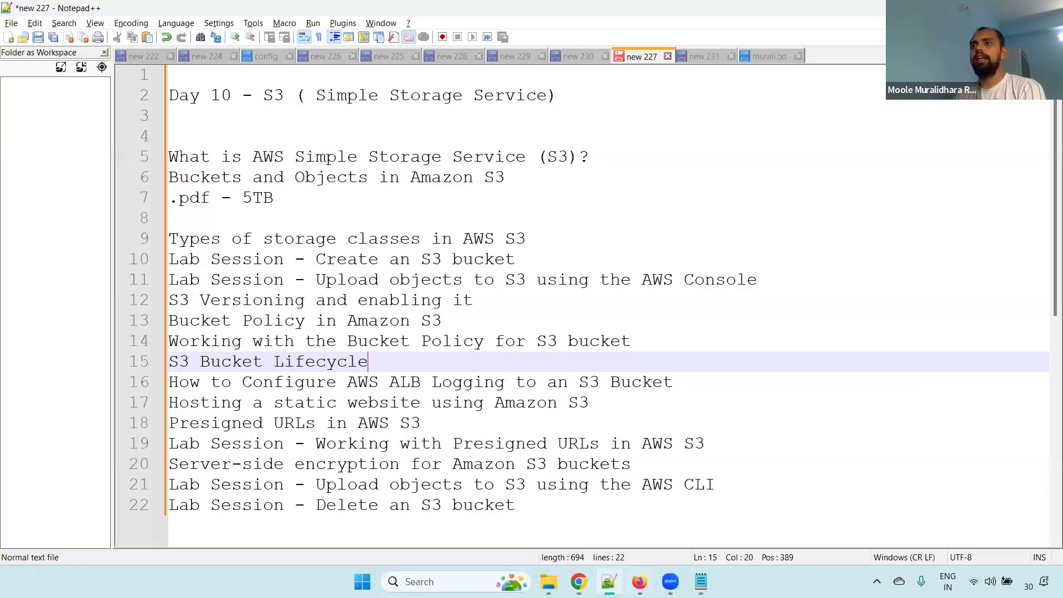
{"action": "scroll", "coordinate": [1049, 221], "scroll_direction": "down", "scroll_amount": 2}
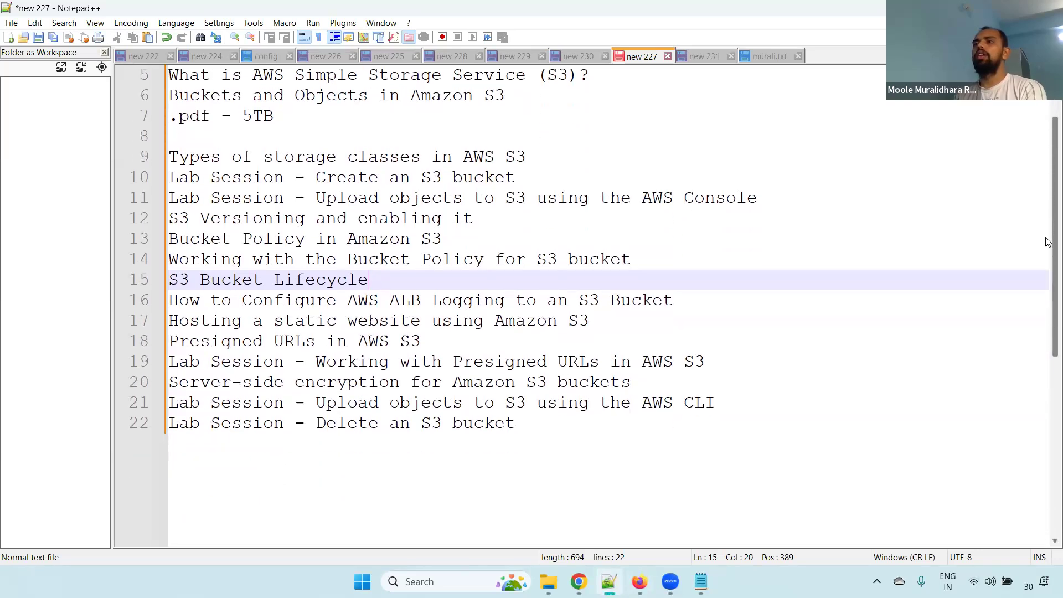
{"action": "left_click_drag", "start_coordinate": [683, 299], "coordinate": [124, 299]}
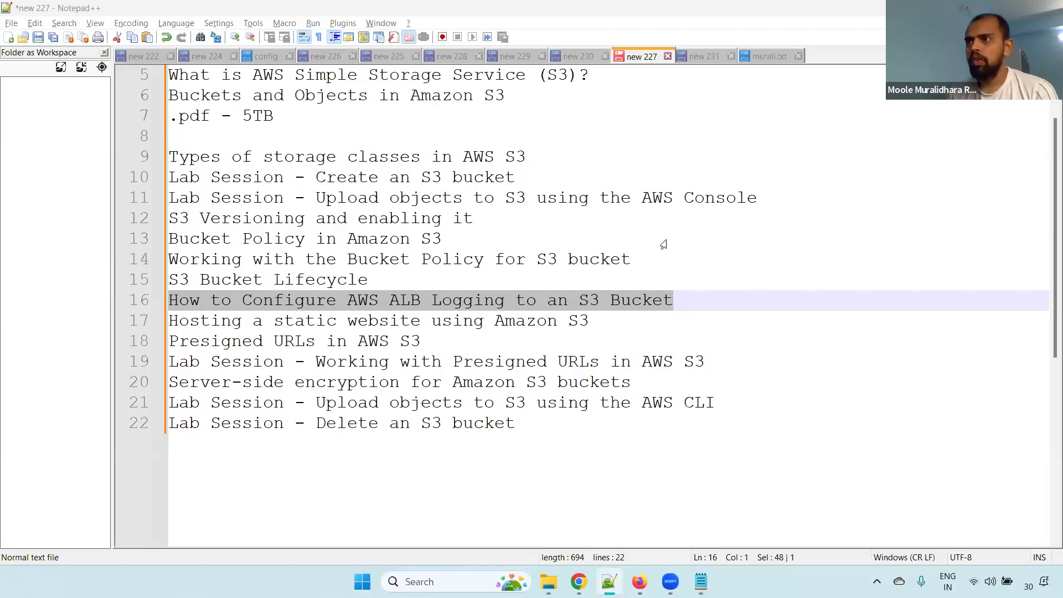
{"action": "left_click", "coordinate": [679, 300]}
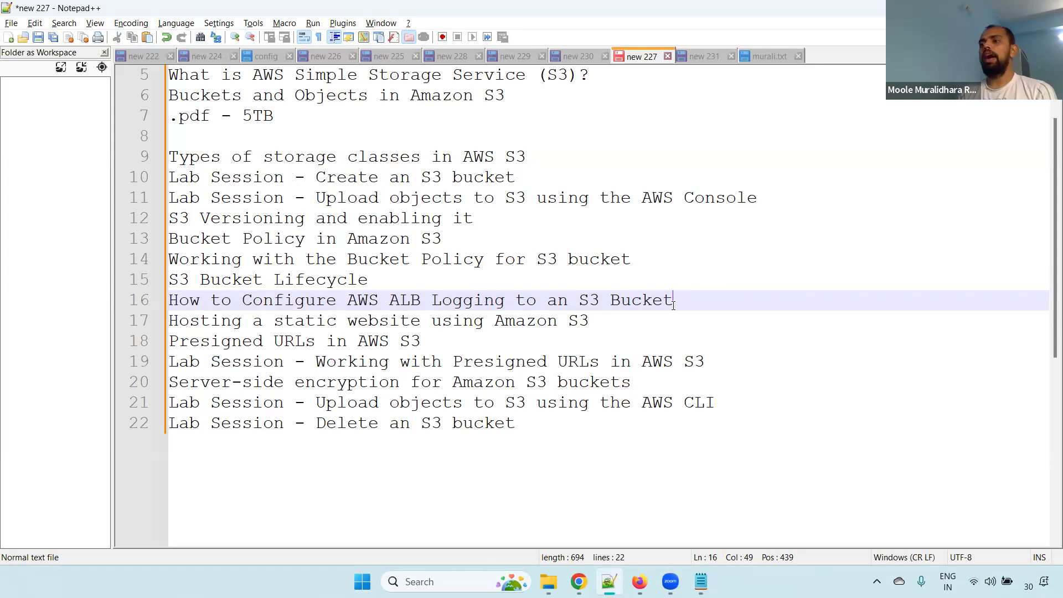
Switch to Chrome, close the page showing the AWSLogs account folder, and return to the vpc-flow-logs bucket page
{"action": "left_click", "coordinate": [579, 582]}
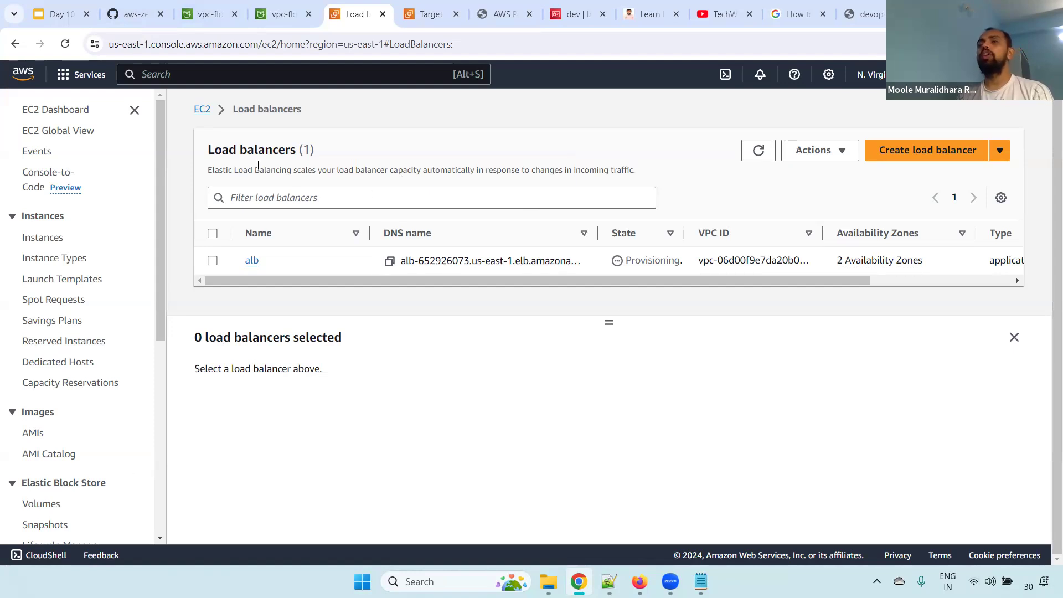
{"action": "left_click", "coordinate": [208, 5]}
{"action": "left_click", "coordinate": [283, 14]}
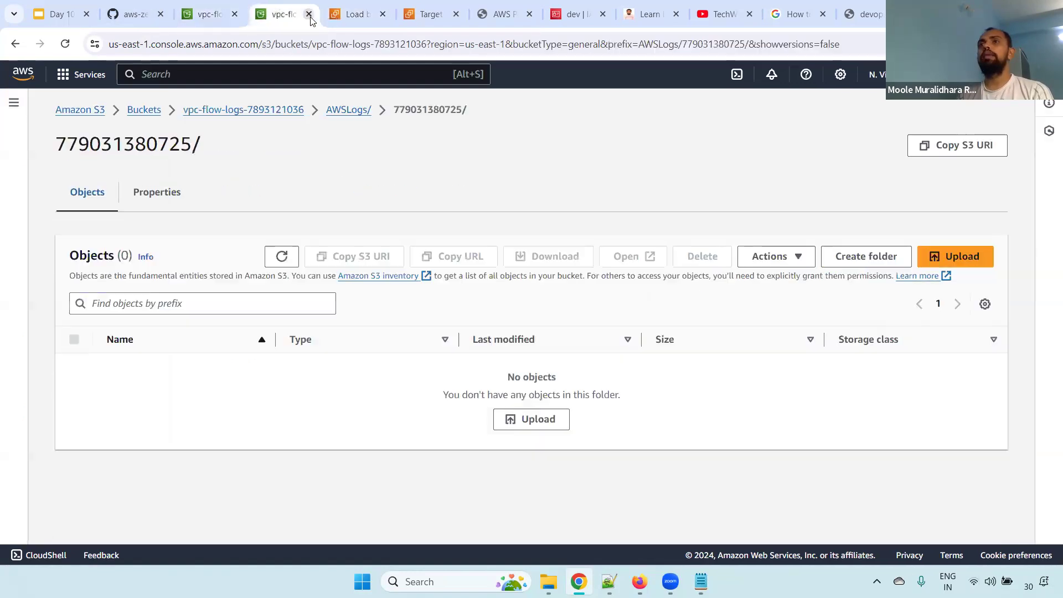
{"action": "left_click", "coordinate": [309, 14]}
{"action": "left_click", "coordinate": [206, 11]}
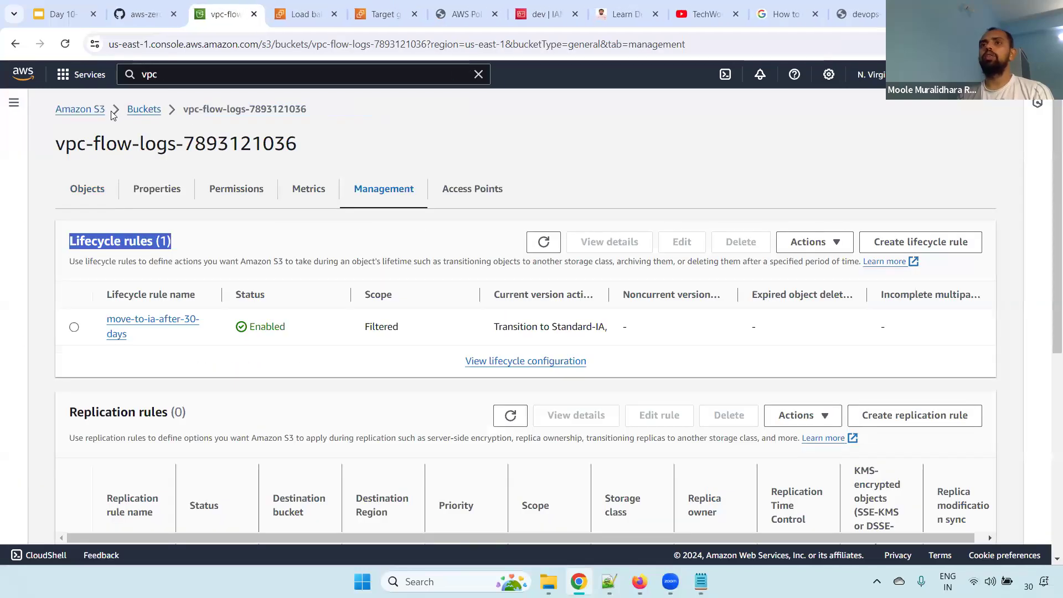
Create a general purpose bucket in us-east-1 named alb-logs plus the numeric suffix shared by the other buckets, keeping the default settings
{"action": "left_click", "coordinate": [143, 111]}
{"action": "left_click", "coordinate": [936, 283]}
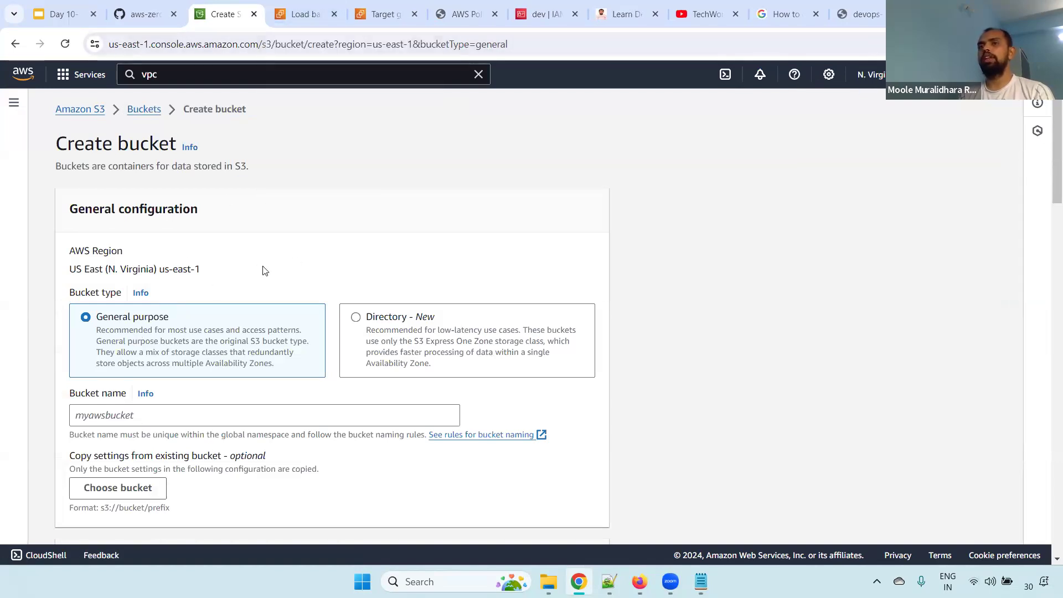
{"action": "left_click_drag", "start_coordinate": [118, 281], "coordinate": [225, 275]}
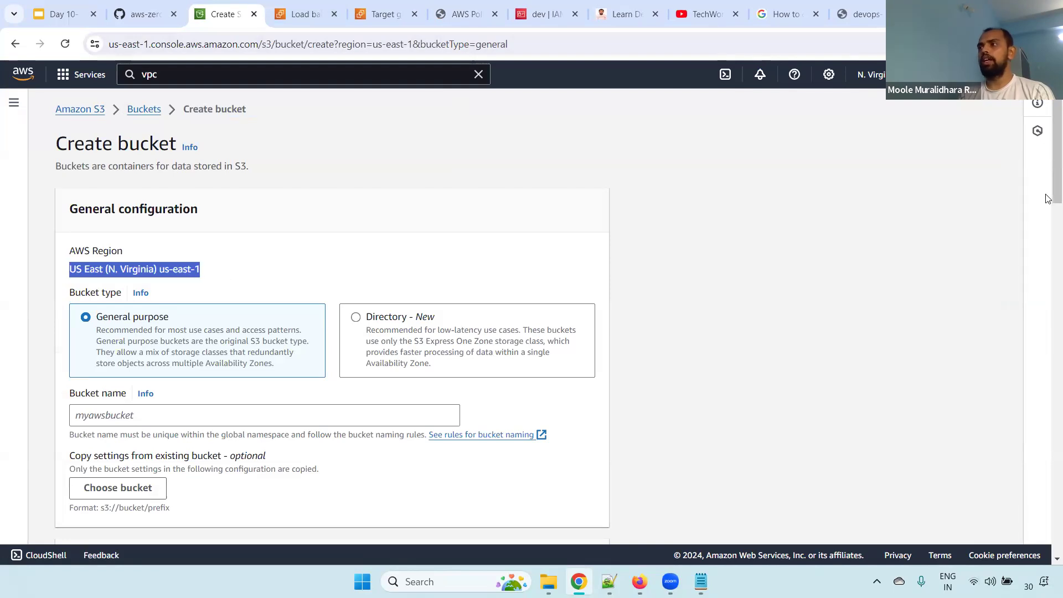
{"action": "scroll", "coordinate": [1026, 216], "scroll_direction": "down", "scroll_amount": 3}
{"action": "left_click", "coordinate": [136, 237]}
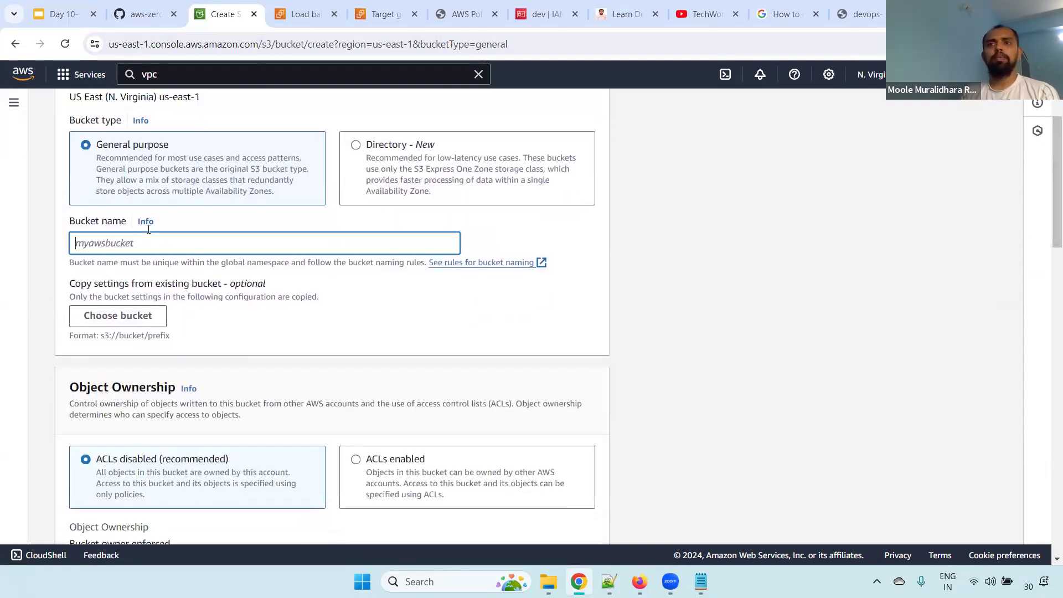
{"action": "type", "text": "al"}
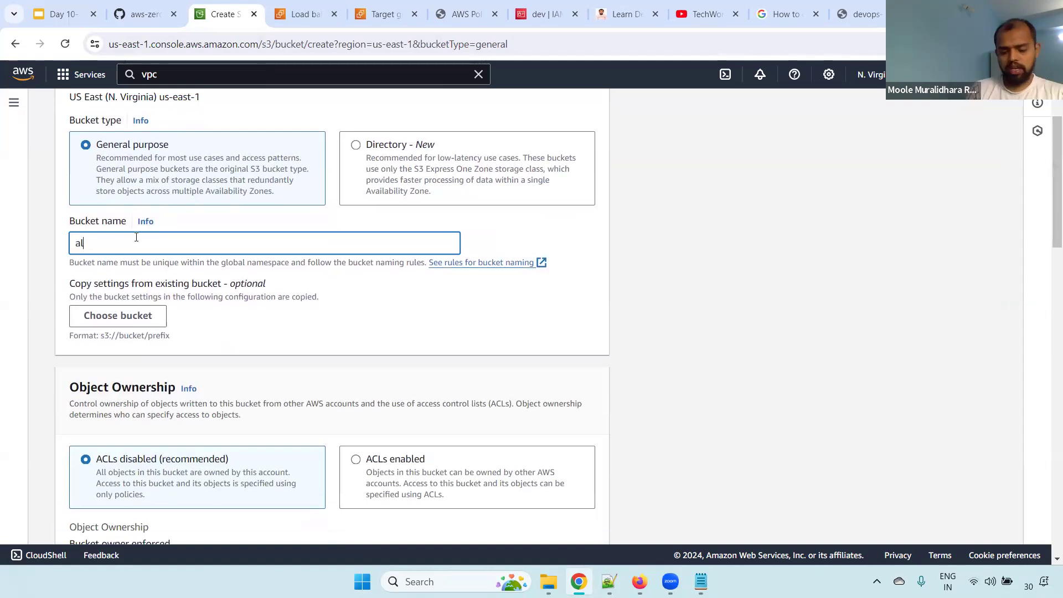
{"action": "type", "text": "b-logs-"}
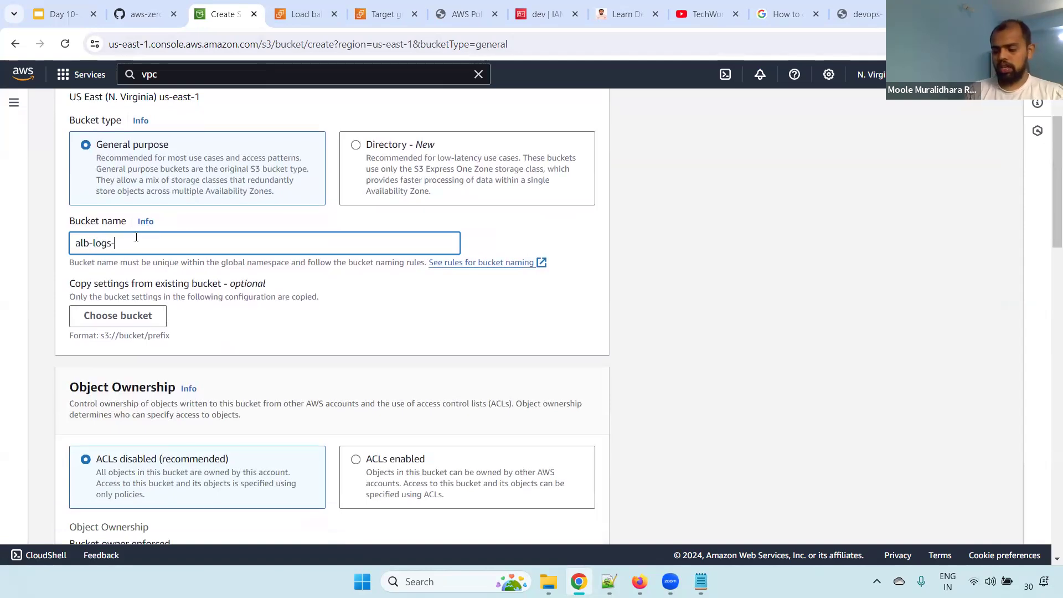
{"action": "type", "text": "7893121036"}
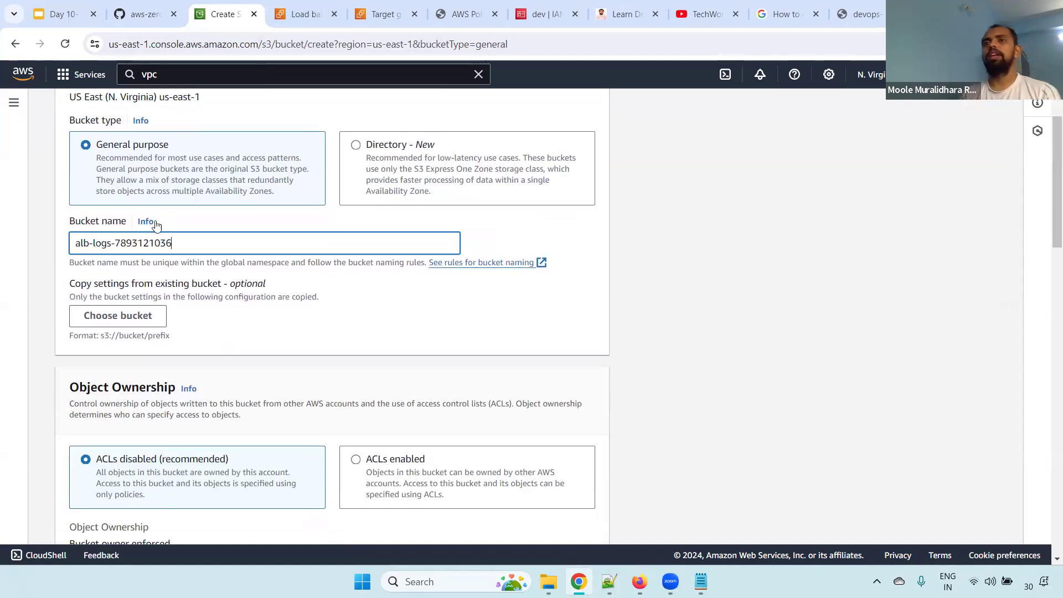
{"action": "left_click_drag", "start_coordinate": [1056, 222], "coordinate": [1049, 515]}
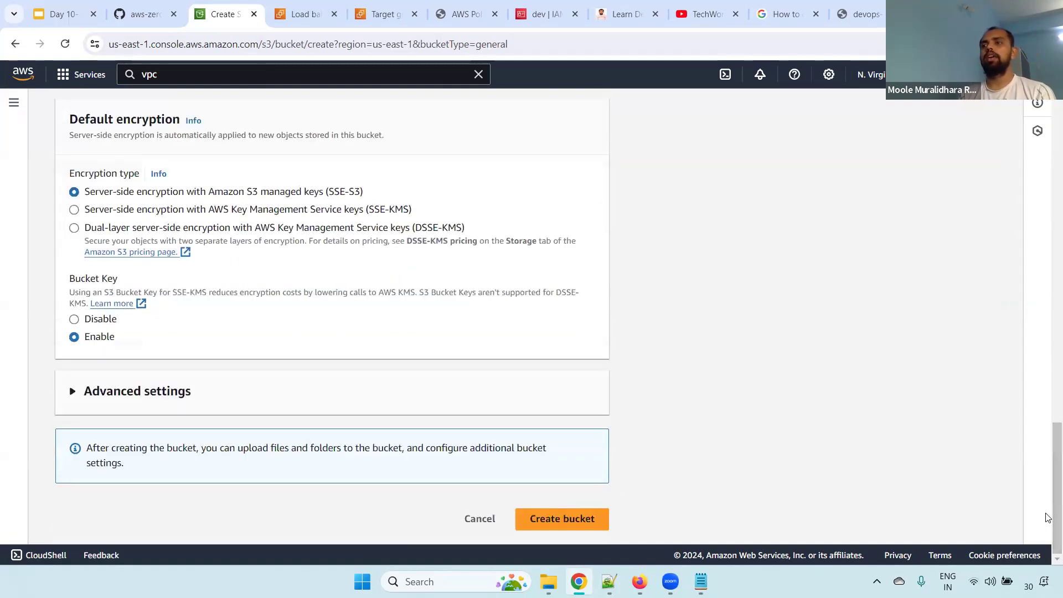
{"action": "left_click", "coordinate": [601, 518]}
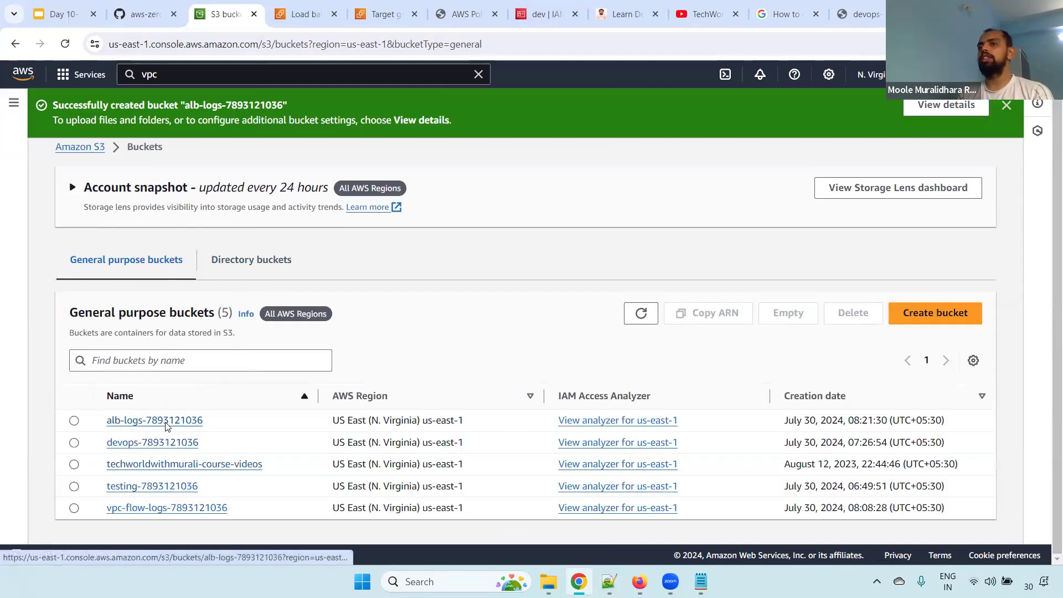
Copy the ARN of the new alb-logs bucket from its properties
{"action": "left_click", "coordinate": [166, 421]}
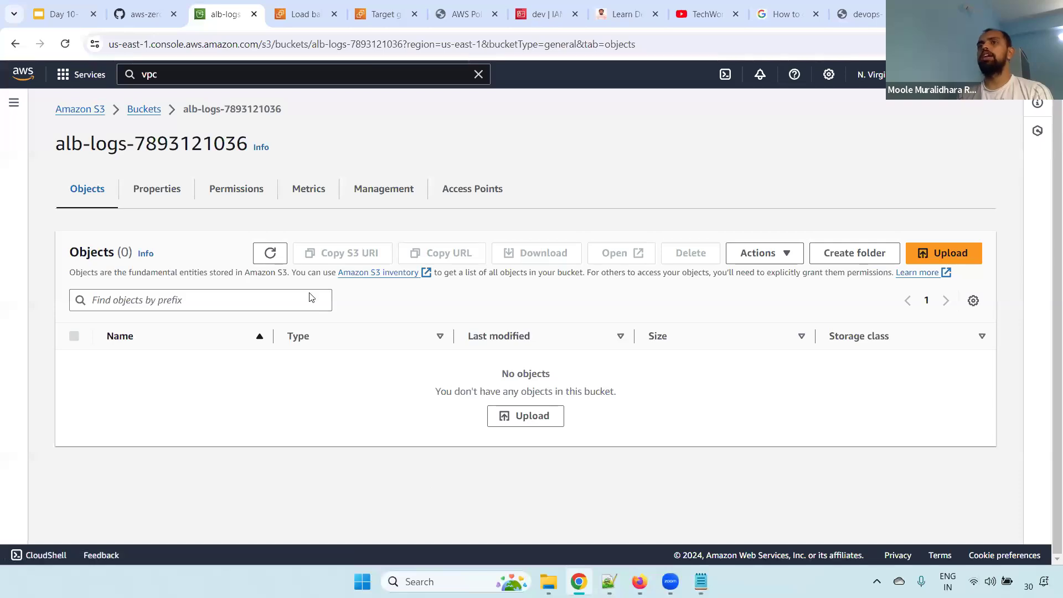
{"action": "left_click", "coordinate": [169, 195]}
{"action": "left_click", "coordinate": [387, 304]}
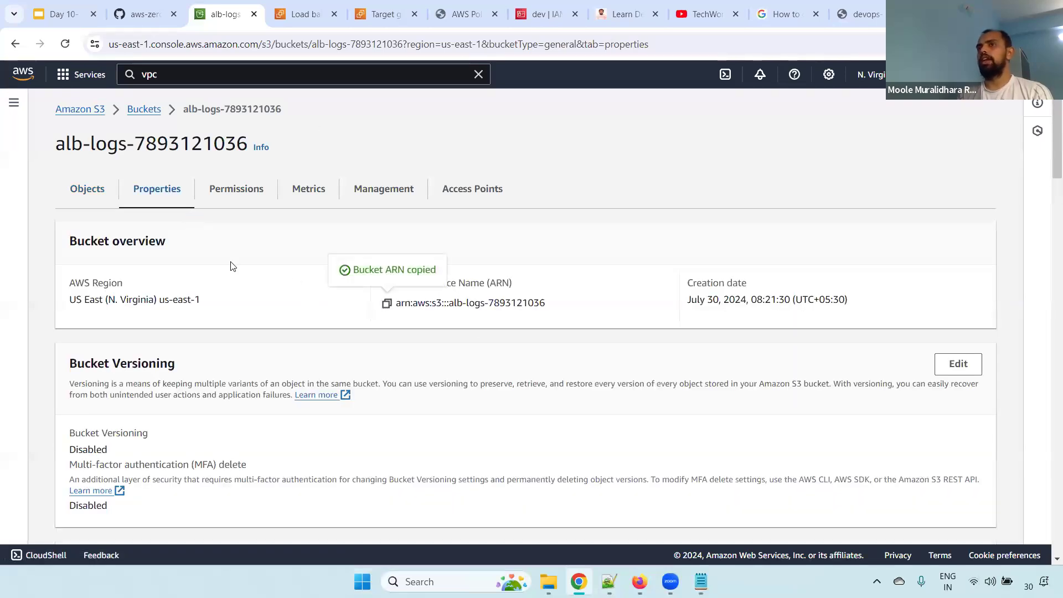
Edit the attributes of the alb load balancer and turn on access logs under Monitoring
{"action": "left_click", "coordinate": [305, 14]}
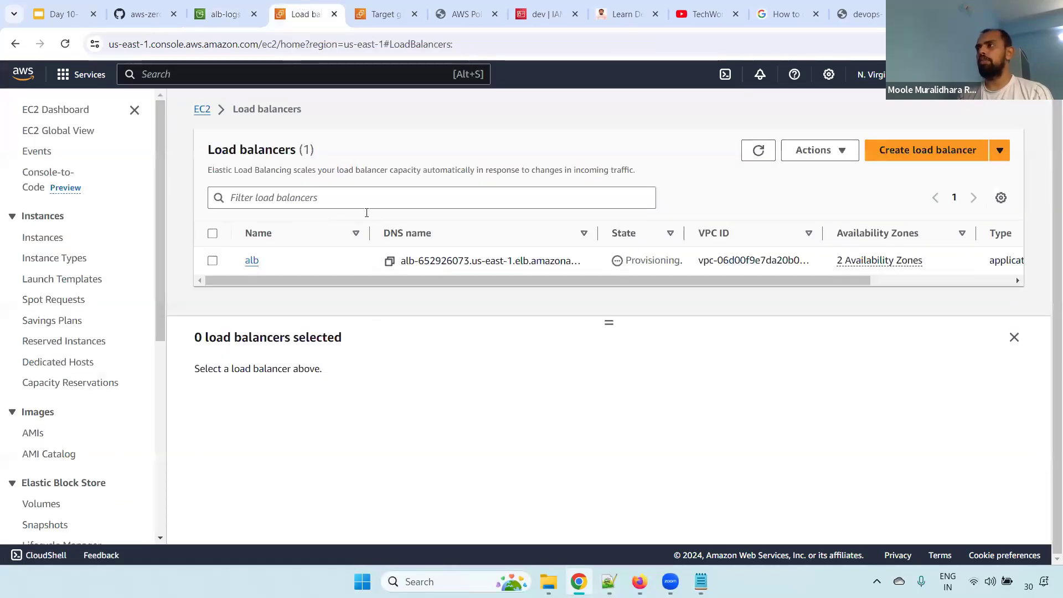
{"action": "left_click", "coordinate": [214, 260]}
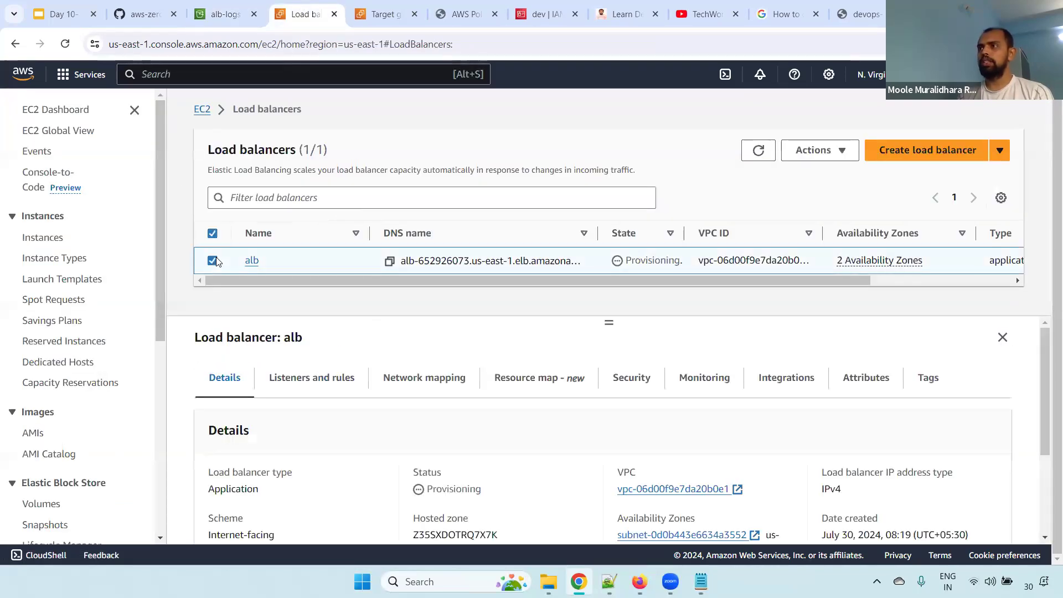
{"action": "left_click", "coordinate": [822, 149]}
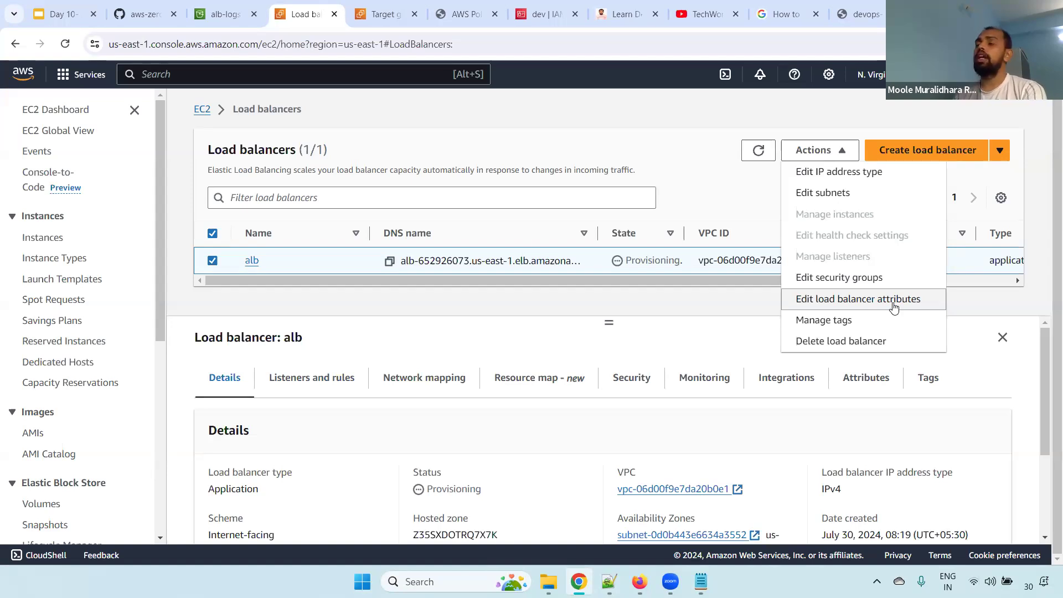
{"action": "left_click", "coordinate": [869, 311]}
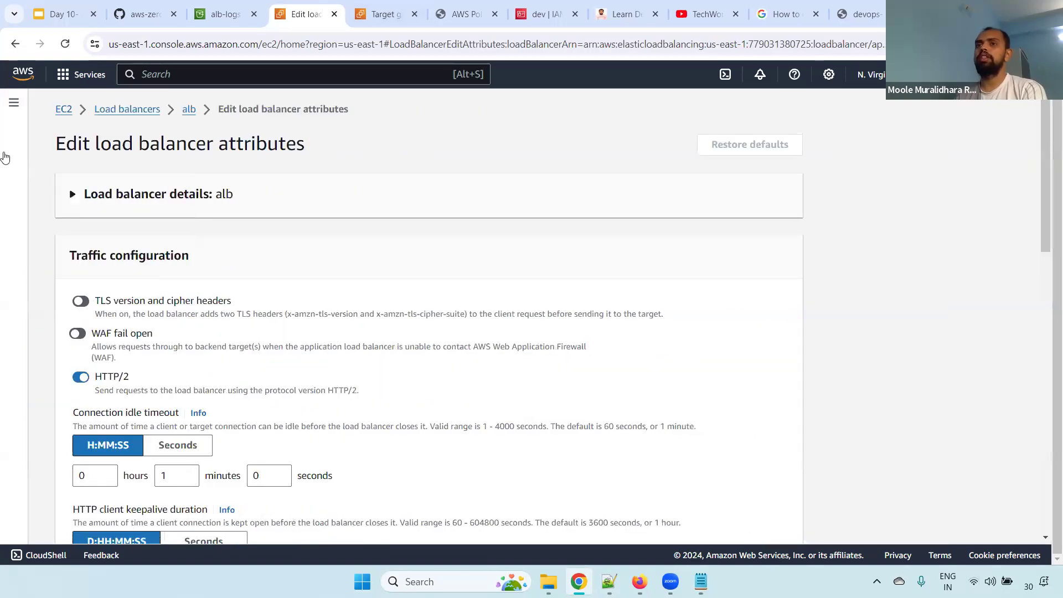
{"action": "scroll", "coordinate": [1046, 238], "scroll_direction": "down", "scroll_amount": 1}
{"action": "left_click_drag", "start_coordinate": [1047, 238], "coordinate": [1046, 460]}
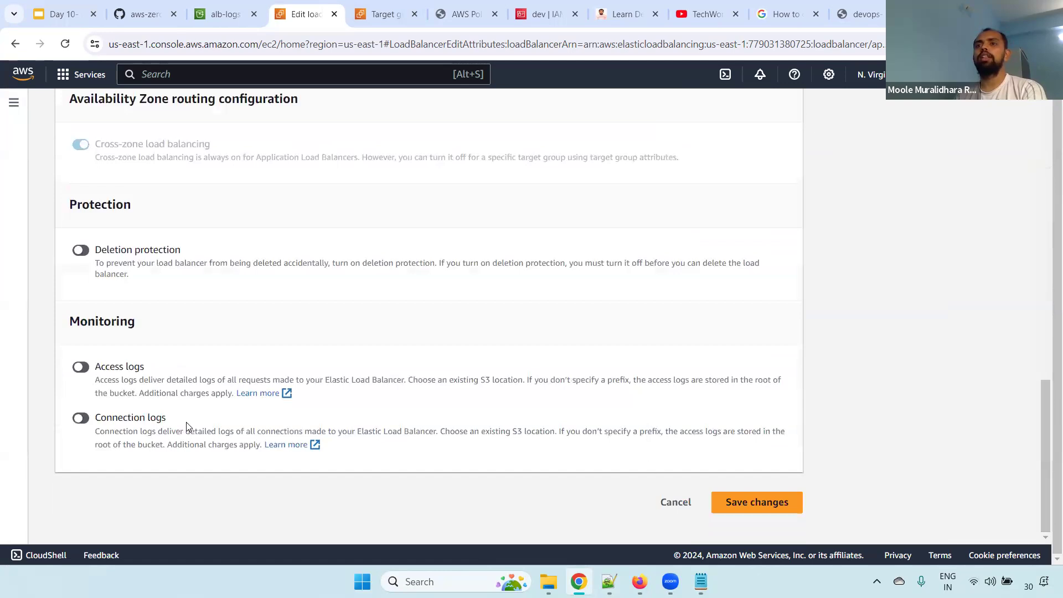
{"action": "left_click", "coordinate": [82, 368]}
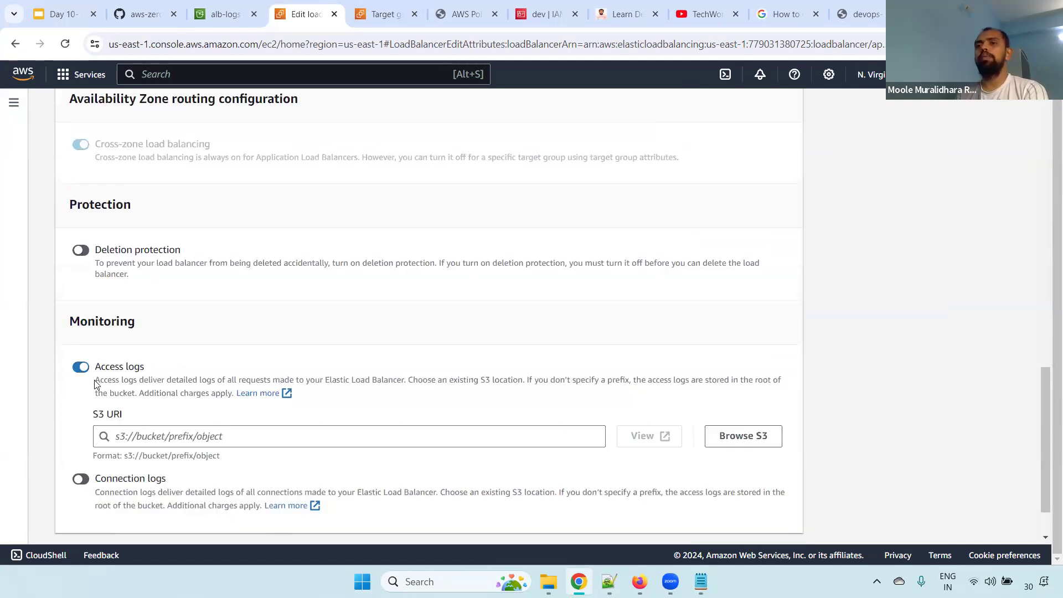
{"action": "left_click", "coordinate": [262, 437]}
{"action": "key", "text": "ctrl+v"}
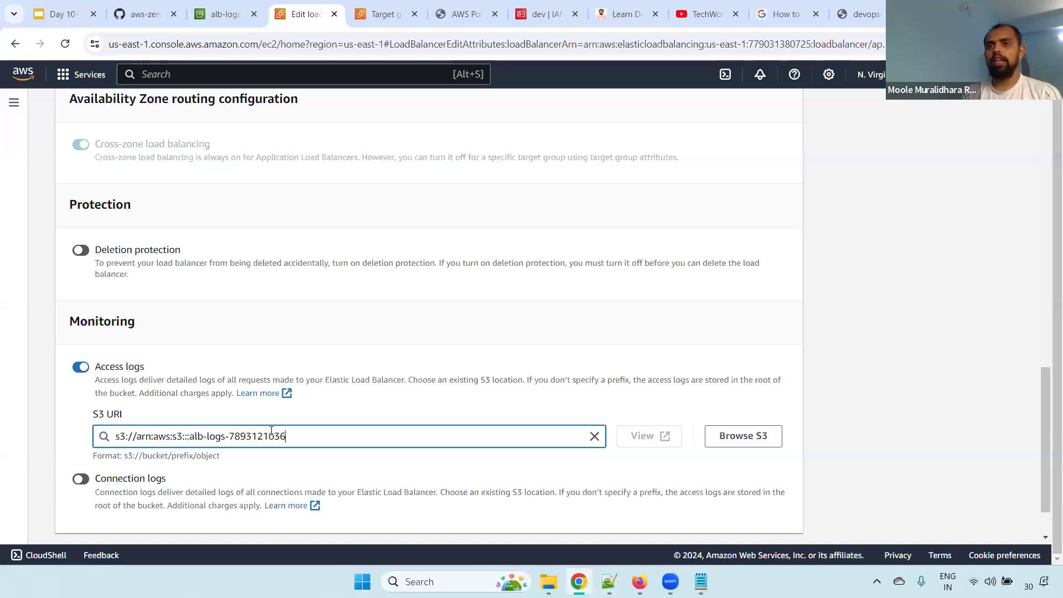
{"action": "key", "text": "Home"}
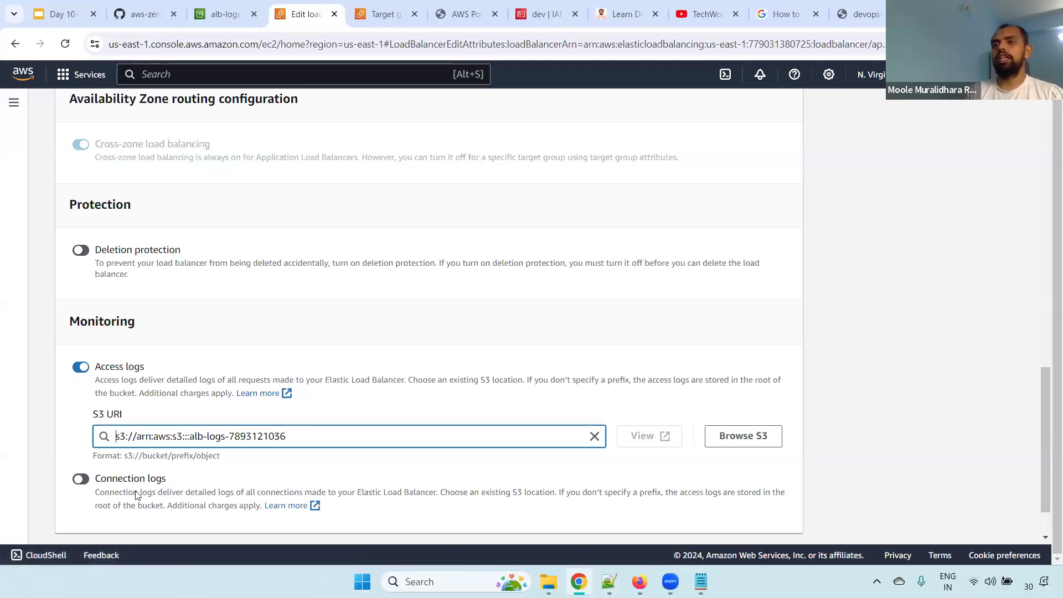
{"action": "key", "text": "ctrl+a"}
{"action": "key", "text": "BackSpace"}
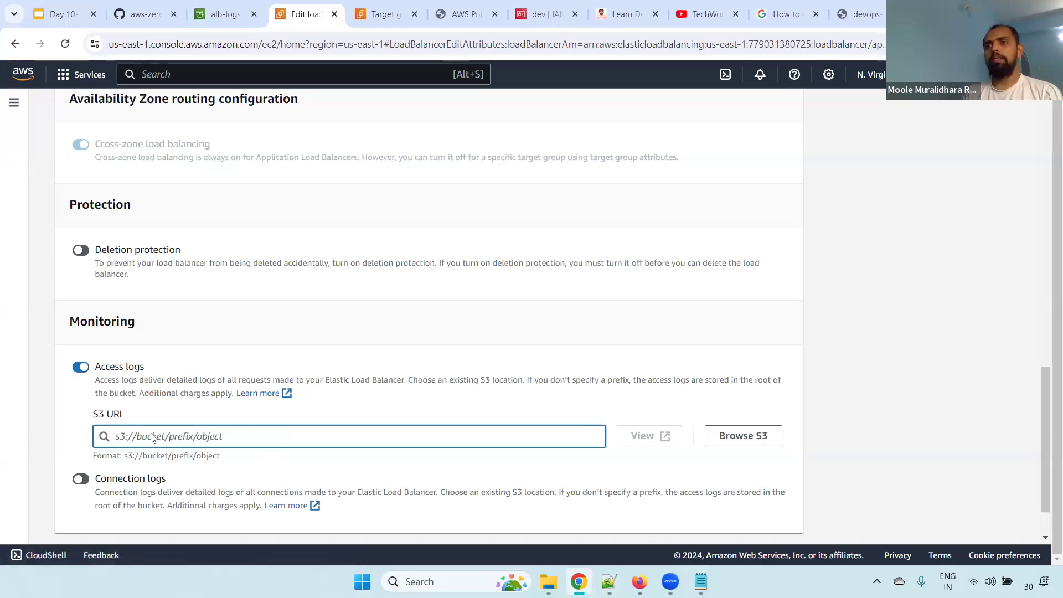
Try using the alb-logs bucket's ARN, copied from its properties, as the S3 URI for the load balancer's access logs
{"action": "left_click", "coordinate": [227, 14]}
{"action": "left_click", "coordinate": [387, 304]}
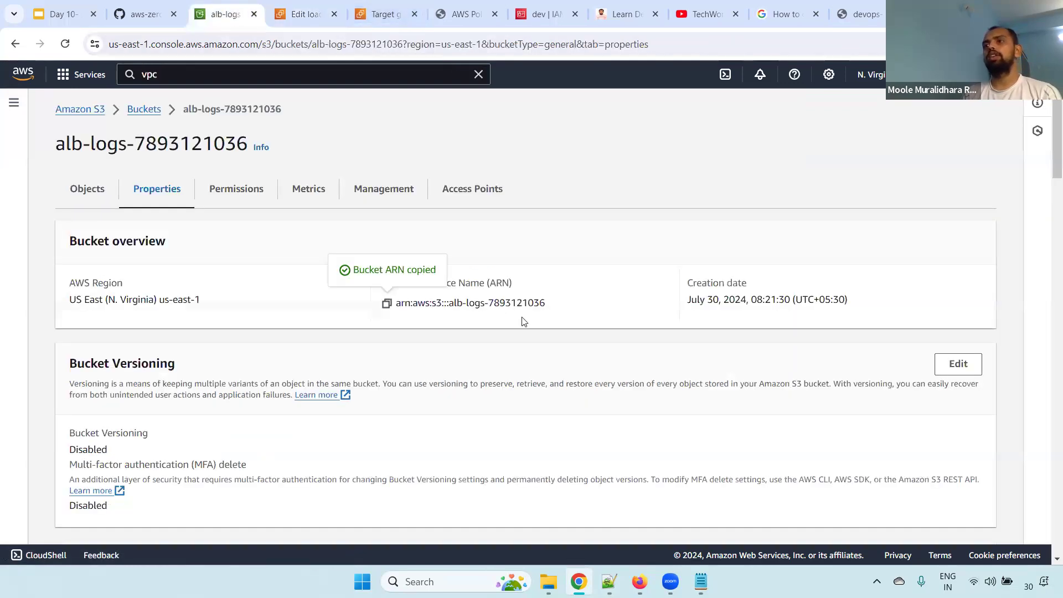
{"action": "left_click", "coordinate": [388, 306]}
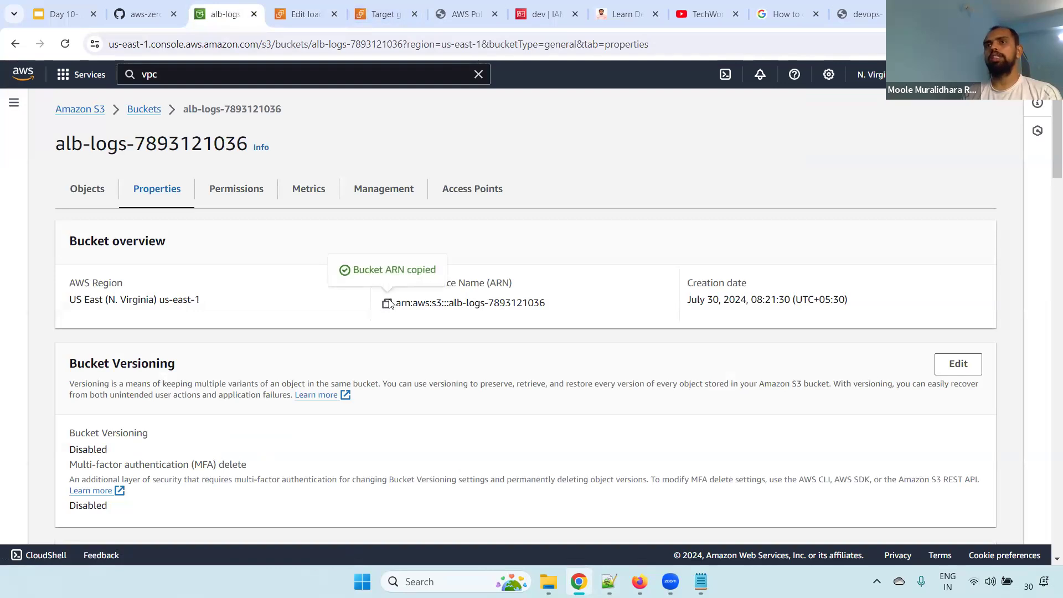
{"action": "left_click", "coordinate": [111, 190]}
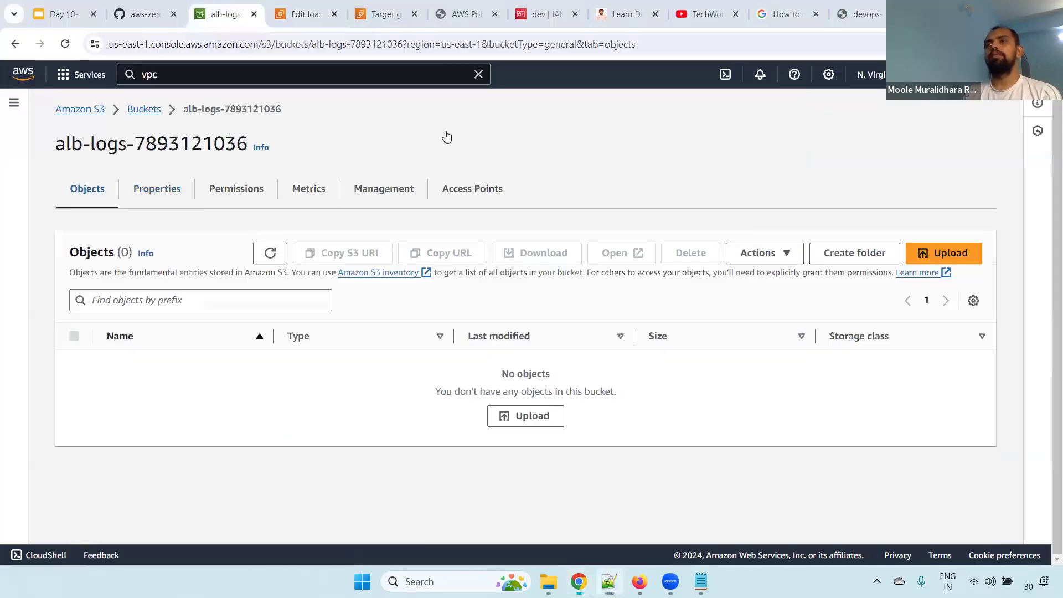
{"action": "left_click", "coordinate": [304, 14]}
{"action": "left_click", "coordinate": [209, 435]}
{"action": "key", "text": "ctrl+v"}
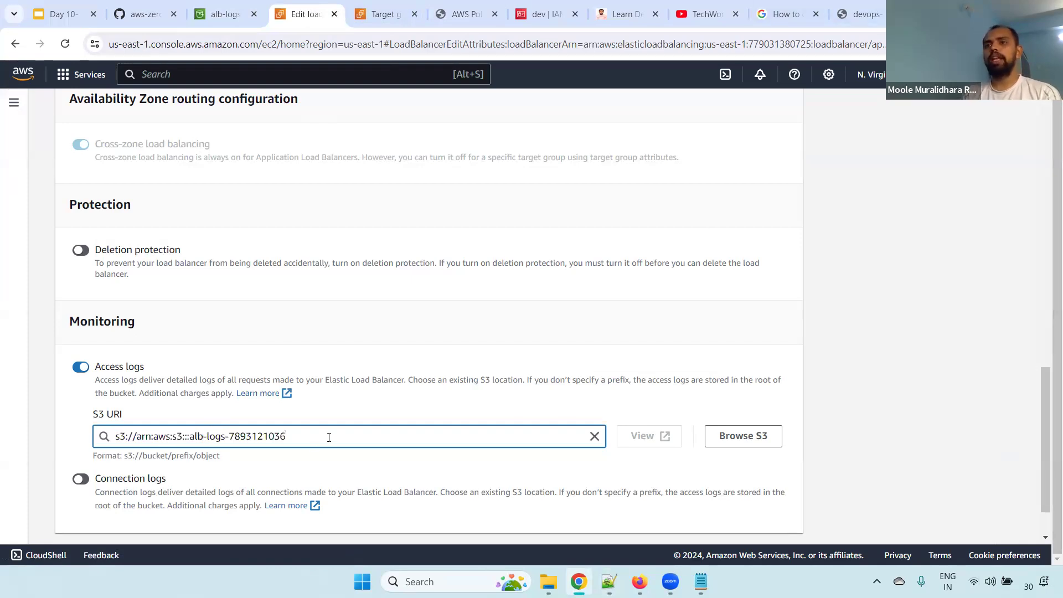
{"action": "left_click_drag", "start_coordinate": [329, 437], "coordinate": [133, 438]}
Browse the S3 buckets and choose the alb-logs bucket as the destination for the access logs
{"action": "left_click", "coordinate": [740, 442]}
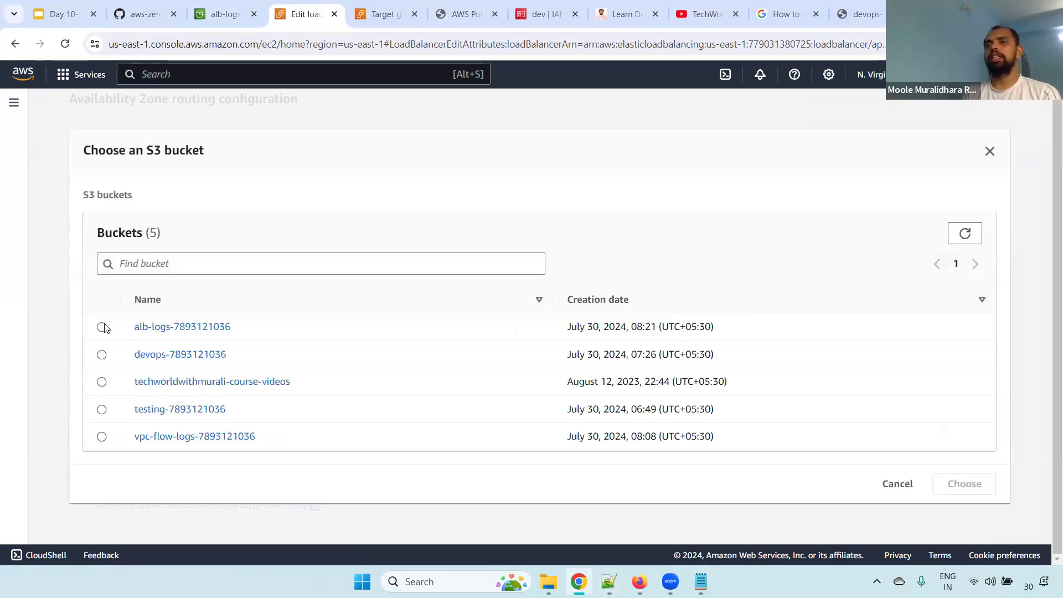
{"action": "left_click", "coordinate": [102, 327]}
{"action": "left_click", "coordinate": [964, 485]}
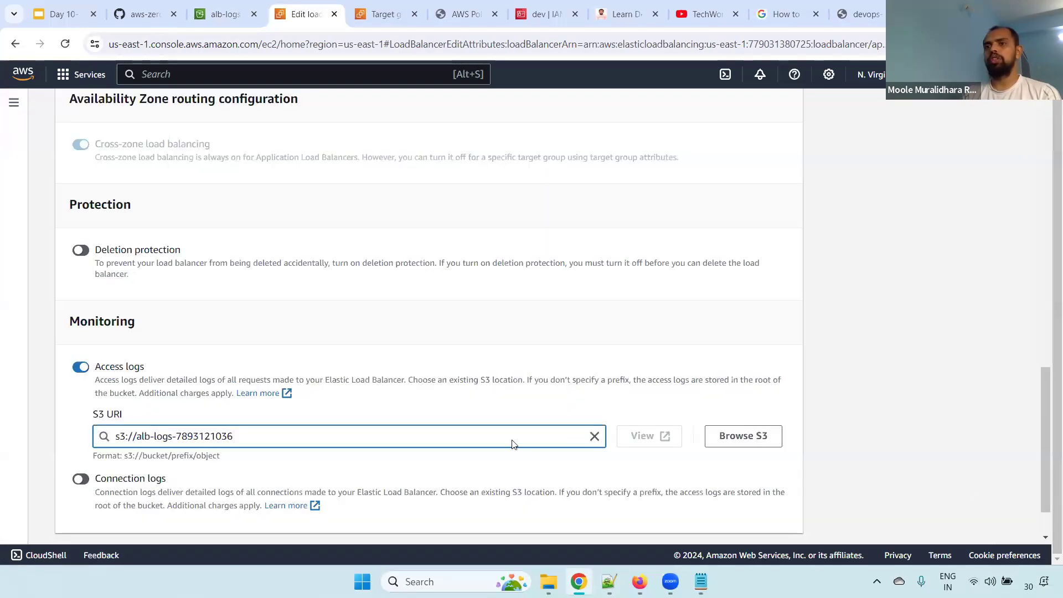
{"action": "left_click_drag", "start_coordinate": [264, 436], "coordinate": [61, 438]}
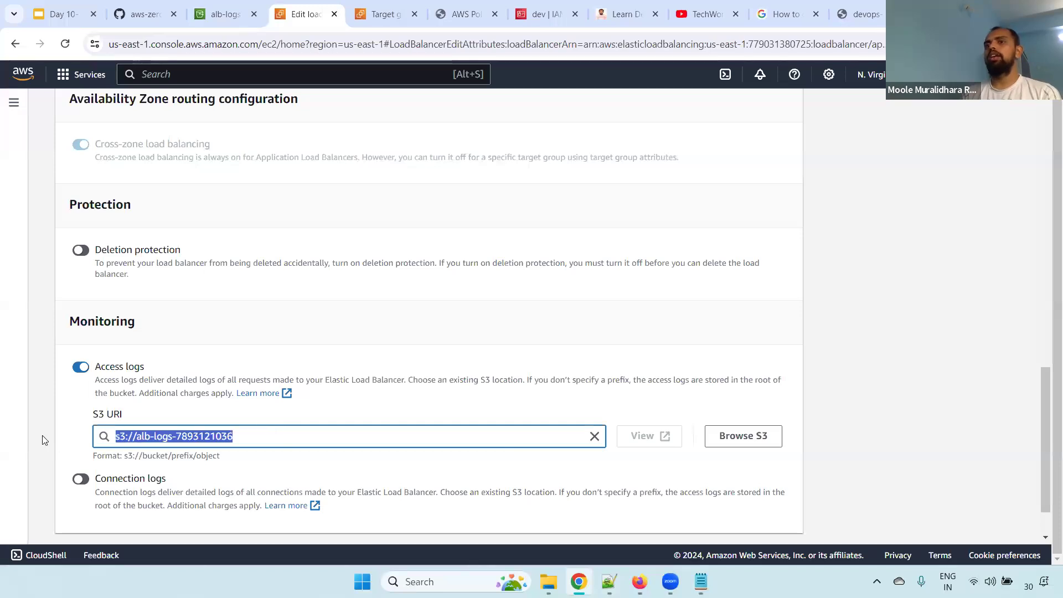
{"action": "double_click", "coordinate": [244, 436]}
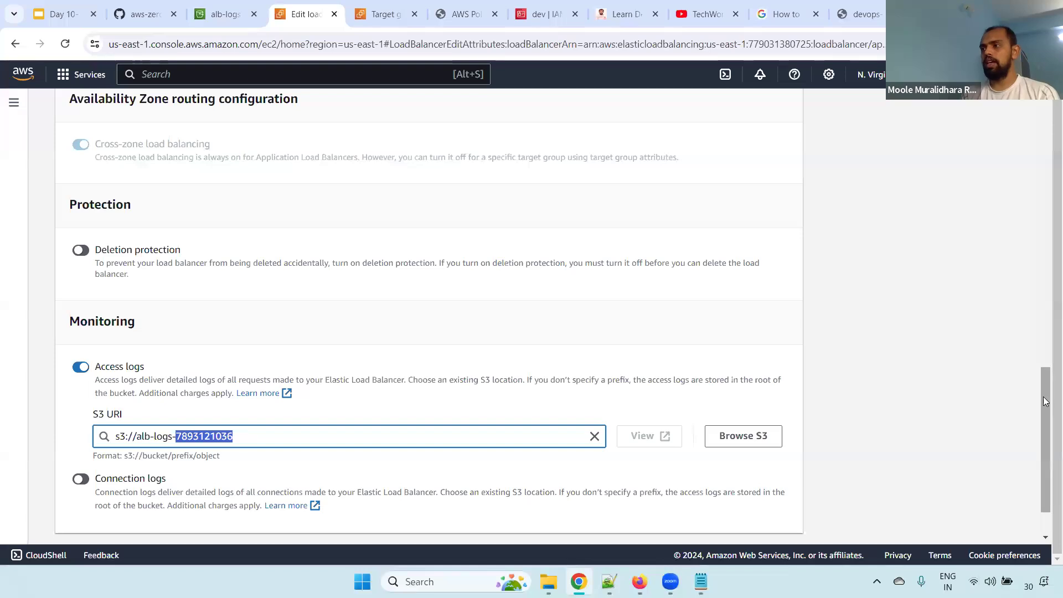
{"action": "left_click_drag", "start_coordinate": [1046, 401], "coordinate": [1046, 426]}
{"action": "left_click", "coordinate": [80, 418]}
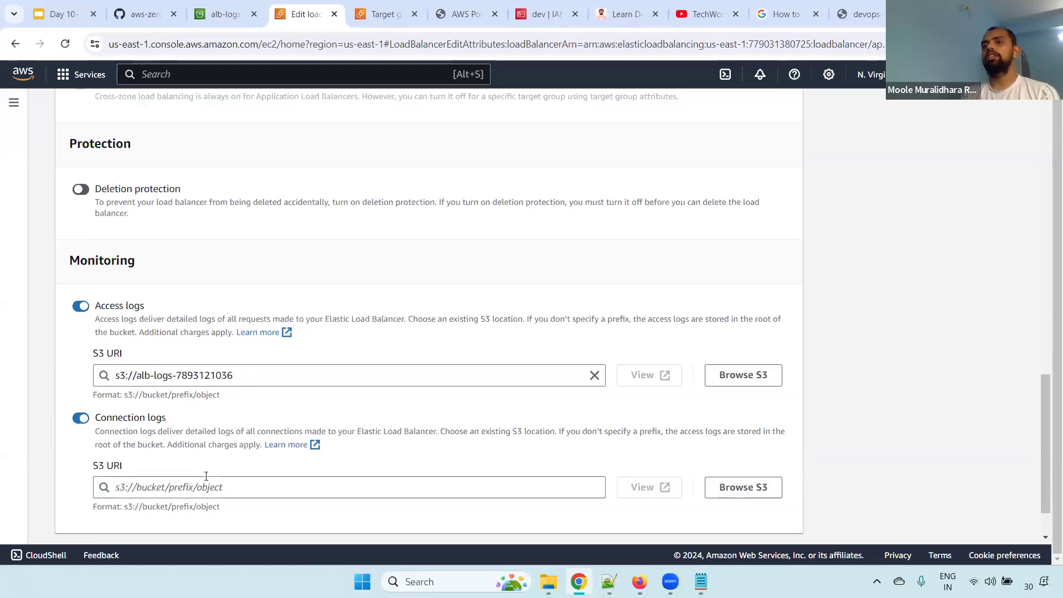
{"action": "left_click", "coordinate": [80, 418]}
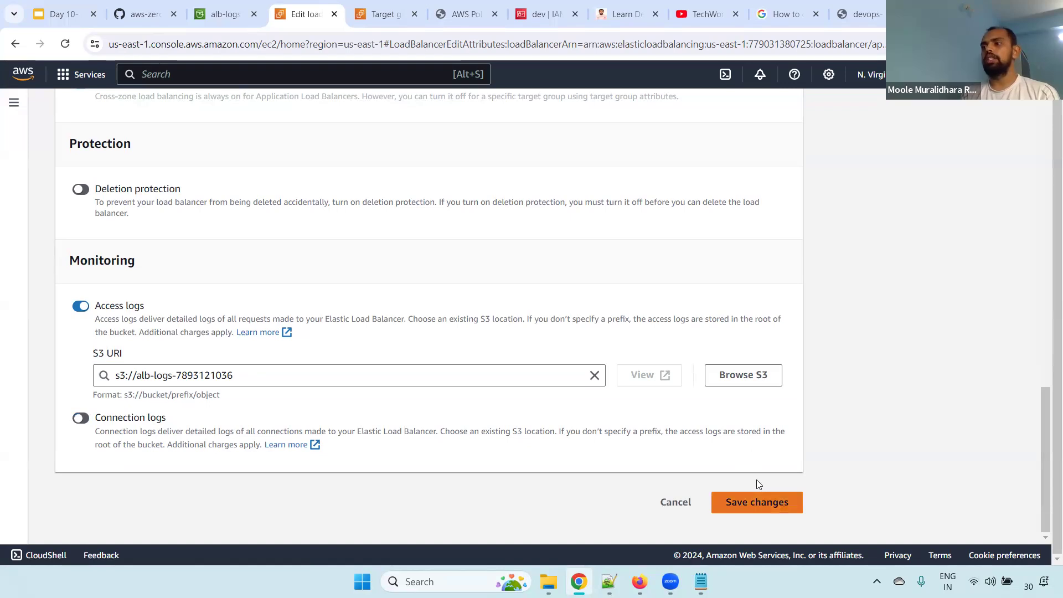
Try to save the load balancer's attribute changes with access logs enabled, and read the response
{"action": "left_click", "coordinate": [758, 501]}
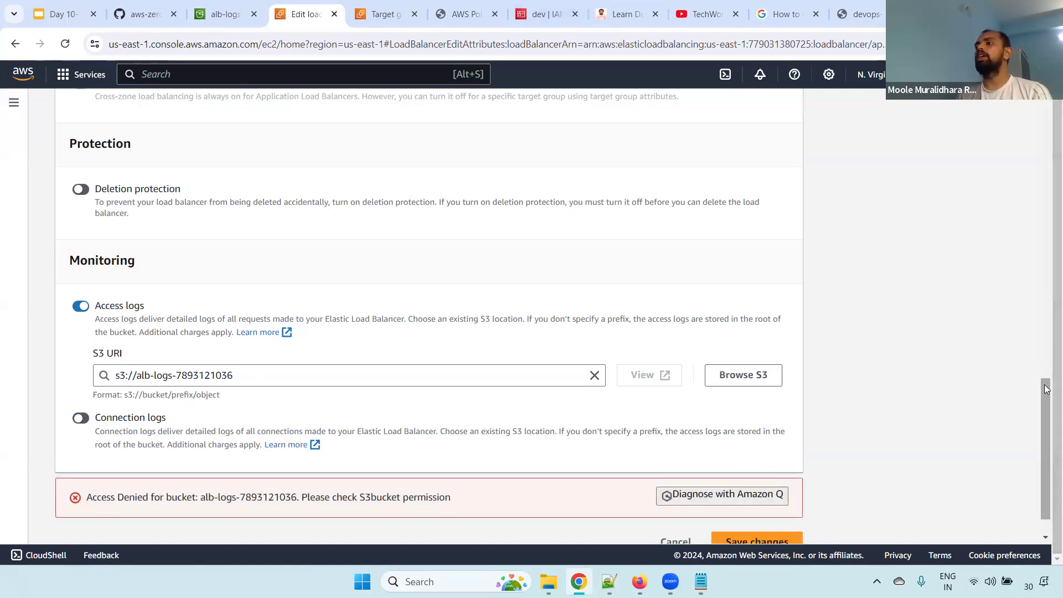
{"action": "scroll", "coordinate": [1047, 389], "scroll_direction": "down", "scroll_amount": 1}
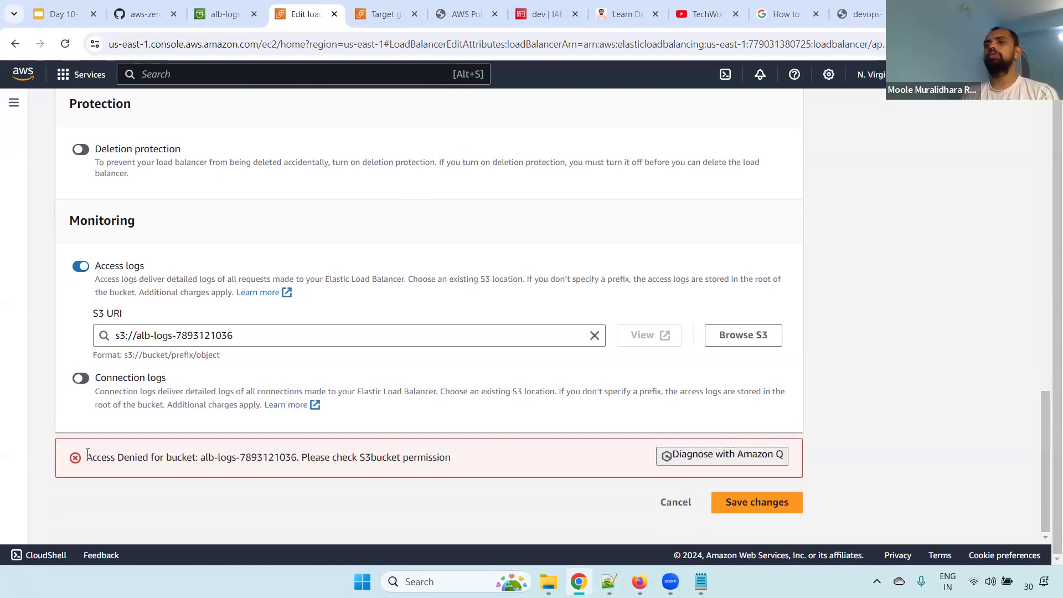
{"action": "left_click_drag", "start_coordinate": [115, 458], "coordinate": [458, 467]}
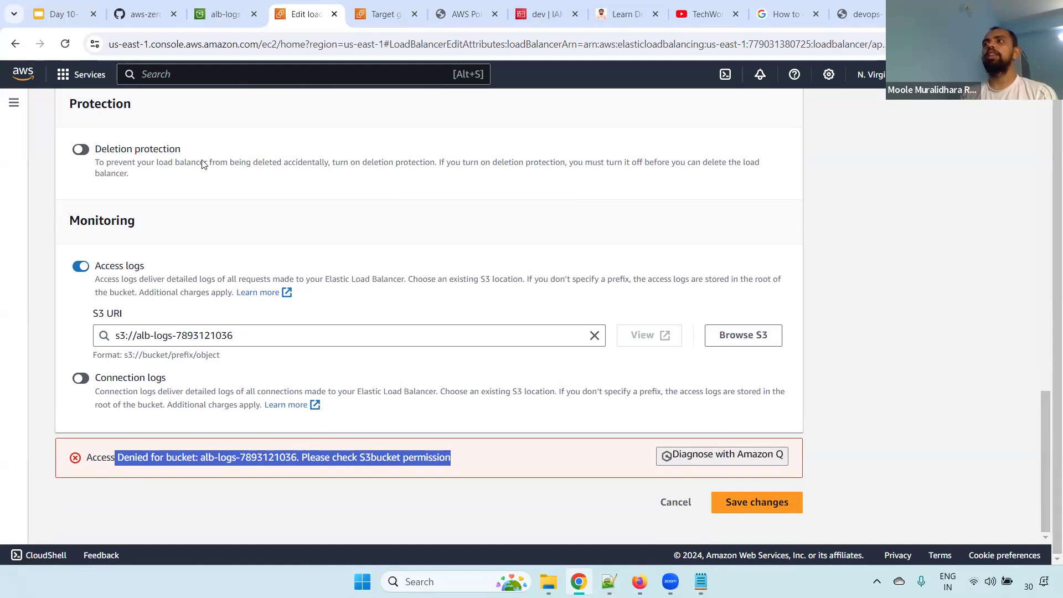
From the Google results for "How to configure AWS ALB logs to S3 bucket", open the AWS guide on enabling Application Load Balancer access logs
{"action": "left_click", "coordinate": [781, 15]}
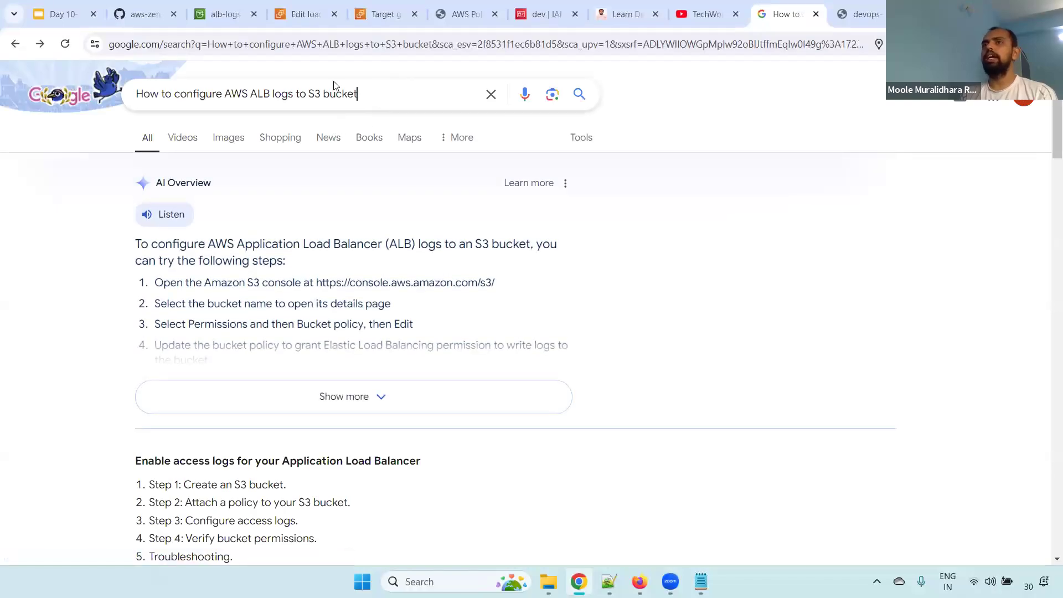
{"action": "left_click_drag", "start_coordinate": [359, 94], "coordinate": [135, 94]}
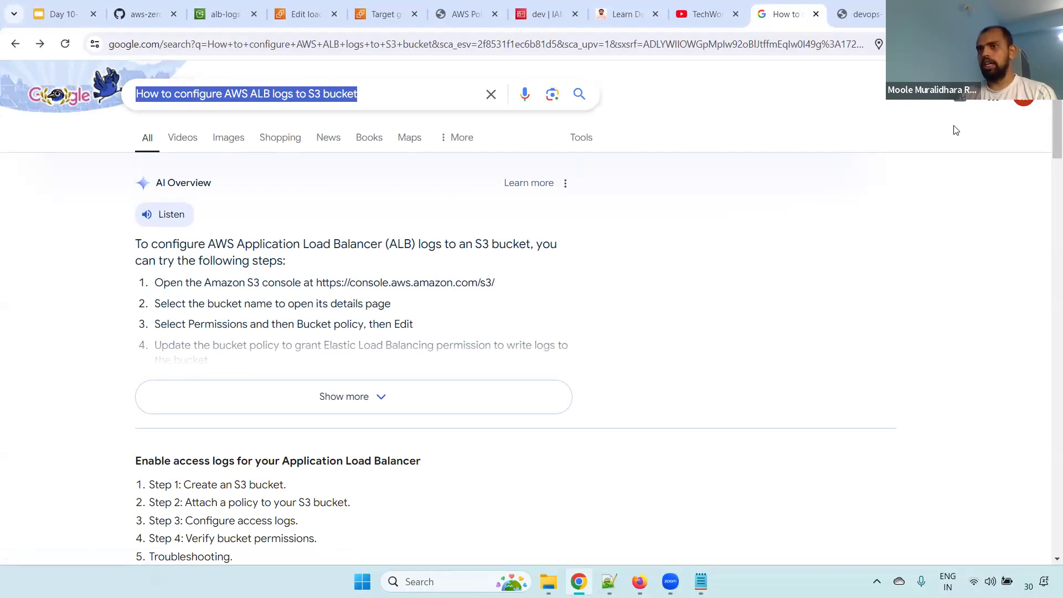
{"action": "scroll", "coordinate": [276, 205], "scroll_direction": "down", "scroll_amount": 6}
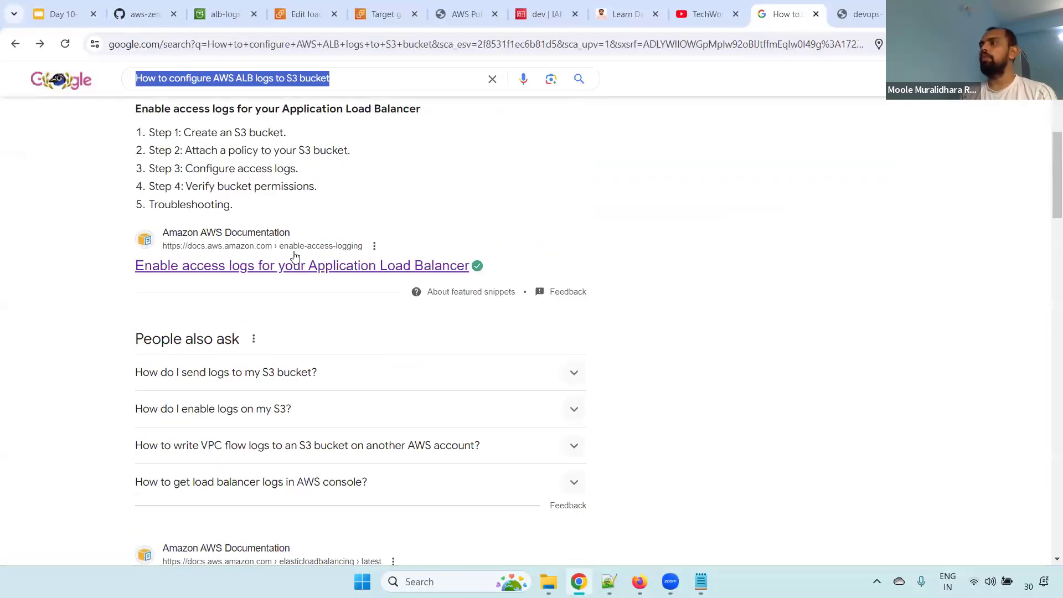
{"action": "left_click", "coordinate": [331, 273]}
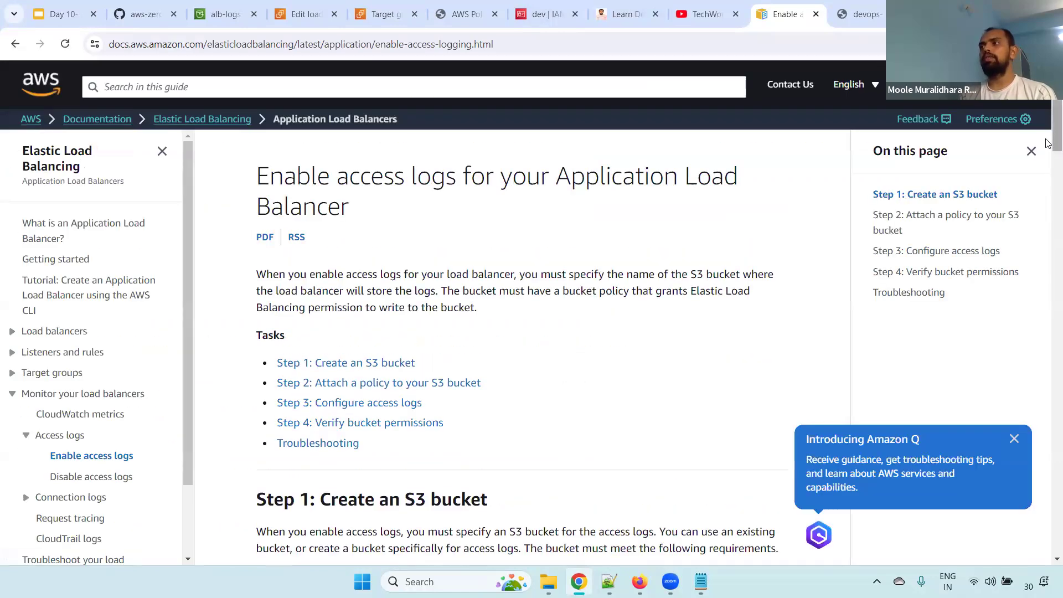
Review the guide's task list, focusing on creating the bucket and attaching a policy, and go to the available bucket policies
{"action": "left_click_drag", "start_coordinate": [424, 234], "coordinate": [275, 239]}
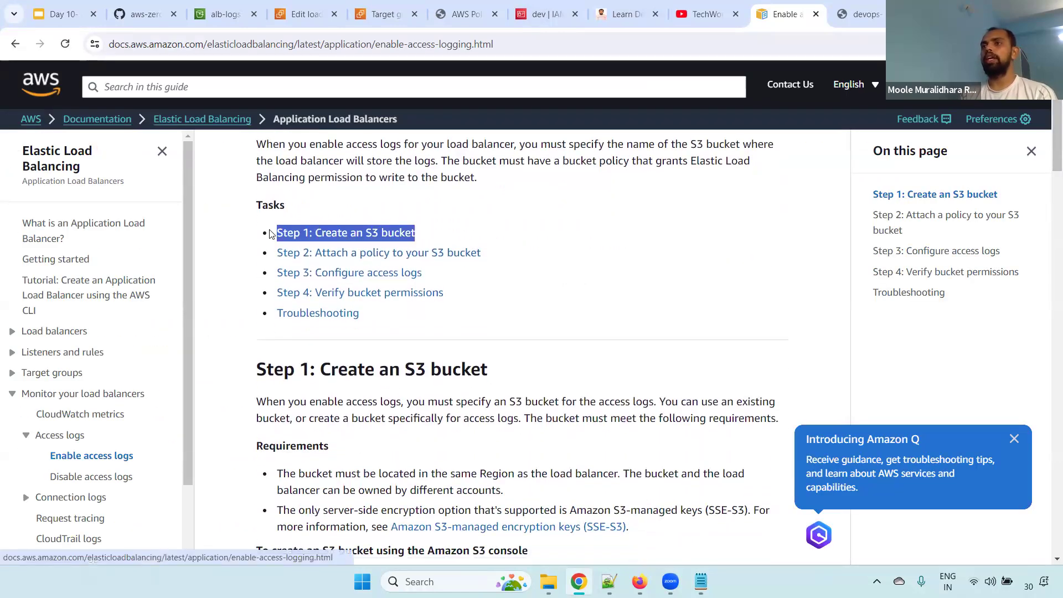
{"action": "left_click_drag", "start_coordinate": [529, 253], "coordinate": [248, 256]}
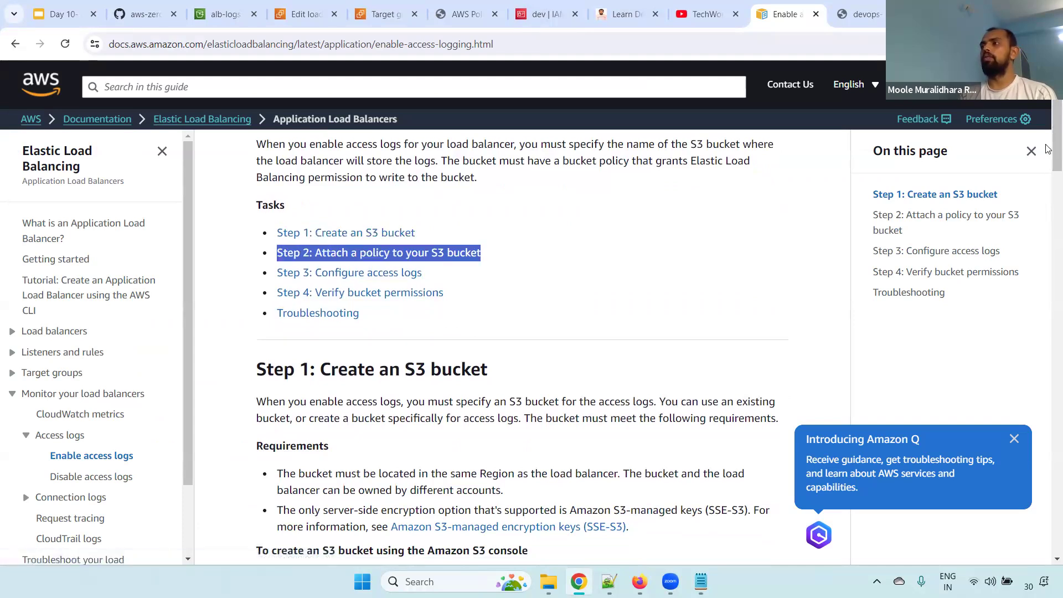
{"action": "scroll", "coordinate": [1048, 173], "scroll_direction": "down", "scroll_amount": 1}
{"action": "left_click_drag", "start_coordinate": [1049, 172], "coordinate": [1049, 278]}
Expand "Regions available as of August 2022 or later" and examine its region list and bucket policy
{"action": "left_click", "coordinate": [338, 221]}
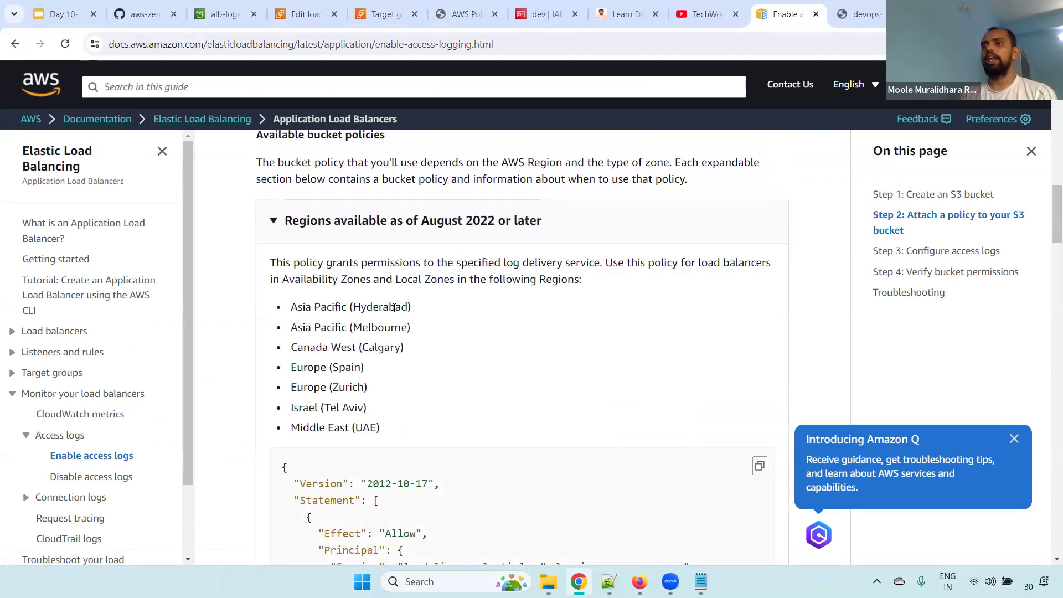
{"action": "left_click_drag", "start_coordinate": [424, 316], "coordinate": [490, 443]}
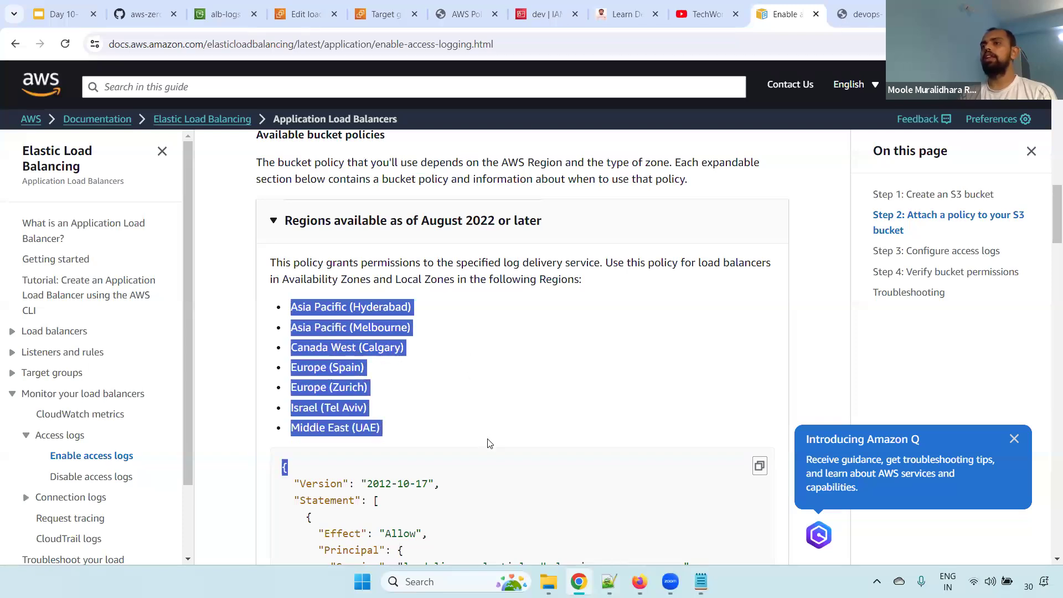
{"action": "left_click_drag", "start_coordinate": [1056, 230], "coordinate": [1057, 262]}
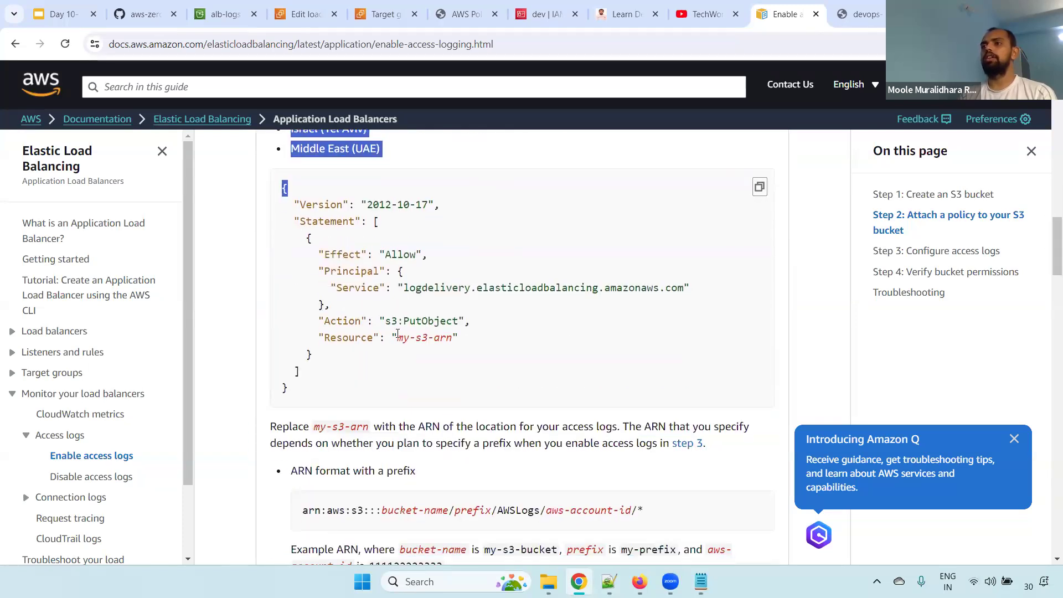
{"action": "left_click_drag", "start_coordinate": [332, 355], "coordinate": [313, 252]}
{"action": "left_click_drag", "start_coordinate": [1056, 258], "coordinate": [1052, 223]}
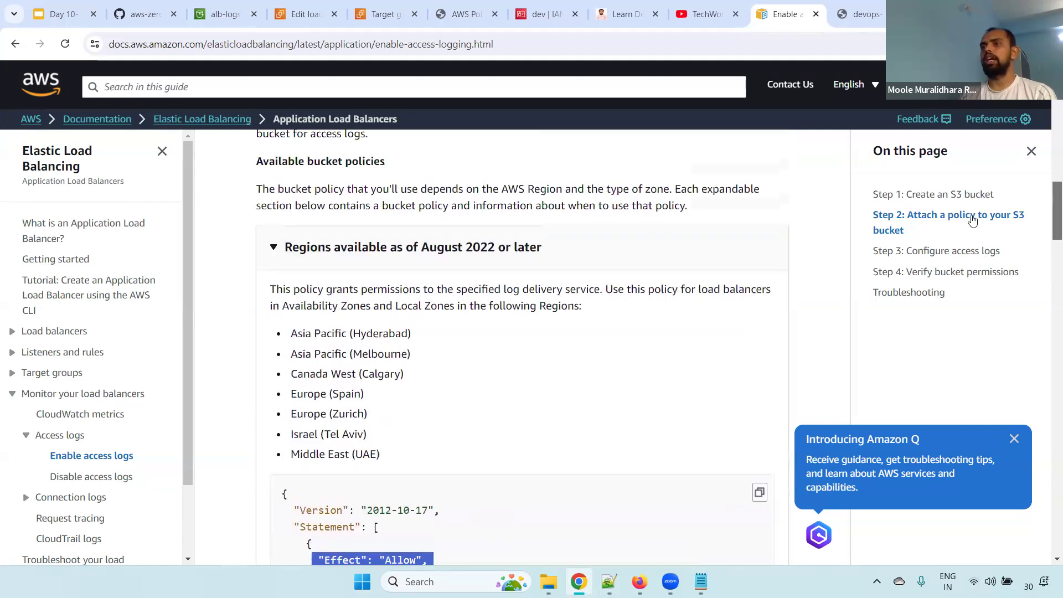
Collapse that section and expand "Regions available before August 2022" to look over its bucket policy and per-region account IDs
{"action": "left_click", "coordinate": [324, 247]}
{"action": "left_click", "coordinate": [324, 312]}
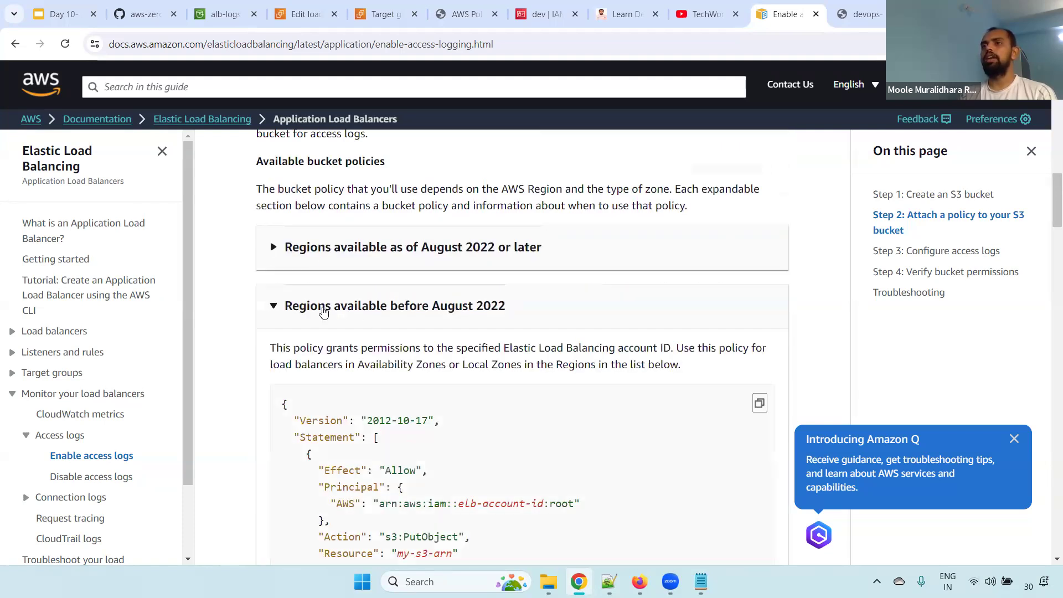
{"action": "left_click_drag", "start_coordinate": [1051, 217], "coordinate": [1049, 259]}
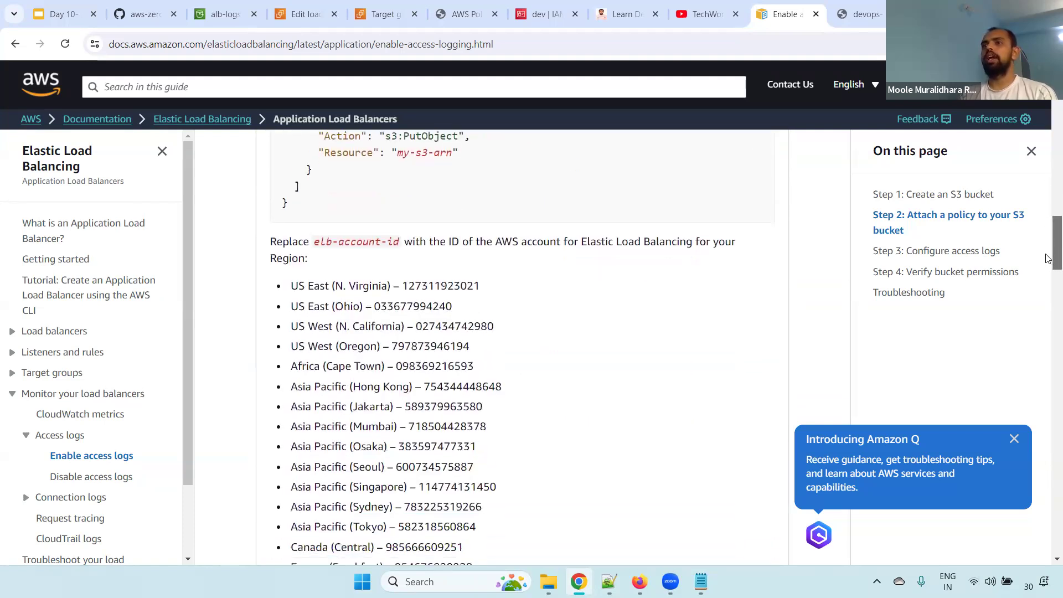
{"action": "scroll", "coordinate": [1048, 249], "scroll_direction": "up", "scroll_amount": 4}
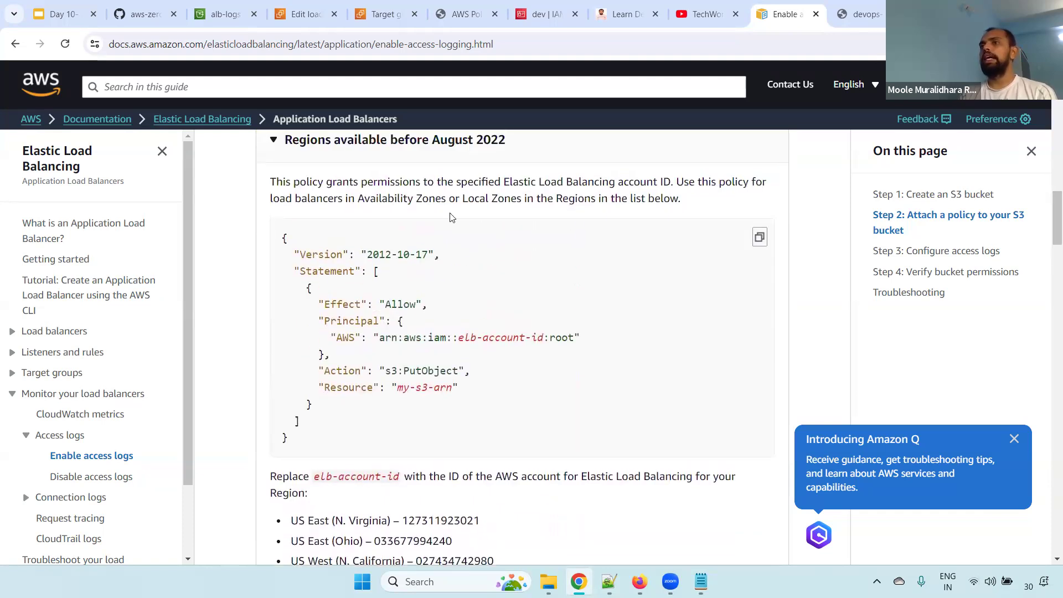
Examine the bucket policy for regions available before August 2022, covering its Version, Statement, Effect and Principal entries and the elb-account-id placeholder
{"action": "left_click_drag", "start_coordinate": [274, 237], "coordinate": [306, 440]}
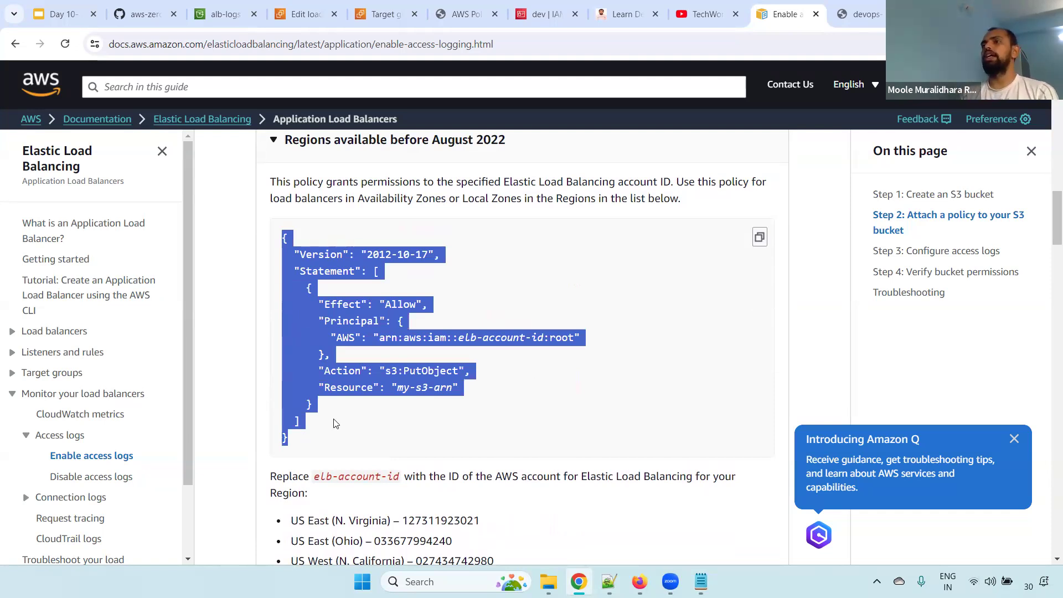
{"action": "left_click", "coordinate": [389, 383]}
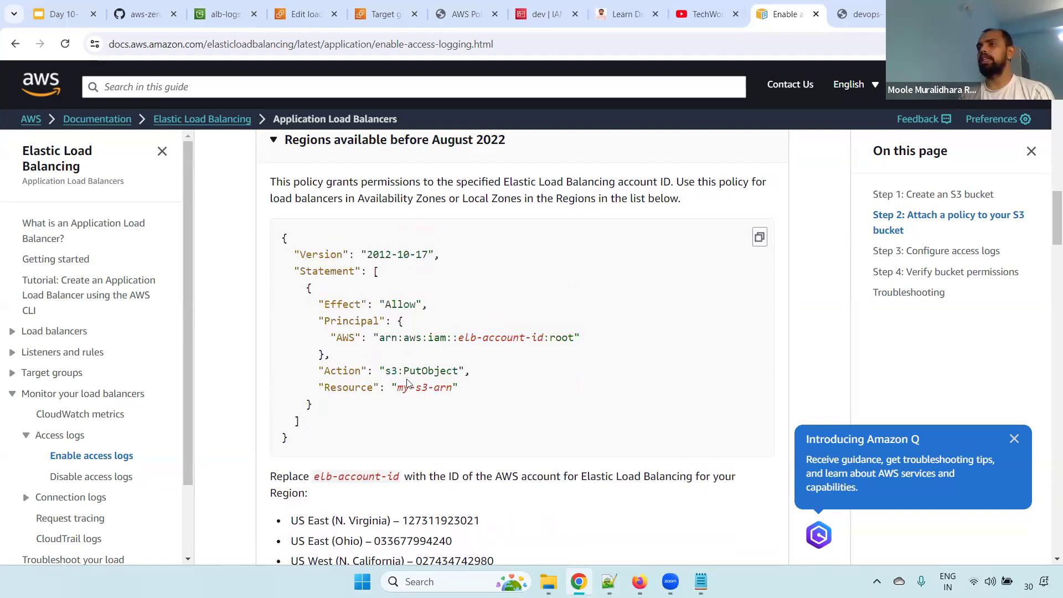
{"action": "left_click_drag", "start_coordinate": [295, 255], "coordinate": [489, 264]}
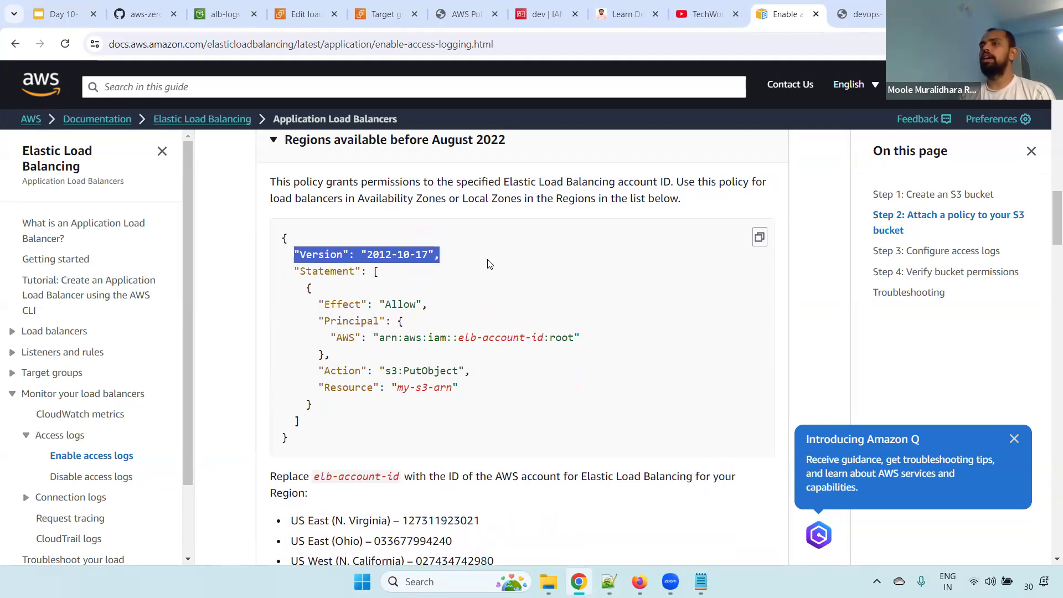
{"action": "triple_click", "coordinate": [386, 251]}
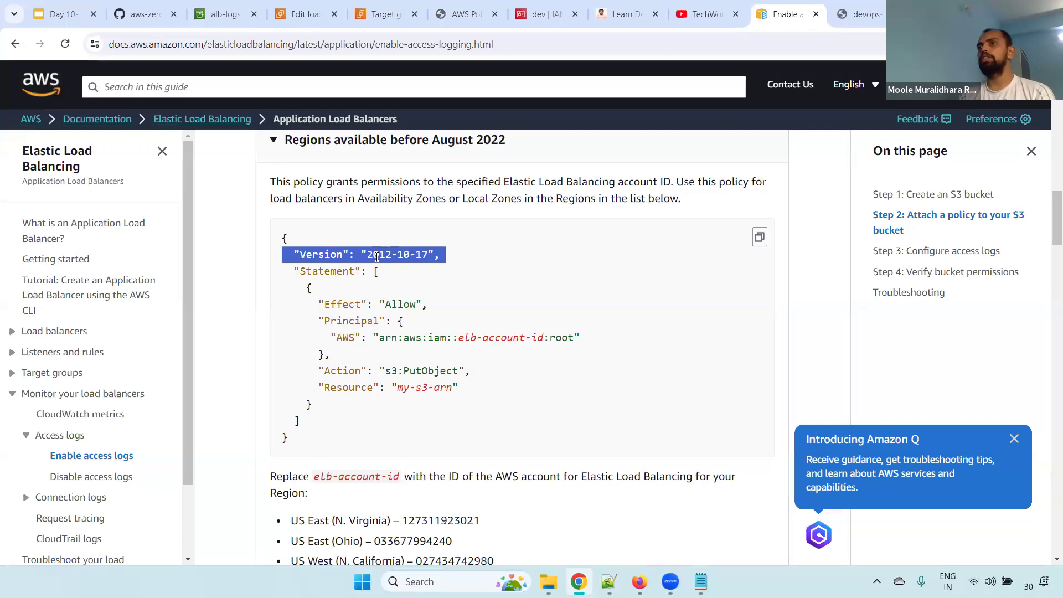
{"action": "double_click", "coordinate": [377, 255]}
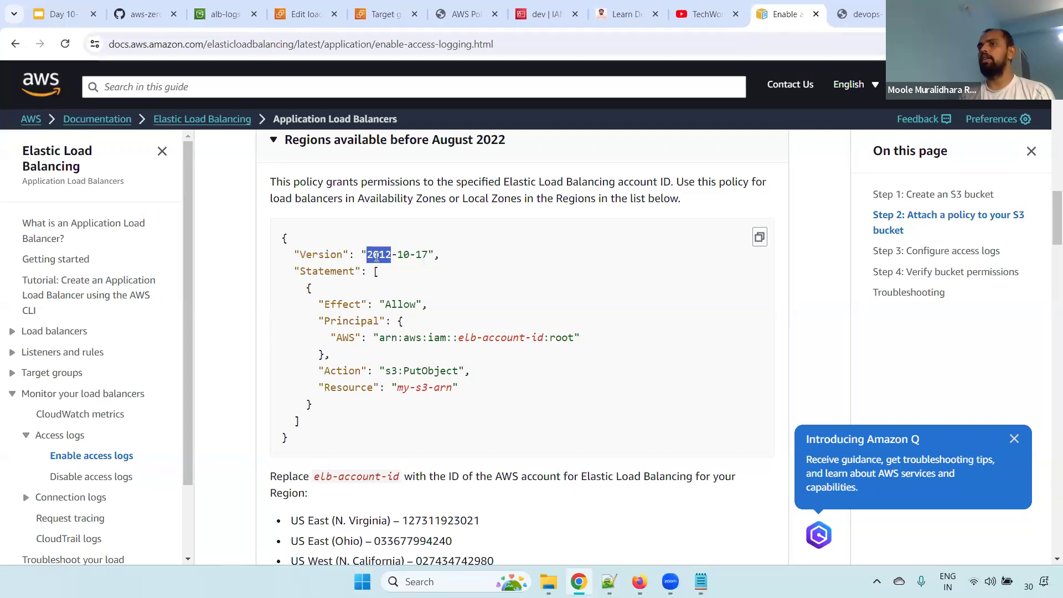
{"action": "triple_click", "coordinate": [376, 255]}
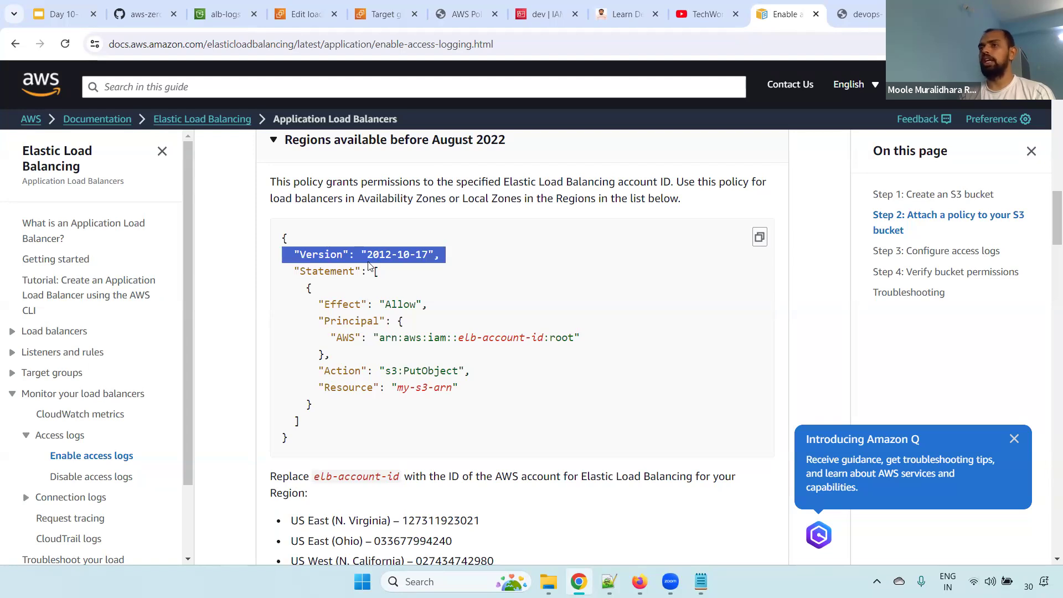
{"action": "left_click_drag", "start_coordinate": [295, 270], "coordinate": [380, 272]}
{"action": "left_click_drag", "start_coordinate": [428, 304], "coordinate": [300, 304]}
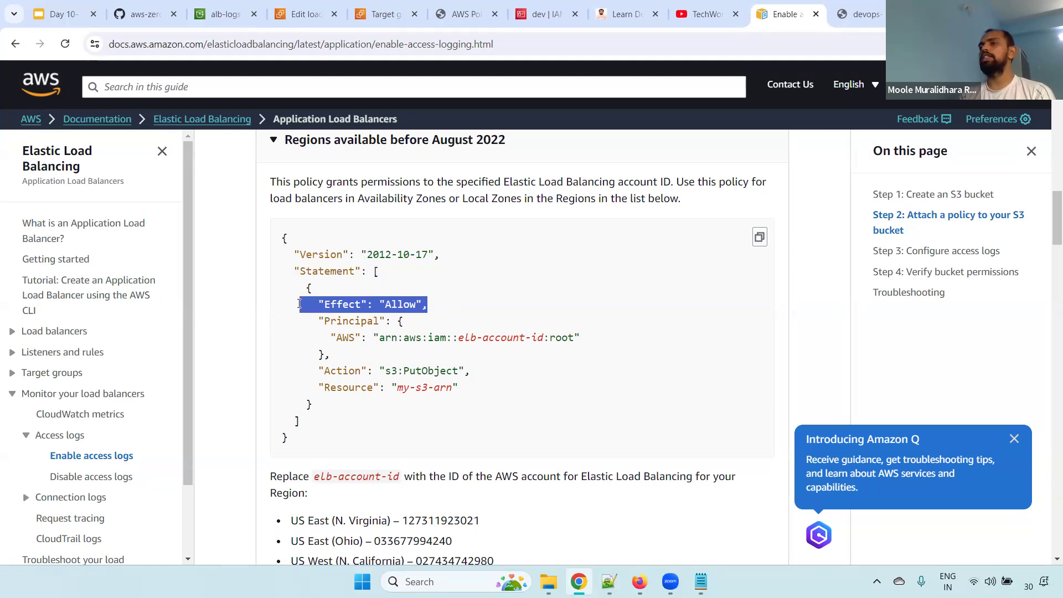
{"action": "left_click_drag", "start_coordinate": [355, 321], "coordinate": [332, 321]}
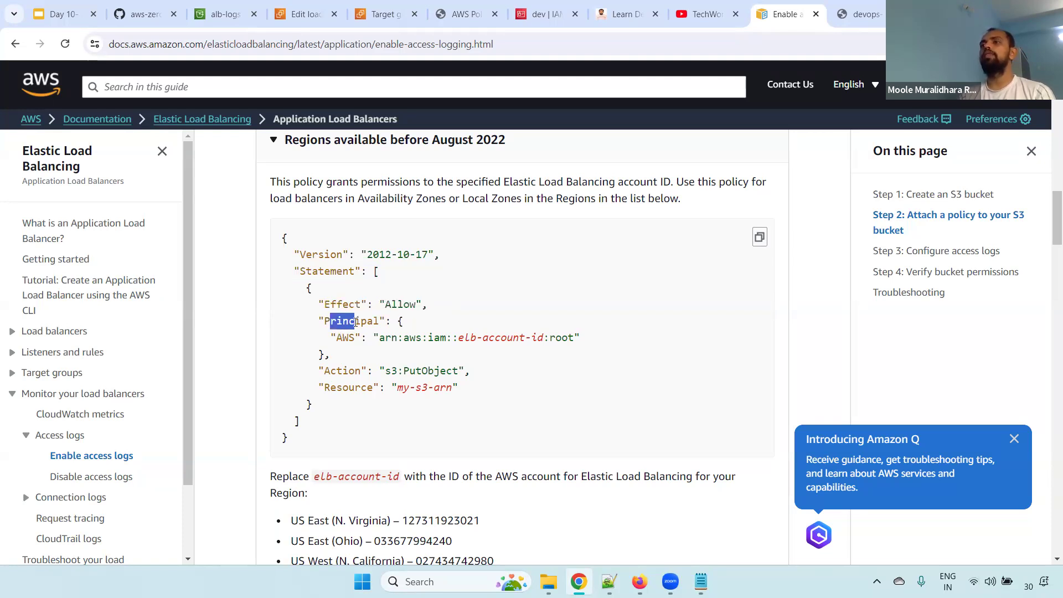
{"action": "left_click_drag", "start_coordinate": [579, 337], "coordinate": [381, 331]}
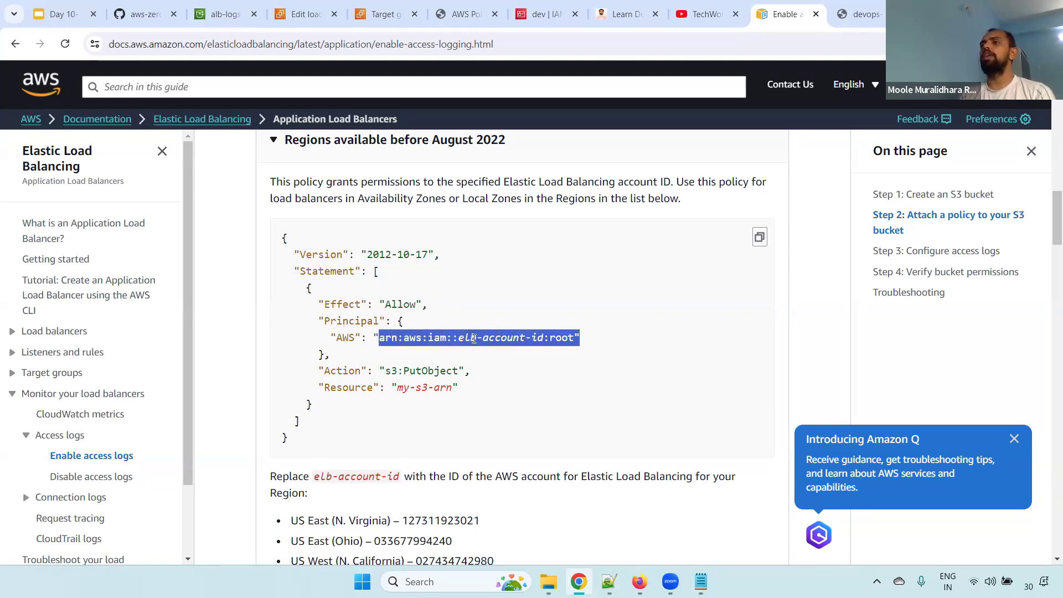
{"action": "left_click", "coordinate": [491, 337]}
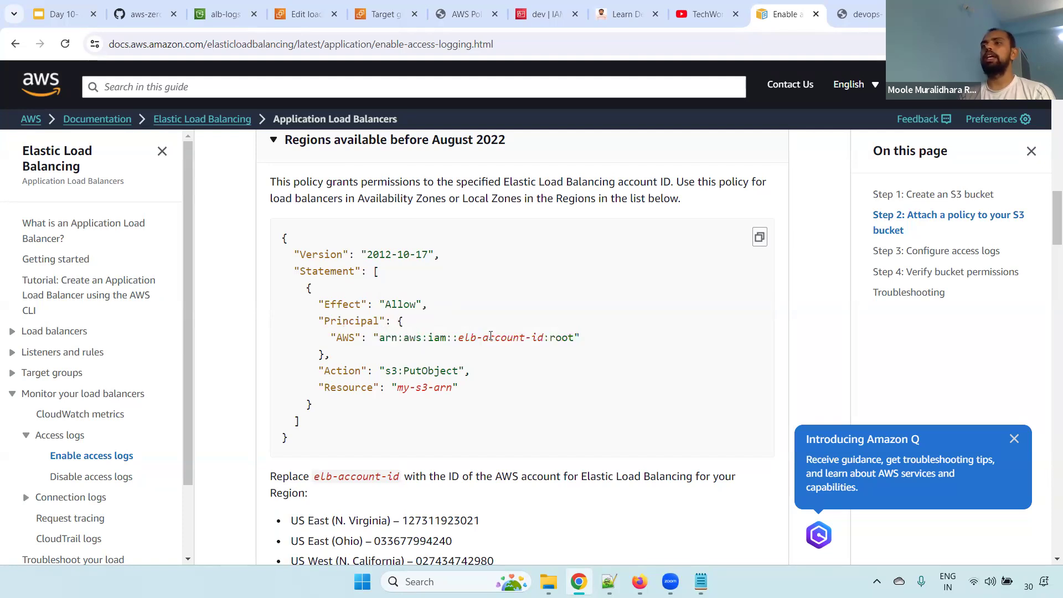
{"action": "double_click", "coordinate": [499, 337]}
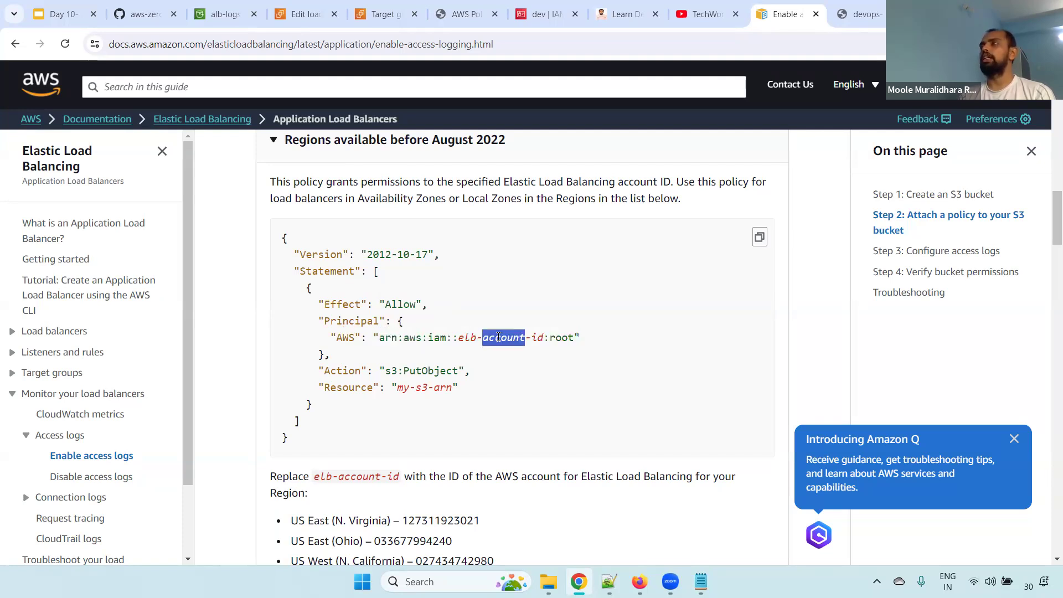
{"action": "left_click_drag", "start_coordinate": [461, 339], "coordinate": [546, 338]}
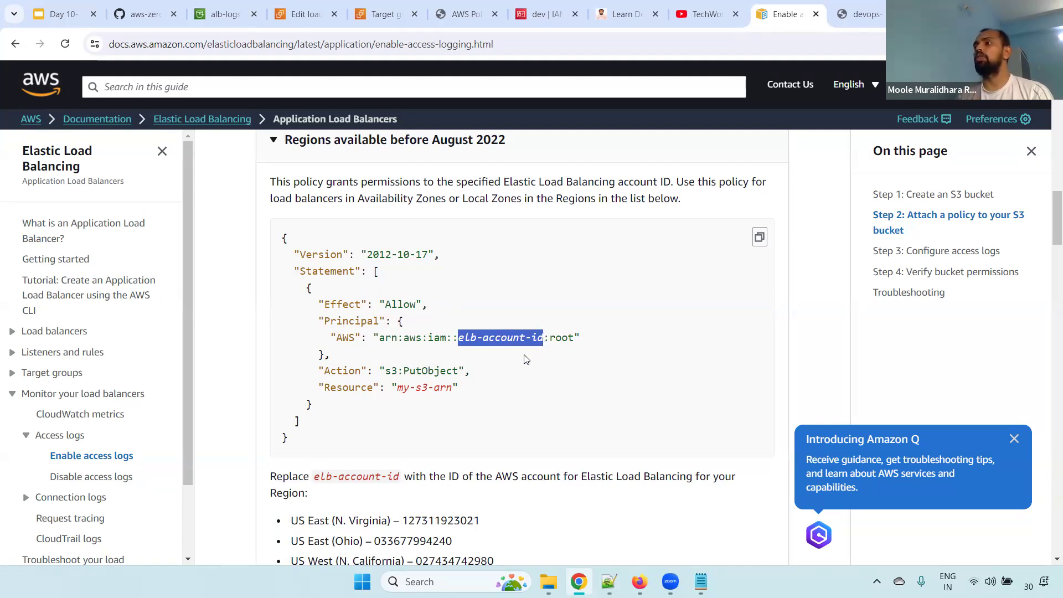
Look through the per-region Elastic Load Balancing account IDs, check the alb-logs bucket's region, and locate the matching US East (N. Virginia) entry
{"action": "scroll", "coordinate": [403, 309], "scroll_direction": "down", "scroll_amount": 3}
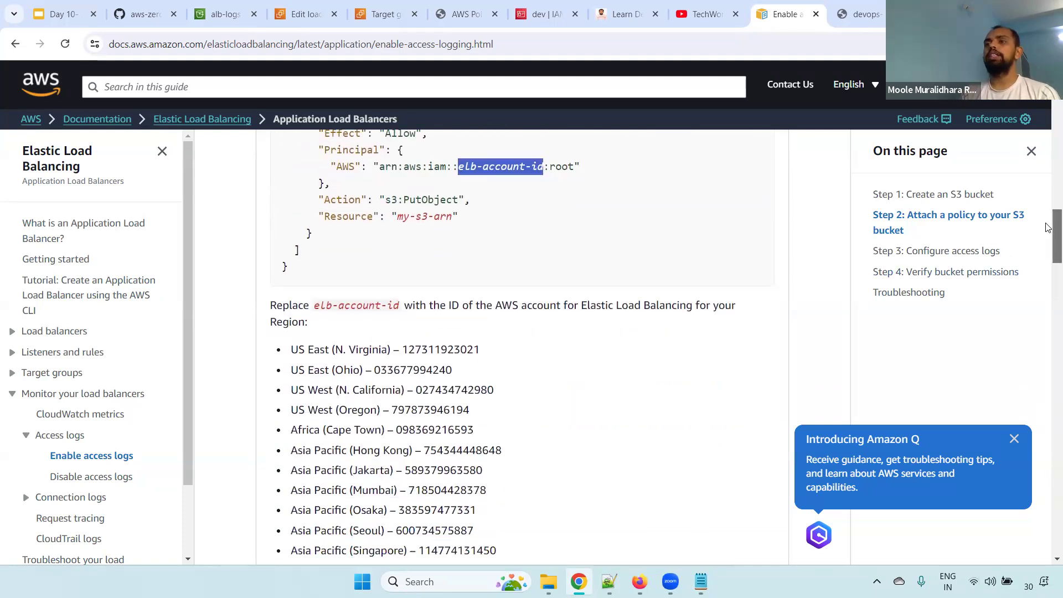
{"action": "left_click_drag", "start_coordinate": [276, 300], "coordinate": [364, 300]}
{"action": "left_click_drag", "start_coordinate": [290, 344], "coordinate": [504, 471]}
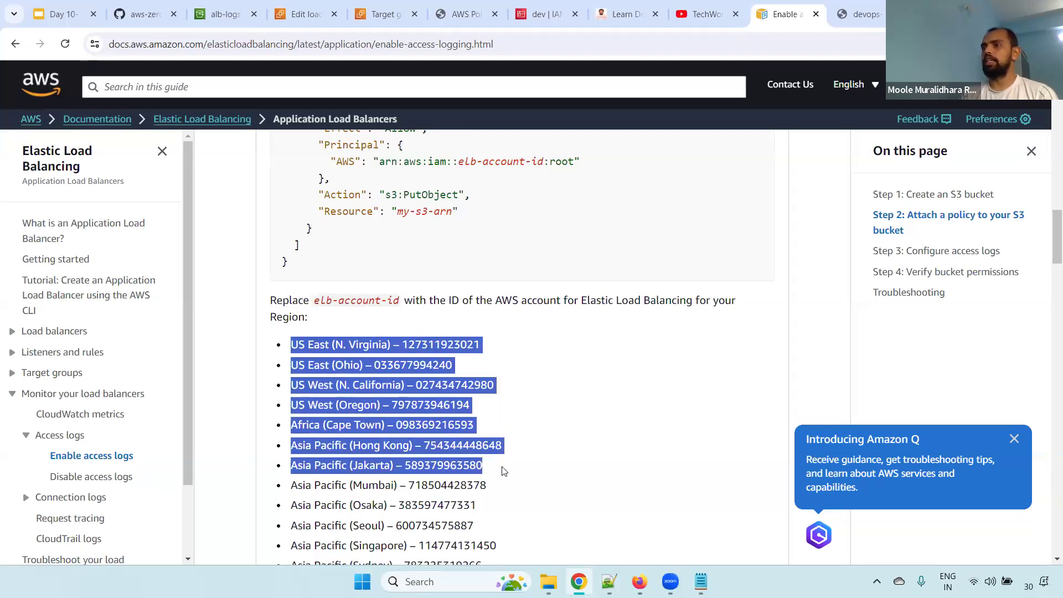
{"action": "left_click", "coordinate": [371, 378]}
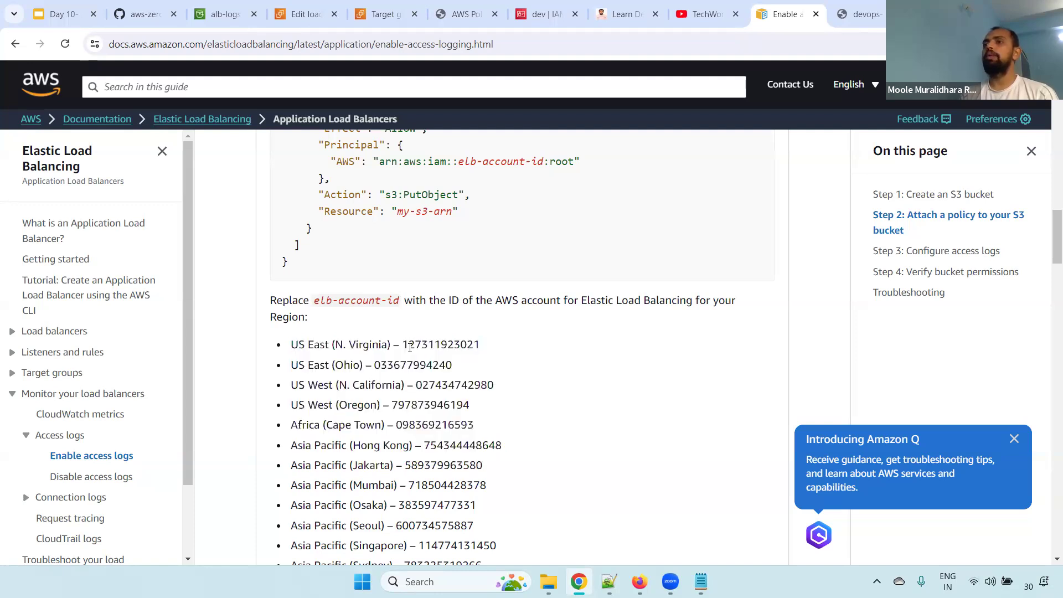
{"action": "left_click_drag", "start_coordinate": [400, 341], "coordinate": [509, 349]}
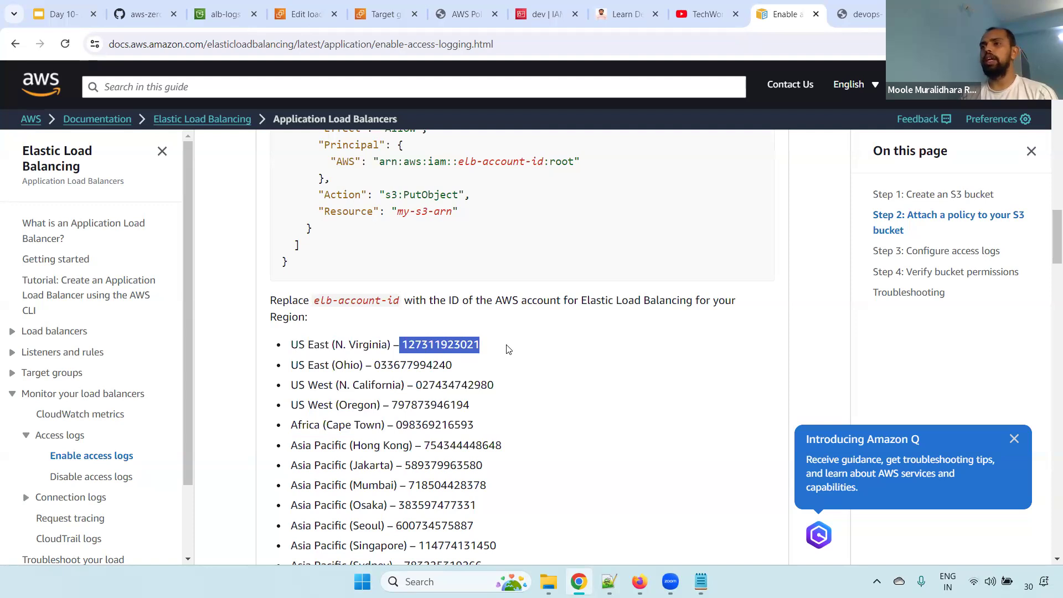
{"action": "left_click", "coordinate": [451, 337]}
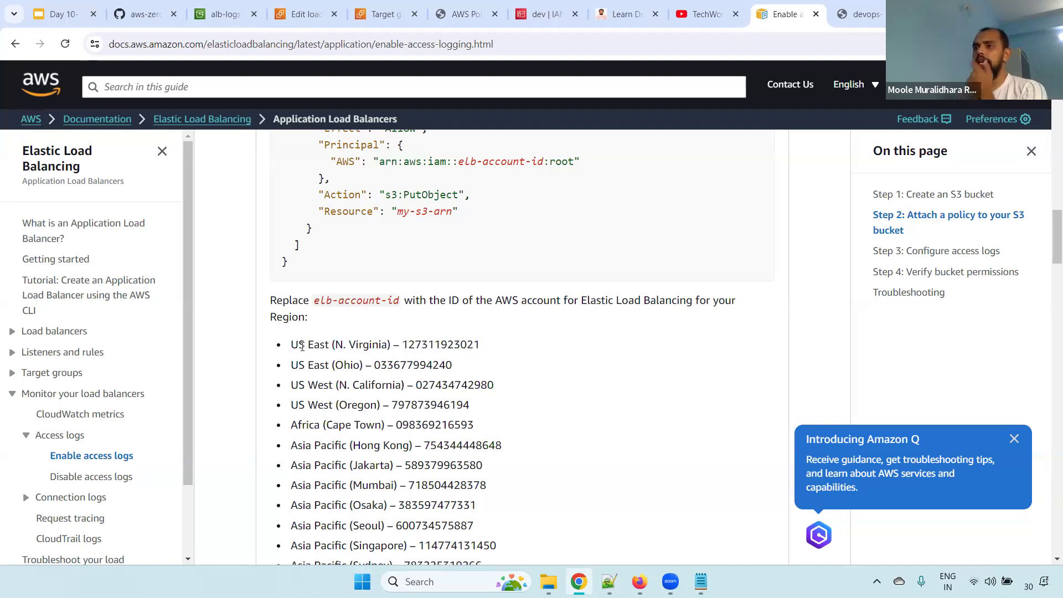
{"action": "double_click", "coordinate": [371, 345]}
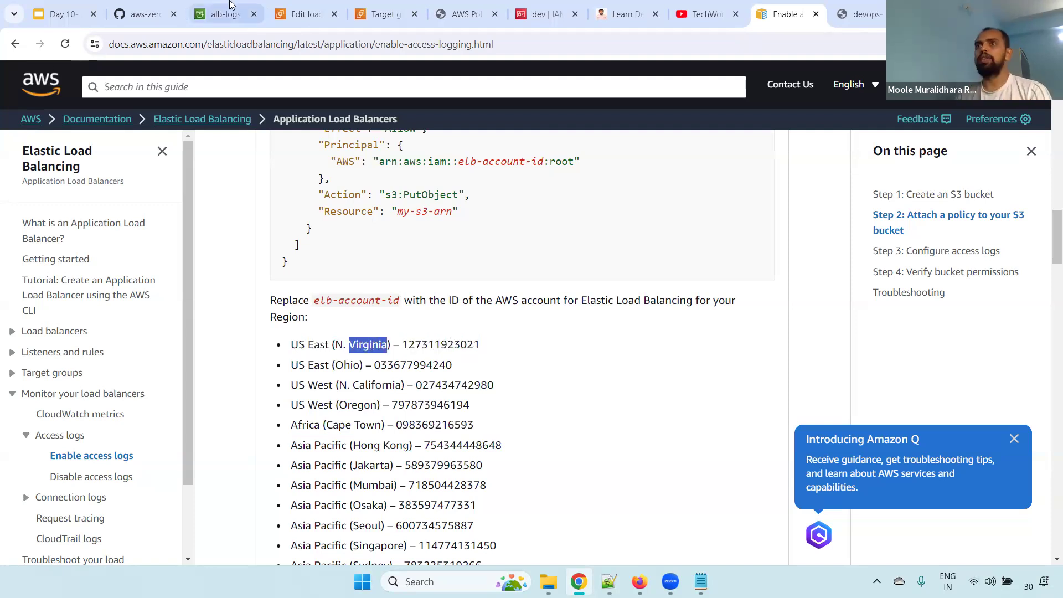
{"action": "left_click", "coordinate": [231, 10]}
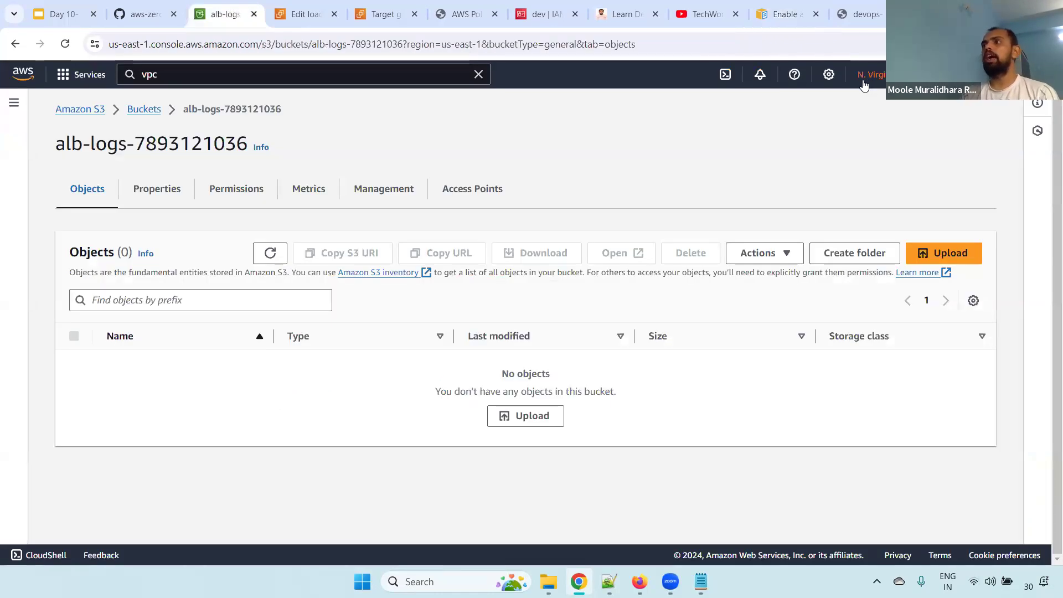
{"action": "left_click", "coordinate": [776, 17]}
{"action": "left_click", "coordinate": [407, 348]}
{"action": "left_click_drag", "start_coordinate": [403, 346], "coordinate": [492, 347]}
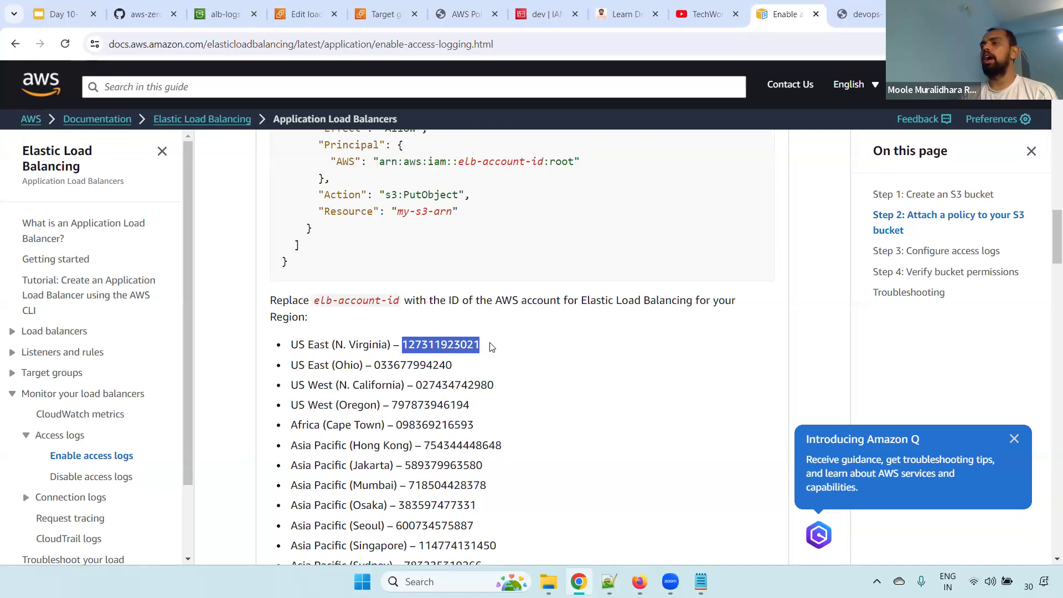
Review the policy's account placeholder, s3:PutObject action and my-s3-arn resource, and copy the whole policy from the guide
{"action": "left_click_drag", "start_coordinate": [459, 162], "coordinate": [527, 162]}
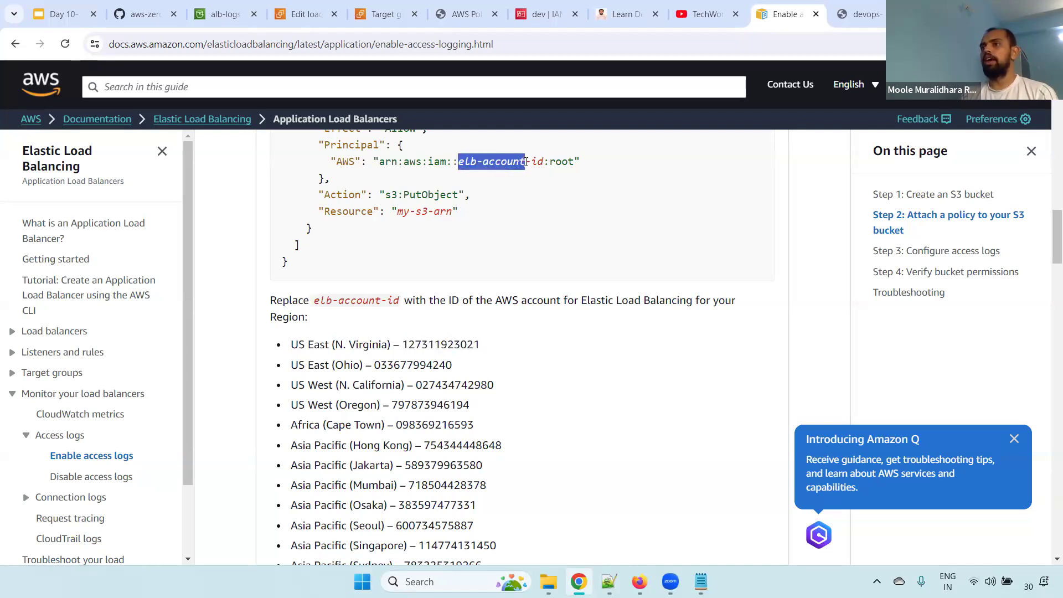
{"action": "left_click_drag", "start_coordinate": [324, 194], "coordinate": [473, 200]}
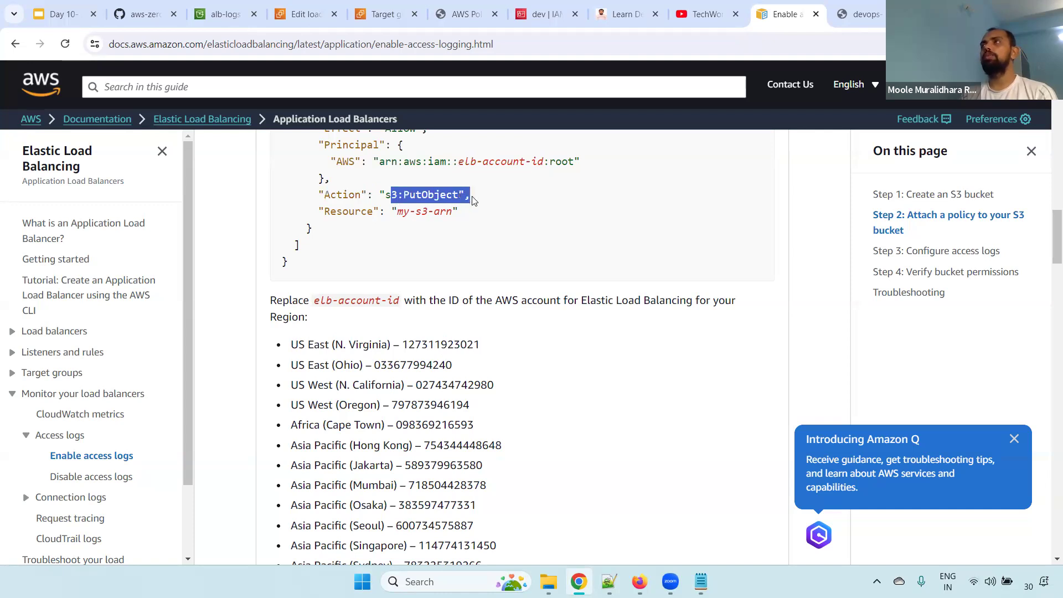
{"action": "scroll", "coordinate": [1048, 251], "scroll_direction": "up", "scroll_amount": 3}
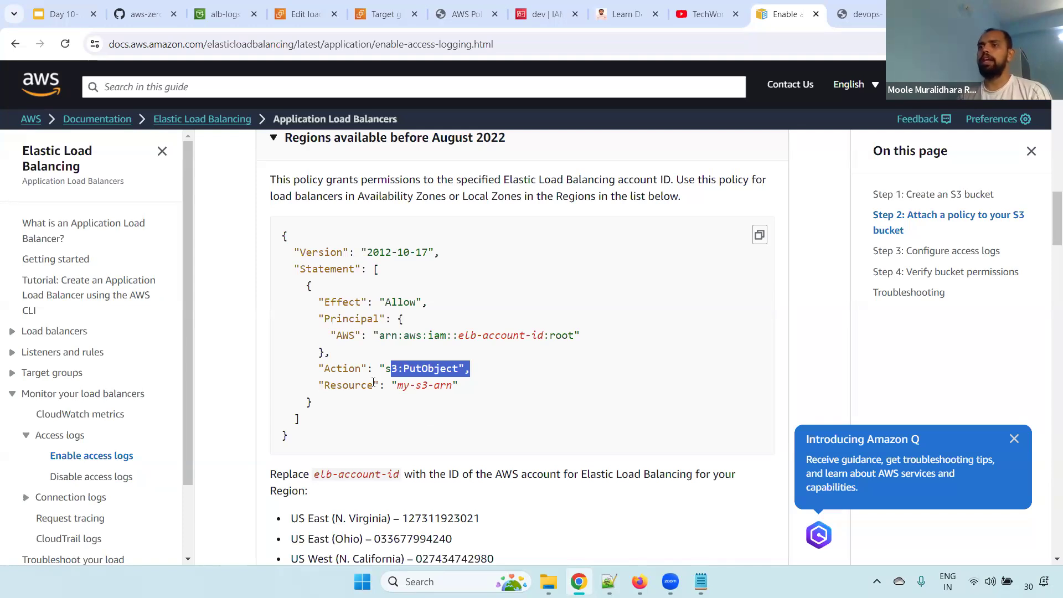
{"action": "left_click_drag", "start_coordinate": [325, 384], "coordinate": [390, 385]}
{"action": "left_click", "coordinate": [421, 386]}
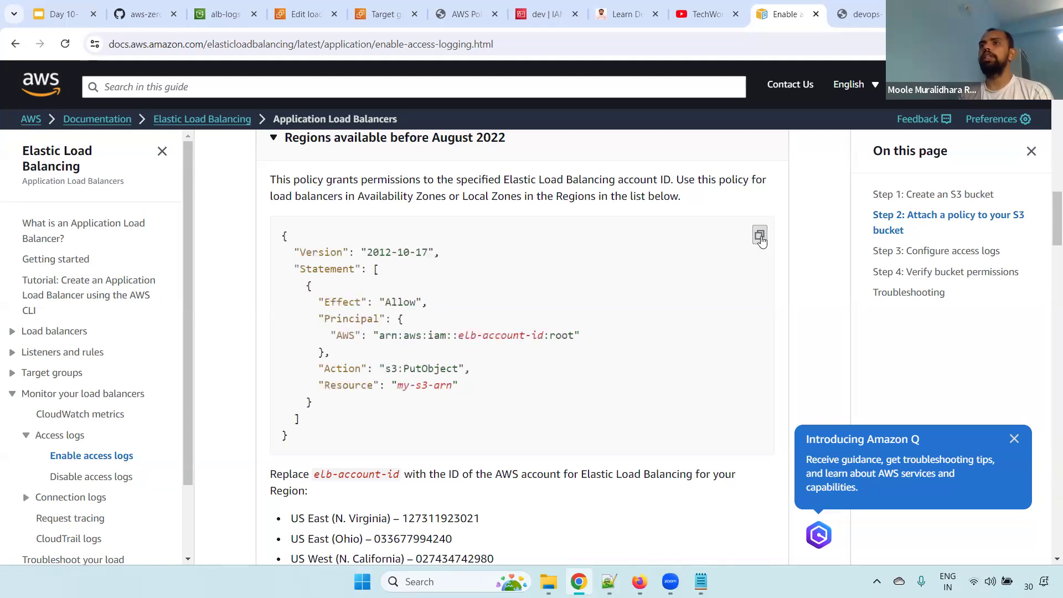
Go to the alb-logs bucket's permissions and open its bucket policy for editing
{"action": "left_click", "coordinate": [222, 13]}
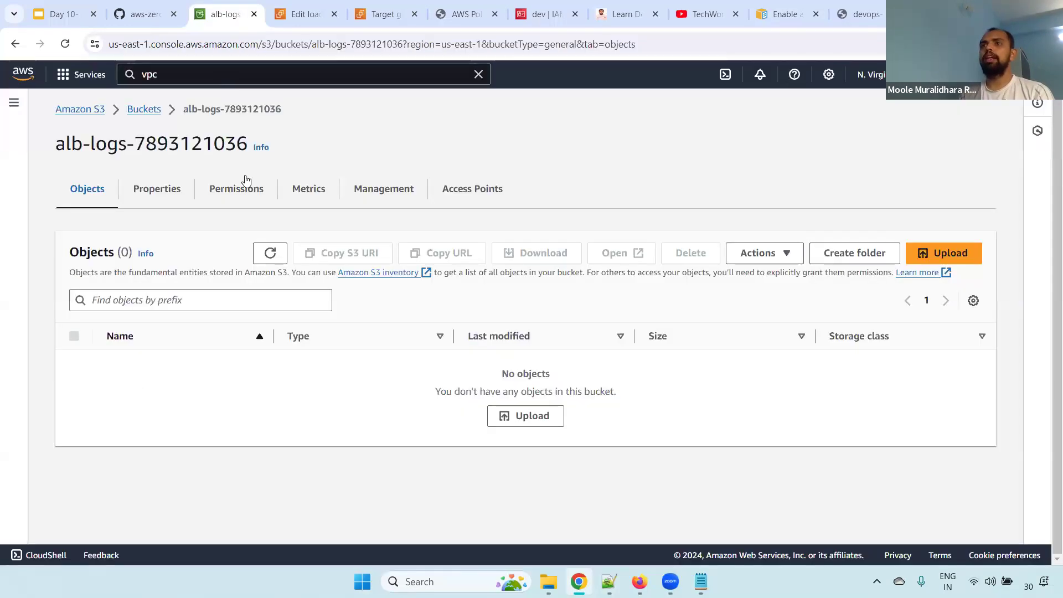
{"action": "left_click", "coordinate": [234, 188]}
{"action": "scroll", "coordinate": [695, 223], "scroll_direction": "down", "scroll_amount": 5}
{"action": "left_click_drag", "start_coordinate": [70, 160], "coordinate": [142, 159]}
{"action": "left_click", "coordinate": [894, 160]}
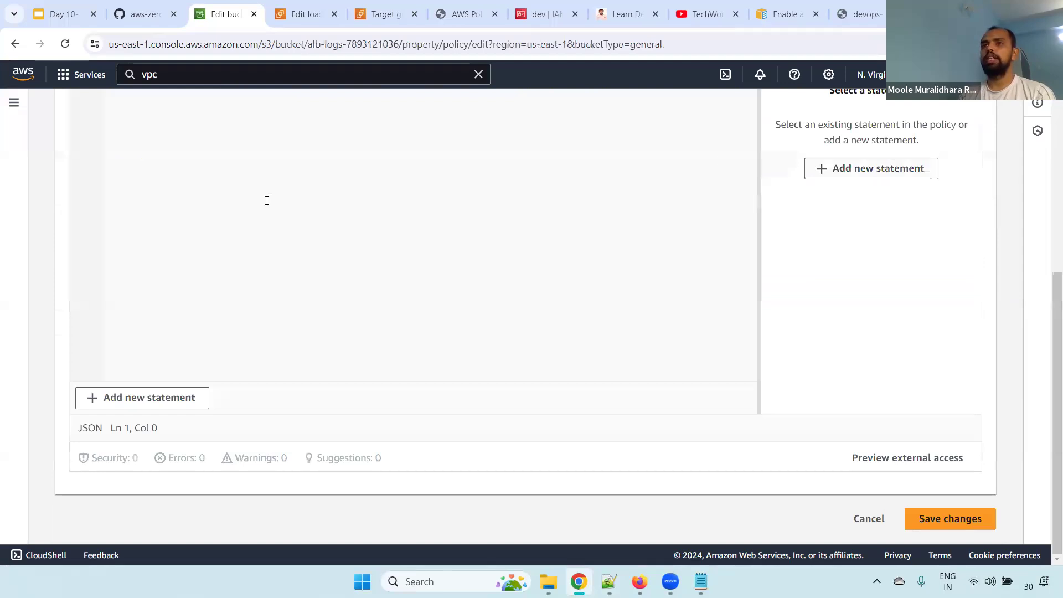
Paste the copied access-log policy into the empty bucket policy editor
{"action": "scroll", "coordinate": [1046, 242], "scroll_direction": "up", "scroll_amount": 2}
{"action": "scroll", "coordinate": [1047, 242], "scroll_direction": "up", "scroll_amount": 1}
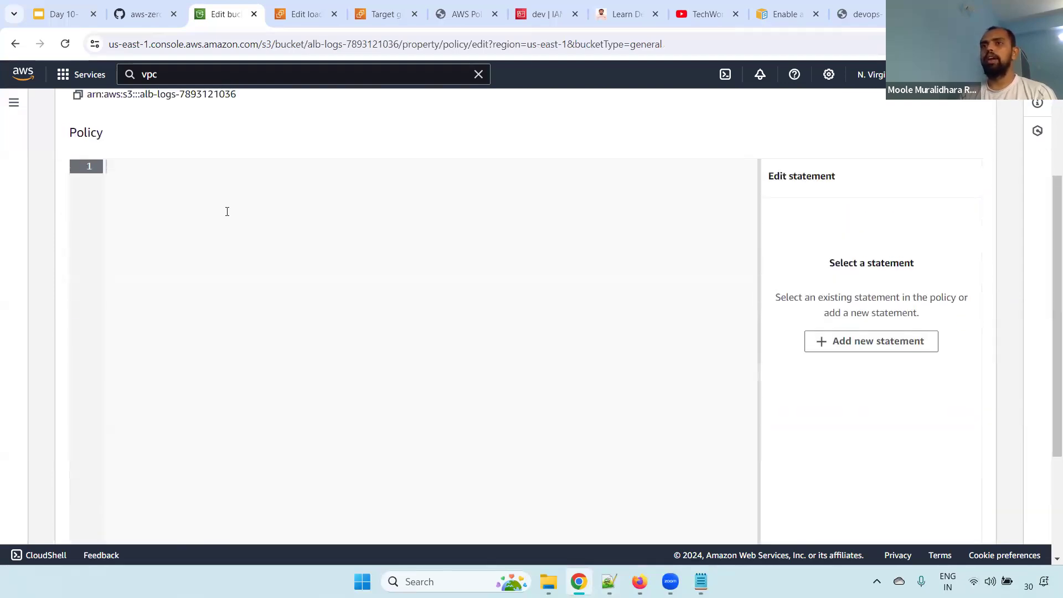
{"action": "type", "text": "{   \"Version\": \"2012-10-17\",   \"Statement\": [     {       \"Effect\": \"Allow\",       \"Principal\": {         \"AWS\": \"arn:aws:iam::elb-account-id:root\"       },       \"Action\": \"s3:PutObject\",       \"Resource\": \"my-s3-arn\"     }   ] }"}
Replace the policy's elb-account-id placeholder with the Elastic Load Balancing account ID listed for US East (N. Virginia) in the guide
{"action": "double_click", "coordinate": [262, 250]}
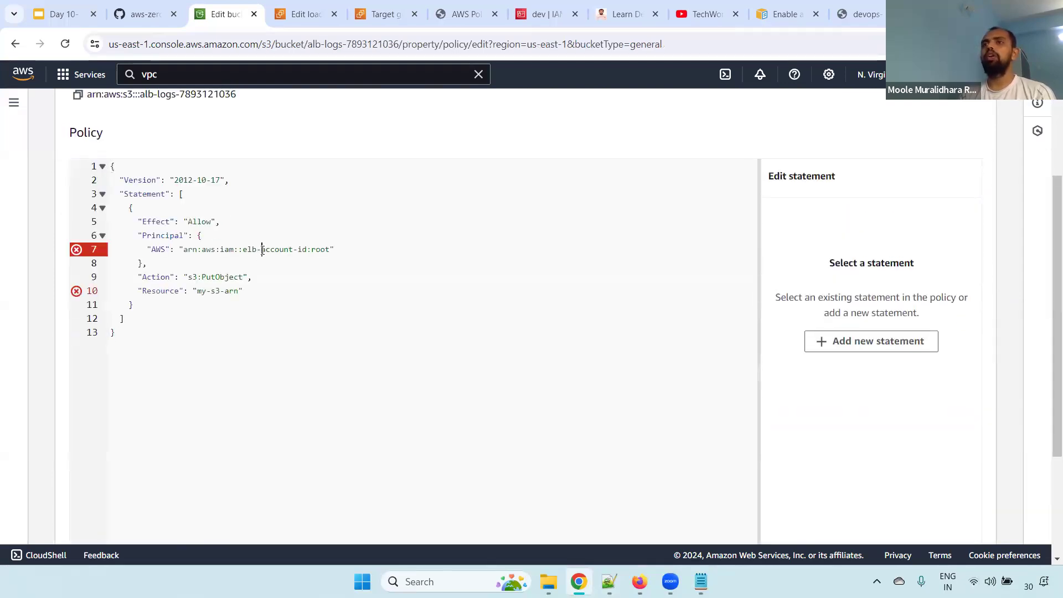
{"action": "left_click_drag", "start_coordinate": [243, 251], "coordinate": [308, 254]}
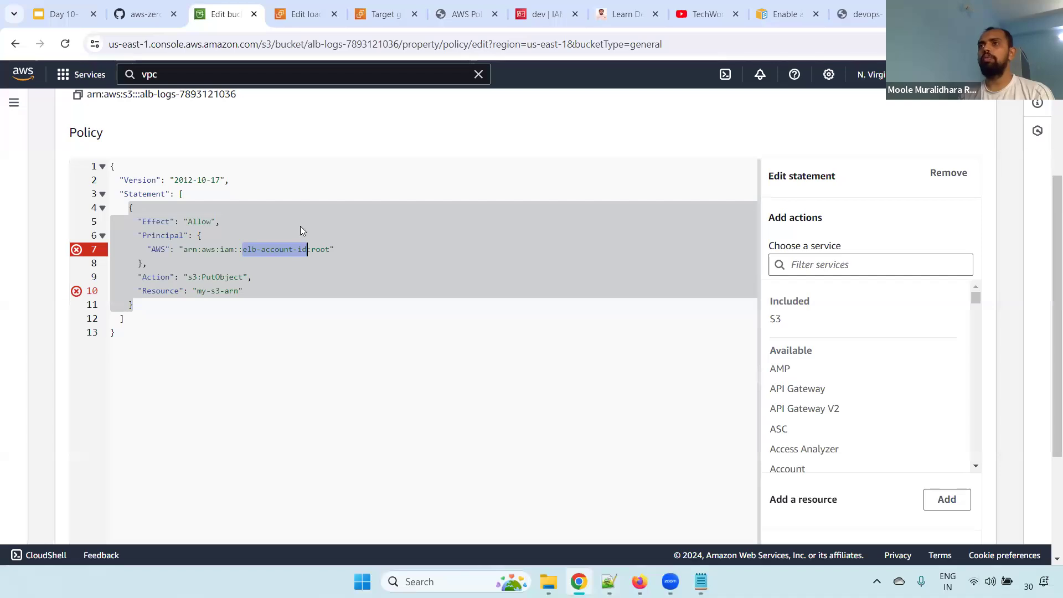
{"action": "left_click", "coordinate": [777, 17]}
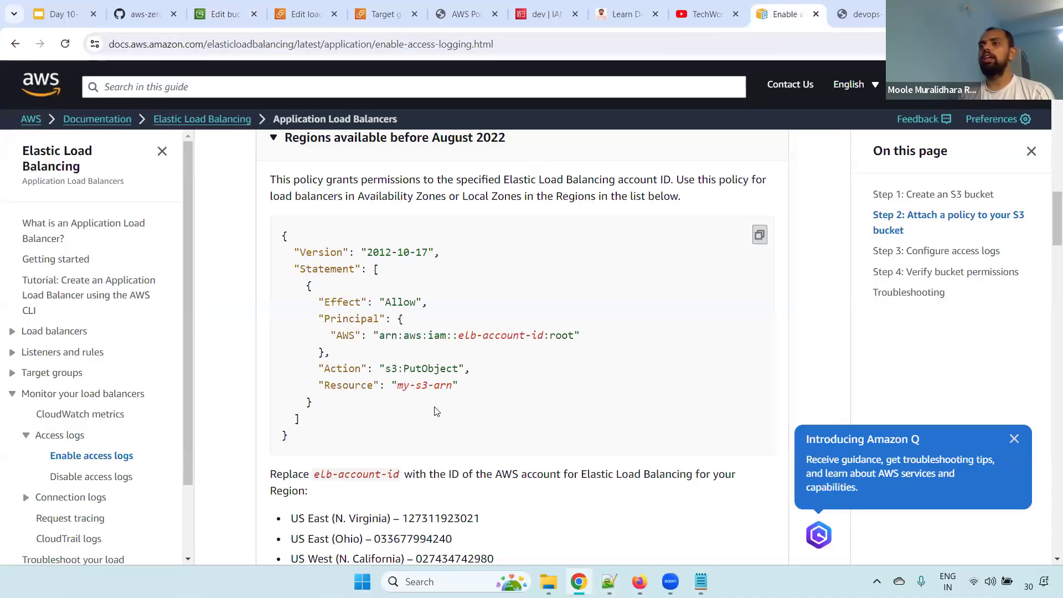
{"action": "scroll", "coordinate": [533, 339], "scroll_direction": "down", "scroll_amount": 3}
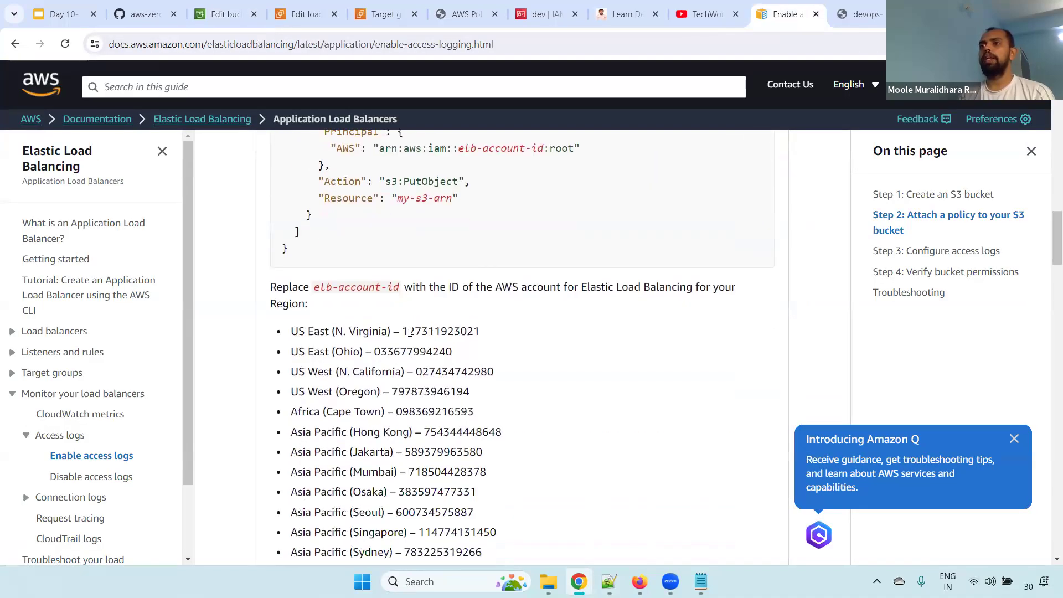
{"action": "left_click_drag", "start_coordinate": [337, 332], "coordinate": [487, 334]}
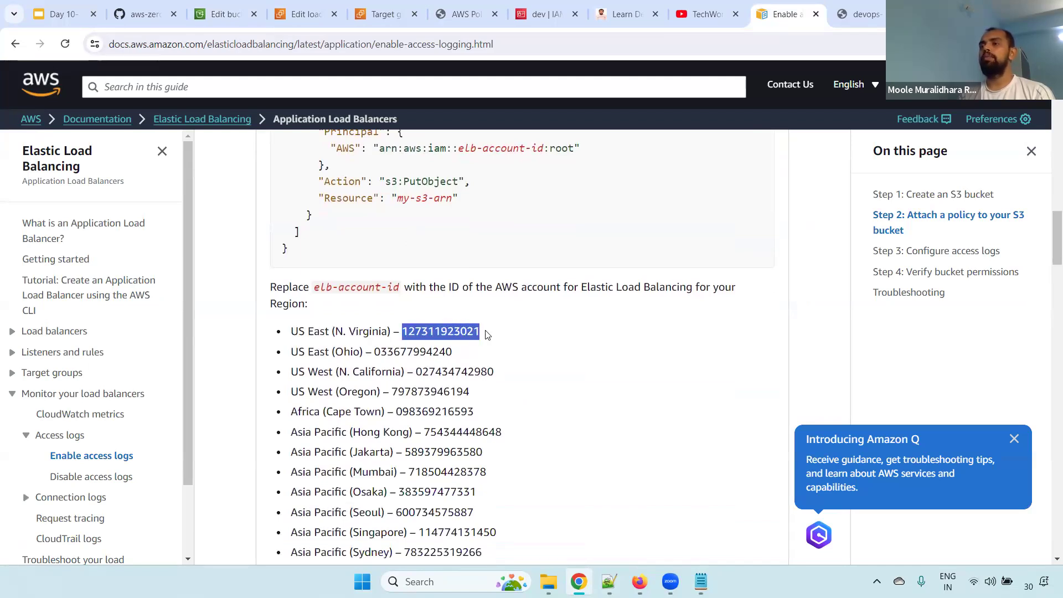
{"action": "left_click_drag", "start_coordinate": [339, 393], "coordinate": [494, 372]}
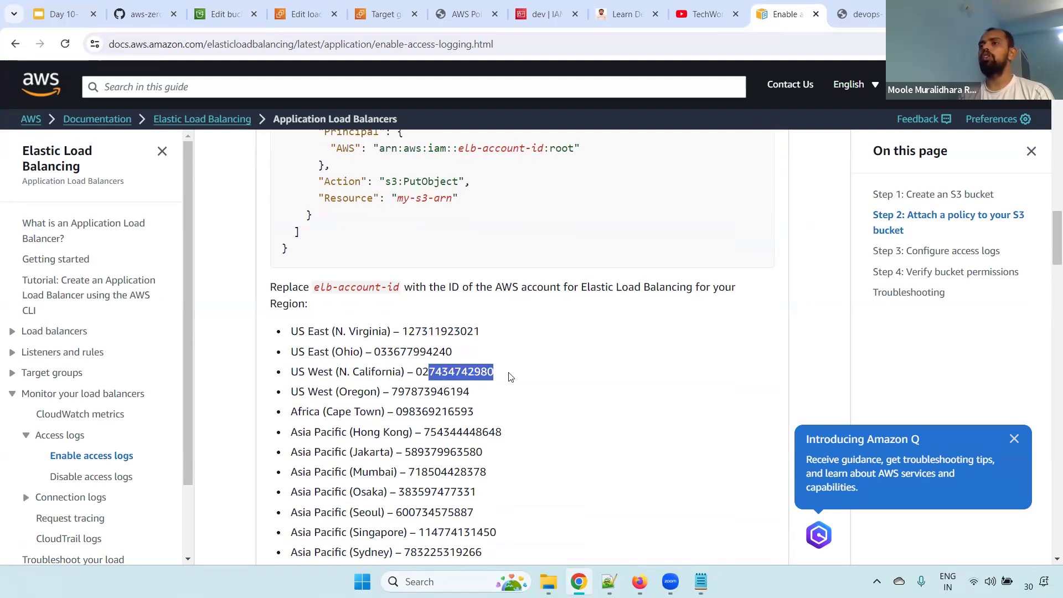
{"action": "left_click_drag", "start_coordinate": [405, 332], "coordinate": [480, 336]}
{"action": "key", "text": "ctrl+c"}
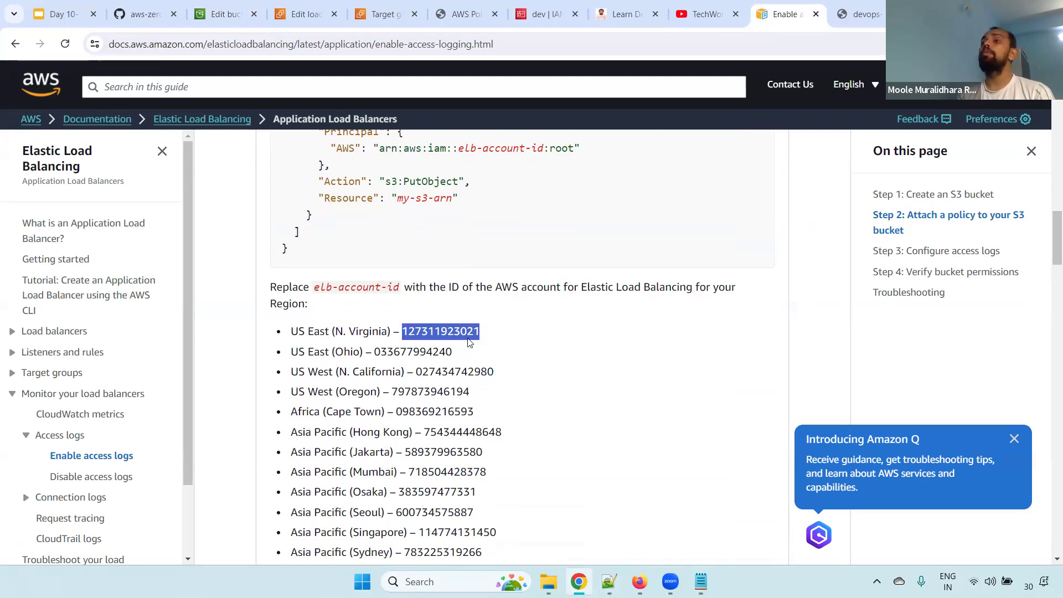
{"action": "left_click", "coordinate": [306, 13]}
{"action": "left_click", "coordinate": [219, 12]}
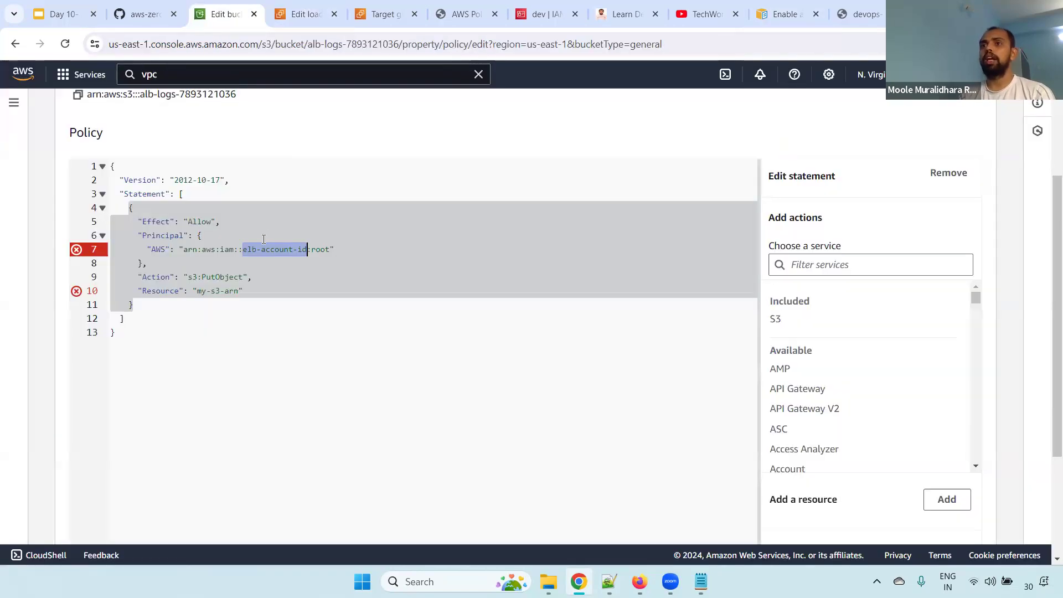
{"action": "key", "text": "ctrl+v"}
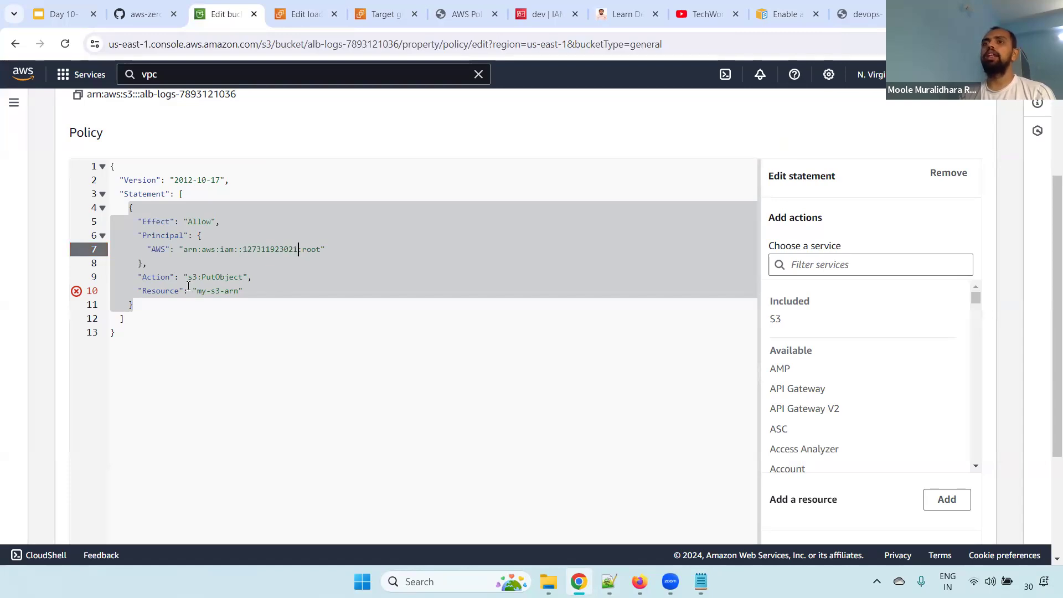
Copy the bucket's ARN and put it in place of my-s3-arn in the policy's Resource value
{"action": "left_click_drag", "start_coordinate": [138, 292], "coordinate": [243, 292]}
{"action": "scroll", "coordinate": [1049, 241], "scroll_direction": "up", "scroll_amount": 1}
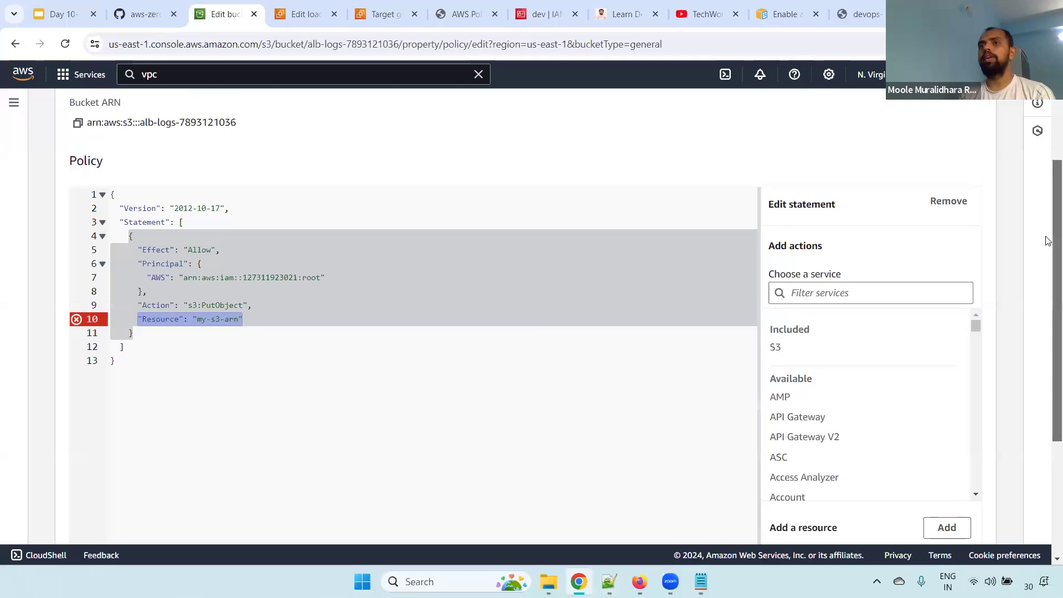
{"action": "scroll", "coordinate": [1049, 241], "scroll_direction": "up", "scroll_amount": 1}
{"action": "left_click", "coordinate": [78, 144]}
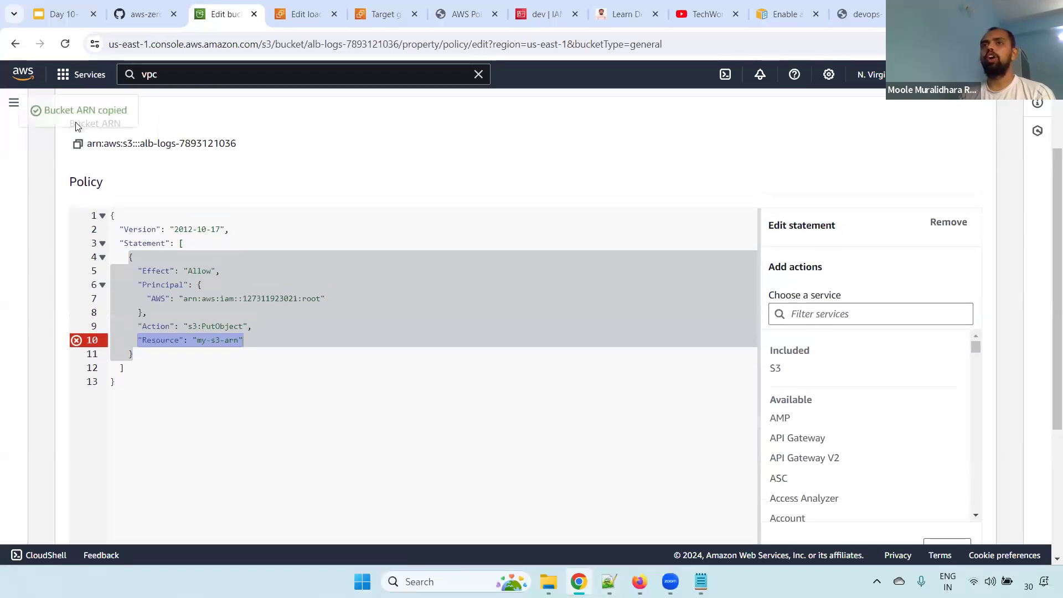
{"action": "left_click_drag", "start_coordinate": [197, 340], "coordinate": [240, 340]}
{"action": "key", "text": "ctrl+v"}
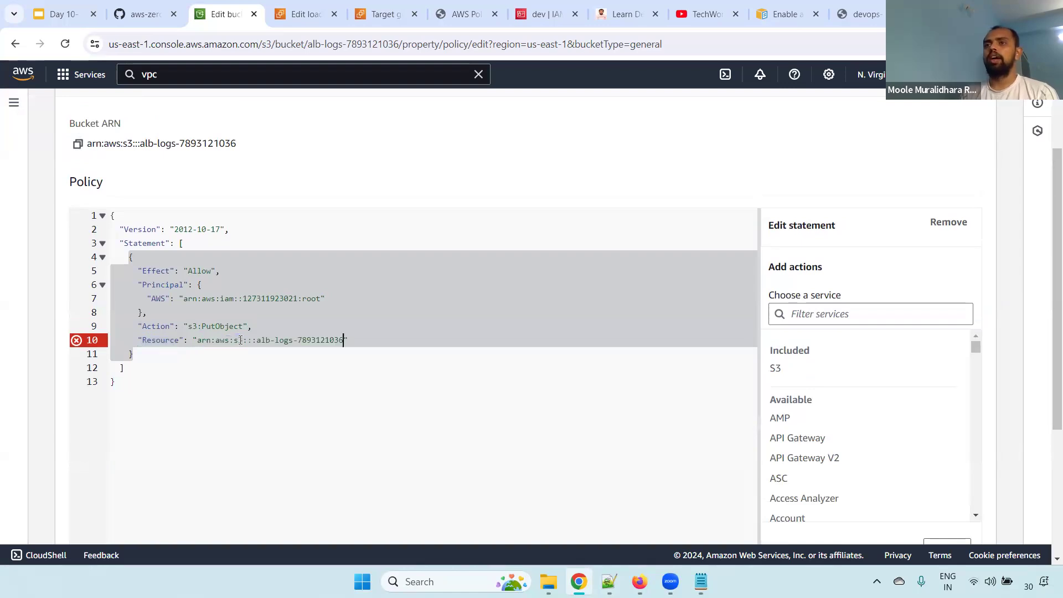
Try to save the bucket policy and read the detailed API response
{"action": "left_click_drag", "start_coordinate": [1047, 255], "coordinate": [1034, 417]}
{"action": "left_click", "coordinate": [947, 519]}
{"action": "left_click_drag", "start_coordinate": [1047, 312], "coordinate": [1046, 374]}
{"action": "left_click", "coordinate": [152, 472]}
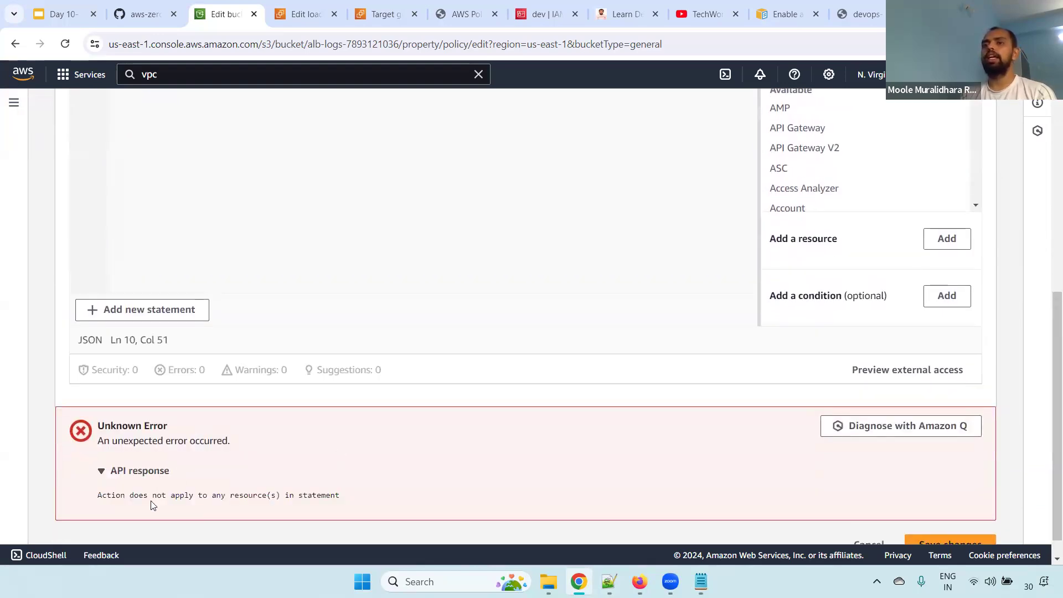
{"action": "left_click_drag", "start_coordinate": [92, 500], "coordinate": [387, 506]}
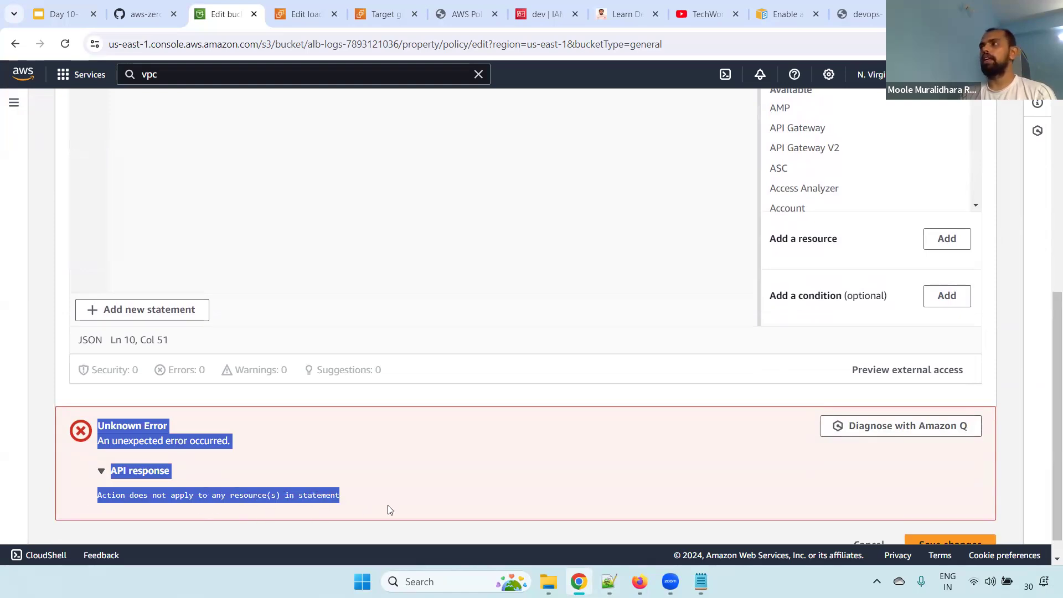
Append /* to the bucket ARN in the policy's Resource value and save the bucket policy
{"action": "left_click_drag", "start_coordinate": [1047, 382], "coordinate": [1047, 280]}
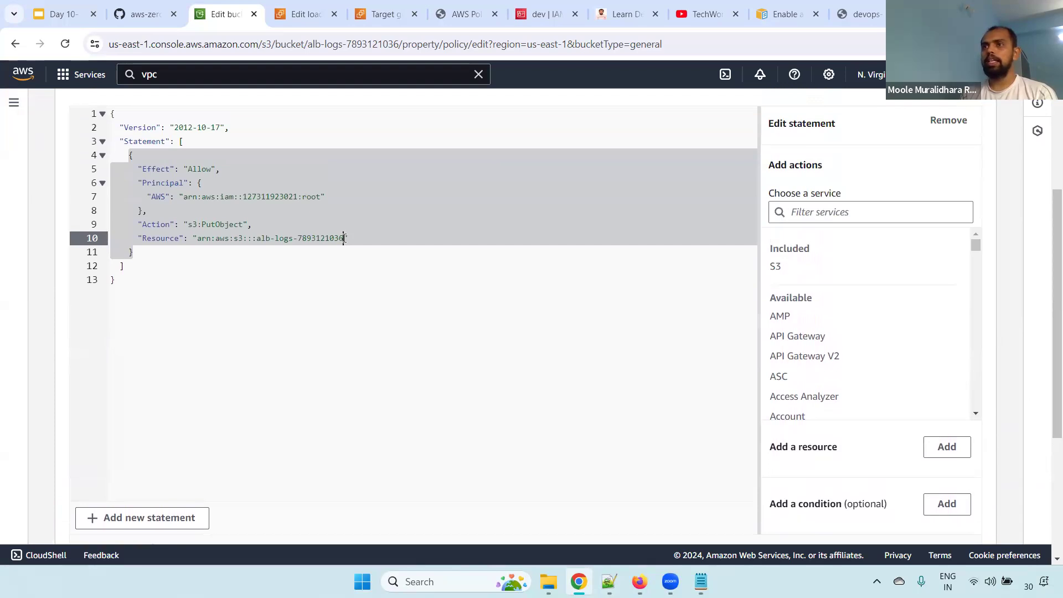
{"action": "type", "text": "/*"}
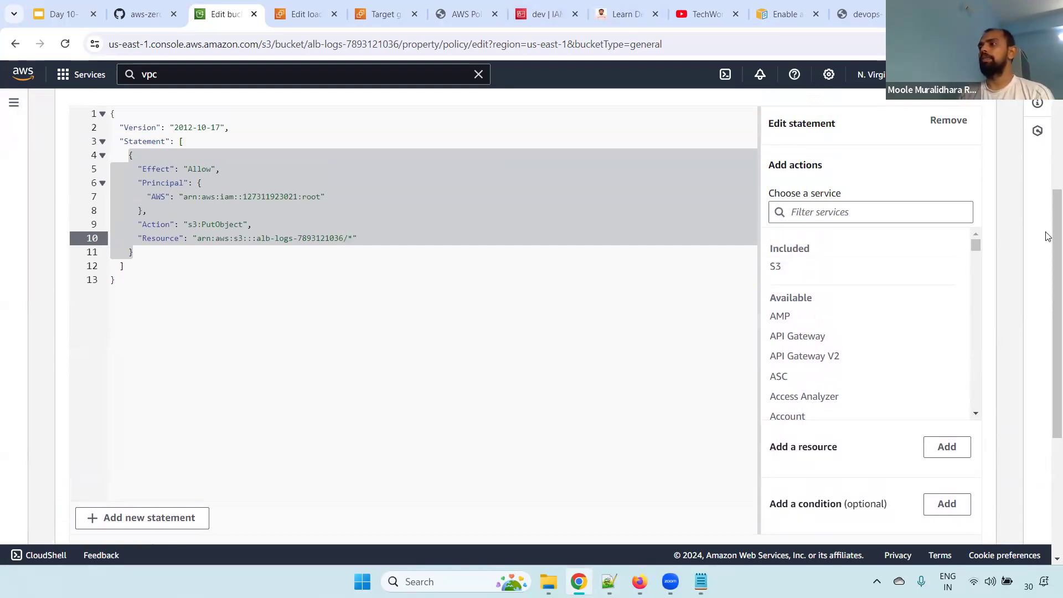
{"action": "scroll", "coordinate": [1047, 236], "scroll_direction": "down", "scroll_amount": 5}
{"action": "left_click", "coordinate": [952, 519]}
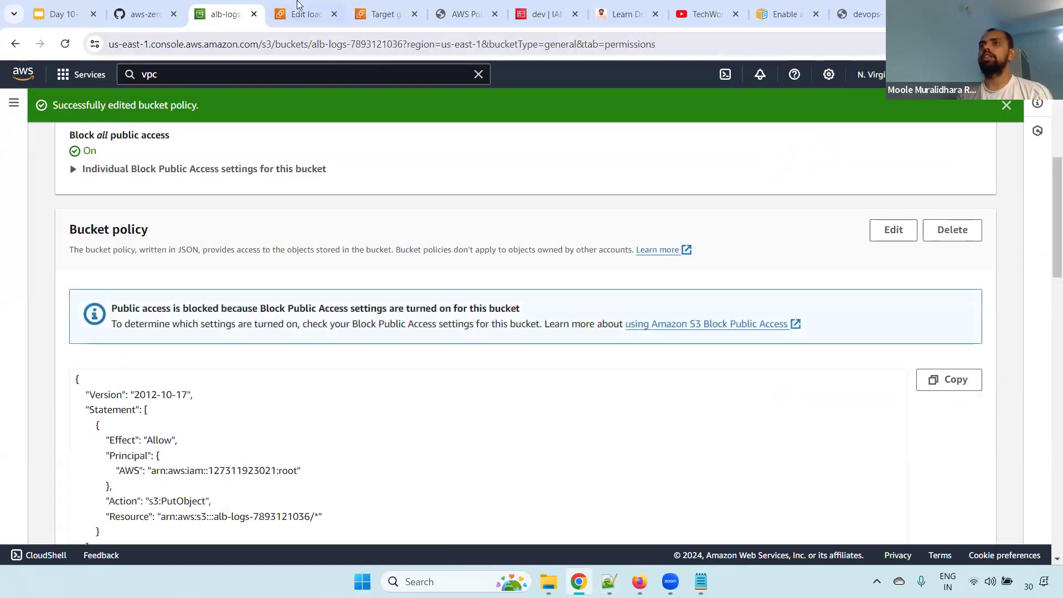
Save the load balancer's attributes with access logs going to the alb-logs bucket, and check the S3 location under Monitoring
{"action": "left_click", "coordinate": [298, 7]}
{"action": "left_click", "coordinate": [897, 320]}
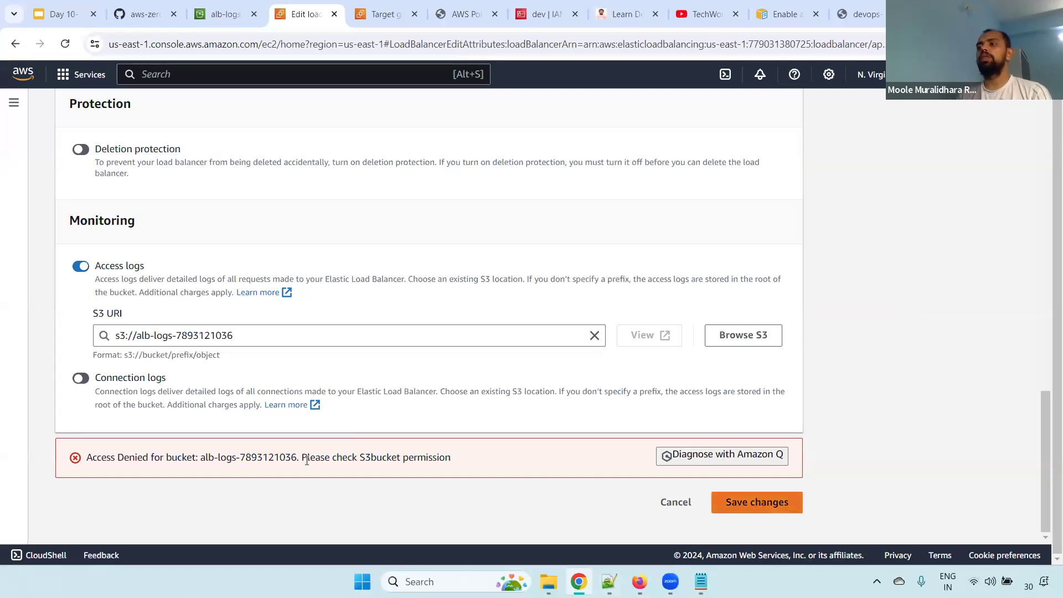
{"action": "key", "text": "Return"}
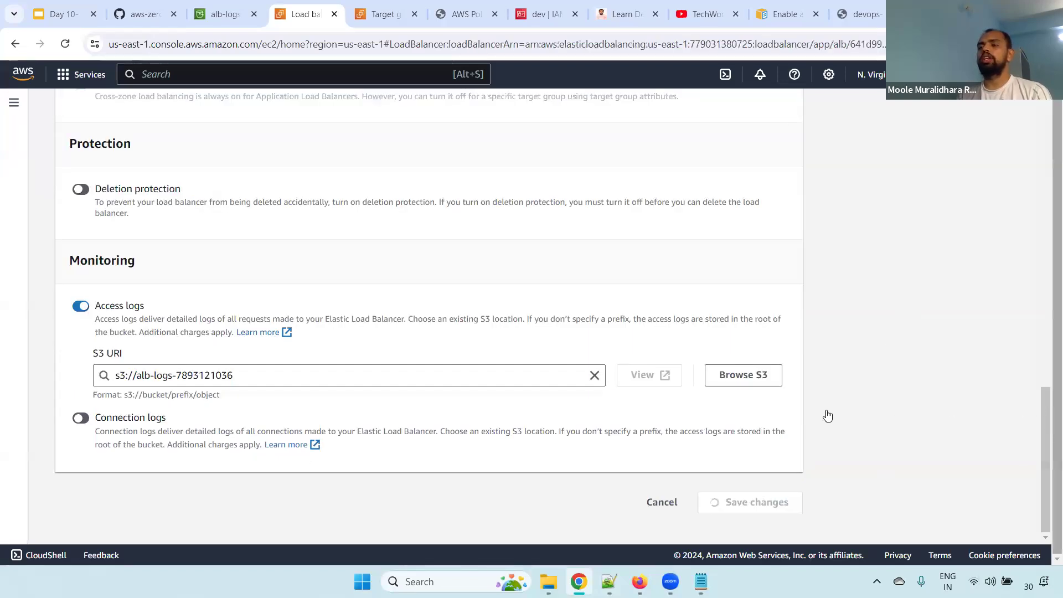
{"action": "left_click_drag", "start_coordinate": [1049, 260], "coordinate": [1048, 490]}
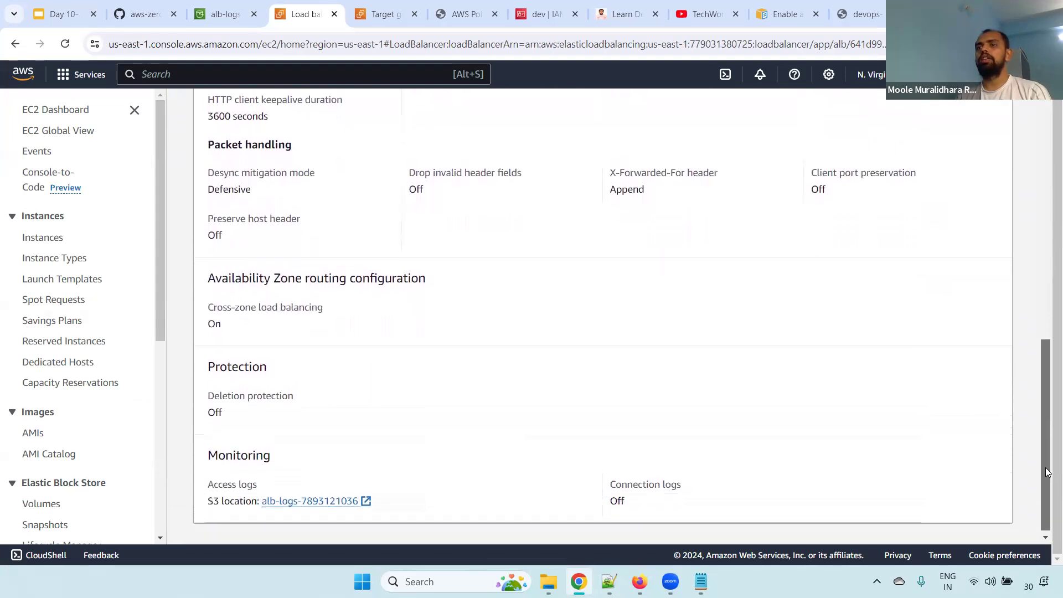
{"action": "left_click_drag", "start_coordinate": [211, 450], "coordinate": [408, 496]}
{"action": "left_click", "coordinate": [429, 502]}
{"action": "left_click_drag", "start_coordinate": [208, 493], "coordinate": [386, 507]}
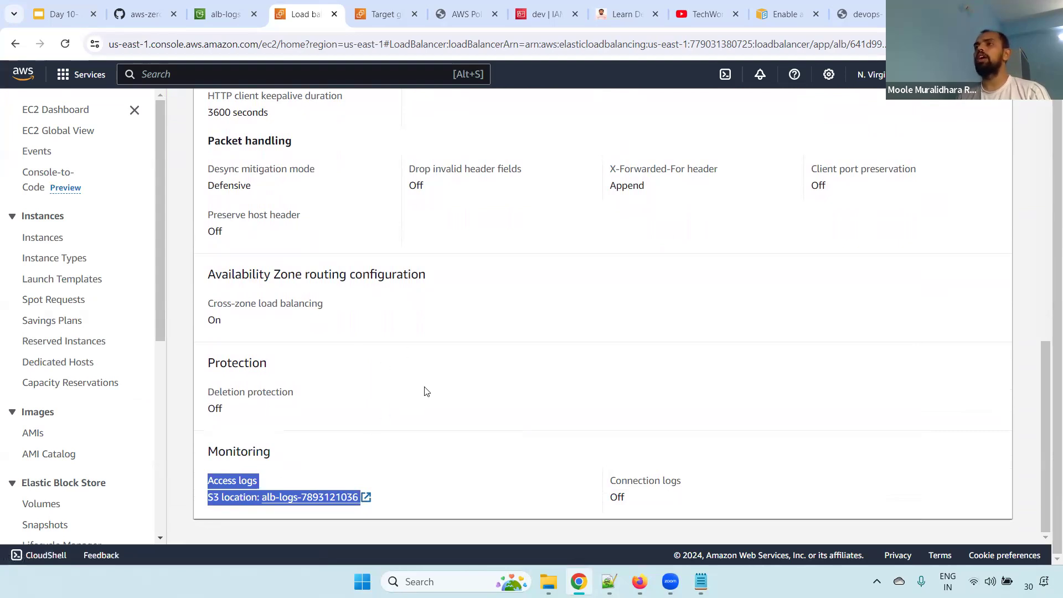
Refresh the alb-logs bucket's objects and open AWSLogs and its account folder to examine the delivered ELBAccessLogTestFile
{"action": "left_click", "coordinate": [246, 8]}
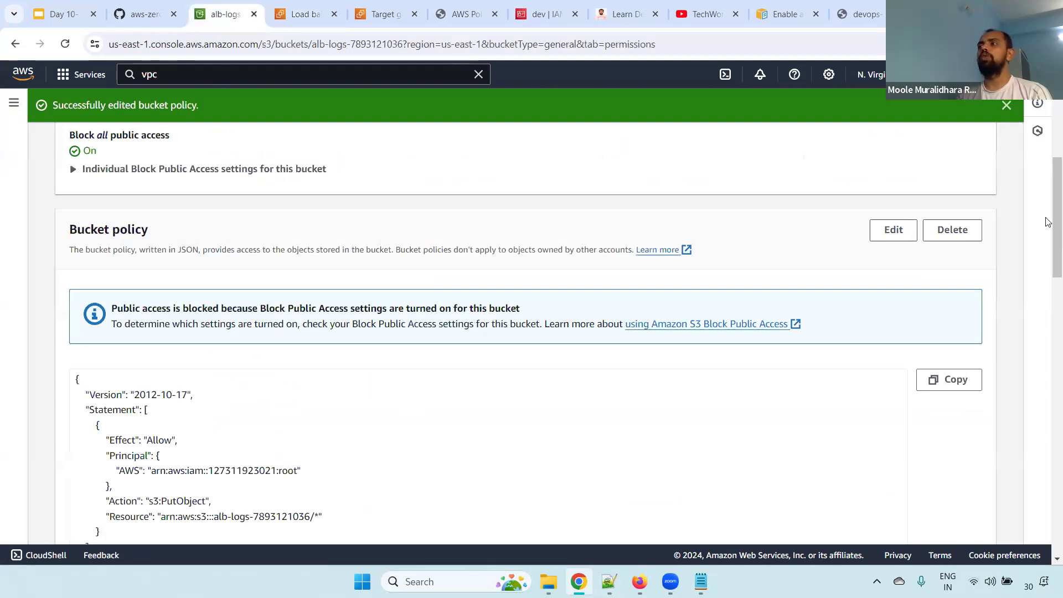
{"action": "scroll", "coordinate": [424, 135], "scroll_direction": "up", "scroll_amount": 6}
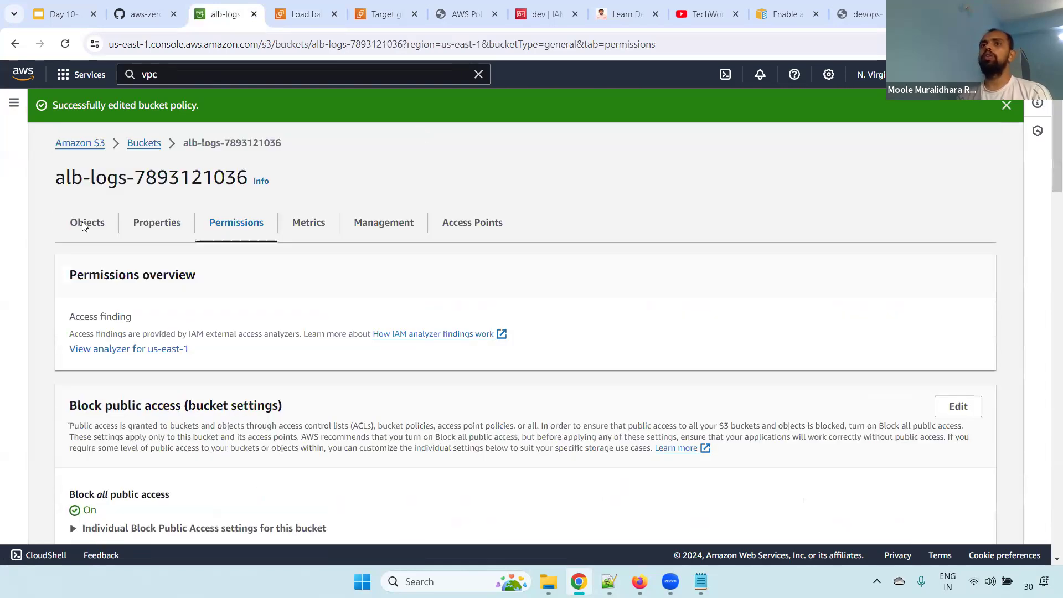
{"action": "left_click", "coordinate": [86, 221]}
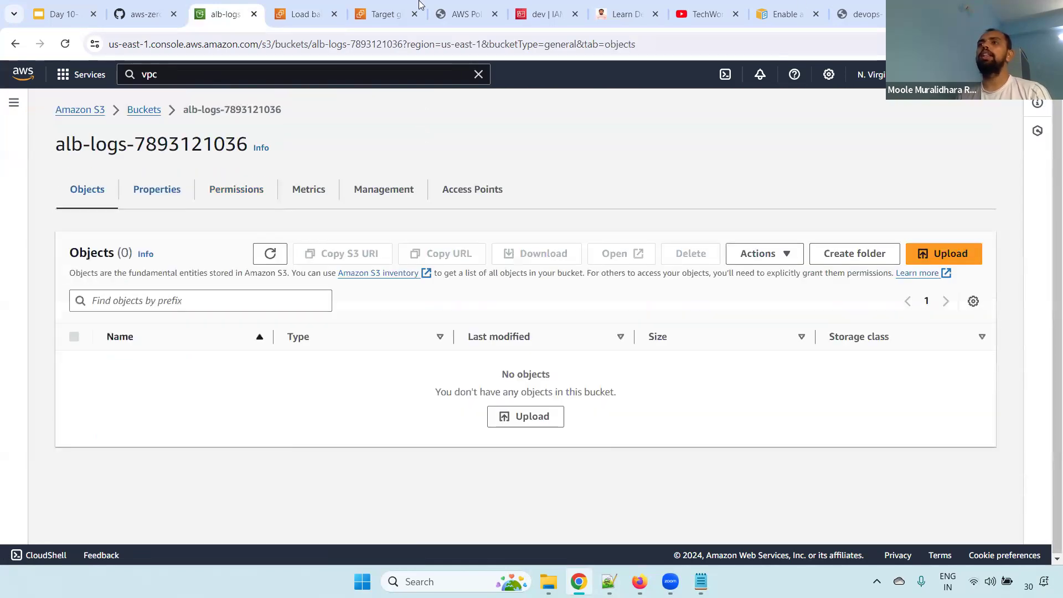
{"action": "left_click", "coordinate": [273, 253]}
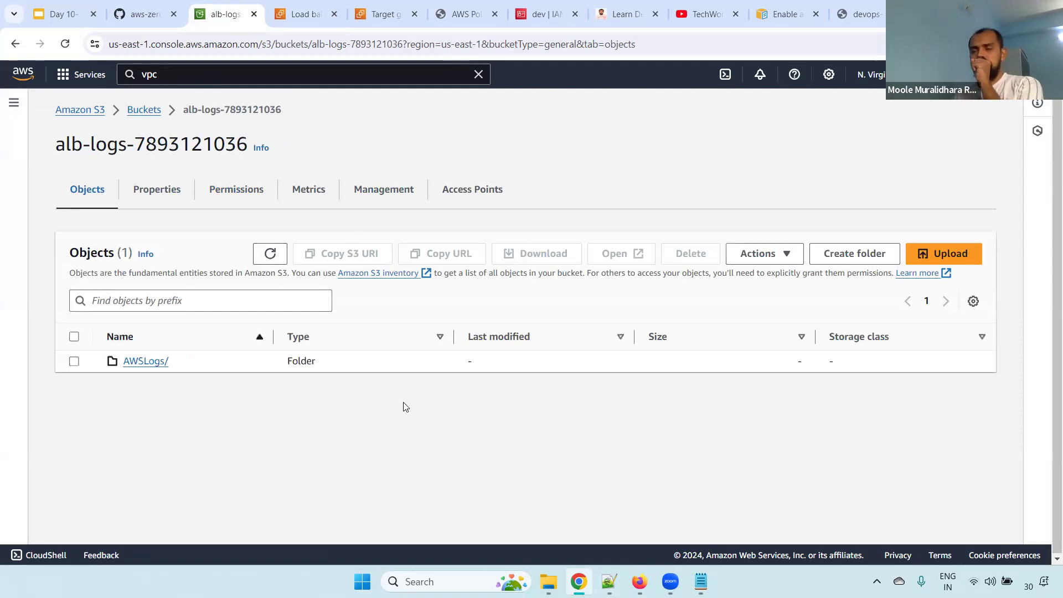
{"action": "left_click", "coordinate": [148, 363]}
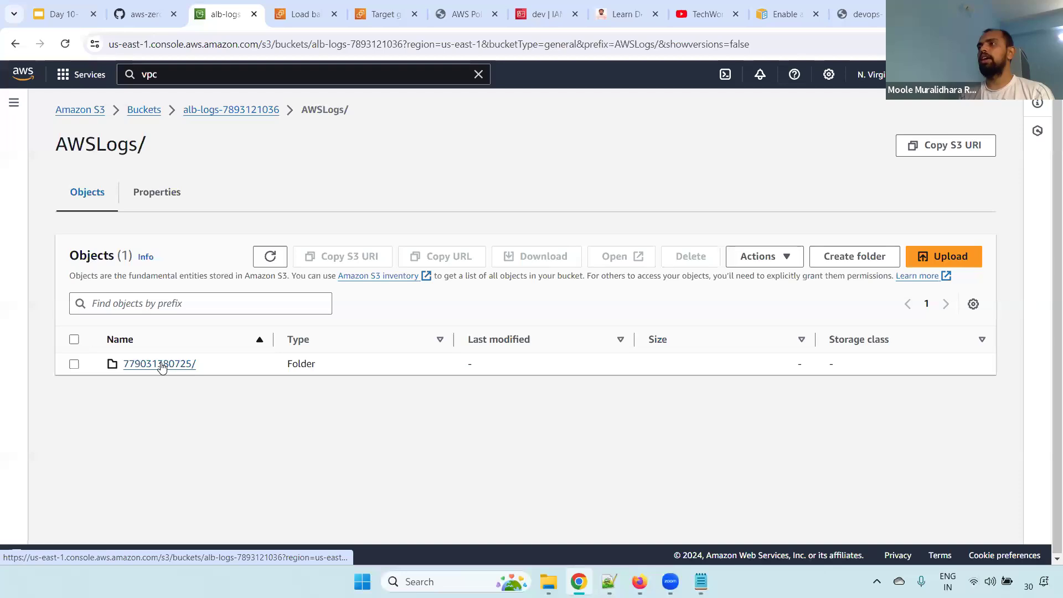
{"action": "left_click", "coordinate": [160, 365]}
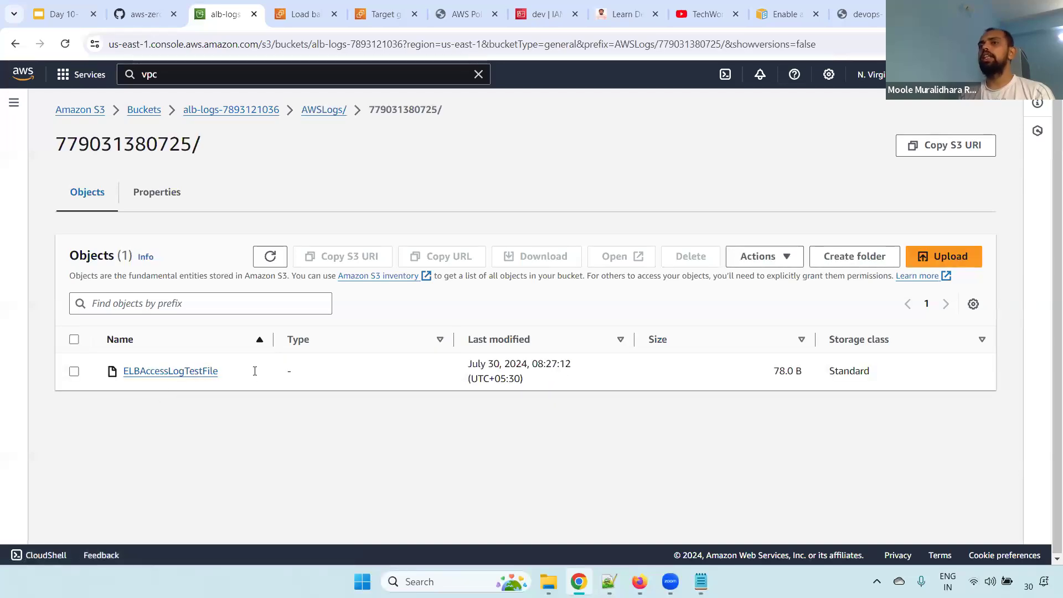
{"action": "left_click_drag", "start_coordinate": [255, 371], "coordinate": [96, 378]}
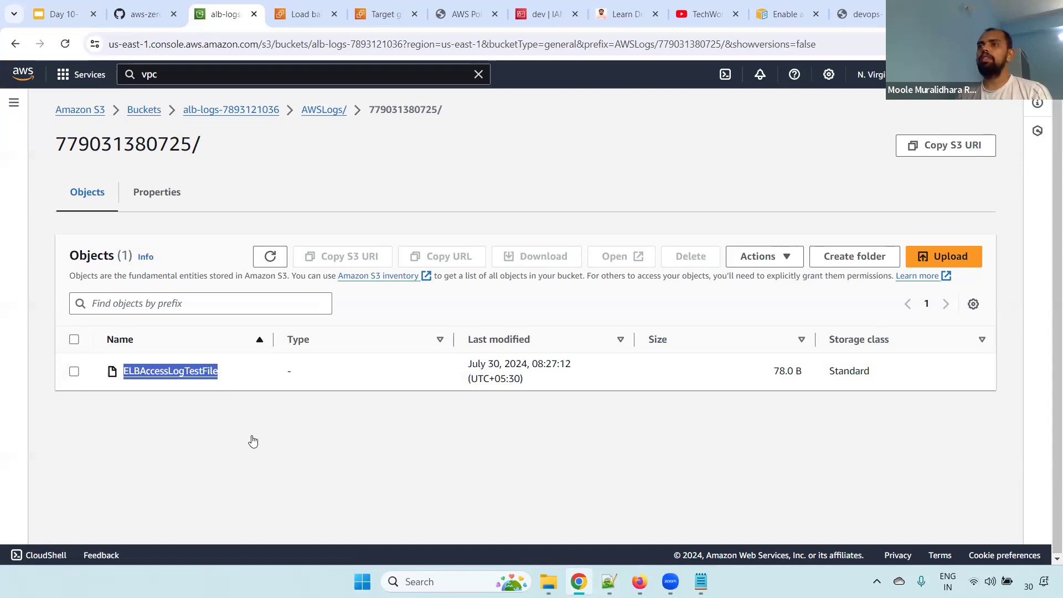
{"action": "left_click", "coordinate": [521, 189]}
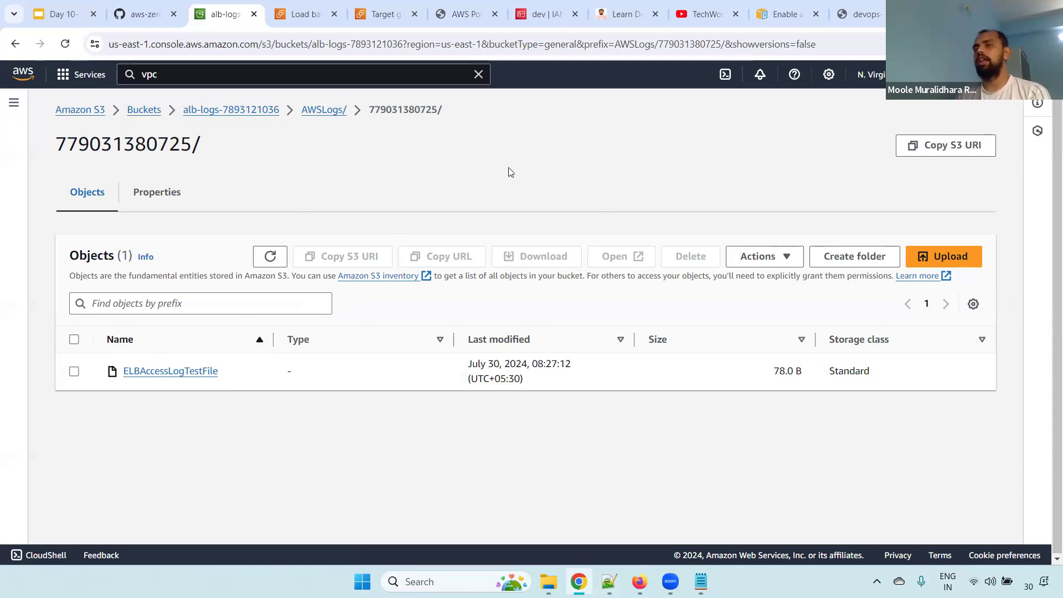
Search the AWS services for Athena using "anthena", and close the search without opening a service
{"action": "left_click", "coordinate": [227, 83]}
{"action": "key", "text": "ctrl+a"}
{"action": "key", "text": "BackSpace"}
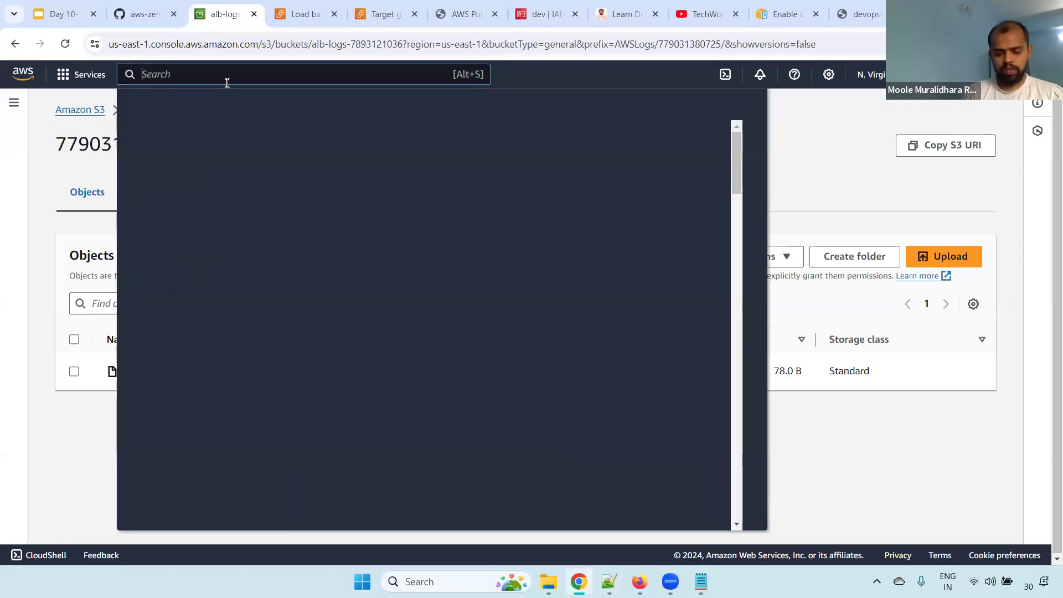
{"action": "type", "text": "anthena"}
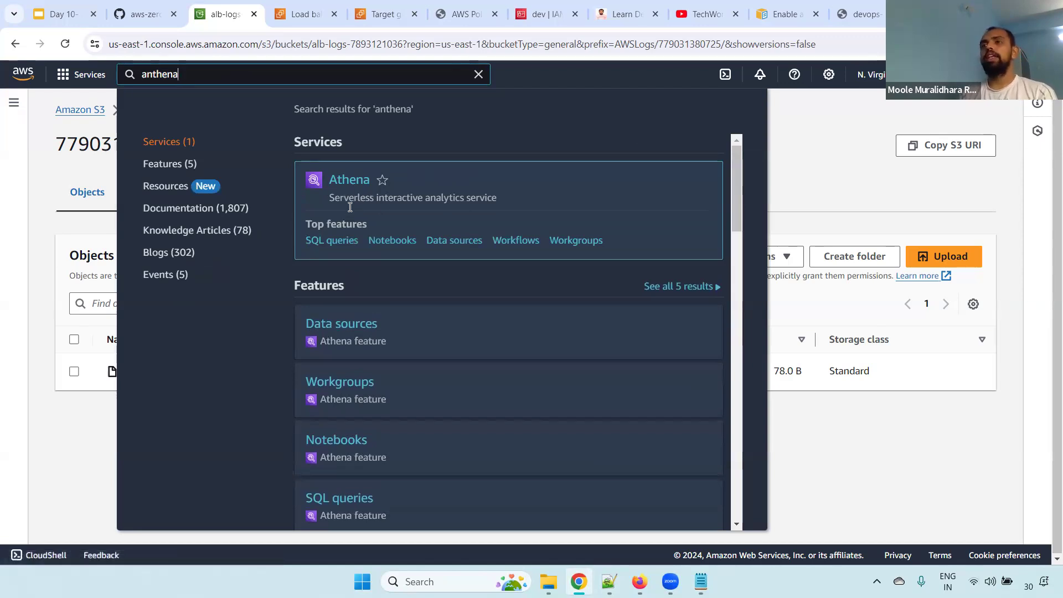
{"action": "left_click", "coordinate": [828, 183]}
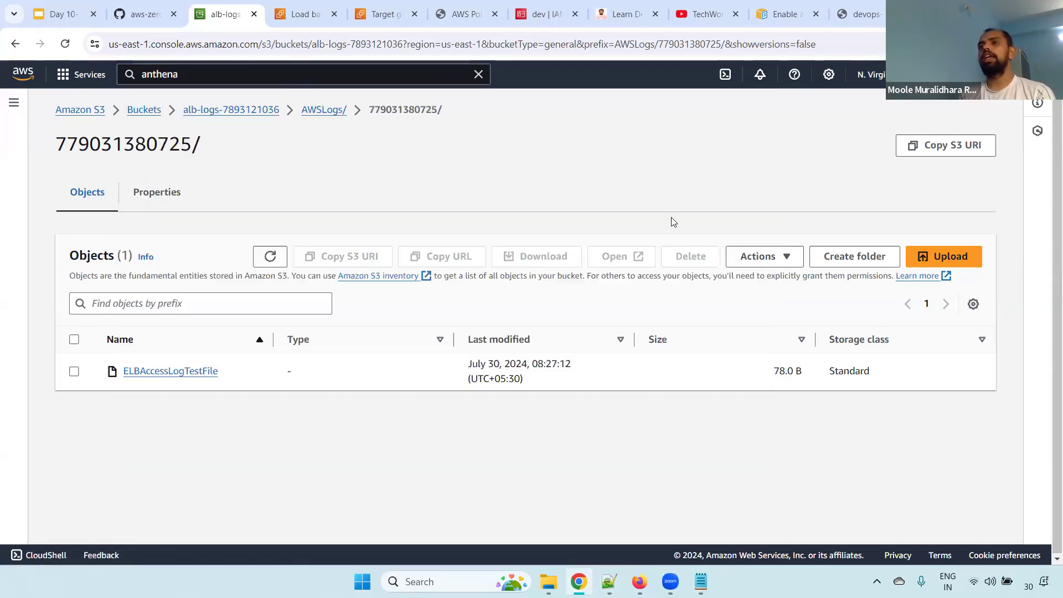
Refresh the account folder's object list, and look up the Athena service again using "atena" without opening it
{"action": "left_click", "coordinate": [275, 249]}
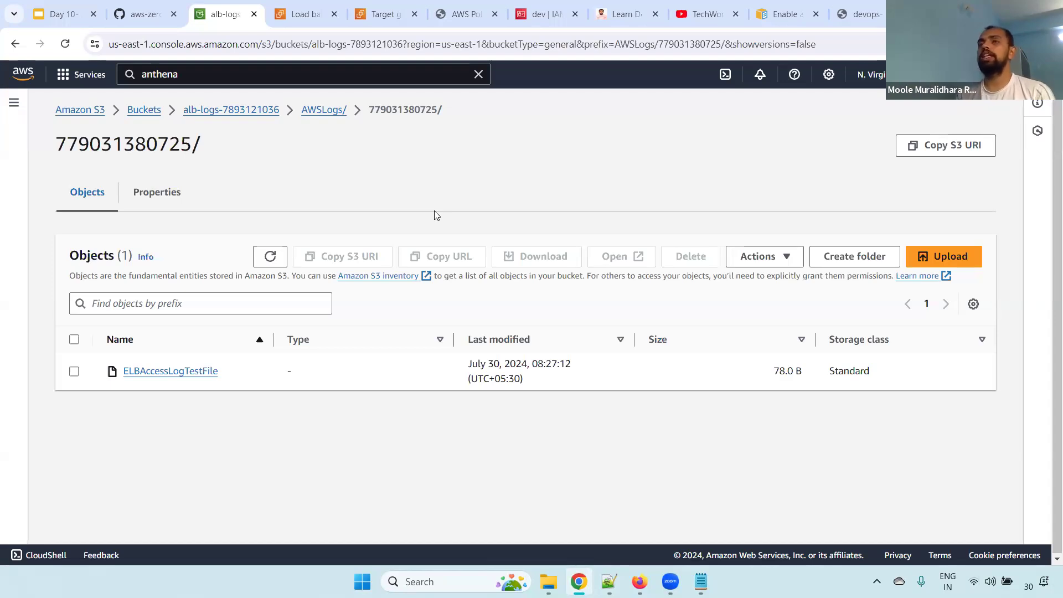
{"action": "left_click", "coordinate": [196, 74]}
{"action": "key", "text": "ctrl+a"}
{"action": "type", "text": "atena"}
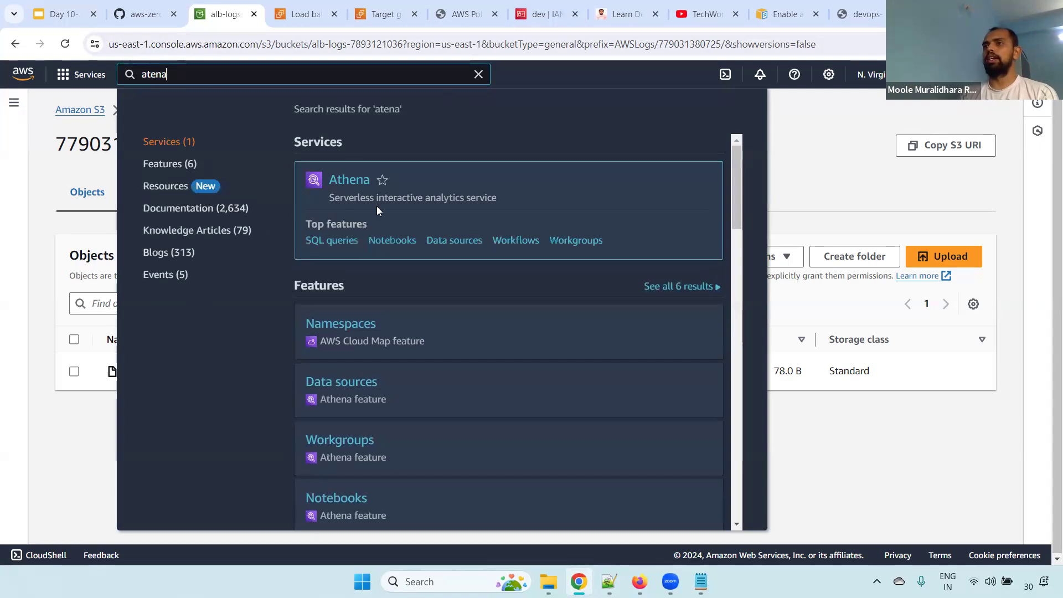
{"action": "left_click", "coordinate": [835, 150]}
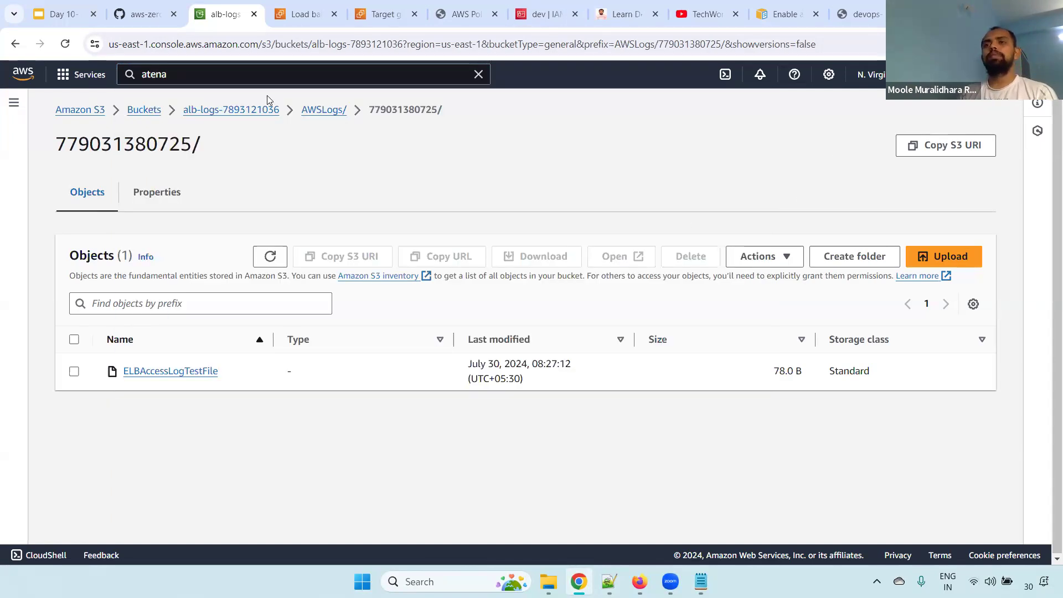
Return to the alb-logs bucket and review its properties, including versioning, tags and default encryption
{"action": "left_click", "coordinate": [214, 110]}
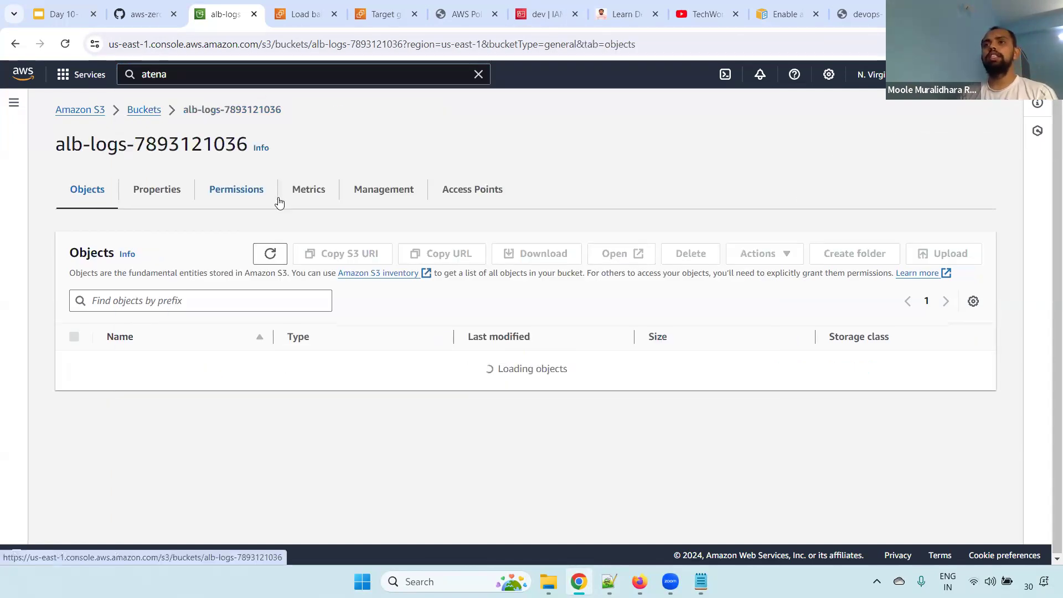
{"action": "left_click", "coordinate": [157, 190]}
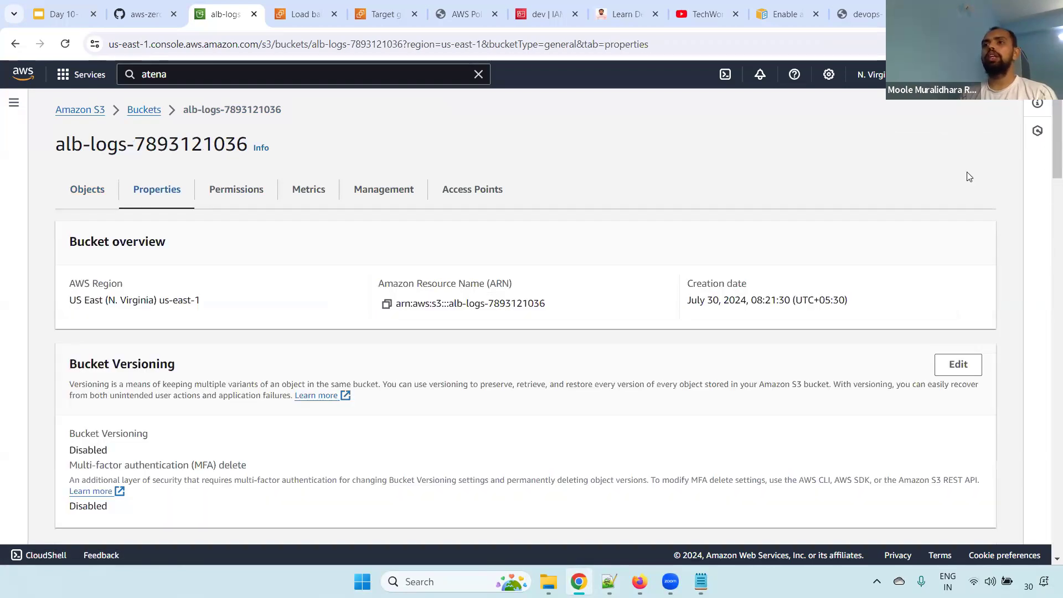
{"action": "scroll", "coordinate": [1048, 185], "scroll_direction": "down", "scroll_amount": 5}
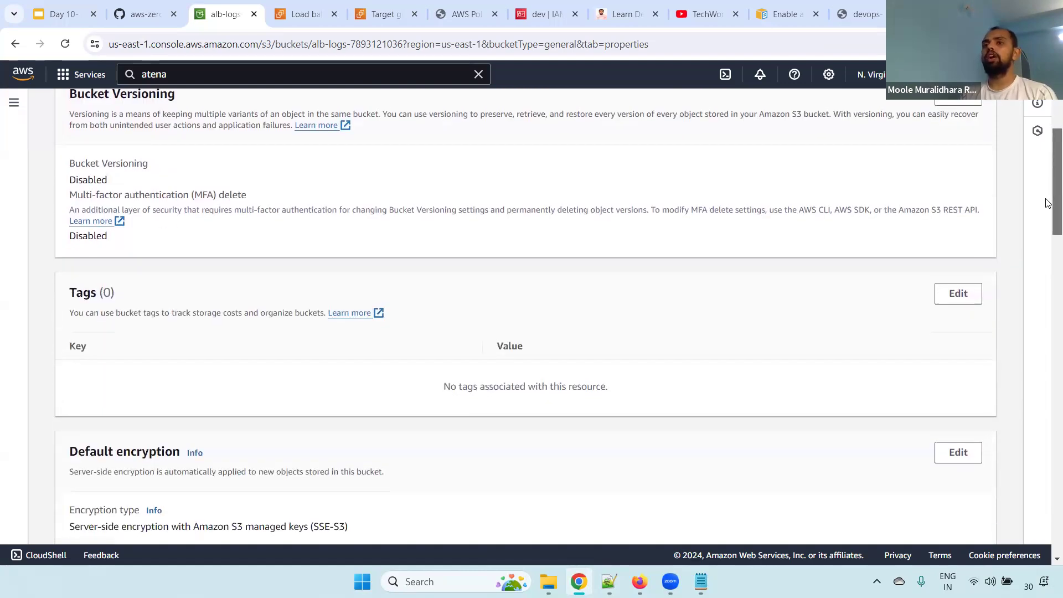
{"action": "scroll", "coordinate": [1048, 204], "scroll_direction": "down", "scroll_amount": 9}
{"action": "scroll", "coordinate": [1048, 145], "scroll_direction": "up", "scroll_amount": 6}
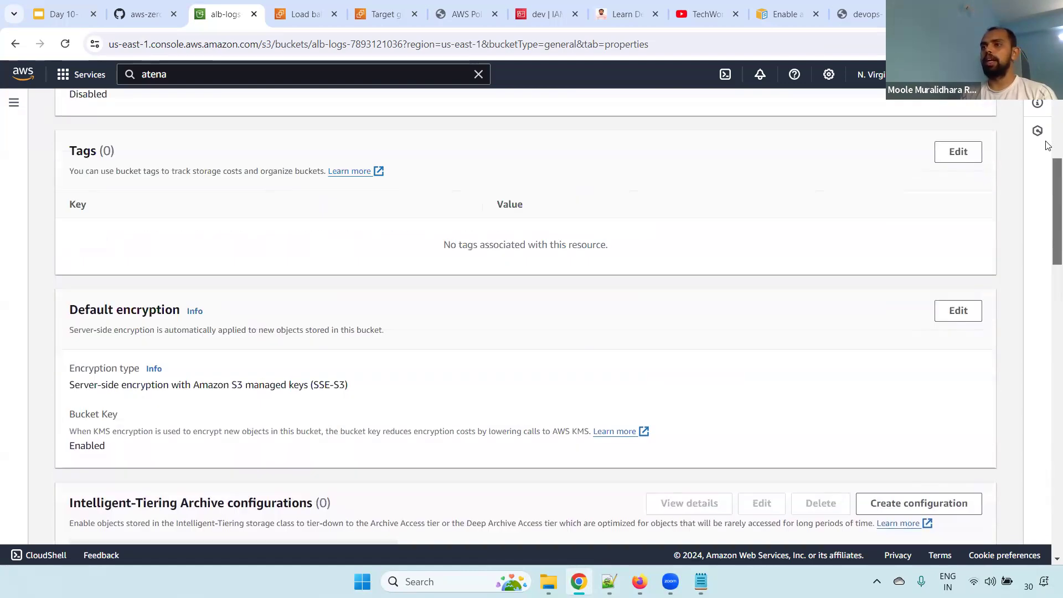
{"action": "scroll", "coordinate": [1048, 145], "scroll_direction": "up", "scroll_amount": 7}
Examine the alb-logs bucket policy's Resource wildcard under the bucket's permissions, and return to the object list
{"action": "left_click", "coordinate": [227, 201]}
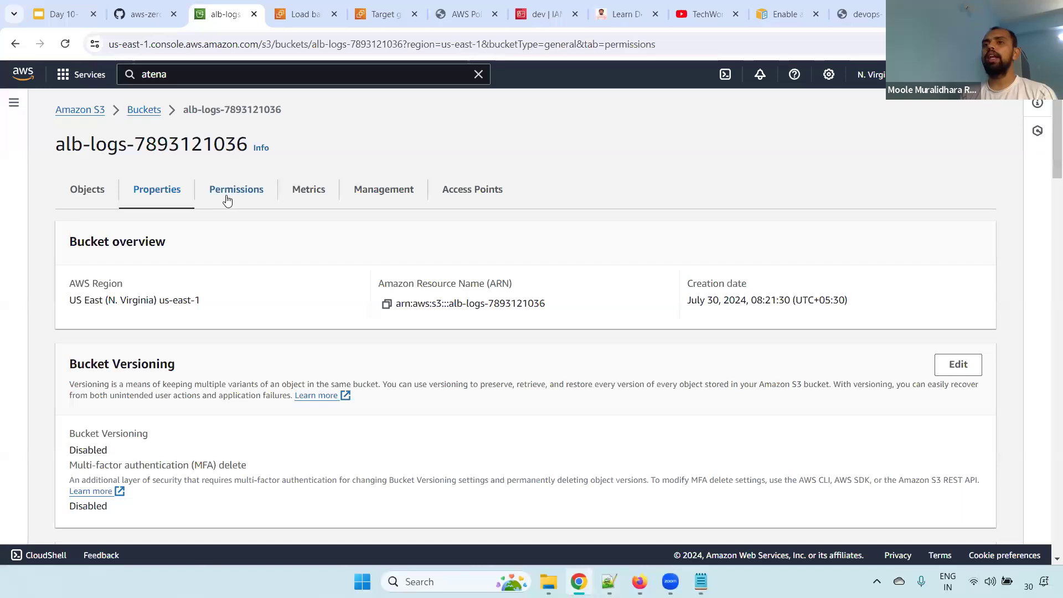
{"action": "scroll", "coordinate": [761, 269], "scroll_direction": "down", "scroll_amount": 5}
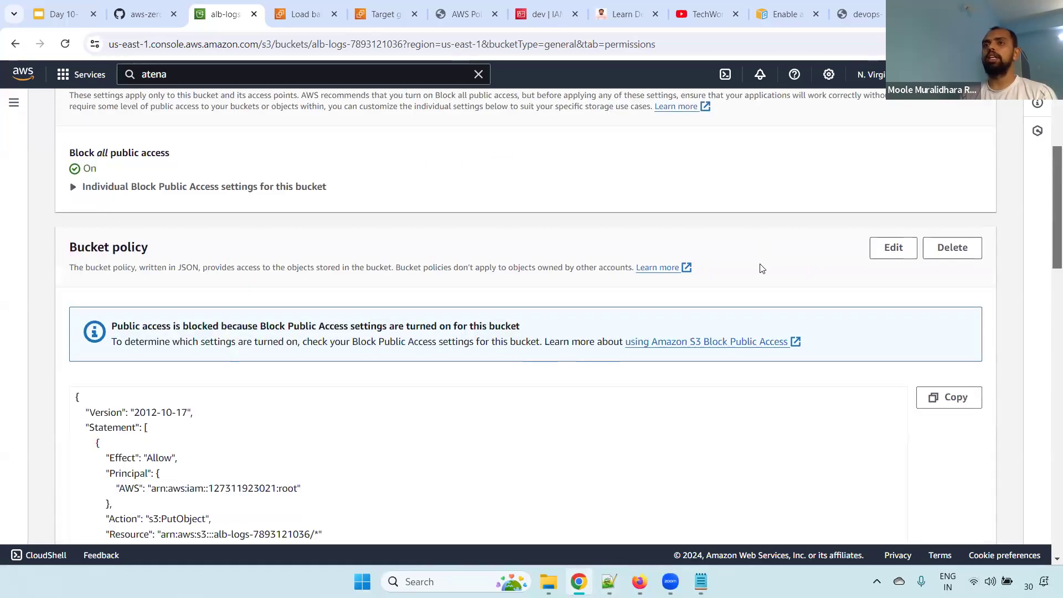
{"action": "scroll", "coordinate": [1048, 263], "scroll_direction": "down", "scroll_amount": 3}
{"action": "left_click_drag", "start_coordinate": [309, 364], "coordinate": [326, 366]}
{"action": "left_click", "coordinate": [319, 362]}
{"action": "key", "text": "shift+Left"}
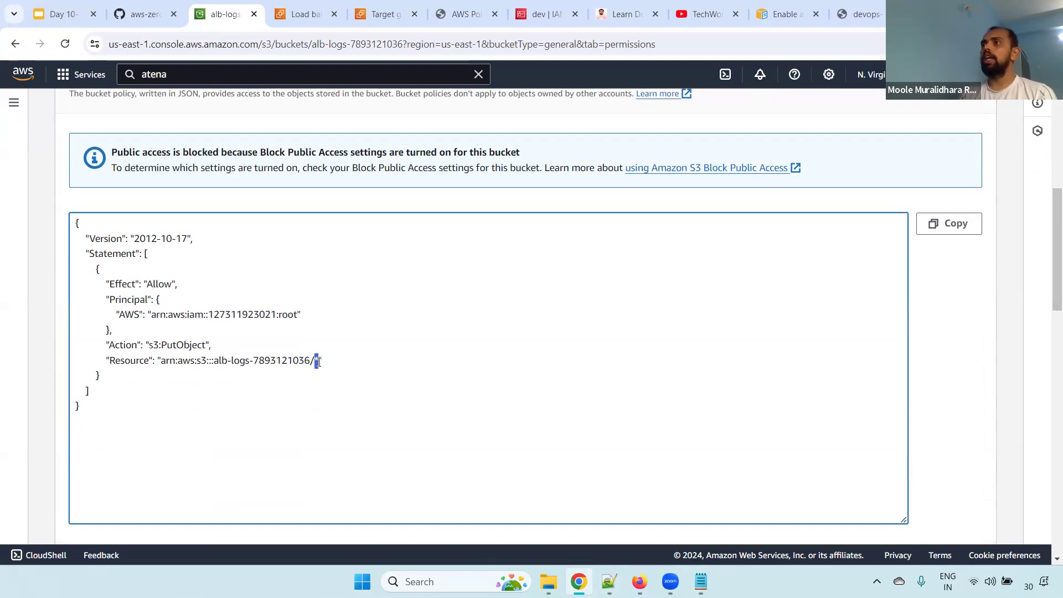
{"action": "left_click_drag", "start_coordinate": [314, 353], "coordinate": [323, 366]}
{"action": "left_click", "coordinate": [342, 359]}
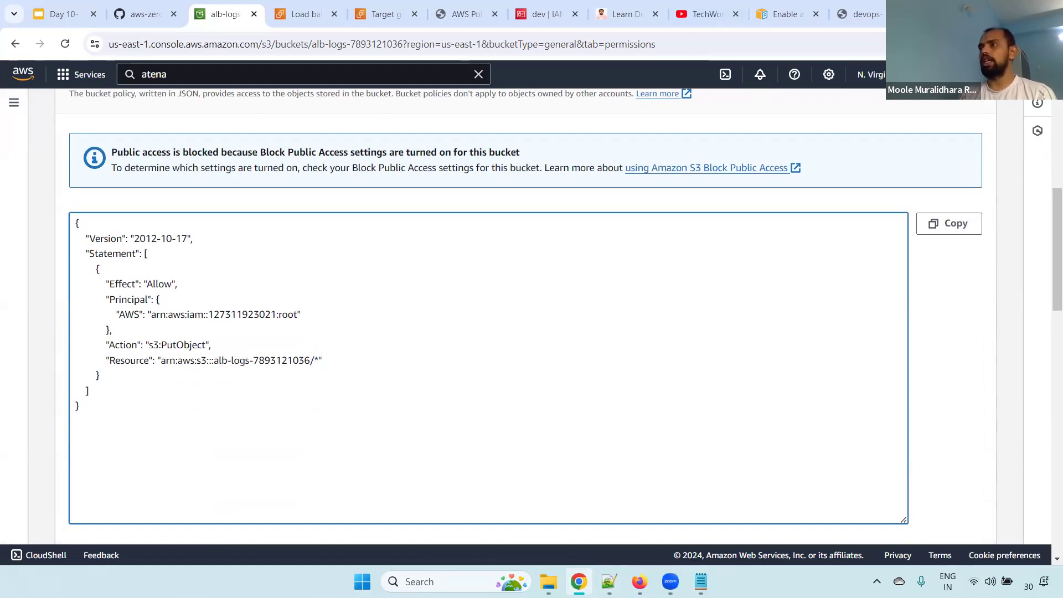
{"action": "scroll", "coordinate": [1049, 250], "scroll_direction": "up", "scroll_amount": 10}
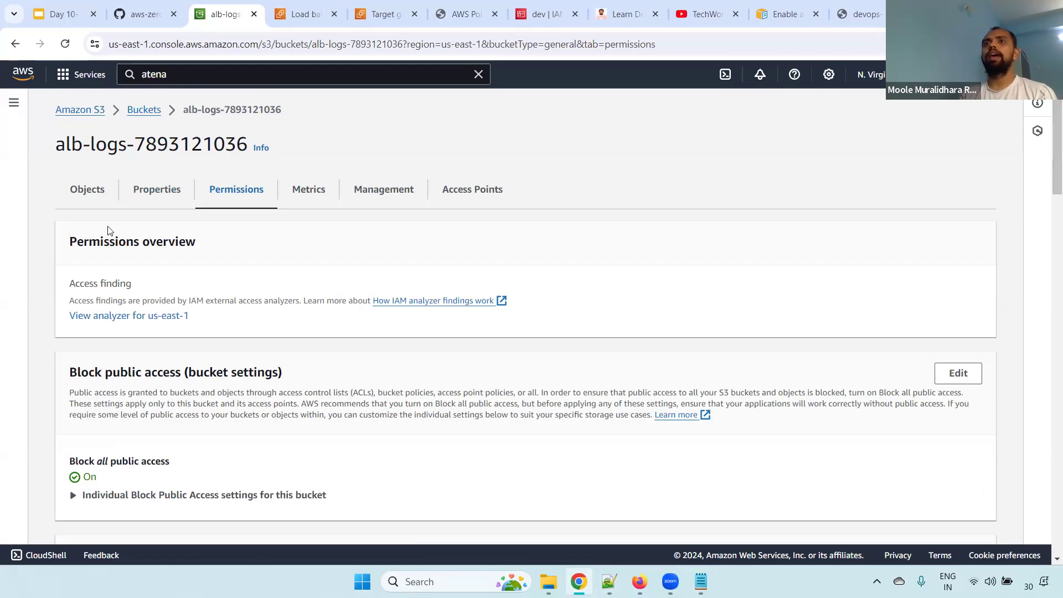
{"action": "left_click", "coordinate": [90, 191]}
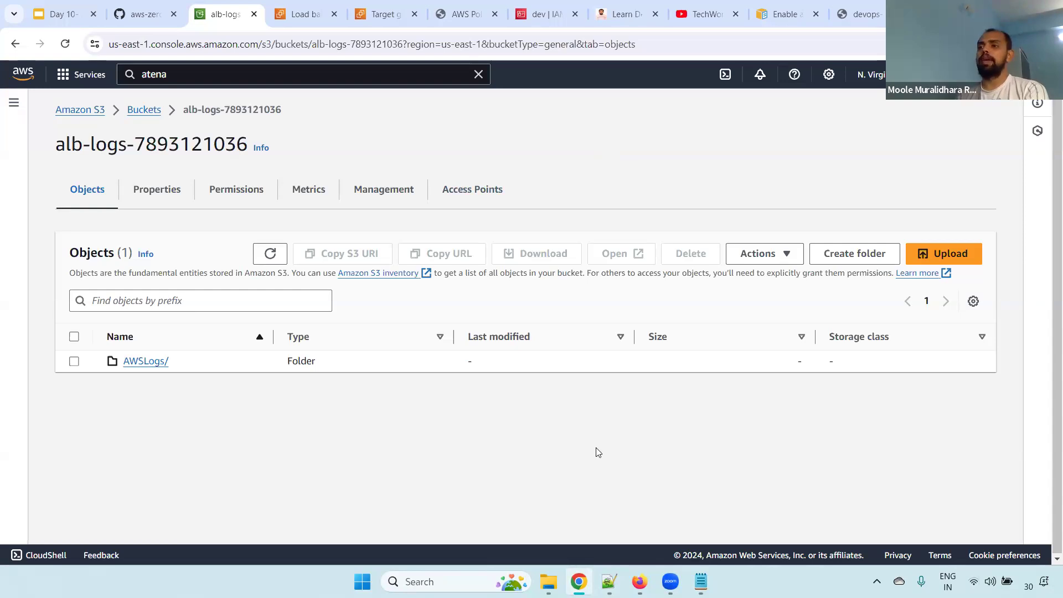
Switch to the Notepad++ notes and highlight the topics "Hosting a static website using Amazon S3" and "Presigned URLs in AWS S3"
{"action": "left_click", "coordinate": [609, 582]}
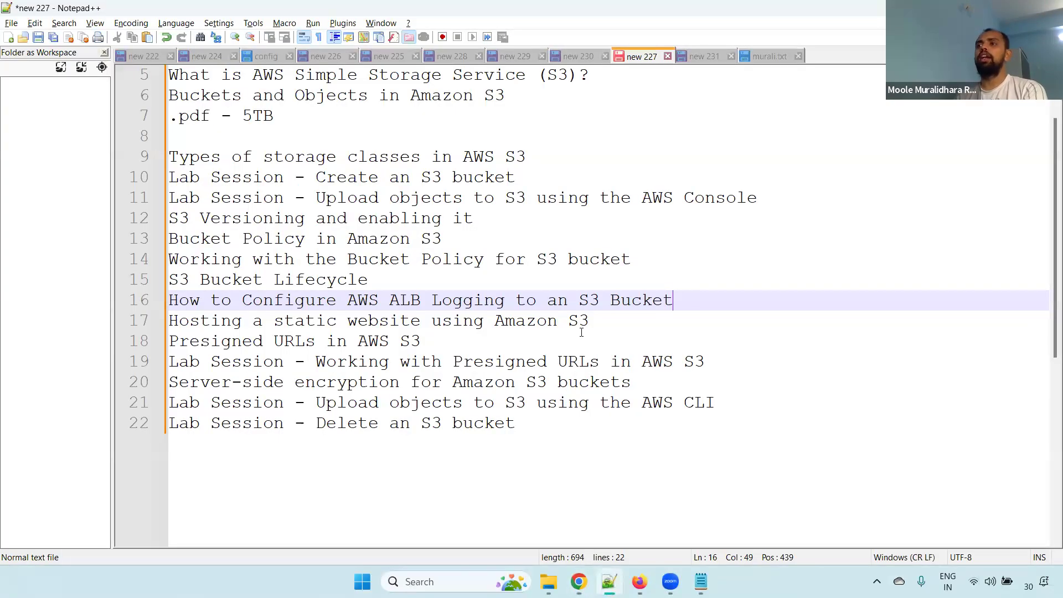
{"action": "left_click_drag", "start_coordinate": [625, 320], "coordinate": [83, 316]}
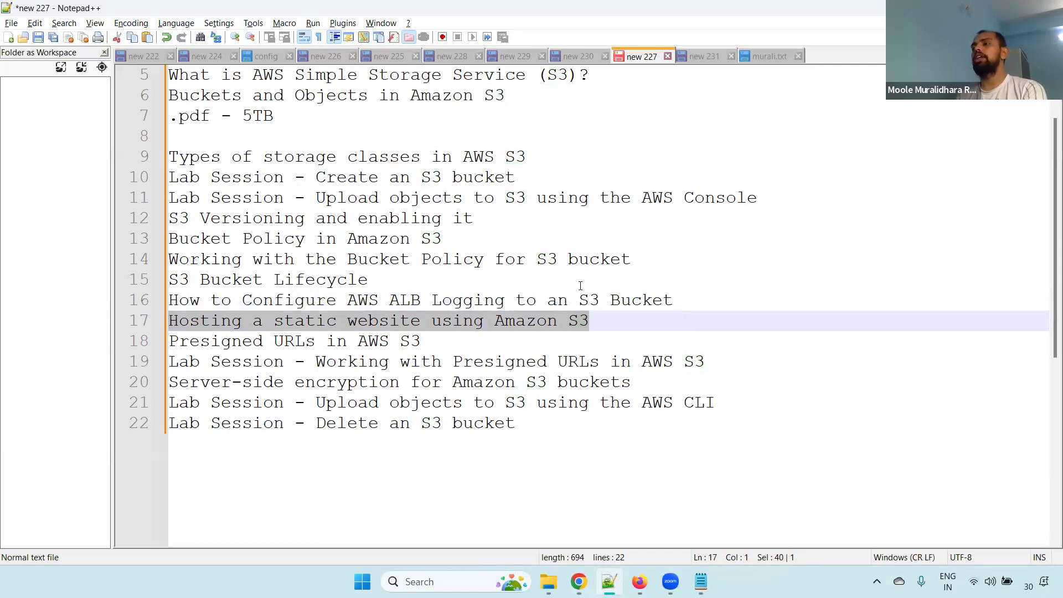
{"action": "left_click", "coordinate": [600, 321]}
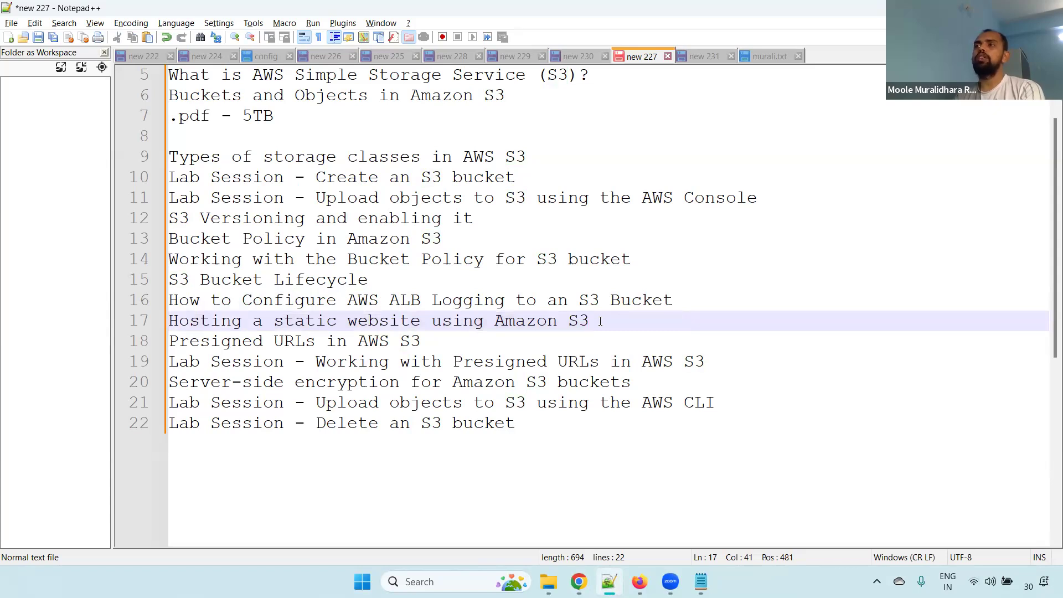
{"action": "left_click_drag", "start_coordinate": [601, 321], "coordinate": [173, 320]}
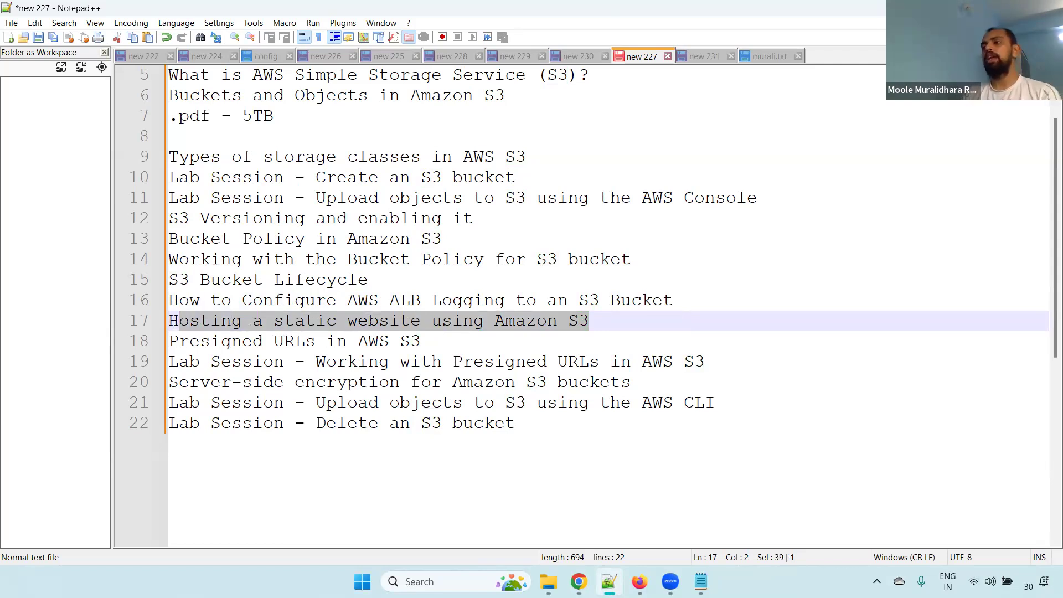
{"action": "left_click", "coordinate": [579, 582]}
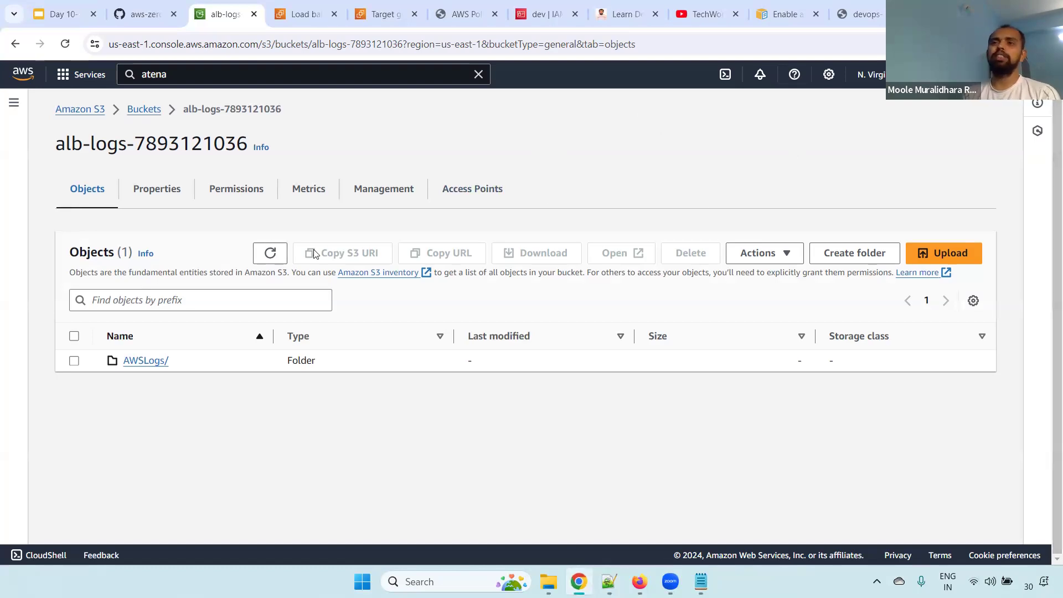
{"action": "key", "text": "alt+Tab"}
{"action": "left_click", "coordinate": [606, 323]}
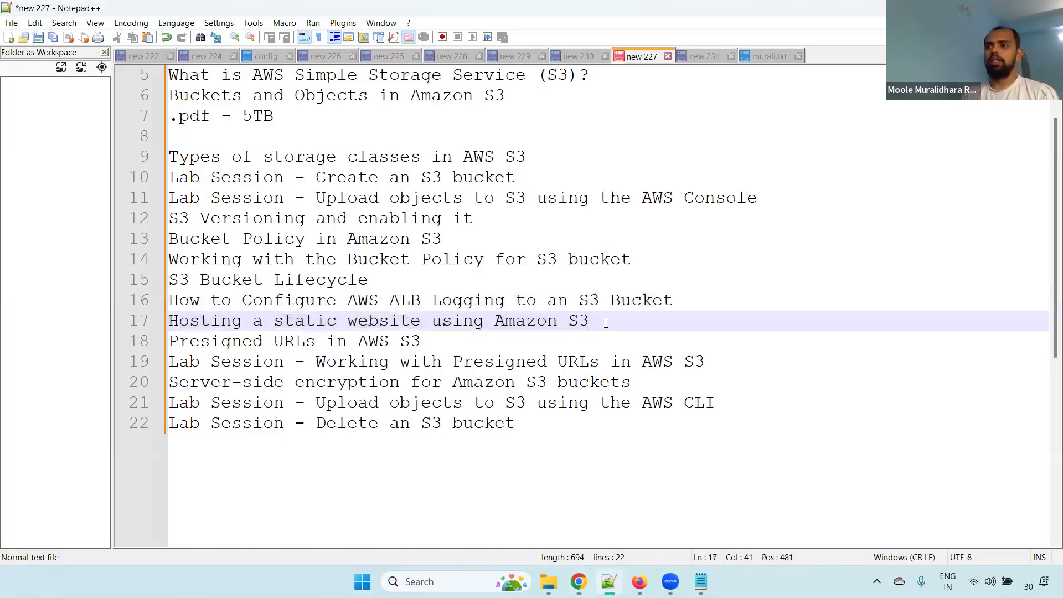
{"action": "left_click_drag", "start_coordinate": [606, 324], "coordinate": [162, 331]}
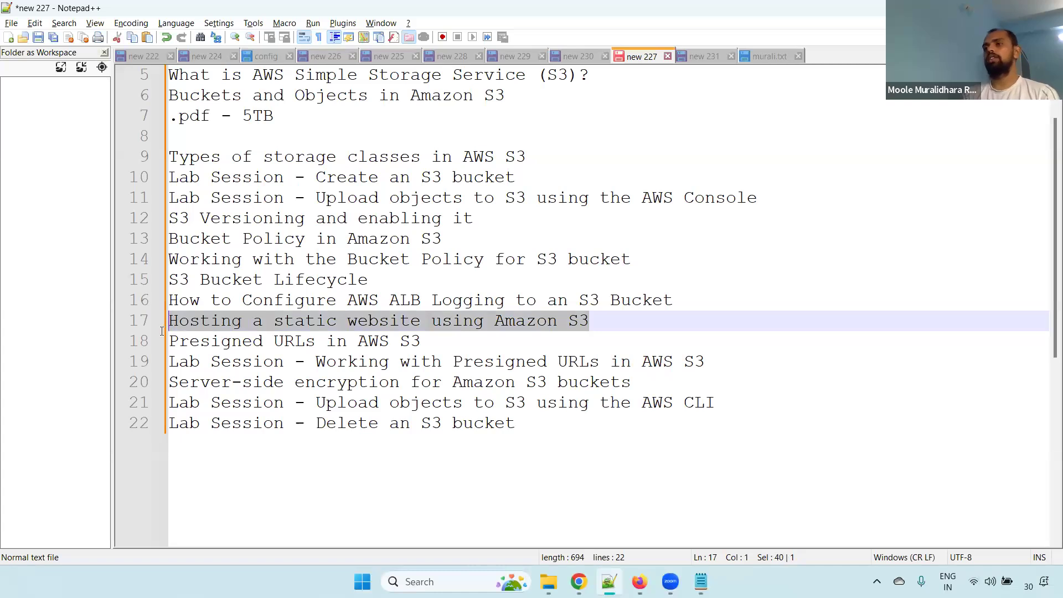
{"action": "left_click", "coordinate": [457, 341]}
{"action": "left_click_drag", "start_coordinate": [457, 341], "coordinate": [150, 350]}
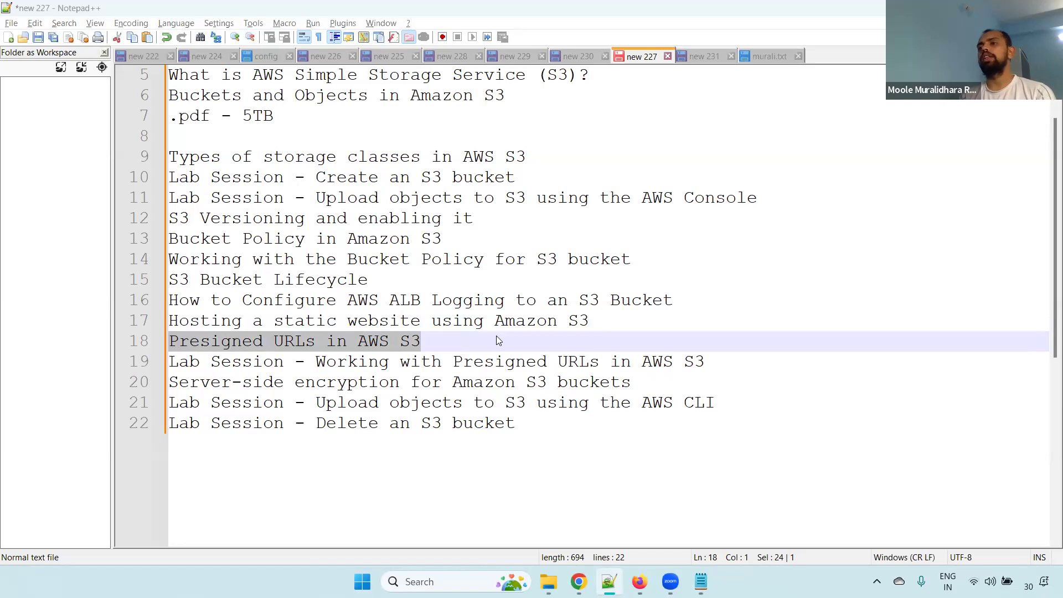
Switch back to Chrome, open murali.txt in the devops bucket and copy its object URL
{"action": "key", "text": "alt+Tab"}
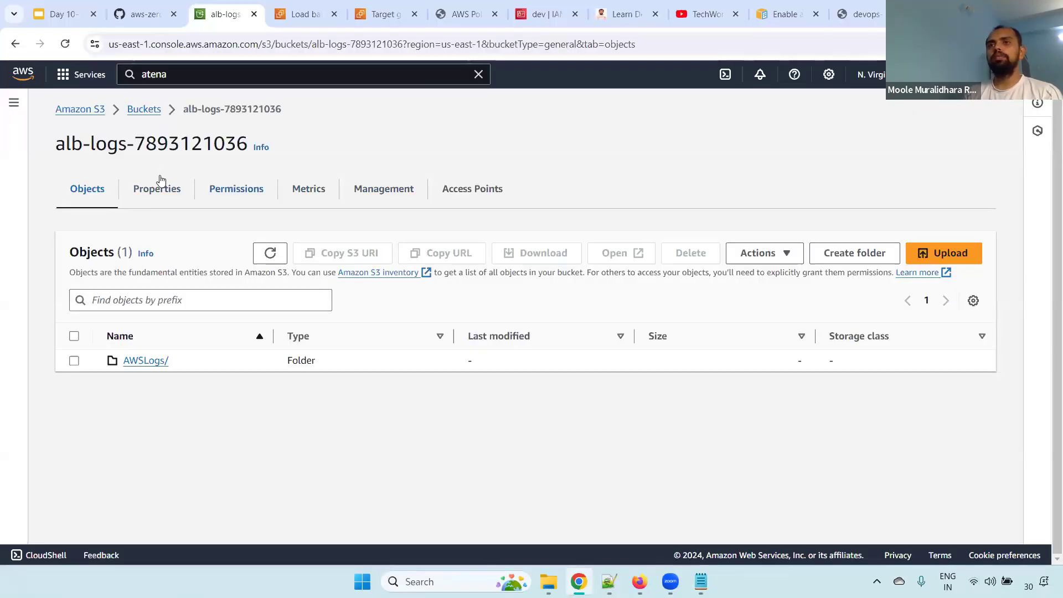
{"action": "left_click", "coordinate": [137, 109]}
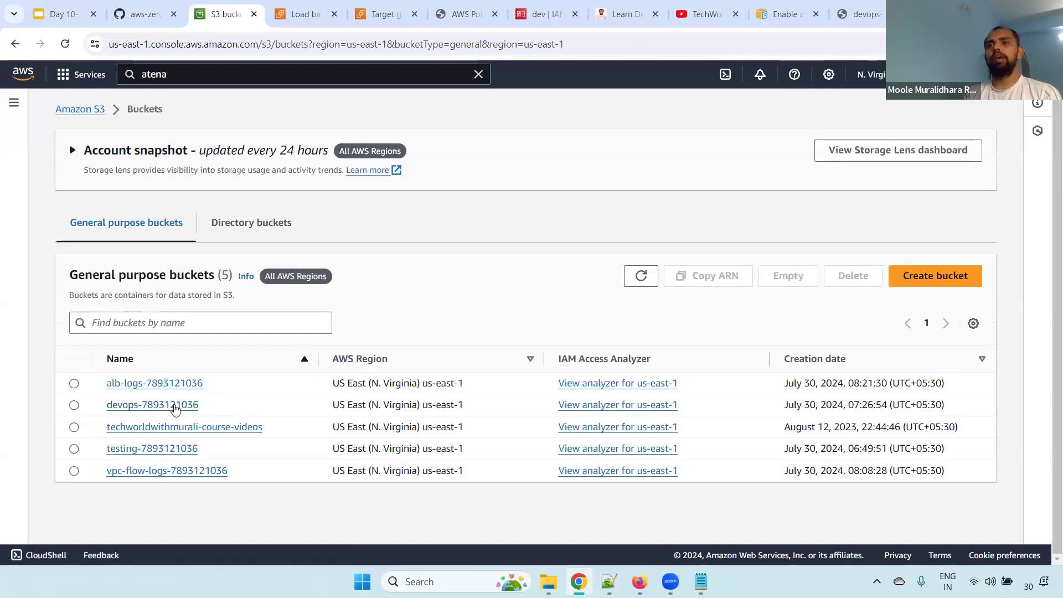
{"action": "left_click", "coordinate": [165, 406]}
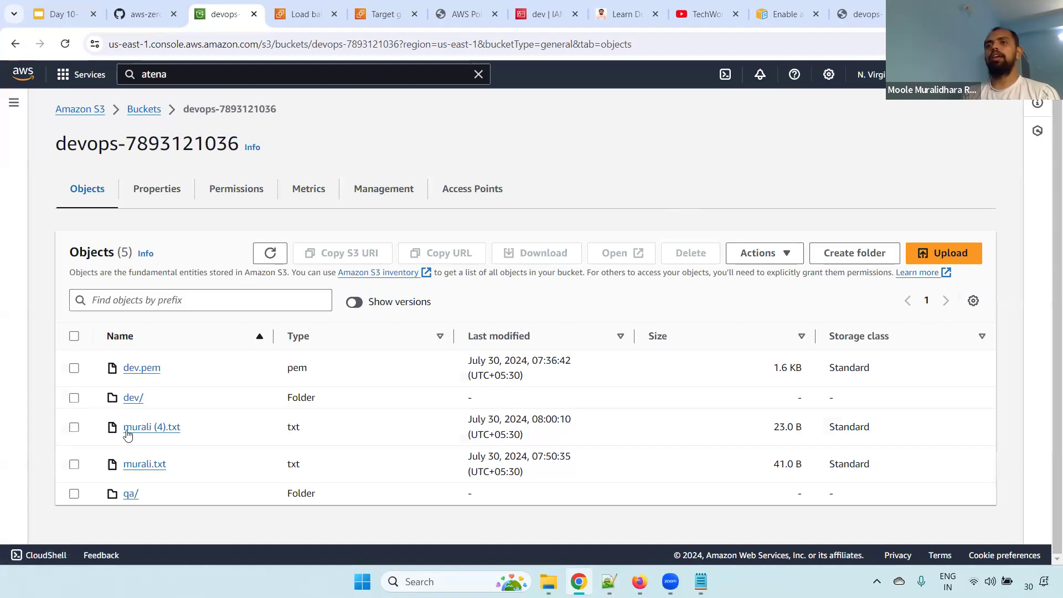
{"action": "left_click", "coordinate": [146, 464]}
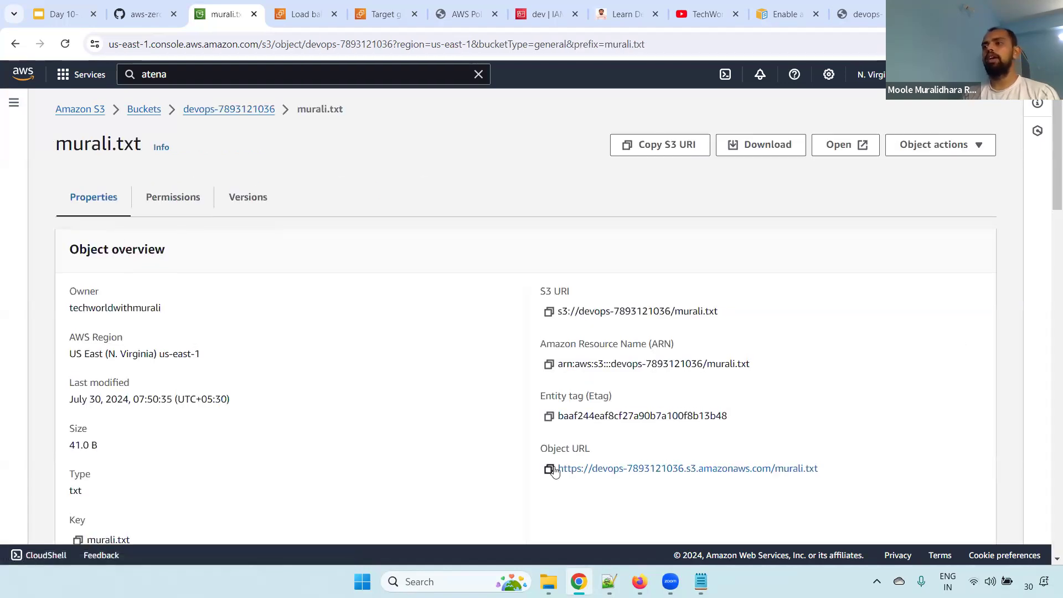
{"action": "left_click_drag", "start_coordinate": [552, 451], "coordinate": [601, 452]}
{"action": "left_click", "coordinate": [549, 469]}
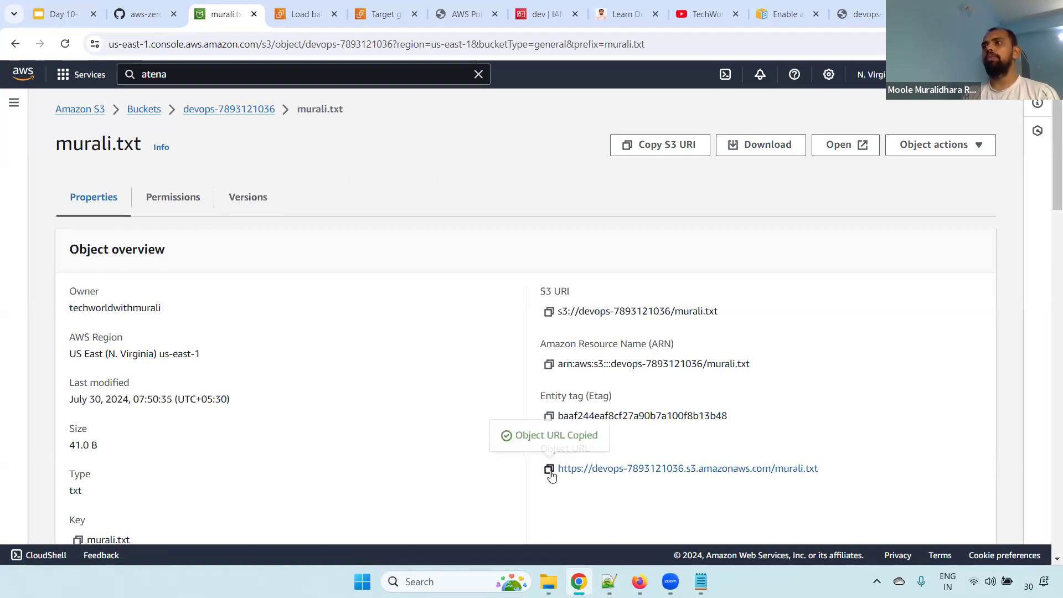
Load the copied murali.txt object URL in the last browser tab to test public access
{"action": "left_click", "coordinate": [858, 14]}
{"action": "left_click", "coordinate": [491, 47]}
{"action": "key", "text": "ctrl+v"}
{"action": "key", "text": "Return"}
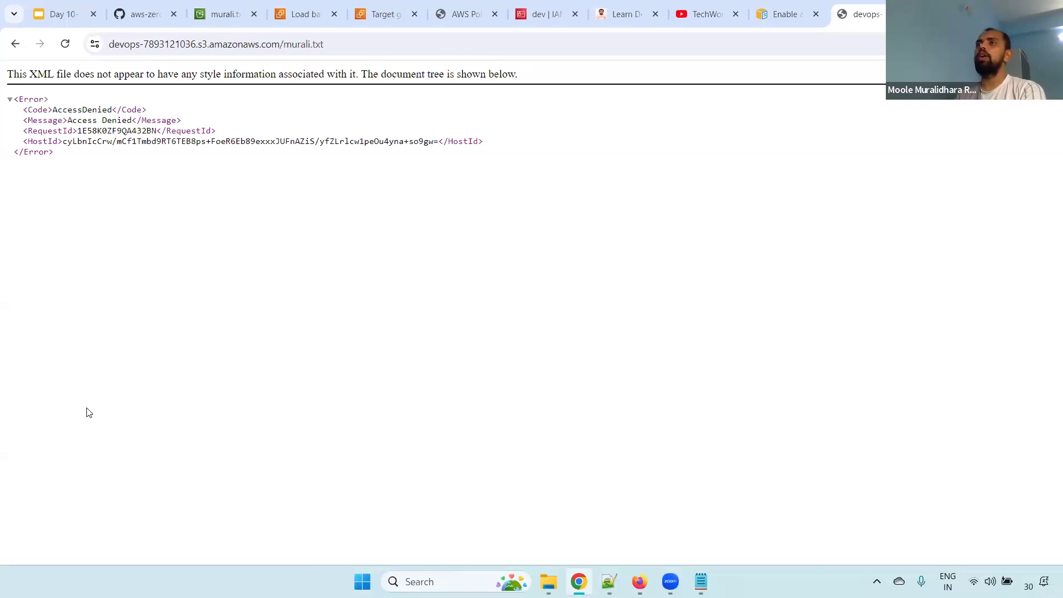
Switch to the Notepad++ notes and highlight "Presigned URLs" on line 18
{"action": "left_click", "coordinate": [609, 581]}
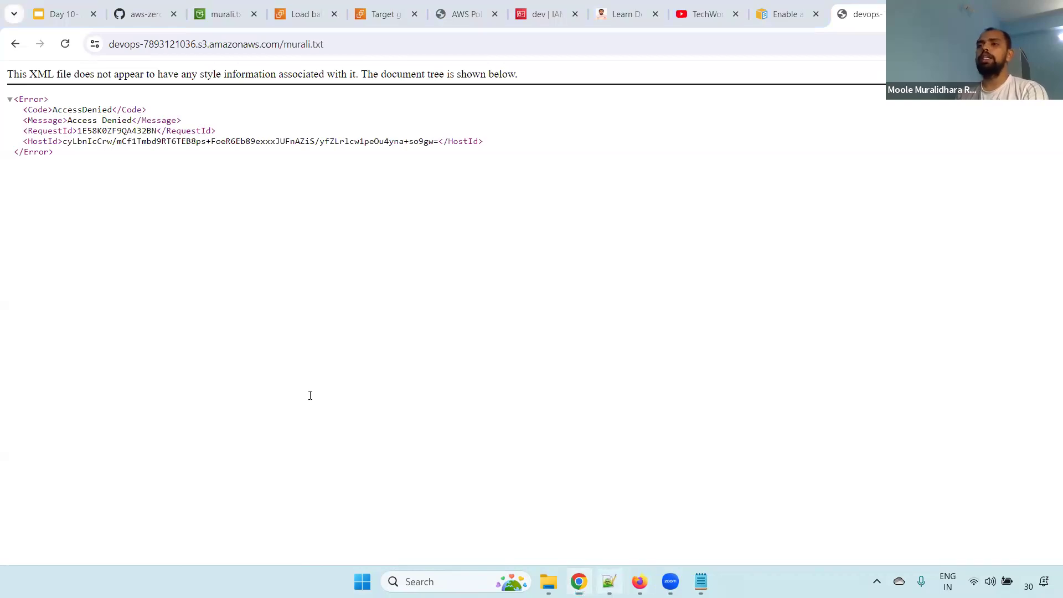
{"action": "double_click", "coordinate": [292, 340]}
{"action": "left_click", "coordinate": [324, 341]}
{"action": "left_click_drag", "start_coordinate": [319, 340], "coordinate": [113, 346]}
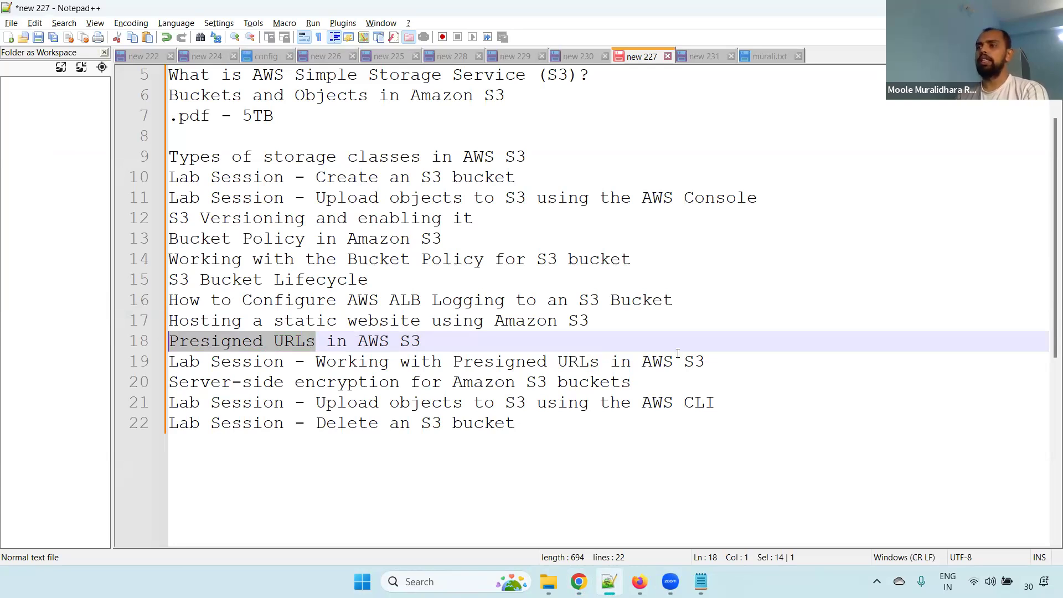
Switch to Chrome, return to the devops bucket's object list and start sharing murali.txt with a presigned URL
{"action": "left_click", "coordinate": [579, 582]}
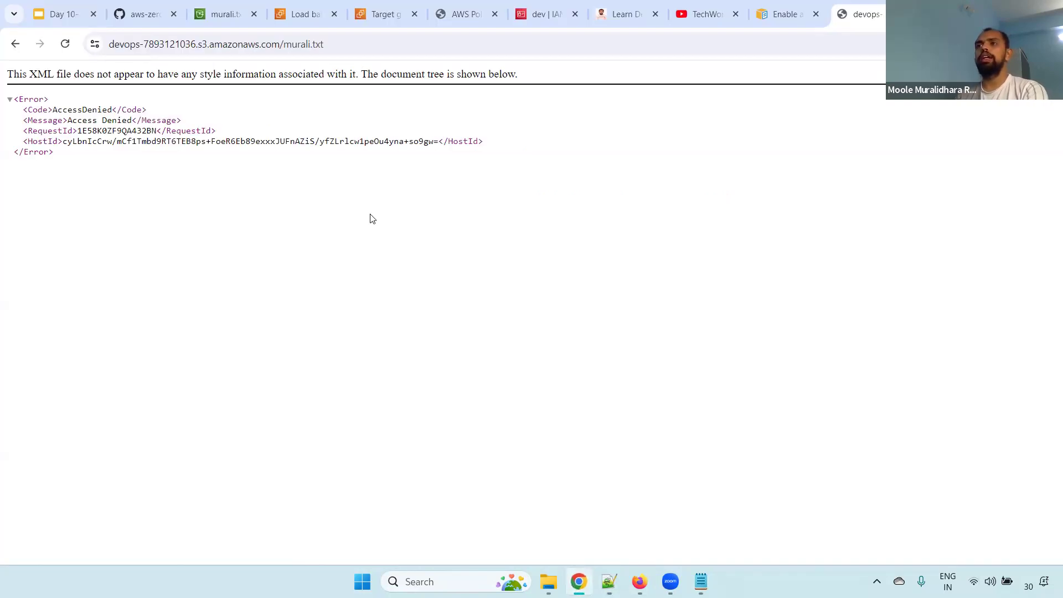
{"action": "left_click", "coordinate": [311, 7]}
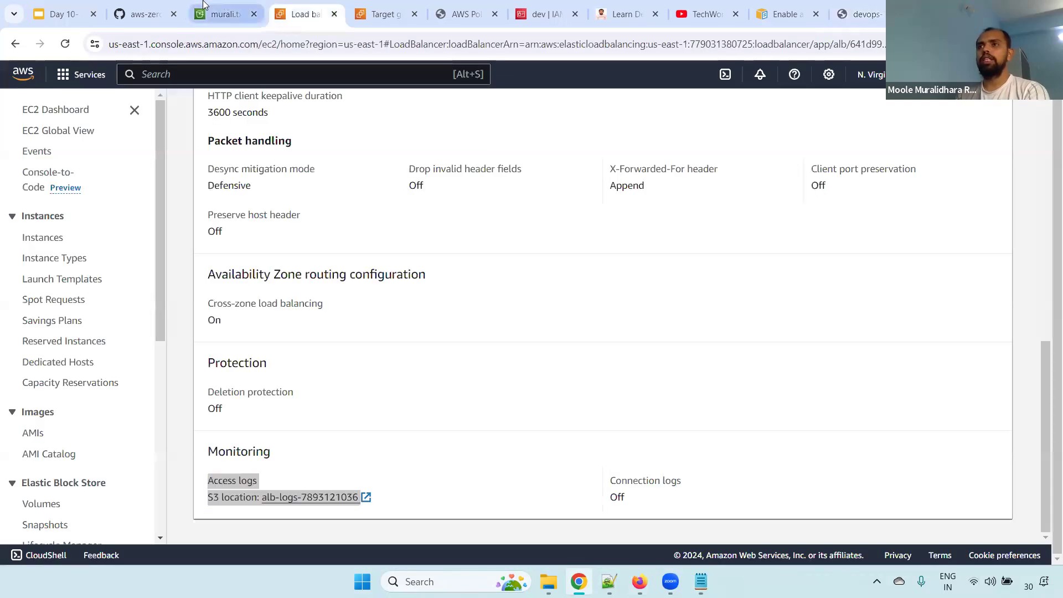
{"action": "left_click", "coordinate": [204, 4]}
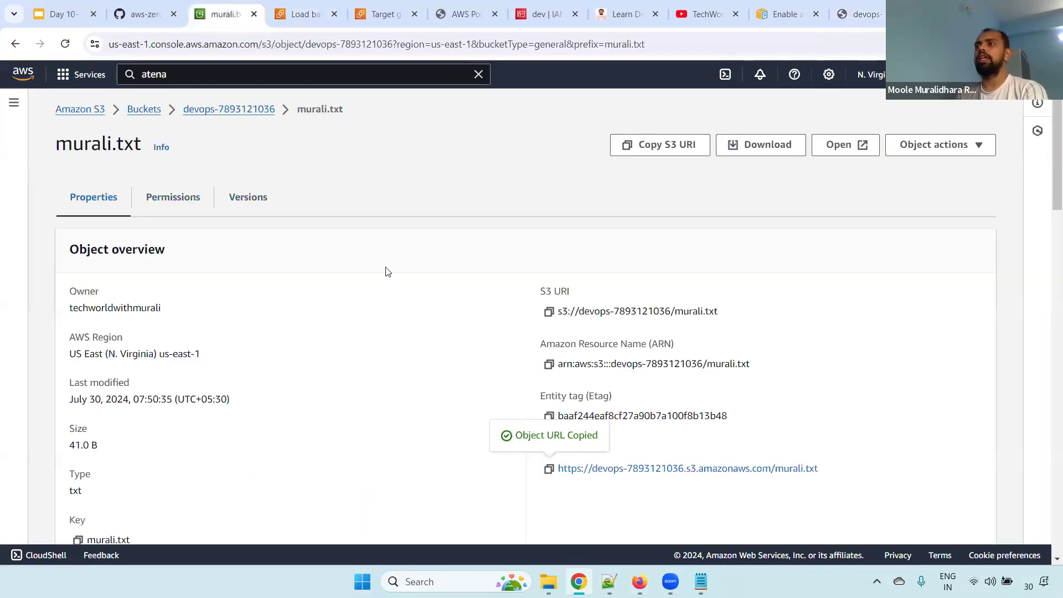
{"action": "left_click", "coordinate": [238, 111]}
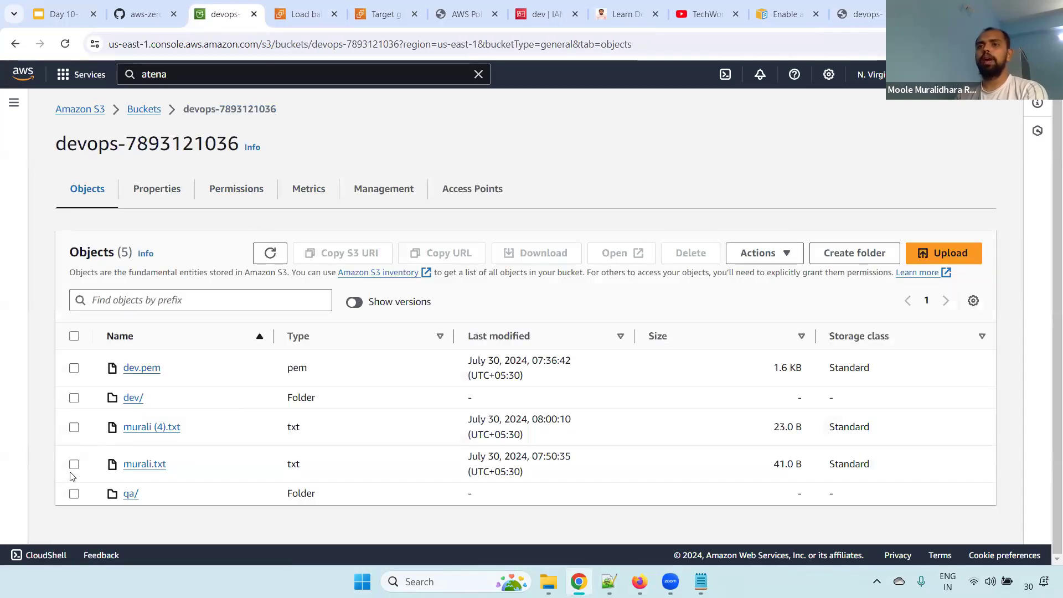
{"action": "left_click", "coordinate": [74, 465]}
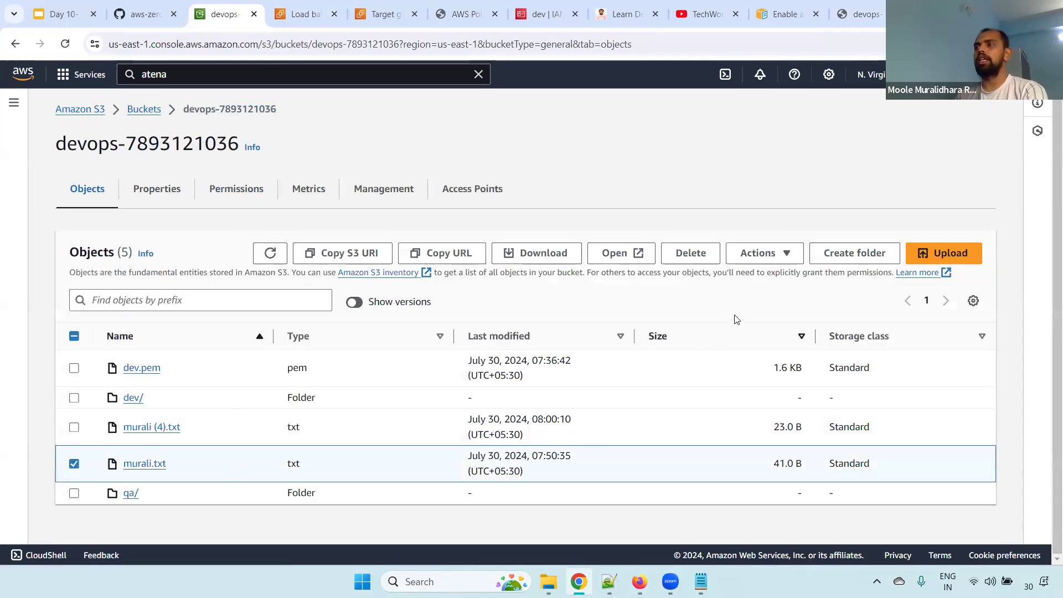
{"action": "left_click", "coordinate": [760, 254]}
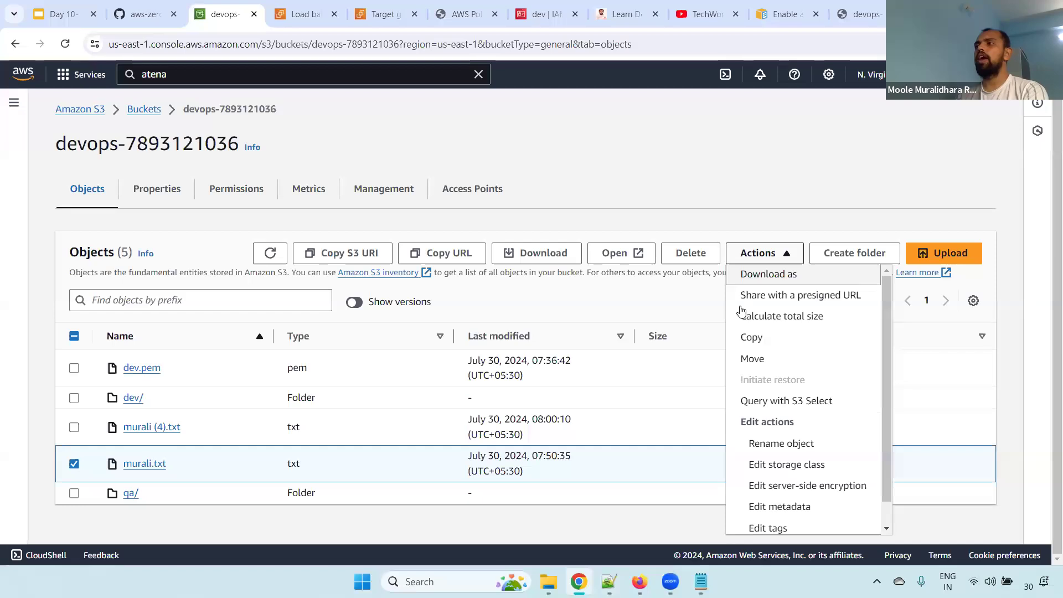
{"action": "left_click", "coordinate": [825, 300]}
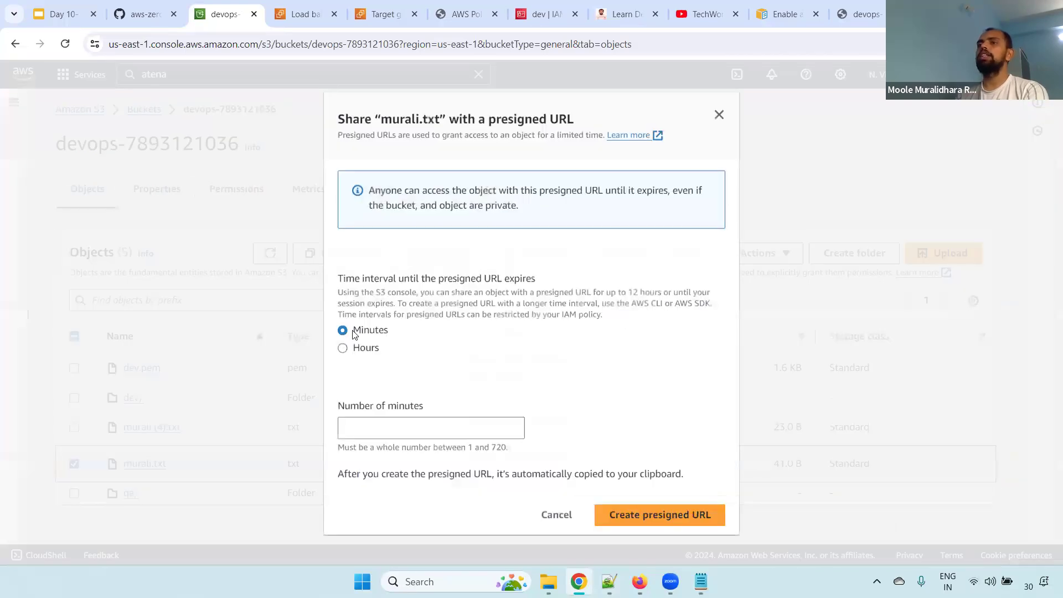
Set the presigned URL's expiry to 1 minute, create it for murali.txt and copy it
{"action": "left_click_drag", "start_coordinate": [389, 332], "coordinate": [391, 332]}
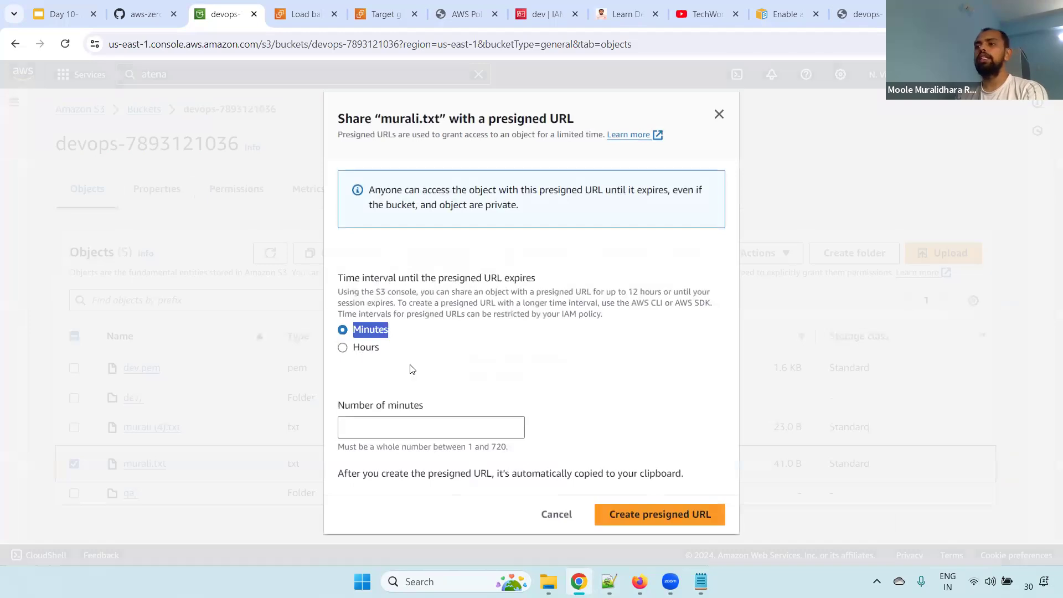
{"action": "key", "text": "Tab"}
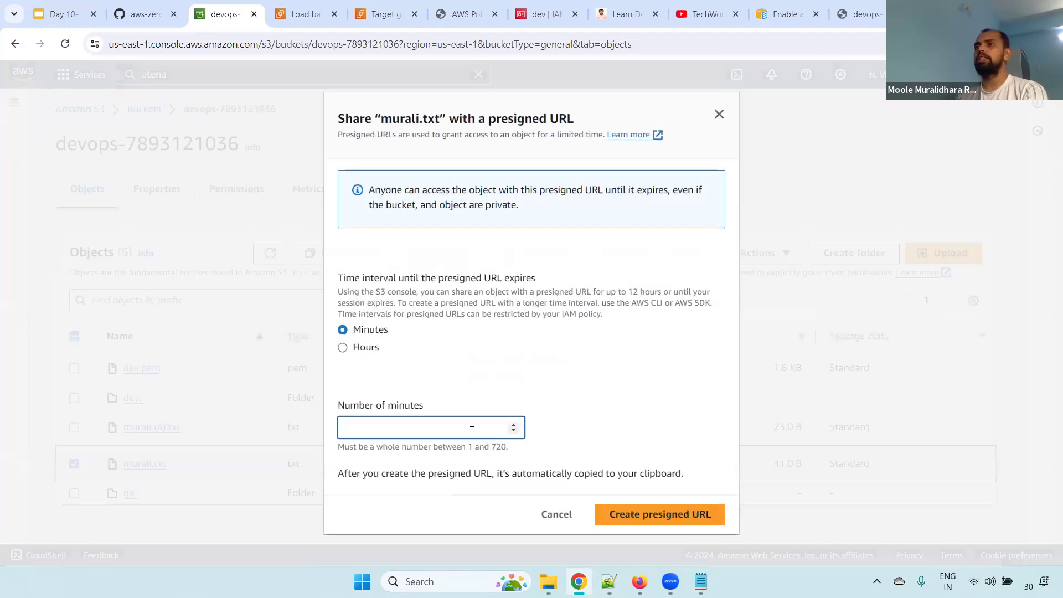
{"action": "left_click", "coordinate": [357, 348]}
{"action": "left_click_drag", "start_coordinate": [468, 449], "coordinate": [520, 454]}
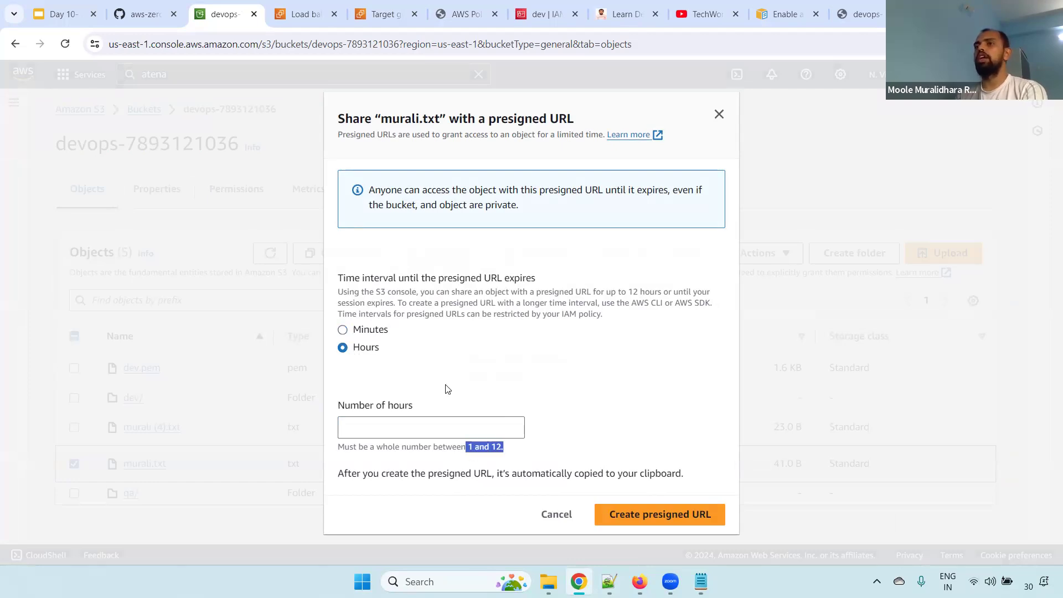
{"action": "left_click", "coordinate": [344, 330]}
{"action": "left_click", "coordinate": [372, 423]}
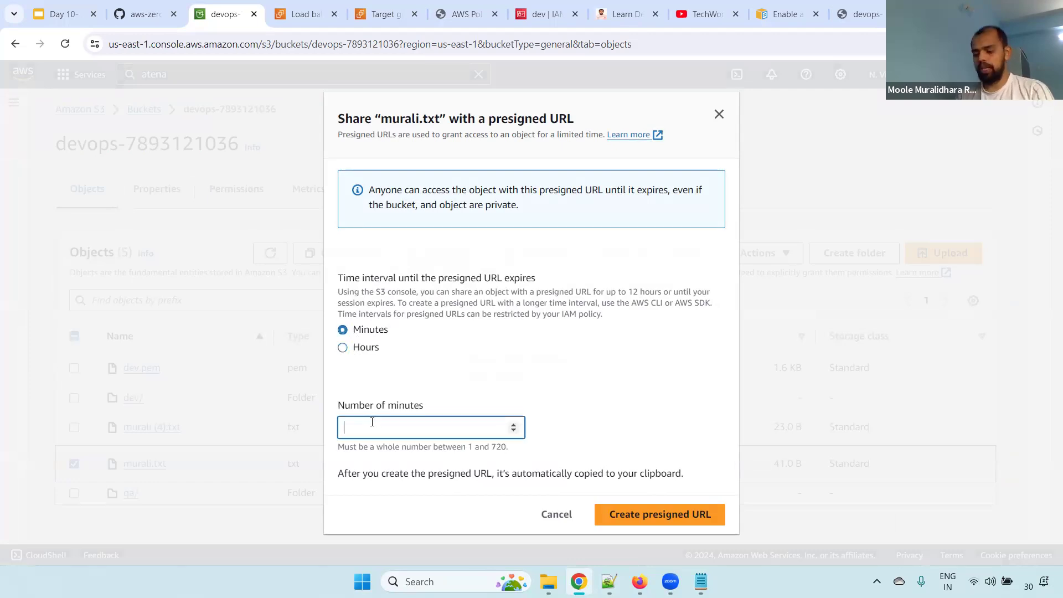
{"action": "type", "text": "1"}
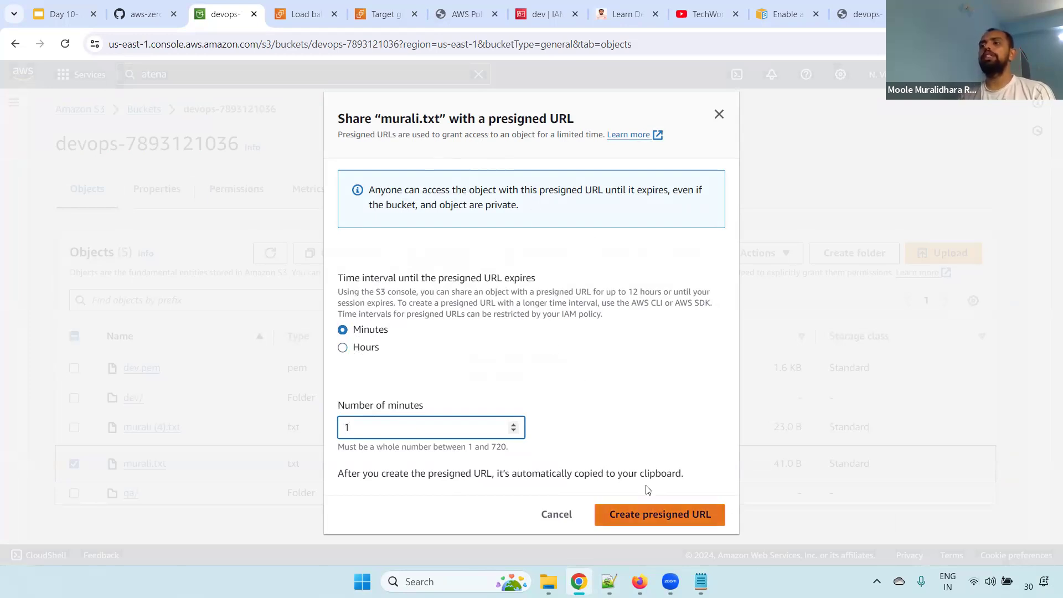
{"action": "left_click", "coordinate": [651, 511]}
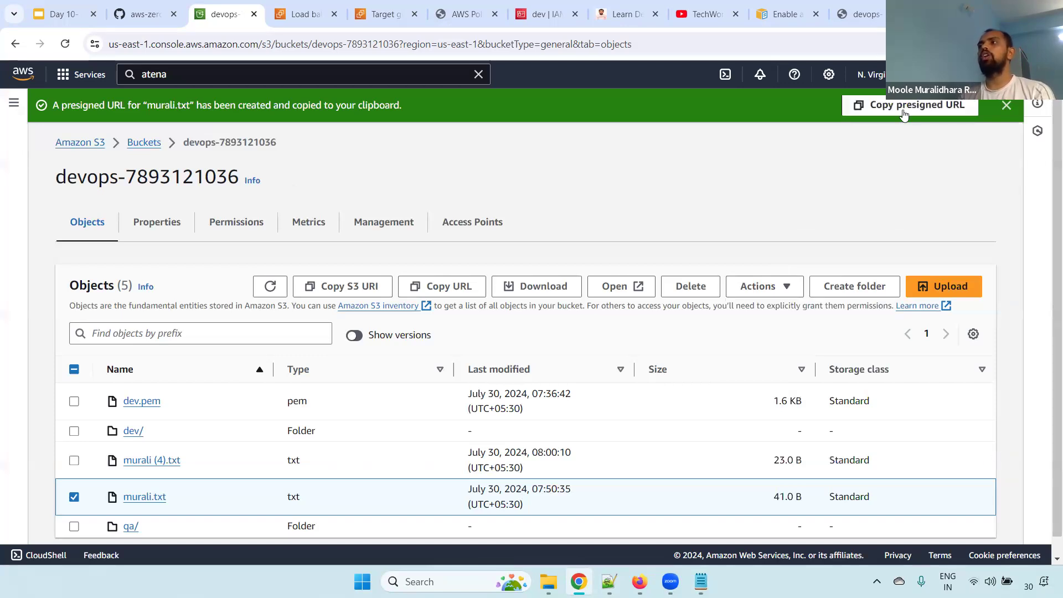
{"action": "left_click", "coordinate": [908, 114]}
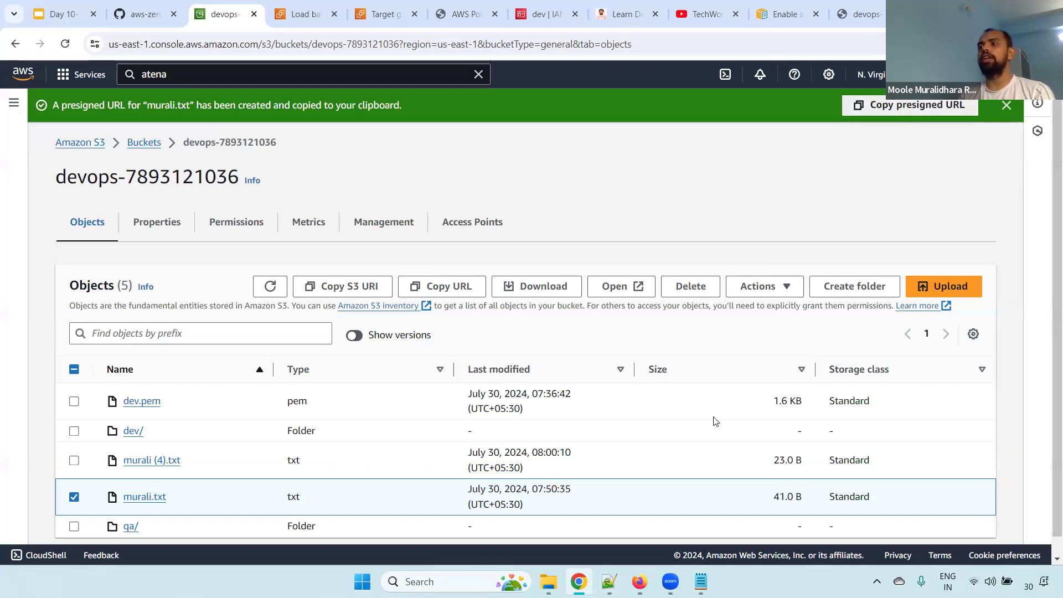
Switch to the Notepad++ notes and paste the presigned URL on a new line below the topic list
{"action": "key", "text": "alt+Tab"}
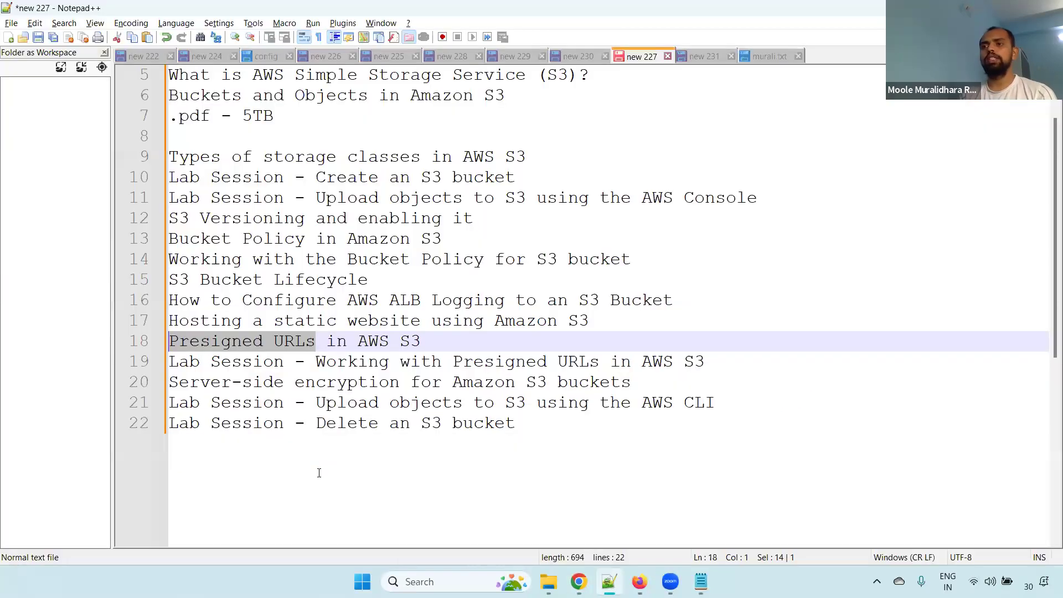
{"action": "left_click", "coordinate": [319, 472]}
{"action": "key", "text": "Return"}
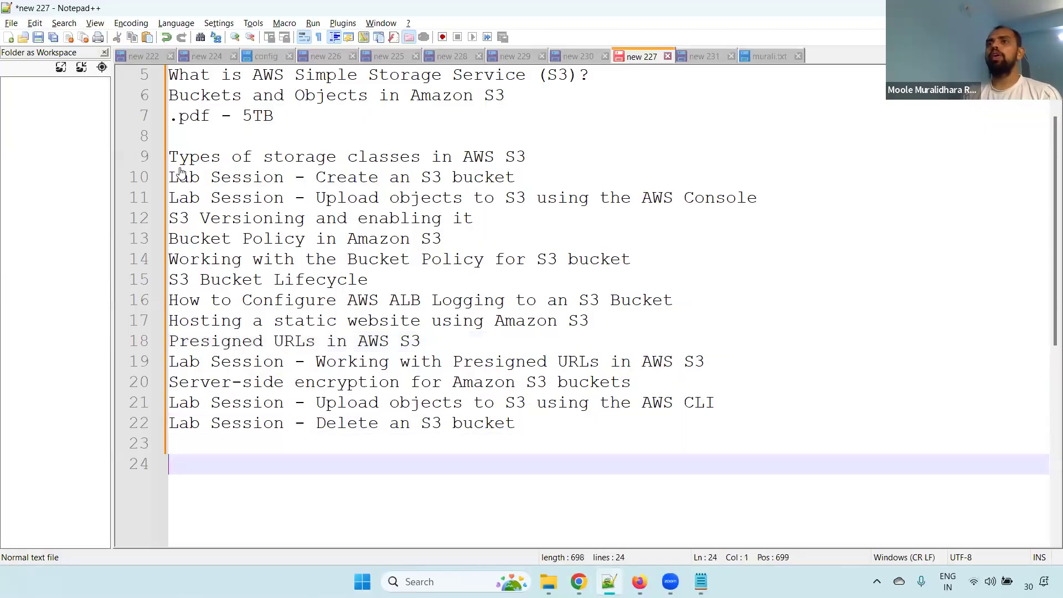
{"action": "key", "text": "ctrl+v"}
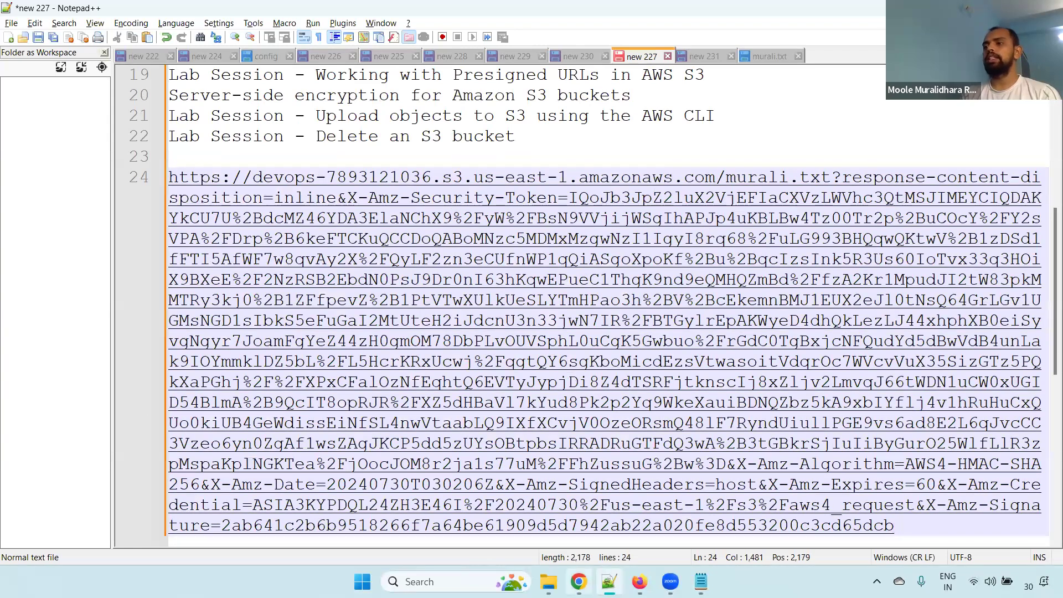
Switch to Chrome, load the presigned URL in the last browser tab and highlight the displayed murali.txt text
{"action": "left_click", "coordinate": [579, 581]}
{"action": "left_click", "coordinate": [867, 6]}
{"action": "left_click", "coordinate": [545, 42]}
{"action": "key", "text": "ctrl+v"}
{"action": "key", "text": "Return"}
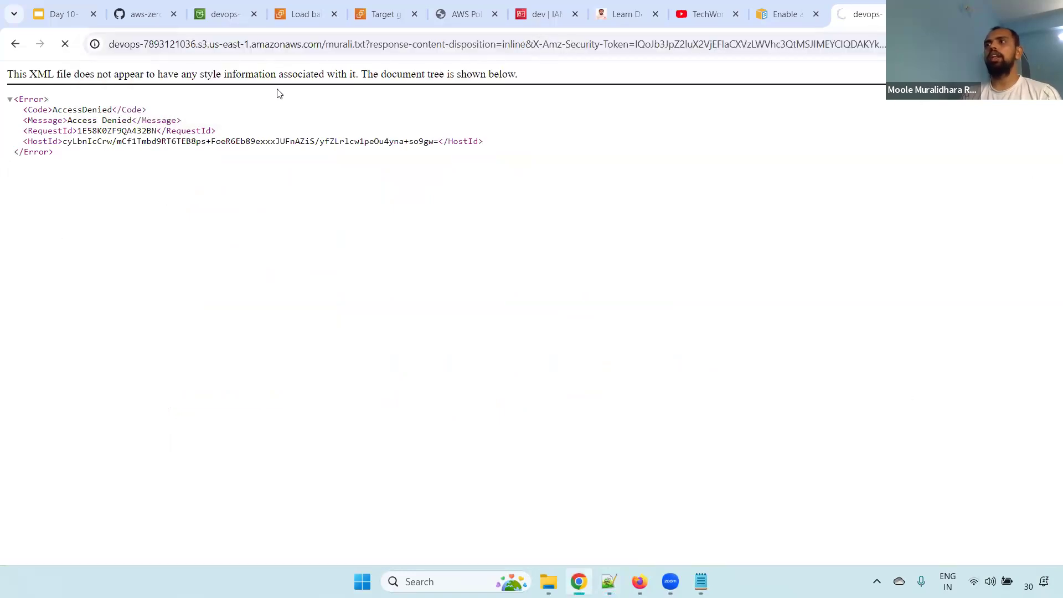
{"action": "left_click_drag", "start_coordinate": [2, 74], "coordinate": [183, 106]}
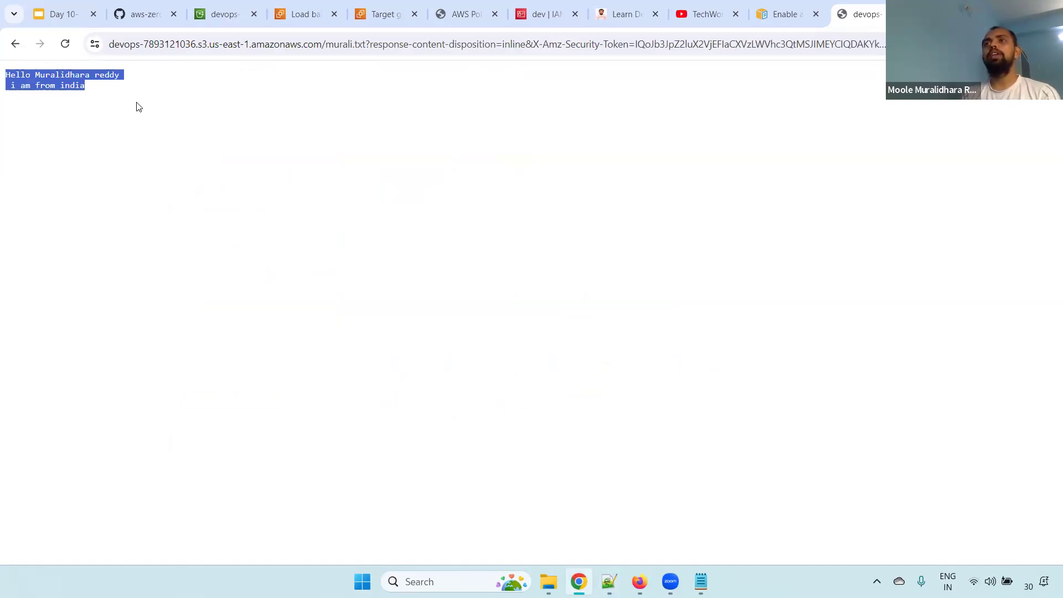
Reload the presigned URL repeatedly to test access to murali.txt until the one-minute expiry has passed
{"action": "left_click", "coordinate": [265, 45]}
{"action": "key", "text": "Return"}
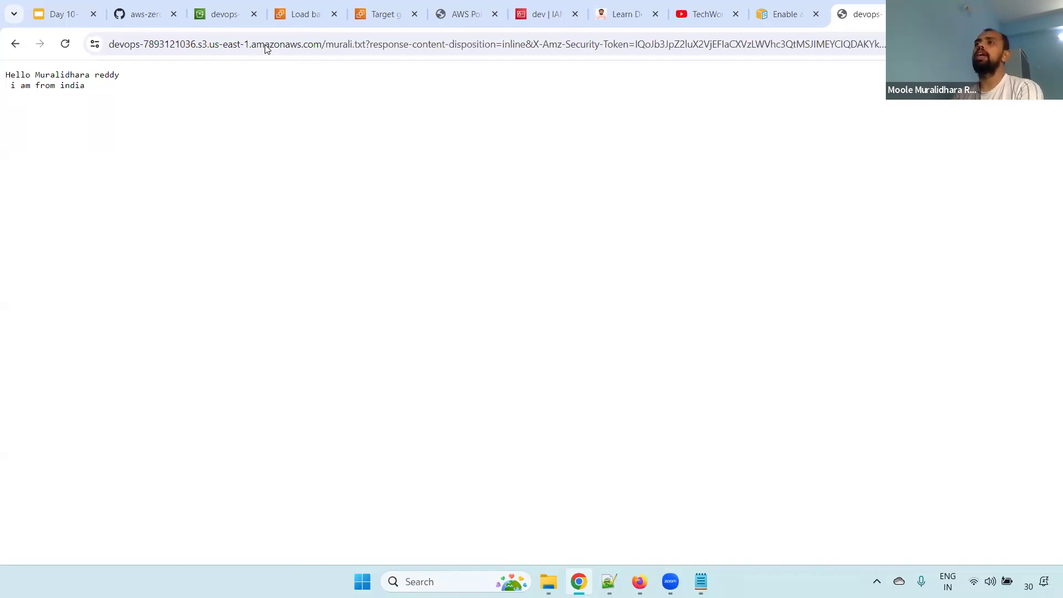
{"action": "left_click", "coordinate": [262, 46]}
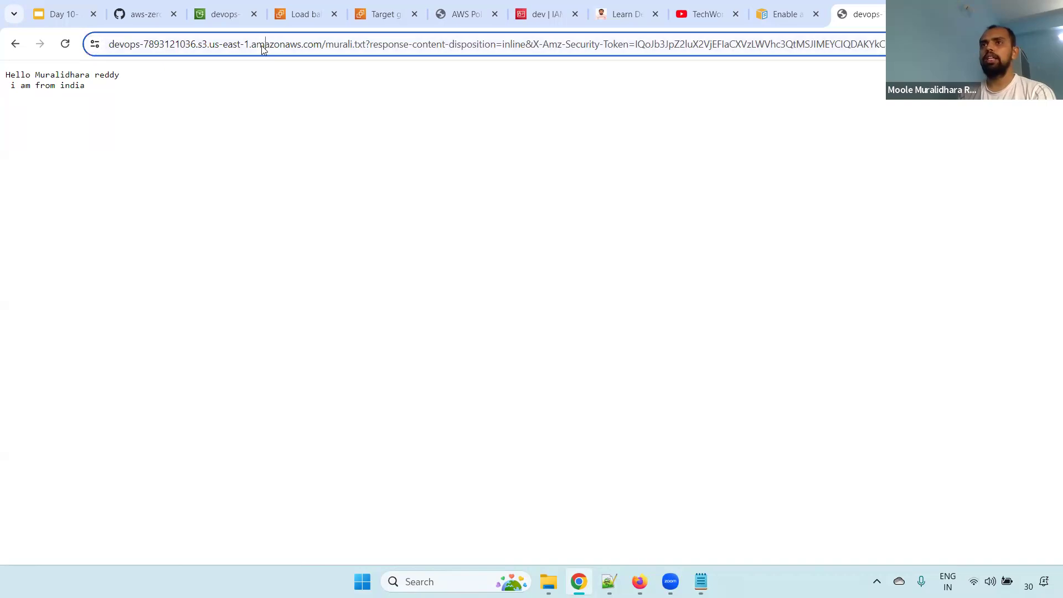
{"action": "key", "text": "Return"}
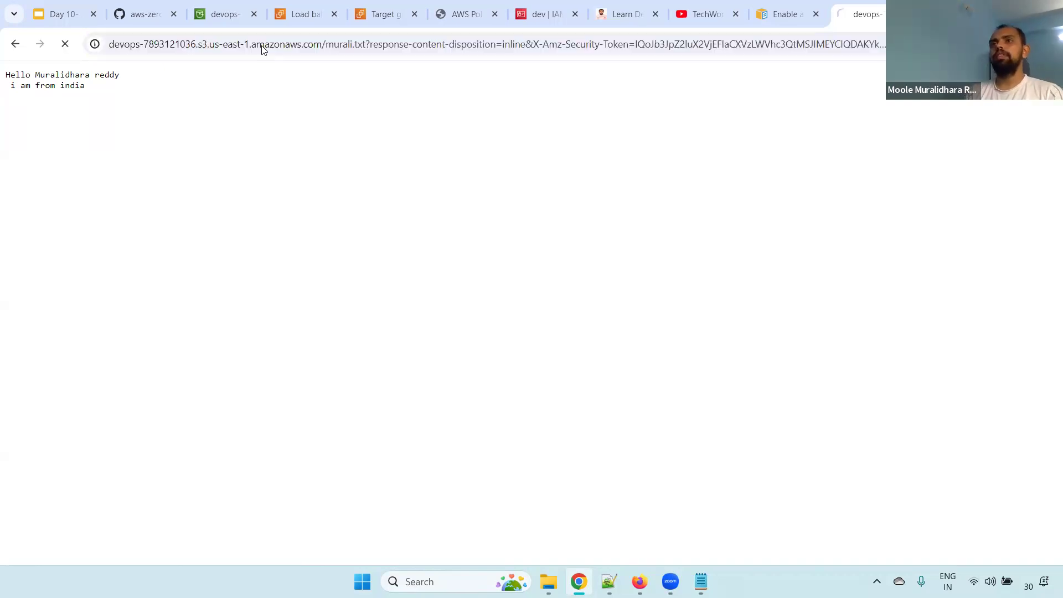
{"action": "left_click", "coordinate": [262, 46]}
{"action": "key", "text": "Return"}
{"action": "left_click", "coordinate": [259, 47]}
{"action": "key", "text": "Return"}
{"action": "left_click", "coordinate": [258, 45]}
{"action": "key", "text": "Return"}
{"action": "left_click", "coordinate": [256, 54]}
{"action": "key", "text": "Return"}
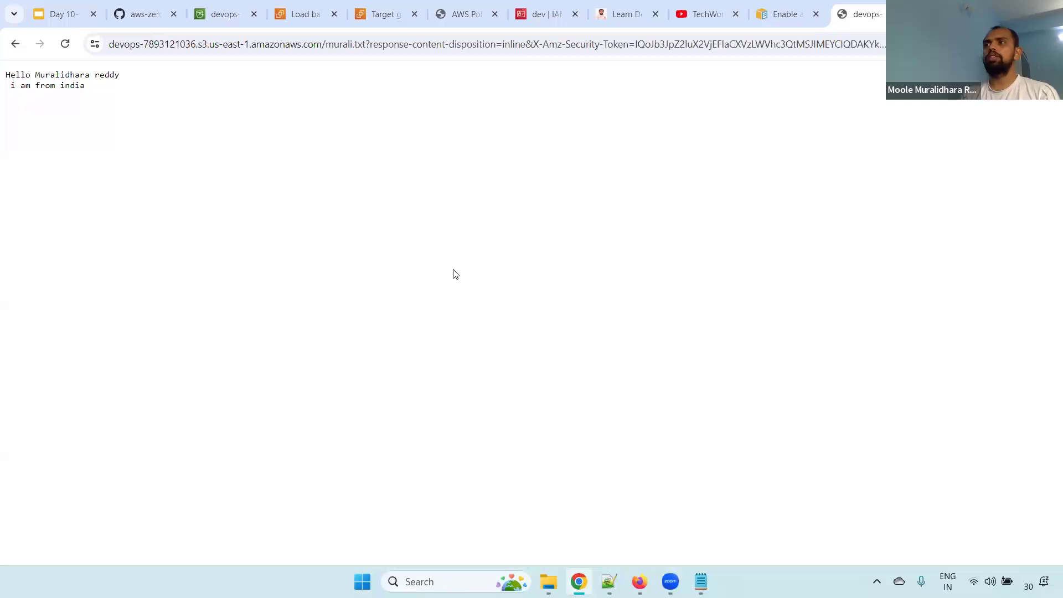
{"action": "left_click", "coordinate": [391, 45]}
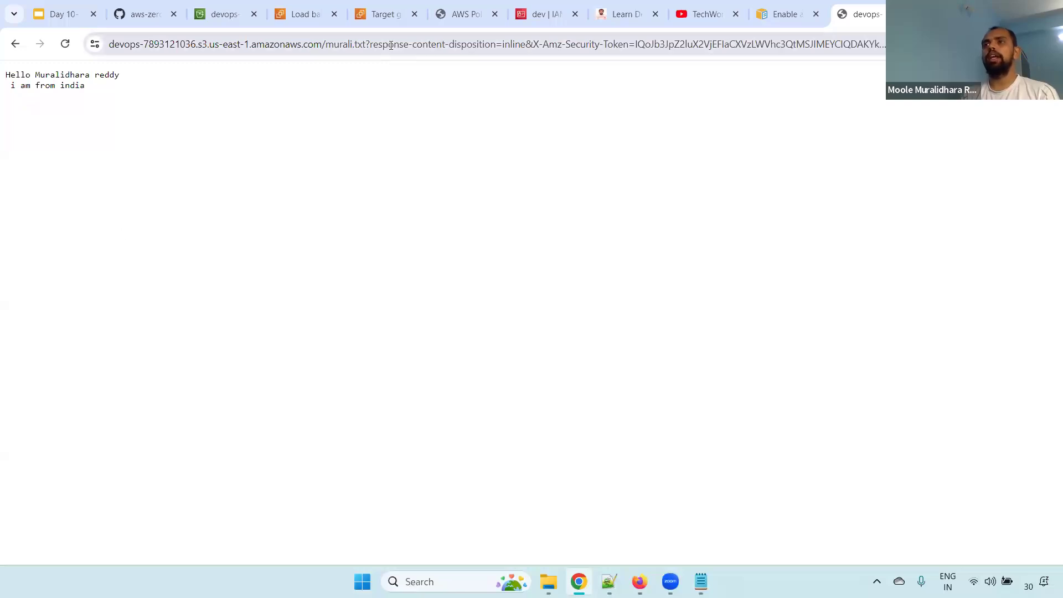
{"action": "key", "text": "Return"}
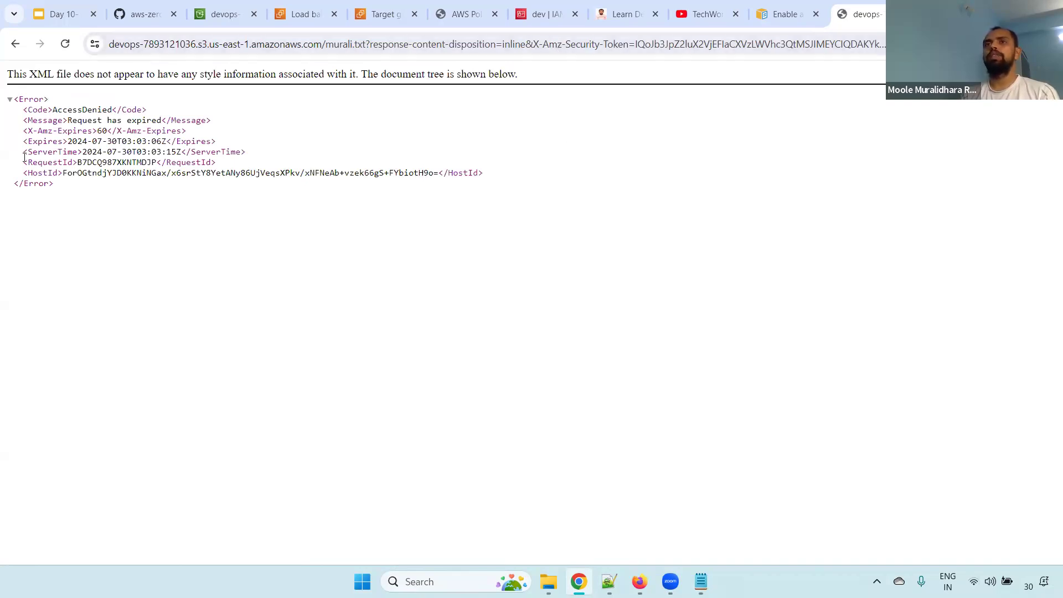
Highlight the Expires line and the whole XML error response, and clear the selection
{"action": "left_click_drag", "start_coordinate": [23, 143], "coordinate": [255, 146]}
{"action": "left_click_drag", "start_coordinate": [77, 223], "coordinate": [2, 105]}
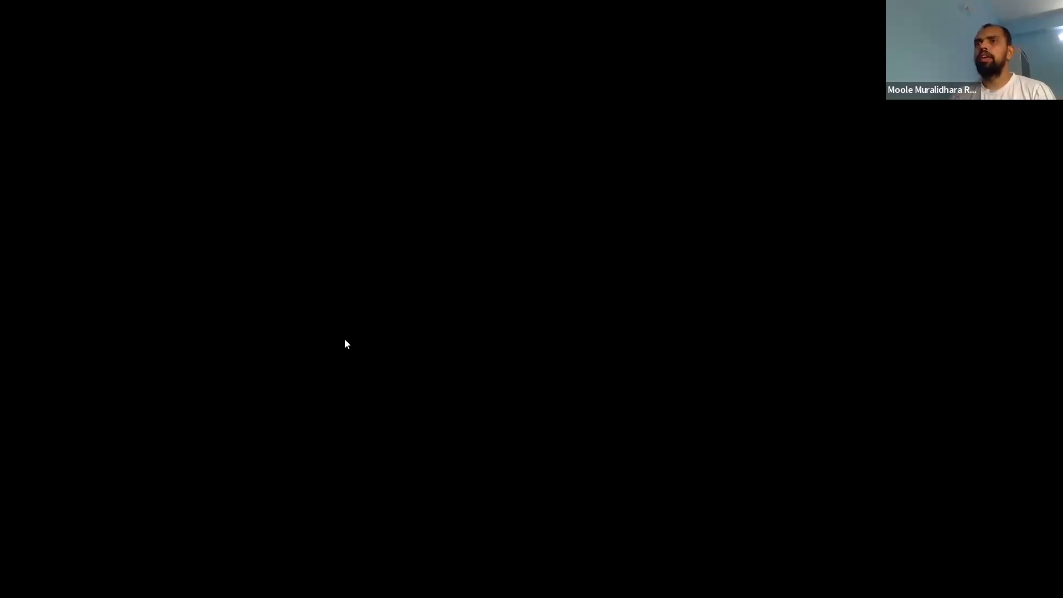
{"action": "left_click", "coordinate": [344, 338]}
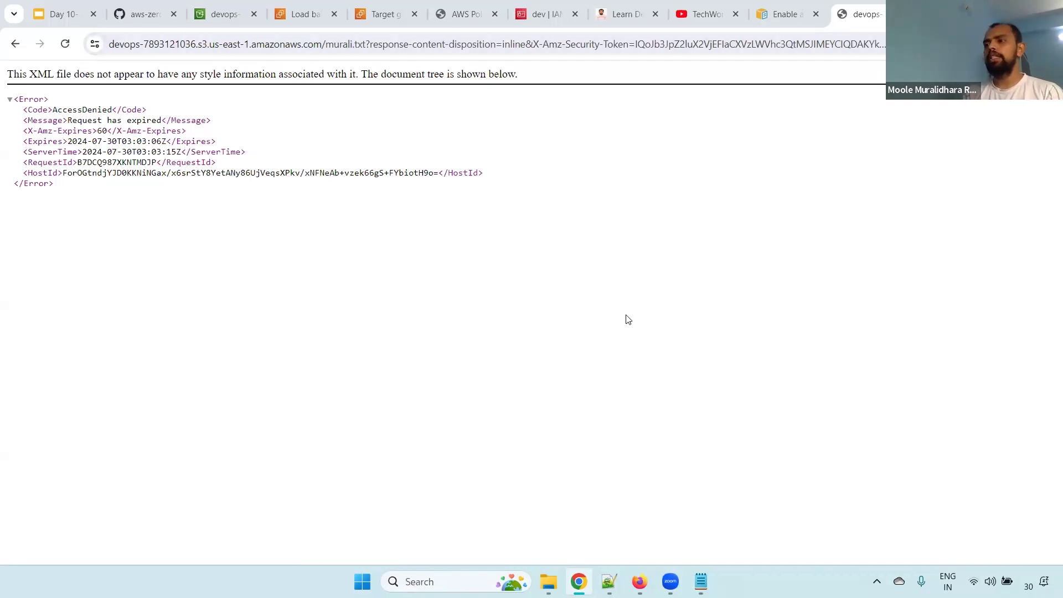
Switch to the Notepad++ notes and delete the pasted presigned URL below the topic list
{"action": "key", "text": "alt+Tab"}
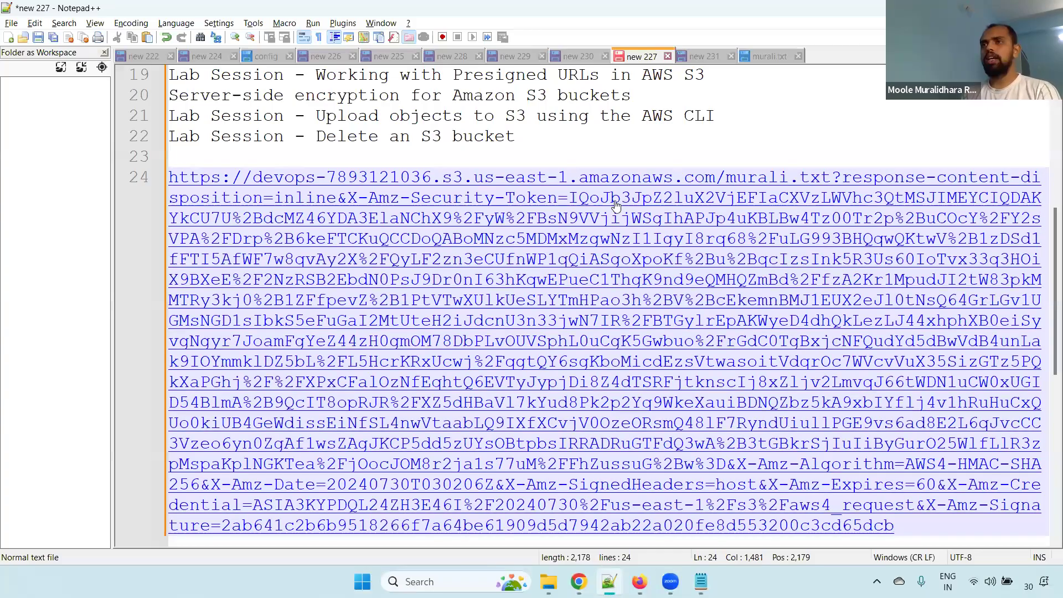
{"action": "key", "text": "BackSpace"}
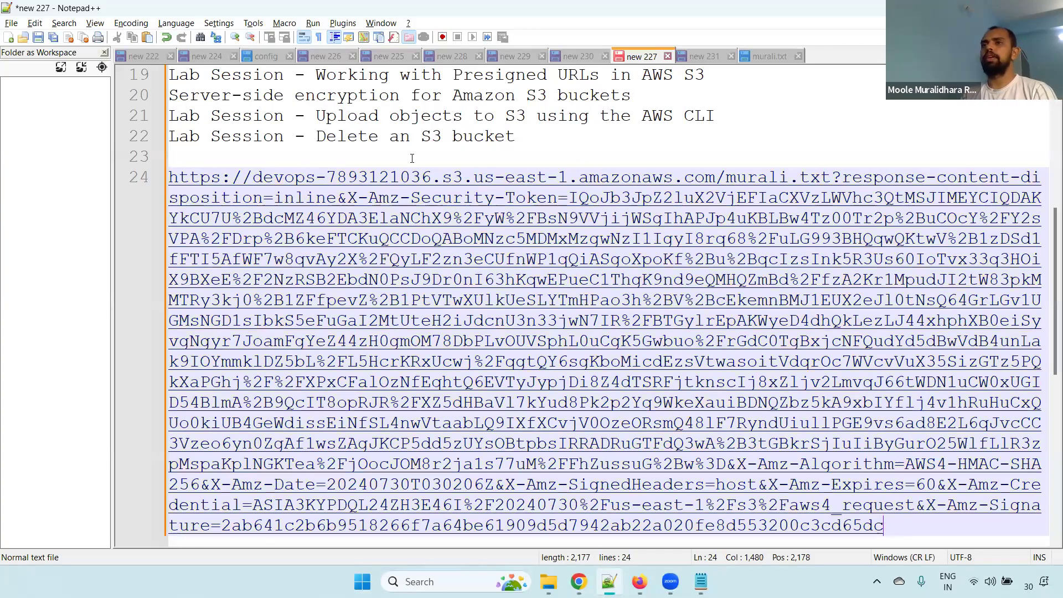
{"action": "left_click", "coordinate": [171, 167]}
{"action": "left_click_drag", "start_coordinate": [171, 172], "coordinate": [884, 526]}
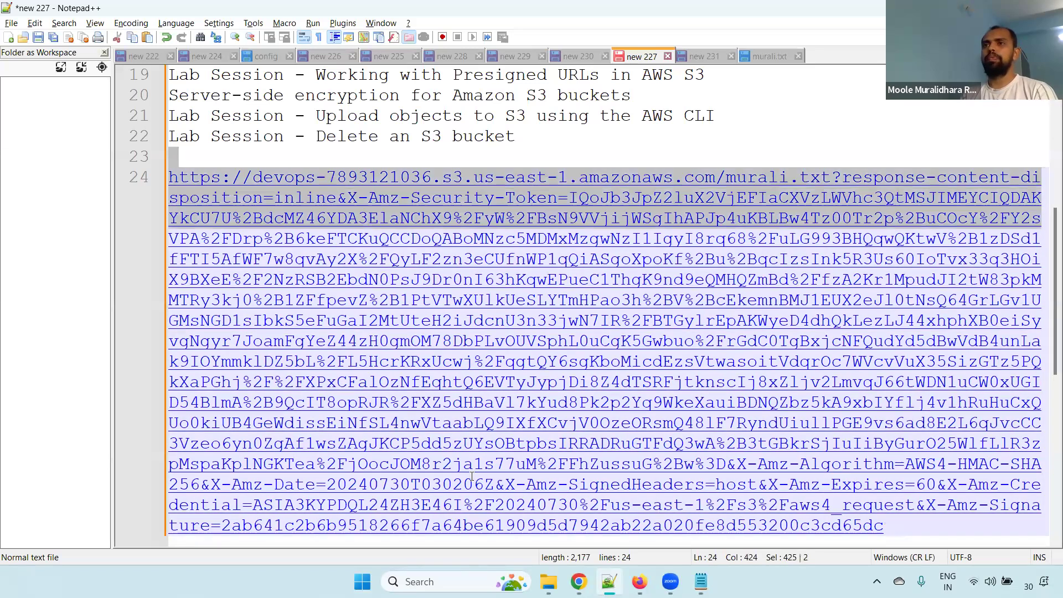
{"action": "mouse_move", "coordinate": [579, 582]}
{"action": "key", "text": "Delete"}
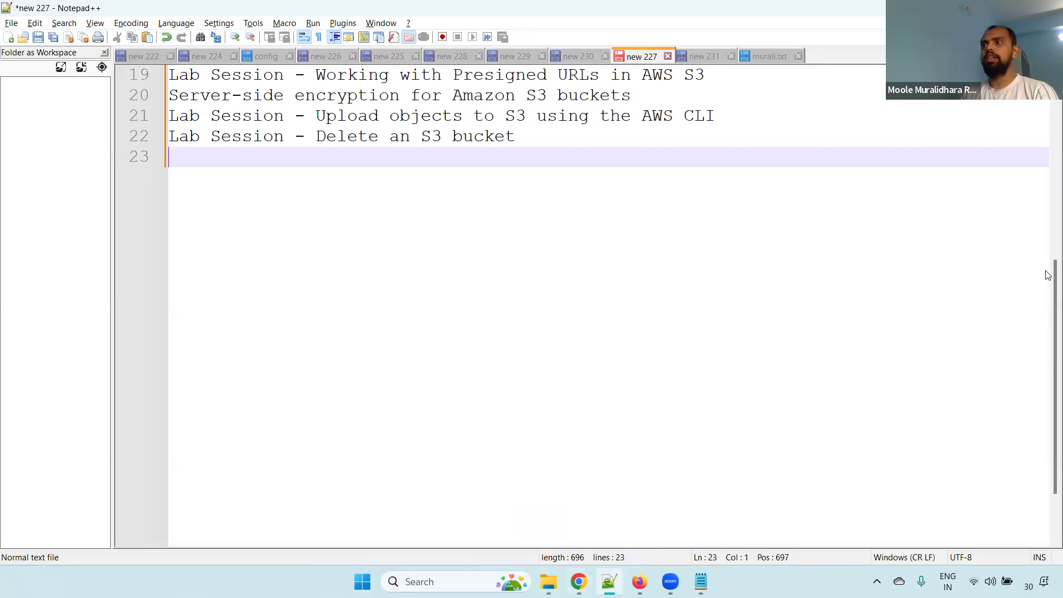
Highlight the presigned URL topics on lines 18–19 and the server-side encryption topic on line 20, and switch back to Chrome
{"action": "scroll", "coordinate": [1048, 283], "scroll_direction": "up", "scroll_amount": 3}
{"action": "scroll", "coordinate": [1048, 282], "scroll_direction": "up", "scroll_amount": 1}
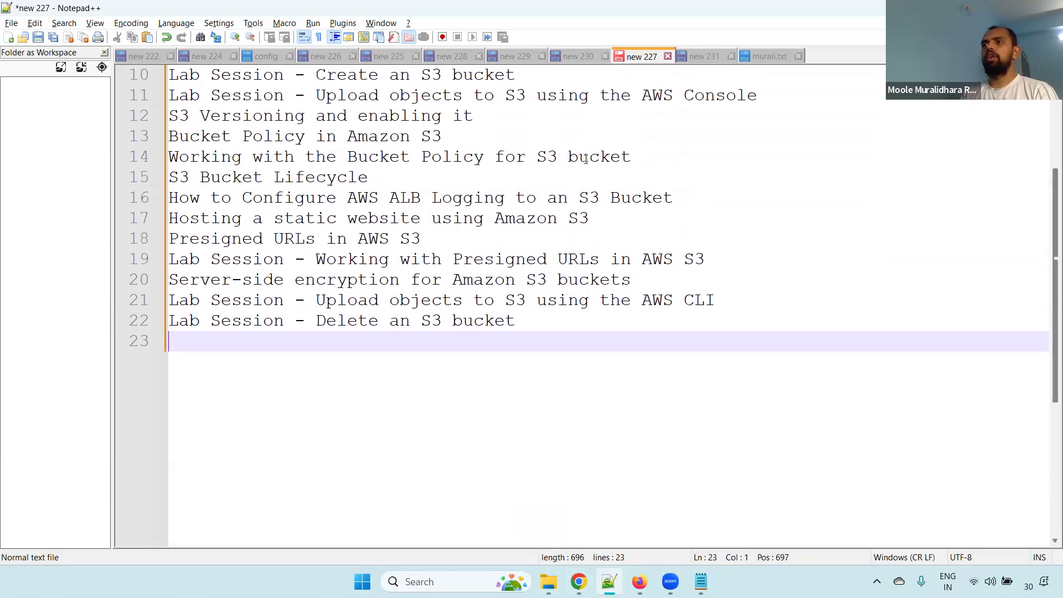
{"action": "left_click_drag", "start_coordinate": [713, 261], "coordinate": [84, 240]}
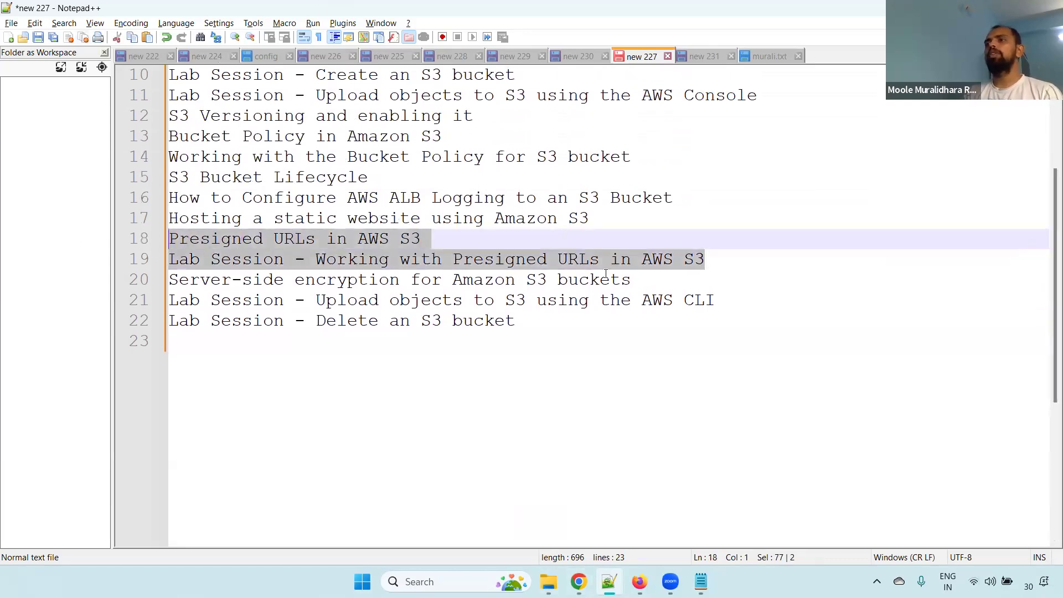
{"action": "left_click_drag", "start_coordinate": [634, 280], "coordinate": [106, 282]}
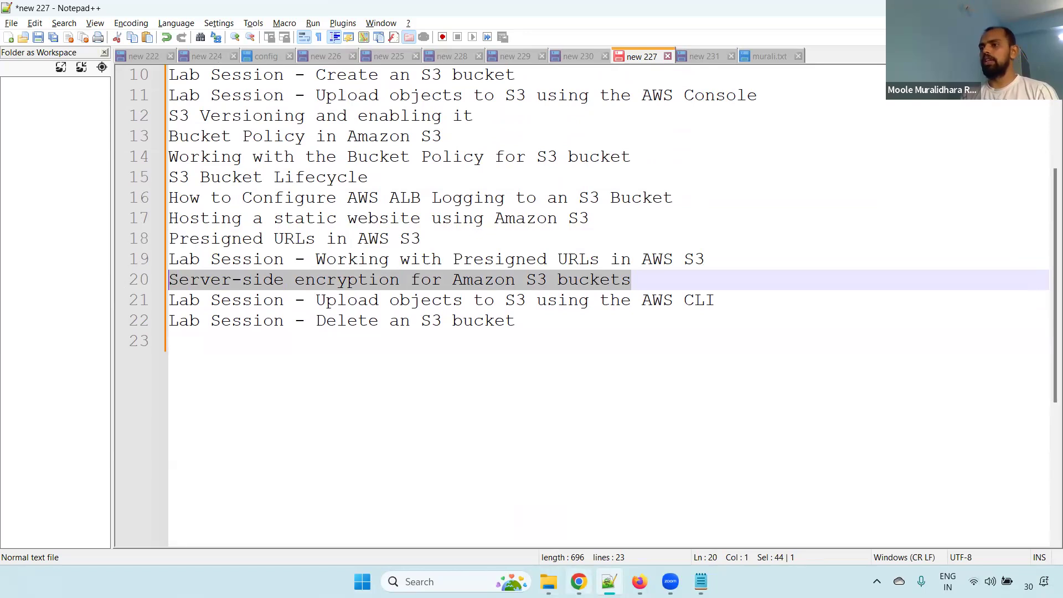
{"action": "left_click", "coordinate": [579, 582]}
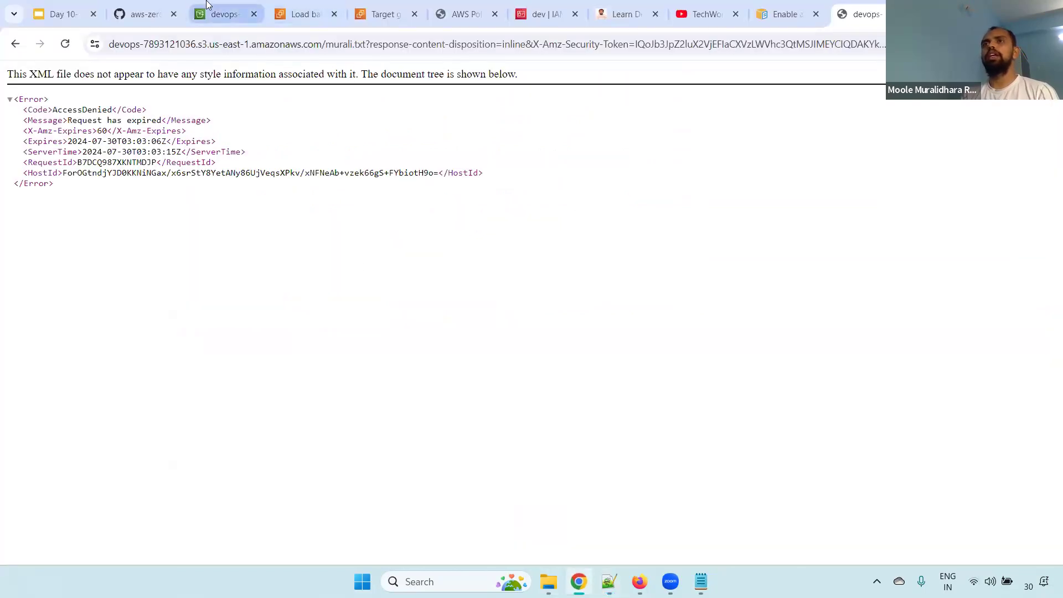
Open the devops bucket's default encryption settings for editing and highlight the SSE-S3 option's wording
{"action": "left_click", "coordinate": [222, 14]}
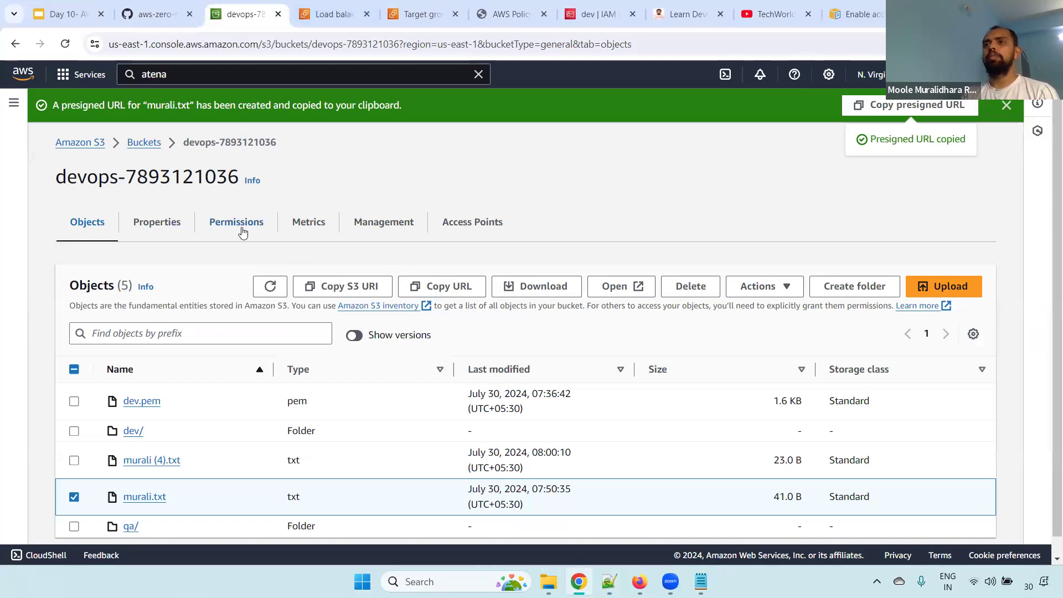
{"action": "left_click", "coordinate": [158, 227]}
{"action": "left_click_drag", "start_coordinate": [1052, 133], "coordinate": [1049, 205]}
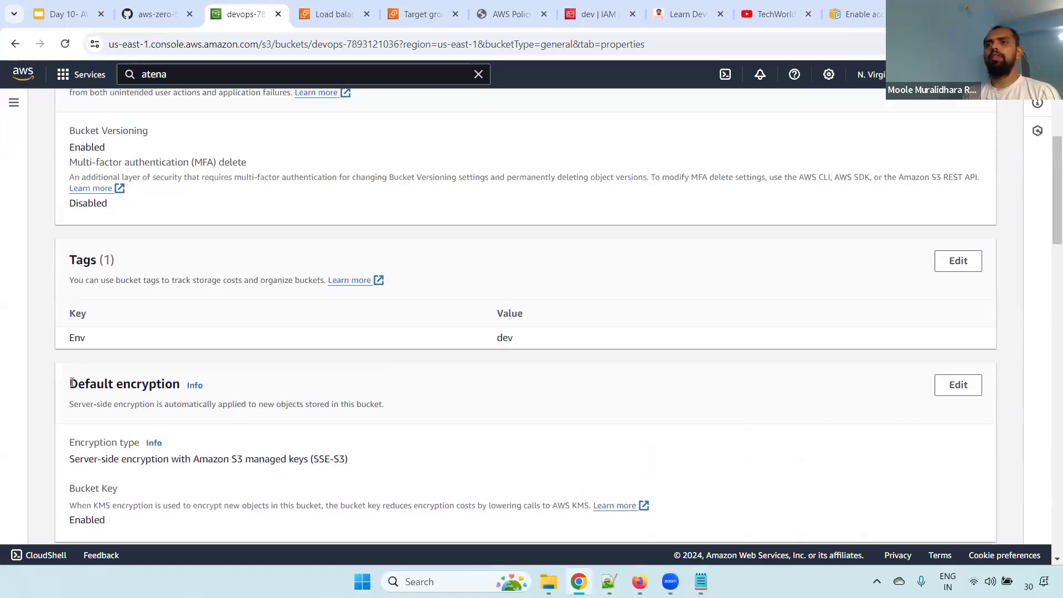
{"action": "left_click_drag", "start_coordinate": [69, 384], "coordinate": [173, 384]}
{"action": "left_click", "coordinate": [958, 385]}
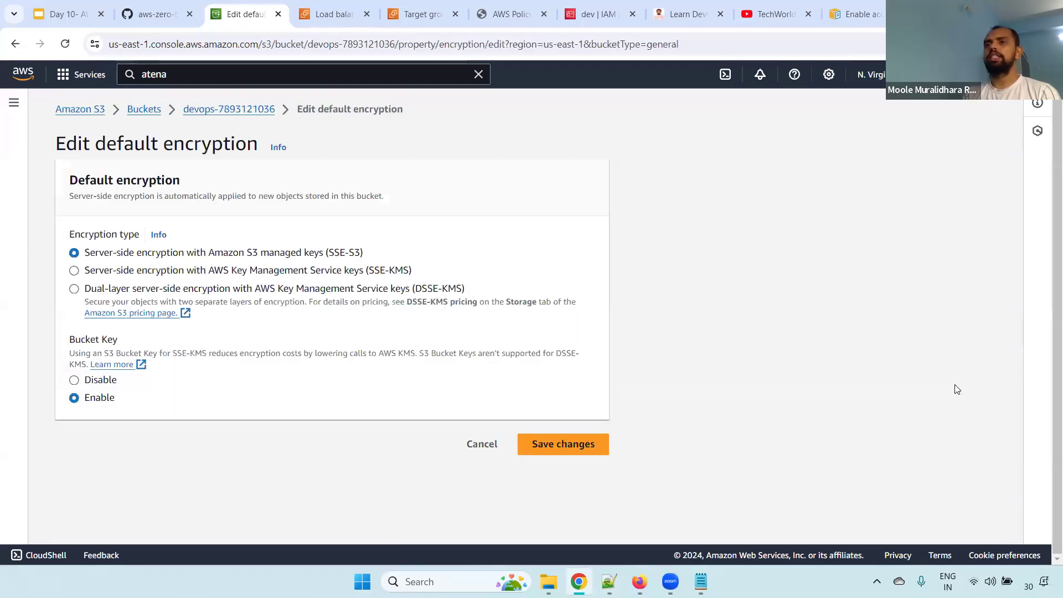
{"action": "left_click_drag", "start_coordinate": [214, 255], "coordinate": [374, 254]}
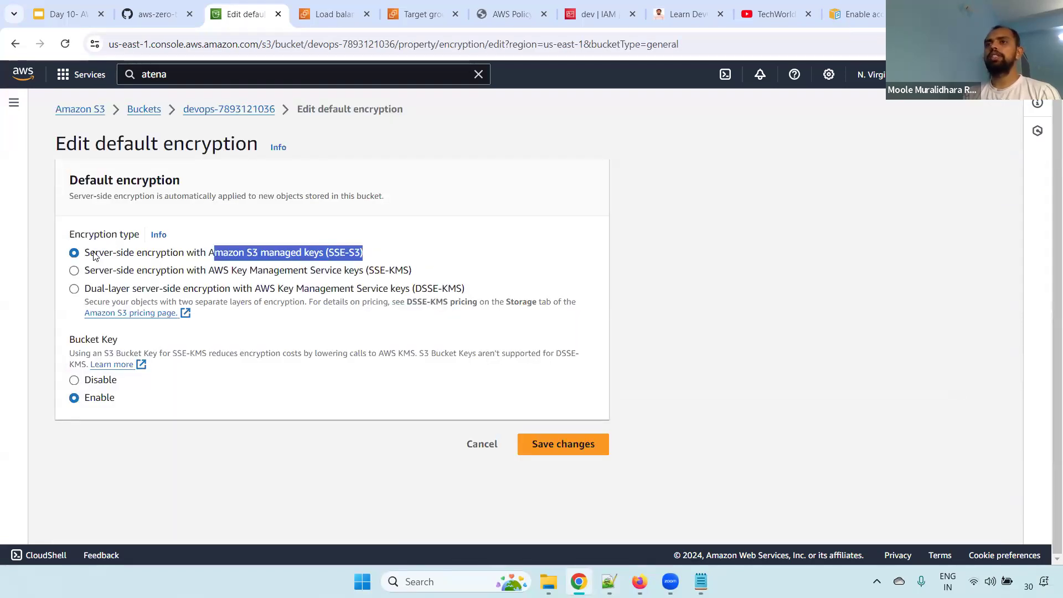
{"action": "left_click_drag", "start_coordinate": [95, 255], "coordinate": [191, 256]}
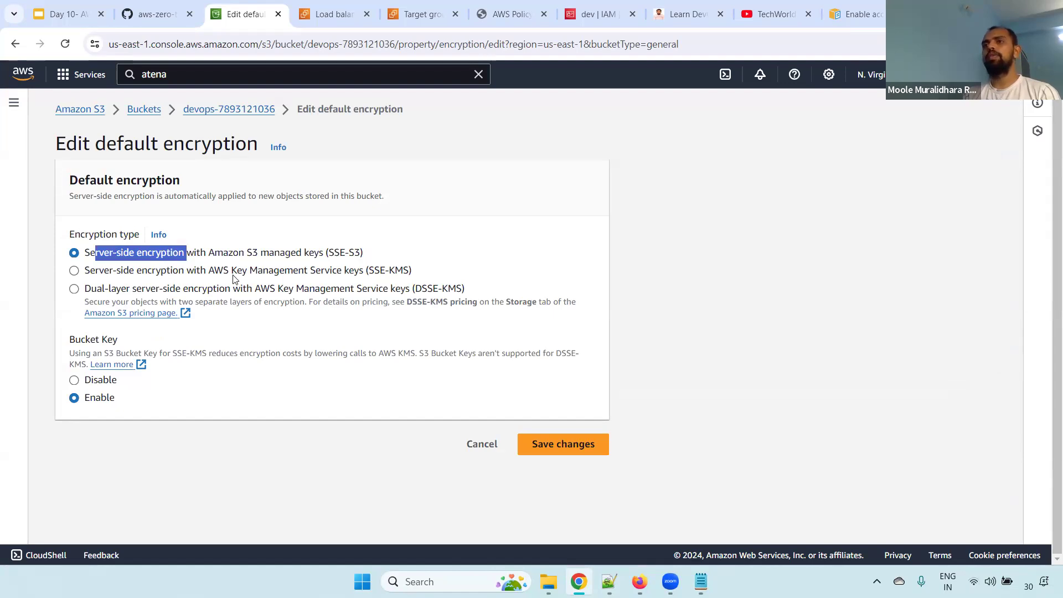
Try server-side encryption with AWS KMS keys (SSE-KMS), choosing the aws/s3 key from the available AWS KMS keys
{"action": "left_click", "coordinate": [387, 273]}
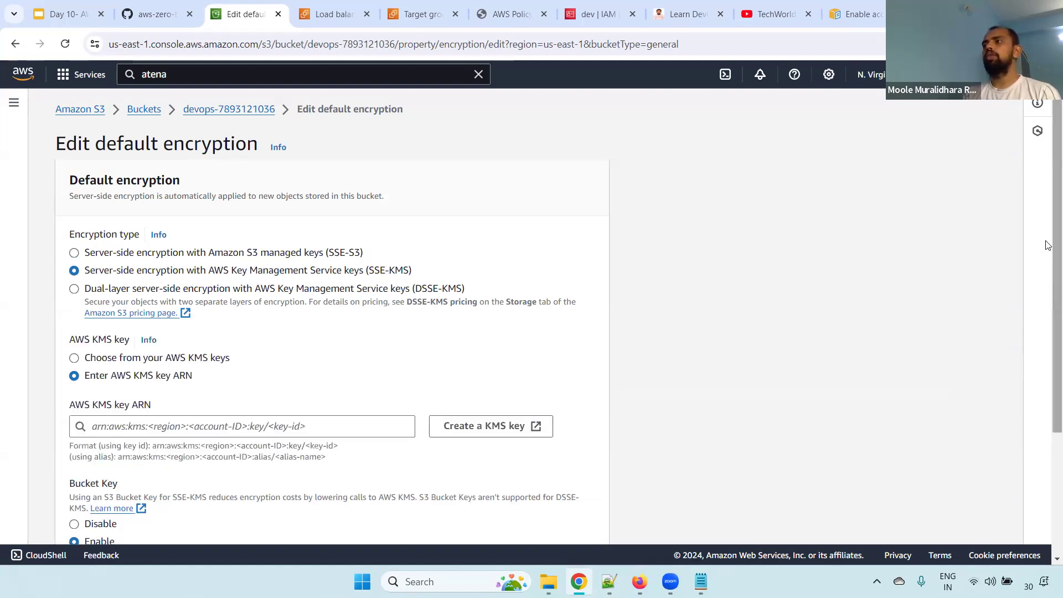
{"action": "scroll", "coordinate": [1049, 255], "scroll_direction": "down", "scroll_amount": 3}
{"action": "left_click", "coordinate": [133, 221]}
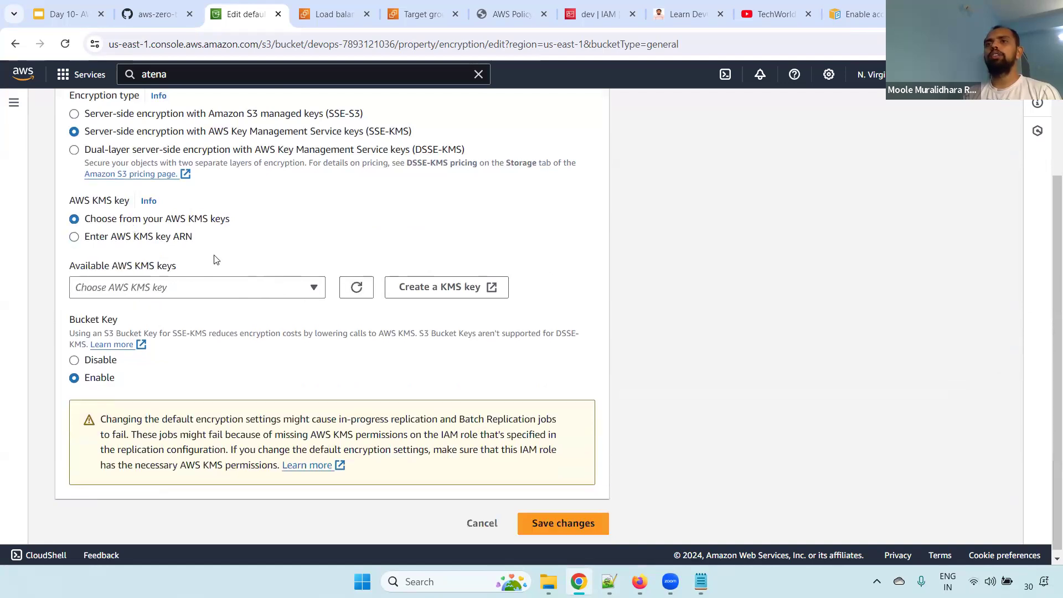
{"action": "left_click", "coordinate": [200, 294]}
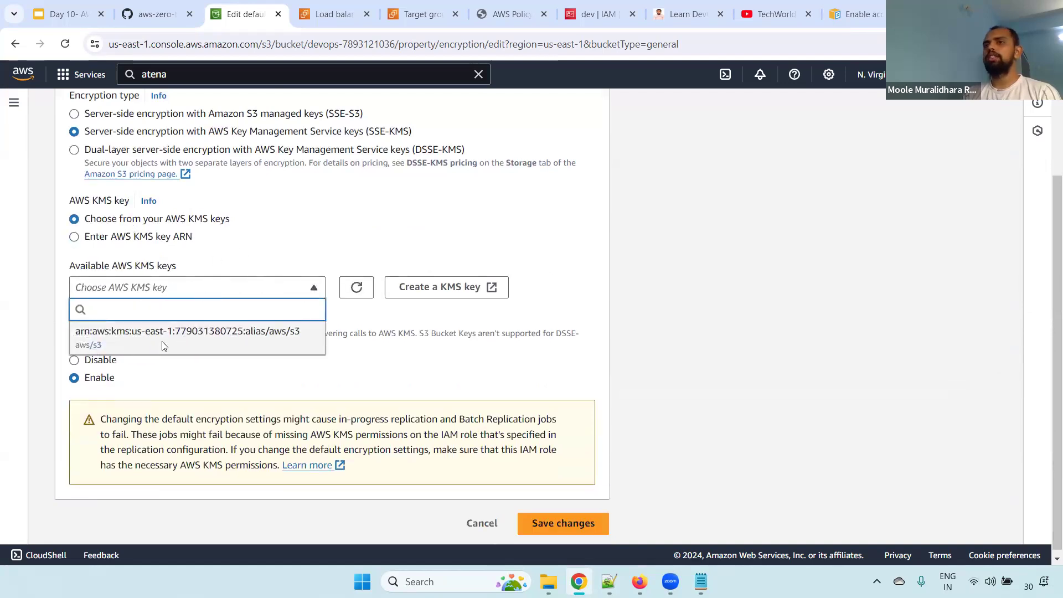
{"action": "left_click", "coordinate": [230, 336]}
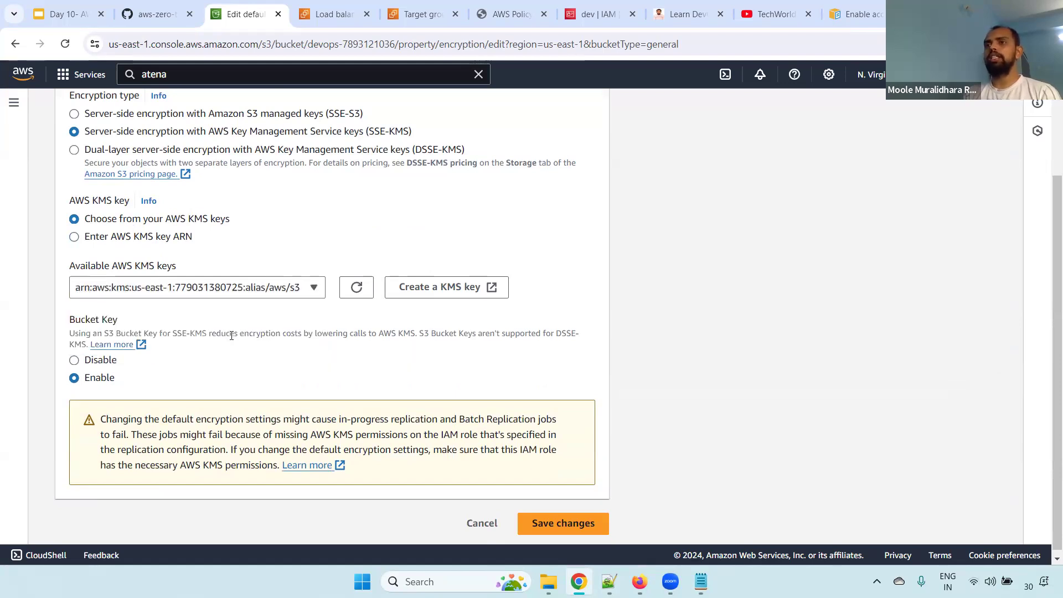
Return the encryption type to Amazon S3 managed keys (SSE-S3) and cancel the default encryption edit
{"action": "scroll", "coordinate": [1048, 309], "scroll_direction": "up", "scroll_amount": 2}
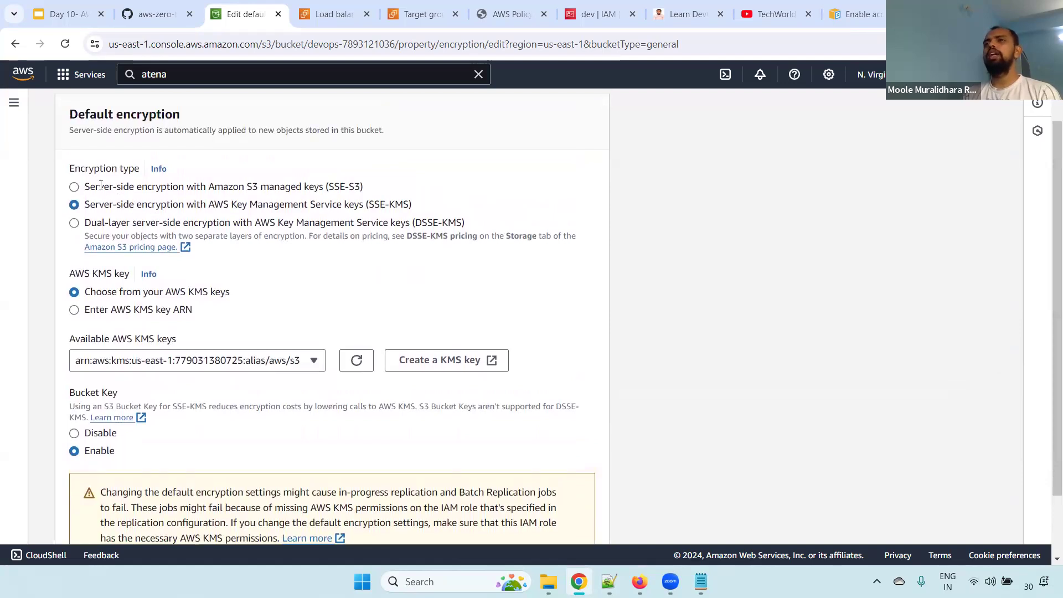
{"action": "scroll", "coordinate": [296, 265], "scroll_direction": "up", "scroll_amount": 2}
{"action": "left_click", "coordinate": [312, 255]}
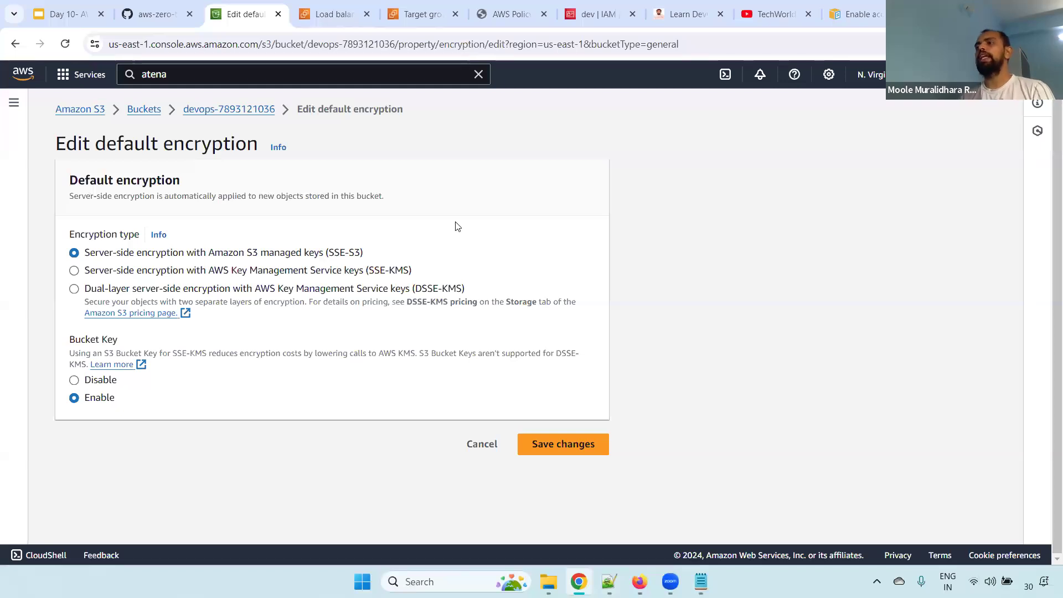
{"action": "left_click", "coordinate": [480, 445]}
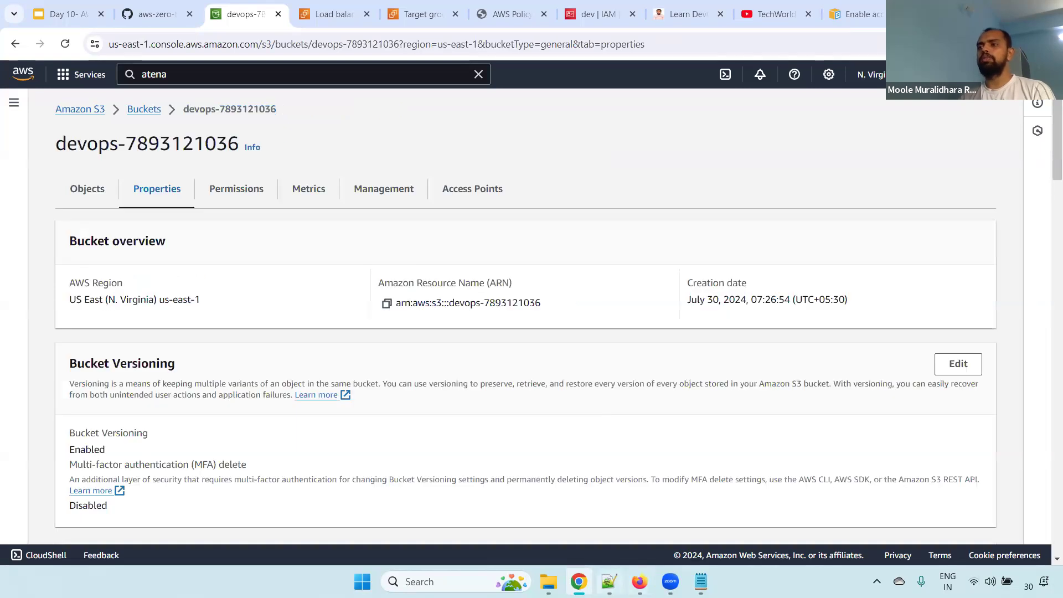
Switch to the Notepad++ notes and highlight the server-side encryption, bucket deletion and AWS CLI upload topics on lines 20–22
{"action": "left_click", "coordinate": [610, 582]}
{"action": "left_click_drag", "start_coordinate": [637, 280], "coordinate": [159, 283]}
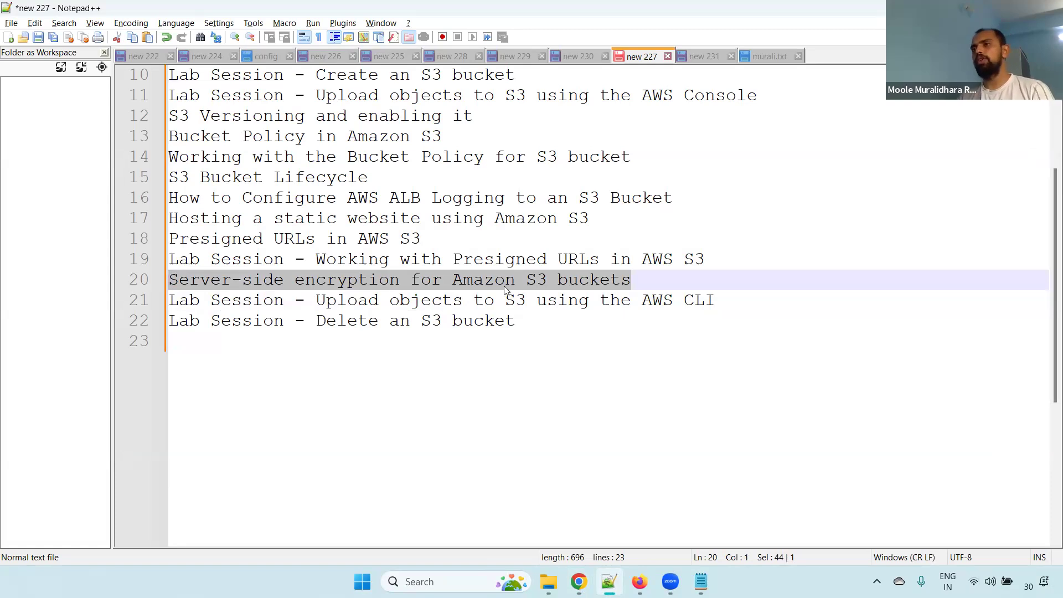
{"action": "left_click", "coordinate": [636, 275]}
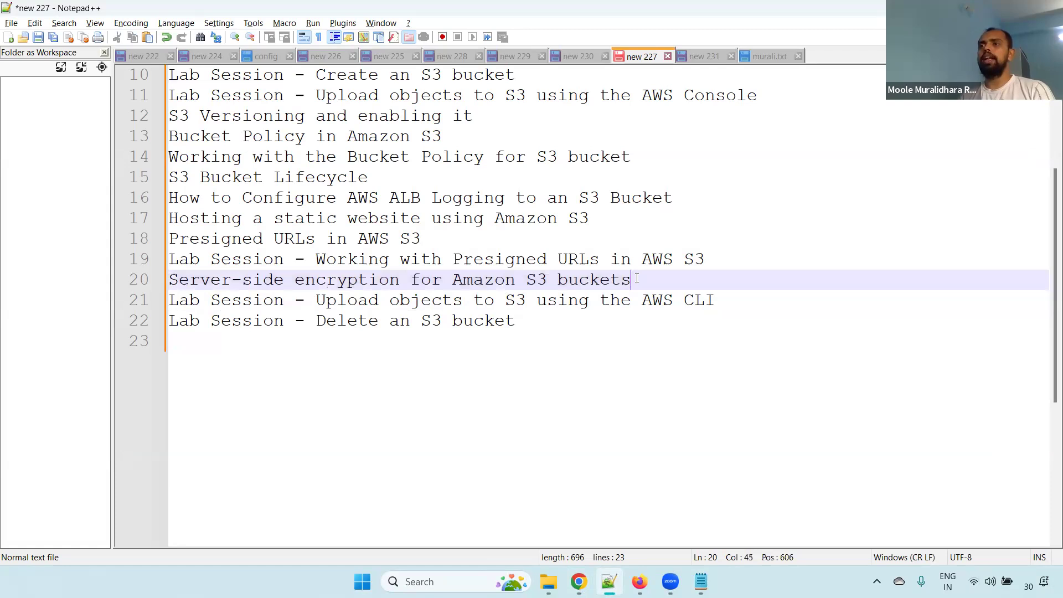
{"action": "left_click_drag", "start_coordinate": [796, 312], "coordinate": [157, 312]}
{"action": "left_click", "coordinate": [794, 311]}
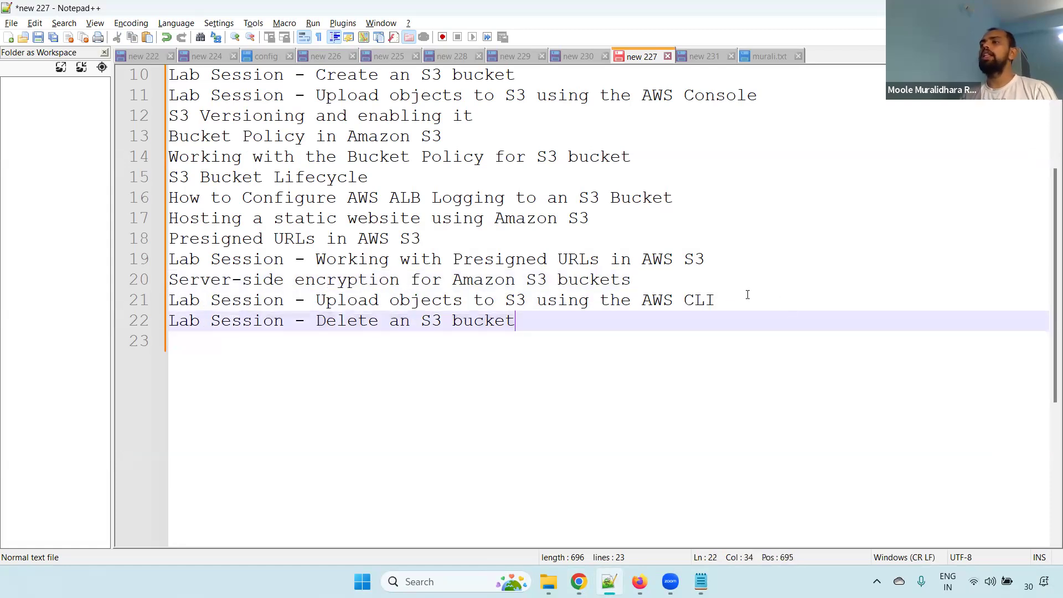
{"action": "left_click_drag", "start_coordinate": [738, 300], "coordinate": [158, 299]}
Show the new 231 notes with the saved credentials and highlight the access key value
{"action": "left_click", "coordinate": [764, 58]}
{"action": "left_click", "coordinate": [698, 53]}
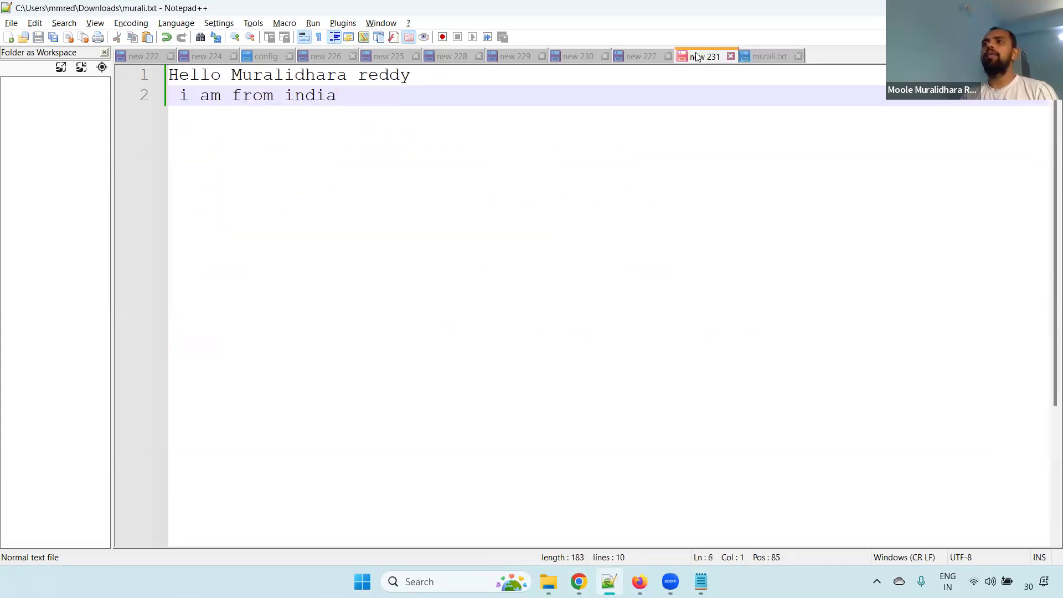
{"action": "left_click_drag", "start_coordinate": [294, 198], "coordinate": [507, 200]}
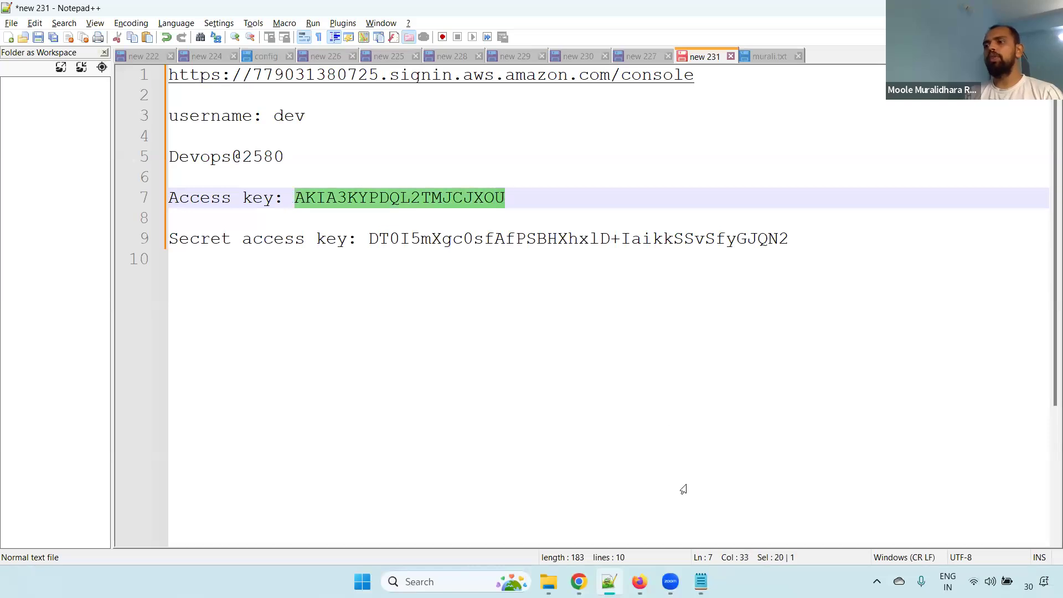
Open a command prompt in the Downloads folder from File Explorer and maximize its window
{"action": "left_click", "coordinate": [549, 581]}
{"action": "left_click", "coordinate": [400, 48]}
{"action": "type", "text": "cmd"}
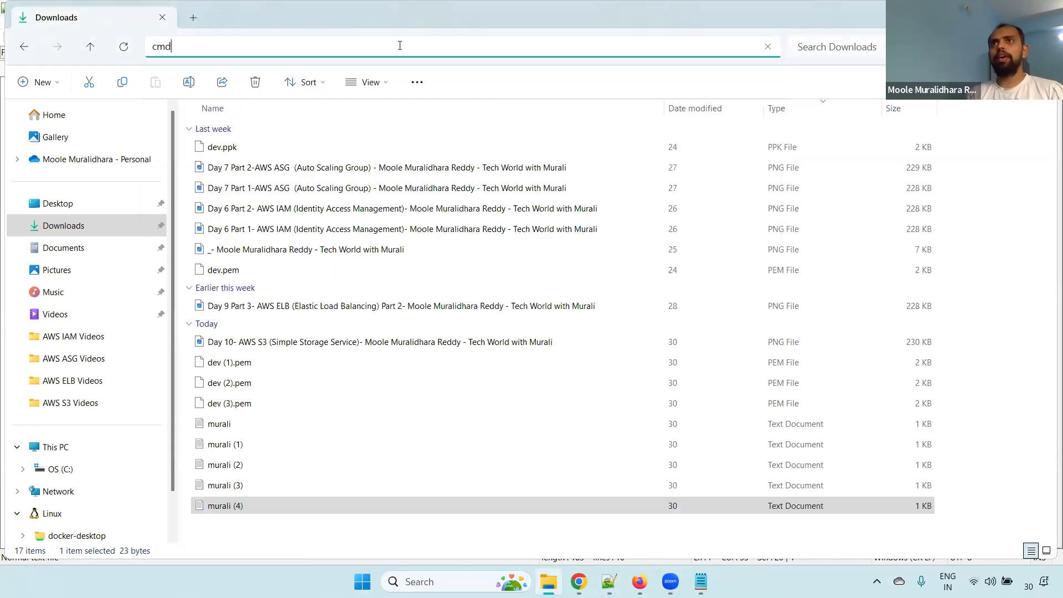
{"action": "key", "text": "Return"}
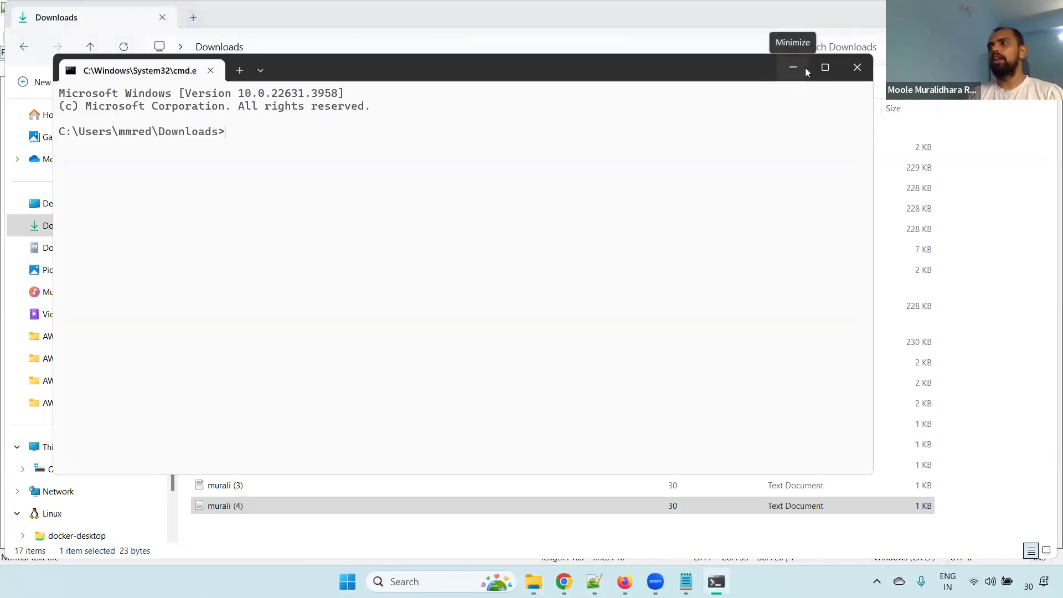
{"action": "left_click", "coordinate": [825, 67]}
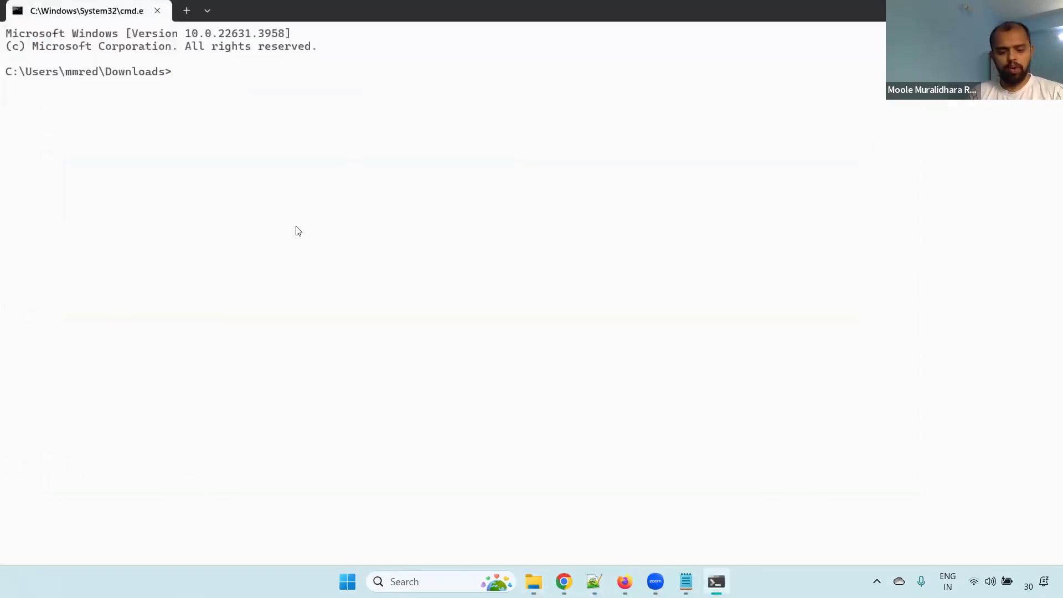
Run aws configure and enter the AWS access key ID copied from the Notepad++ notes
{"action": "type", "text": "aw"}
{"action": "type", "text": "figure"}
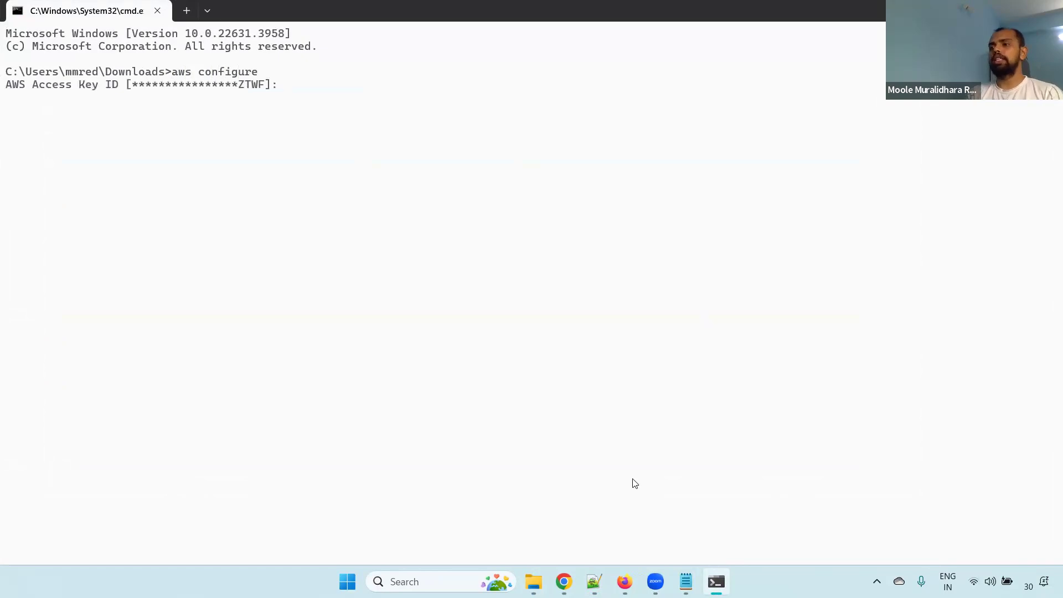
{"action": "left_click", "coordinate": [595, 582]}
{"action": "left_click_drag", "start_coordinate": [504, 197], "coordinate": [297, 204]}
{"action": "key", "text": "ctrl+c"}
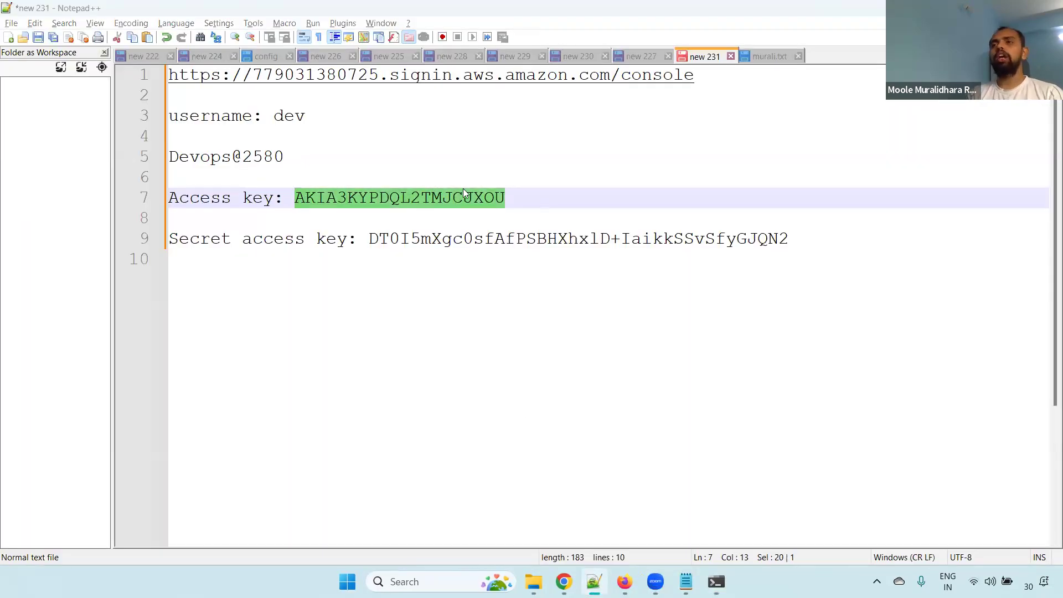
{"action": "key", "text": "alt+Tab"}
{"action": "key", "text": "ctrl+v"}
{"action": "key", "text": "Return"}
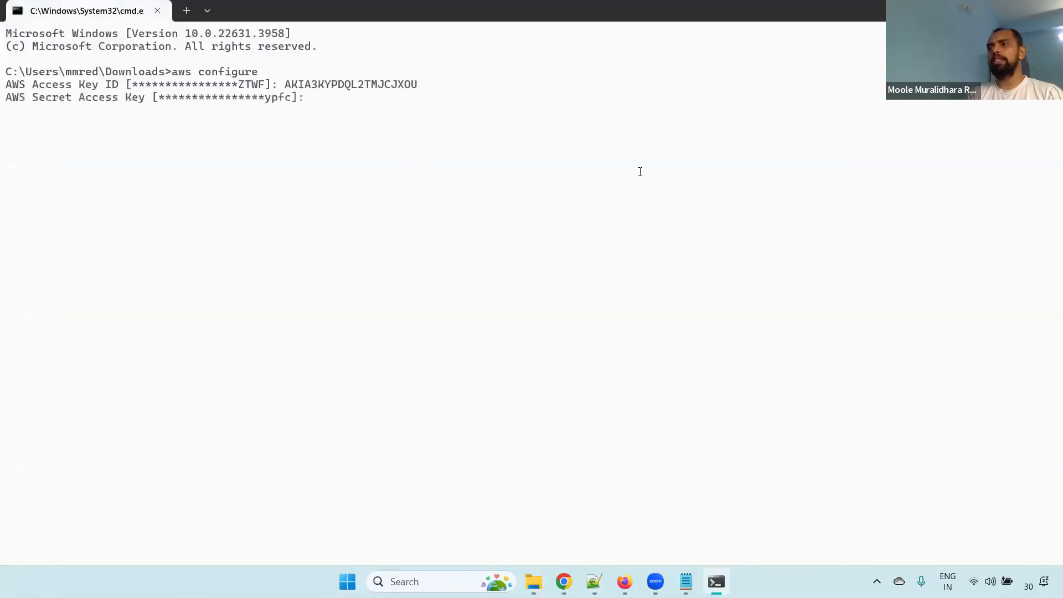
Enter the AWS secret access key copied from the notes, and accept the default region us-east-1 and output format json
{"action": "key", "text": "alt+Tab"}
{"action": "left_click_drag", "start_coordinate": [789, 238], "coordinate": [371, 234]}
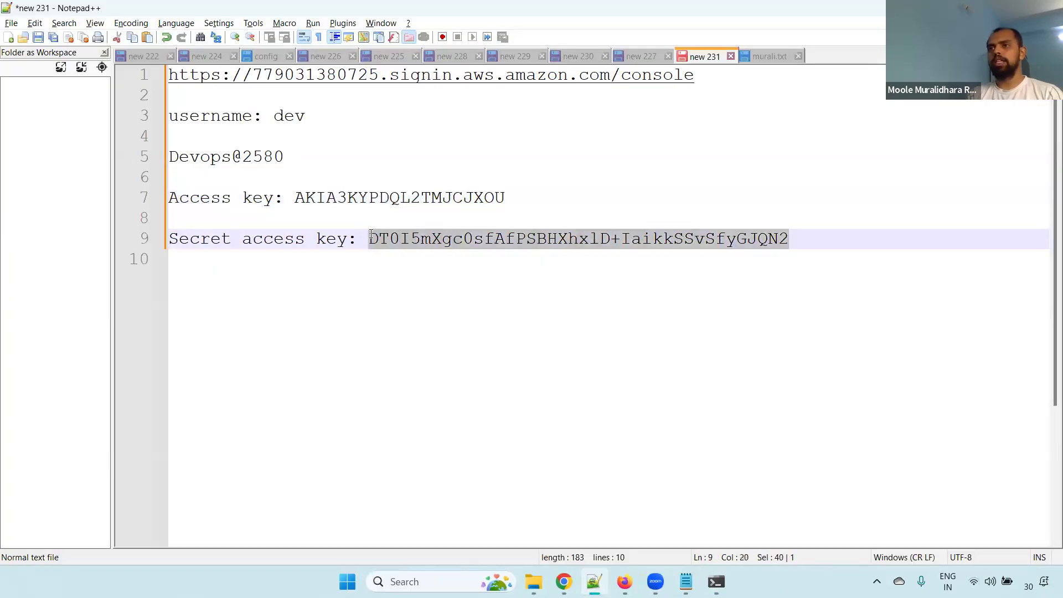
{"action": "key", "text": "ctrl+c"}
{"action": "key", "text": "alt+Tab"}
{"action": "key", "text": "ctrl+v"}
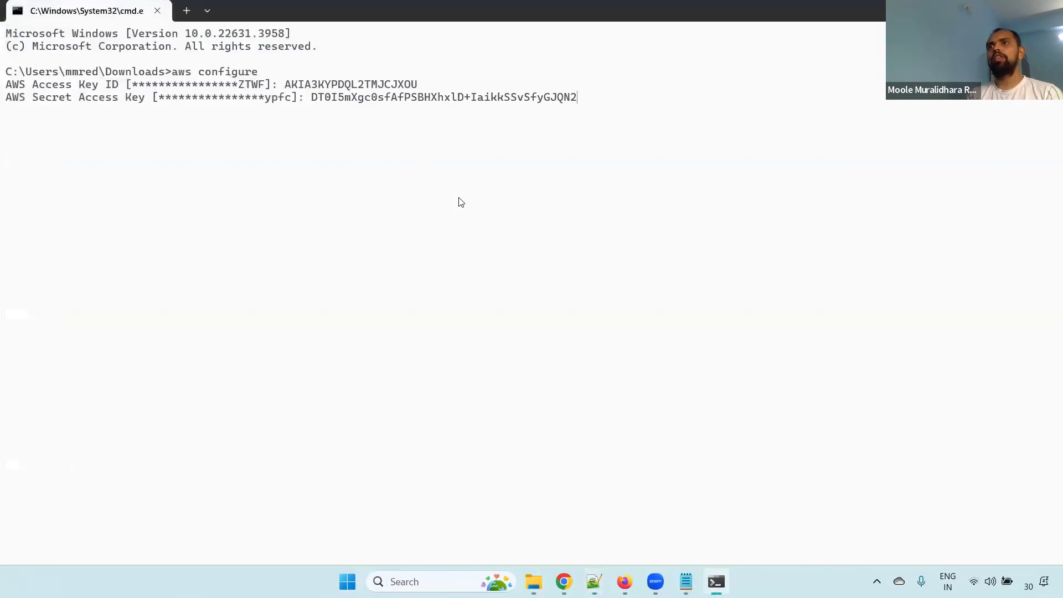
{"action": "key", "text": "Return"}
List the account's S3 buckets with aws s3 ls
{"action": "key", "text": "Return"}
{"action": "key", "text": "Return"}
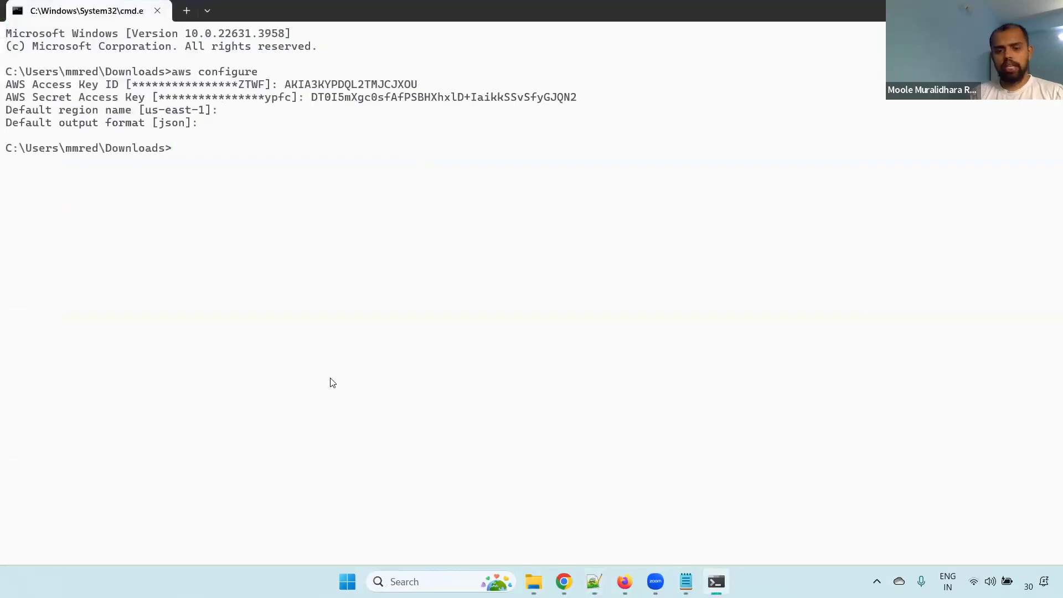
{"action": "type", "text": "aws s3 ls"}
{"action": "key", "text": "Return"}
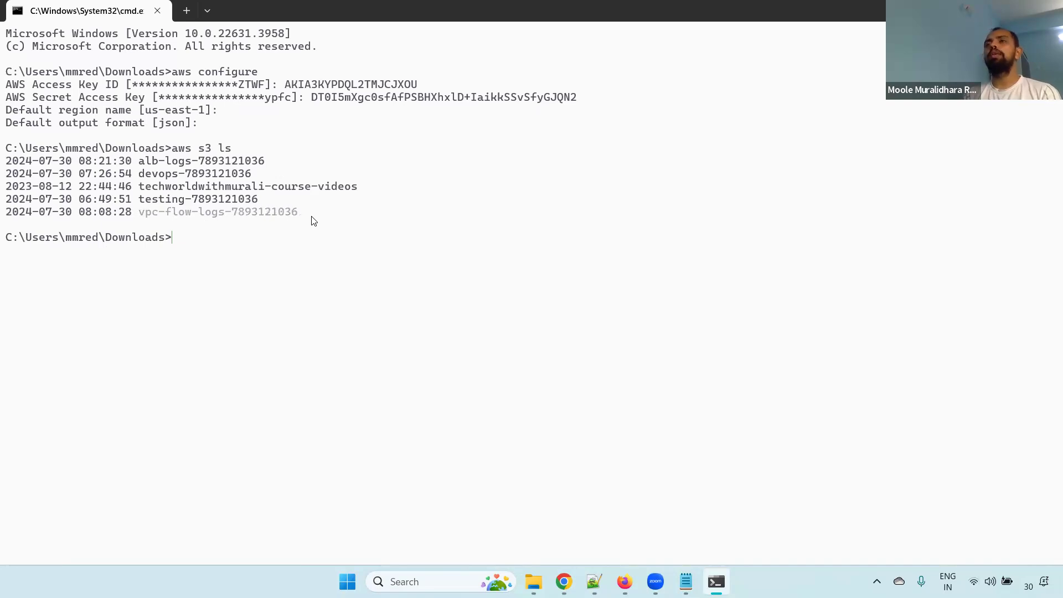
Check the Downloads folder for the murali text file and return to the command prompt
{"action": "mouse_move", "coordinate": [533, 582]}
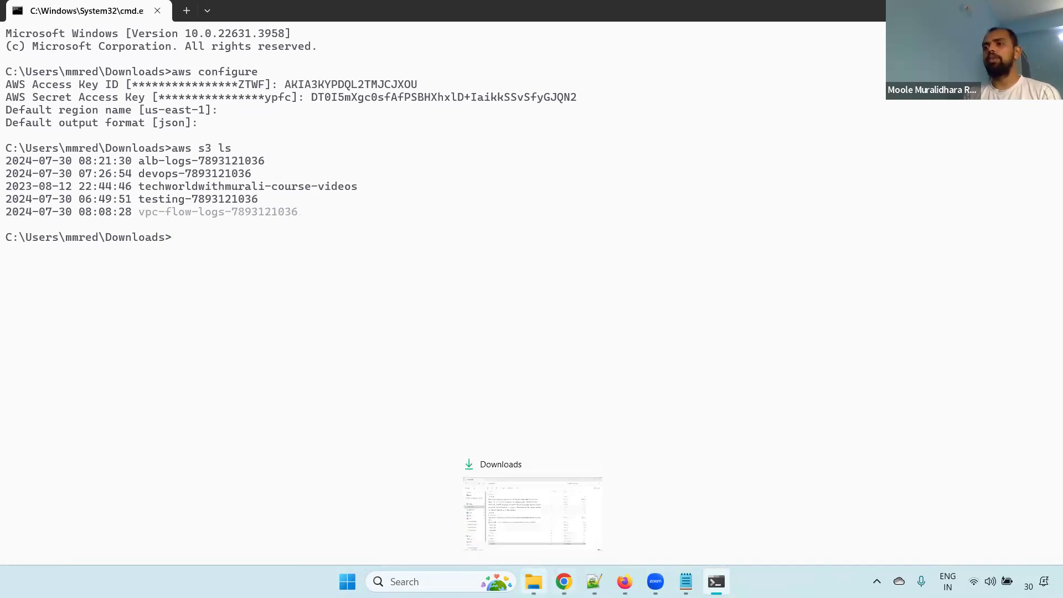
{"action": "left_click", "coordinate": [532, 514]}
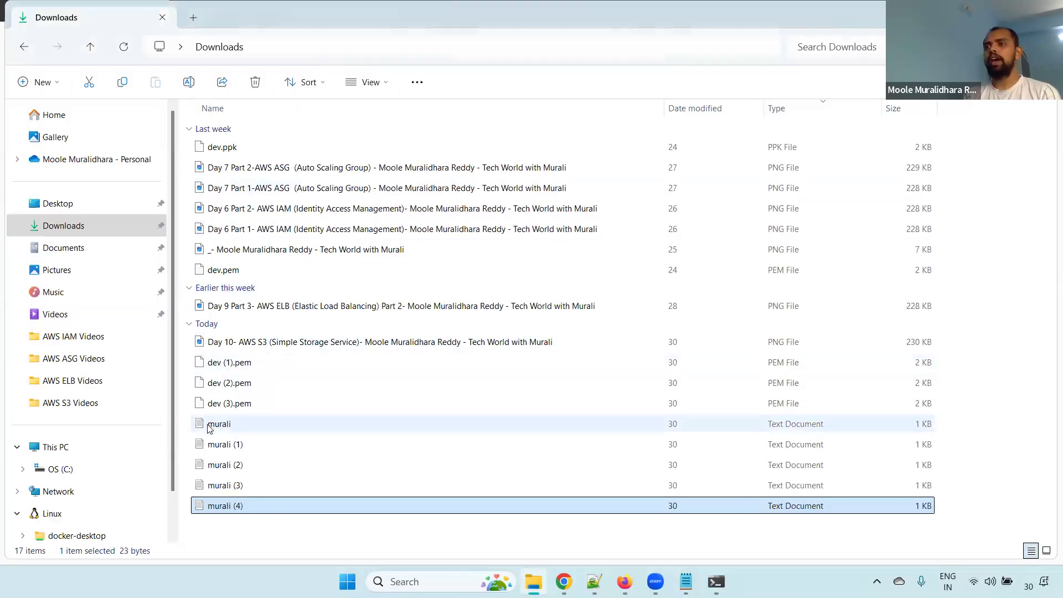
{"action": "key", "text": "alt+Tab"}
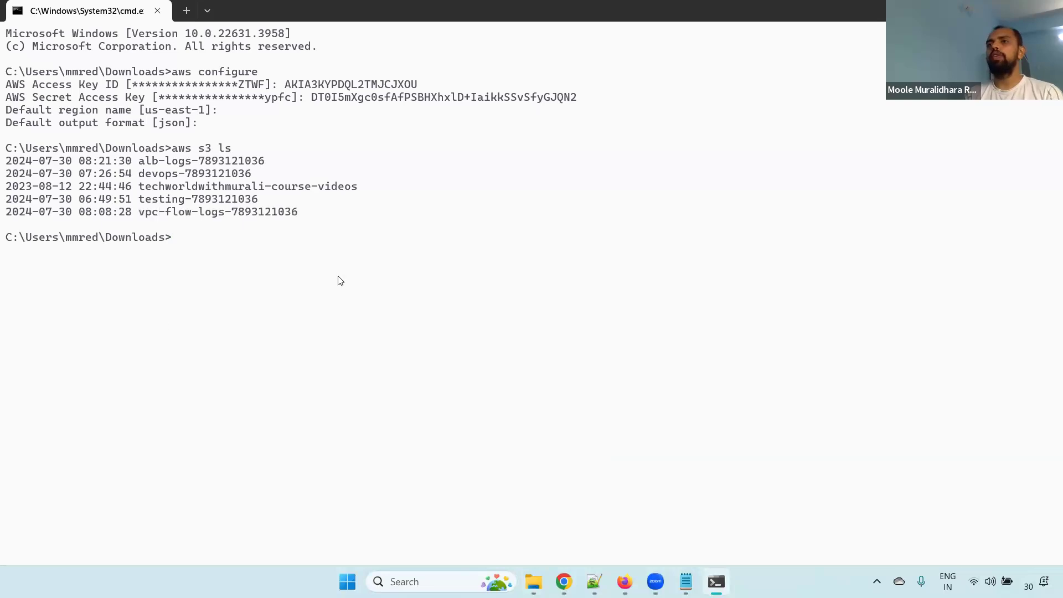
Enlarge the terminal text and begin the upload command aws s3 cp murali.txt s3:// without running it
{"action": "scroll", "coordinate": [340, 281], "scroll_direction": "up", "scroll_amount": 4}
{"action": "type", "text": "aws s3 cp"}
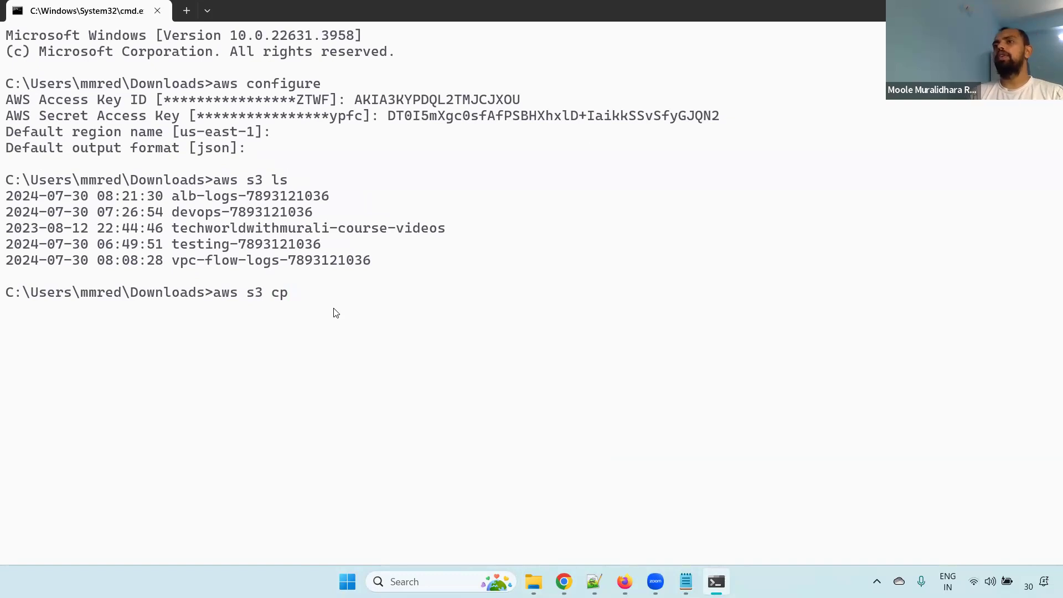
{"action": "type", "text": "m"}
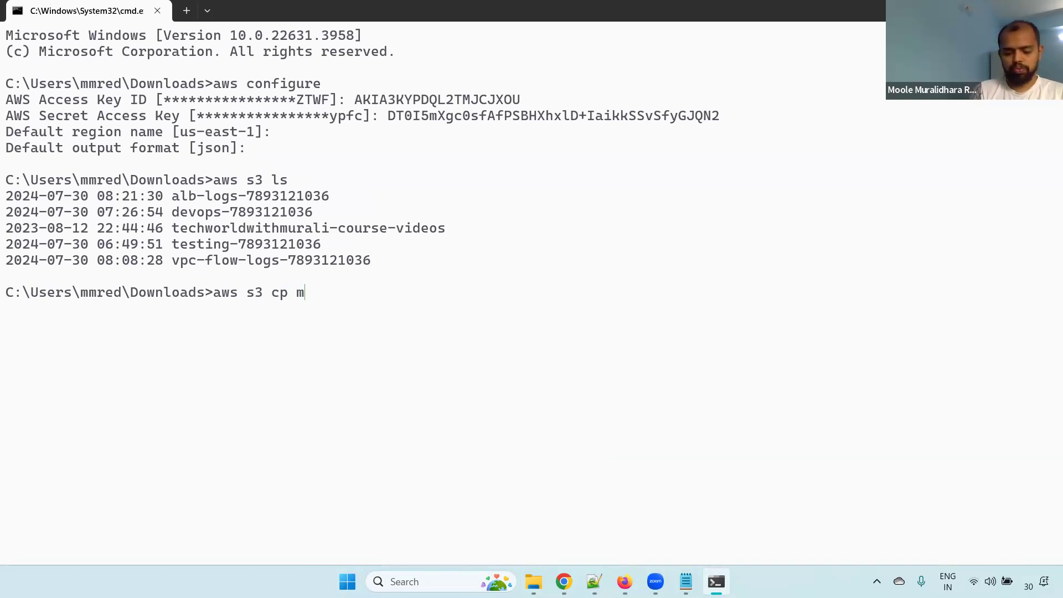
{"action": "type", "text": "urali.txxt"}
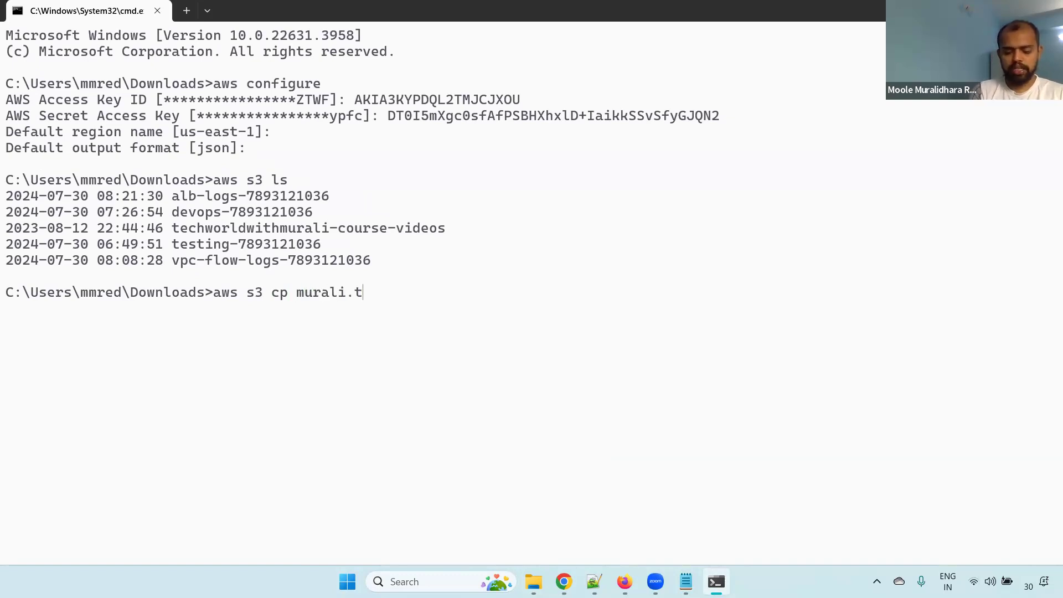
{"action": "key", "text": "BackSpace"}
{"action": "type", "text": "xt"}
{"action": "key", "text": "BackSpace"}
{"action": "key", "text": "BackSpace"}
{"action": "key", "text": "BackSpace"}
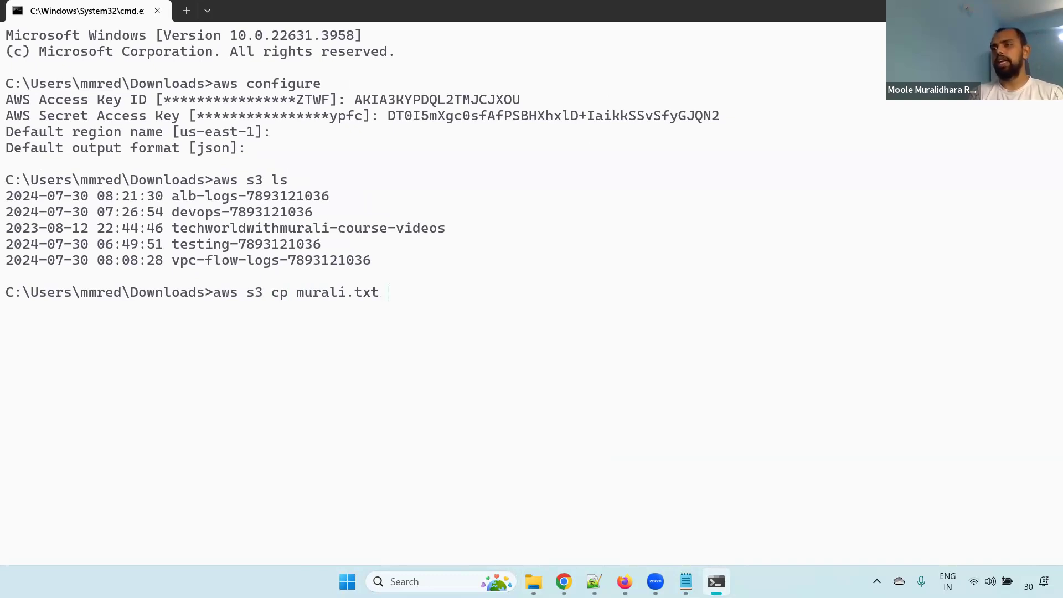
{"action": "type", "text": "xt s3://"}
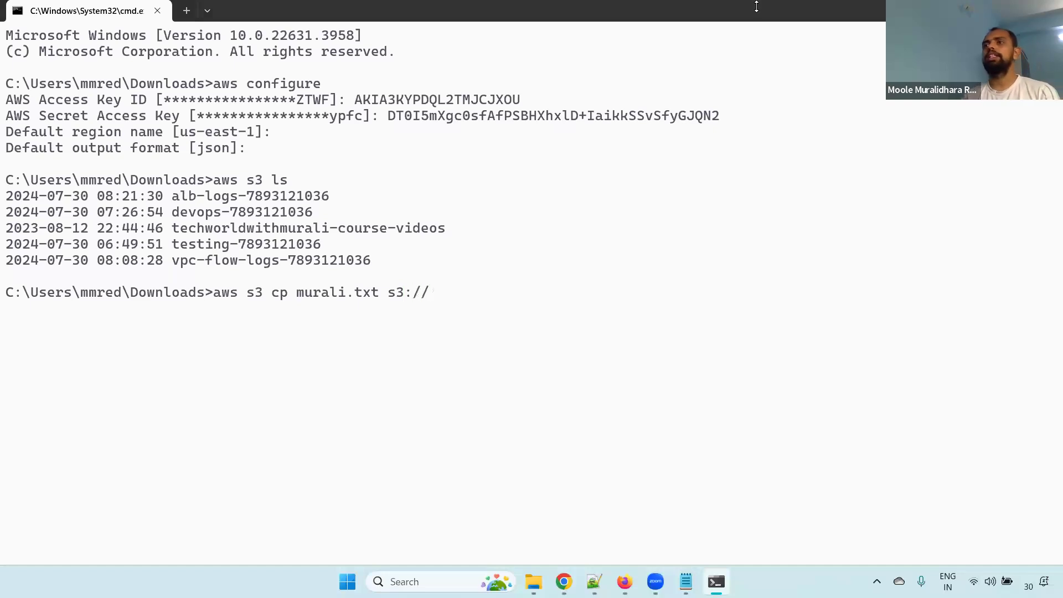
Switch to the S3 console in Chrome and copy the ARN of the vpc-flow-logs bucket from the bucket list
{"action": "left_click", "coordinate": [983, 10]}
{"action": "left_click", "coordinate": [565, 582]}
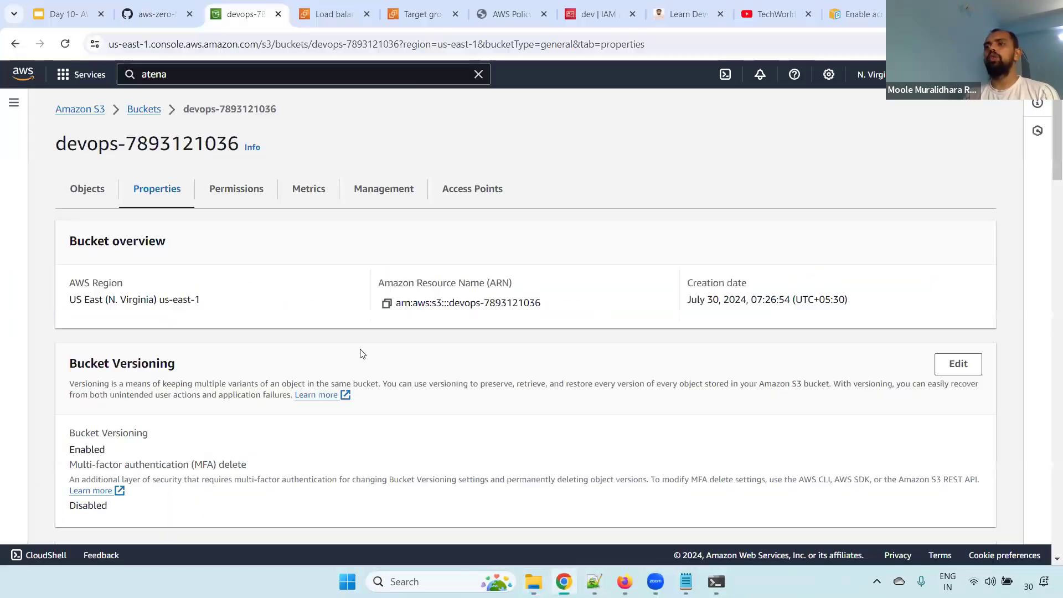
{"action": "left_click", "coordinate": [100, 191]}
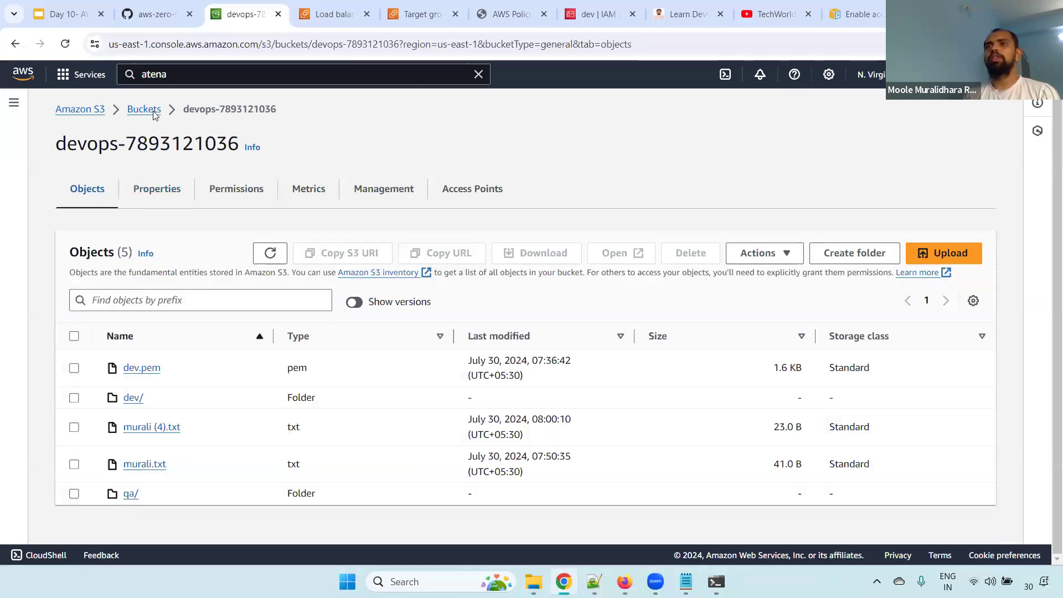
{"action": "left_click", "coordinate": [155, 112]}
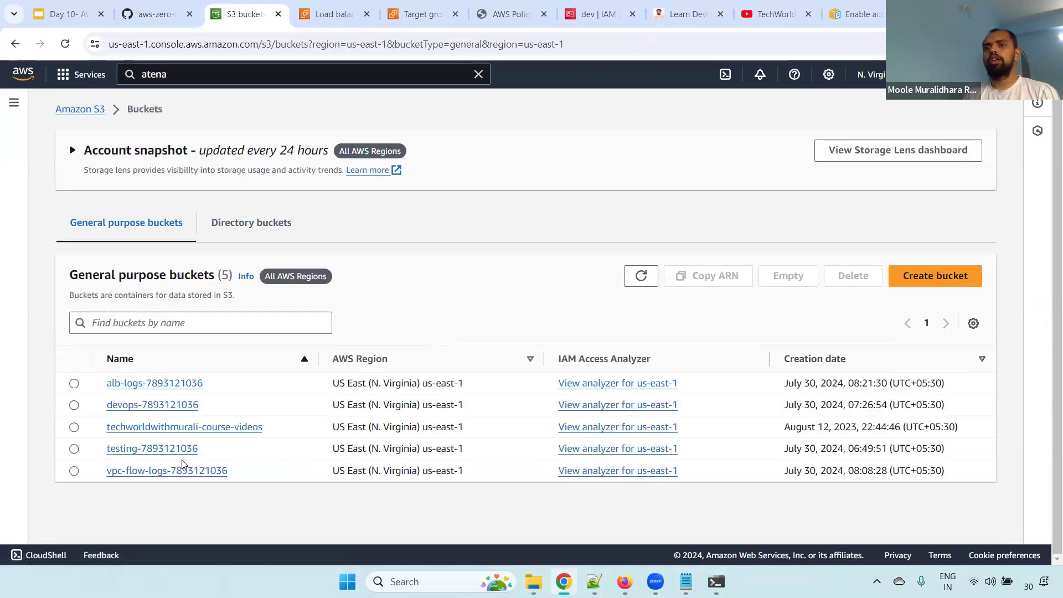
{"action": "left_click", "coordinate": [73, 471]}
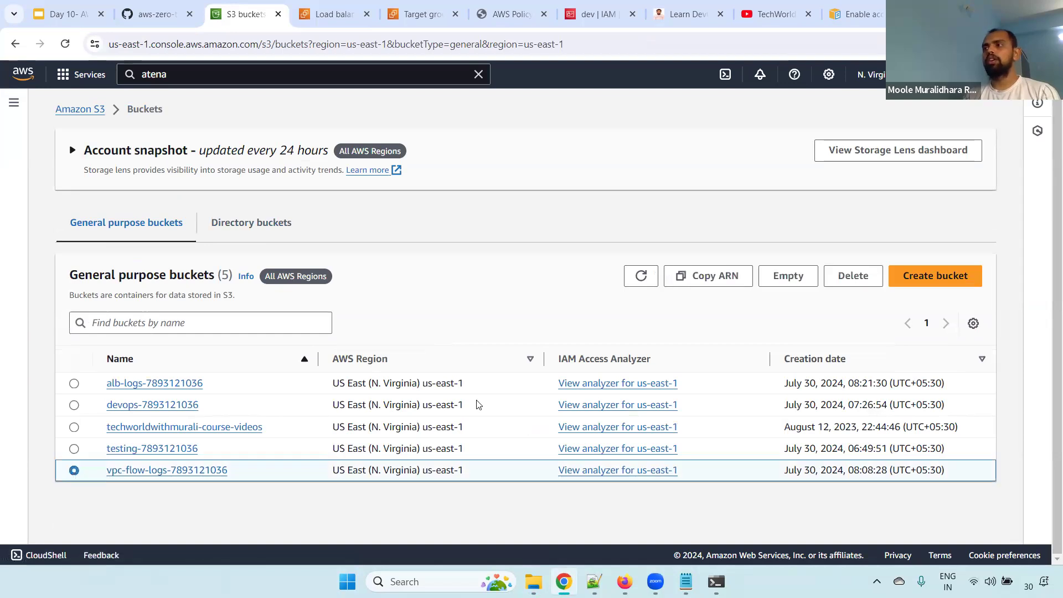
{"action": "left_click", "coordinate": [716, 277]}
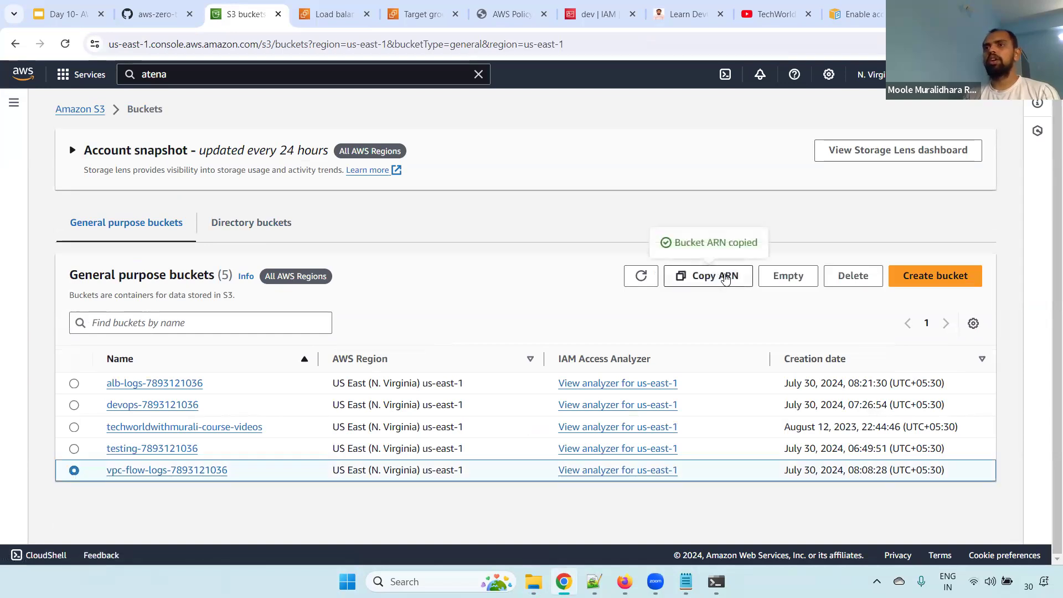
Paste the bucket ARN on a new line in the Notepad++ notes and copy only its bucket name
{"action": "key", "text": "alt+Tab"}
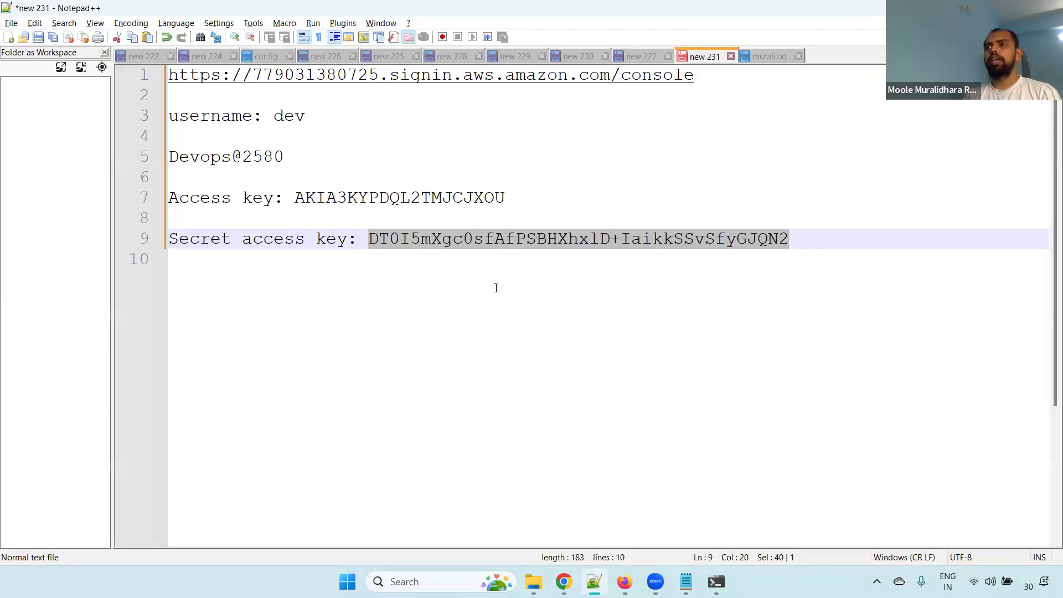
{"action": "left_click", "coordinate": [497, 287]}
{"action": "key", "text": "Return"}
{"action": "key", "text": "ctrl+v"}
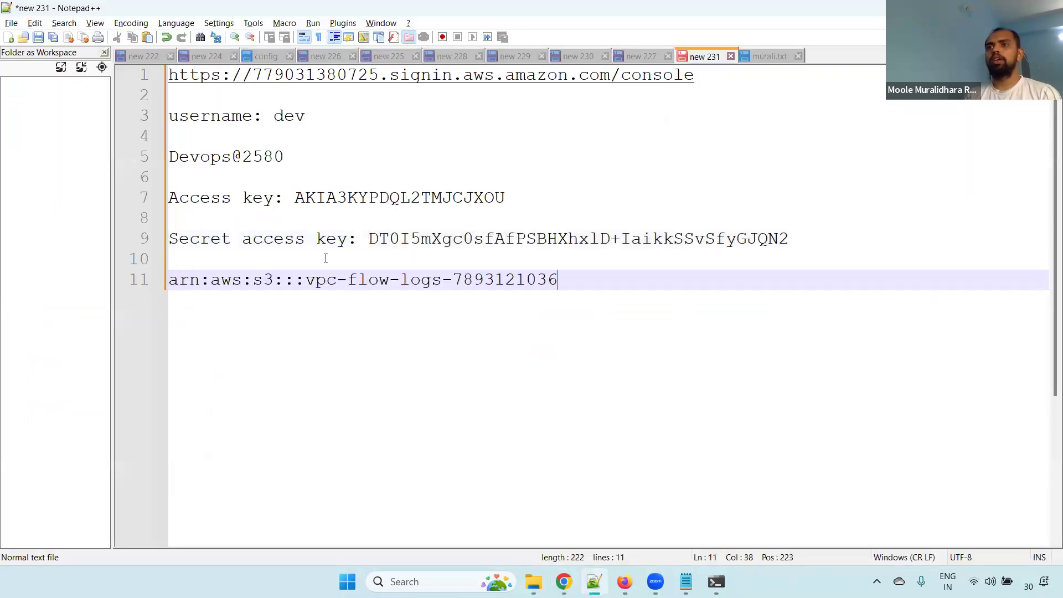
{"action": "left_click_drag", "start_coordinate": [308, 279], "coordinate": [564, 278]}
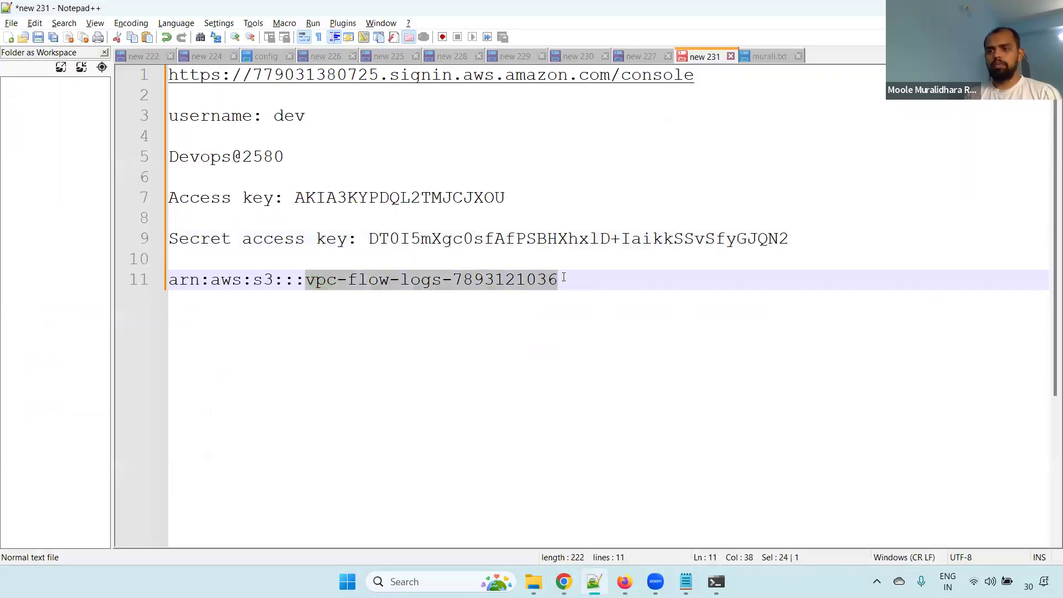
Return to the command prompt, complete the S3 path with the copied vpc-flow-logs bucket name and a trailing slash, and run the upload
{"action": "key", "text": "alt+Tab"}
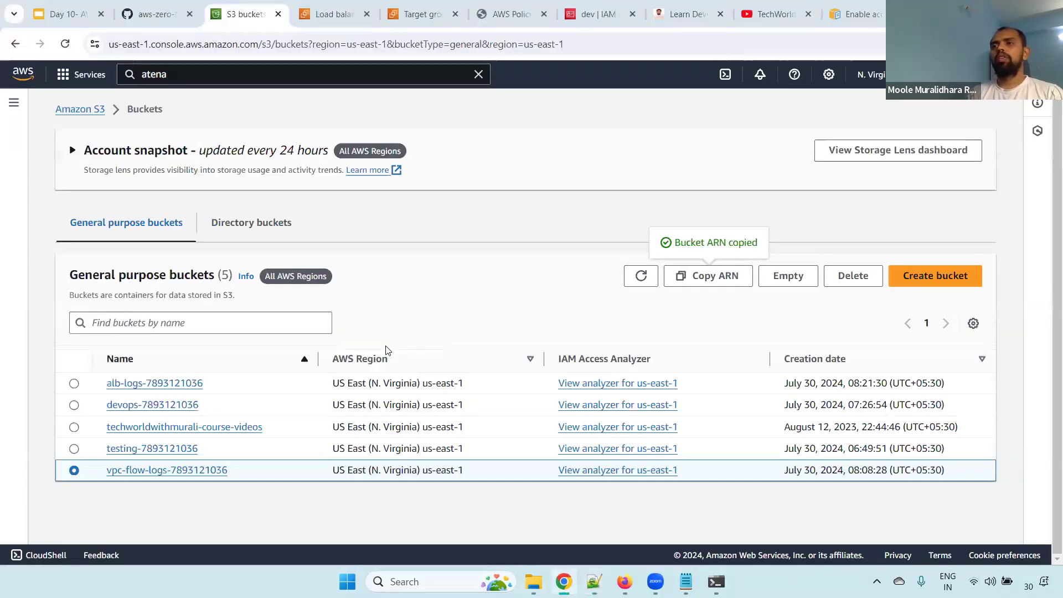
{"action": "key", "text": "alt+Tab"}
{"action": "left_click", "coordinate": [564, 582]}
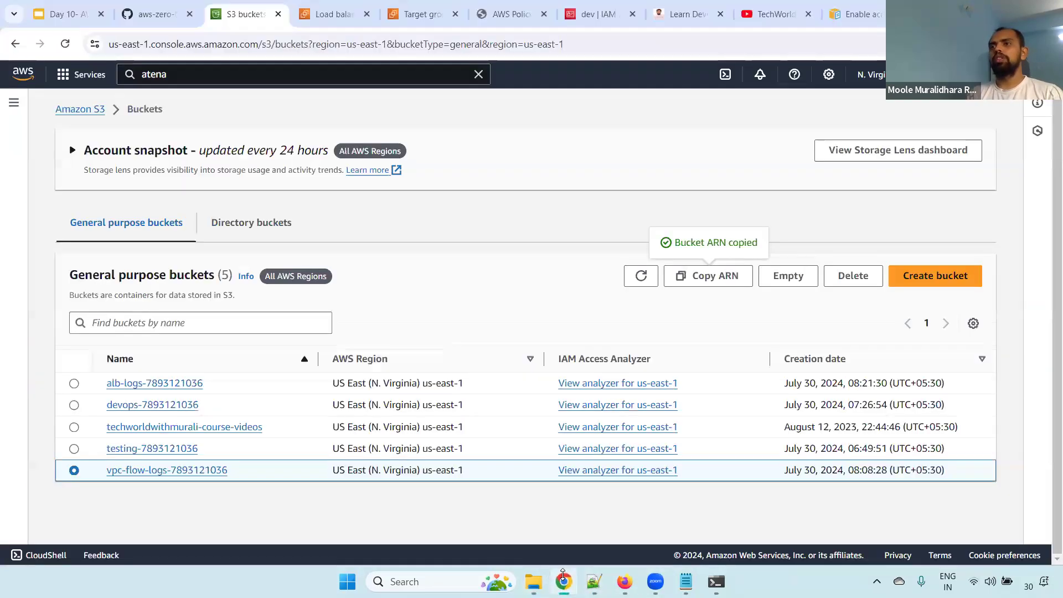
{"action": "left_click", "coordinate": [713, 581]}
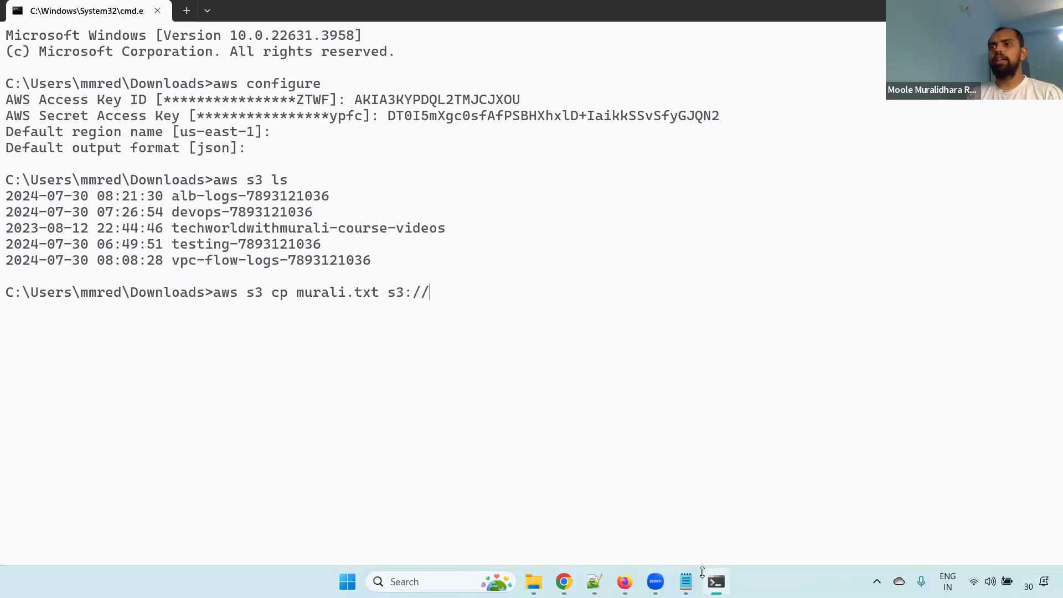
{"action": "key", "text": "ctrl+v"}
{"action": "type", "text": "/"}
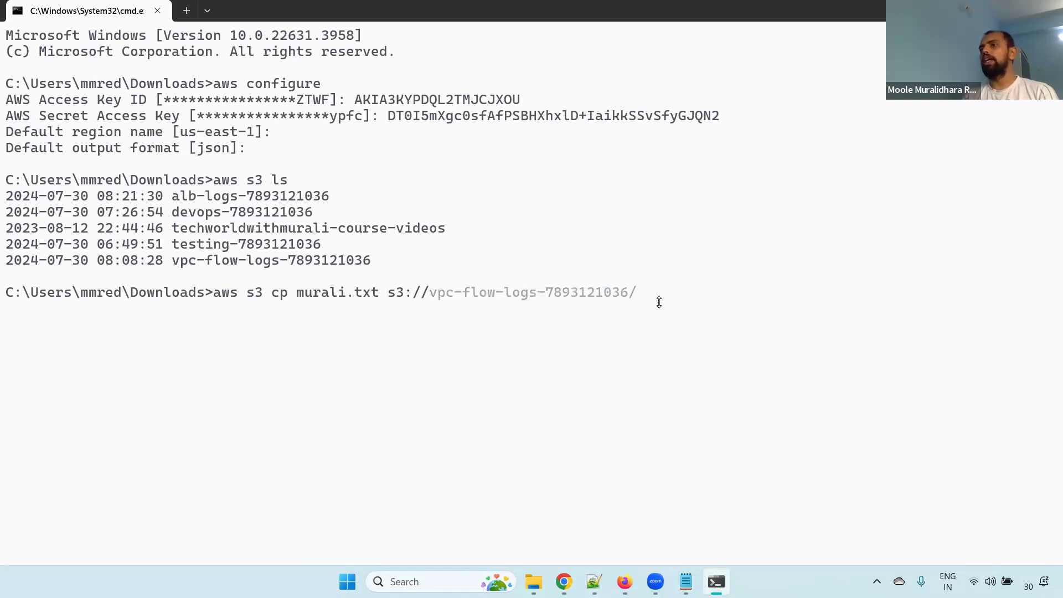
{"action": "type", "text": "dev/"}
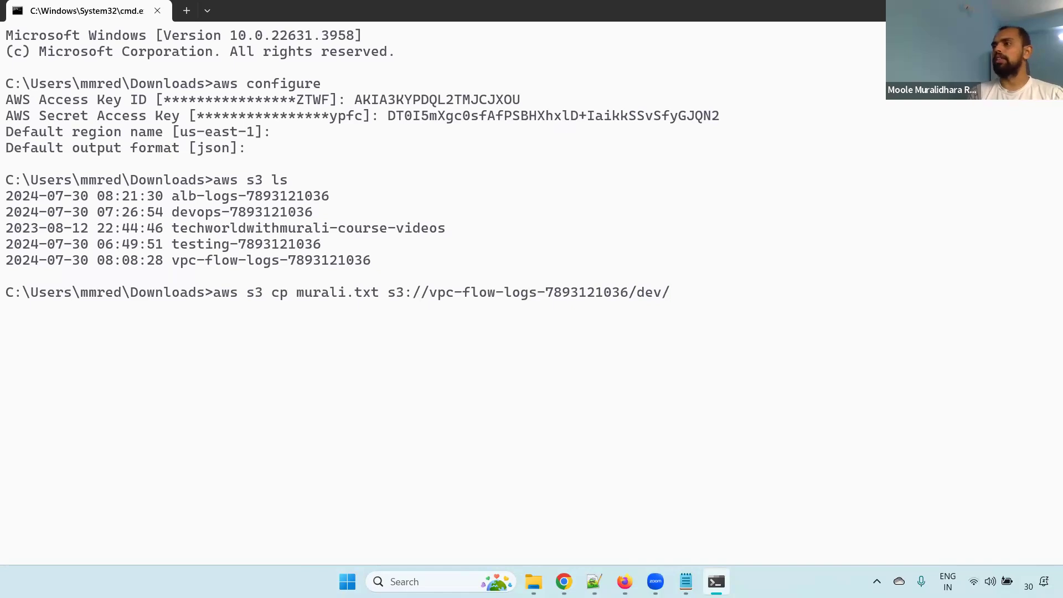
{"action": "key", "text": "BackSpace"}
{"action": "key", "text": "BackSpace"}
{"action": "key", "text": "BackSpace"}
{"action": "key", "text": "BackSpace"}
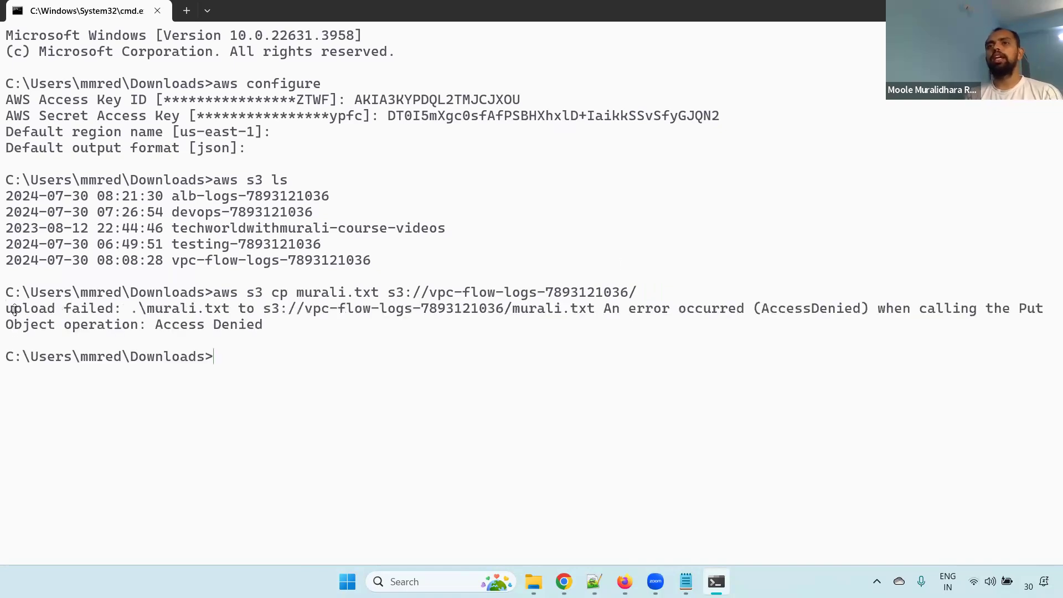
Examine the upload error message and compare it with the permissions policies attached to the dev user in IAM
{"action": "left_click_drag", "start_coordinate": [88, 306], "coordinate": [276, 324]}
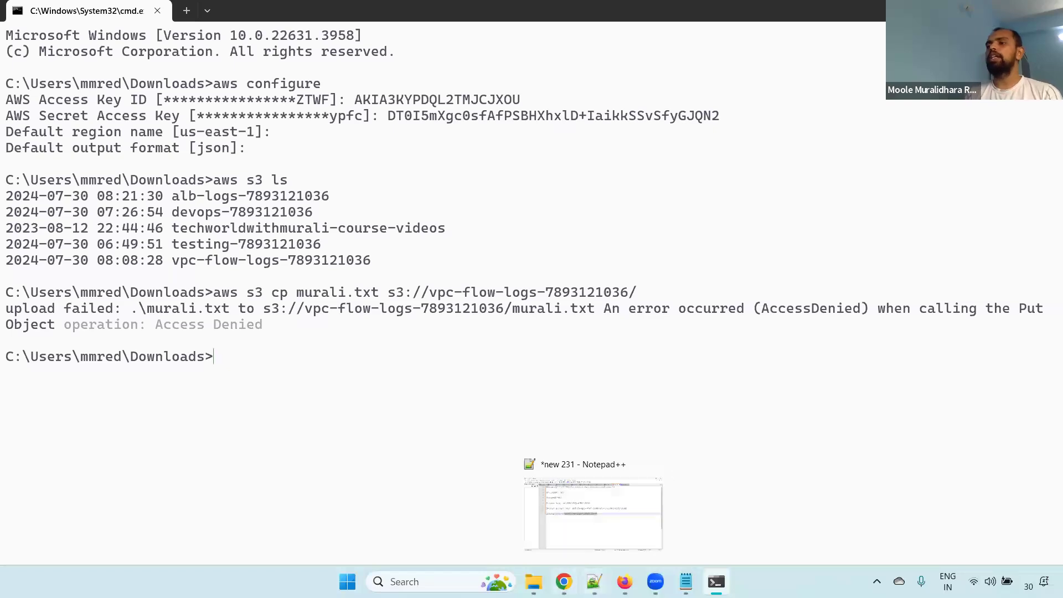
{"action": "left_click", "coordinate": [564, 582]}
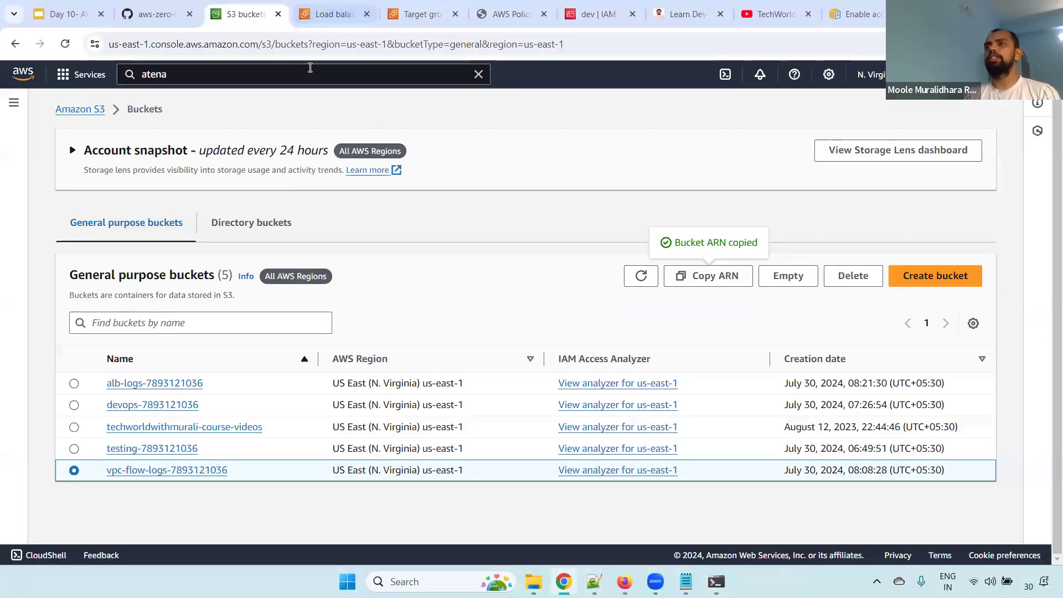
{"action": "left_click", "coordinate": [598, 14]}
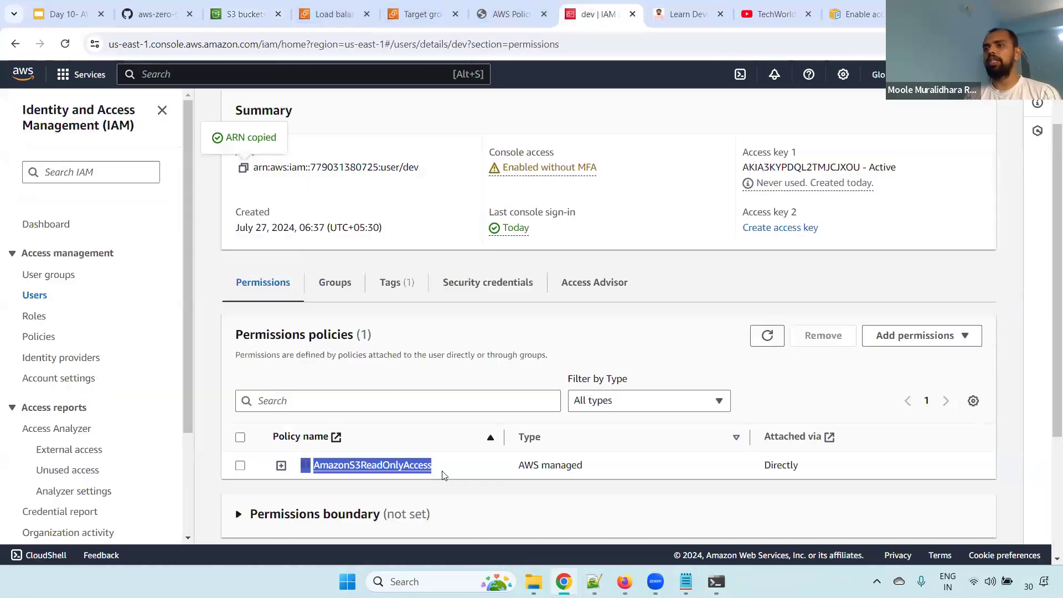
{"action": "left_click_drag", "start_coordinate": [431, 466], "coordinate": [320, 471]}
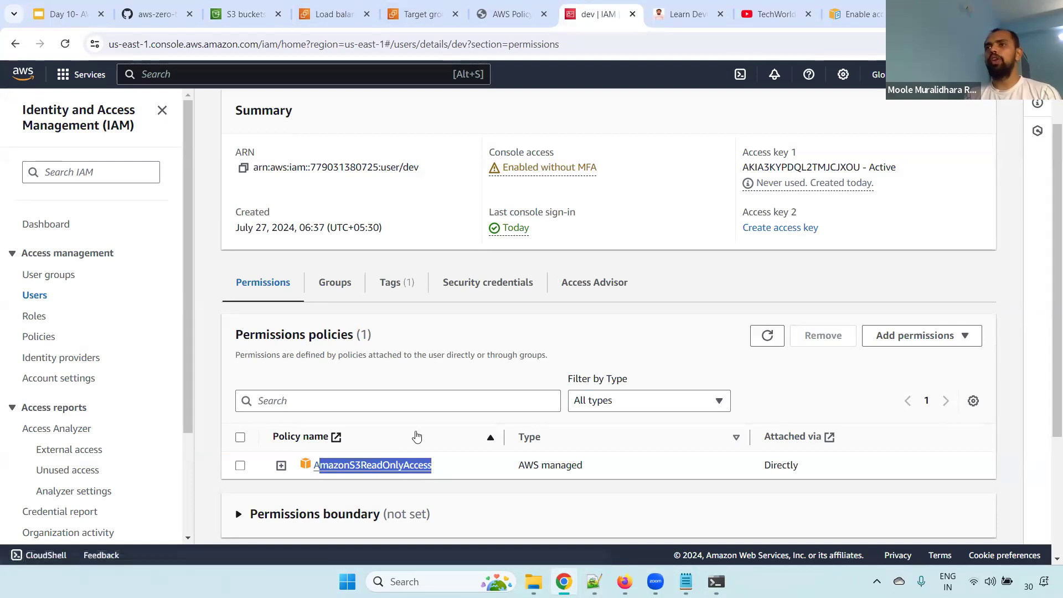
{"action": "key", "text": "alt+Tab"}
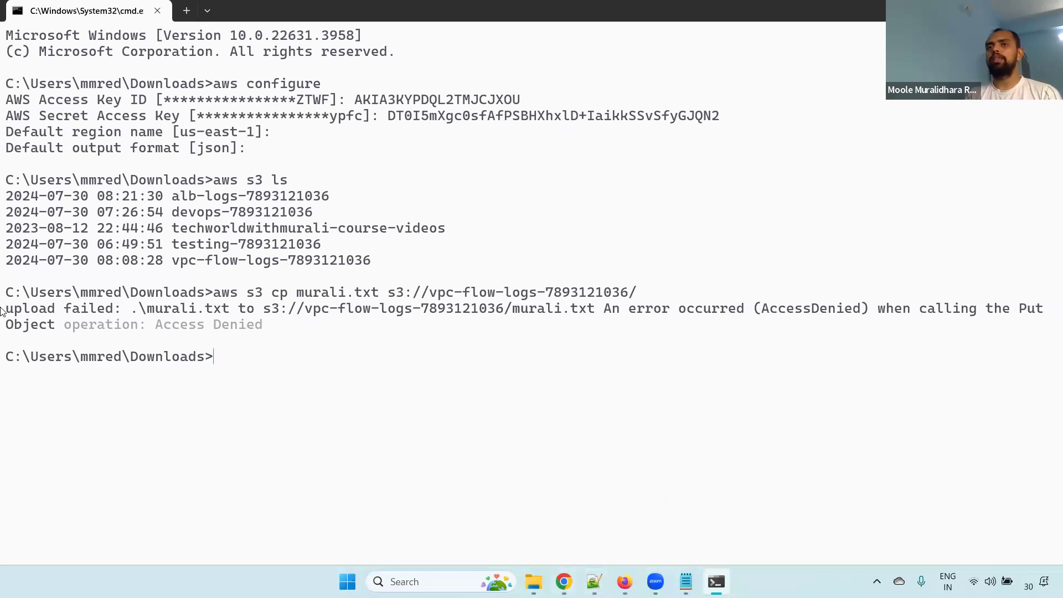
{"action": "key", "text": "alt+Tab"}
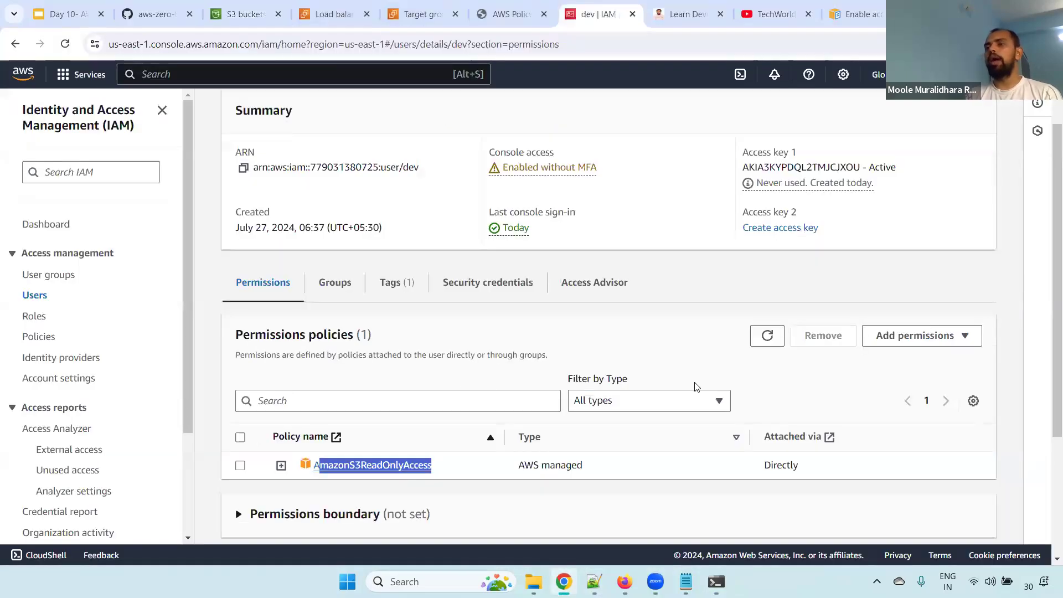
{"action": "scroll", "coordinate": [1049, 203], "scroll_direction": "up", "scroll_amount": 2}
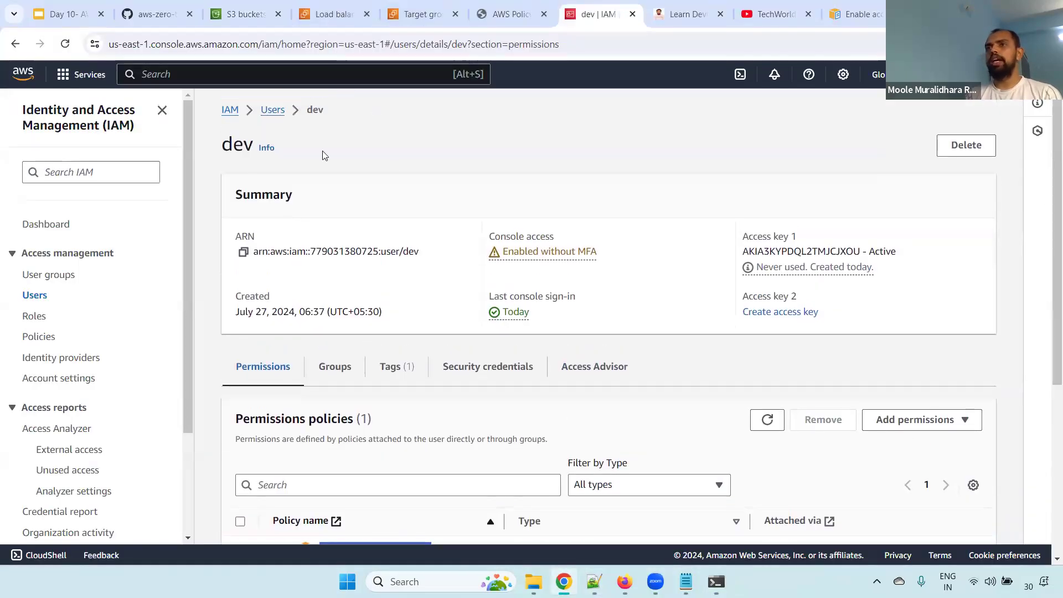
Attach the AmazonS3FullAccess policy directly to the dev user
{"action": "scroll", "coordinate": [941, 277], "scroll_direction": "down", "scroll_amount": 3}
{"action": "left_click", "coordinate": [945, 268]}
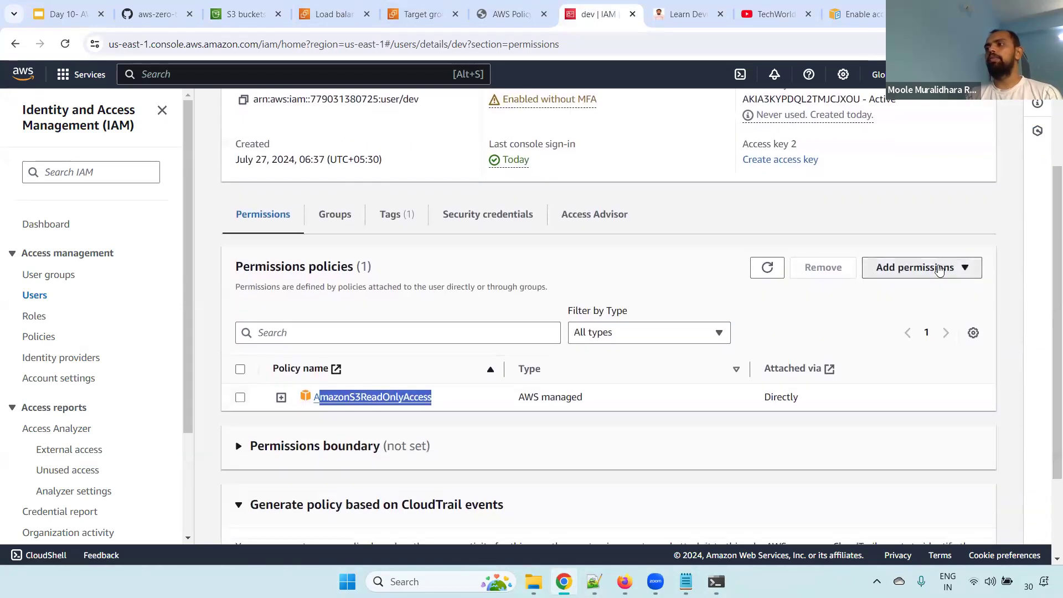
{"action": "left_click", "coordinate": [912, 290]}
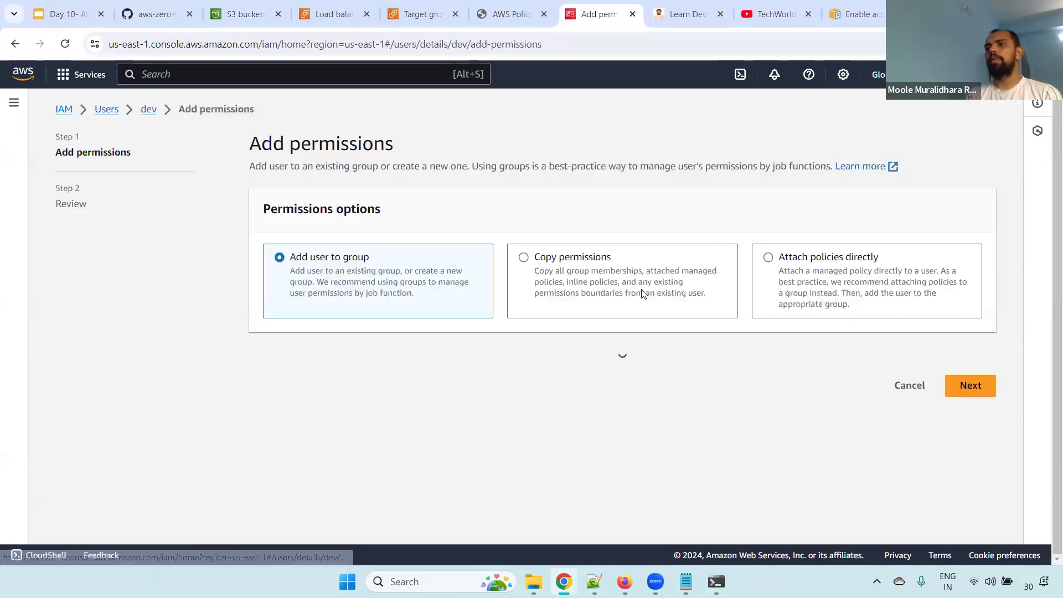
{"action": "left_click", "coordinate": [856, 257]}
{"action": "scroll", "coordinate": [1048, 236], "scroll_direction": "down", "scroll_amount": 1}
{"action": "scroll", "coordinate": [1049, 236], "scroll_direction": "down", "scroll_amount": 2}
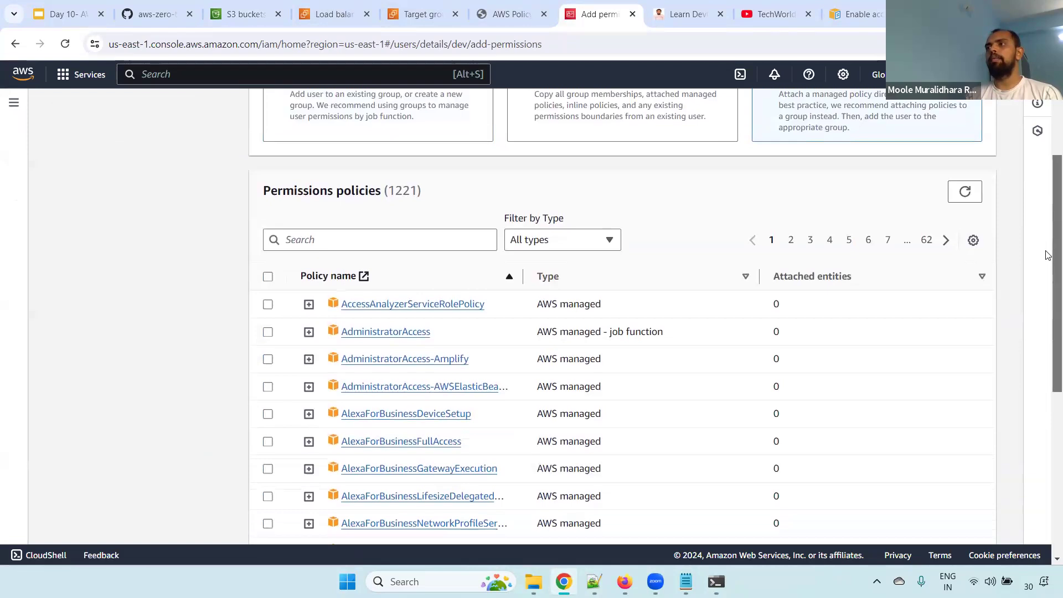
{"action": "left_click", "coordinate": [363, 236]}
{"action": "type", "text": "s3fu"}
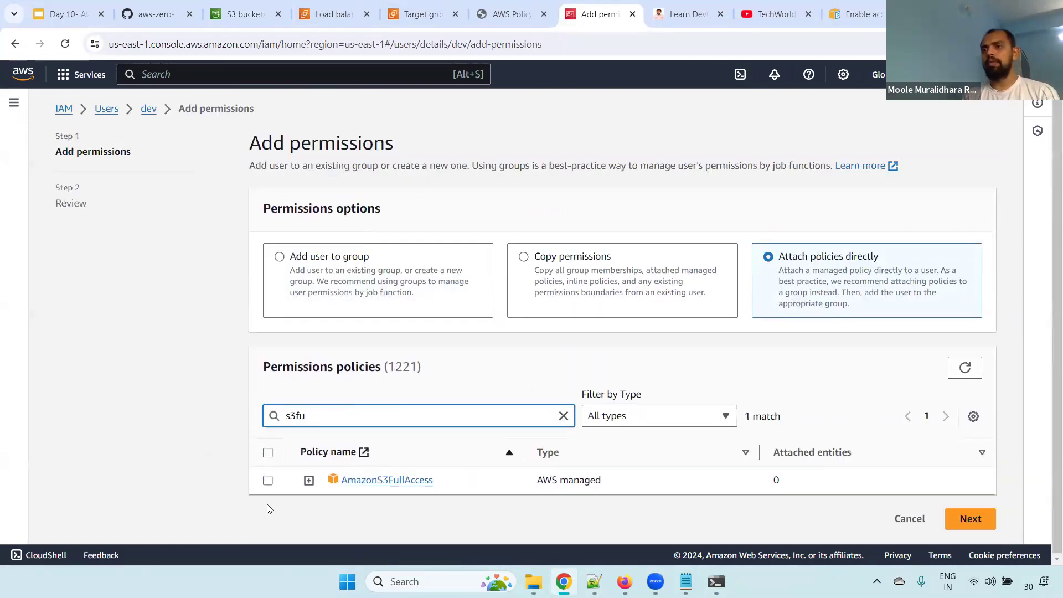
{"action": "left_click", "coordinate": [268, 481]}
{"action": "left_click", "coordinate": [971, 519]}
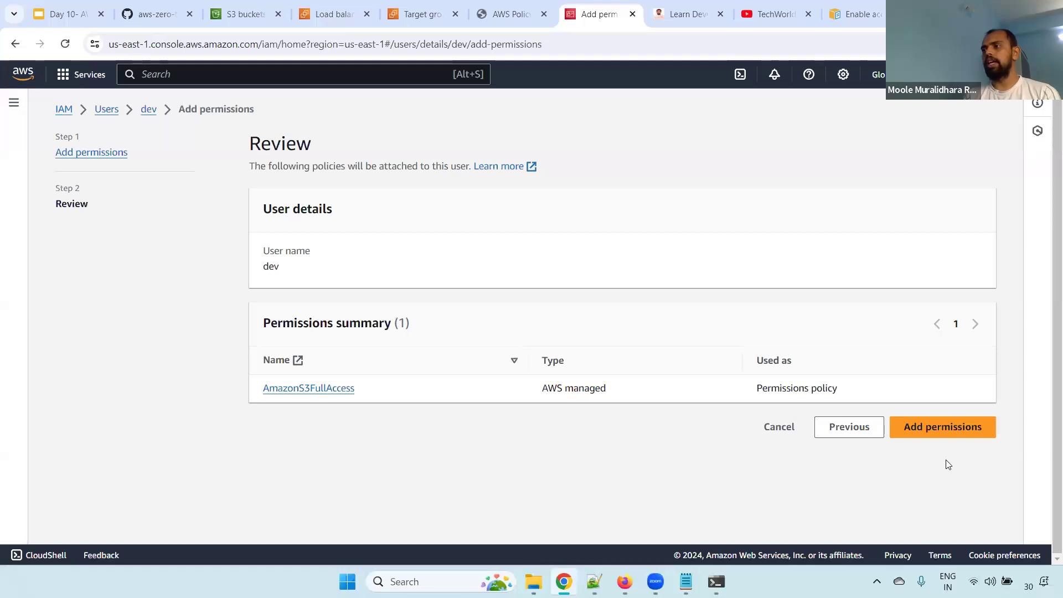
{"action": "left_click", "coordinate": [941, 429]}
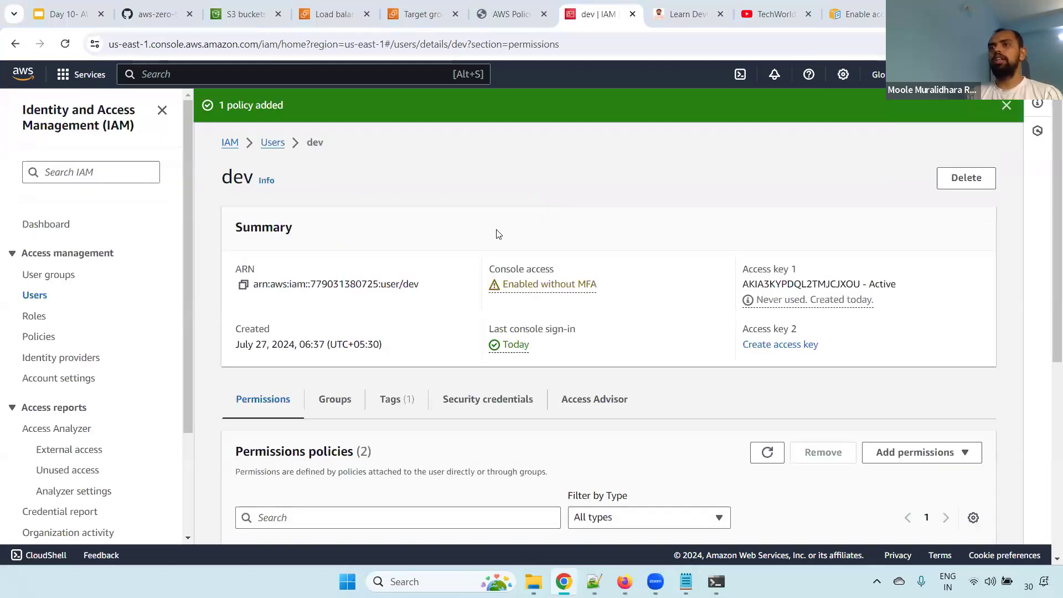
Rerun the upload of murali.txt to the vpc-flow-logs bucket in the command prompt and return to the browser
{"action": "key", "text": "alt+Tab"}
{"action": "key", "text": "Up"}
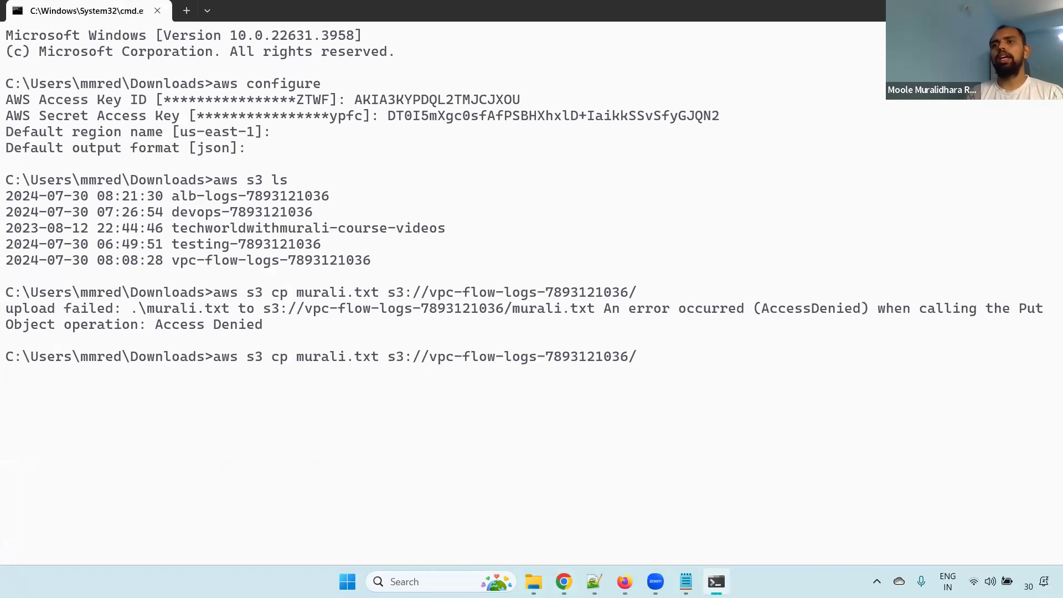
{"action": "key", "text": "Return"}
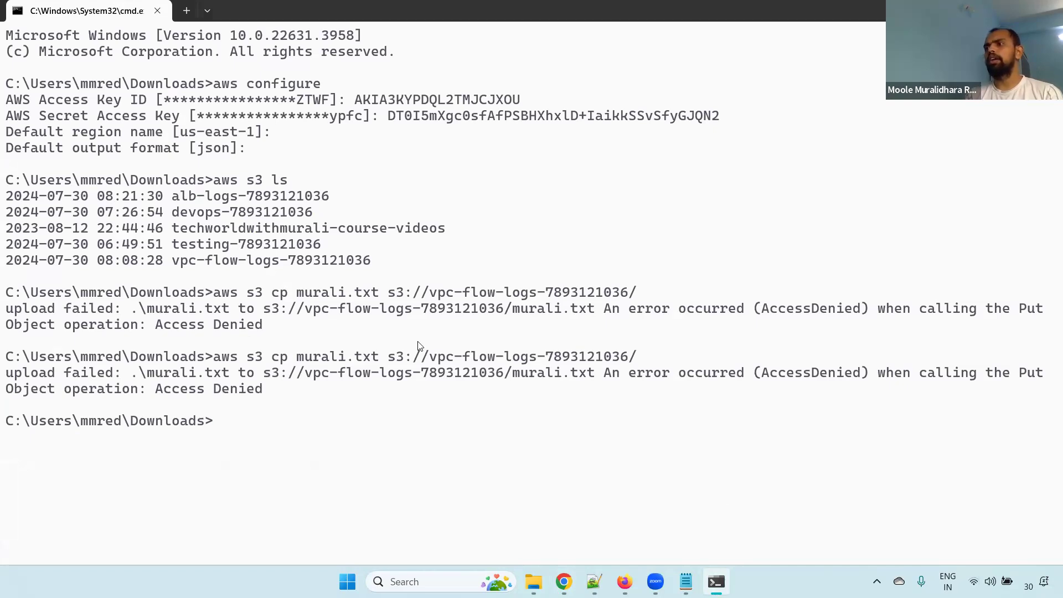
{"action": "key", "text": "alt+Tab"}
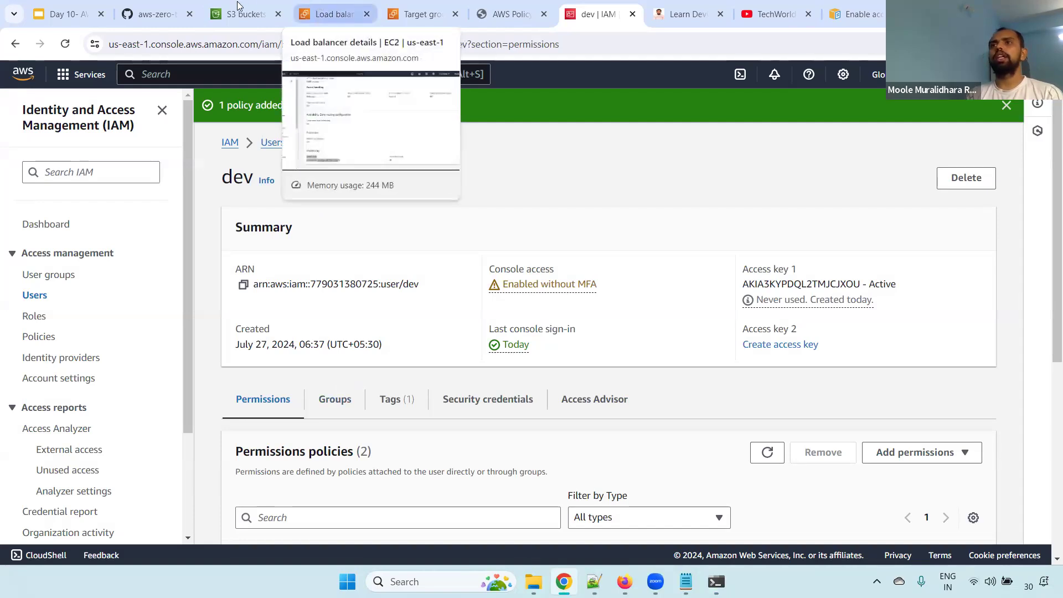
Open the vpc-flow-logs bucket from the S3 bucket list and examine the bucket policy statement in its permissions
{"action": "key", "text": "ctrl+3"}
{"action": "left_click", "coordinate": [180, 469]}
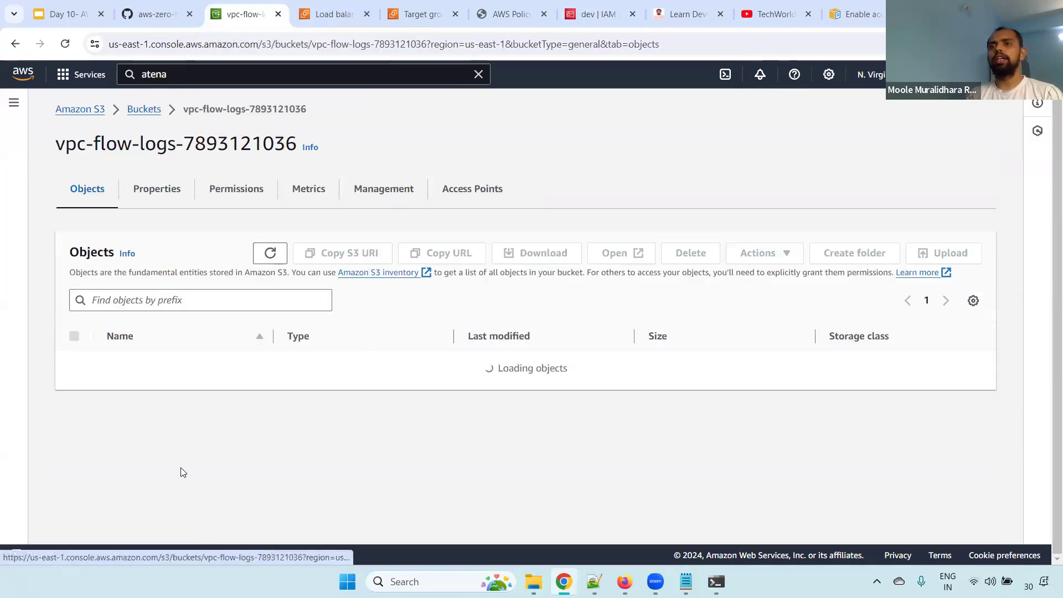
{"action": "left_click", "coordinate": [238, 190]}
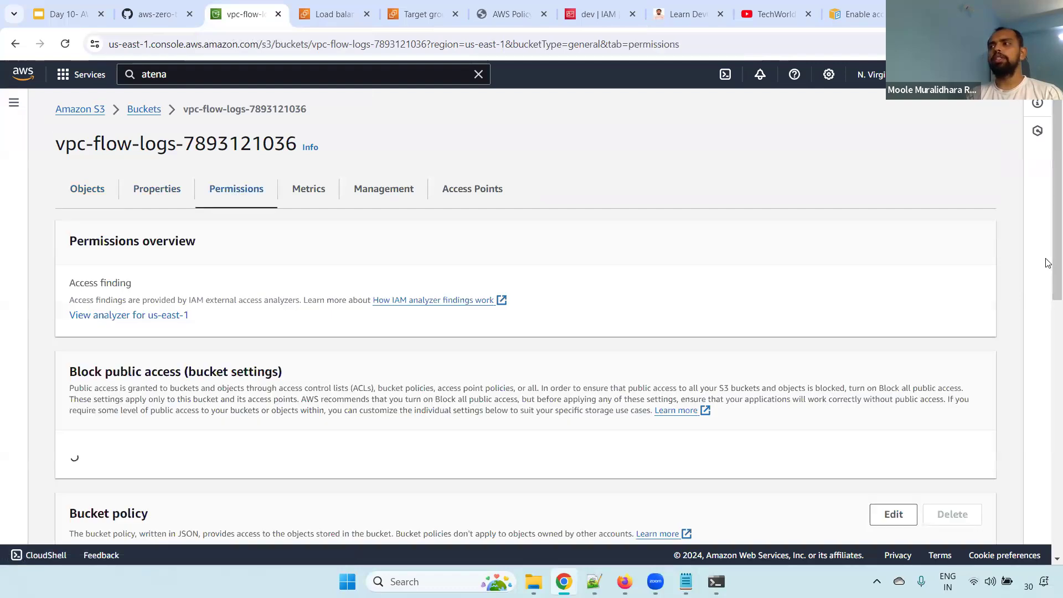
{"action": "scroll", "coordinate": [408, 357], "scroll_direction": "down", "scroll_amount": 8}
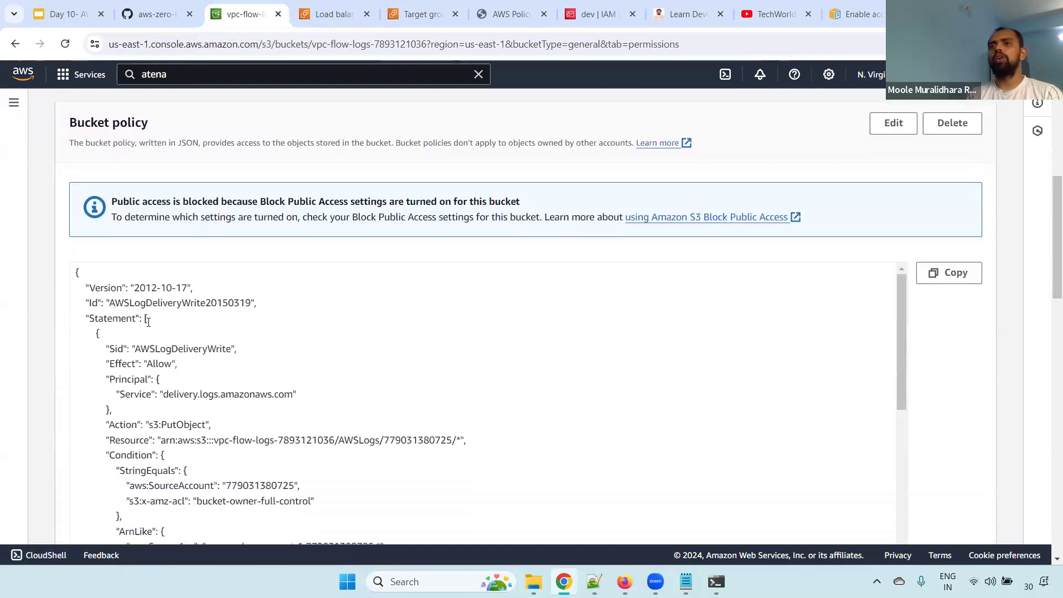
{"action": "left_click_drag", "start_coordinate": [148, 321], "coordinate": [189, 394]}
{"action": "scroll", "coordinate": [1048, 279], "scroll_direction": "down", "scroll_amount": 2}
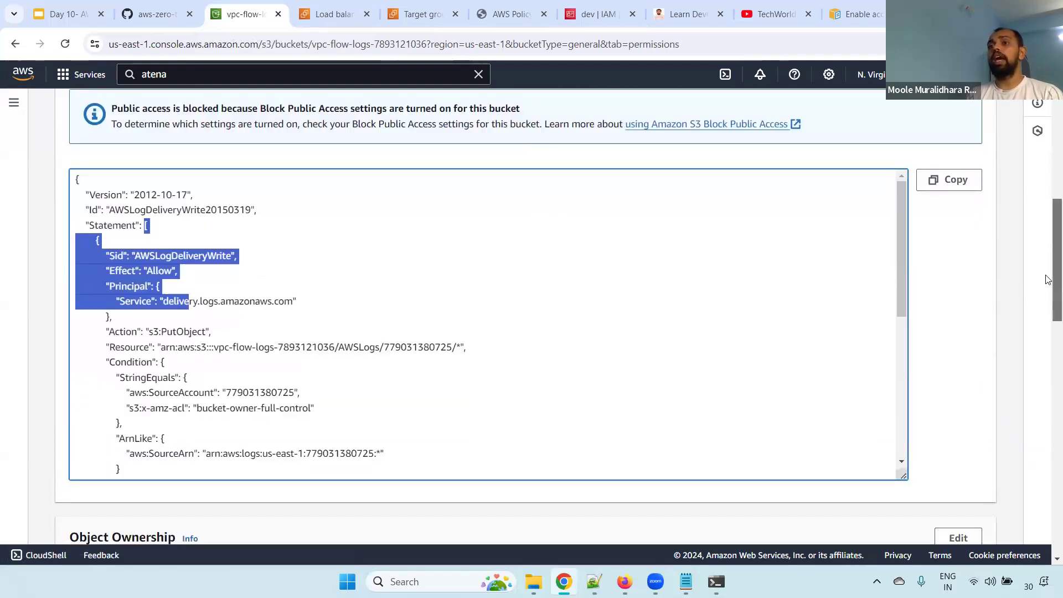
{"action": "left_click_drag", "start_coordinate": [1048, 280], "coordinate": [1048, 288]}
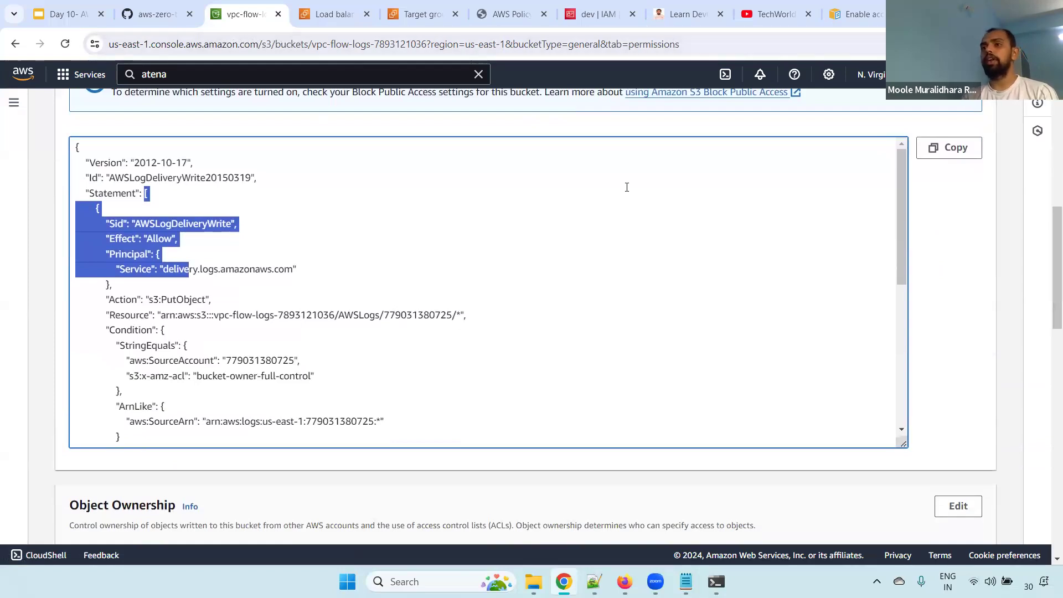
{"action": "scroll", "coordinate": [1049, 238], "scroll_direction": "up", "scroll_amount": 2}
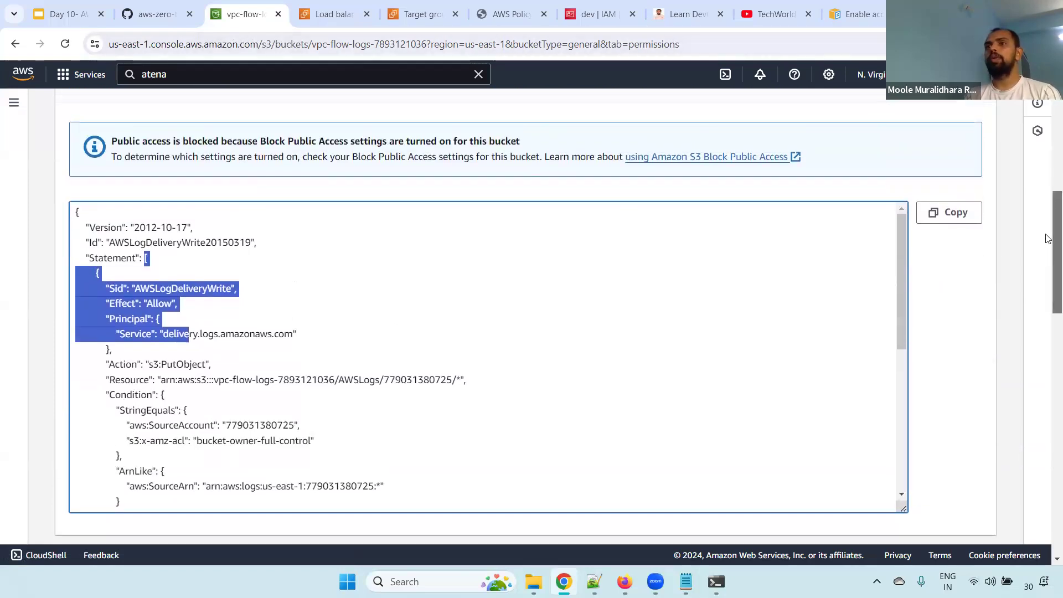
{"action": "scroll", "coordinate": [1049, 238], "scroll_direction": "up", "scroll_amount": 1}
{"action": "left_click", "coordinate": [621, 232]}
{"action": "left_click_drag", "start_coordinate": [83, 245], "coordinate": [135, 413]}
{"action": "scroll", "coordinate": [1050, 224], "scroll_direction": "up", "scroll_amount": 2}
{"action": "left_click", "coordinate": [892, 229]}
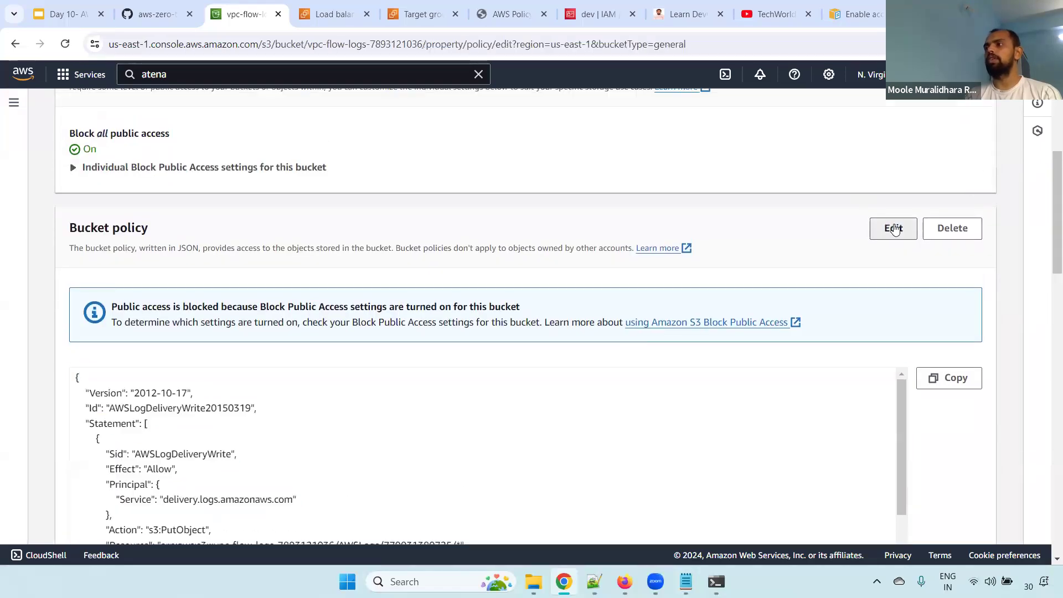
{"action": "scroll", "coordinate": [1048, 326], "scroll_direction": "down", "scroll_amount": 1}
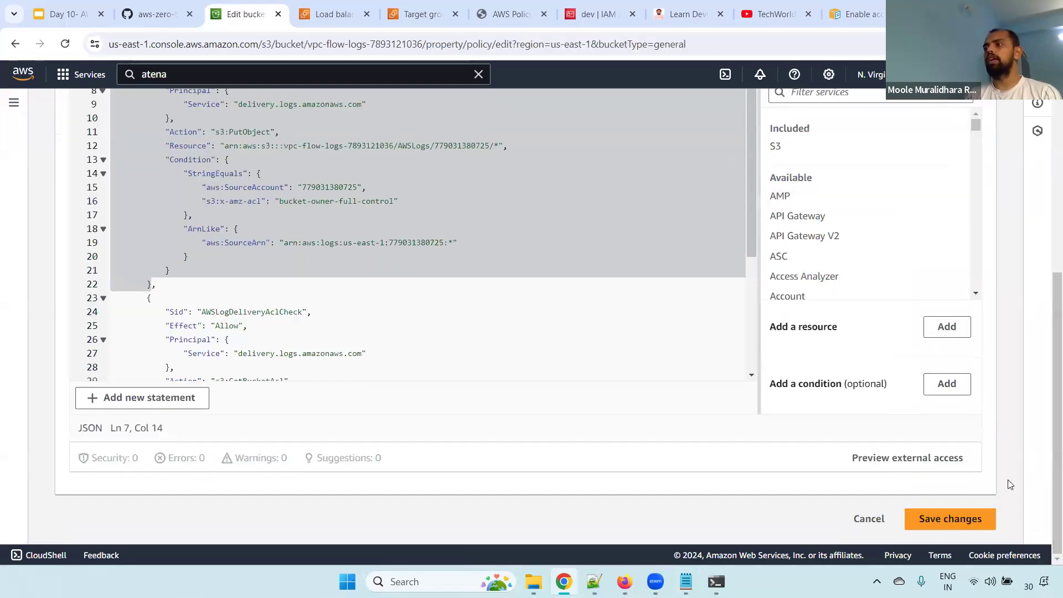
{"action": "left_click", "coordinate": [869, 519]}
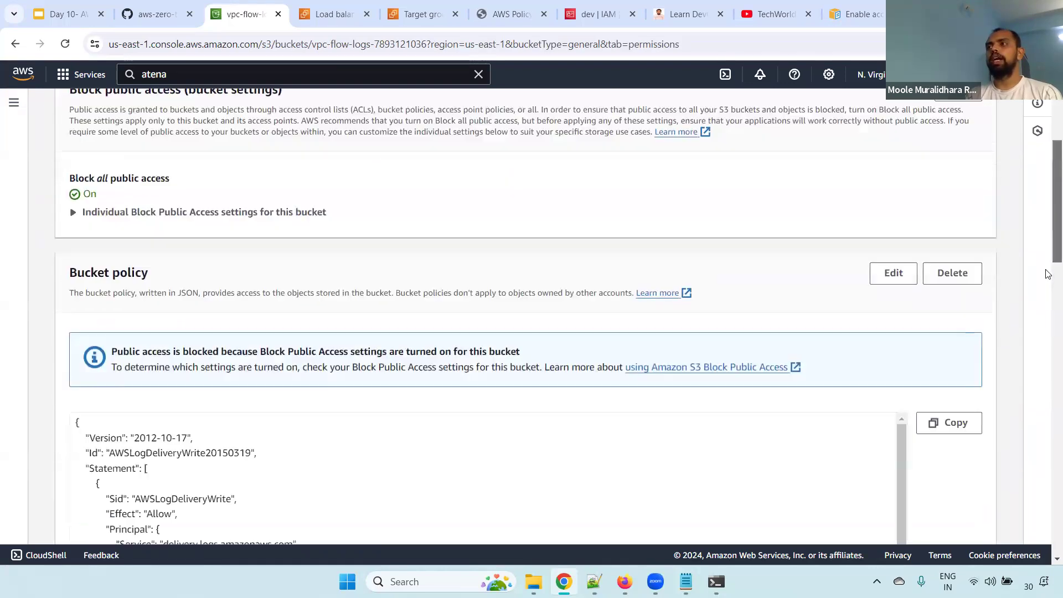
Delete the vpc-flow-logs bucket policy, entering "delete" as the confirmation text
{"action": "scroll", "coordinate": [968, 266], "scroll_direction": "down", "scroll_amount": 2}
{"action": "left_click", "coordinate": [952, 151]}
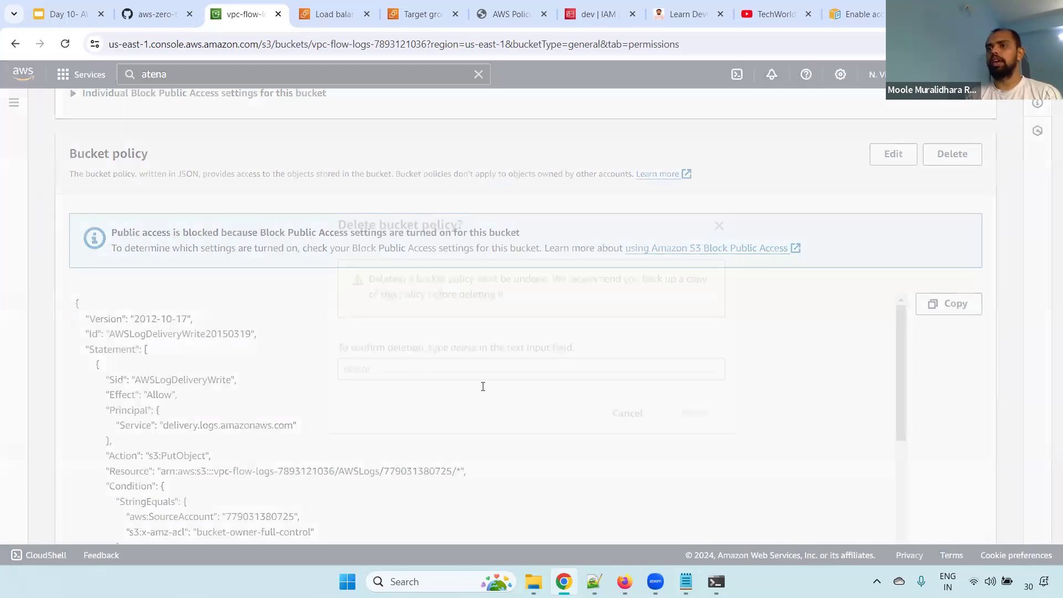
{"action": "left_click", "coordinate": [422, 367]}
{"action": "type", "text": "delete"}
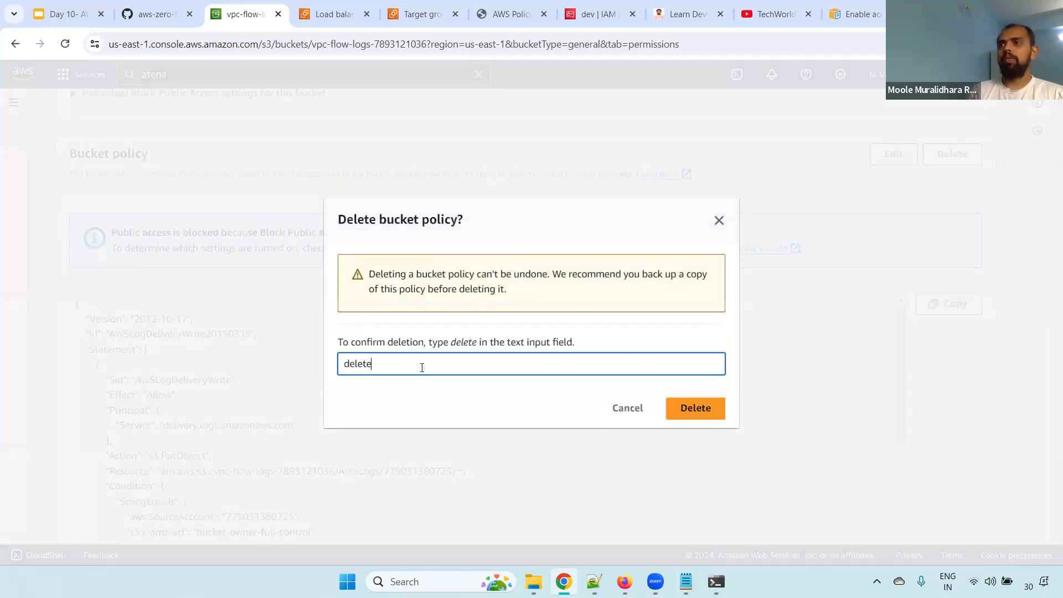
{"action": "left_click", "coordinate": [704, 408]}
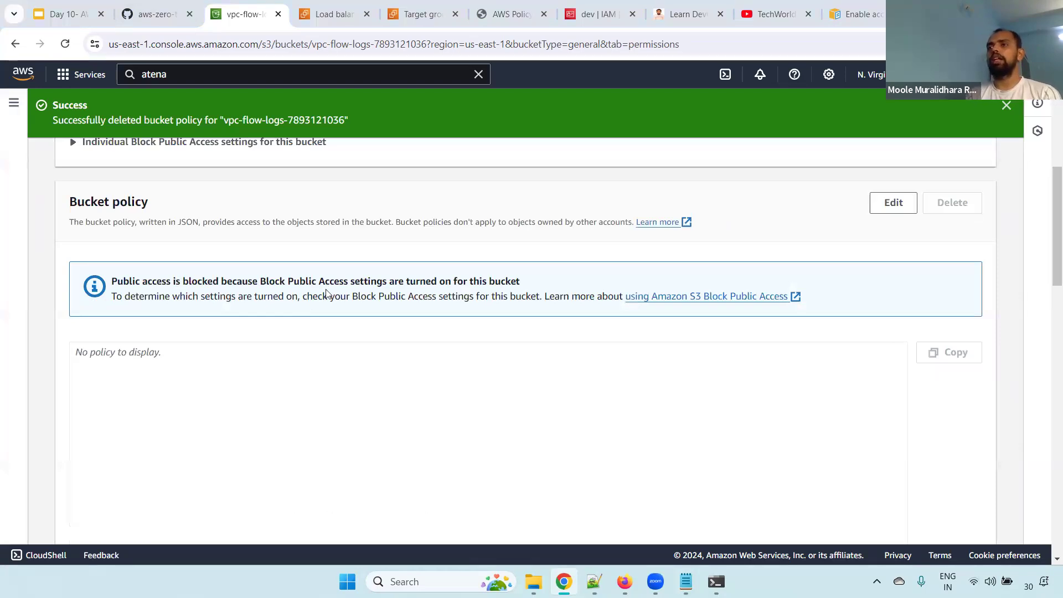
Switch to the command prompt, rerun the upload of murali.txt to the vpc-flow-logs bucket and check the output
{"action": "key", "text": "alt+Tab"}
{"action": "key", "text": "Up"}
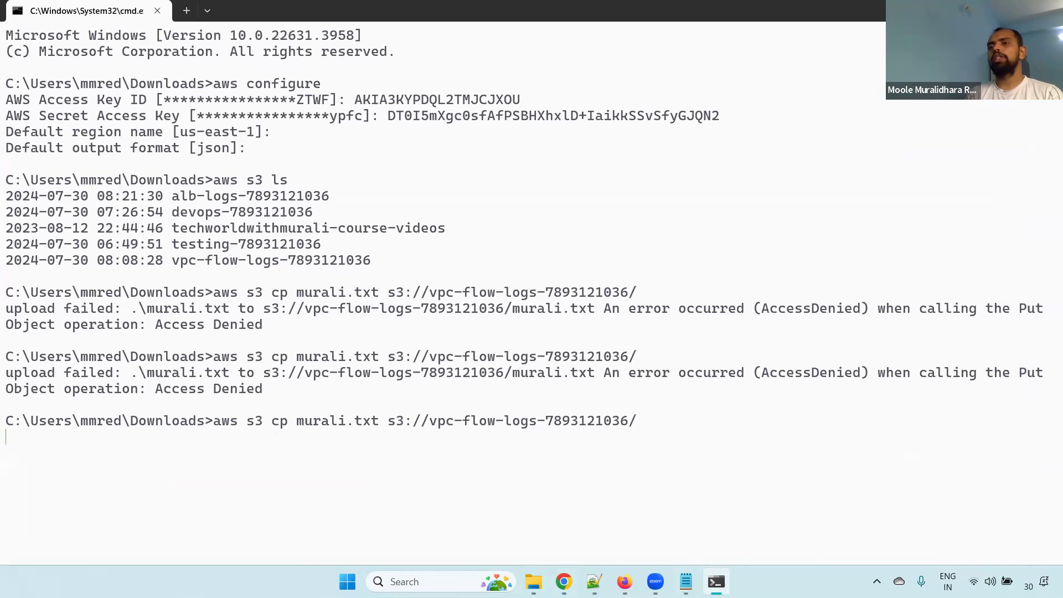
{"action": "left_click_drag", "start_coordinate": [15, 445], "coordinate": [557, 452]}
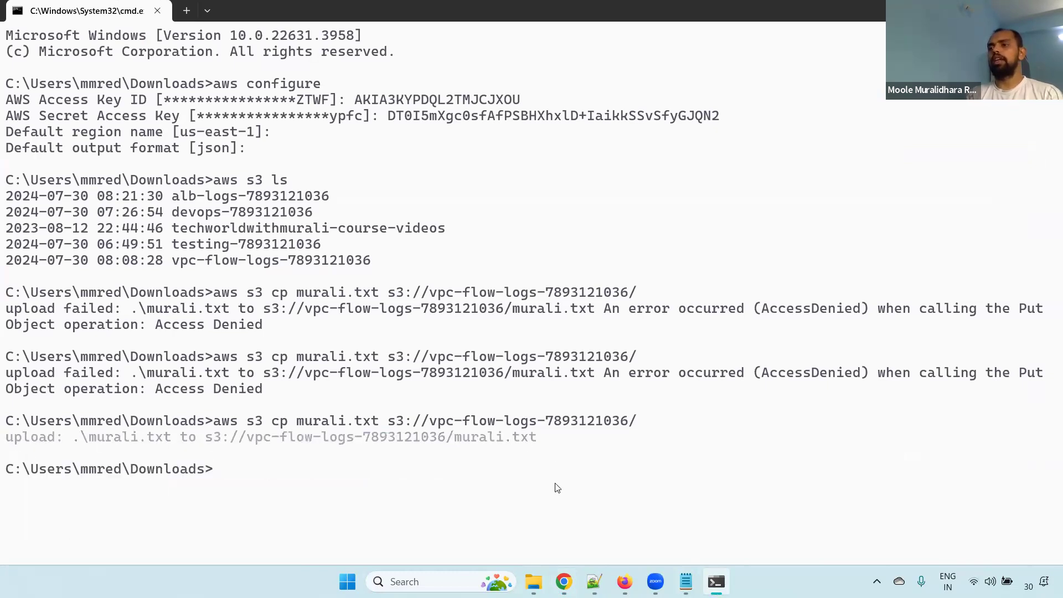
Return to the browser, refresh the vpc-flow-logs bucket's object list and check the murali.txt entry and its storage class
{"action": "left_click", "coordinate": [564, 581]}
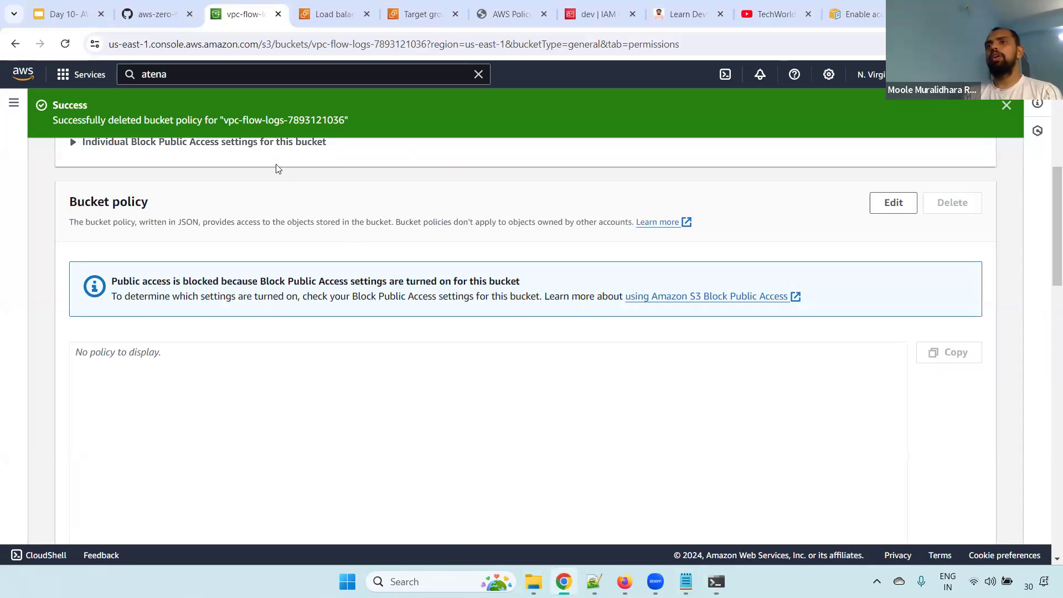
{"action": "scroll", "coordinate": [221, 144], "scroll_direction": "up", "scroll_amount": 7}
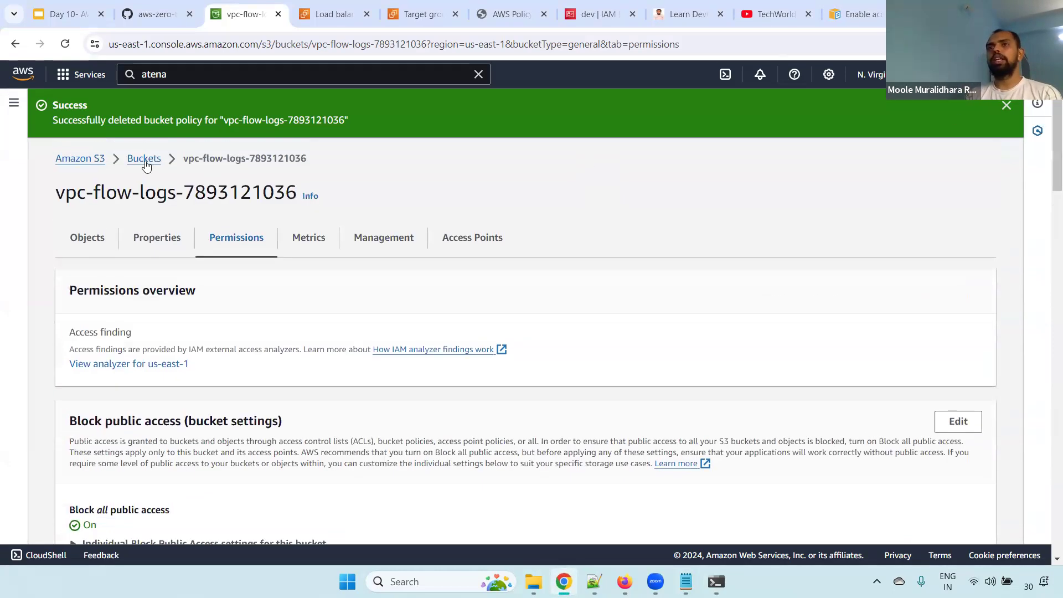
{"action": "left_click", "coordinate": [81, 242]}
{"action": "left_click", "coordinate": [270, 254]}
{"action": "left_click_drag", "start_coordinate": [199, 396], "coordinate": [120, 394]}
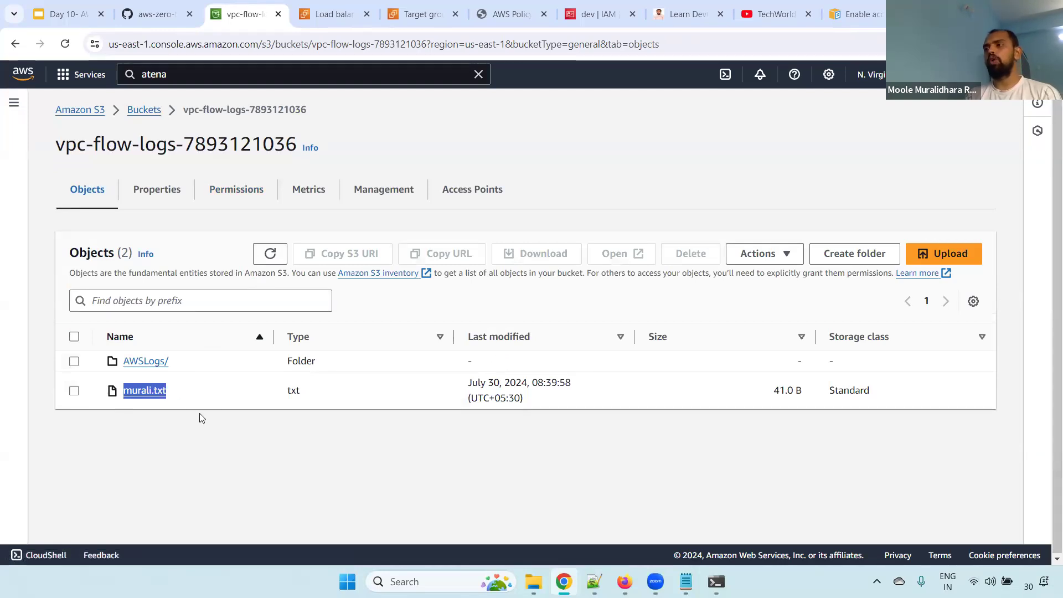
{"action": "left_click_drag", "start_coordinate": [829, 396], "coordinate": [894, 399]}
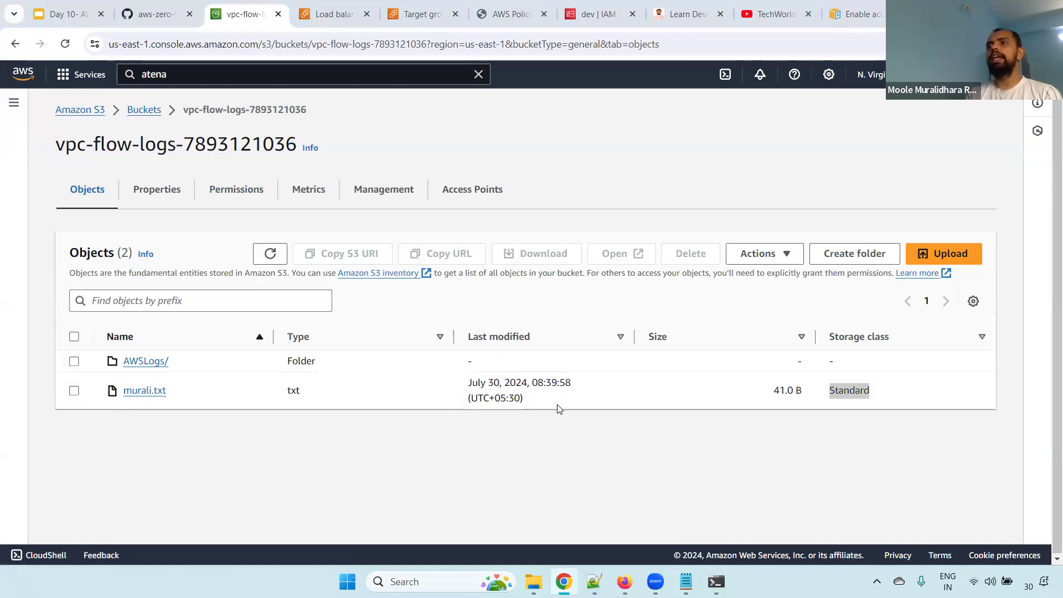
Switch to File Explorer and create a new folder named dev in Downloads
{"action": "key", "text": "alt+Tab"}
{"action": "left_click", "coordinate": [534, 582]}
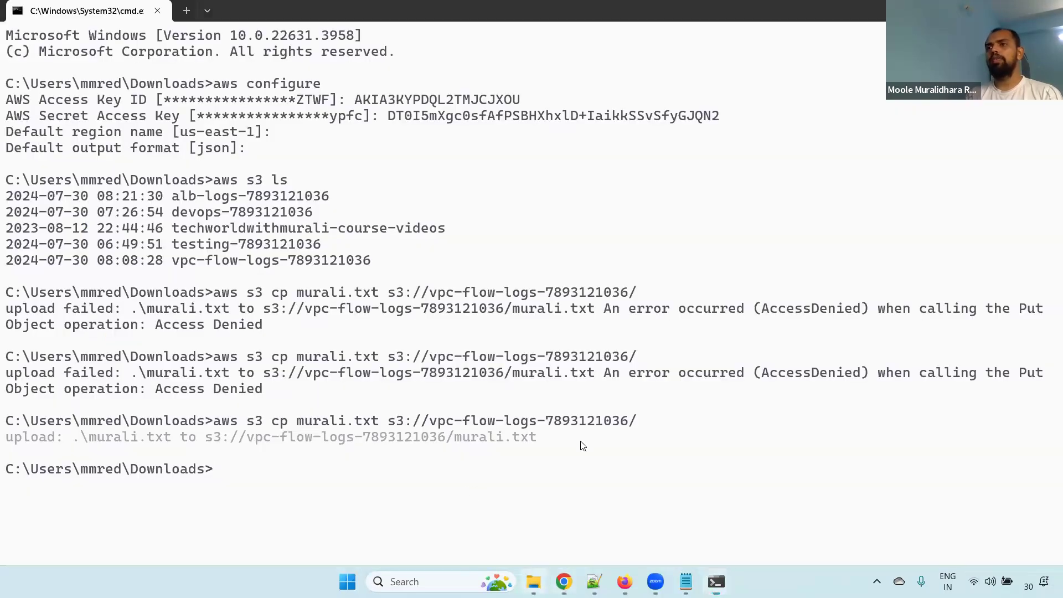
{"action": "right_click", "coordinate": [1001, 187]}
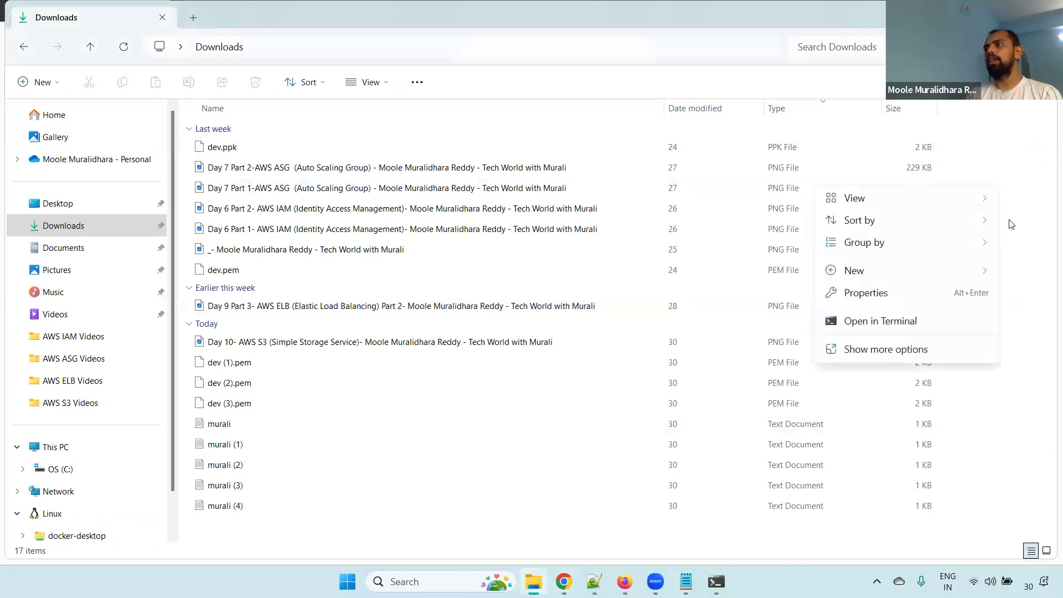
{"action": "left_click", "coordinate": [740, 282]}
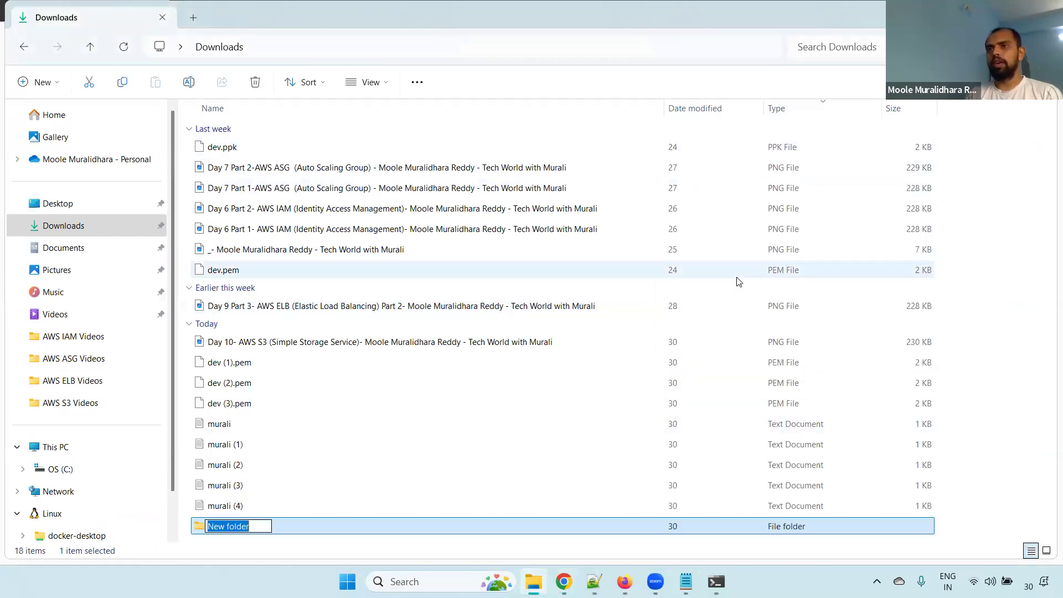
{"action": "type", "text": "dev"}
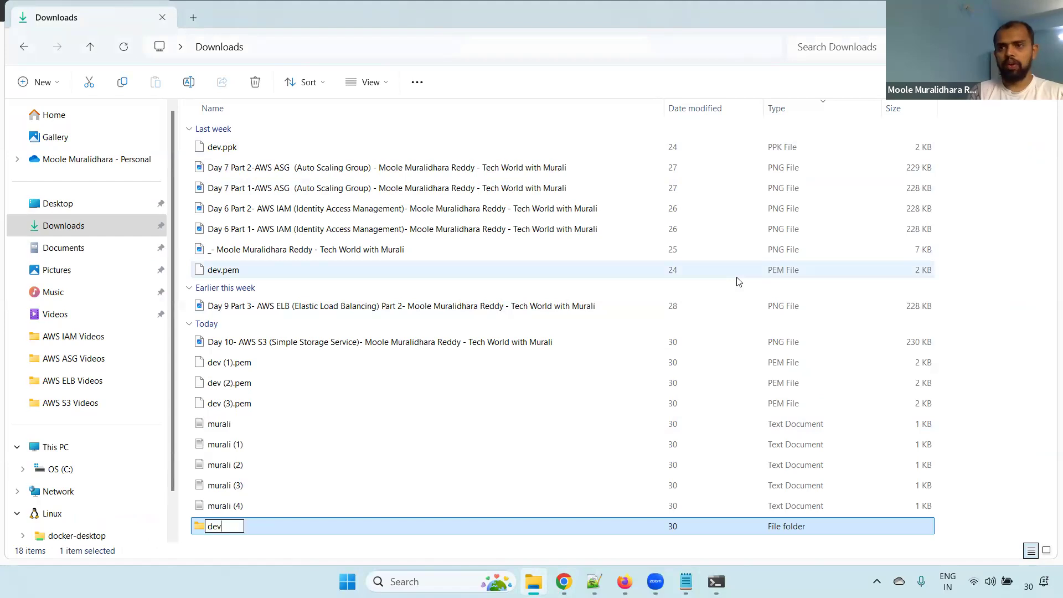
{"action": "key", "text": "Return"}
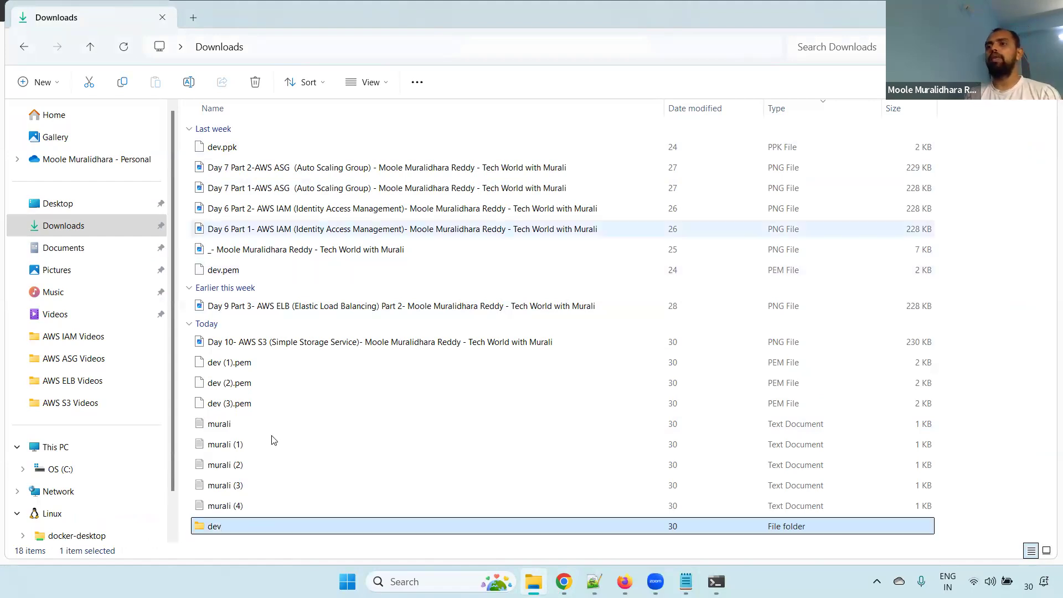
Copy the dev.pem file from Downloads into the dev folder
{"action": "key", "text": "alt+Tab"}
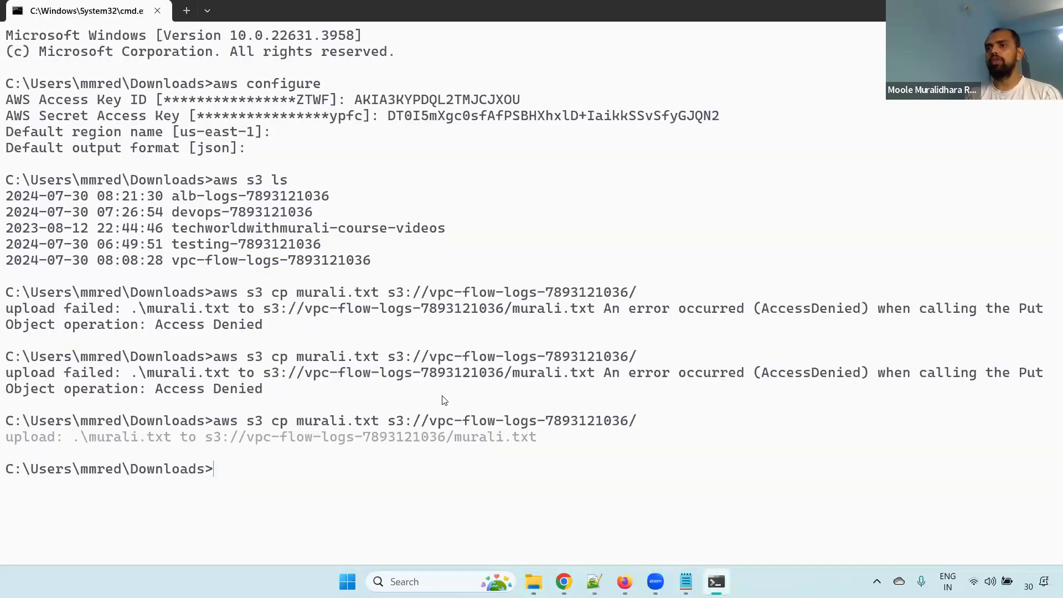
{"action": "key", "text": "alt+Tab"}
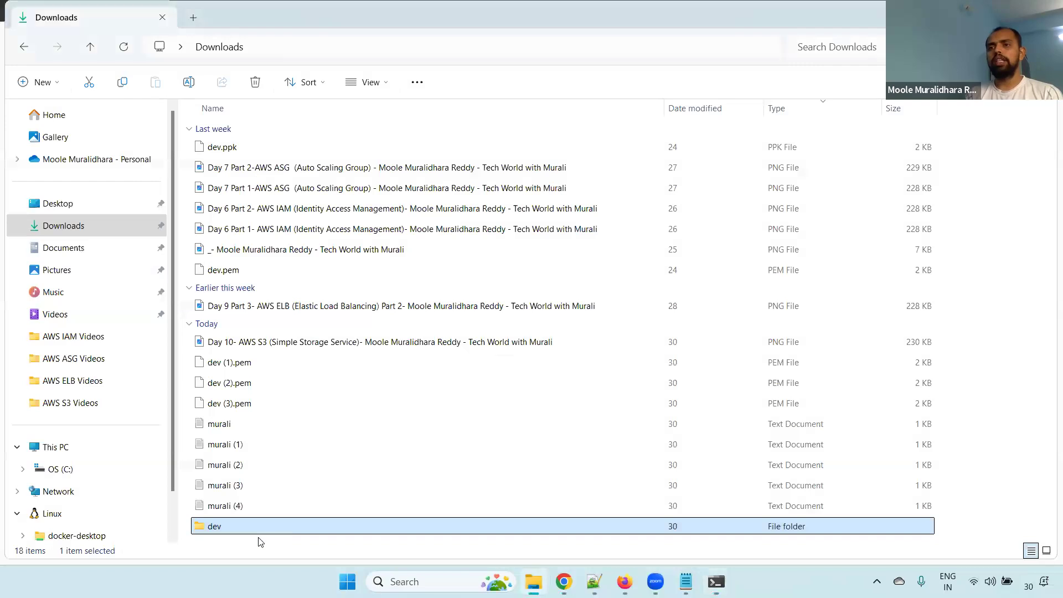
{"action": "left_click", "coordinate": [226, 426]}
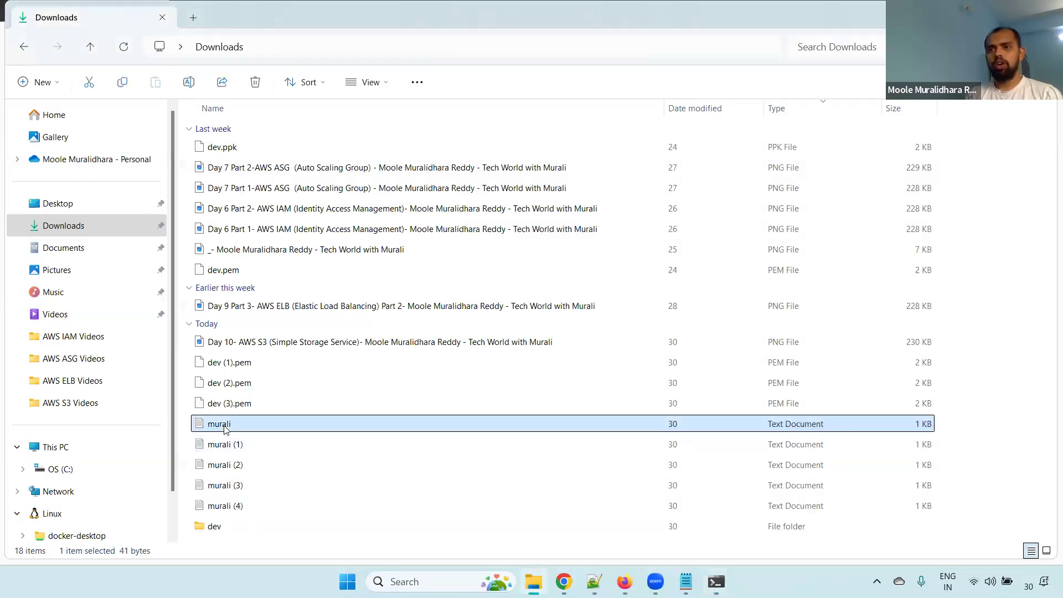
{"action": "left_click", "coordinate": [255, 273]}
{"action": "key", "text": "ctrl+c"}
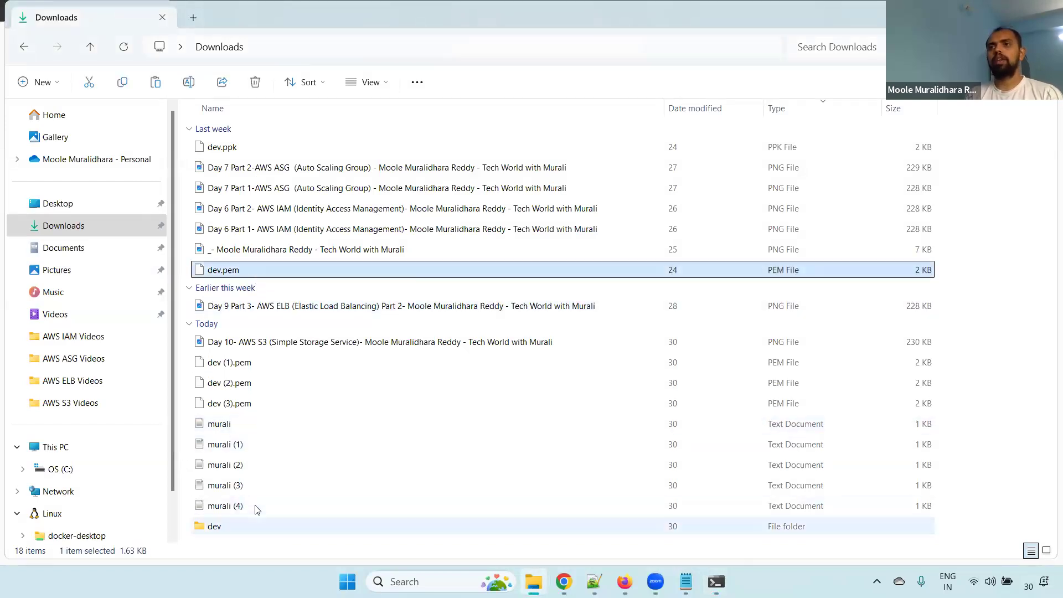
{"action": "double_click", "coordinate": [256, 525]}
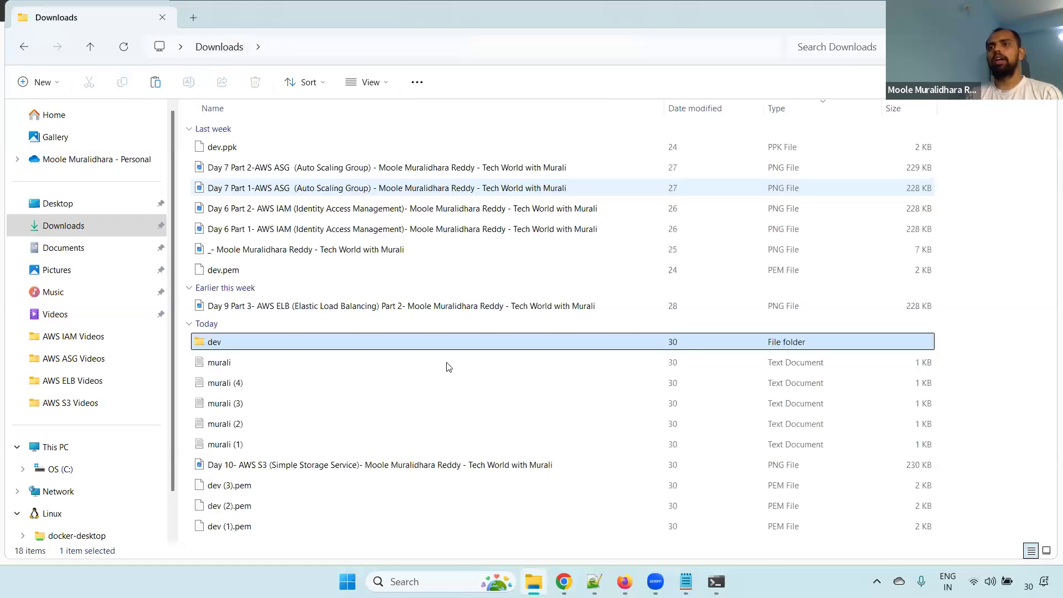
Clear the command prompt and enter the start of the folder upload command, aws s3 cp dev/ s3://, without running it
{"action": "key", "text": "alt+Tab"}
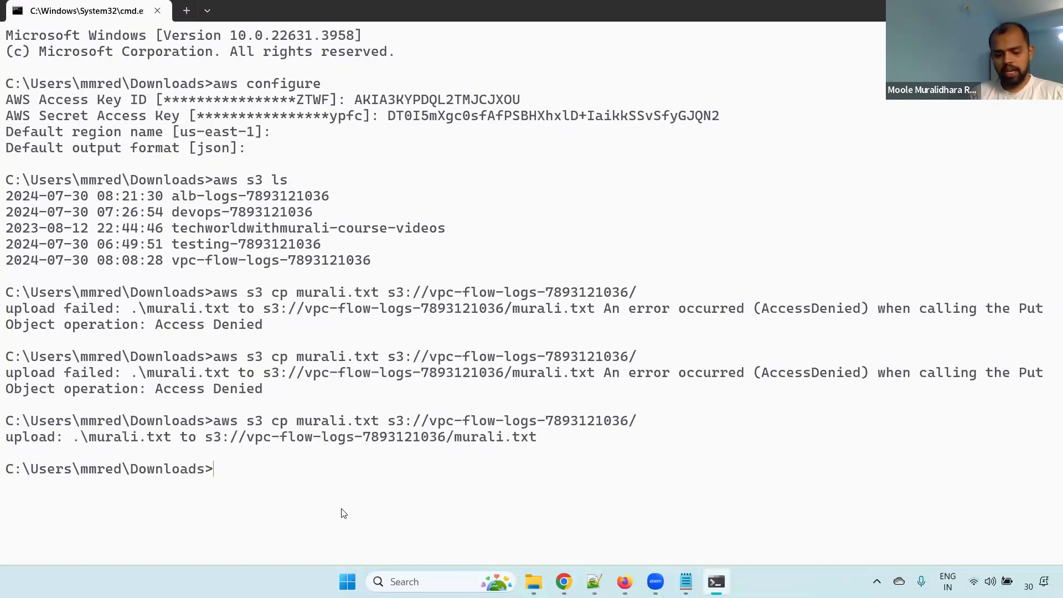
{"action": "type", "text": "cls"}
{"action": "key", "text": "Return"}
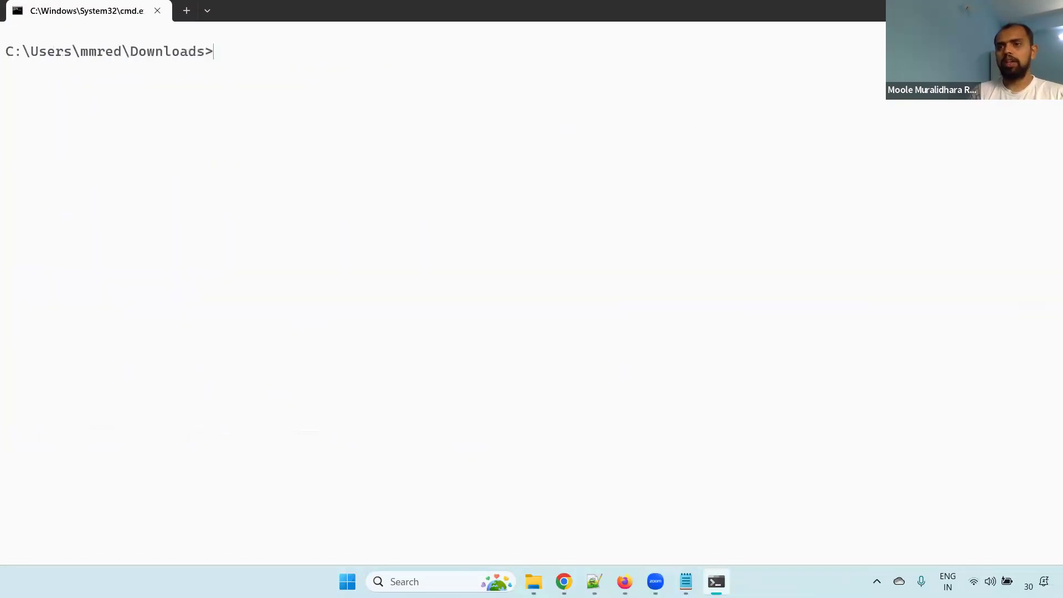
{"action": "type", "text": "aws s3 cp d"}
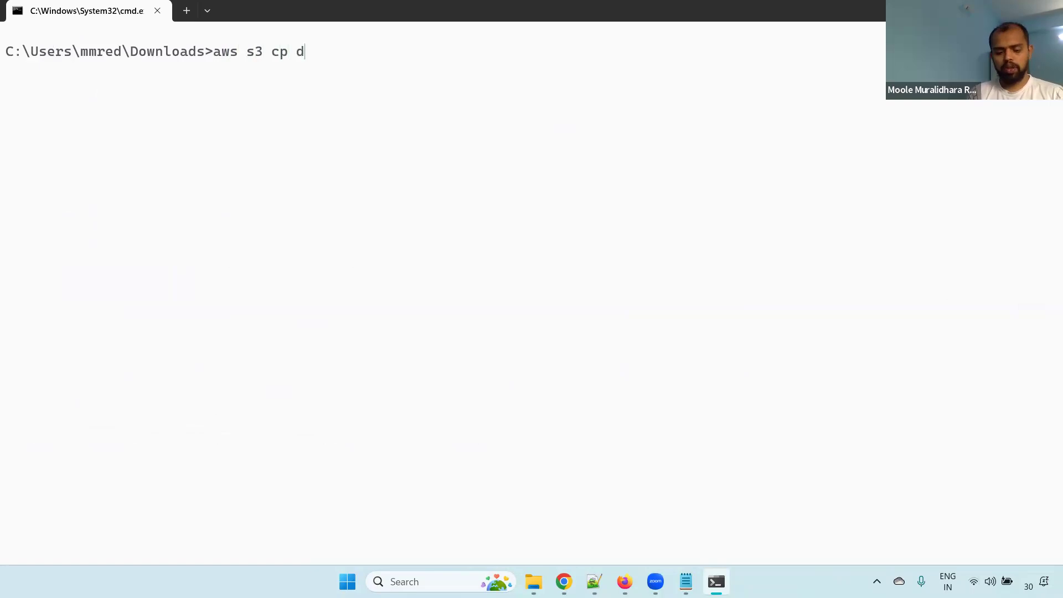
{"action": "type", "text": "ev/ s3://"}
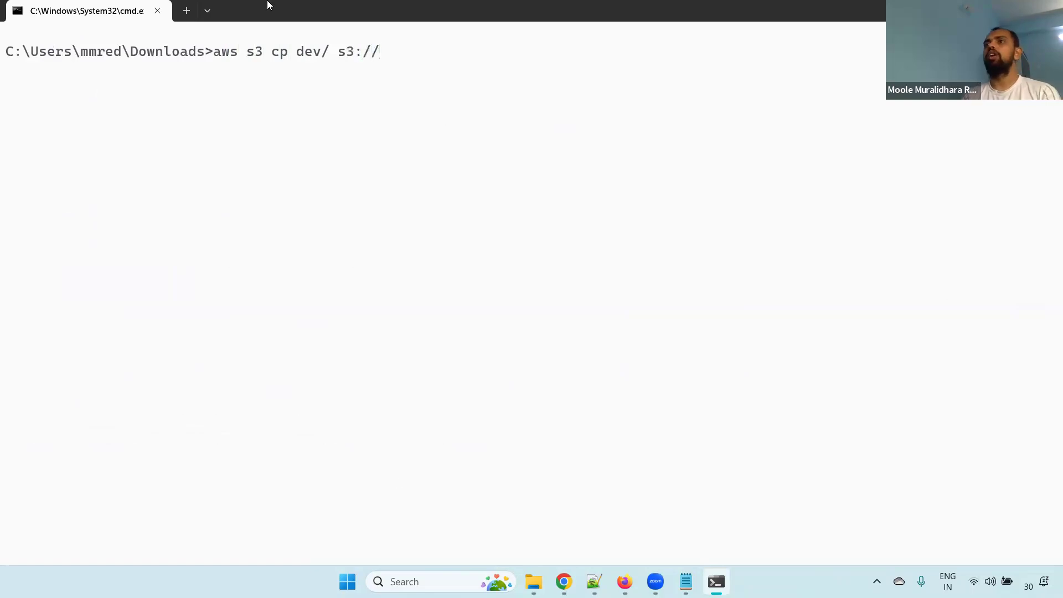
Copy the vpc-flow-logs bucket name from its ARN in the browser's bucket properties, append it to the command prompt's upload command and run it
{"action": "key", "text": "alt+Tab"}
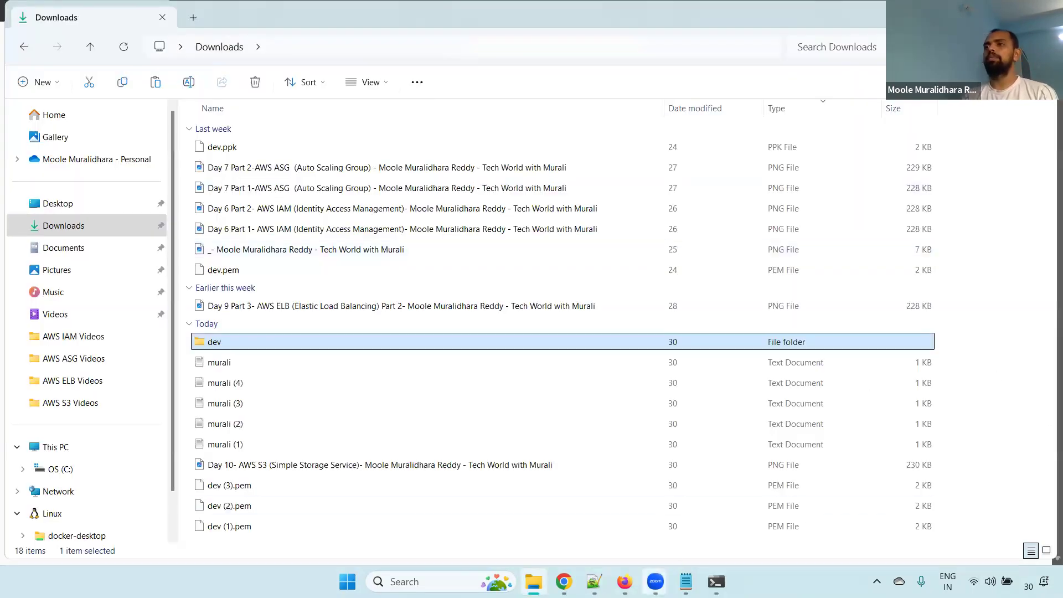
{"action": "key", "text": "alt+Tab"}
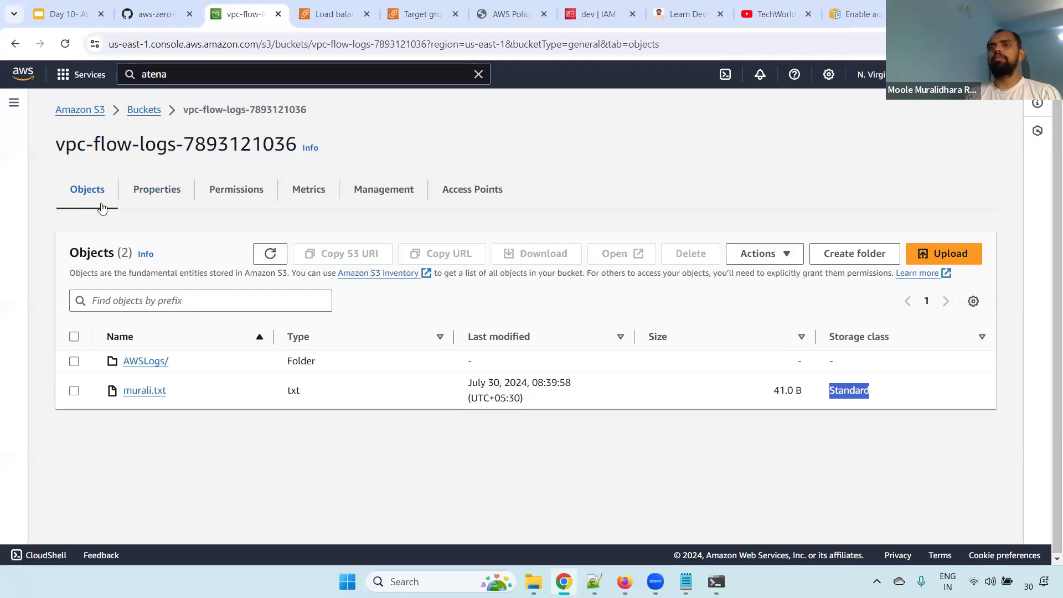
{"action": "left_click", "coordinate": [154, 195]}
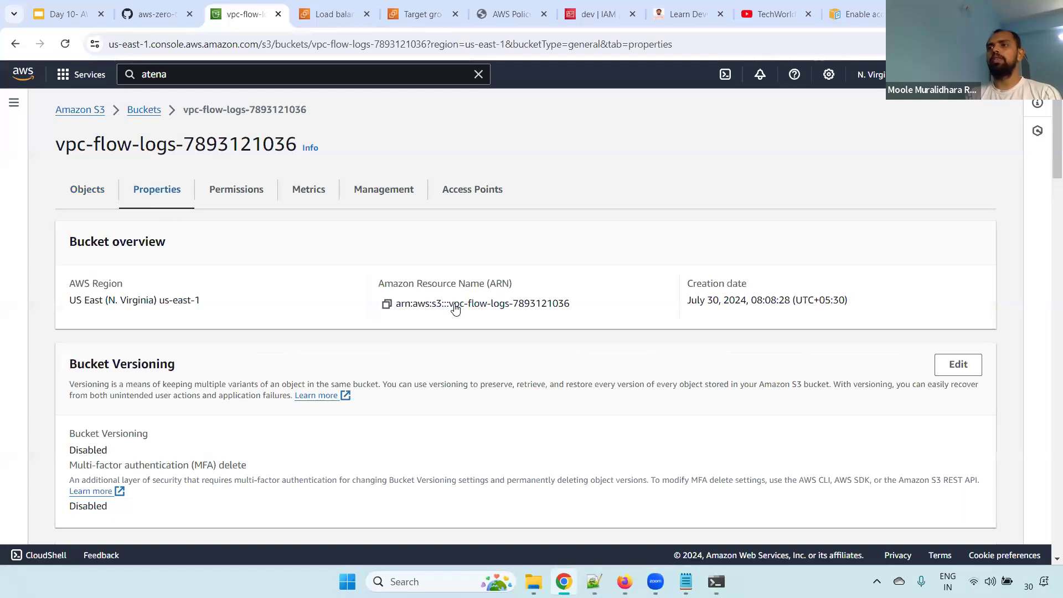
{"action": "left_click_drag", "start_coordinate": [450, 308], "coordinate": [583, 307]}
{"action": "key", "text": "alt+Tab"}
{"action": "key", "text": "alt+Tab"}
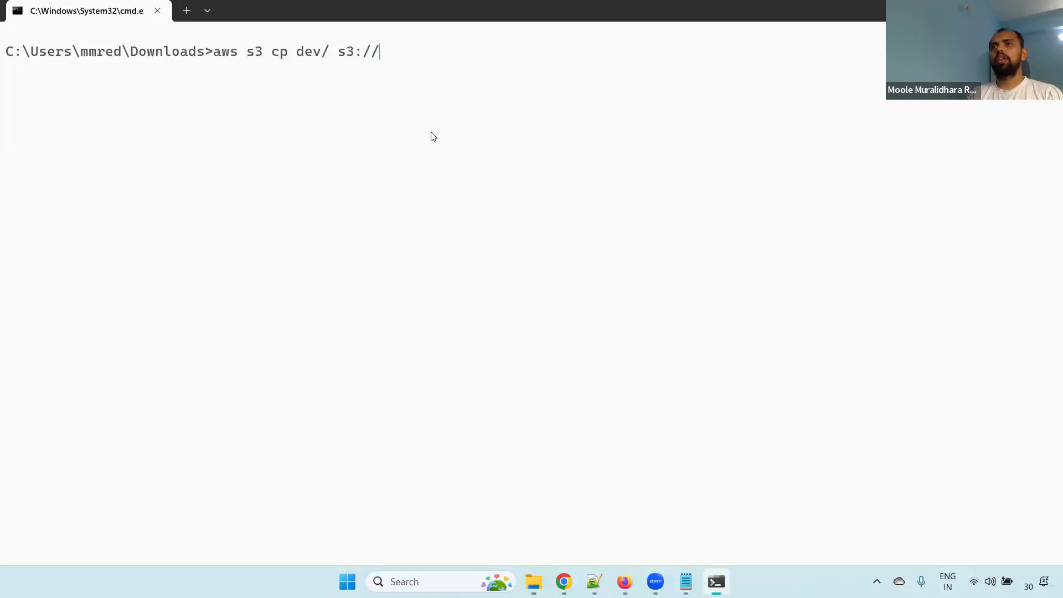
{"action": "key", "text": "ctrl+v"}
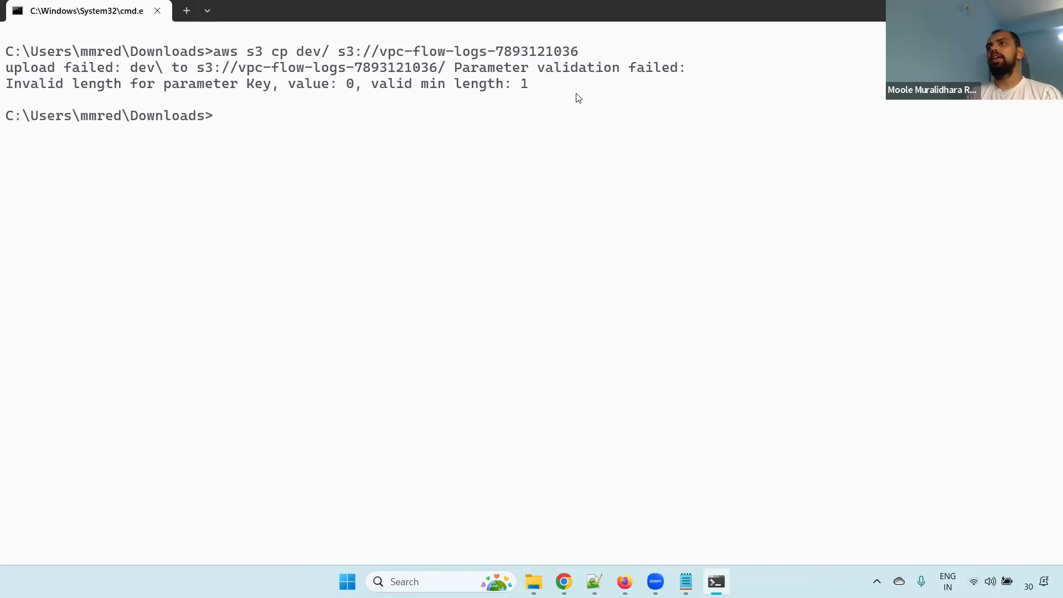
Retry the folder upload with a slash after the bucket name, and again with the source given as dev without its trailing slash
{"action": "key", "text": "Up"}
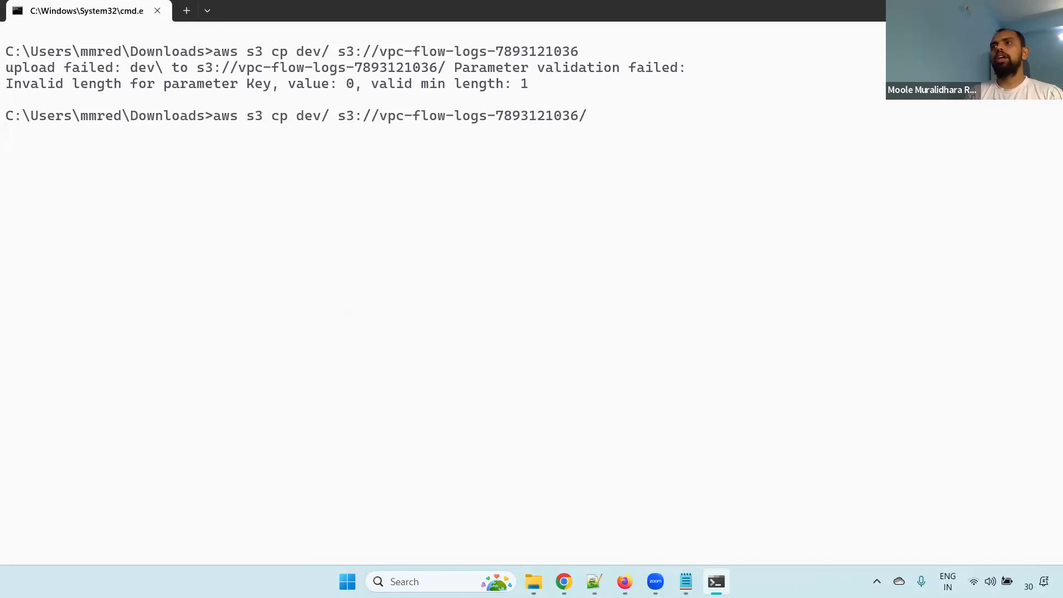
{"action": "key", "text": "Return"}
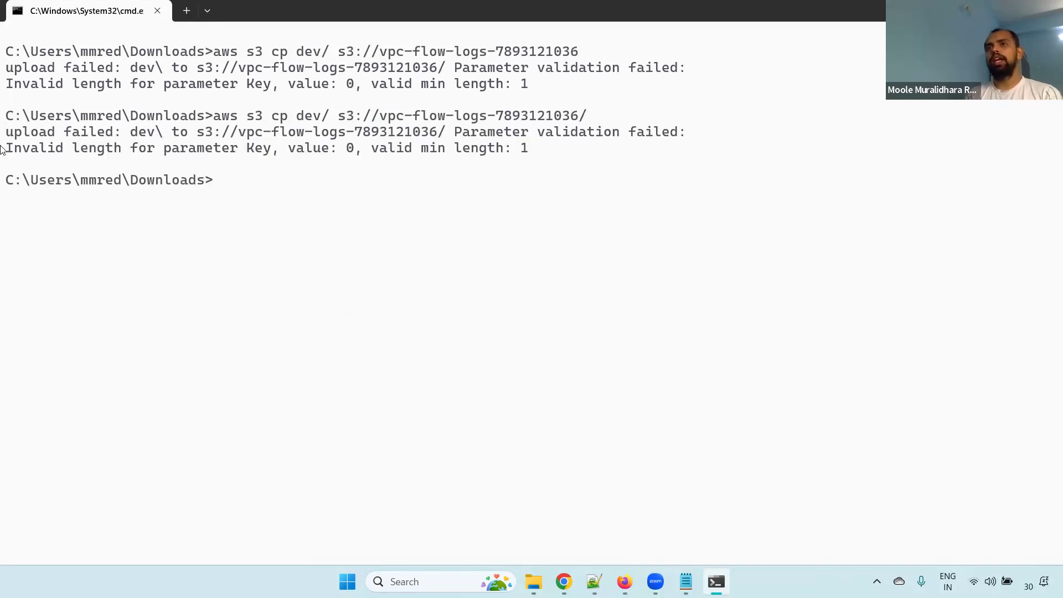
{"action": "key", "text": "Up"}
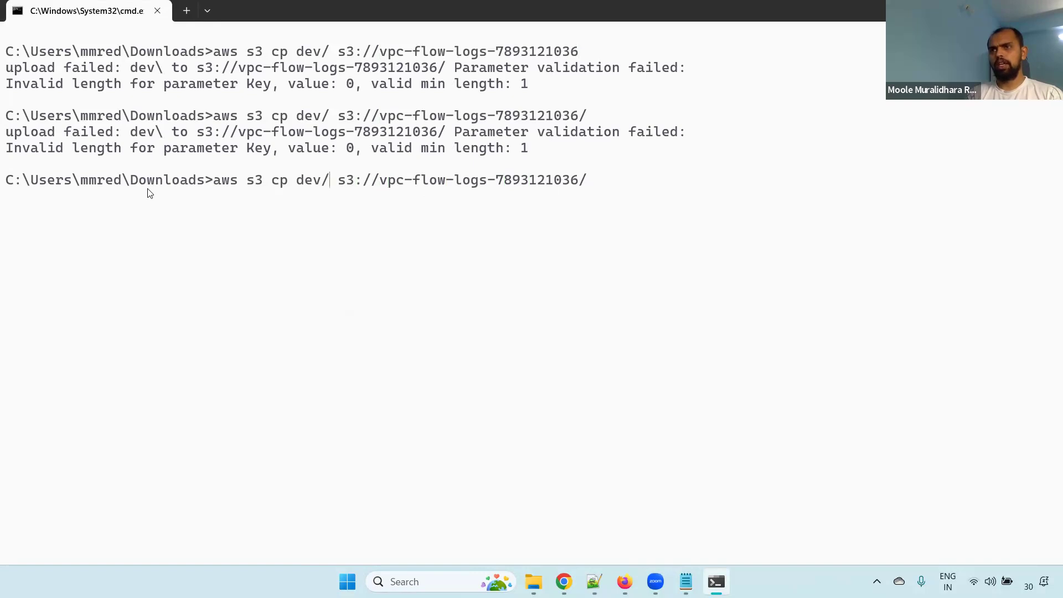
{"action": "key", "text": "BackSpace"}
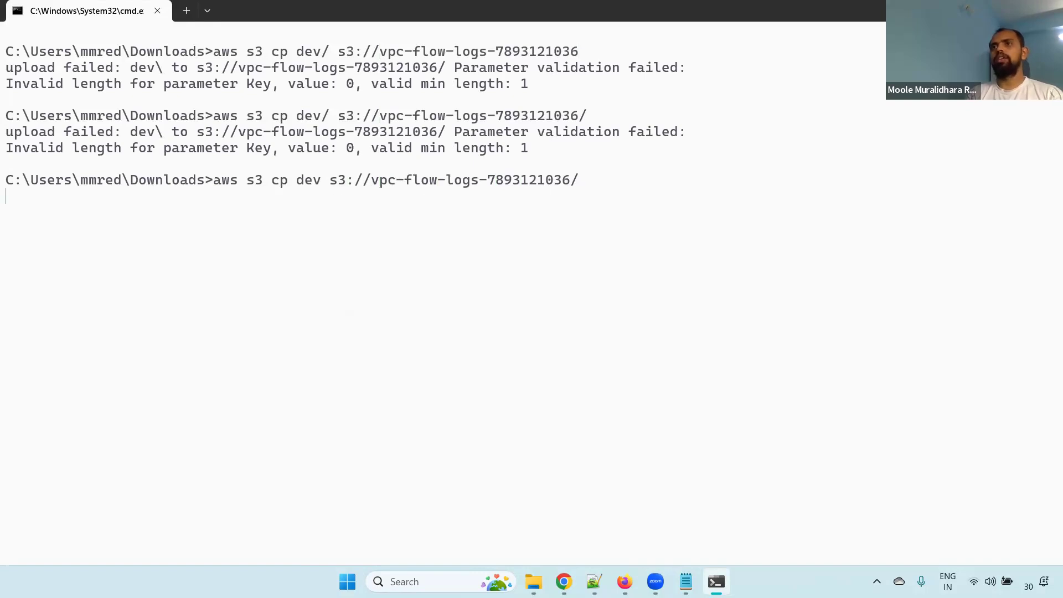
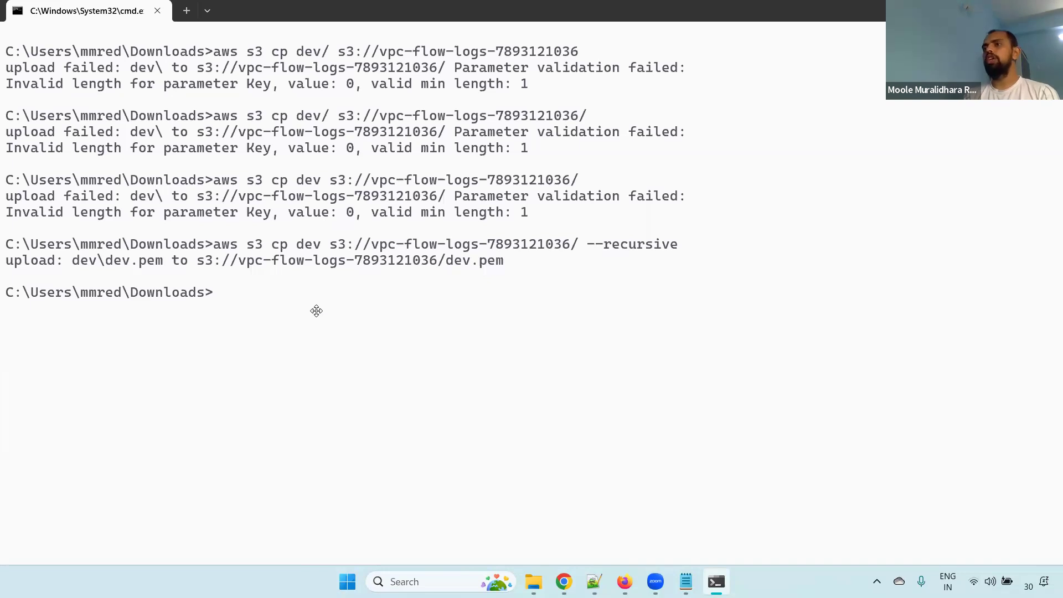
{"action": "left_click_drag", "start_coordinate": [587, 257], "coordinate": [726, 256]}
{"action": "left_click_drag", "start_coordinate": [661, 230], "coordinate": [733, 195]}
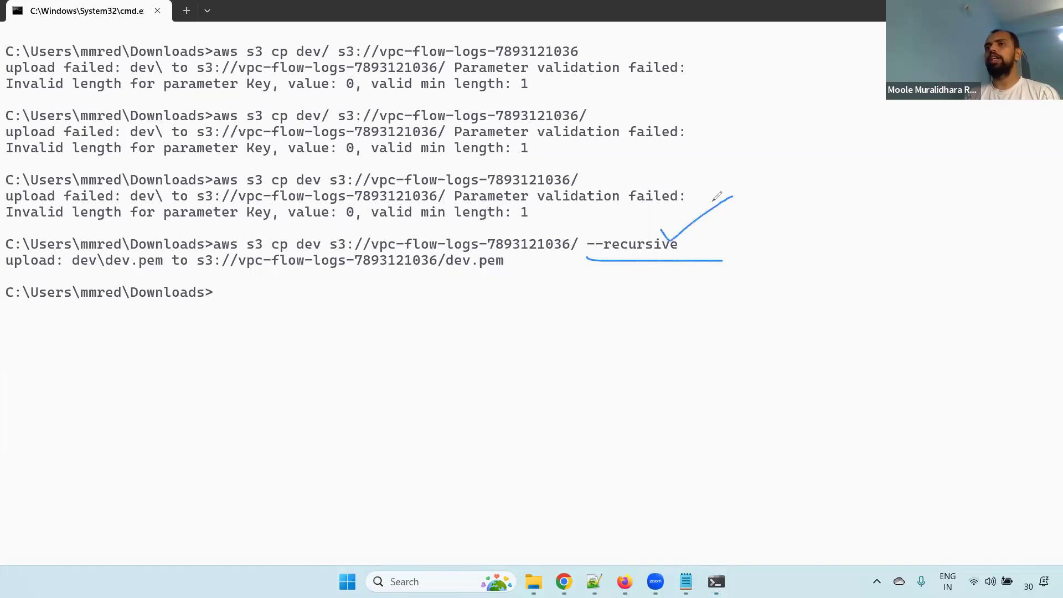
{"action": "left_click_drag", "start_coordinate": [47, 223], "coordinate": [329, 224]}
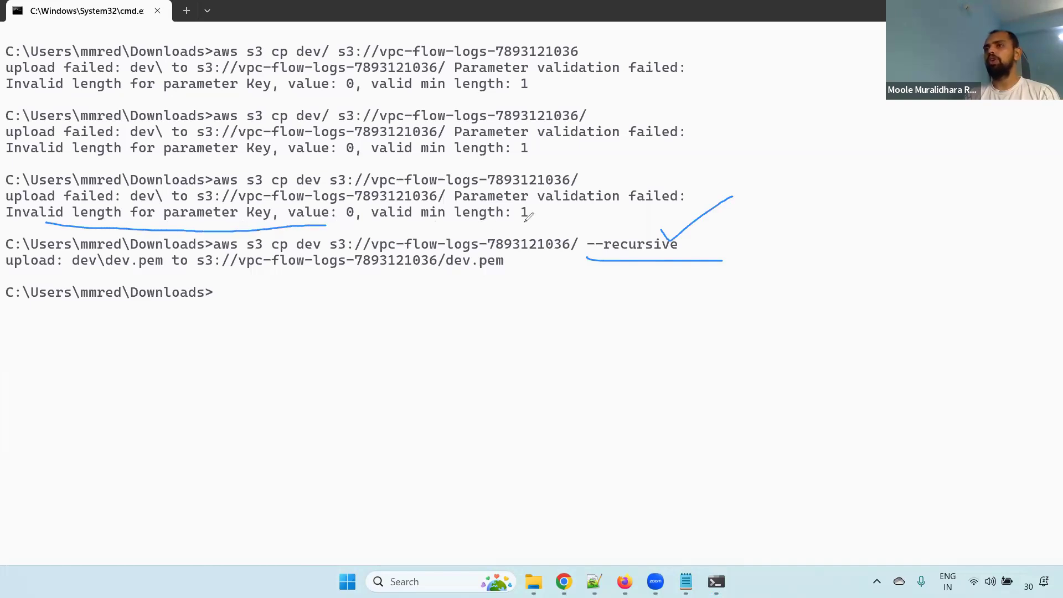
{"action": "left_click_drag", "start_coordinate": [515, 222], "coordinate": [548, 218]}
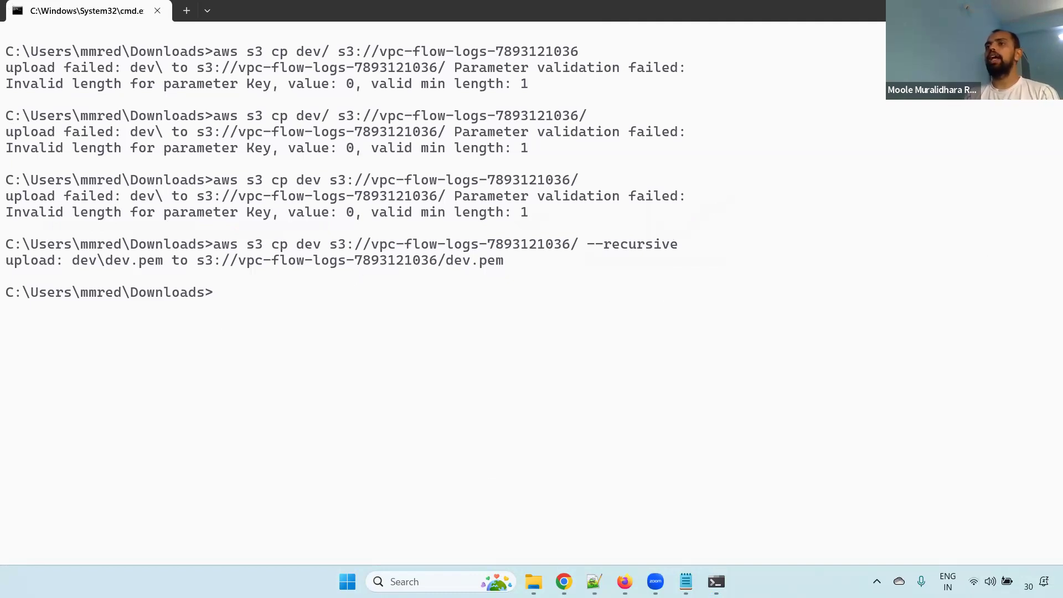
{"action": "left_click_drag", "start_coordinate": [588, 248], "coordinate": [696, 252]}
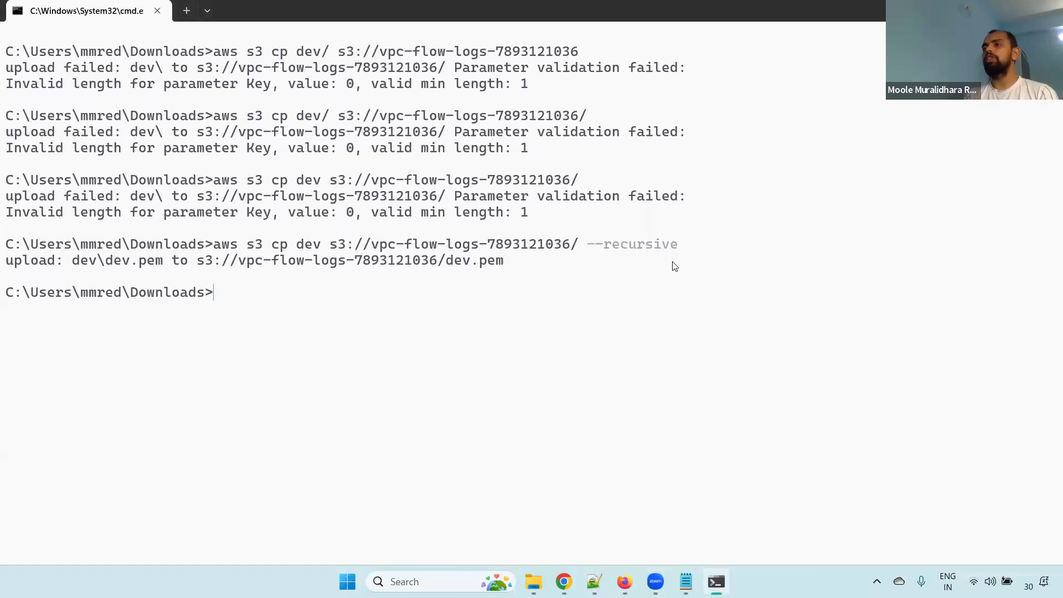
{"action": "left_click_drag", "start_coordinate": [5, 268], "coordinate": [494, 275]}
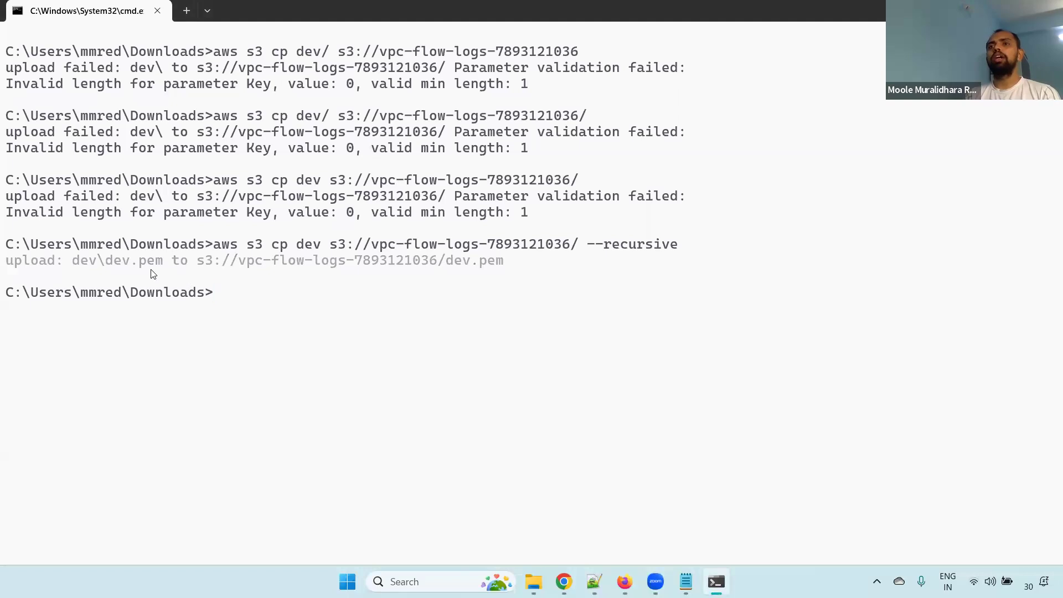
Switch to the browser and refresh the vpc-flow-logs bucket's object list to check for the uploaded dev.pem
{"action": "left_click", "coordinate": [564, 582]}
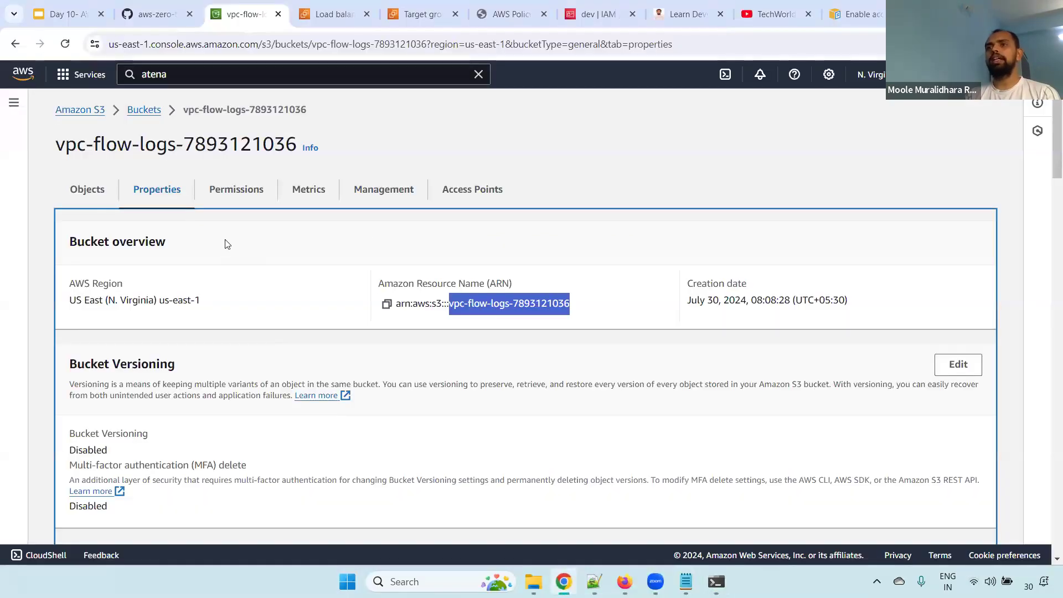
{"action": "left_click", "coordinate": [88, 189]}
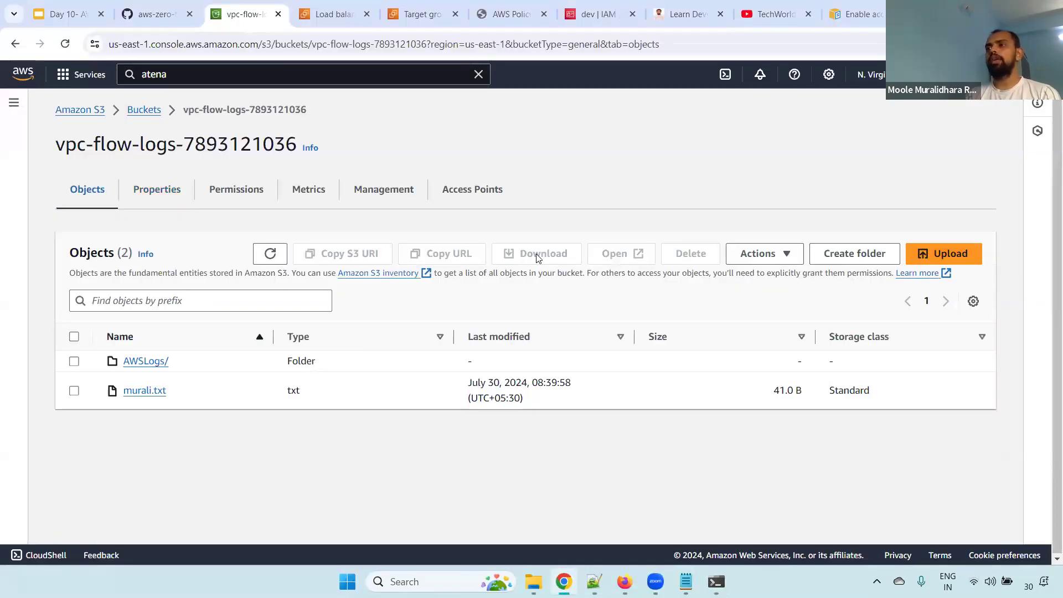
{"action": "left_click", "coordinate": [281, 252]}
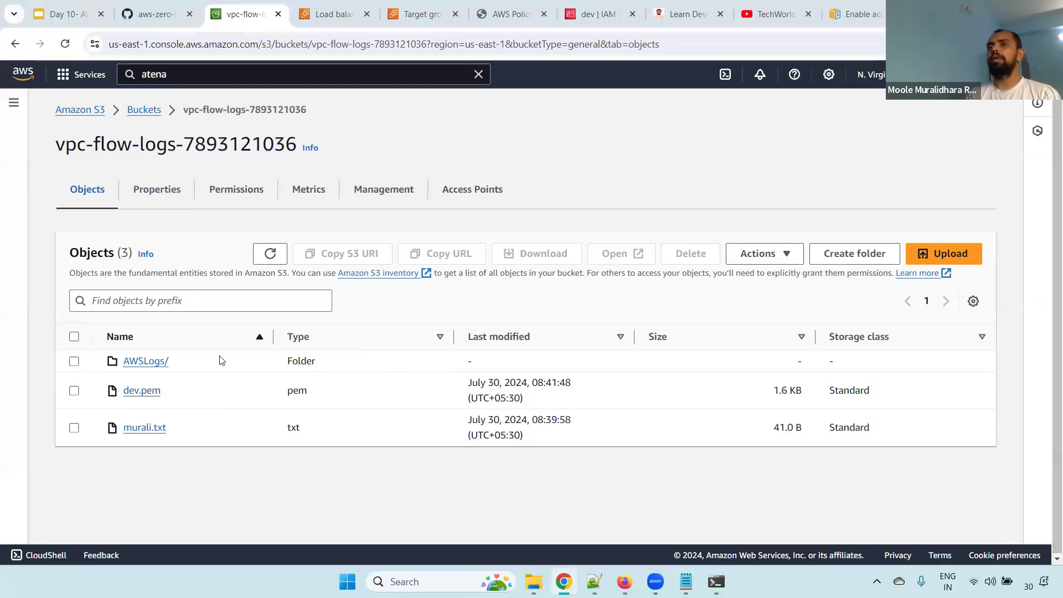
Open the local dev folder inside Downloads in File Explorer to check which files it contains
{"action": "key", "text": "alt+Tab"}
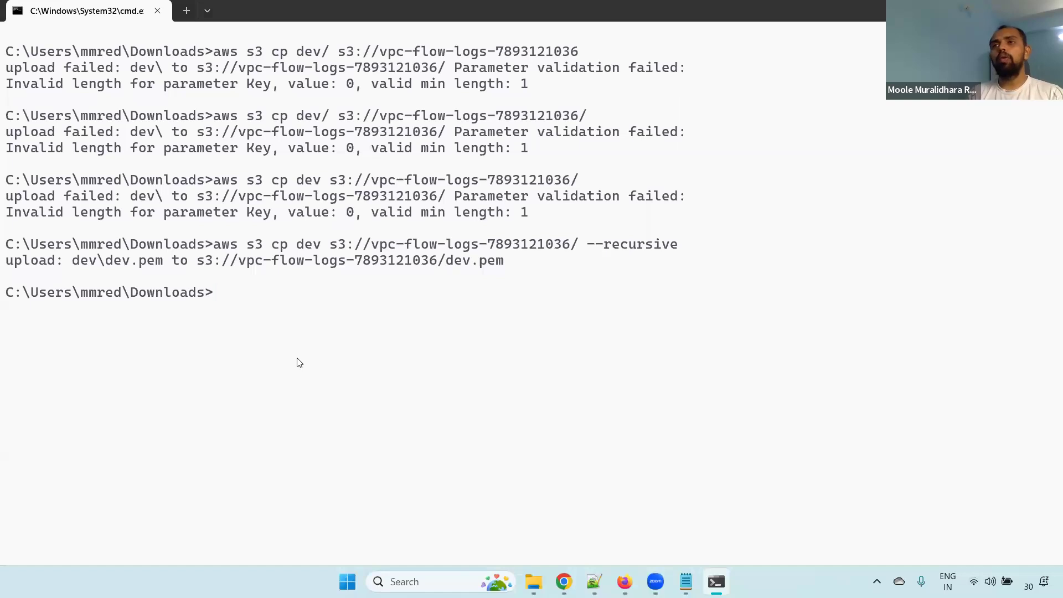
{"action": "key", "text": "alt+Tab"}
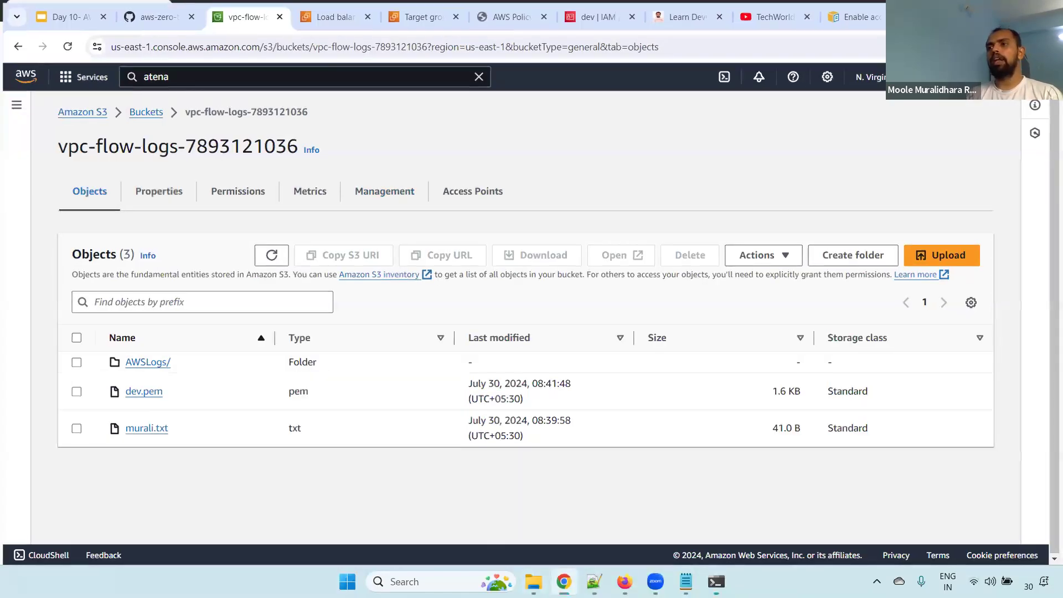
{"action": "key", "text": "alt+Tab"}
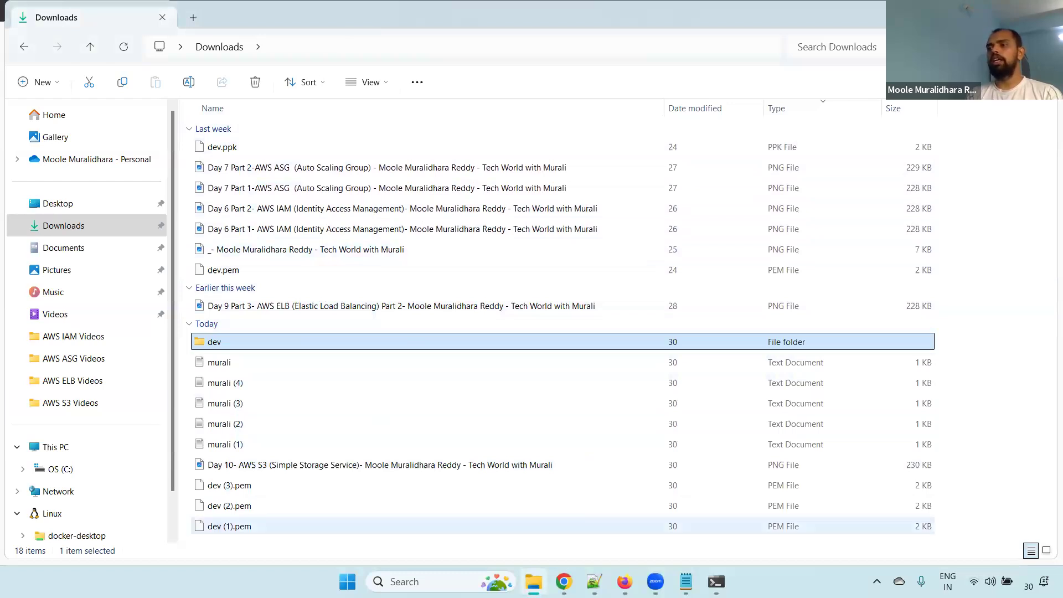
{"action": "left_click", "coordinate": [564, 581]}
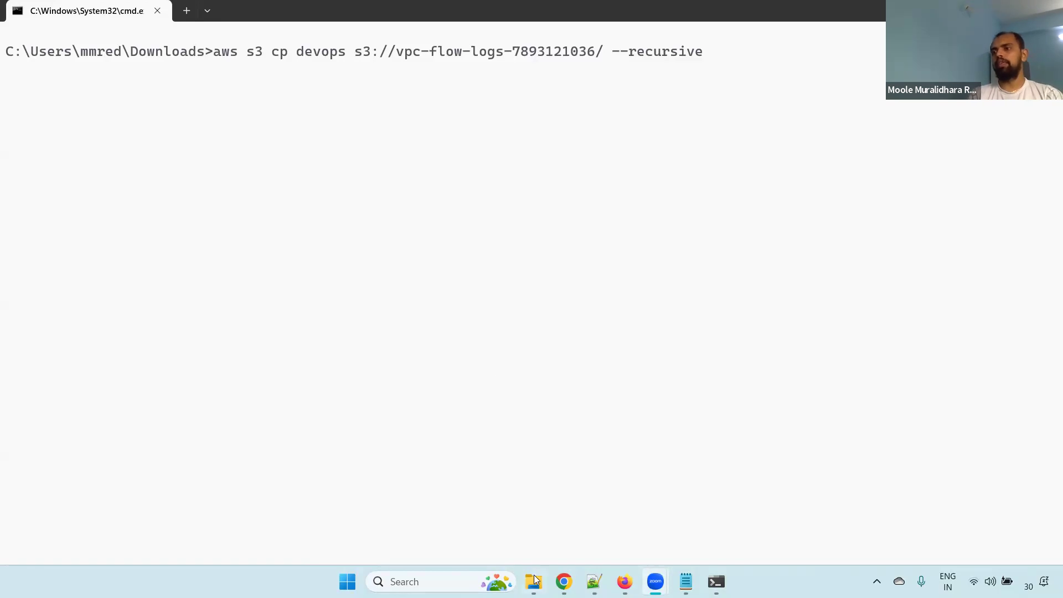
{"action": "key", "text": "alt+Tab"}
{"action": "double_click", "coordinate": [248, 348]}
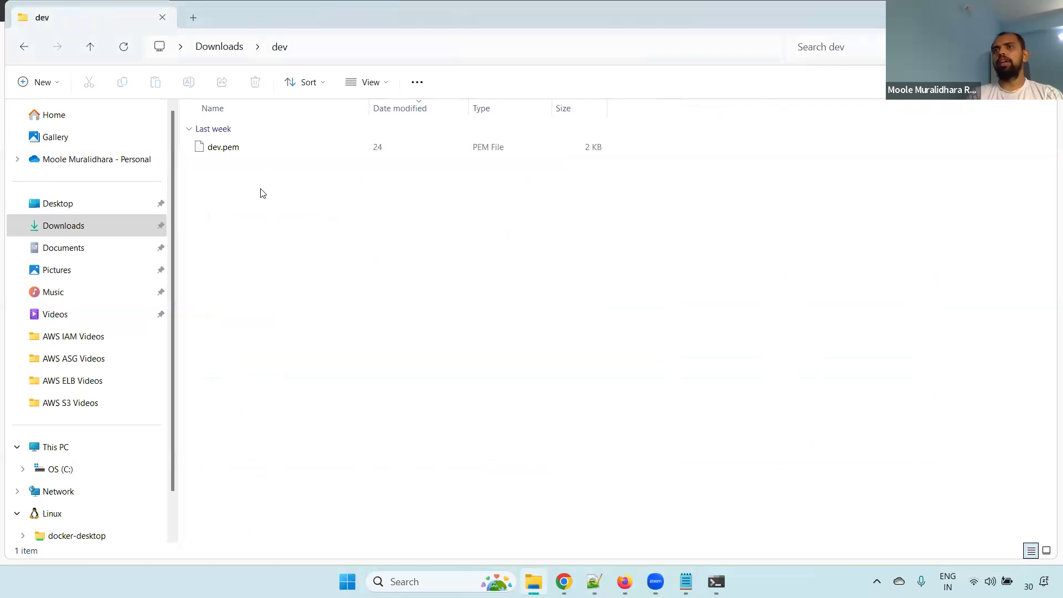
Run the command prompt's recursive S3 upload with dev as the source folder, and refresh the bucket's object list in the browser
{"action": "key", "text": "alt+Tab"}
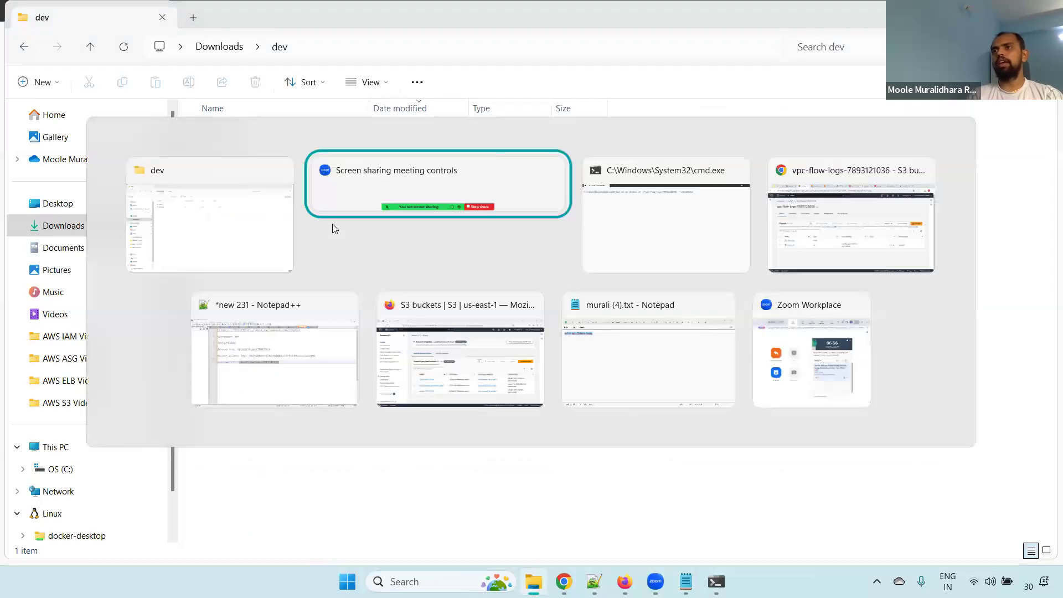
{"action": "key", "text": "alt+Tab"}
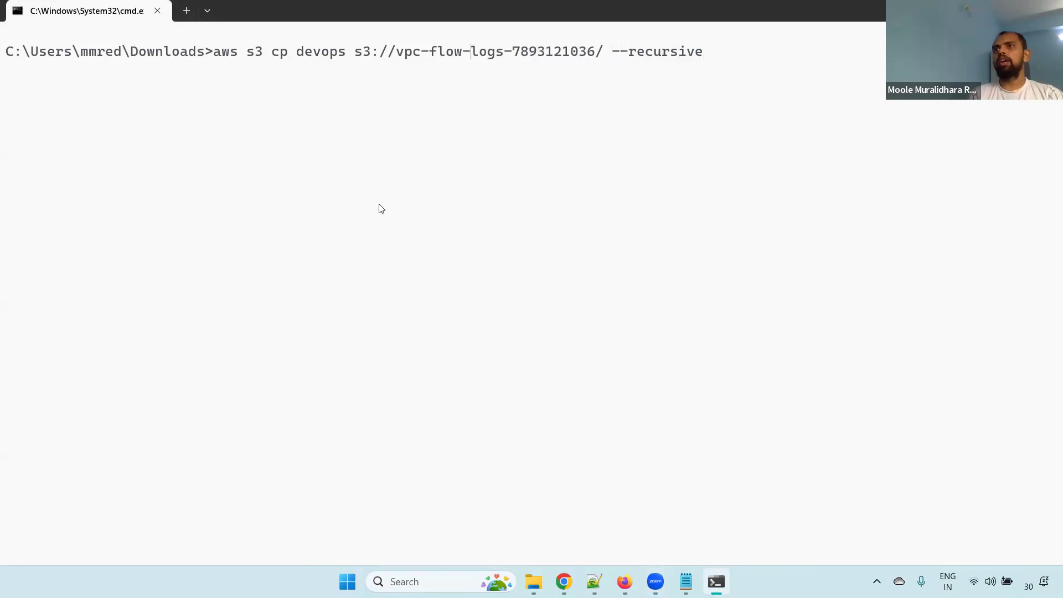
{"action": "key", "text": "Left"}
{"action": "key", "text": "BackSpace"}
{"action": "key", "text": "BackSpace"}
{"action": "key", "text": "BackSpace"}
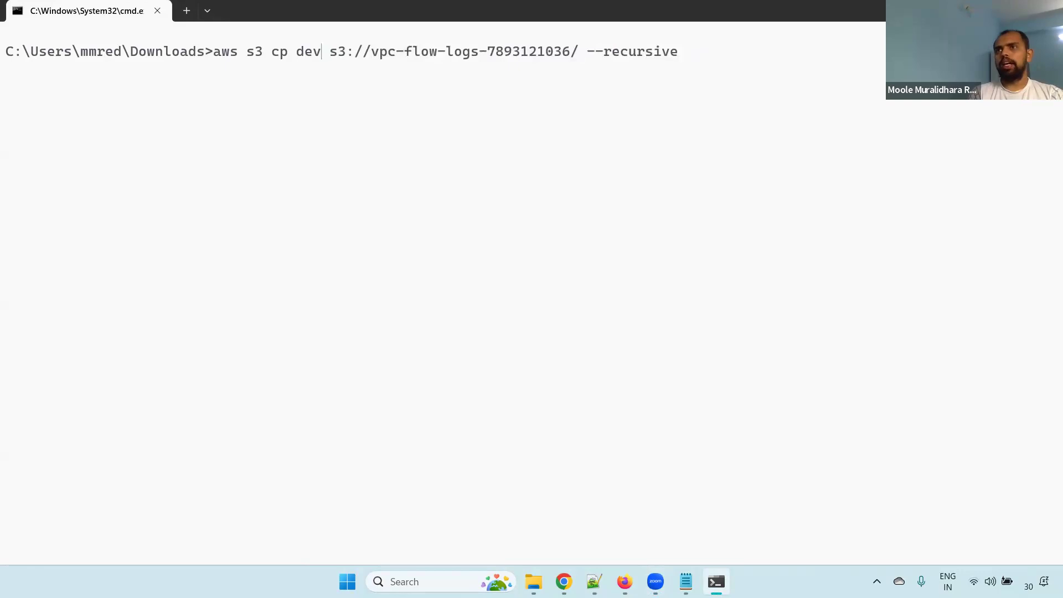
{"action": "key", "text": "Return"}
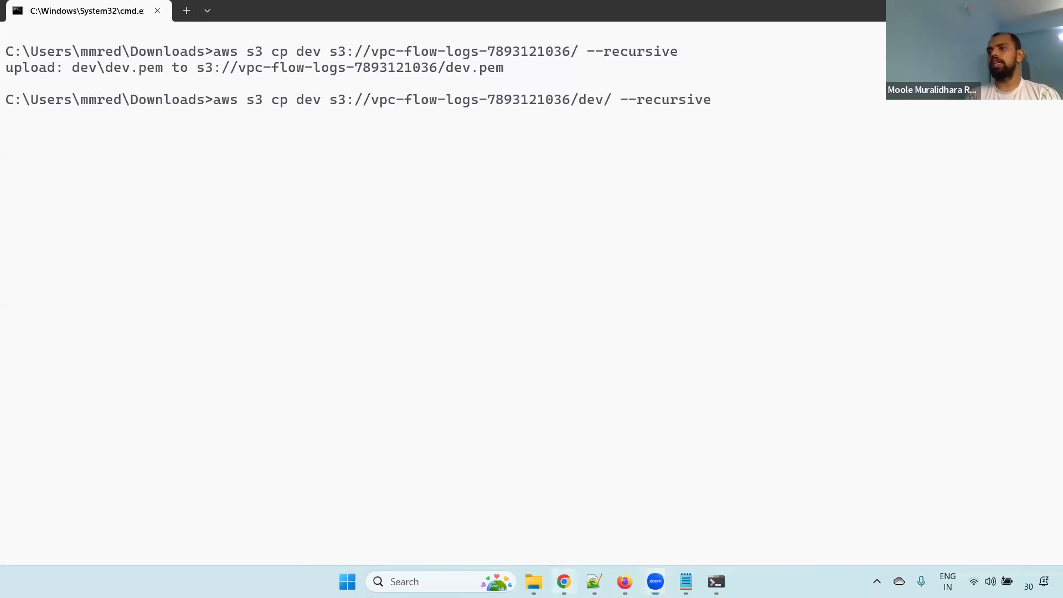
{"action": "left_click", "coordinate": [564, 582]}
{"action": "left_click", "coordinate": [270, 254]}
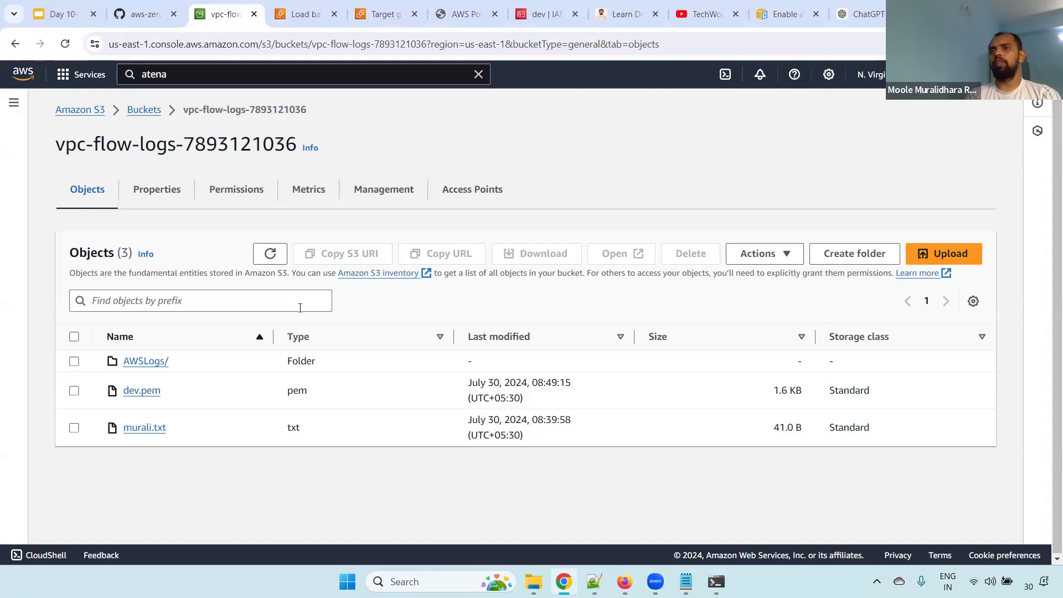
Run the recursive upload of dev to the bucket's dev/ path, and open the dev/ folder from the refreshed object list in the browser
{"action": "key", "text": "alt+Tab"}
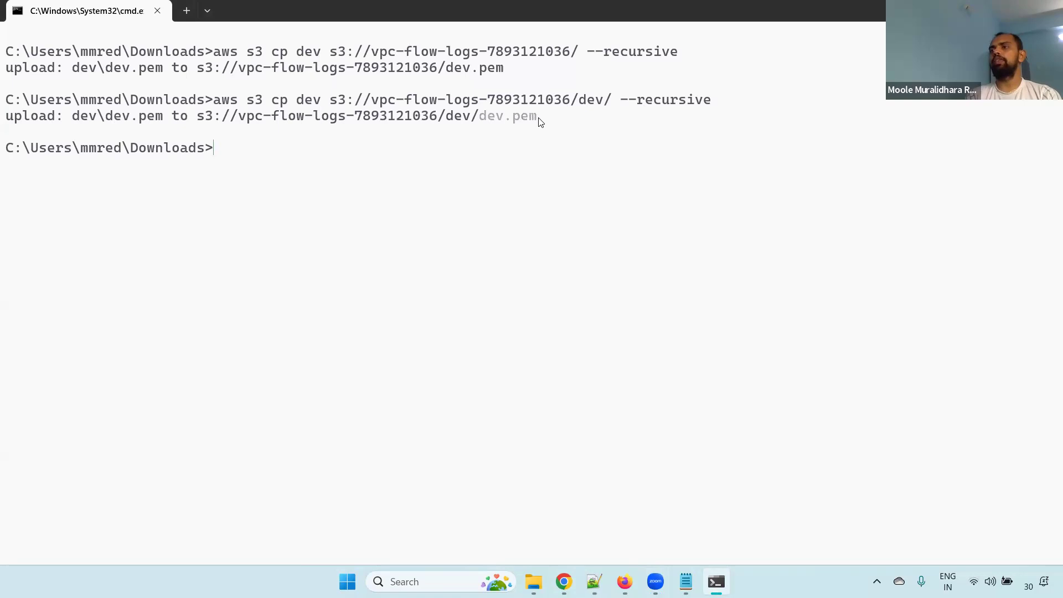
{"action": "key", "text": "alt+Tab"}
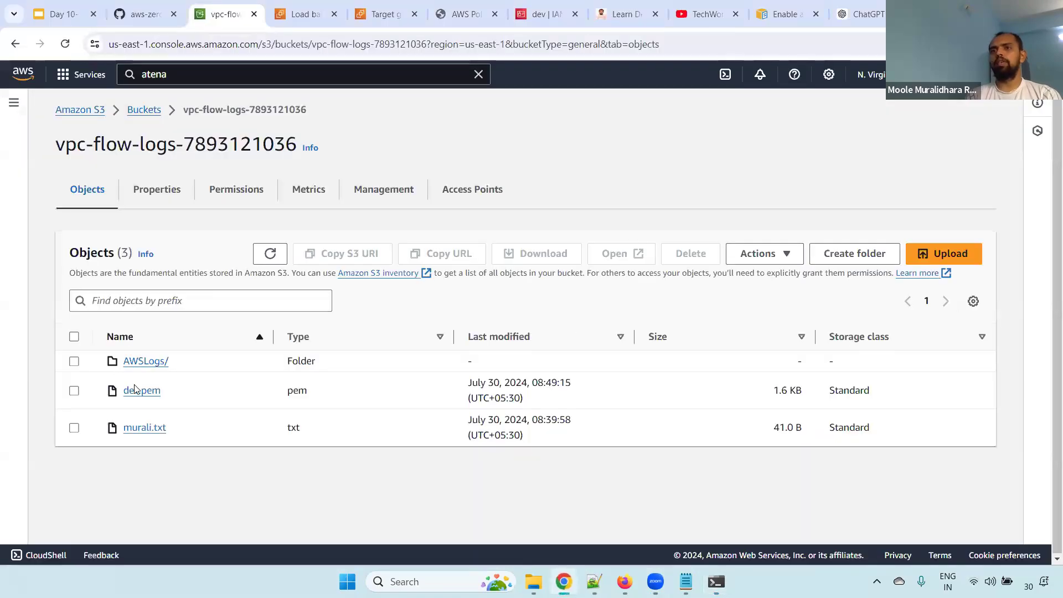
{"action": "left_click", "coordinate": [270, 255]}
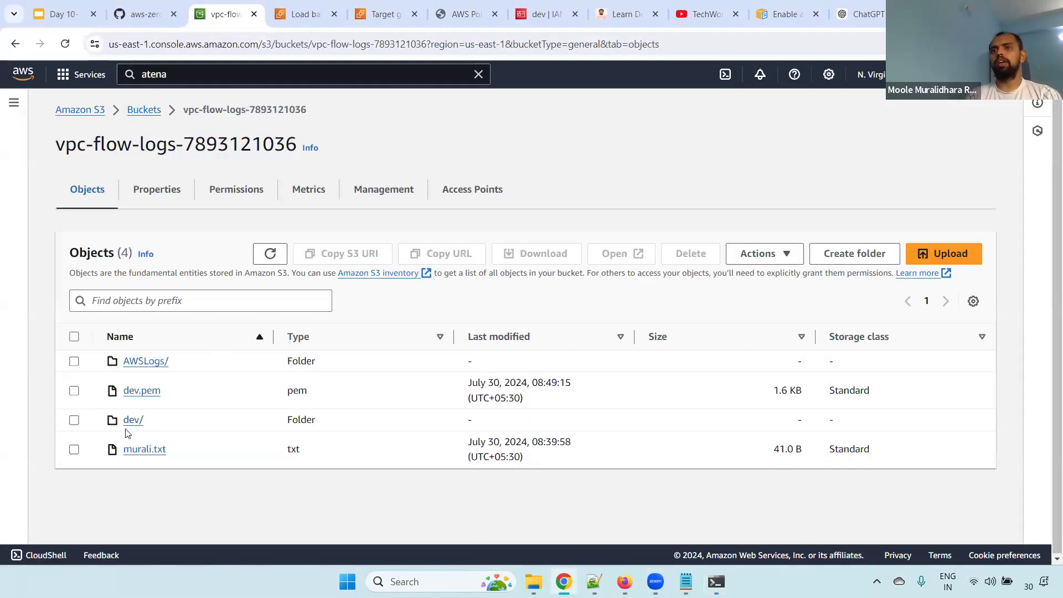
{"action": "left_click", "coordinate": [131, 420]}
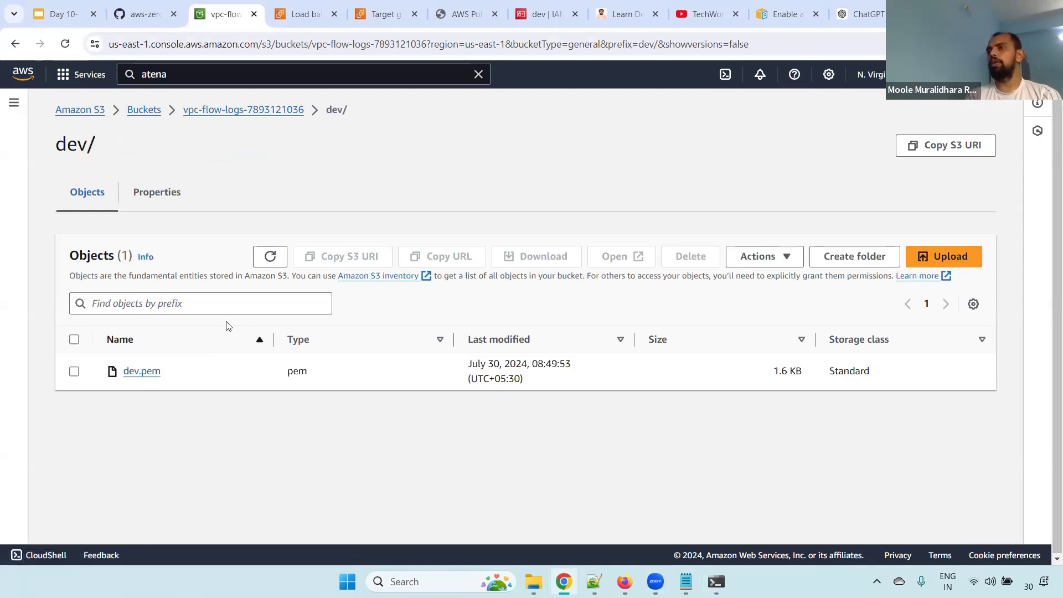
{"action": "key", "text": "alt+Tab"}
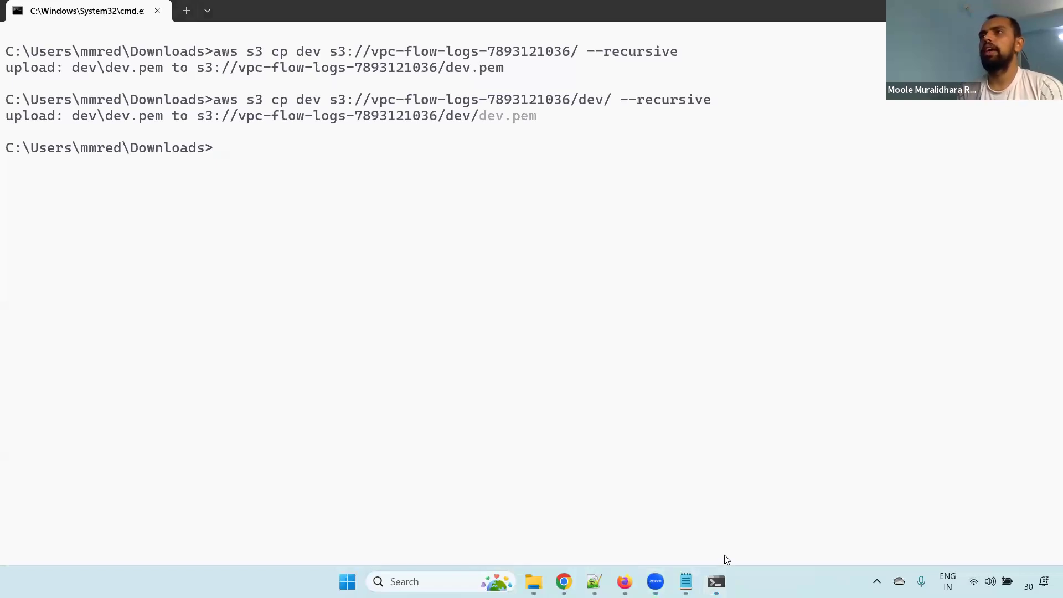
{"action": "mouse_move", "coordinate": [220, 93]}
{"action": "left_mouse_down"}
{"action": "mouse_move", "coordinate": [239, 81]}
{"action": "mouse_move", "coordinate": [251, 101]}
{"action": "mouse_move", "coordinate": [294, 81]}
{"action": "left_mouse_up"}
{"action": "left_click_drag", "start_coordinate": [306, 93], "coordinate": [329, 82]}
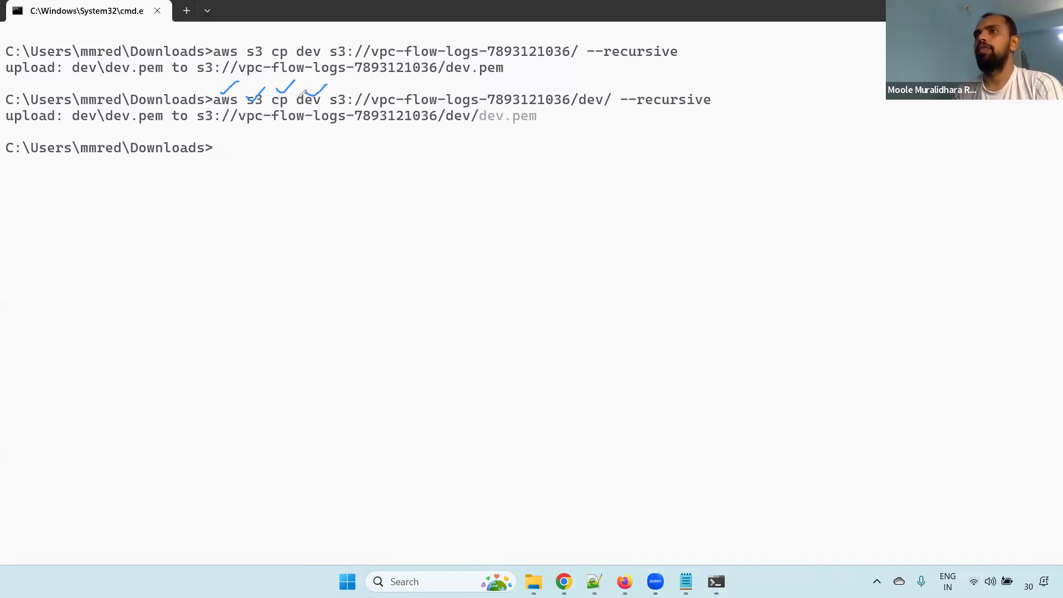
{"action": "mouse_move", "coordinate": [297, 109]}
{"action": "left_mouse_down"}
{"action": "mouse_move", "coordinate": [314, 112]}
{"action": "mouse_move", "coordinate": [321, 85]}
{"action": "mouse_move", "coordinate": [292, 89]}
{"action": "mouse_move", "coordinate": [306, 109]}
{"action": "left_mouse_up"}
{"action": "left_click_drag", "start_coordinate": [715, 100], "coordinate": [778, 71]}
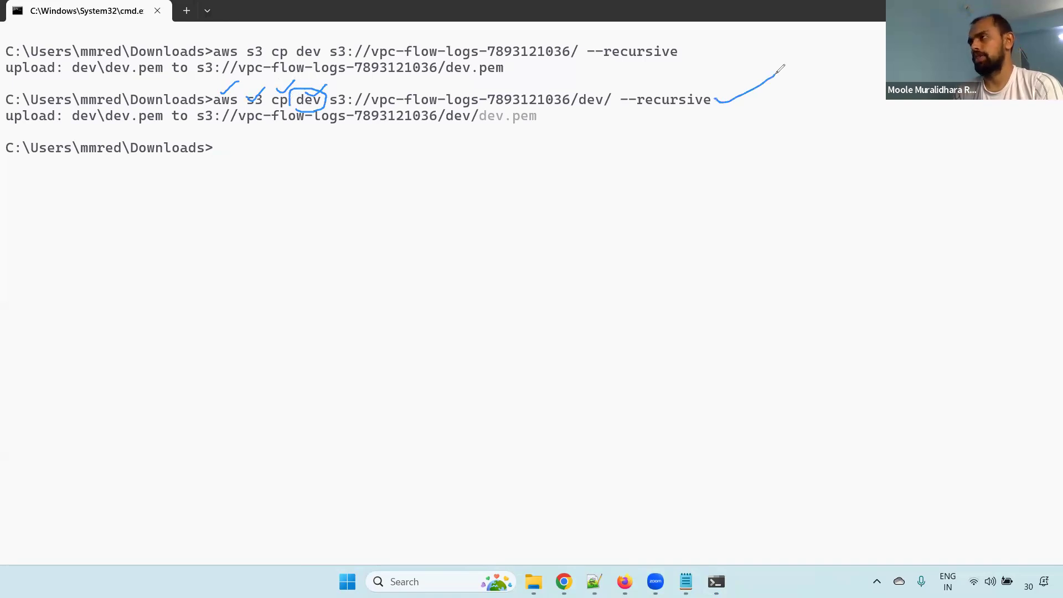
{"action": "left_click_drag", "start_coordinate": [339, 89], "coordinate": [514, 87]}
{"action": "left_click_drag", "start_coordinate": [589, 87], "coordinate": [615, 76]}
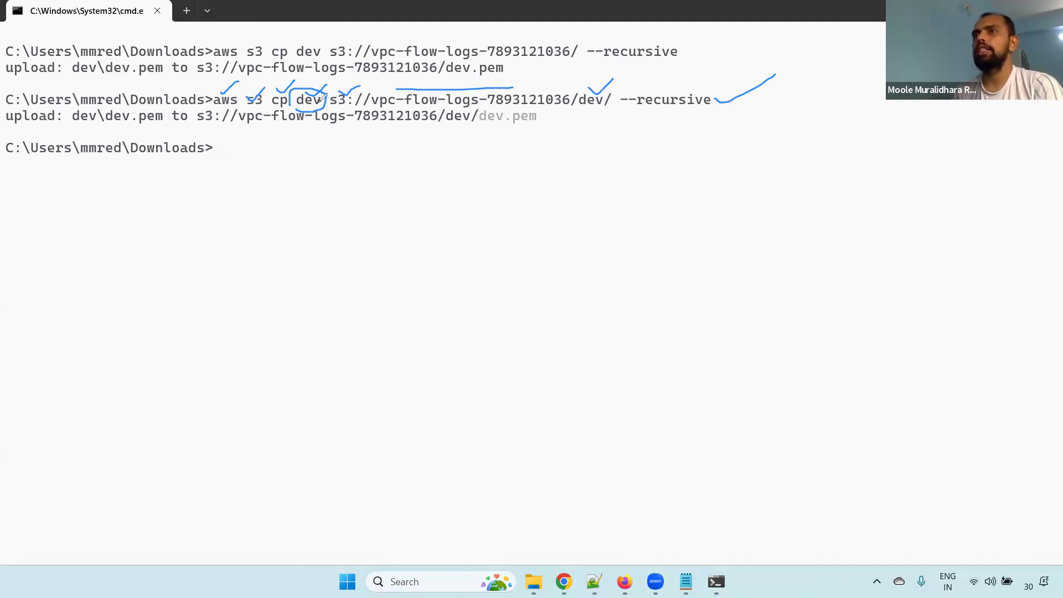
{"action": "mouse_move", "coordinate": [608, 104]}
{"action": "left_mouse_down"}
{"action": "mouse_move", "coordinate": [619, 83]}
{"action": "mouse_move", "coordinate": [637, 114]}
{"action": "mouse_move", "coordinate": [738, 107]}
{"action": "left_mouse_up"}
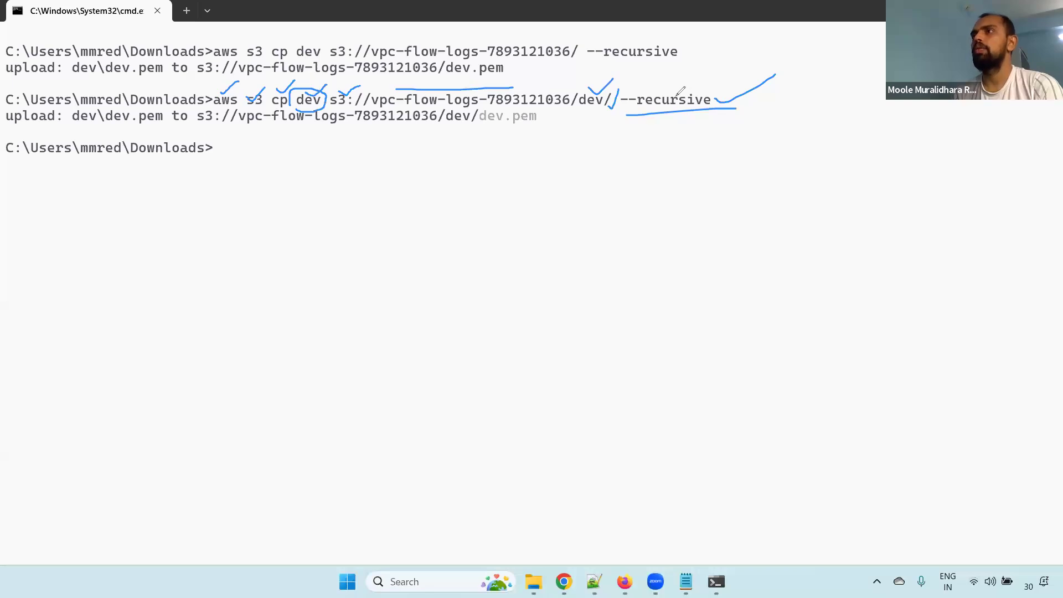
{"action": "left_click_drag", "start_coordinate": [615, 121], "coordinate": [778, 112]}
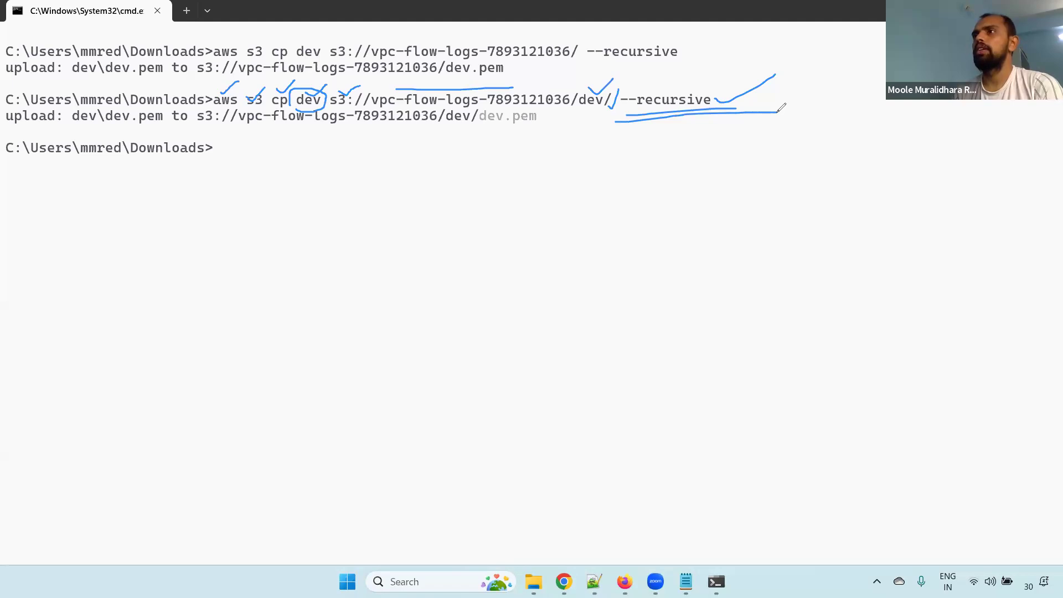
{"action": "left_click", "coordinate": [403, 167]}
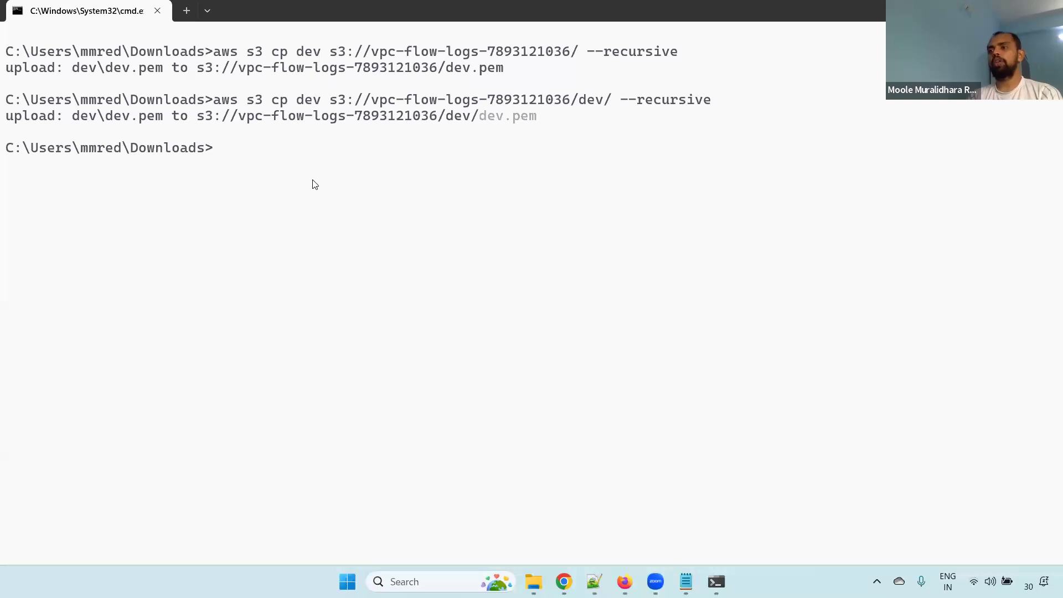
Load Google in the browser tab holding the load balancer access-logs documentation and search for aws s3 cli
{"action": "left_click", "coordinate": [563, 581]}
{"action": "left_click", "coordinate": [896, 15]}
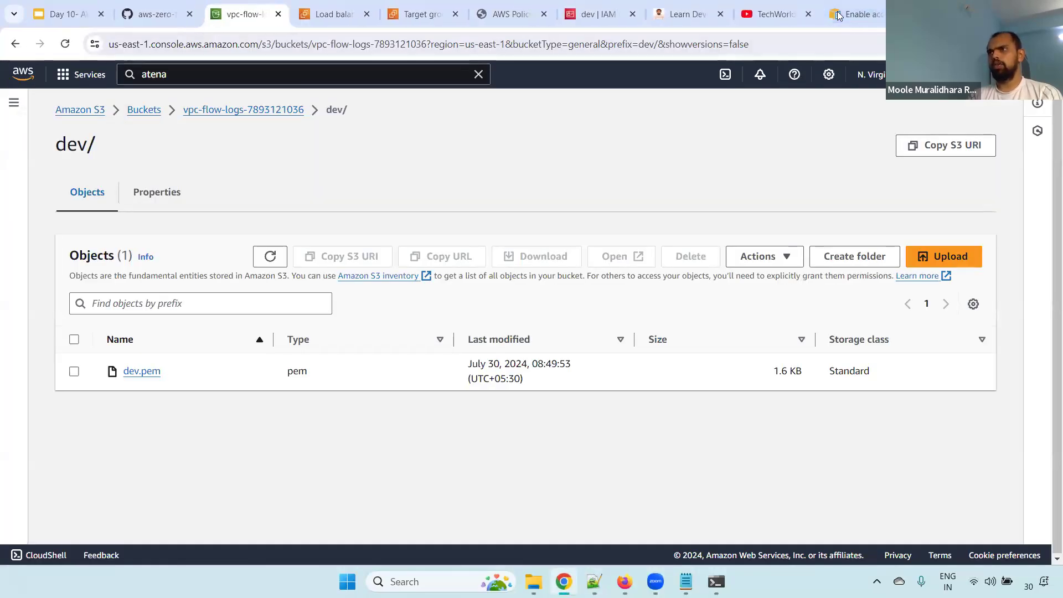
{"action": "left_click", "coordinate": [840, 16]}
{"action": "left_click", "coordinate": [570, 43]}
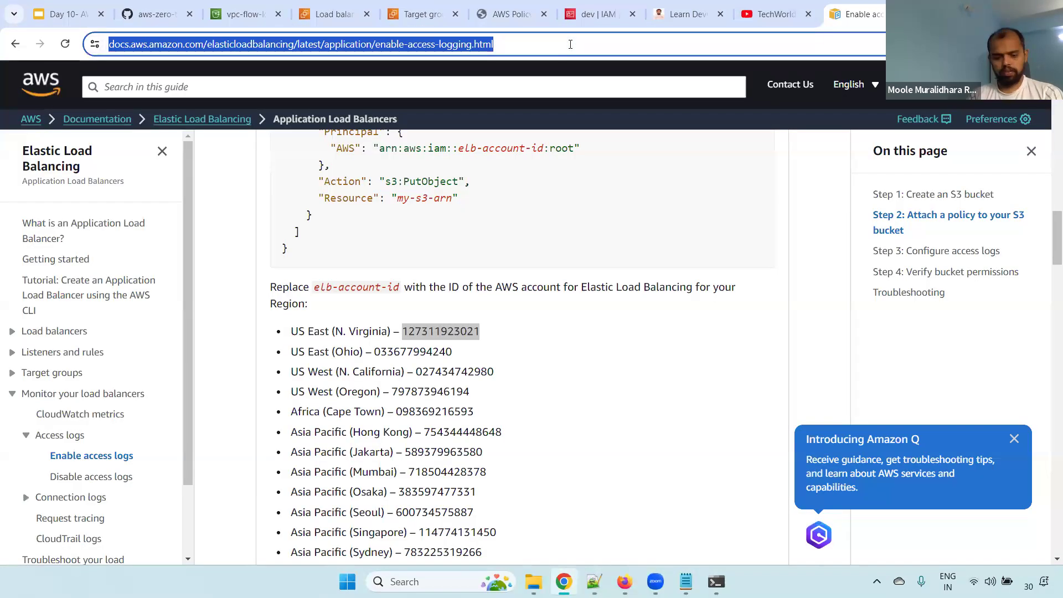
{"action": "type", "text": "google.com"}
{"action": "key", "text": "Return"}
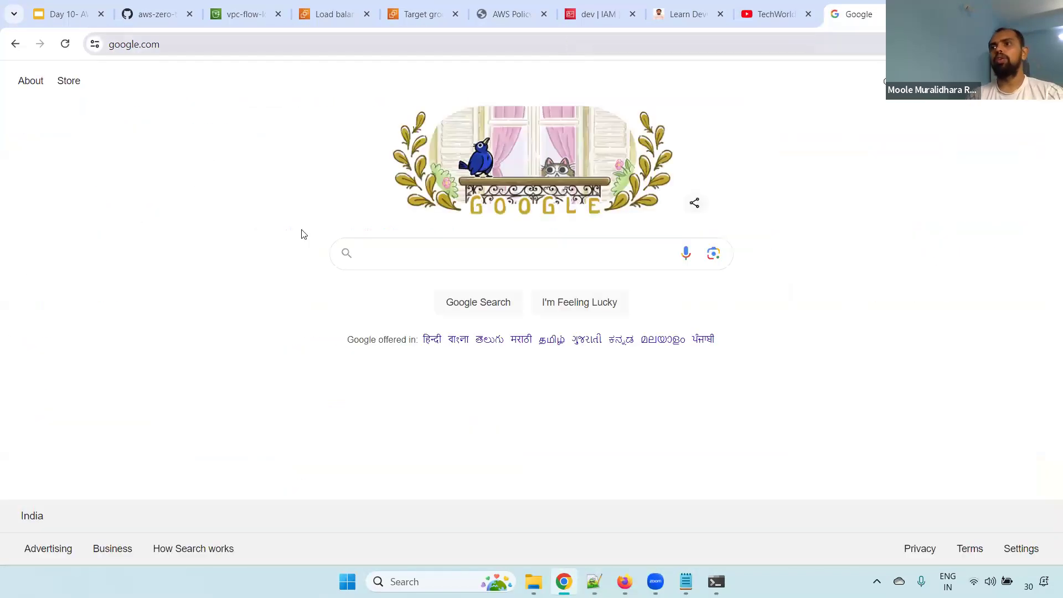
{"action": "left_click", "coordinate": [411, 264]}
{"action": "type", "text": "aw"}
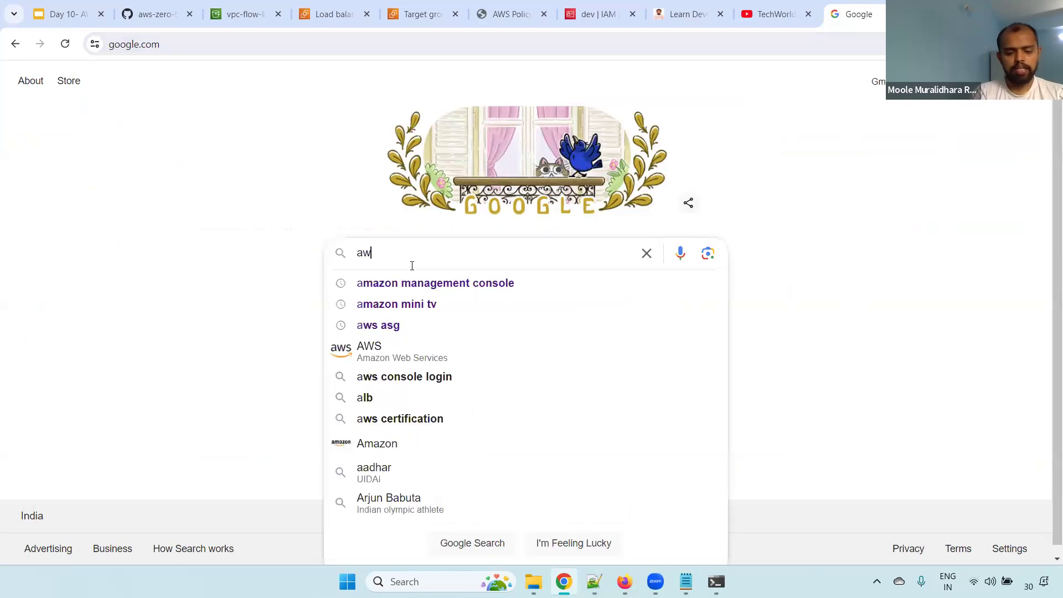
{"action": "type", "text": "s s3"}
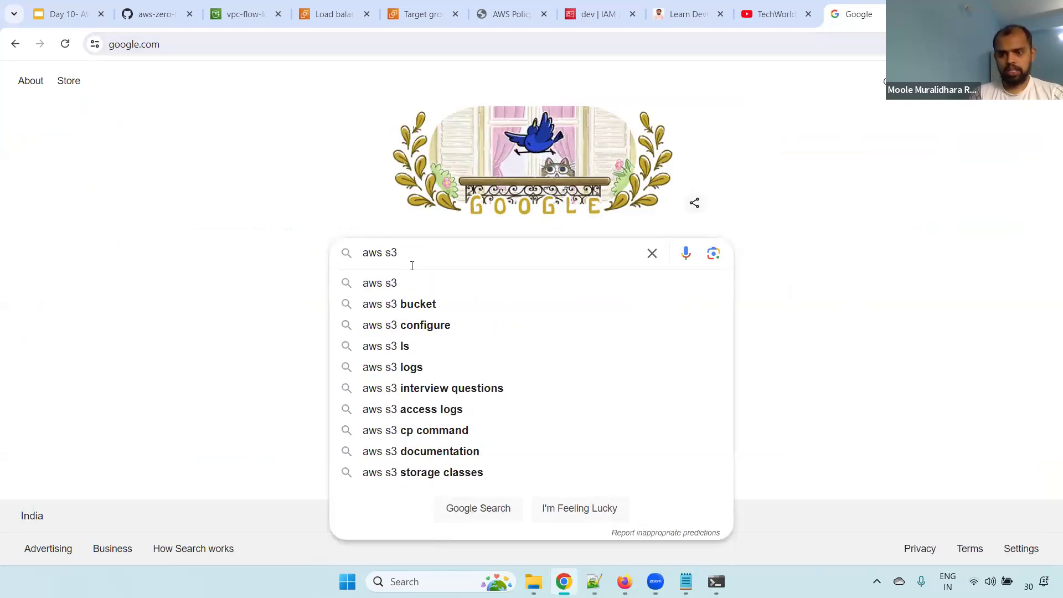
{"action": "type", "text": " cli"}
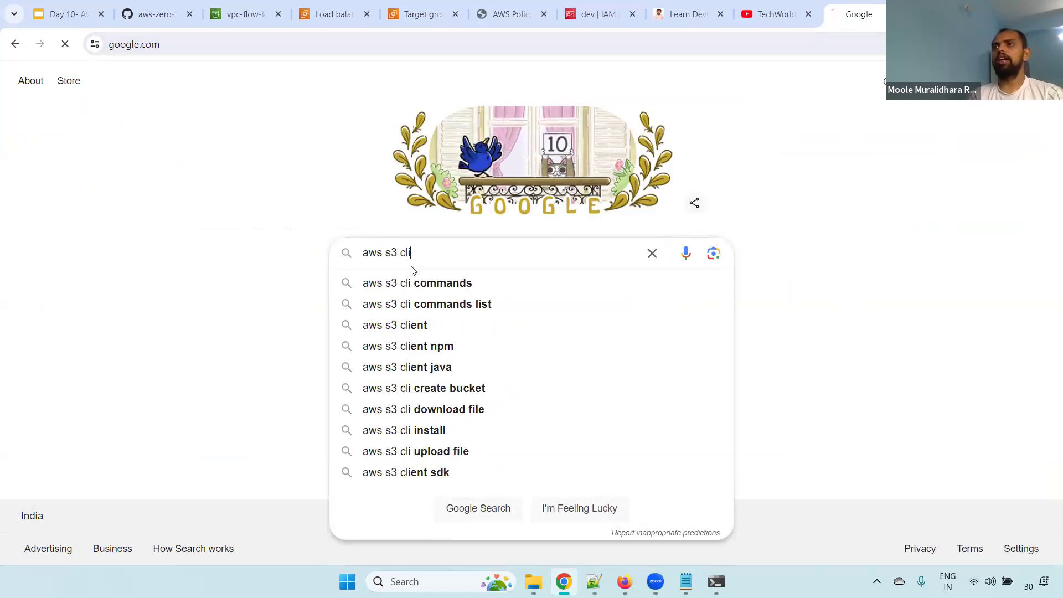
Open the AWS CLI s3 command reference from the search results and examine its Available Commands list
{"action": "key", "text": "Return"}
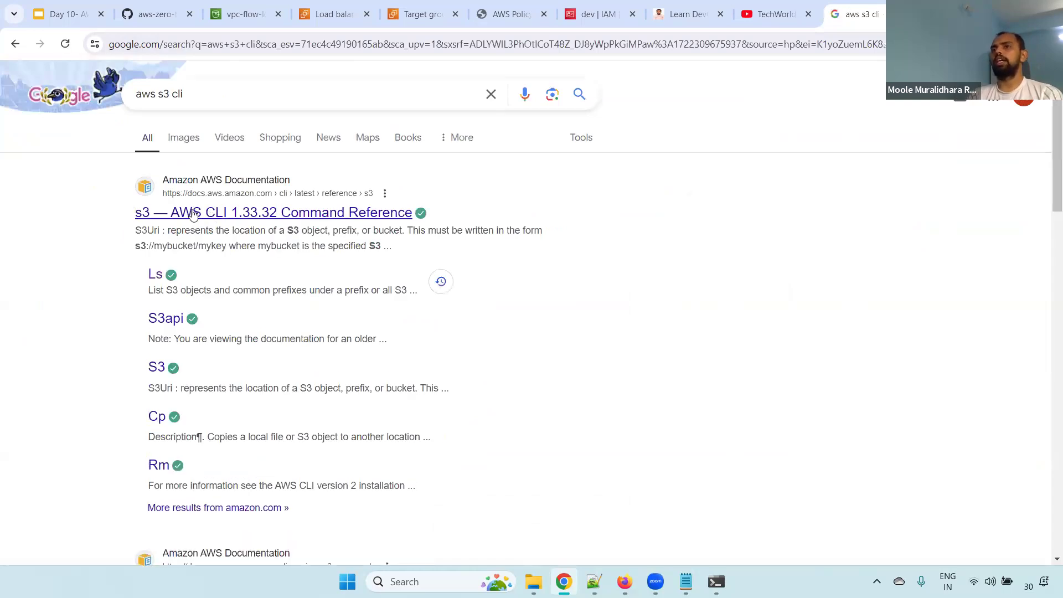
{"action": "left_click", "coordinate": [193, 215]}
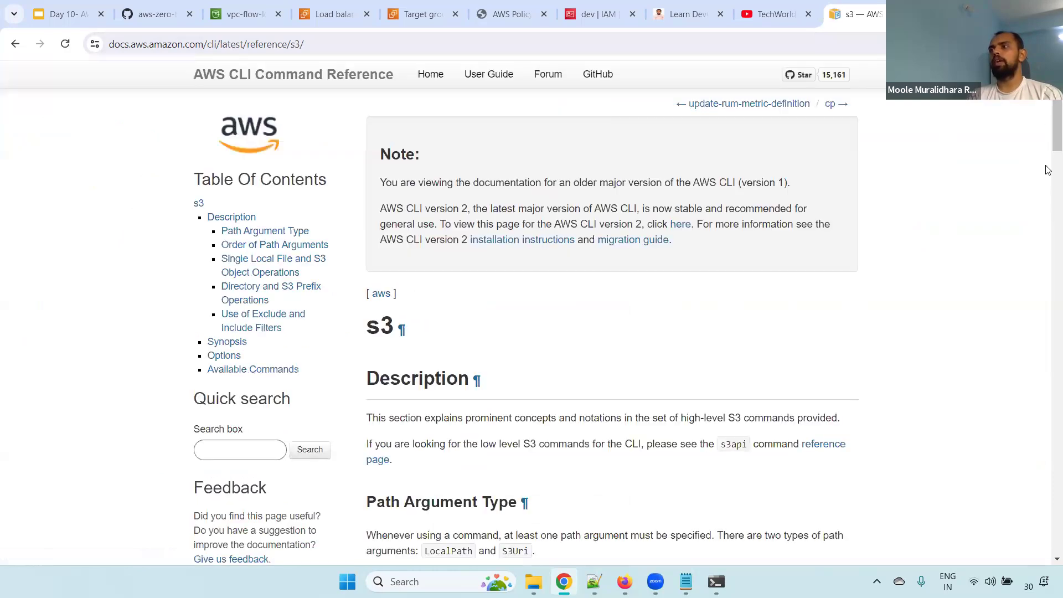
{"action": "scroll", "coordinate": [1049, 127], "scroll_direction": "down", "scroll_amount": 20}
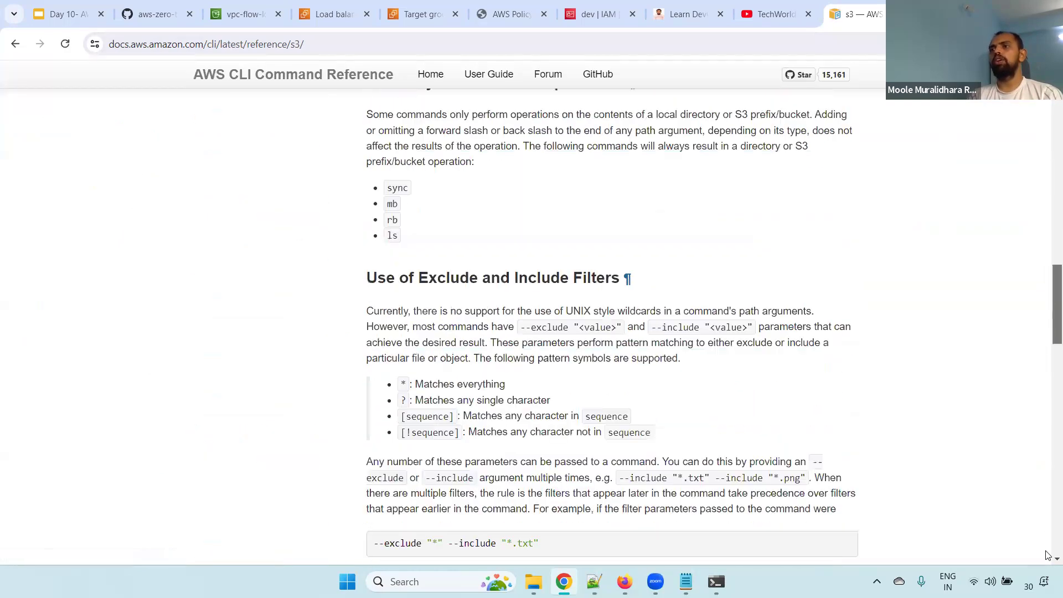
{"action": "scroll", "coordinate": [359, 306], "scroll_direction": "down", "scroll_amount": 6}
{"action": "left_click_drag", "start_coordinate": [357, 273], "coordinate": [555, 274]}
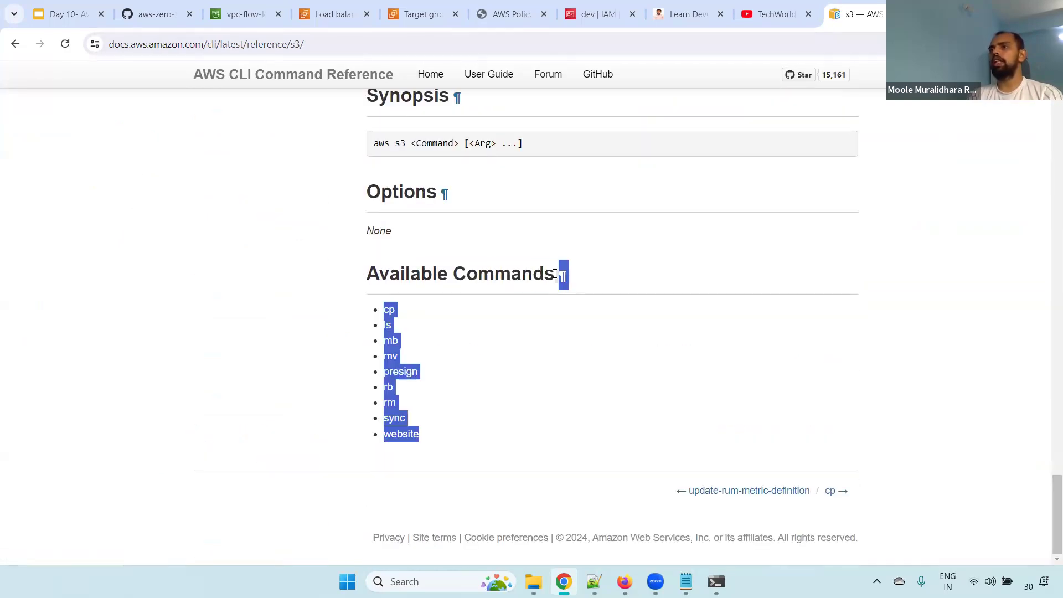
{"action": "left_click", "coordinate": [533, 355]}
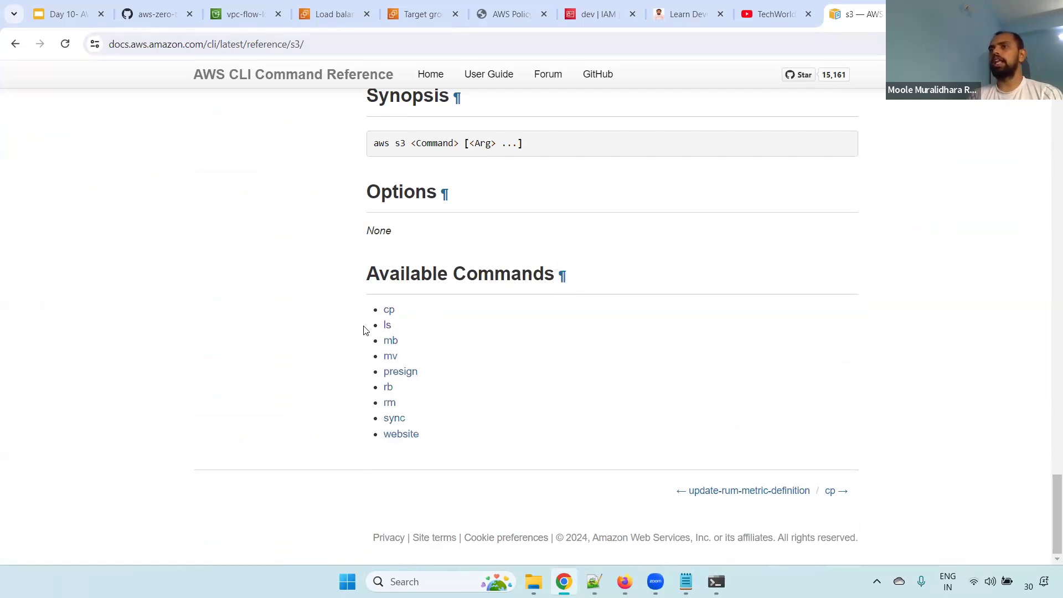
{"action": "left_click_drag", "start_coordinate": [362, 327], "coordinate": [360, 329]}
{"action": "left_click_drag", "start_coordinate": [438, 310], "coordinate": [347, 311]}
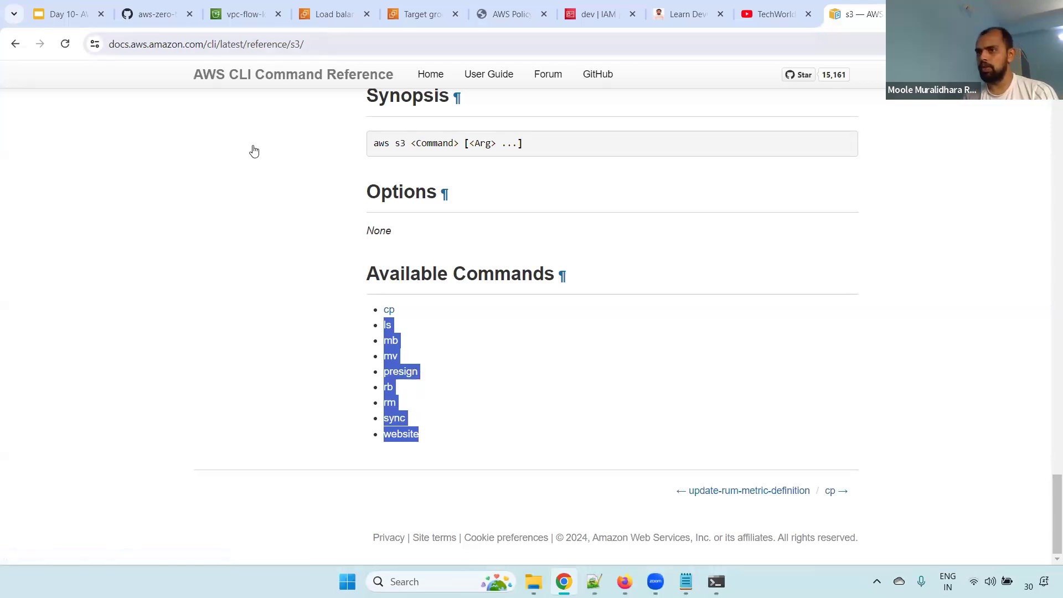
{"action": "left_click", "coordinate": [474, 367]}
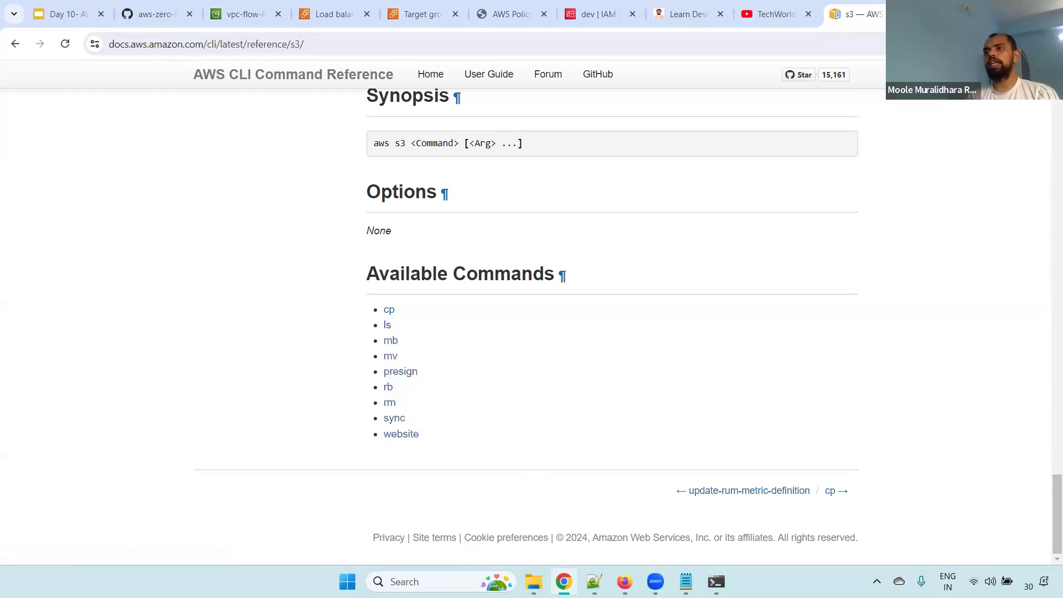
Switch to the new 227 notes in Notepad++ and highlight the line "Lab Session - Delete an S3 bucket"
{"action": "key", "text": "alt+Tab"}
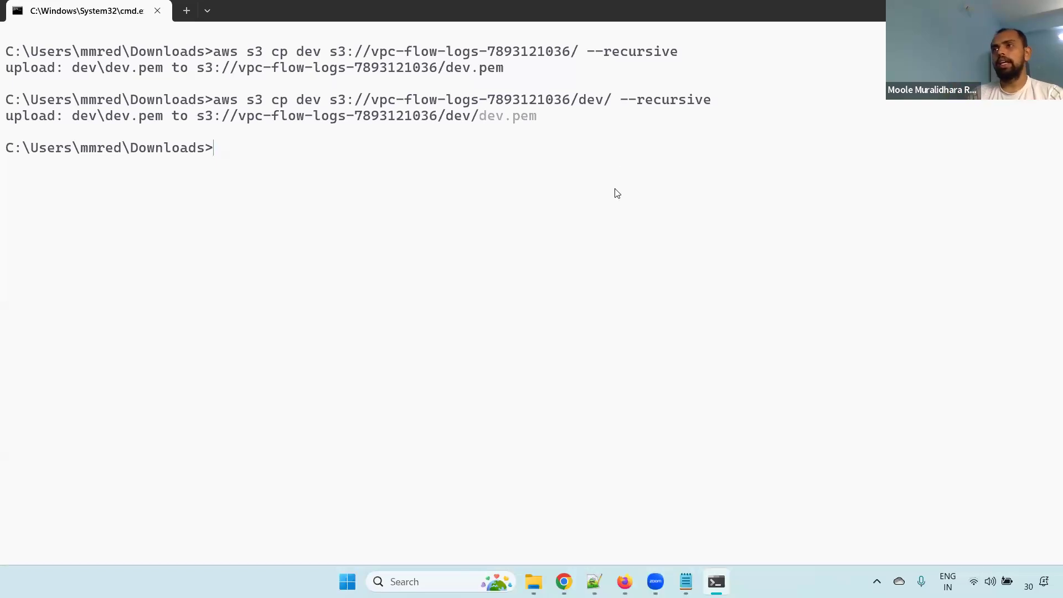
{"action": "left_click", "coordinate": [594, 582]}
{"action": "left_click", "coordinate": [637, 56]}
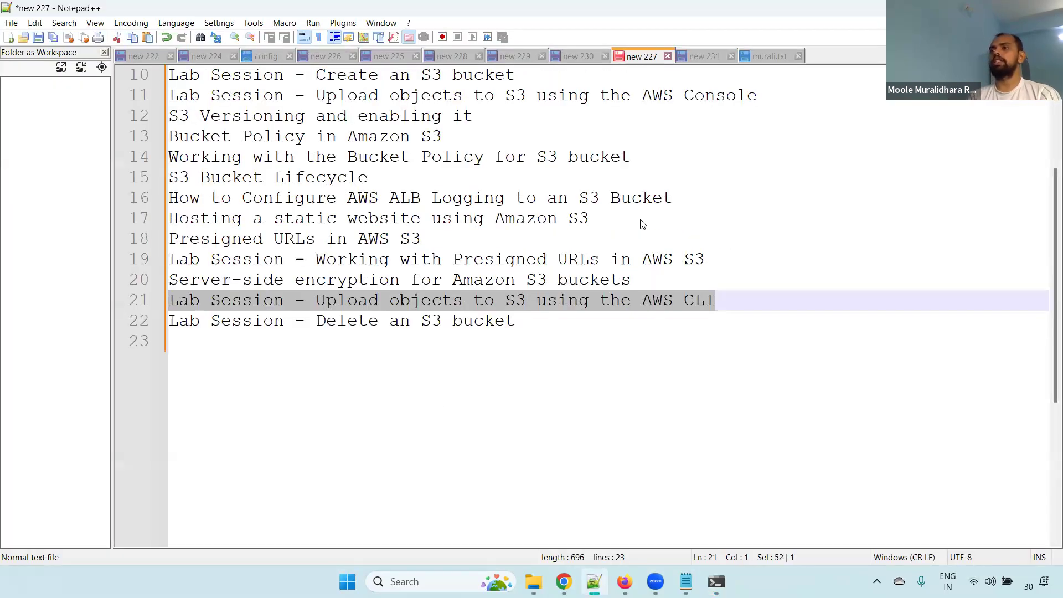
{"action": "left_click", "coordinate": [579, 331]}
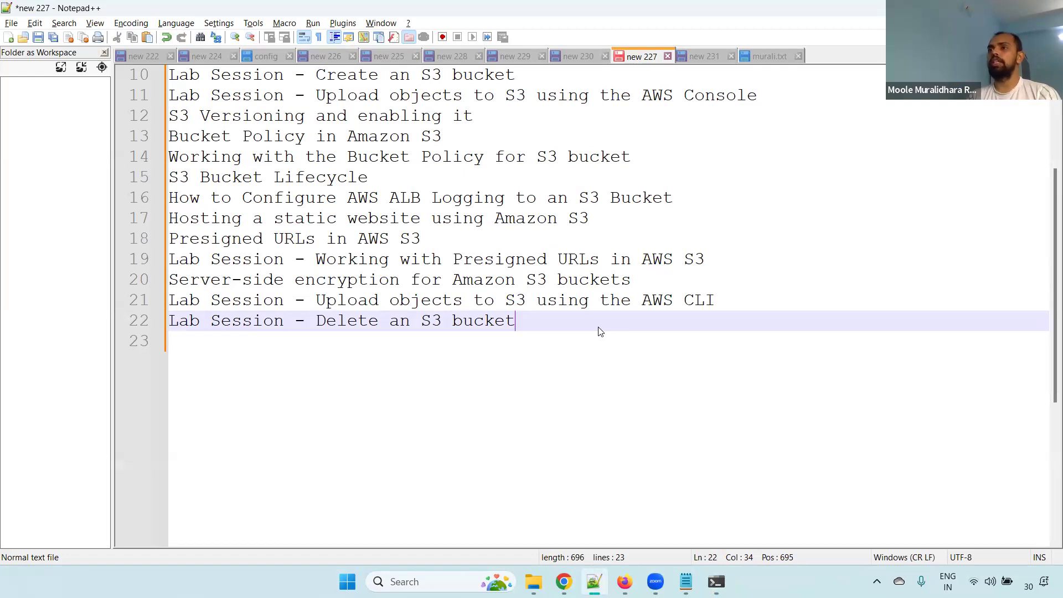
{"action": "left_click_drag", "start_coordinate": [545, 320], "coordinate": [105, 321]}
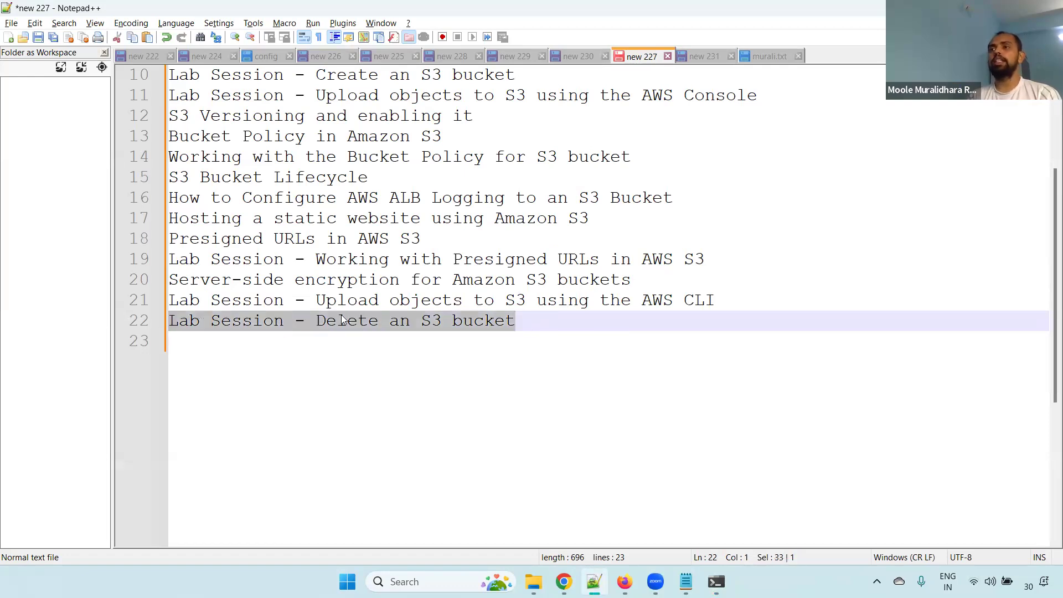
Return to the S3 console in Chrome and try to delete the vpc-flow-logs bucket from the bucket list
{"action": "key", "text": "alt+Tab"}
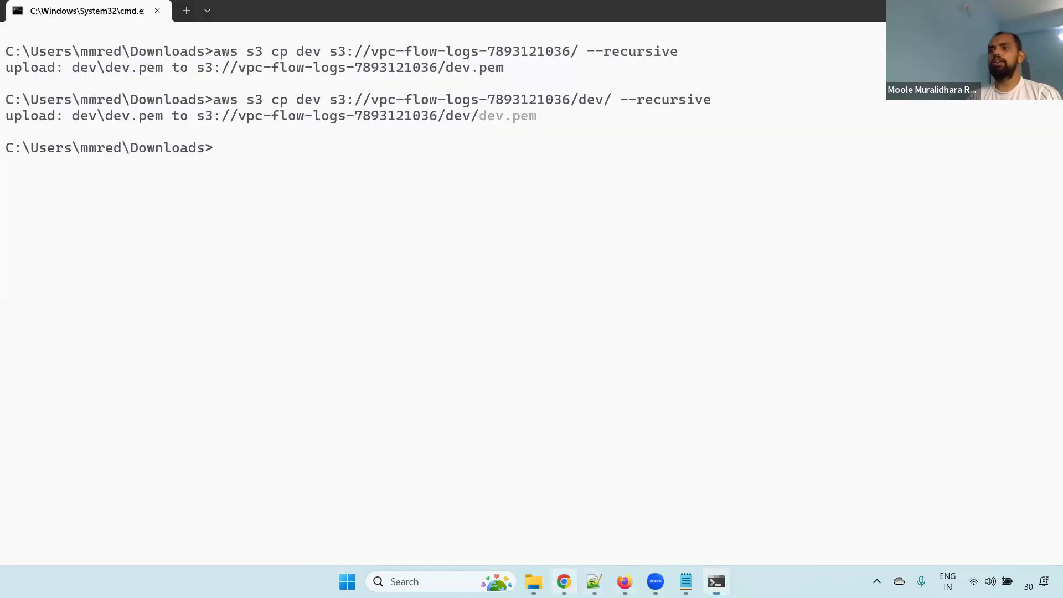
{"action": "left_click", "coordinate": [564, 581]}
{"action": "left_click", "coordinate": [242, 14]}
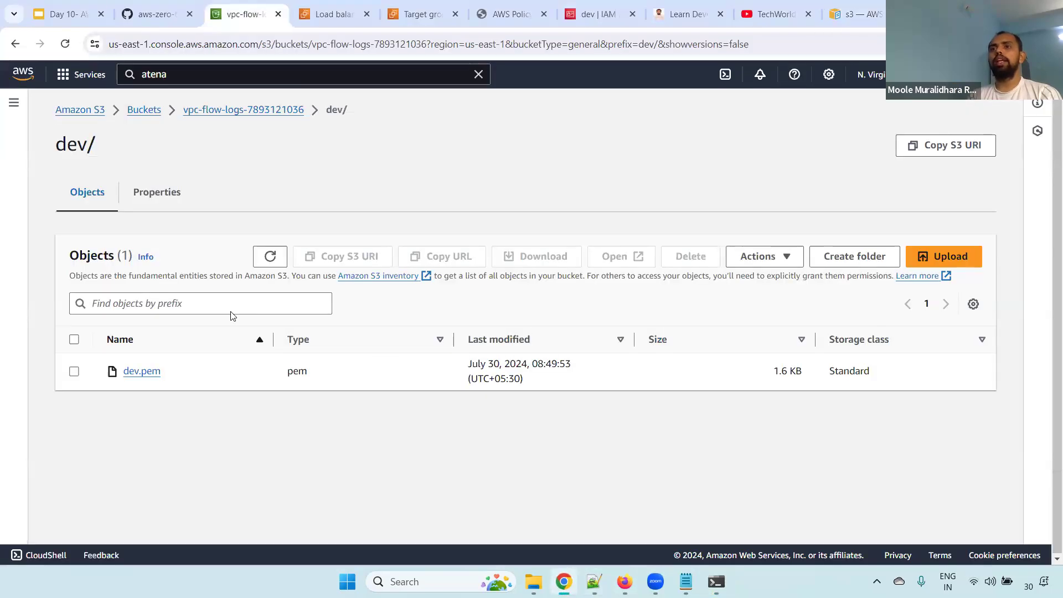
{"action": "left_click", "coordinate": [144, 110]}
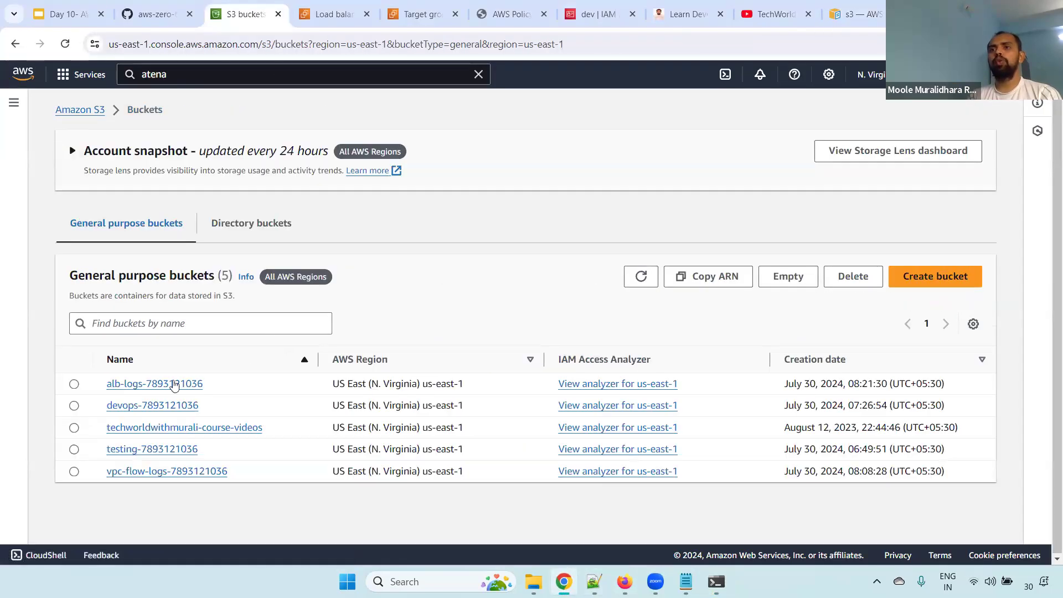
{"action": "left_click", "coordinate": [74, 471]}
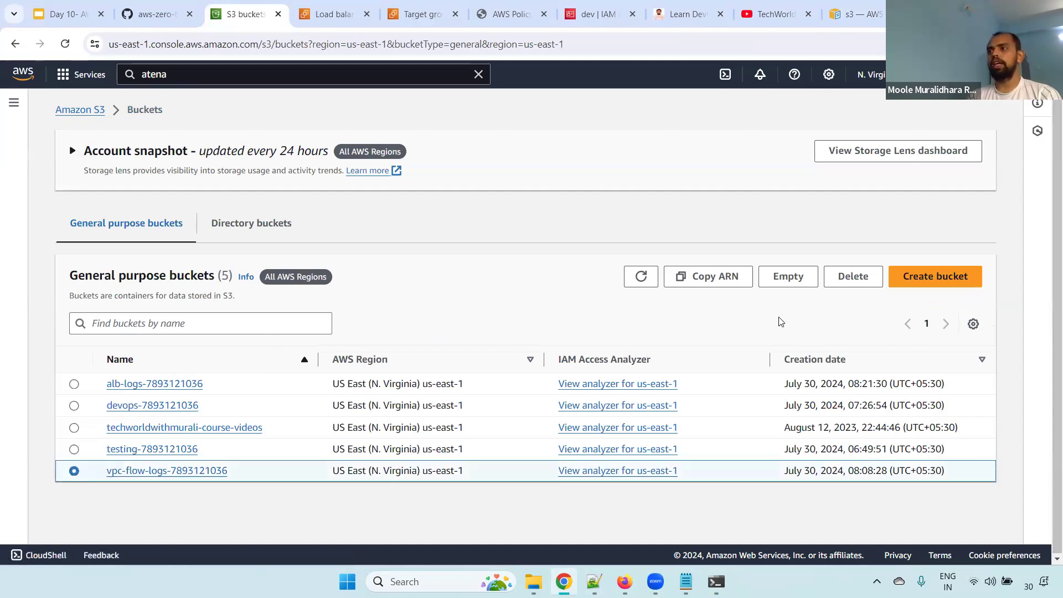
{"action": "left_click", "coordinate": [853, 277]}
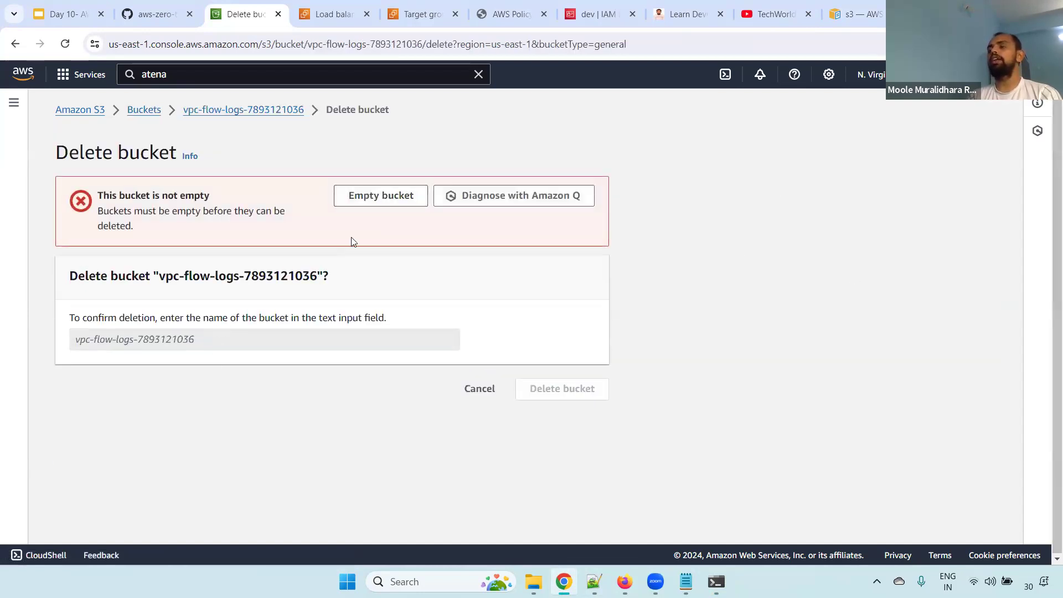
{"action": "left_click_drag", "start_coordinate": [100, 198], "coordinate": [233, 202]}
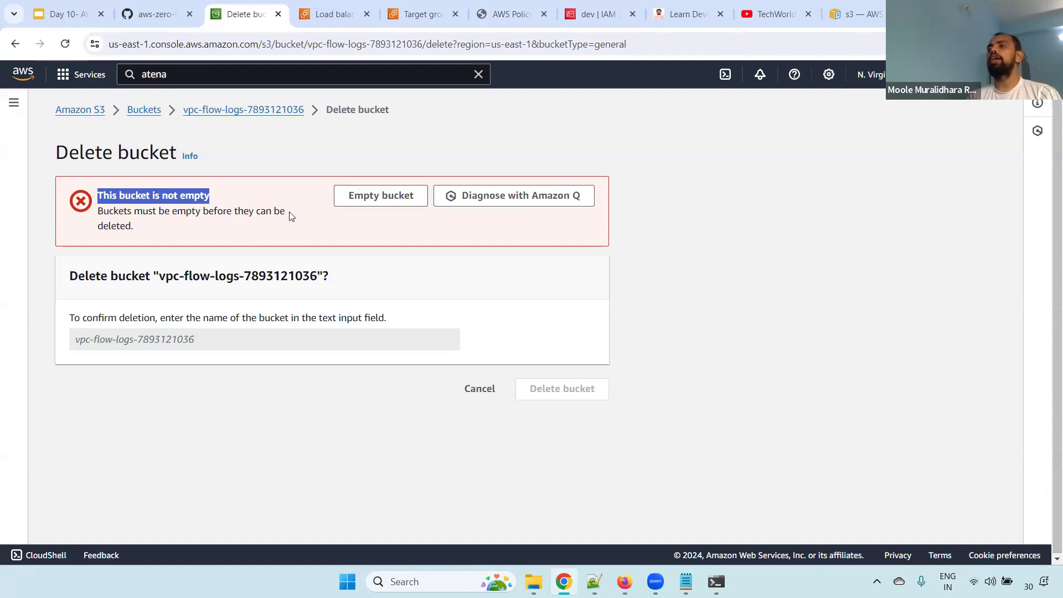
{"action": "left_click", "coordinate": [193, 268]}
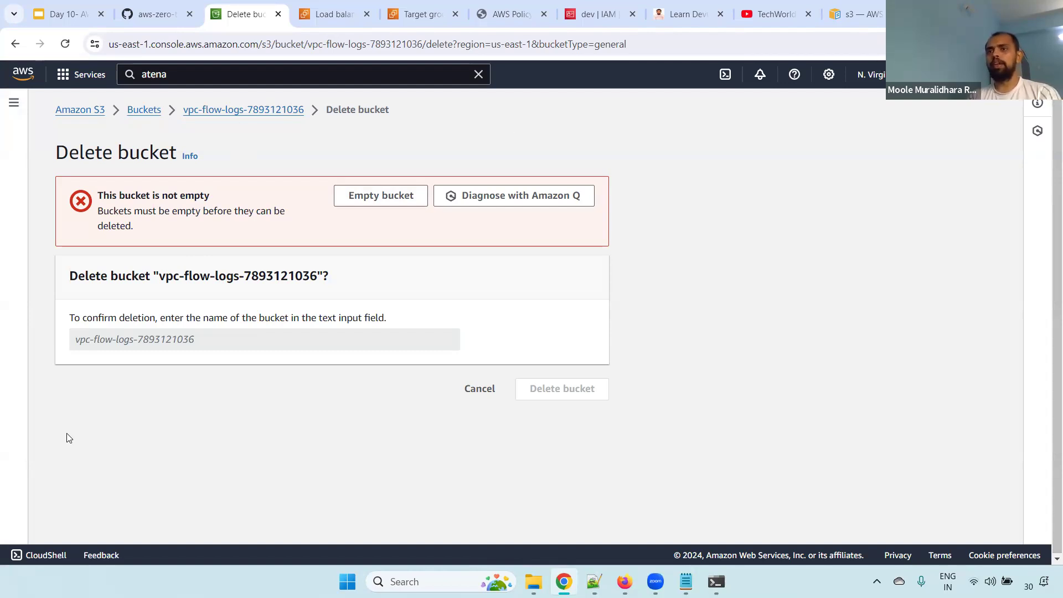
Delete all objects in the vpc-flow-logs bucket, confirming with "permanently delete", and close the deletion status page
{"action": "left_click", "coordinate": [250, 111]}
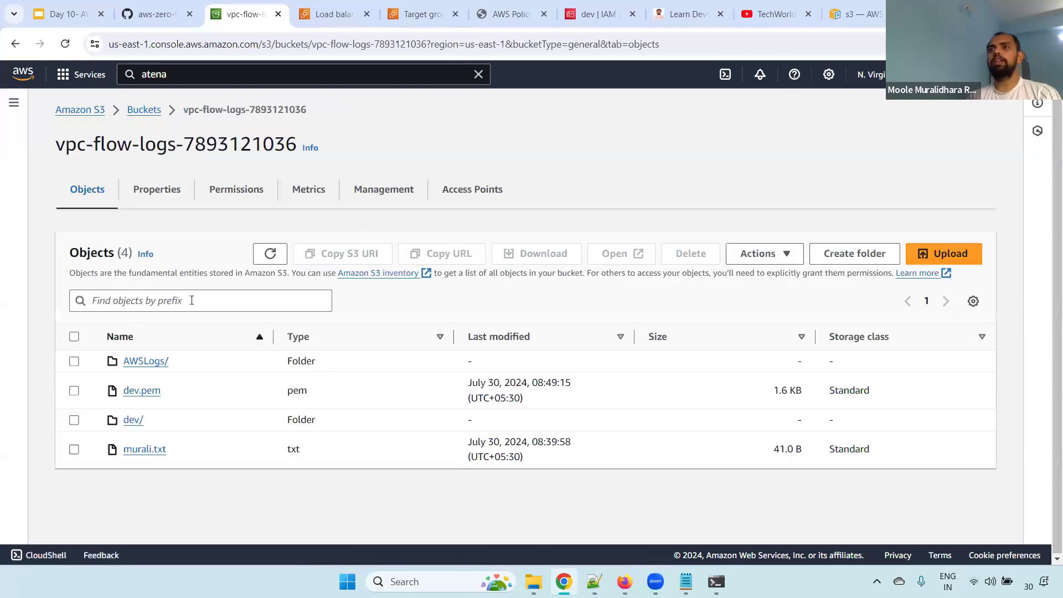
{"action": "left_click", "coordinate": [74, 337]}
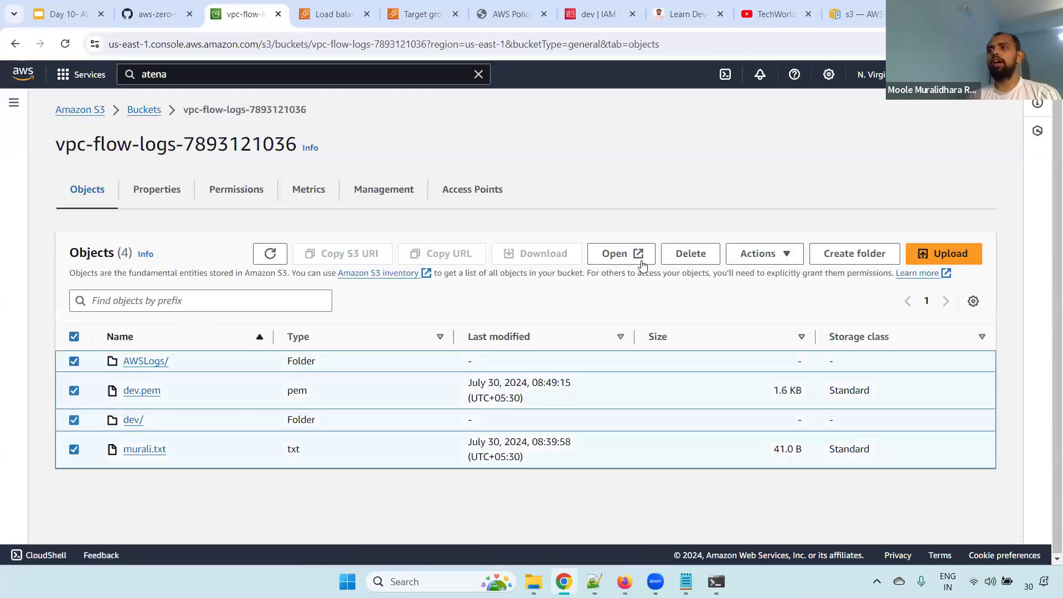
{"action": "left_click", "coordinate": [691, 253]}
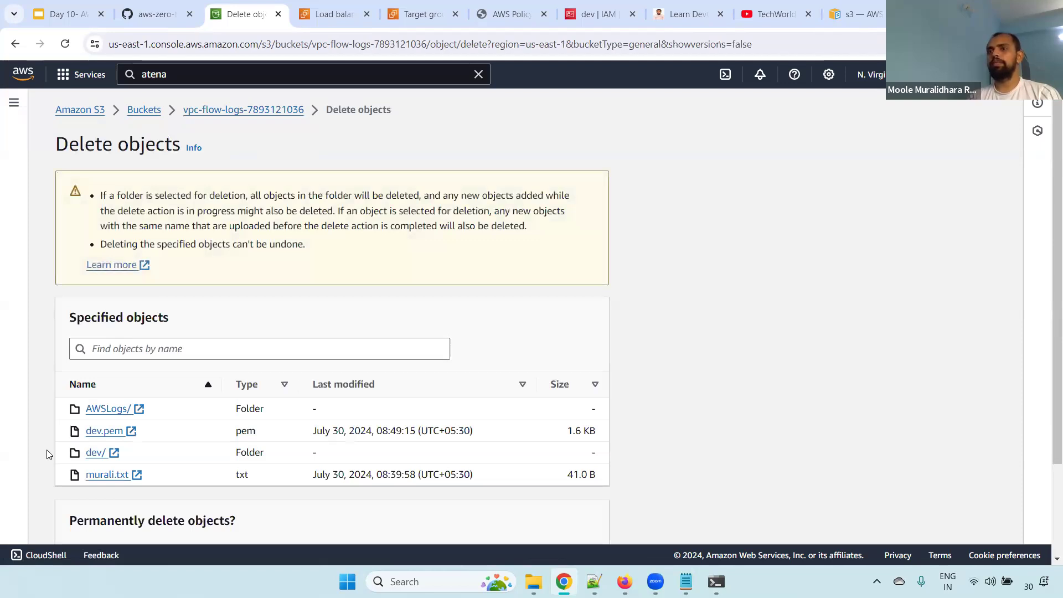
{"action": "scroll", "coordinate": [203, 508], "scroll_direction": "down", "scroll_amount": 3}
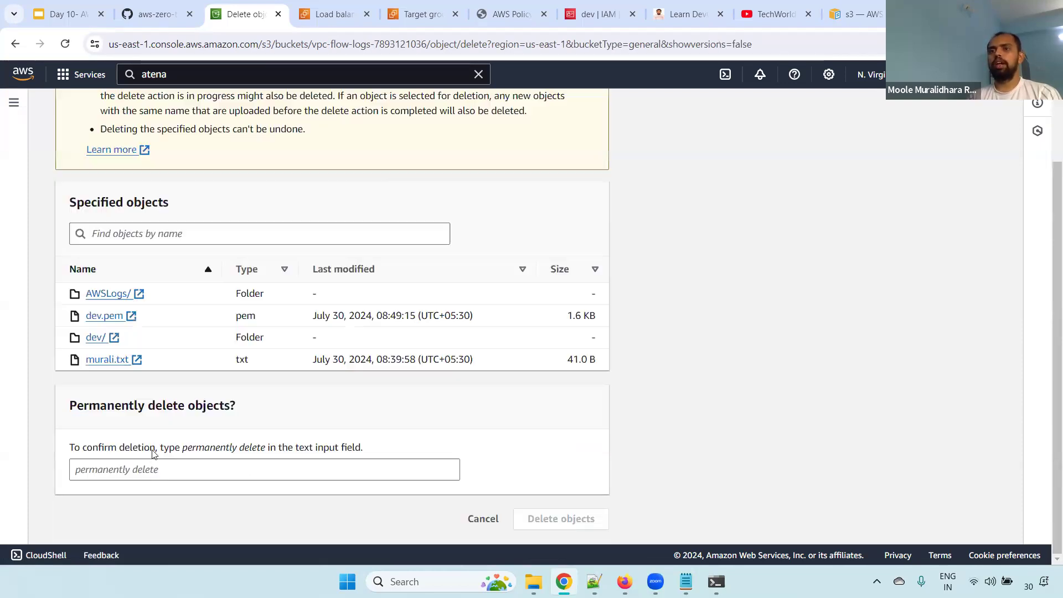
{"action": "left_click_drag", "start_coordinate": [184, 451], "coordinate": [267, 453]}
{"action": "key", "text": "ctrl+c"}
{"action": "left_click", "coordinate": [179, 471]}
{"action": "key", "text": "ctrl+v"}
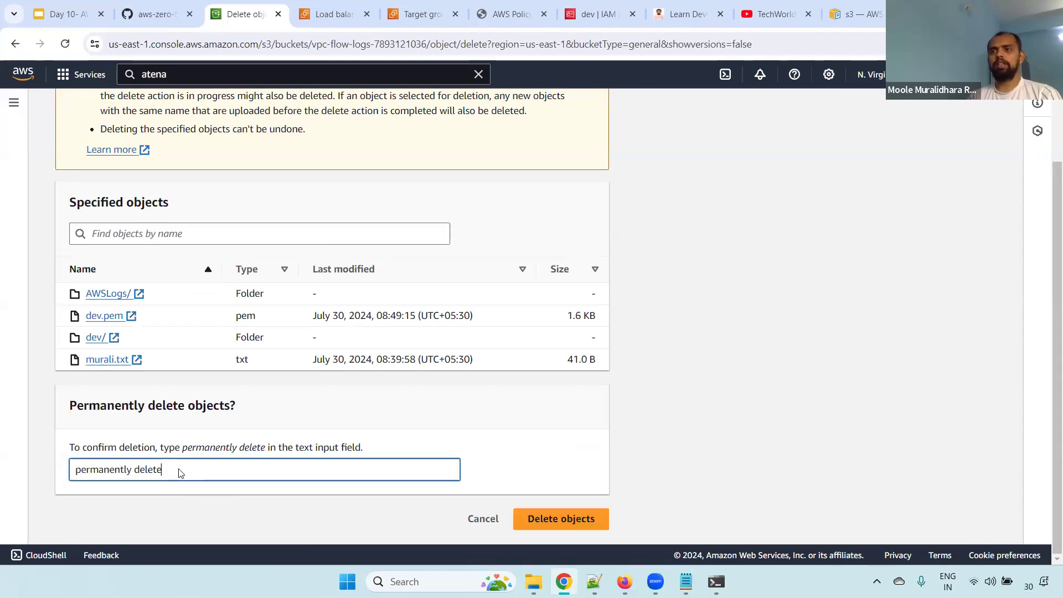
{"action": "key", "text": "Return"}
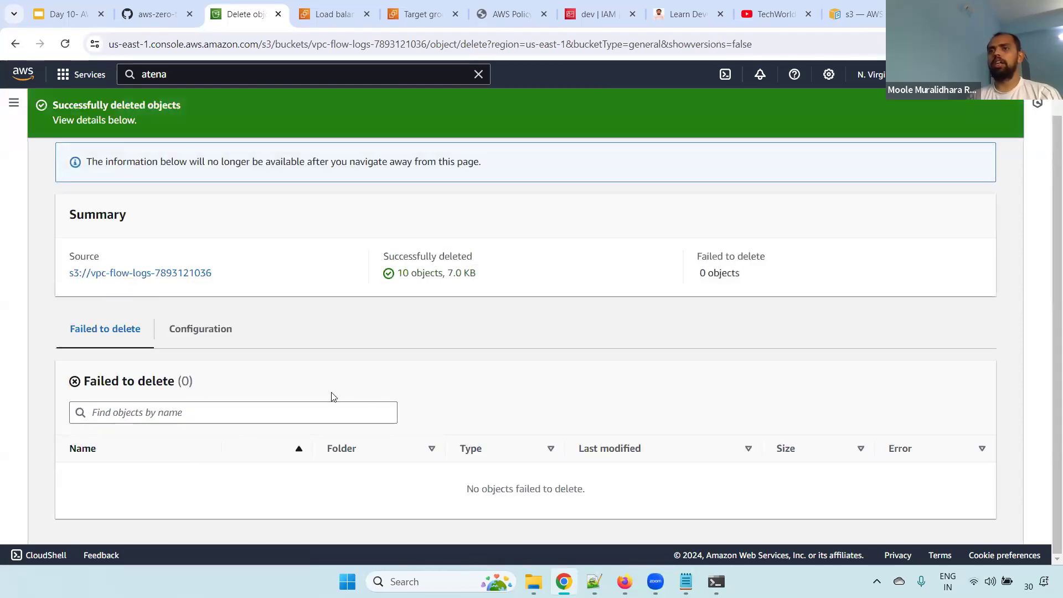
{"action": "scroll", "coordinate": [1014, 205], "scroll_direction": "up", "scroll_amount": 1}
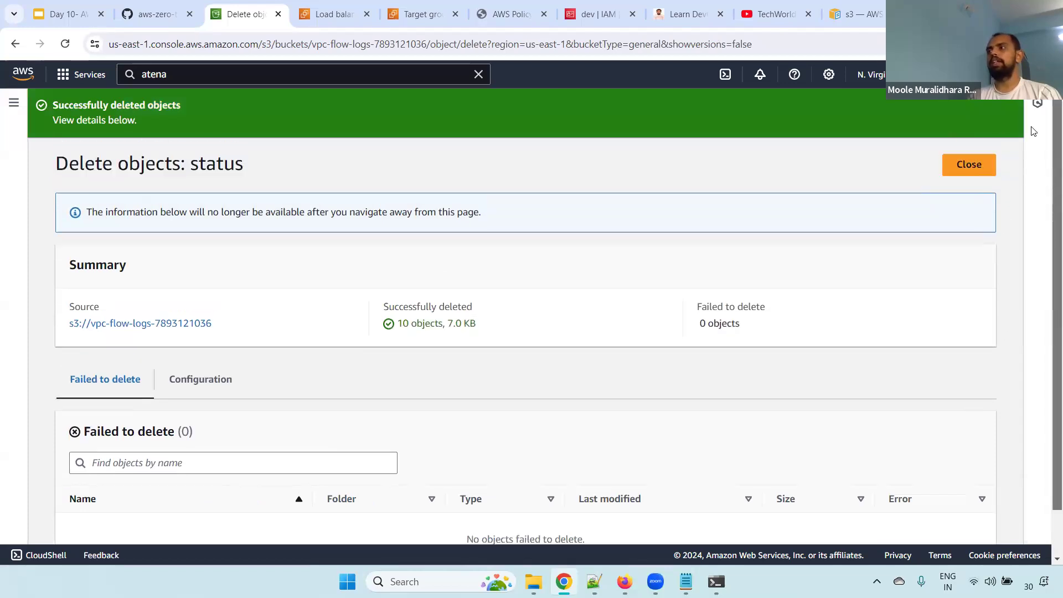
{"action": "left_click", "coordinate": [968, 165]}
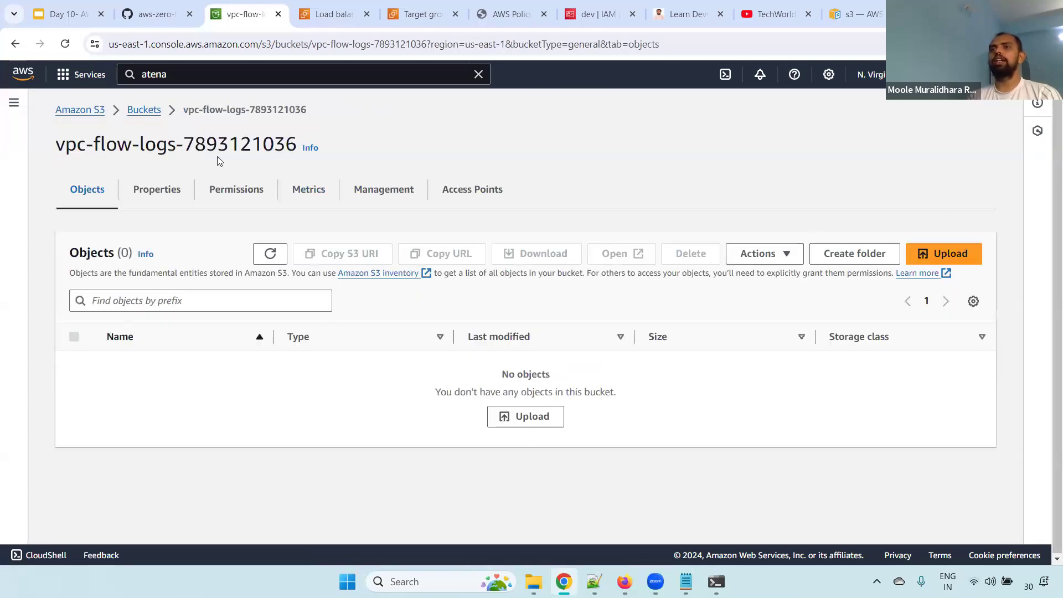
Delete the emptied vpc-flow-logs bucket from the bucket list, reading the deletion notes and confirming with the bucket's name
{"action": "left_click", "coordinate": [153, 114]}
{"action": "left_click", "coordinate": [74, 471]}
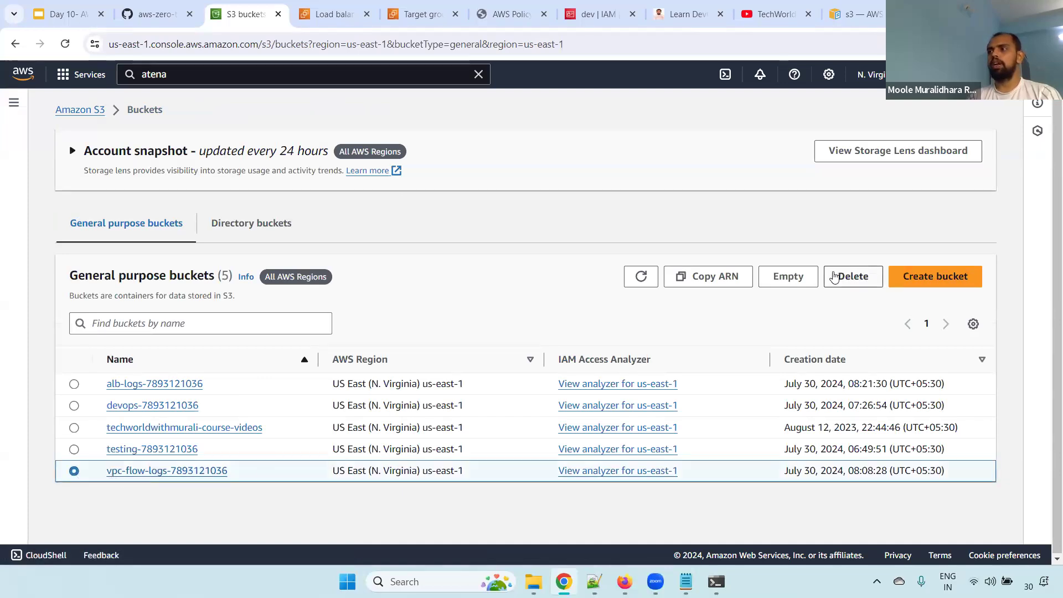
{"action": "left_click", "coordinate": [836, 277]}
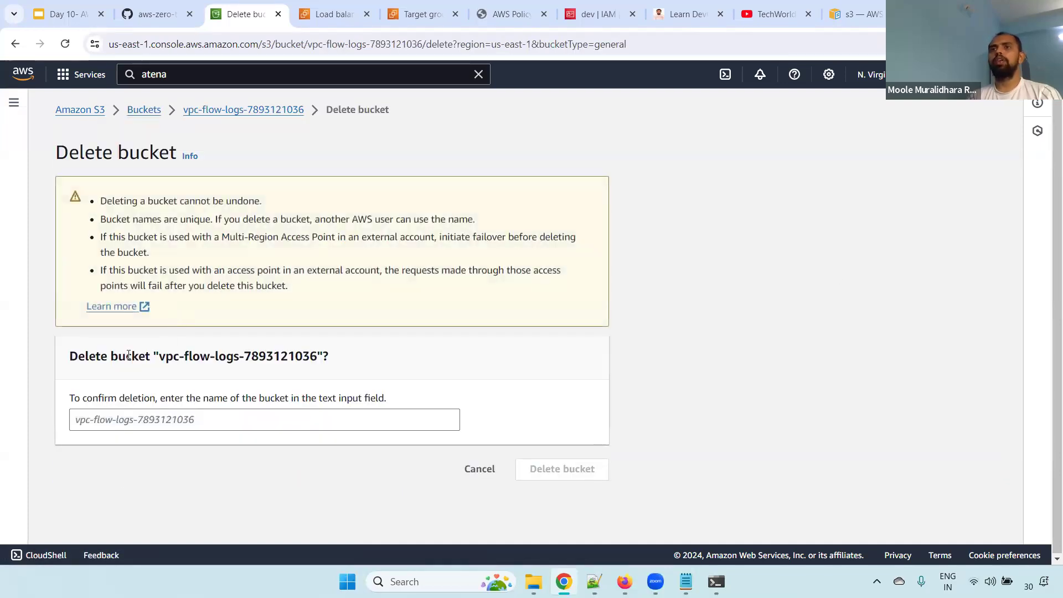
{"action": "left_click_drag", "start_coordinate": [100, 200], "coordinate": [300, 205]}
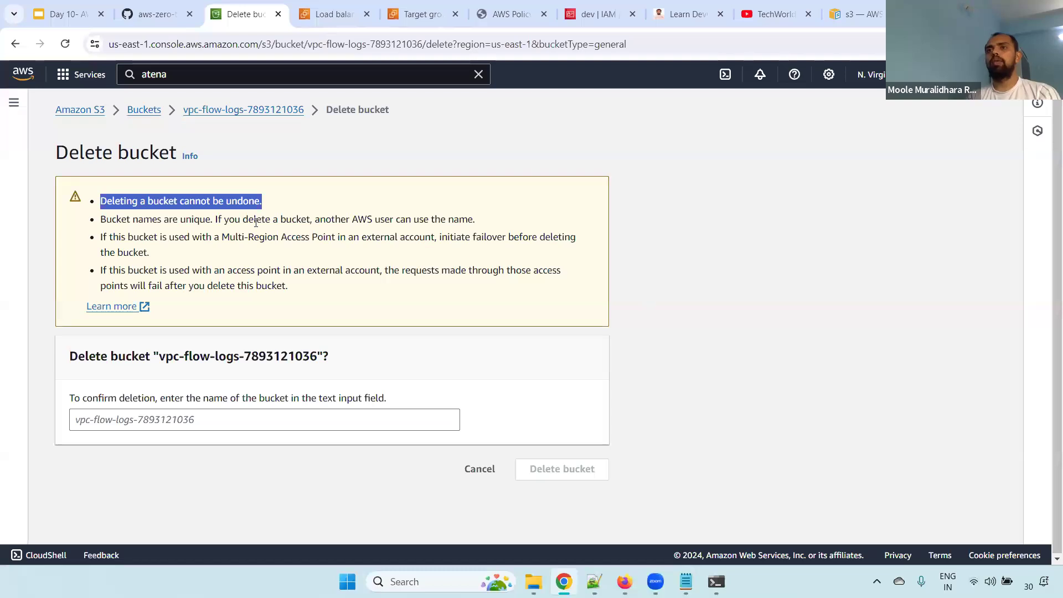
{"action": "left_click_drag", "start_coordinate": [100, 220], "coordinate": [495, 223]}
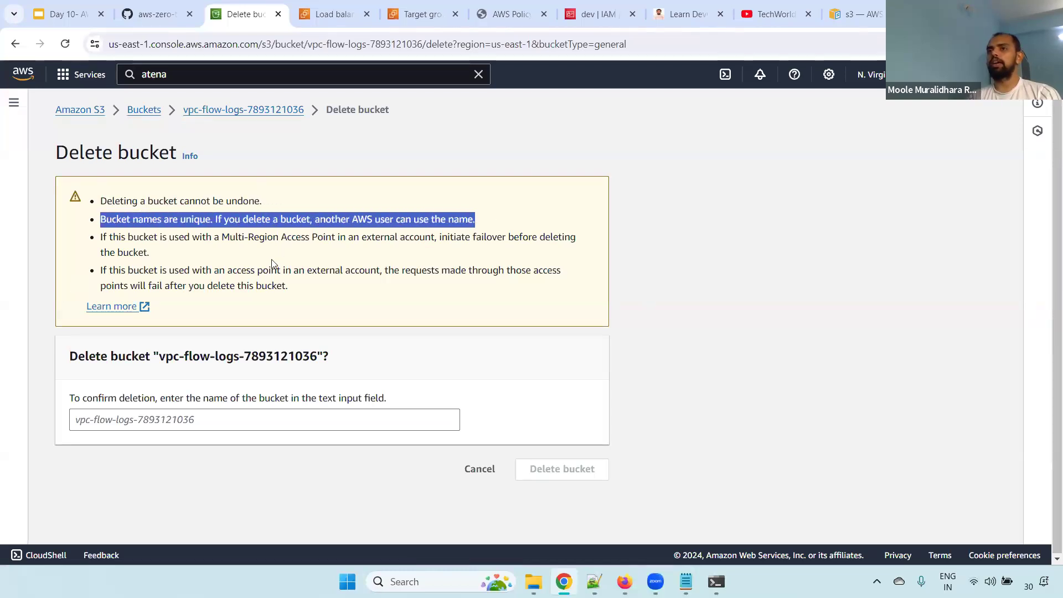
{"action": "left_click_drag", "start_coordinate": [161, 356], "coordinate": [317, 354]}
{"action": "key", "text": "ctrl+c"}
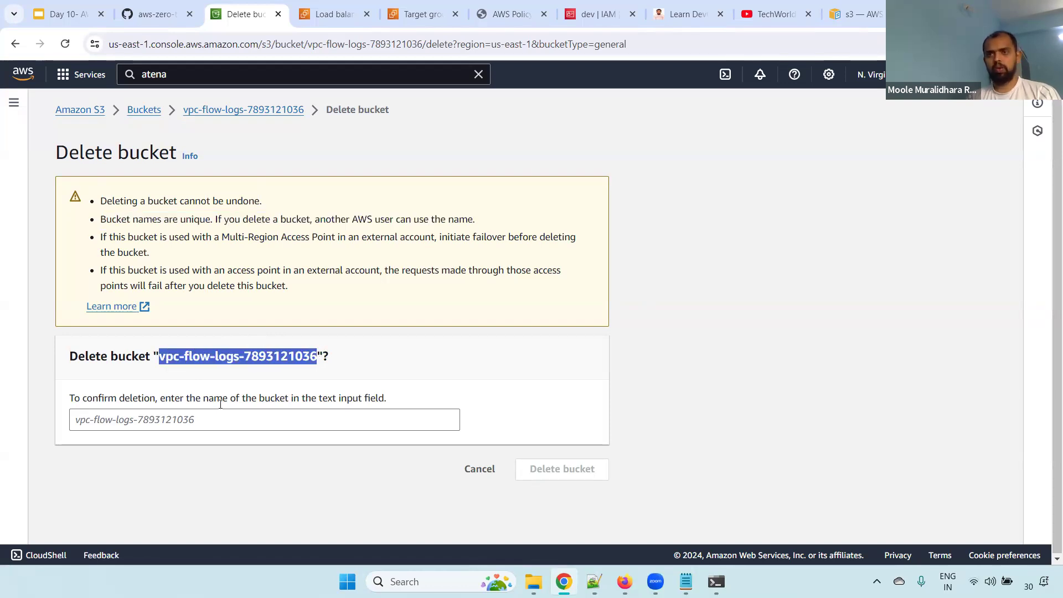
{"action": "left_click", "coordinate": [220, 419]}
{"action": "key", "text": "ctrl+v"}
{"action": "left_click", "coordinate": [564, 469]}
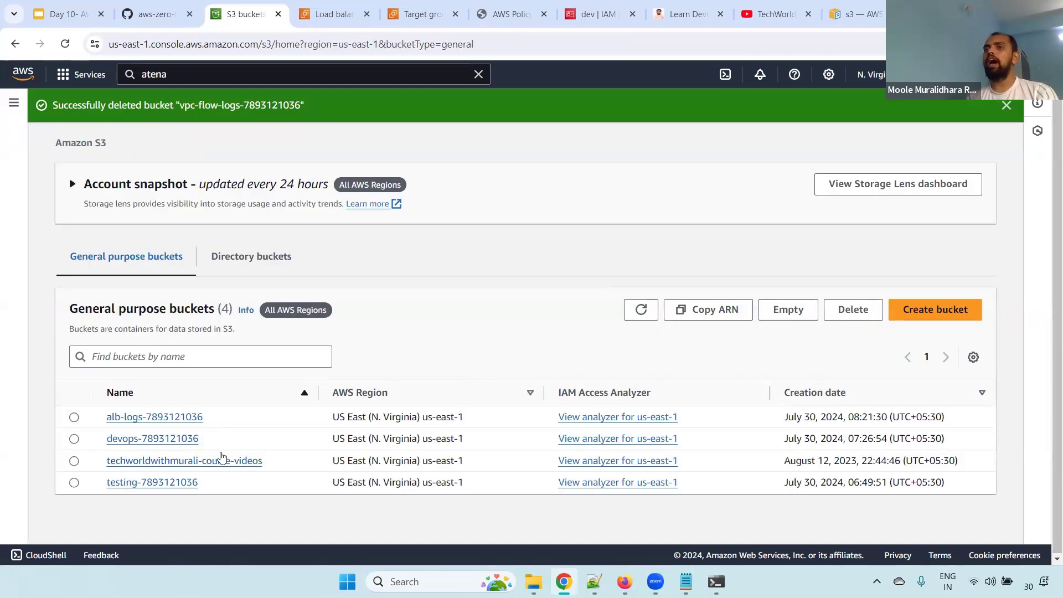
Try to create the vpc-flow-logs bucket in US West (Oregon) us-west-2 with default settings, reusing the deleted bucket's name
{"action": "left_click_drag", "start_coordinate": [416, 484], "coordinate": [482, 484]}
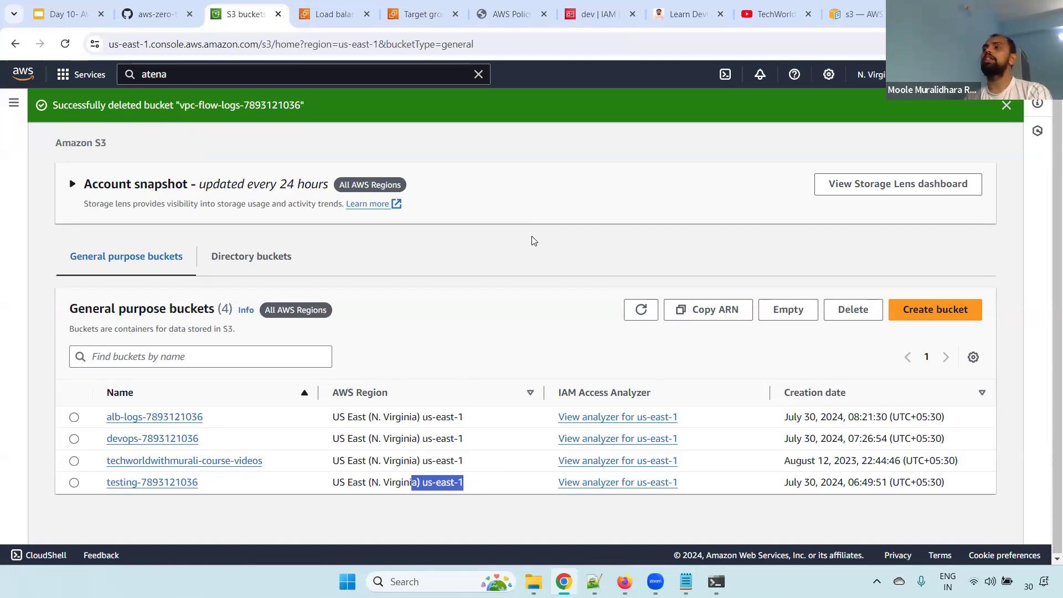
{"action": "left_click", "coordinate": [934, 310]}
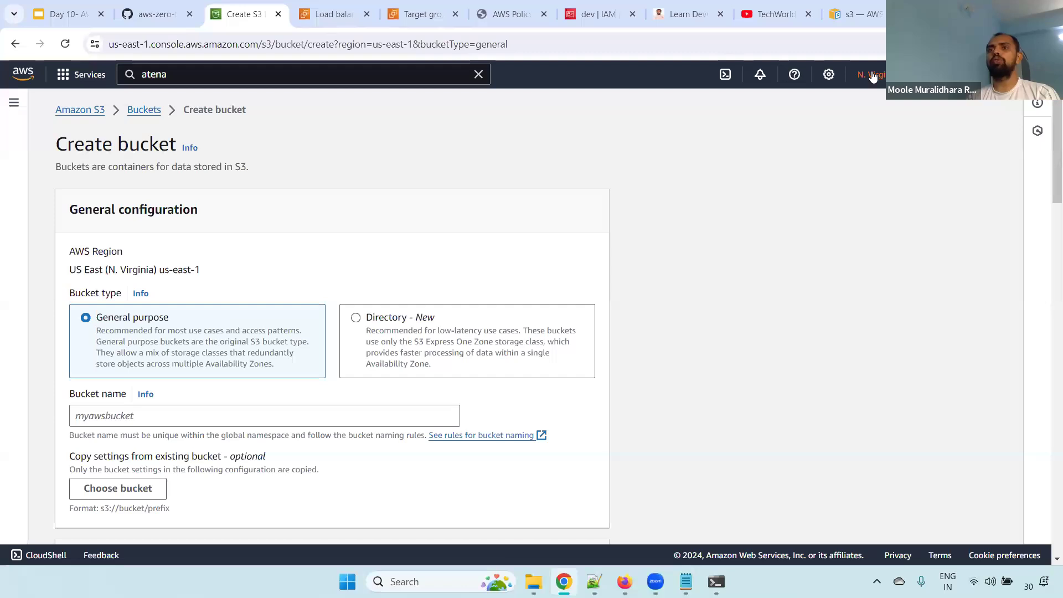
{"action": "left_click", "coordinate": [872, 76]}
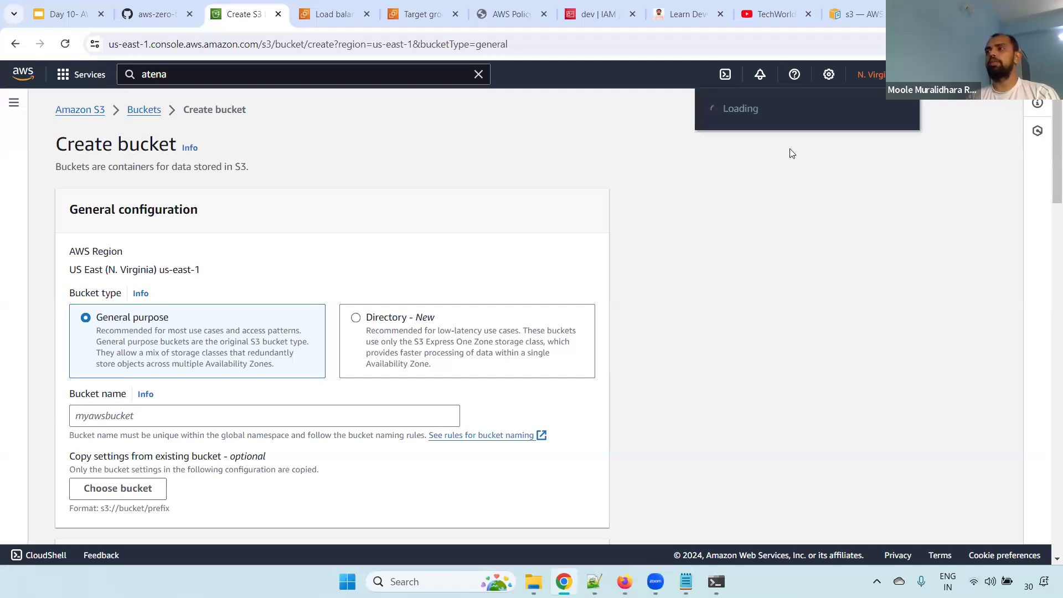
{"action": "left_click", "coordinate": [758, 186]}
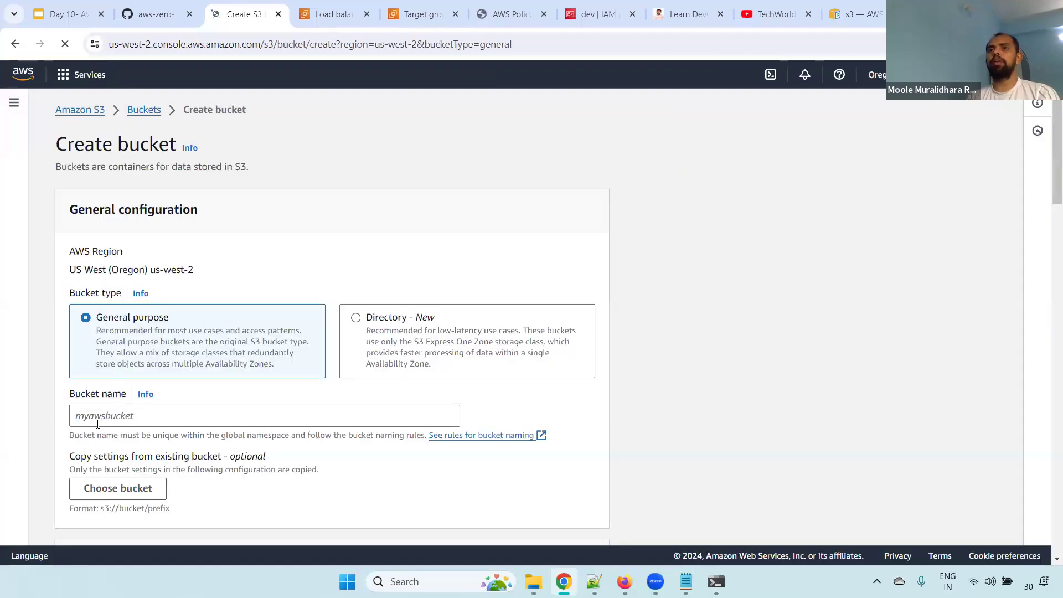
{"action": "left_click", "coordinate": [97, 424]}
{"action": "key", "text": "ctrl+v"}
{"action": "scroll", "coordinate": [1049, 219], "scroll_direction": "down", "scroll_amount": 5}
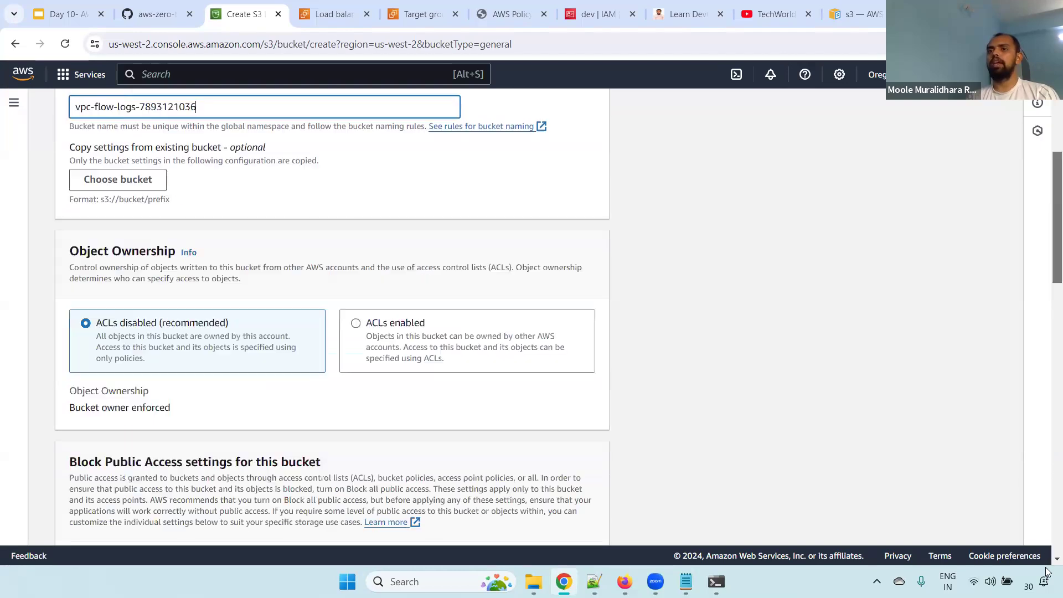
{"action": "scroll", "coordinate": [1047, 572], "scroll_direction": "down", "scroll_amount": 15}
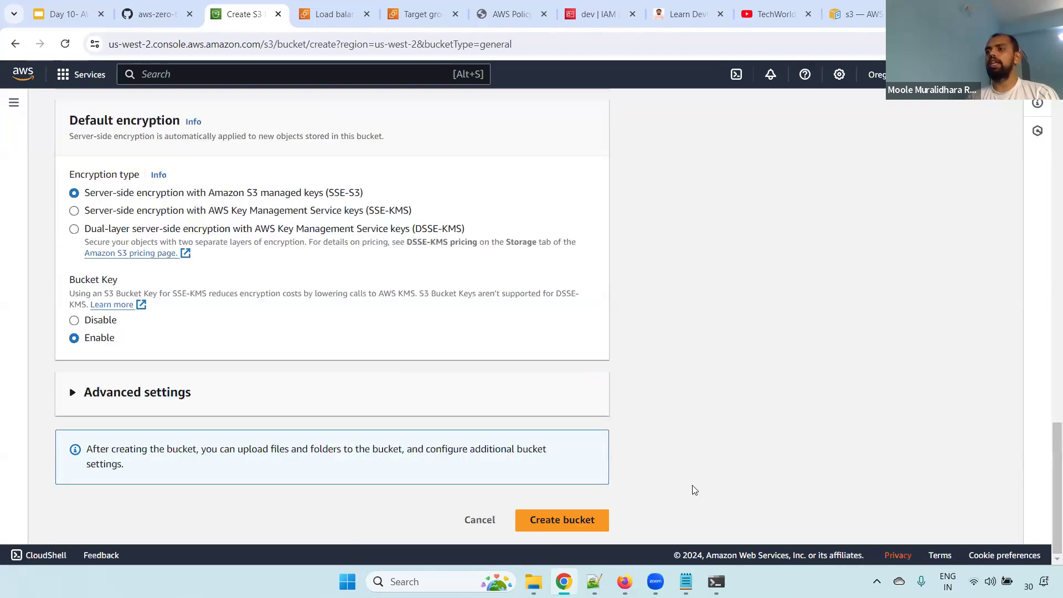
{"action": "left_click", "coordinate": [571, 520]}
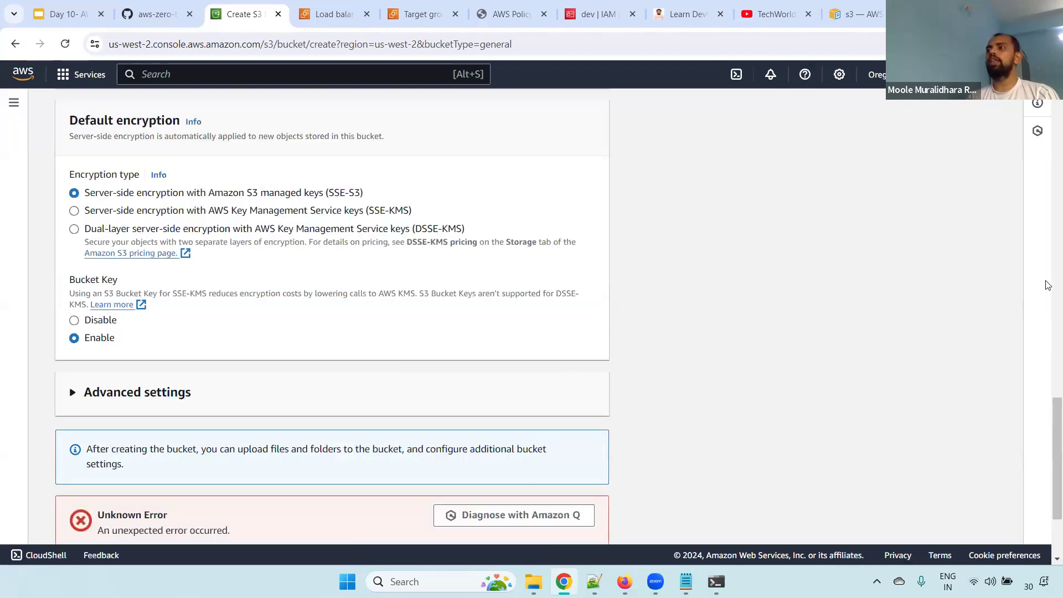
Examine the bucket creation error with its API response, and highlight the AWS Region shown in the general configuration
{"action": "left_click_drag", "start_coordinate": [1049, 411], "coordinate": [1050, 497]}
{"action": "left_click_drag", "start_coordinate": [129, 392], "coordinate": [203, 445]}
{"action": "left_click", "coordinate": [100, 449]}
{"action": "left_click_drag", "start_coordinate": [98, 370], "coordinate": [310, 460]}
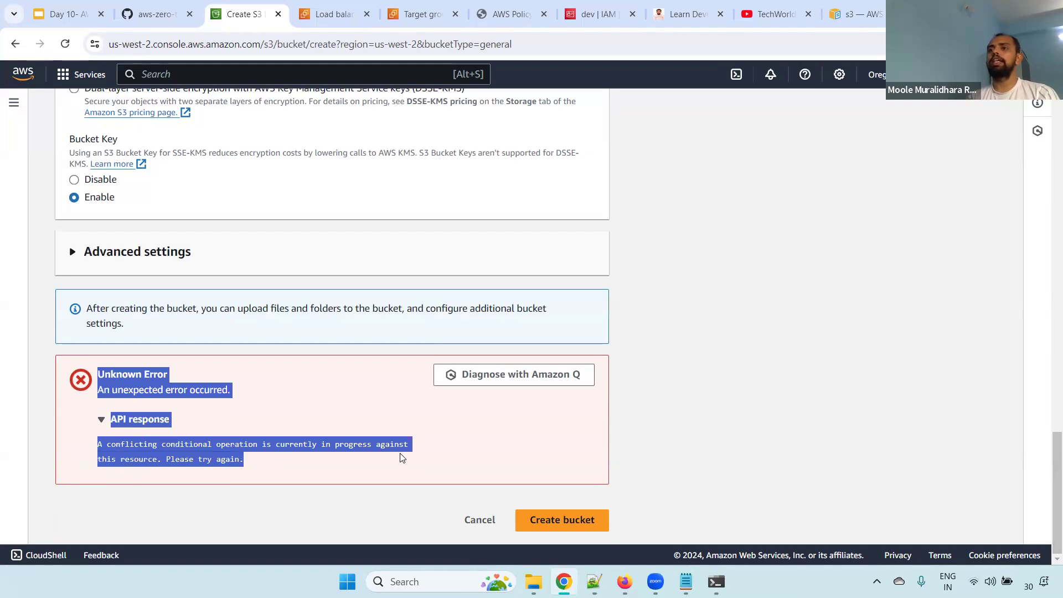
{"action": "left_click_drag", "start_coordinate": [401, 457], "coordinate": [439, 455]}
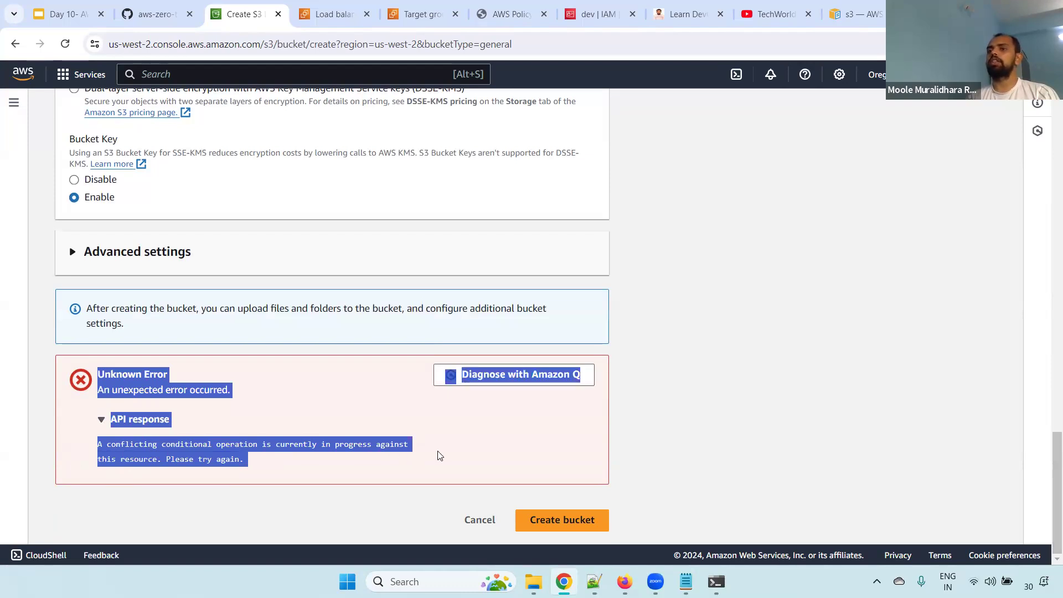
{"action": "left_click", "coordinate": [453, 446]}
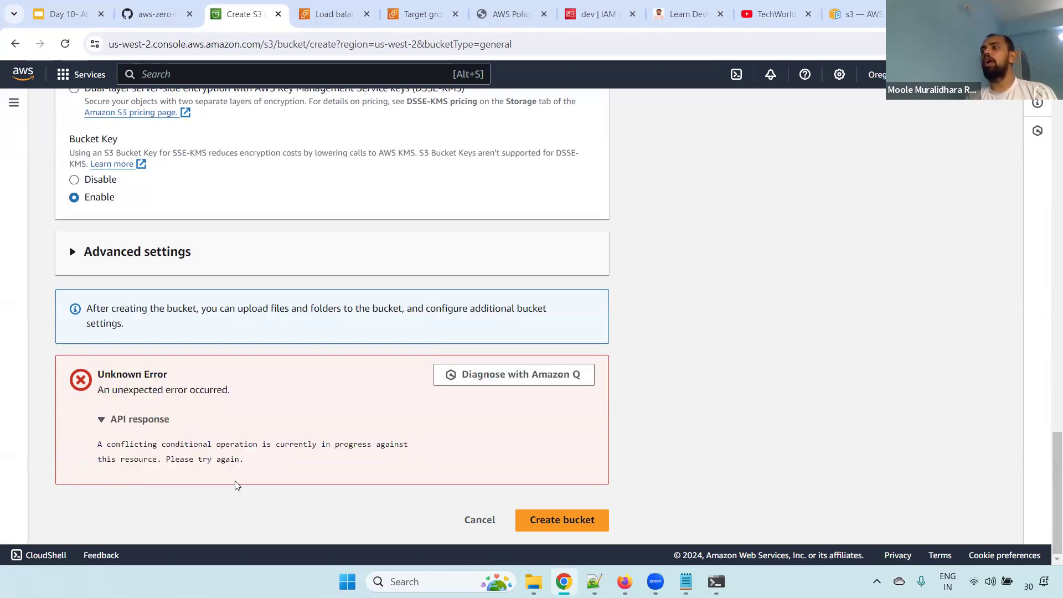
{"action": "scroll", "coordinate": [1047, 468], "scroll_direction": "up", "scroll_amount": 20}
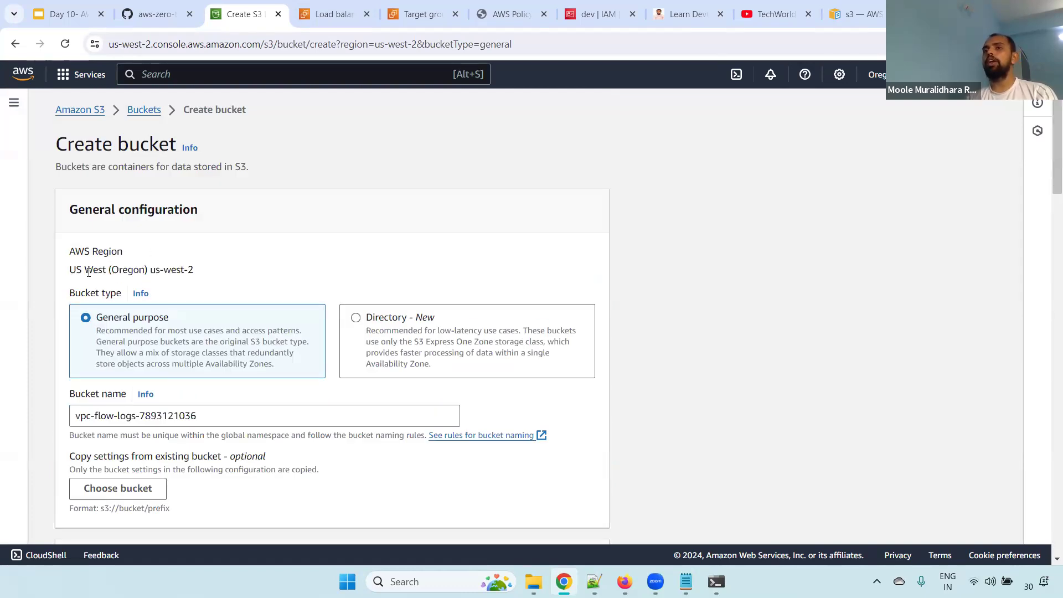
{"action": "left_click_drag", "start_coordinate": [65, 268], "coordinate": [263, 269]}
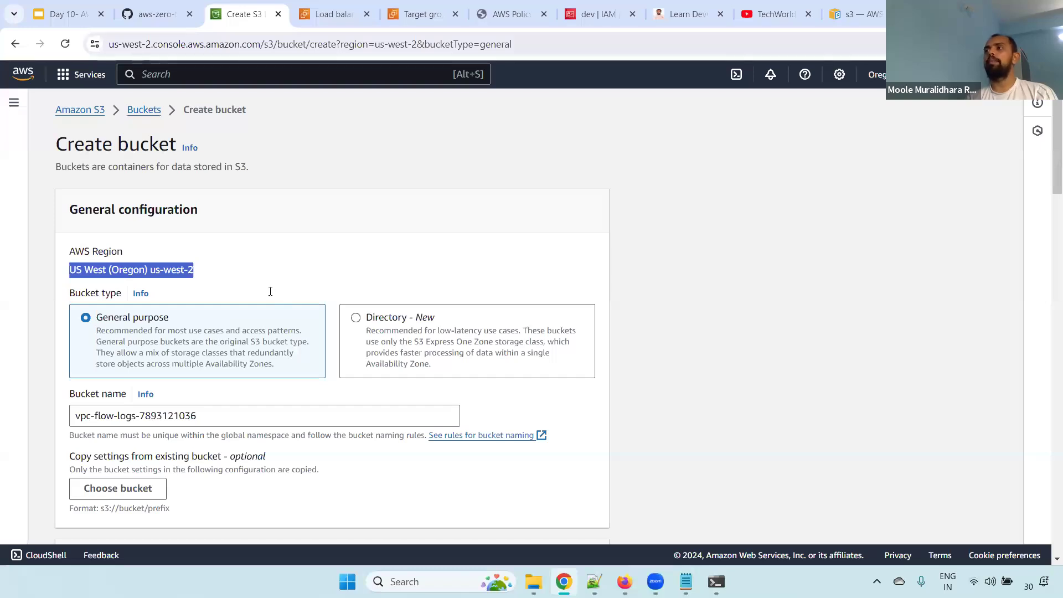
{"action": "left_click", "coordinate": [601, 233]}
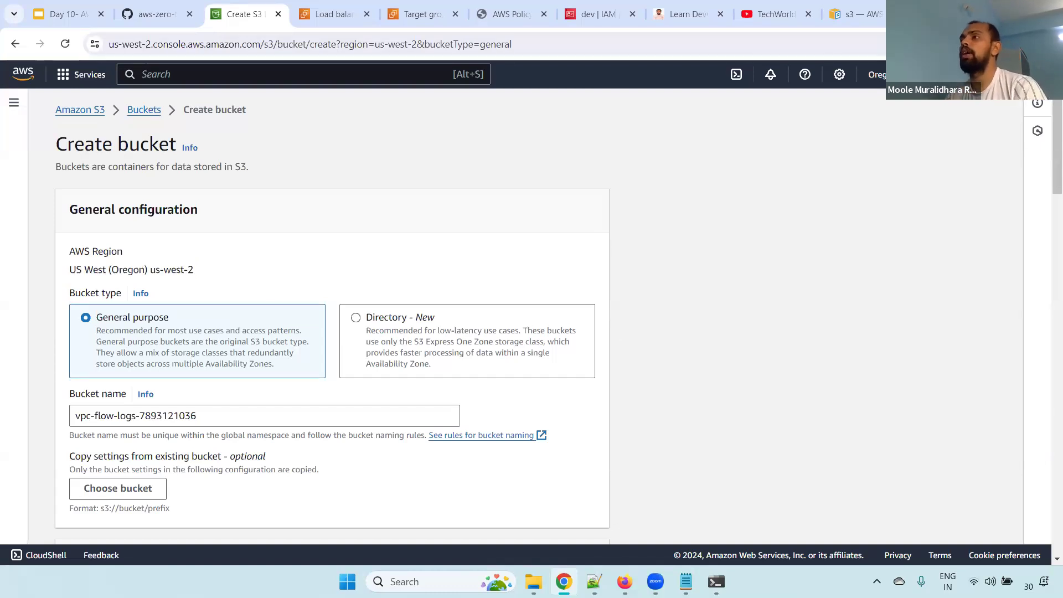
Switch the region to US East (N. Virginia) us-east-1, recreate the vpc-flow-logs bucket with default settings, and review the bucket list
{"action": "left_click", "coordinate": [878, 74]}
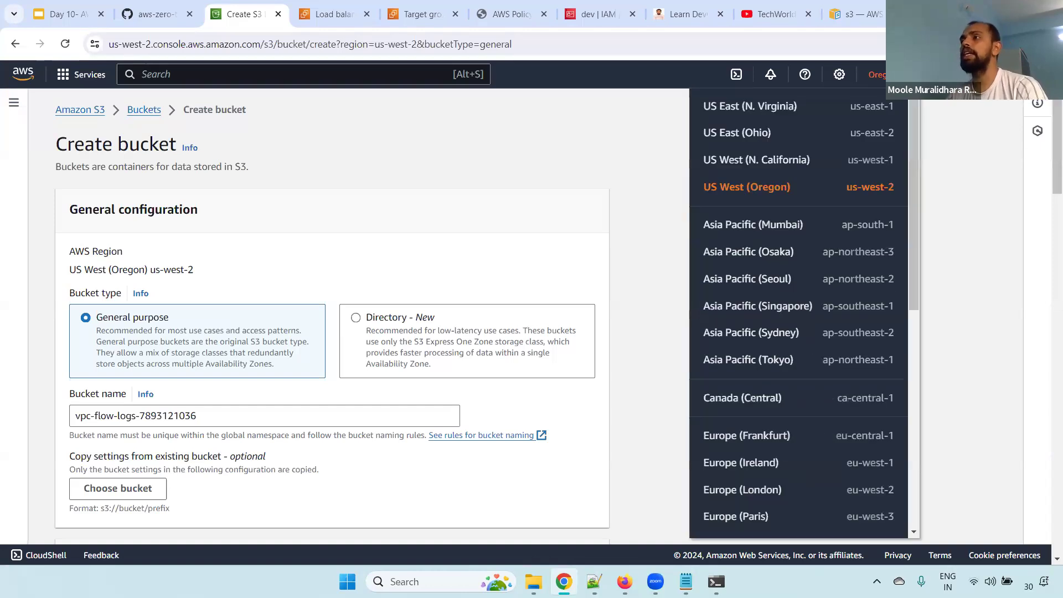
{"action": "left_click", "coordinate": [767, 112]}
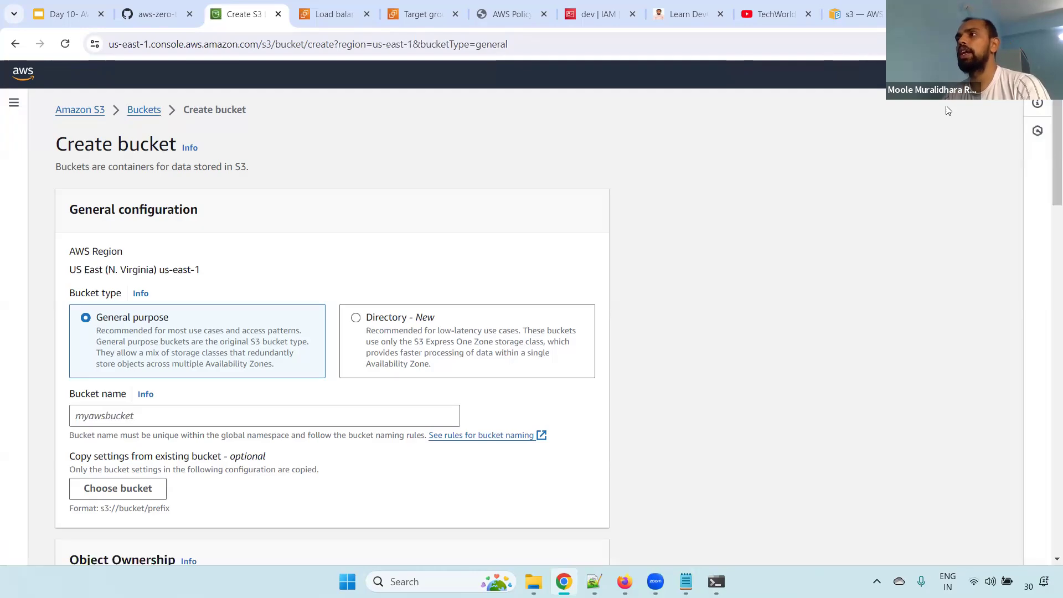
{"action": "scroll", "coordinate": [1048, 351], "scroll_direction": "down", "scroll_amount": 5}
{"action": "scroll", "coordinate": [1049, 258], "scroll_direction": "down", "scroll_amount": 15}
{"action": "scroll", "coordinate": [1049, 258], "scroll_direction": "up", "scroll_amount": 20}
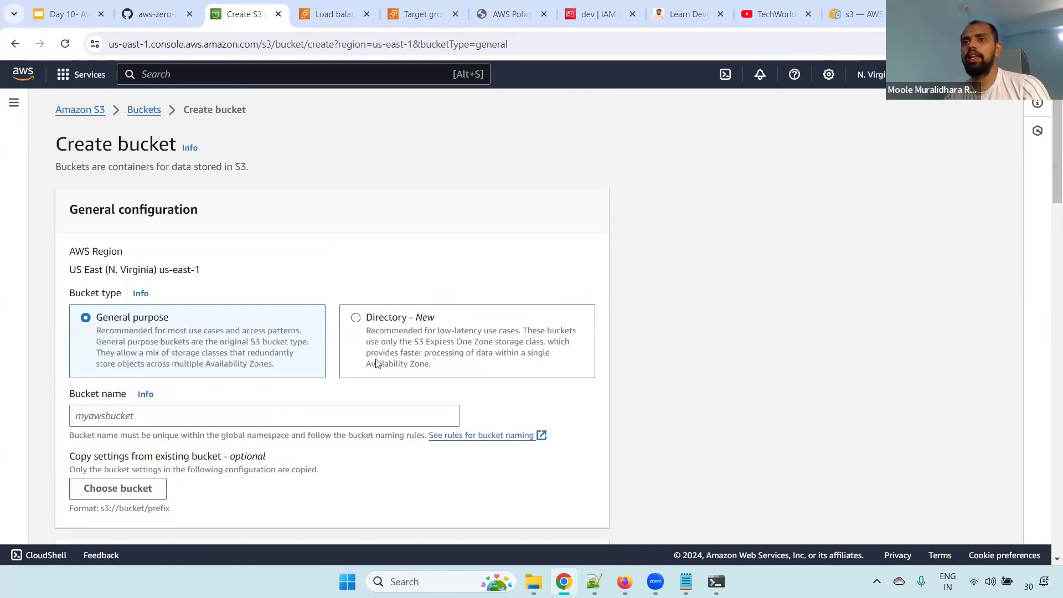
{"action": "left_click", "coordinate": [255, 412]}
{"action": "key", "text": "ctrl+v"}
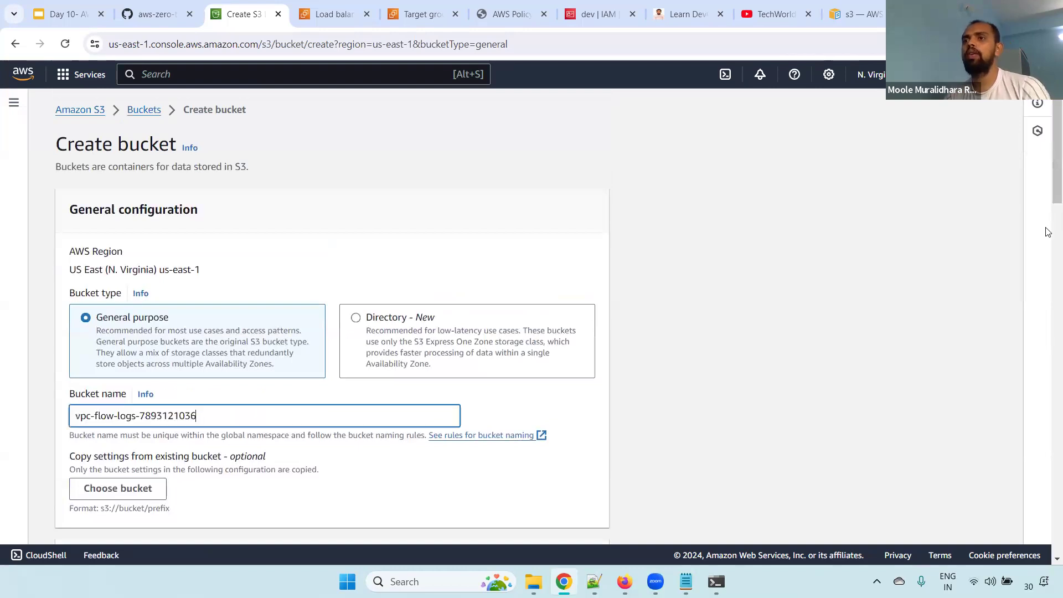
{"action": "scroll", "coordinate": [1049, 492], "scroll_direction": "down", "scroll_amount": 20}
{"action": "key", "text": "Return"}
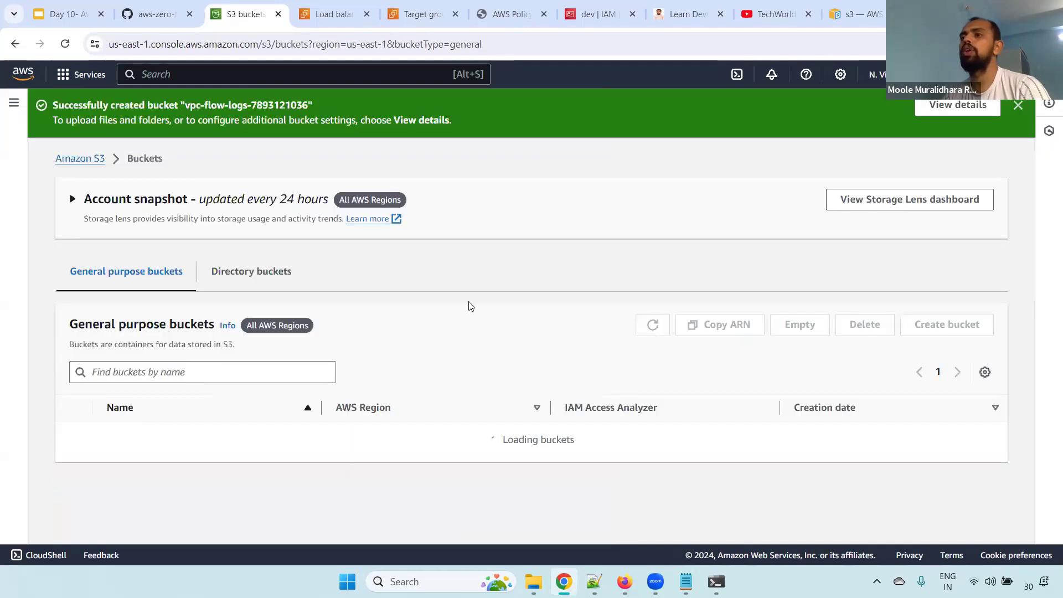
{"action": "left_click_drag", "start_coordinate": [1047, 137], "coordinate": [1046, 254]}
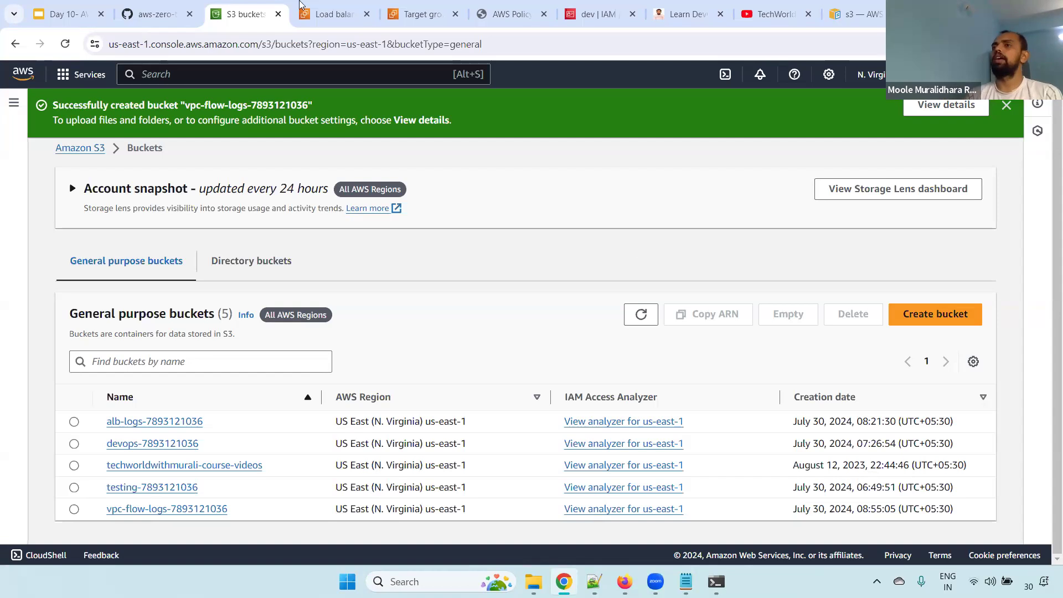
{"action": "scroll", "coordinate": [532, 343], "scroll_direction": "up", "scroll_amount": 1}
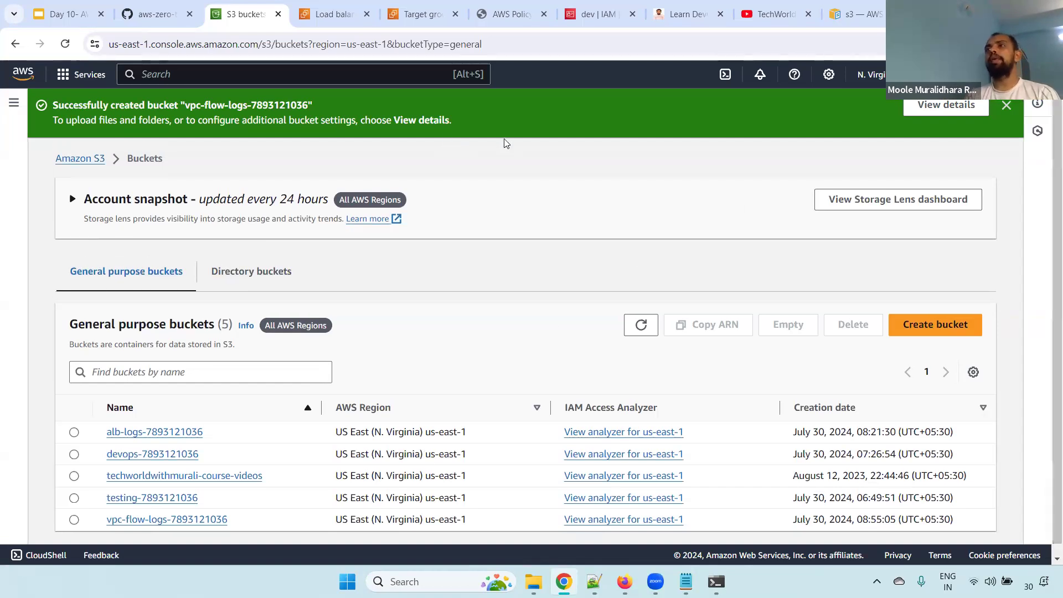
Open the home page of the Techworld With Murali course website
{"action": "left_click", "coordinate": [687, 14]}
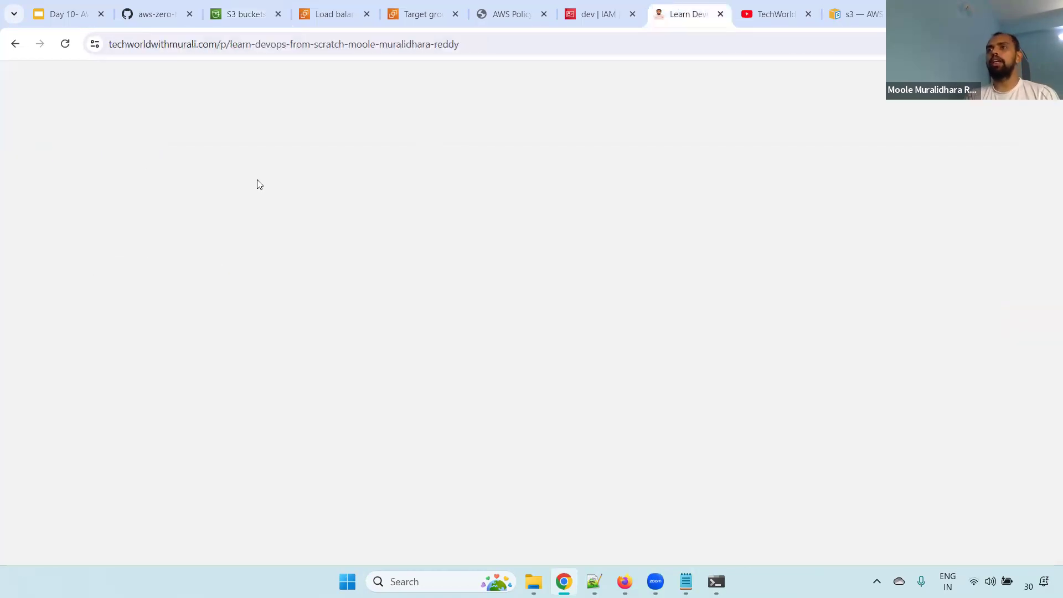
{"action": "left_click", "coordinate": [335, 79]}
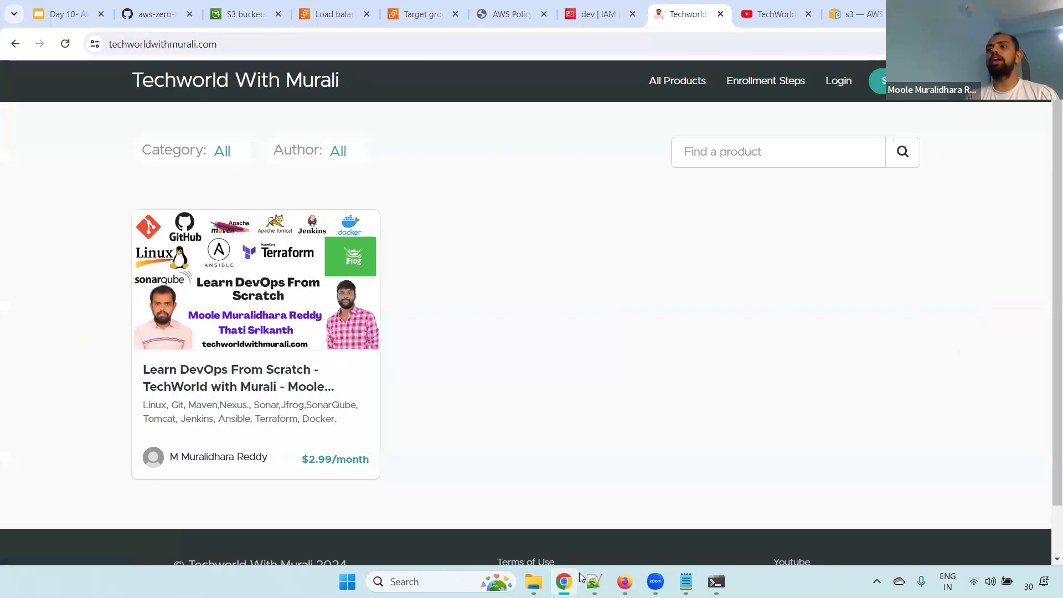
Switch to Notepad++, add the line "DEVOPS50" below the lab session list in the new 227 notes, and highlight it
{"action": "key", "text": "alt+Tab"}
{"action": "left_click", "coordinate": [278, 367]}
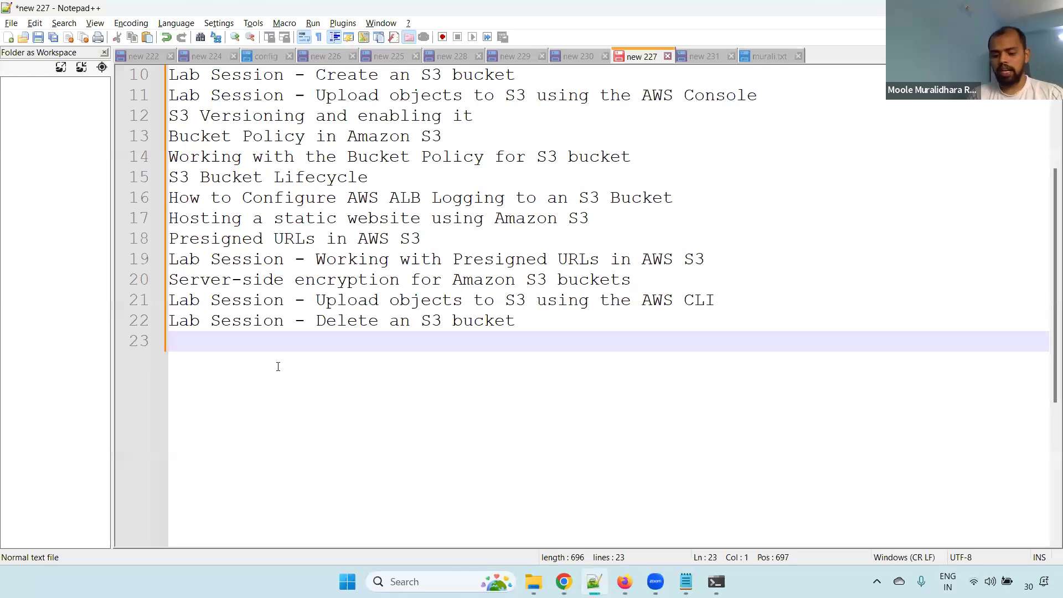
{"action": "key", "text": "Return"}
{"action": "type", "text": "DD"}
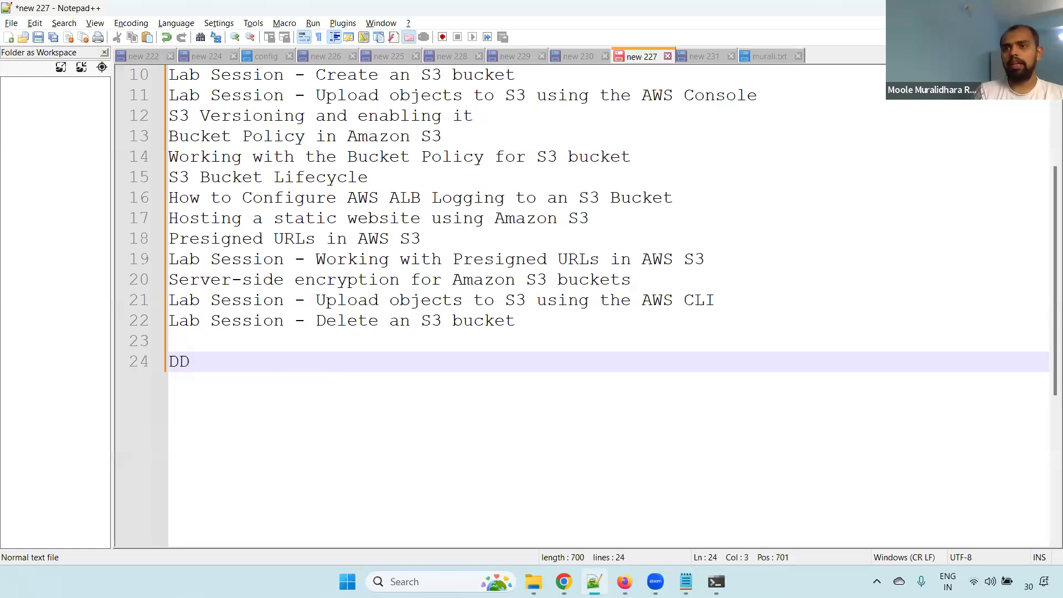
{"action": "key", "text": "BackSpace"}
{"action": "type", "text": "EVOPS"}
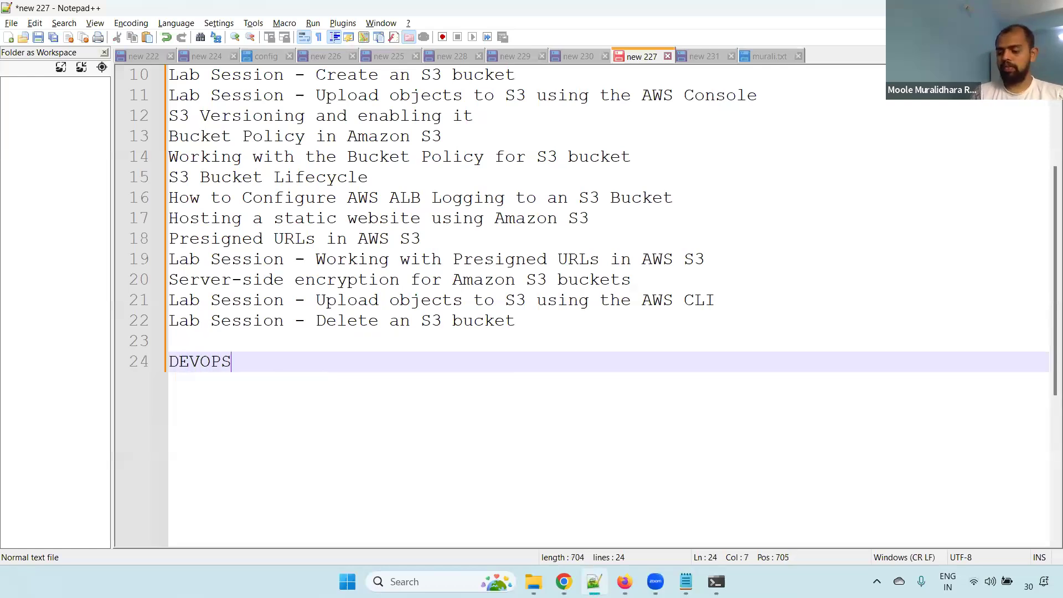
{"action": "type", "text": "50"}
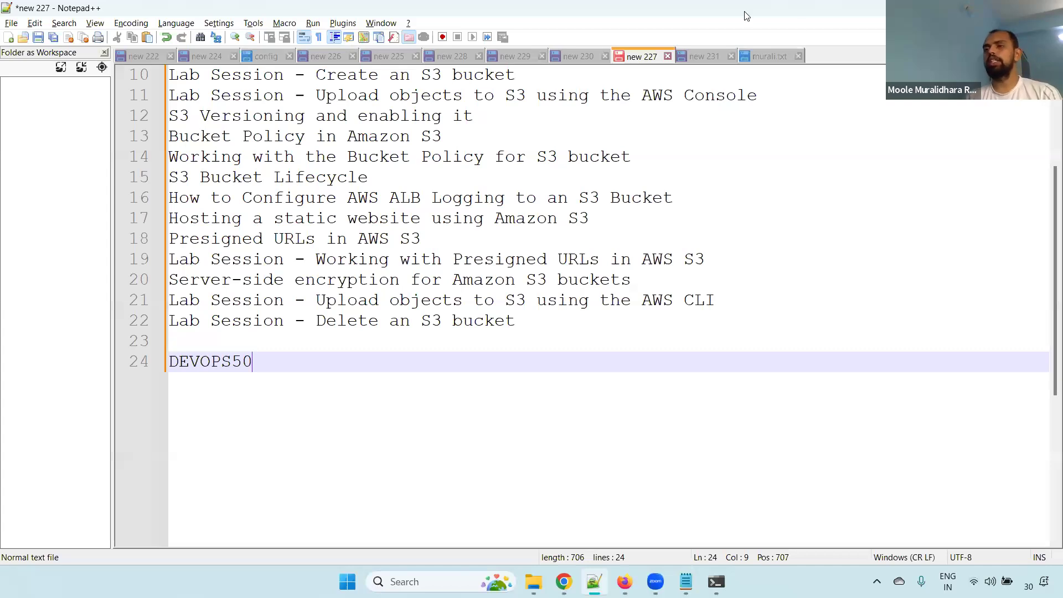
{"action": "key", "text": "shift+Home"}
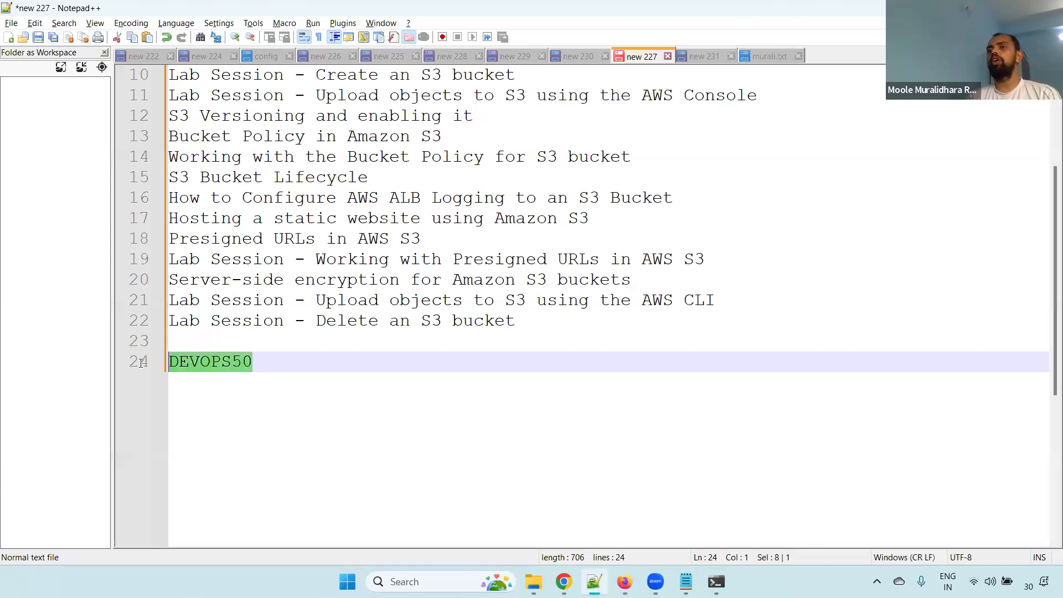
{"action": "left_click", "coordinate": [287, 360]}
{"action": "key", "text": "shift+Home"}
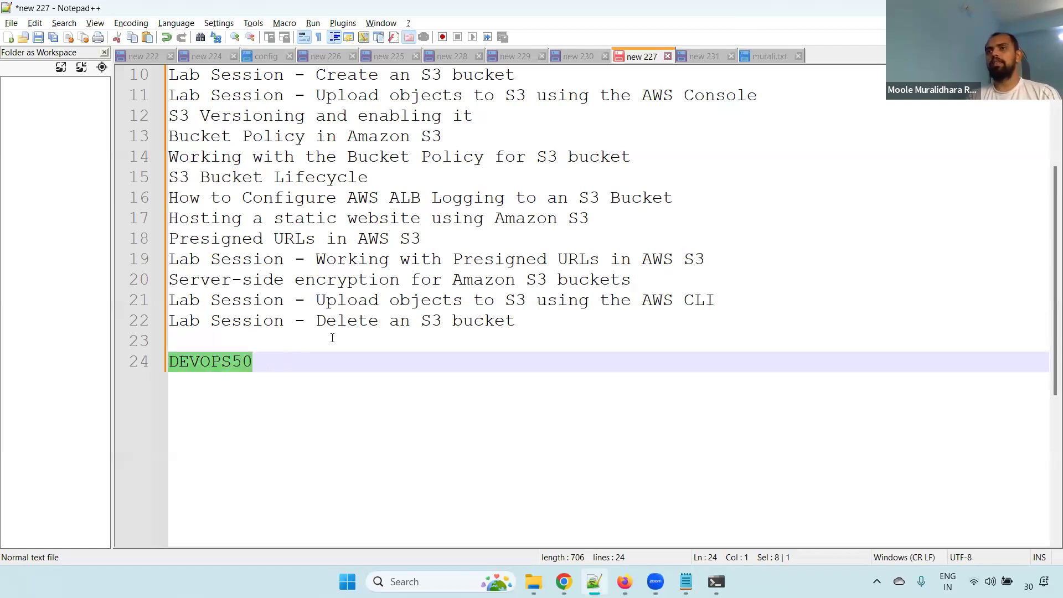
Return to Chrome and look through the created playlists of the TechWorld with Murali YouTube channel
{"action": "key", "text": "alt+Tab"}
{"action": "left_click", "coordinate": [773, 14]}
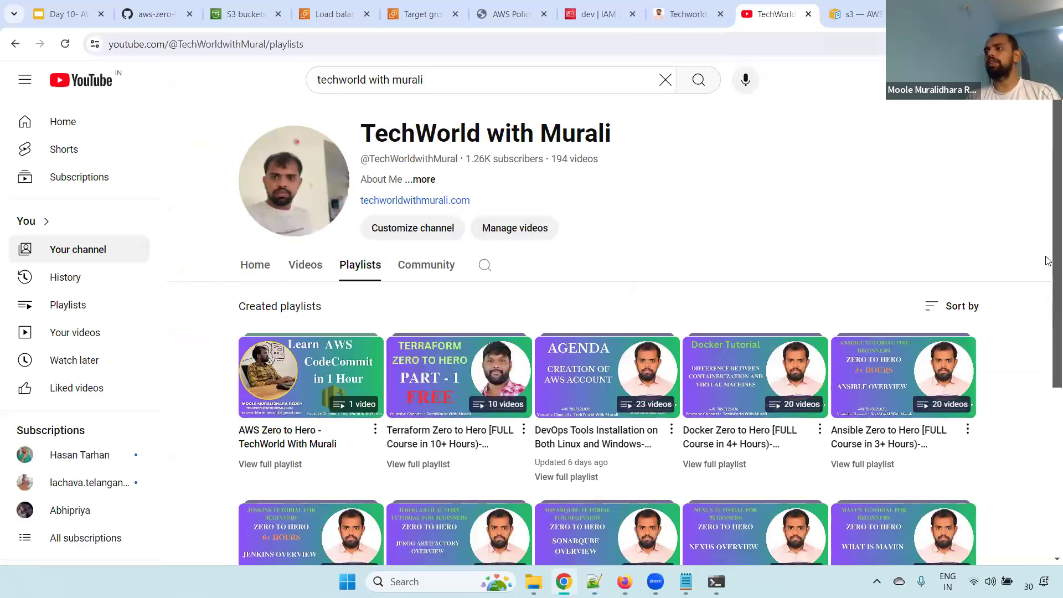
{"action": "scroll", "coordinate": [1048, 222], "scroll_direction": "down", "scroll_amount": 4}
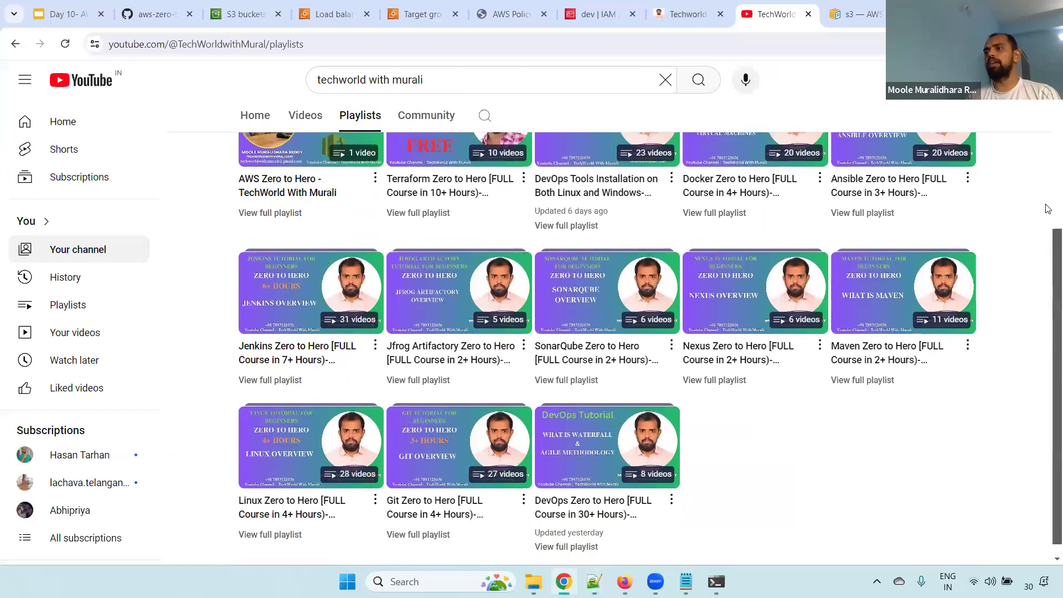
{"action": "scroll", "coordinate": [466, 176], "scroll_direction": "up", "scroll_amount": 5}
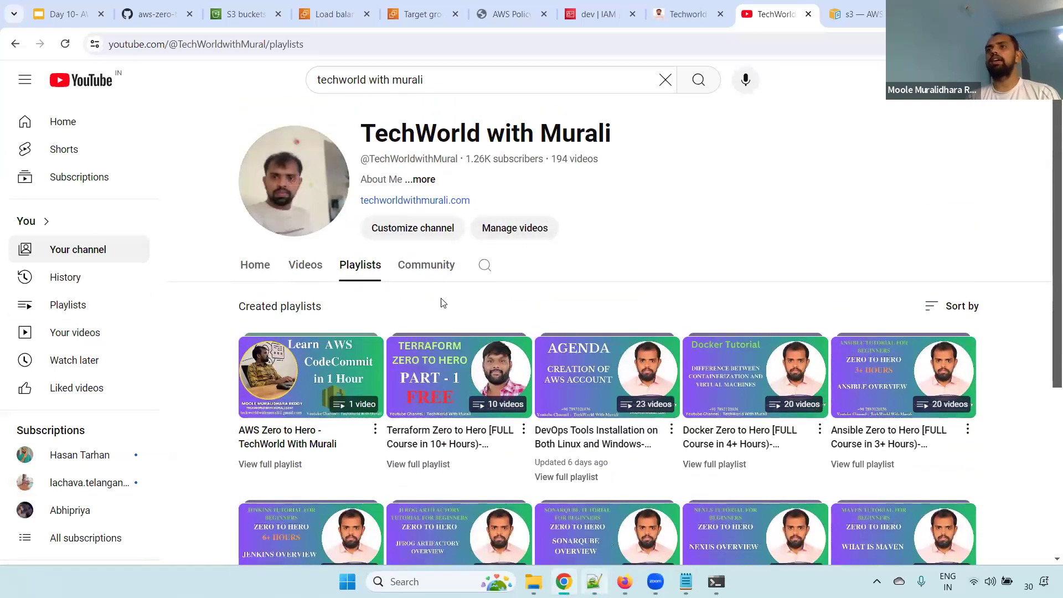
Open the root of the aws-zero-to-hero GitHub repository, and display the closing contact slide 30 of the Day 10 AWS S3 presentation
{"action": "left_click", "coordinate": [155, 14]}
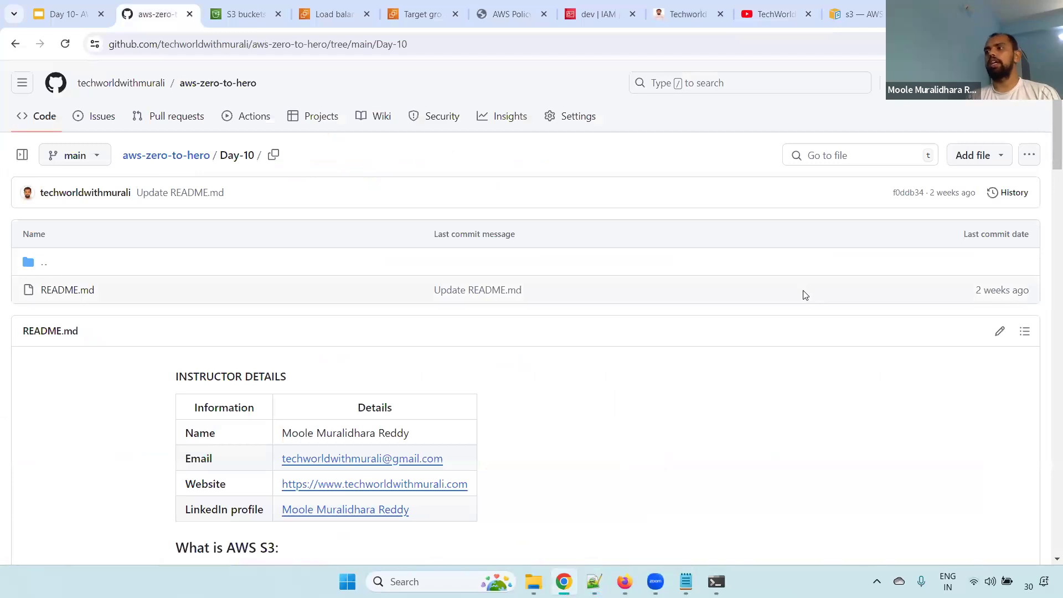
{"action": "left_click", "coordinate": [177, 161]}
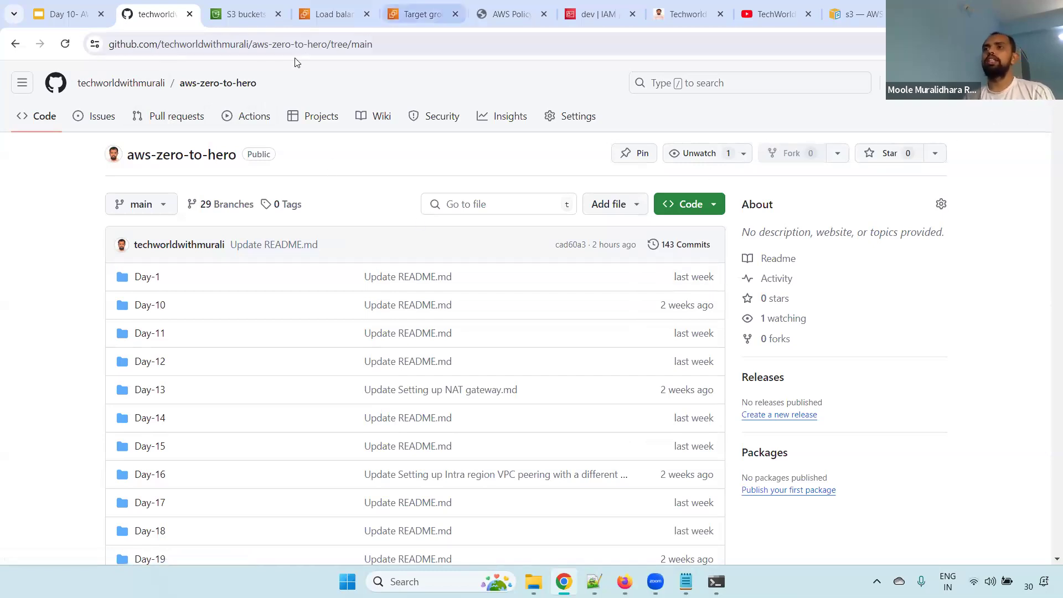
{"action": "left_click", "coordinate": [61, 14]}
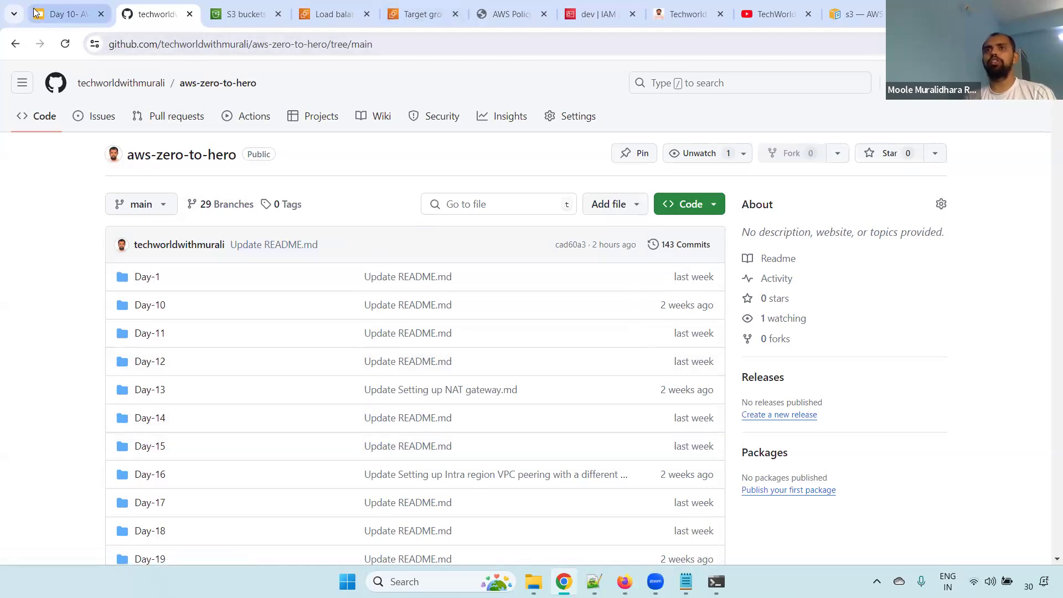
{"action": "left_click_drag", "start_coordinate": [160, 221], "coordinate": [163, 505]}
{"action": "left_click", "coordinate": [137, 500]}
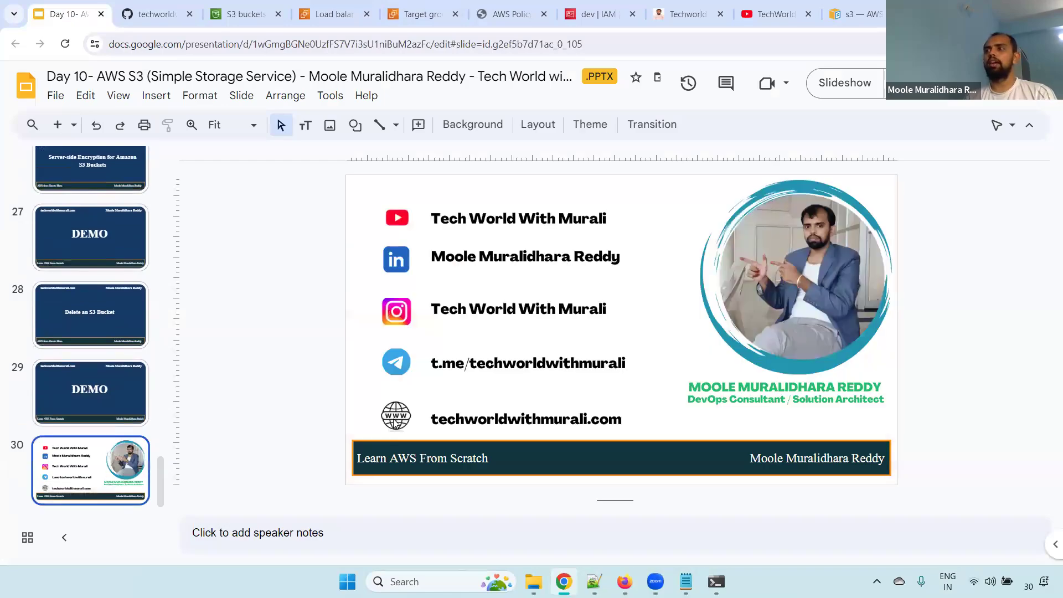
Present the closing contact slide full screen, and exit the slideshow
{"action": "left_click", "coordinate": [854, 86]}
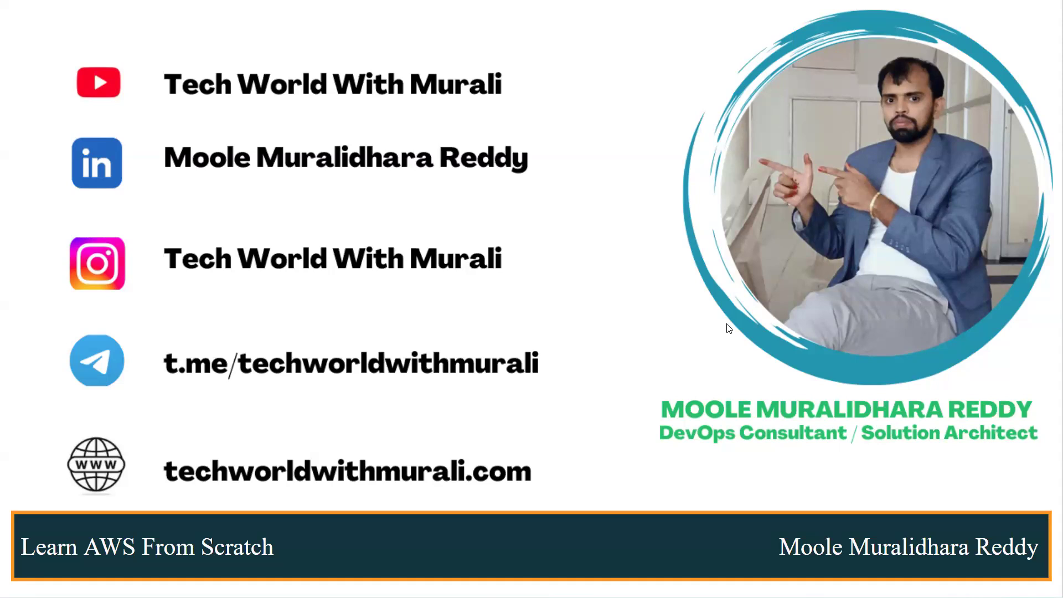
{"action": "key", "text": "Escape"}
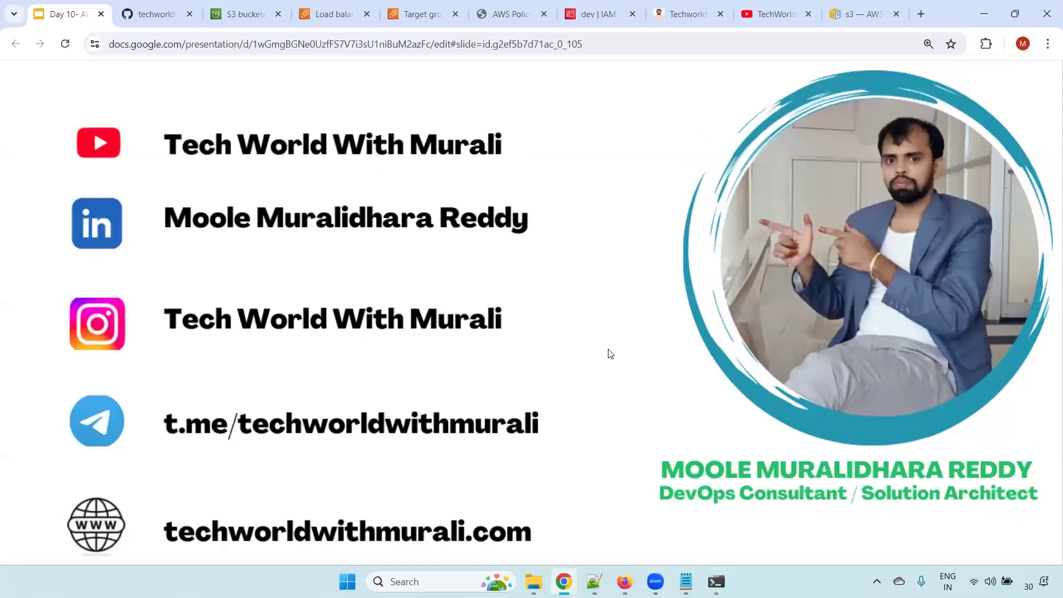
Switch to Notepad++ and review the Day 10 topics in the new 227 notes by highlighting lines from the S3 introduction to ALB logging
{"action": "key", "text": "alt+Tab"}
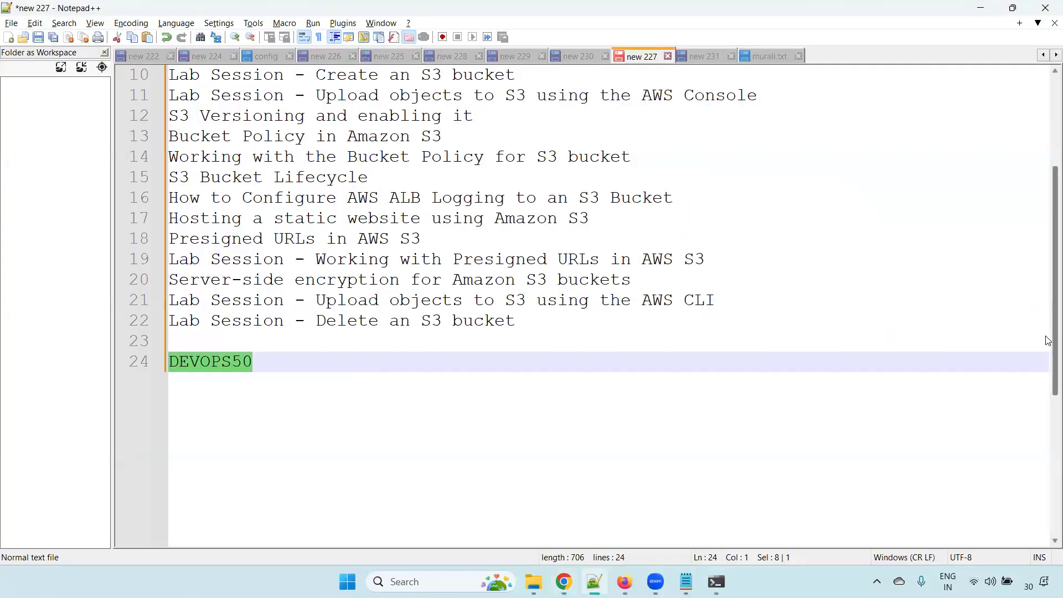
{"action": "left_click_drag", "start_coordinate": [1049, 314], "coordinate": [1048, 215]}
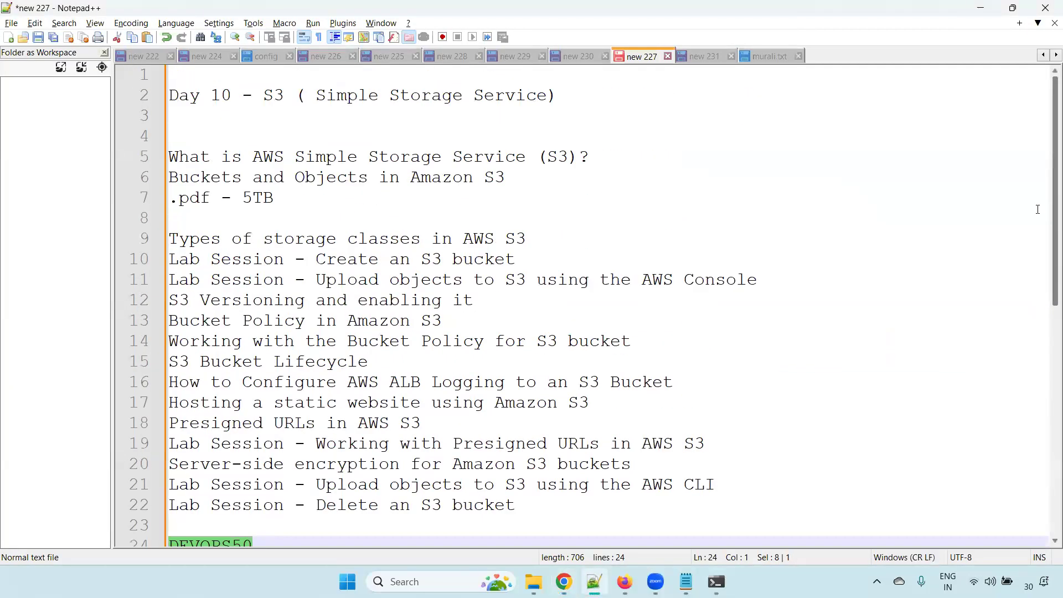
{"action": "left_click_drag", "start_coordinate": [623, 159], "coordinate": [6, 155]}
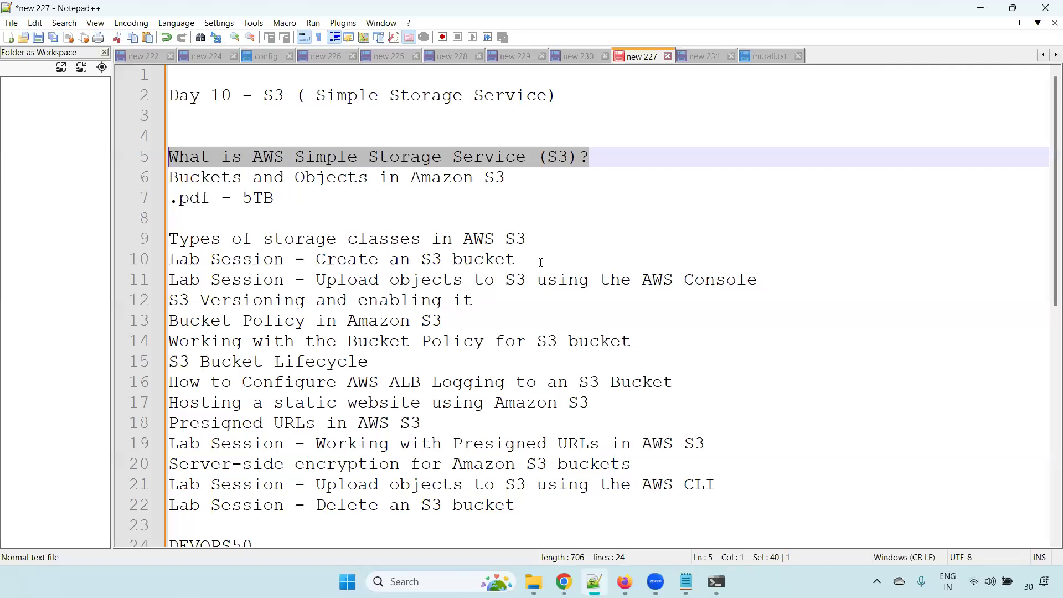
{"action": "left_click_drag", "start_coordinate": [757, 280], "coordinate": [33, 260]}
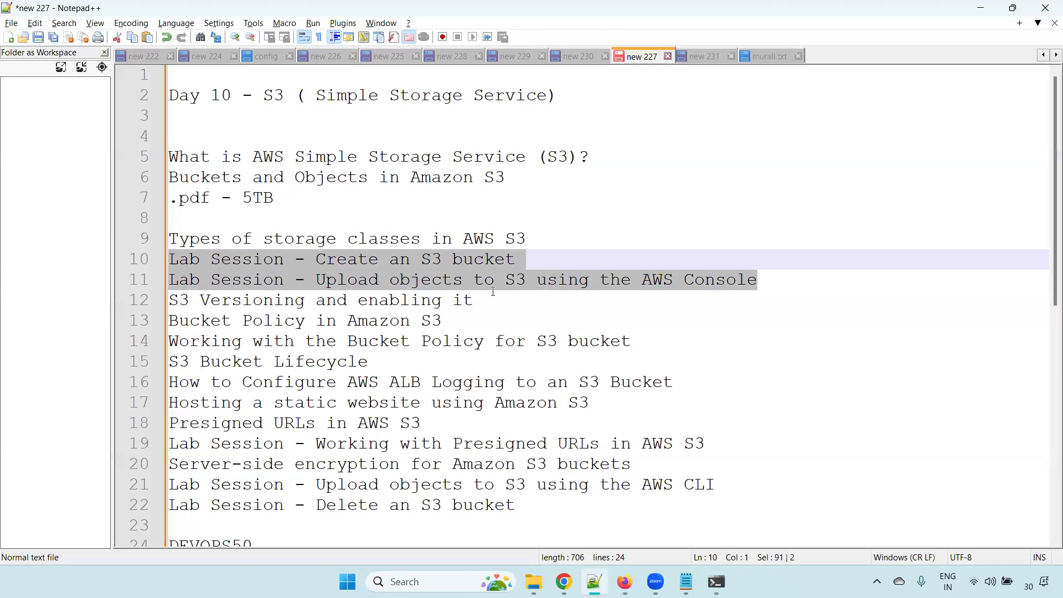
{"action": "left_click_drag", "start_coordinate": [493, 292], "coordinate": [92, 300]}
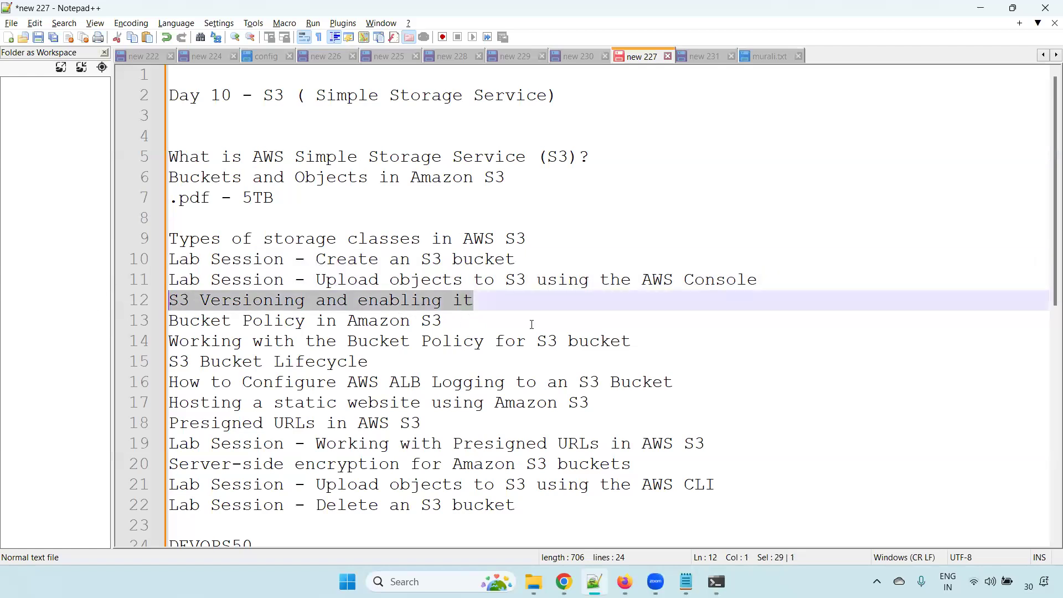
{"action": "left_click_drag", "start_coordinate": [531, 324], "coordinate": [166, 321]}
{"action": "left_click_drag", "start_coordinate": [700, 381], "coordinate": [39, 367]}
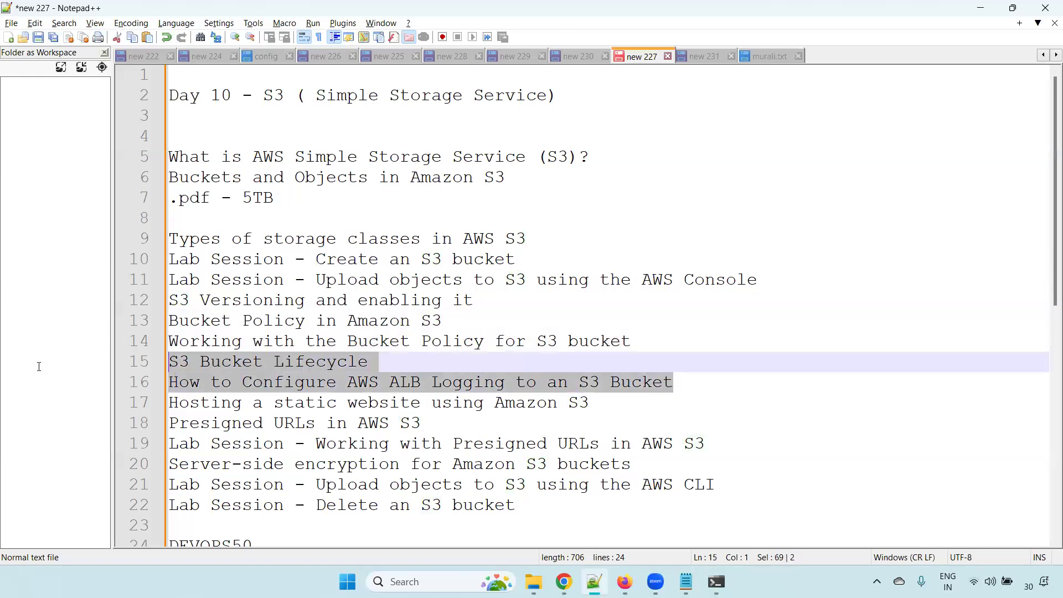
{"action": "left_click", "coordinate": [689, 390]}
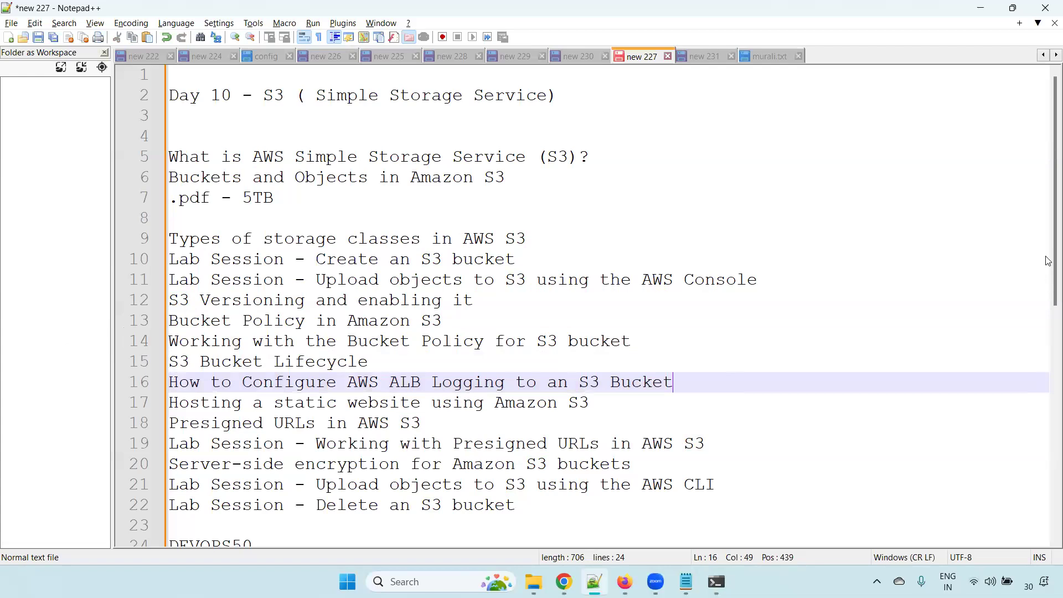
Highlight the static website hosting line, the word "Presigned" and the server-side encryption line one after another in the notes
{"action": "left_click_drag", "start_coordinate": [1049, 177], "coordinate": [1048, 227]}
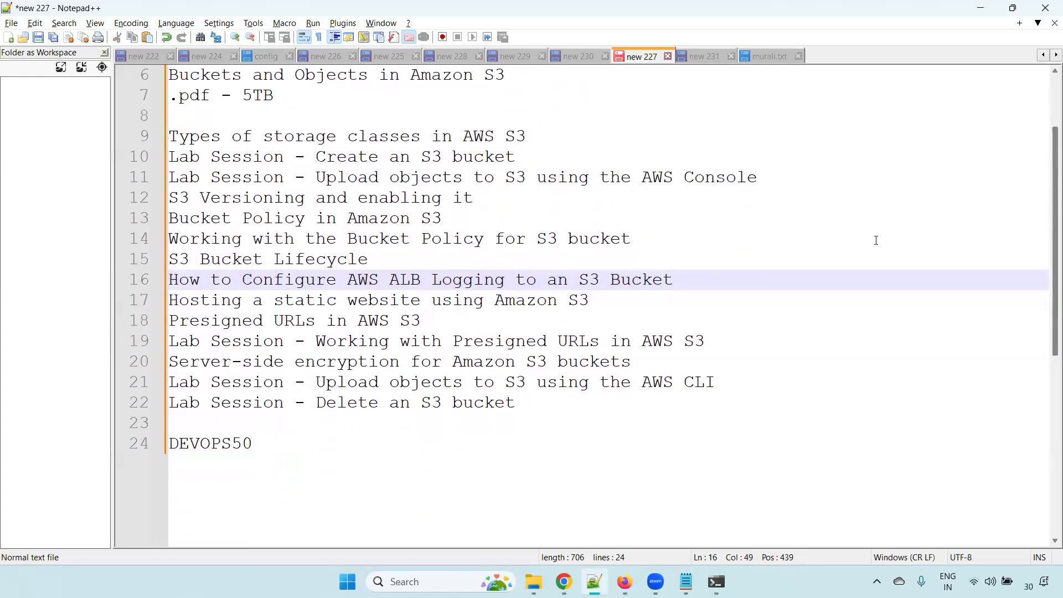
{"action": "left_click_drag", "start_coordinate": [689, 279], "coordinate": [107, 307]}
{"action": "key", "text": "End"}
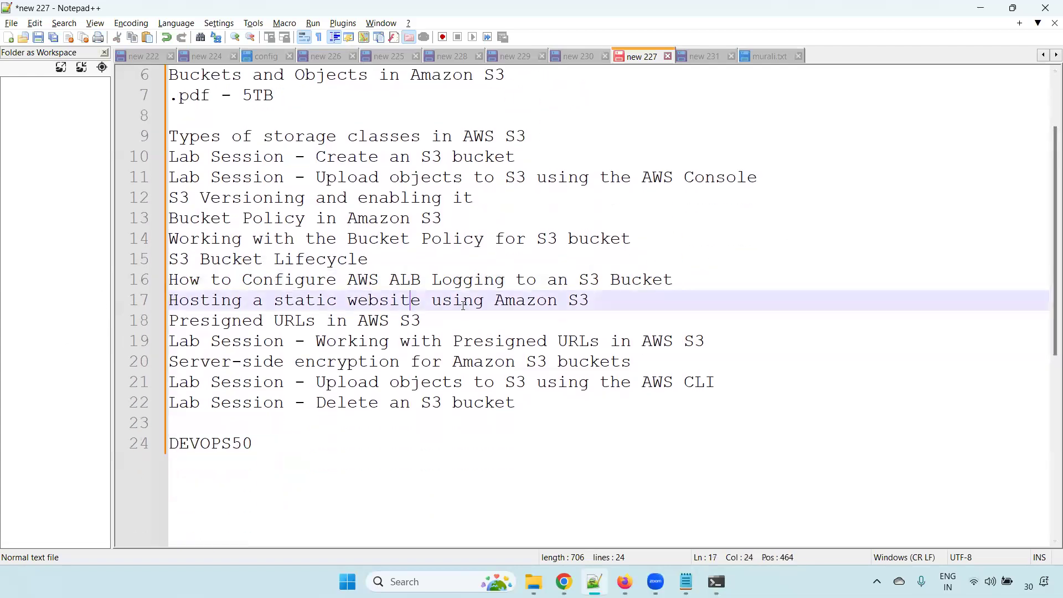
{"action": "key", "text": "shift+Home"}
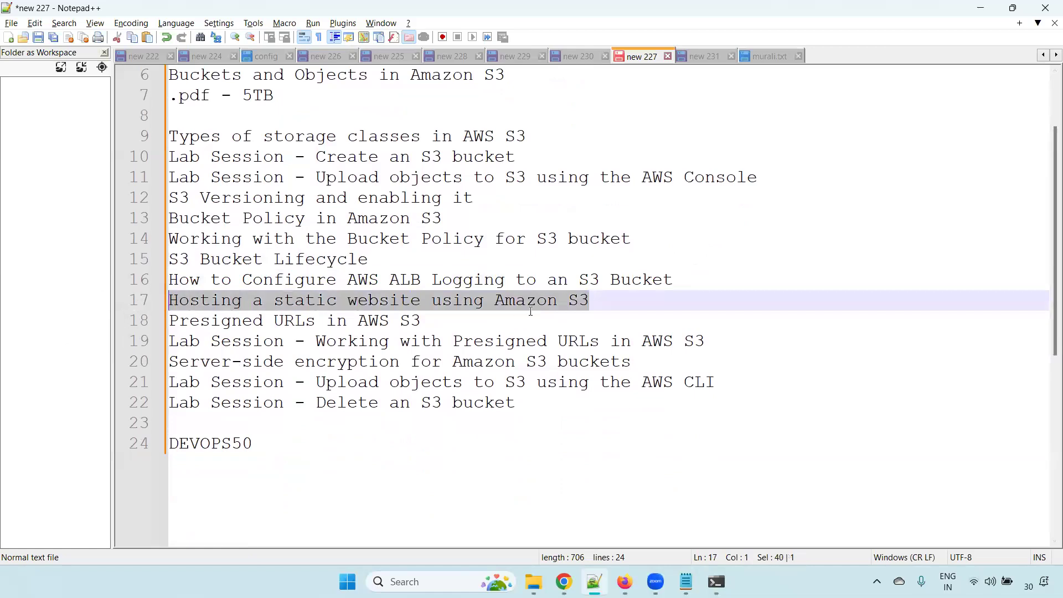
{"action": "double_click", "coordinate": [235, 321]}
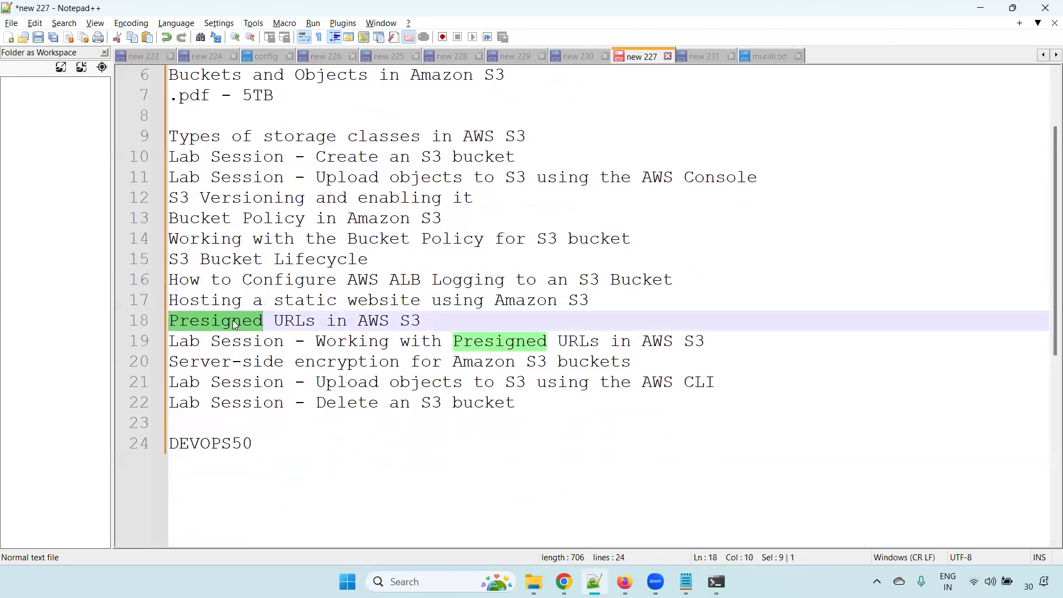
{"action": "left_click_drag", "start_coordinate": [635, 363], "coordinate": [166, 363]}
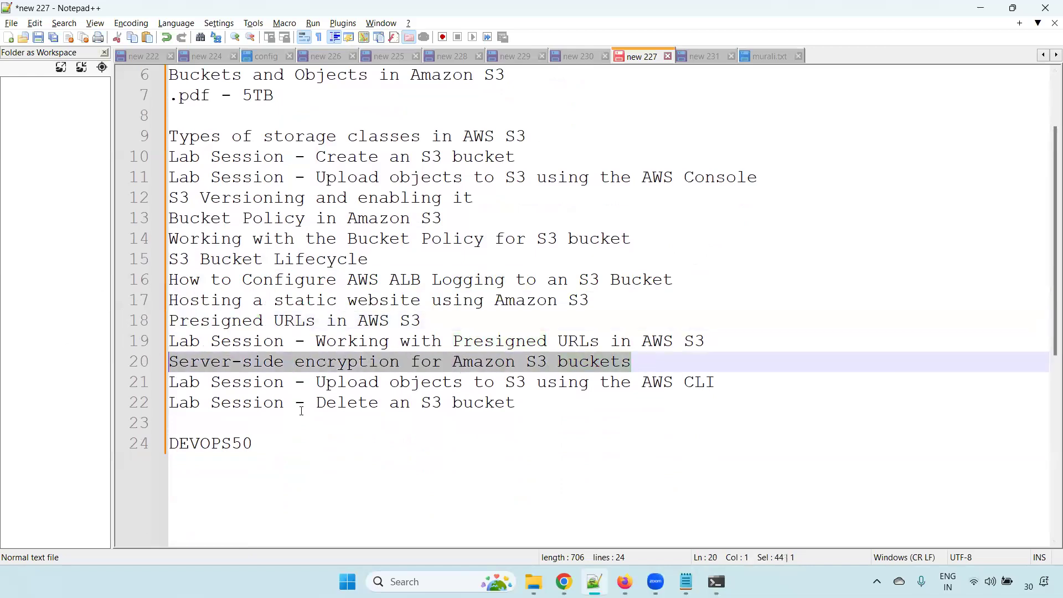
Highlight the lab session line on uploading objects using the AWS CLI, followed by the one on deleting an S3 bucket
{"action": "left_click_drag", "start_coordinate": [780, 375], "coordinate": [168, 383]}
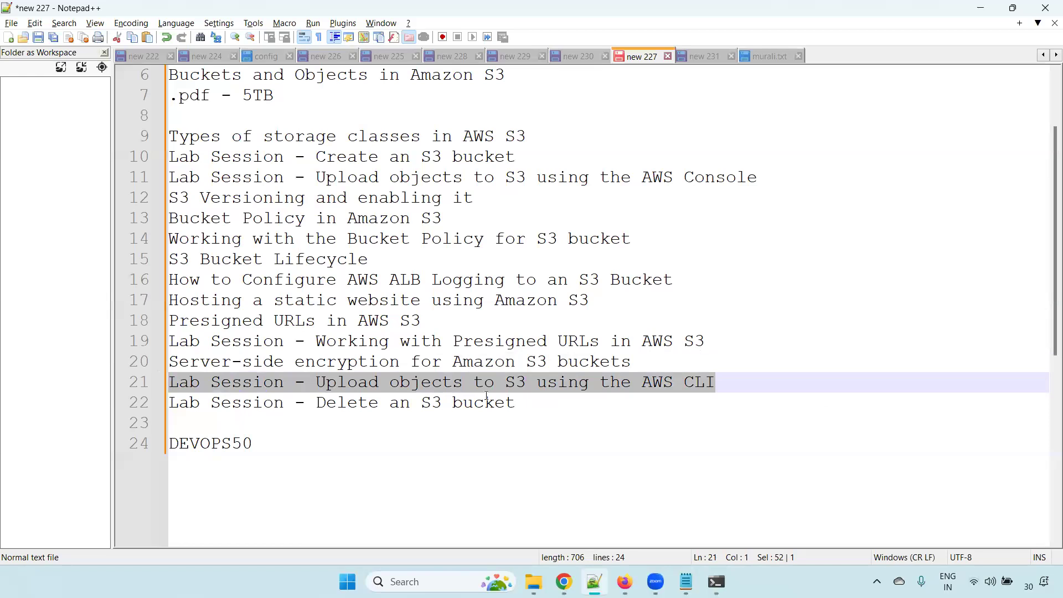
{"action": "left_click", "coordinate": [733, 369]}
{"action": "left_click_drag", "start_coordinate": [726, 383], "coordinate": [126, 386]}
{"action": "left_click", "coordinate": [766, 368]}
{"action": "left_click_drag", "start_coordinate": [758, 383], "coordinate": [128, 390]}
{"action": "left_click", "coordinate": [730, 380]}
{"action": "left_click_drag", "start_coordinate": [742, 377], "coordinate": [161, 385]}
{"action": "left_click_drag", "start_coordinate": [558, 411], "coordinate": [100, 399]}
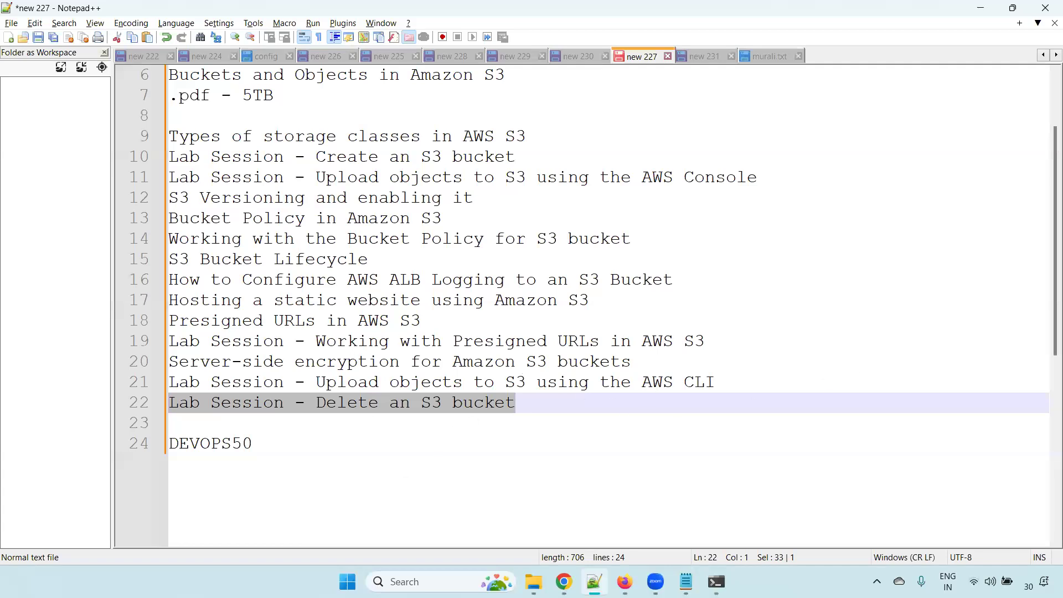
Return to the Day 10 AWS S3 presentation in Chrome and start the slideshow on closing slide 30
{"action": "key", "text": "alt+Tab"}
{"action": "left_click", "coordinate": [842, 91]}
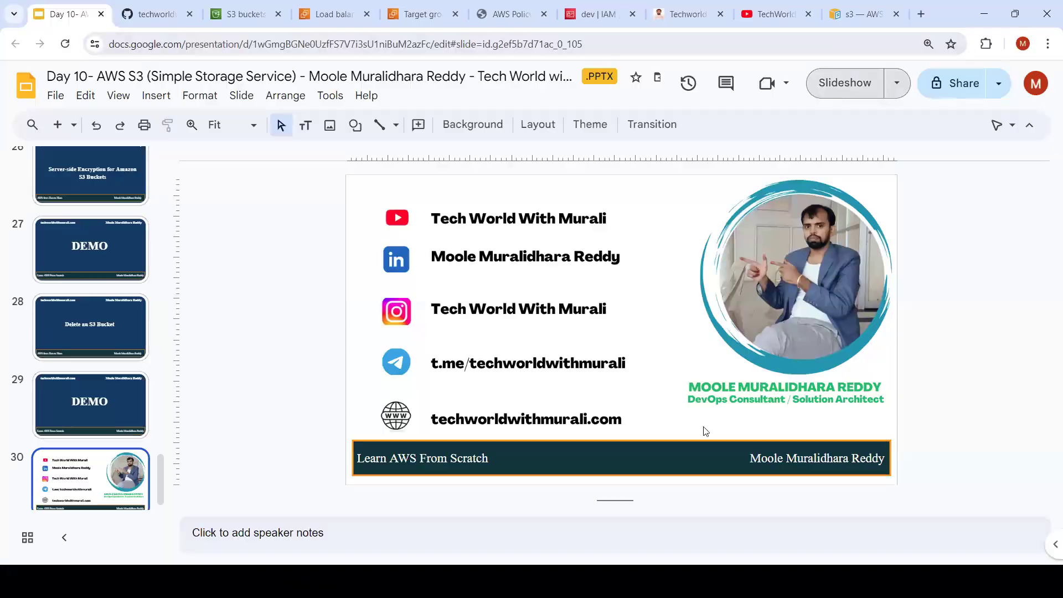